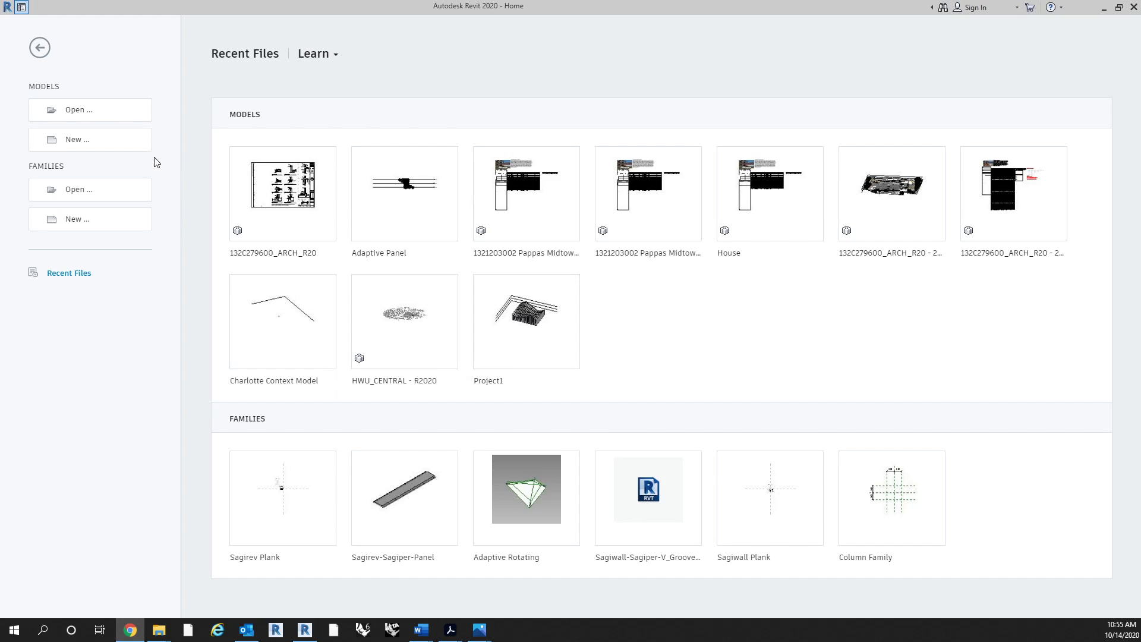
Create a new project from the Computational Practice Revit Template.
{"action": "left_click", "coordinate": [119, 146]}
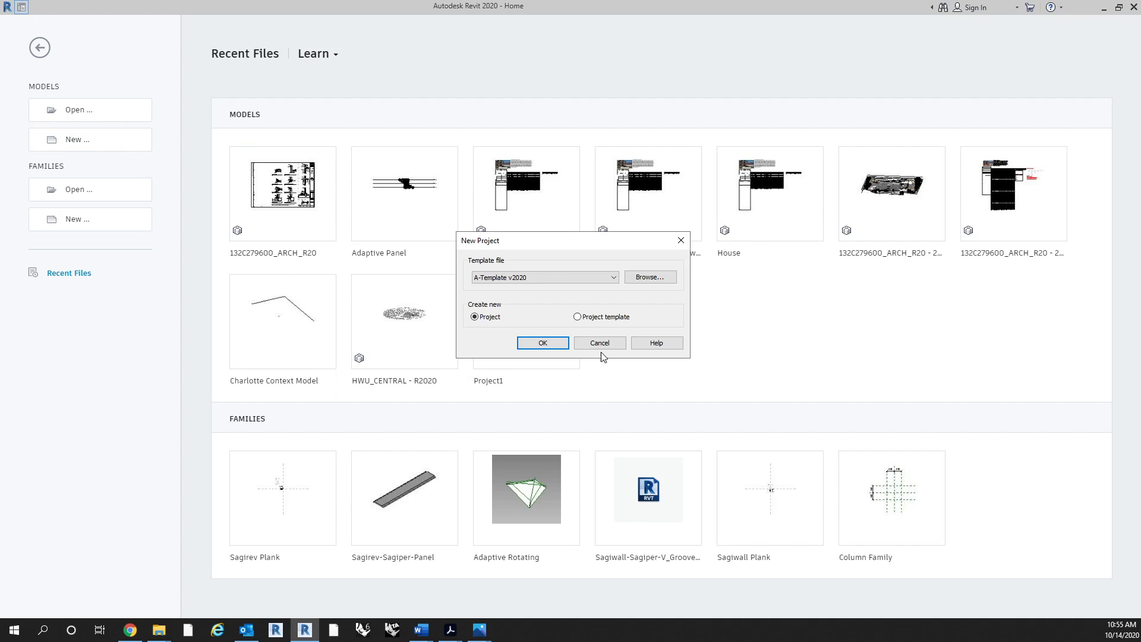
{"action": "left_click", "coordinate": [550, 274]}
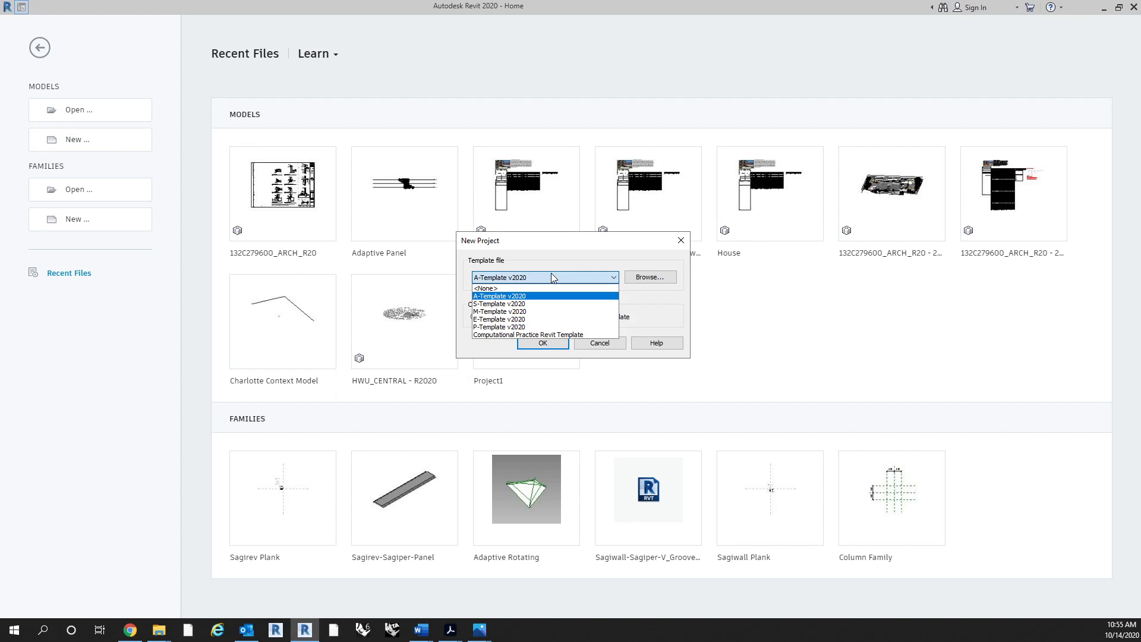
{"action": "left_click", "coordinate": [548, 334]}
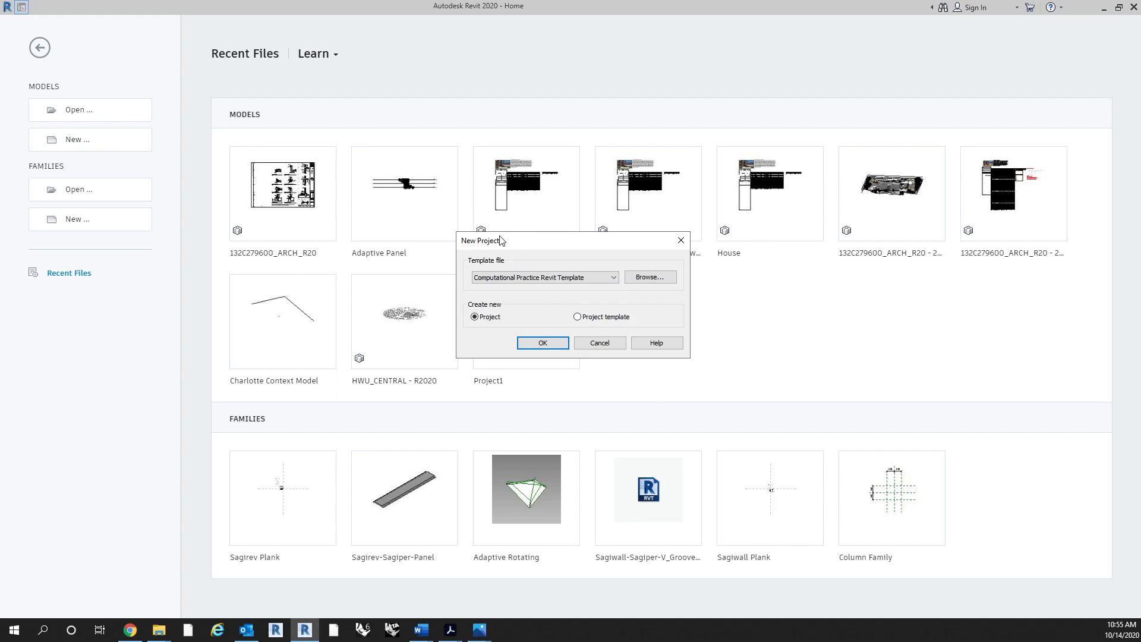
{"action": "left_click", "coordinate": [557, 343]}
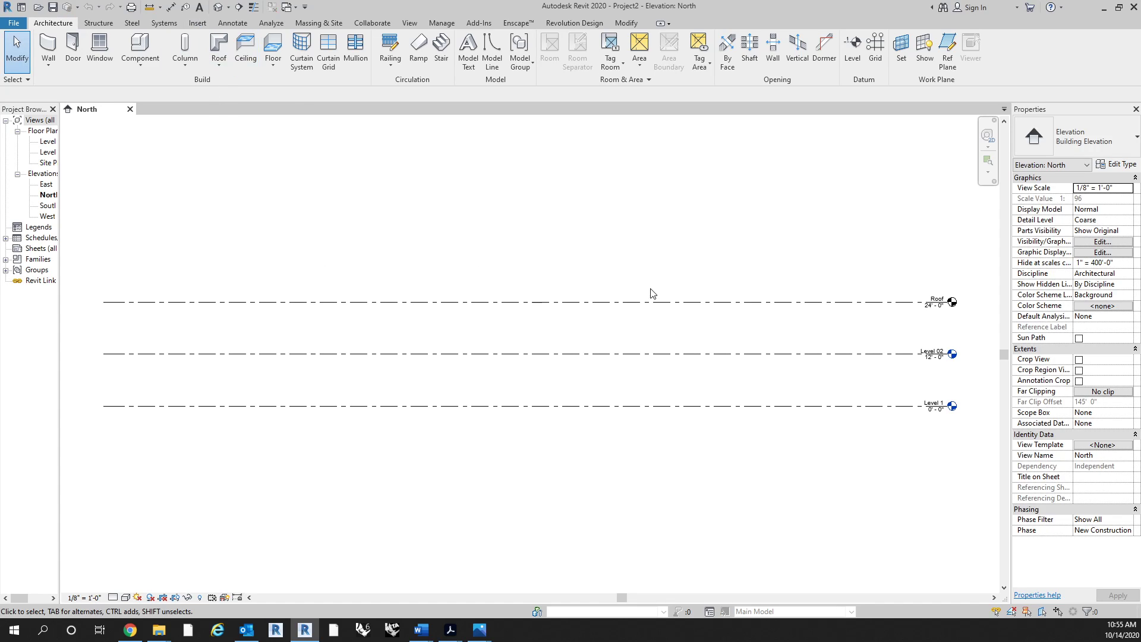
Set the Roof level's elevation to 40 feet in the North elevation.
{"action": "left_click", "coordinate": [564, 303]}
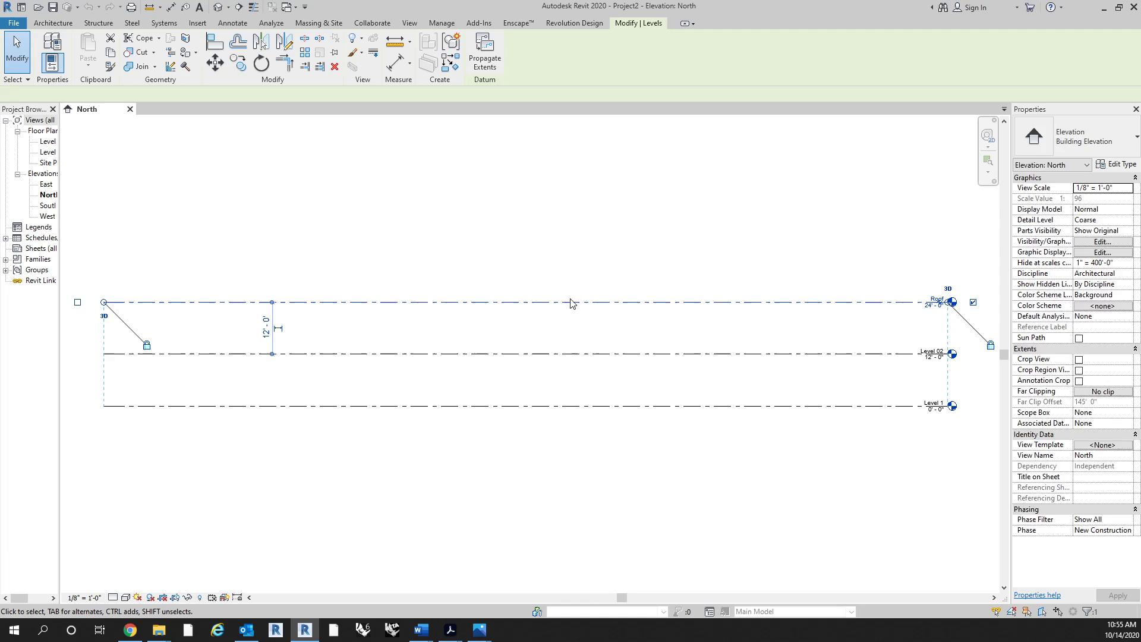
{"action": "left_click", "coordinate": [935, 305]}
{"action": "type", "text": "40"}
{"action": "key", "text": "Return"}
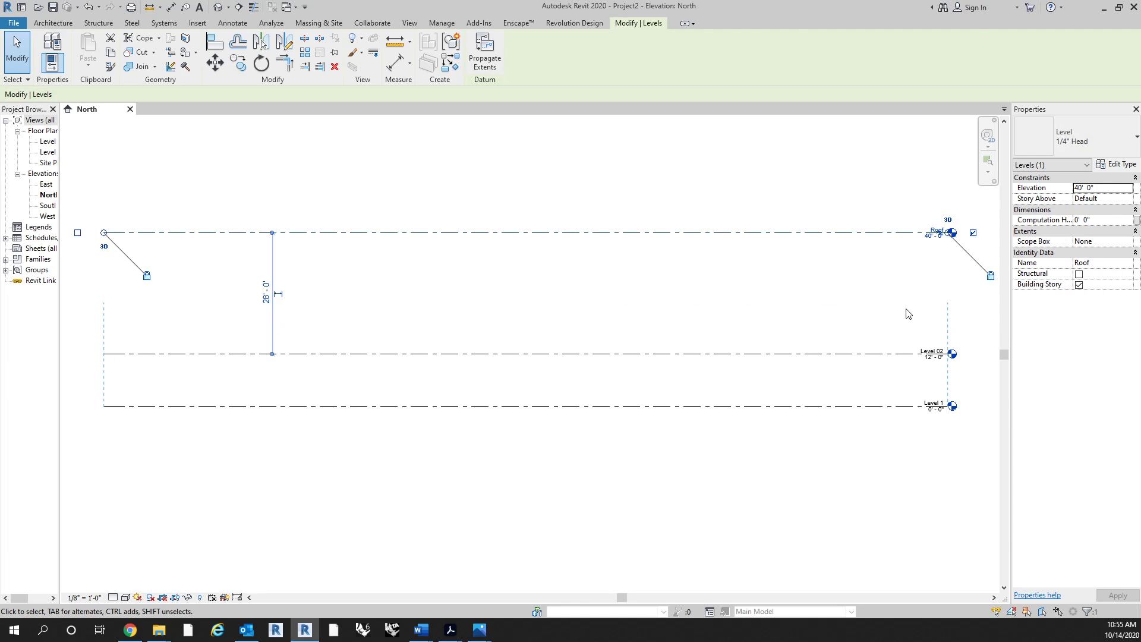
Delete Level 02, the middle level between Level 1 and Roof.
{"action": "left_click", "coordinate": [854, 333]}
{"action": "left_click_drag", "start_coordinate": [853, 332], "coordinate": [817, 382]}
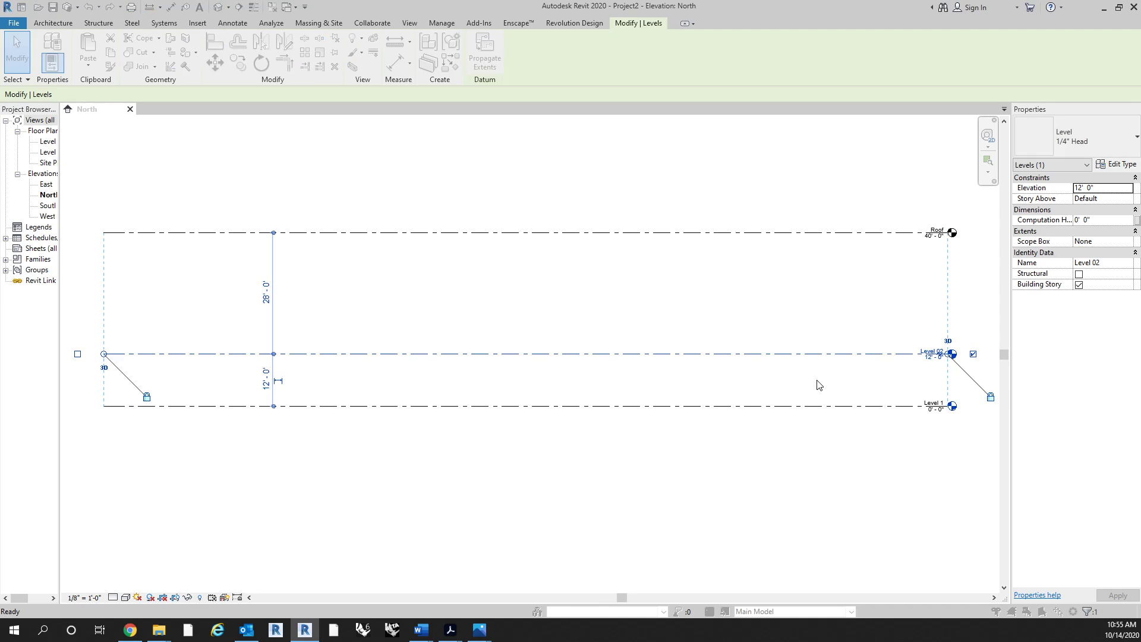
{"action": "key", "text": "Delete"}
{"action": "left_click", "coordinate": [613, 354]}
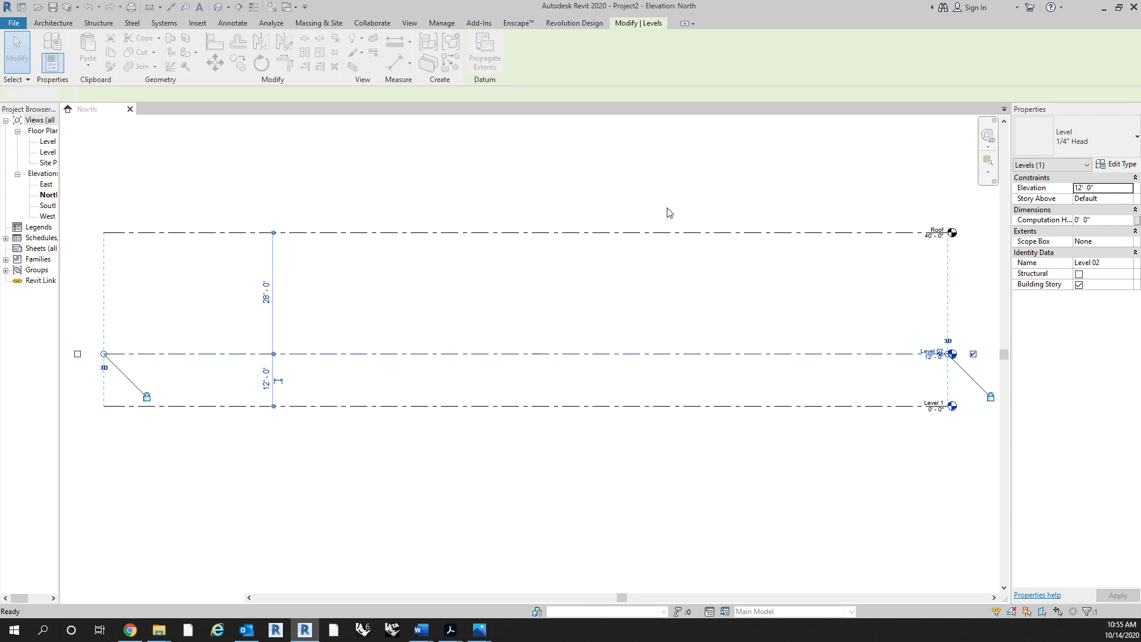
Open the default 3D view and start an in-place mass, accepting the suggested name.
{"action": "left_click", "coordinate": [218, 6]}
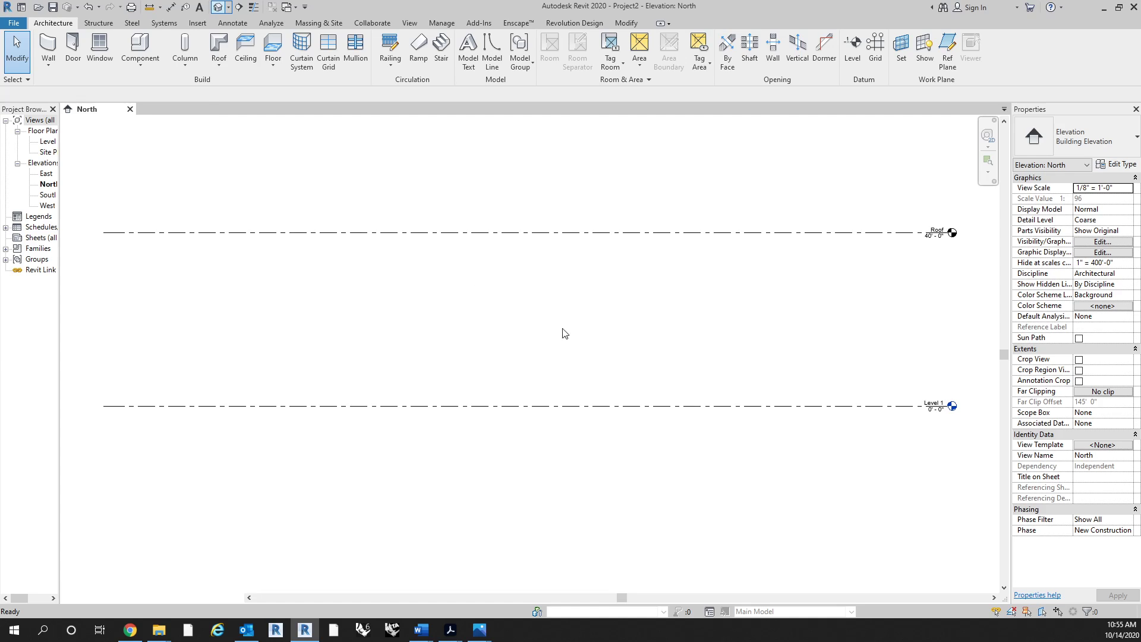
{"action": "middle_click_drag", "start_coordinate": [579, 298], "coordinate": [592, 397], "text": "shift"}
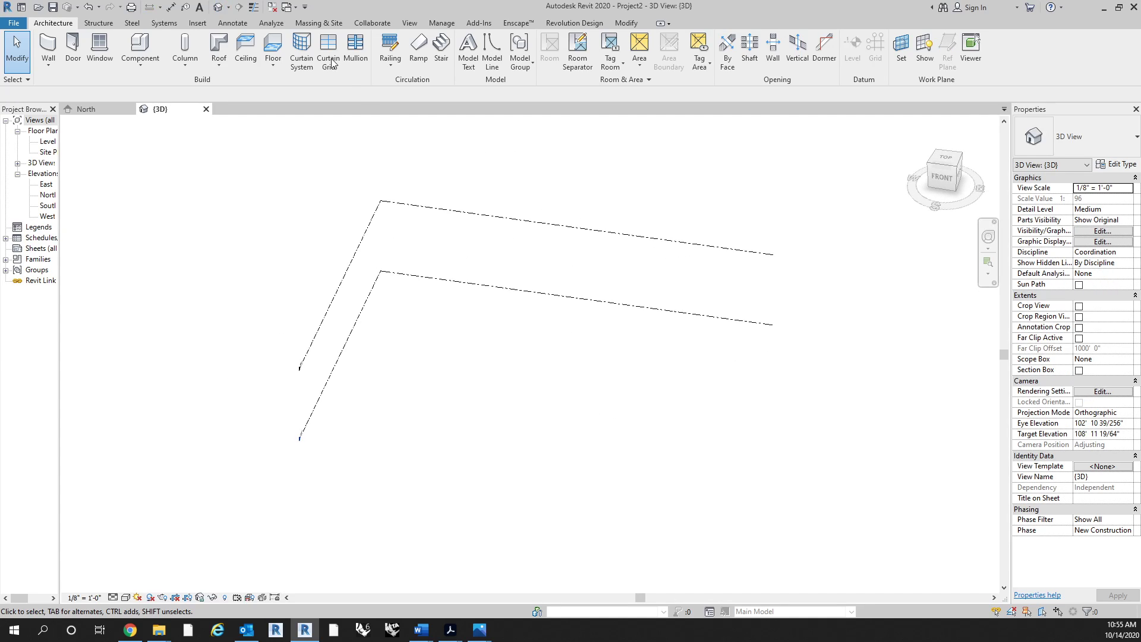
{"action": "left_click", "coordinate": [337, 23]}
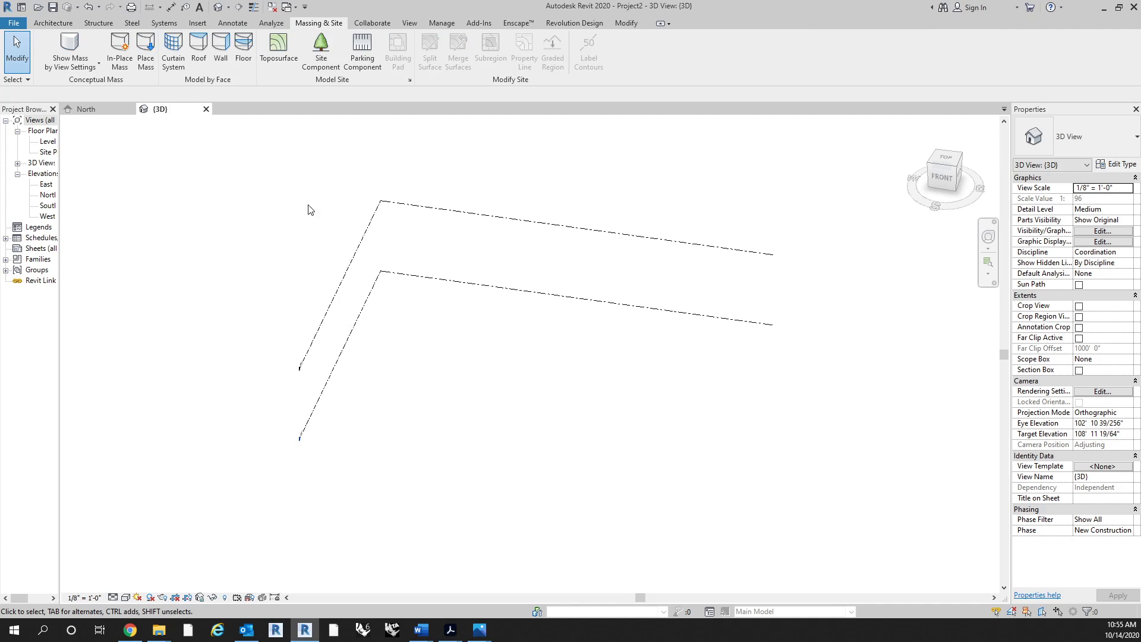
{"action": "left_click", "coordinate": [122, 54]}
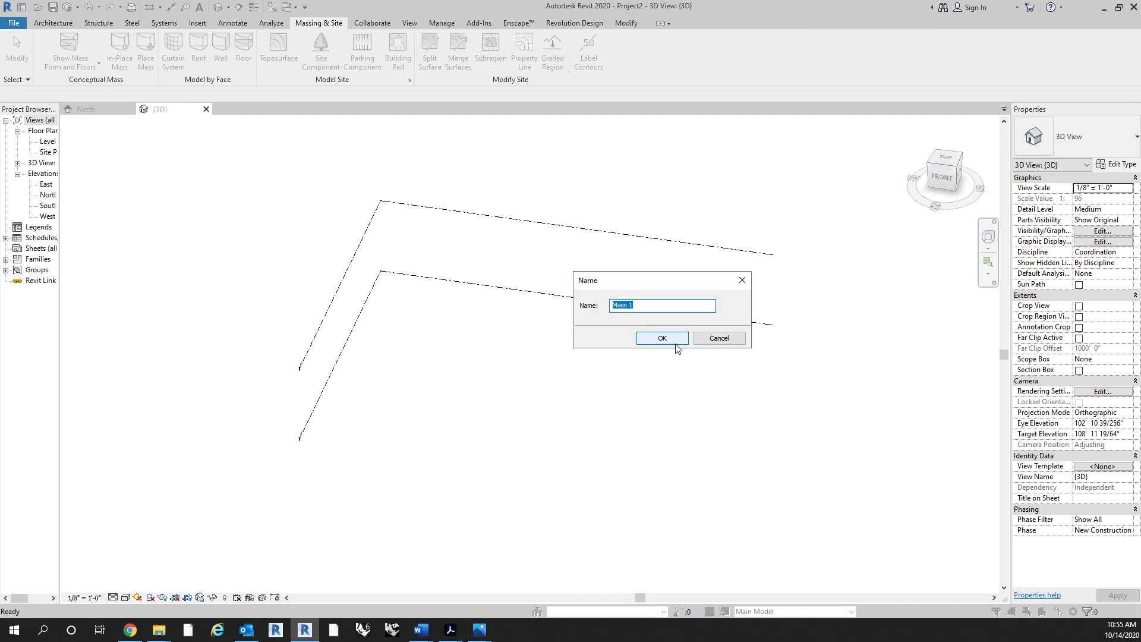
{"action": "left_click", "coordinate": [668, 340]}
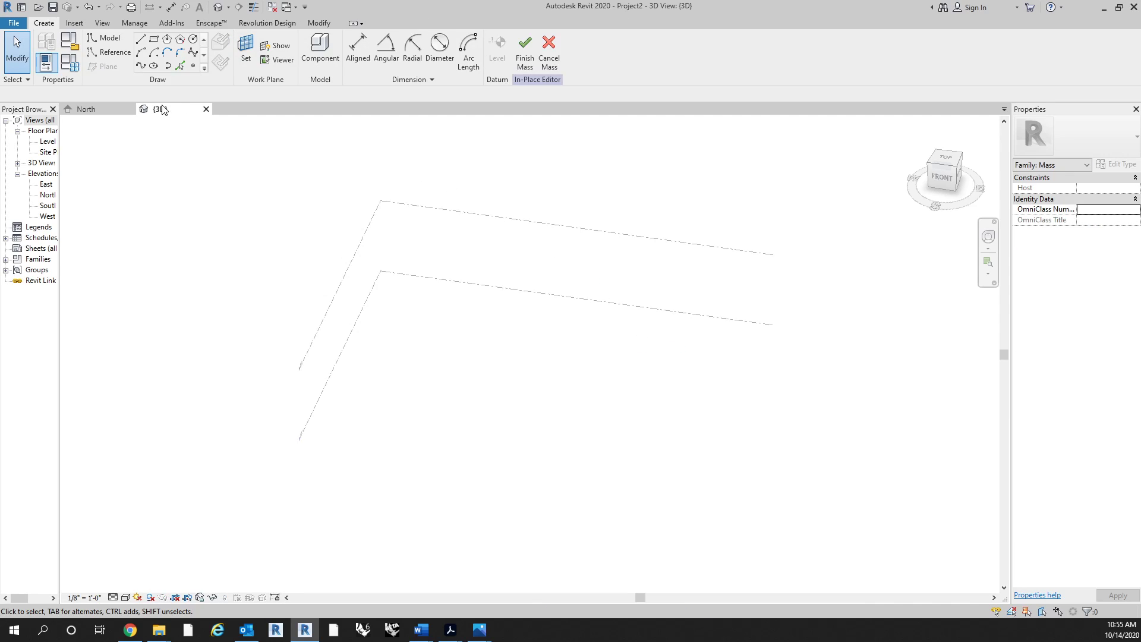
Draw a start-end-radius arc with a radius of about 52 feet on the Level 1 plane.
{"action": "left_click", "coordinate": [145, 52]}
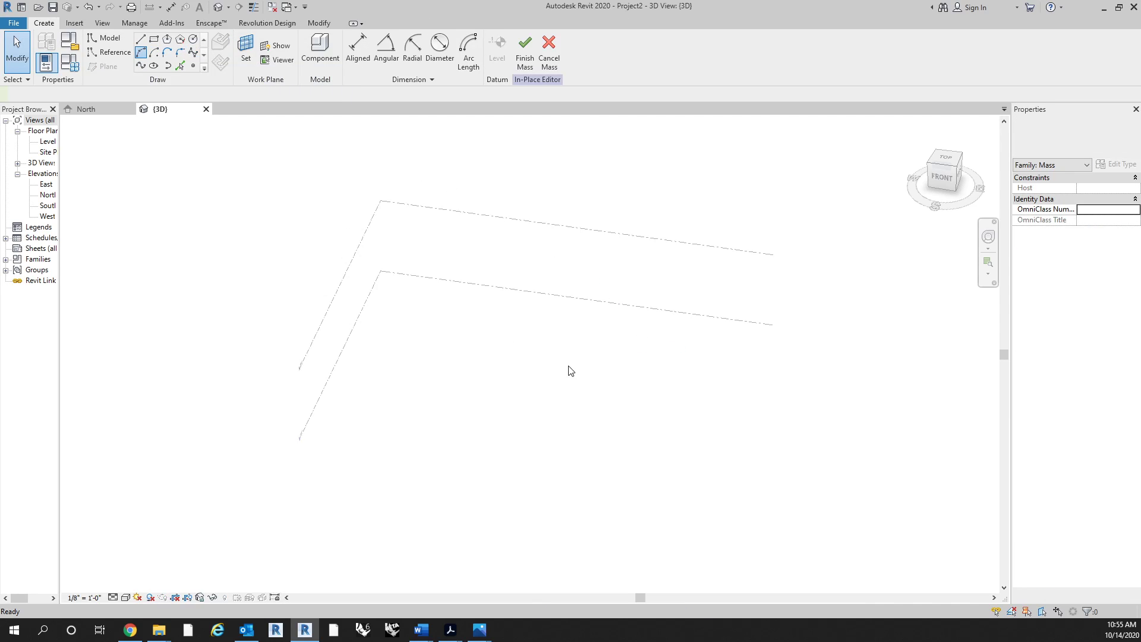
{"action": "left_click", "coordinate": [459, 340]}
{"action": "left_click", "coordinate": [588, 382]}
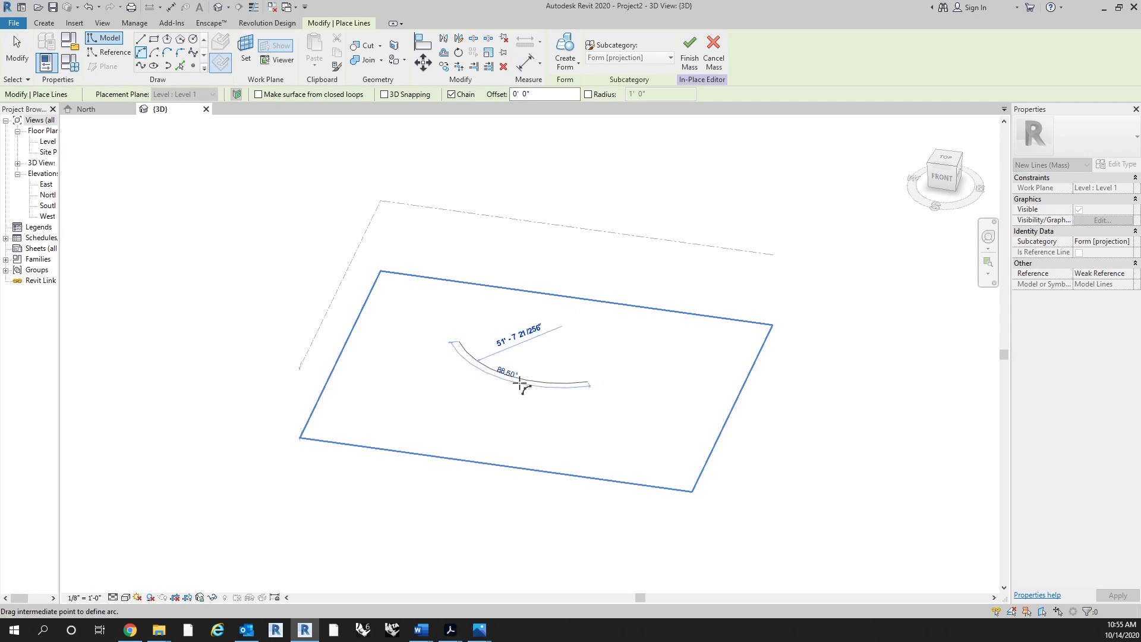
{"action": "left_click", "coordinate": [518, 375]}
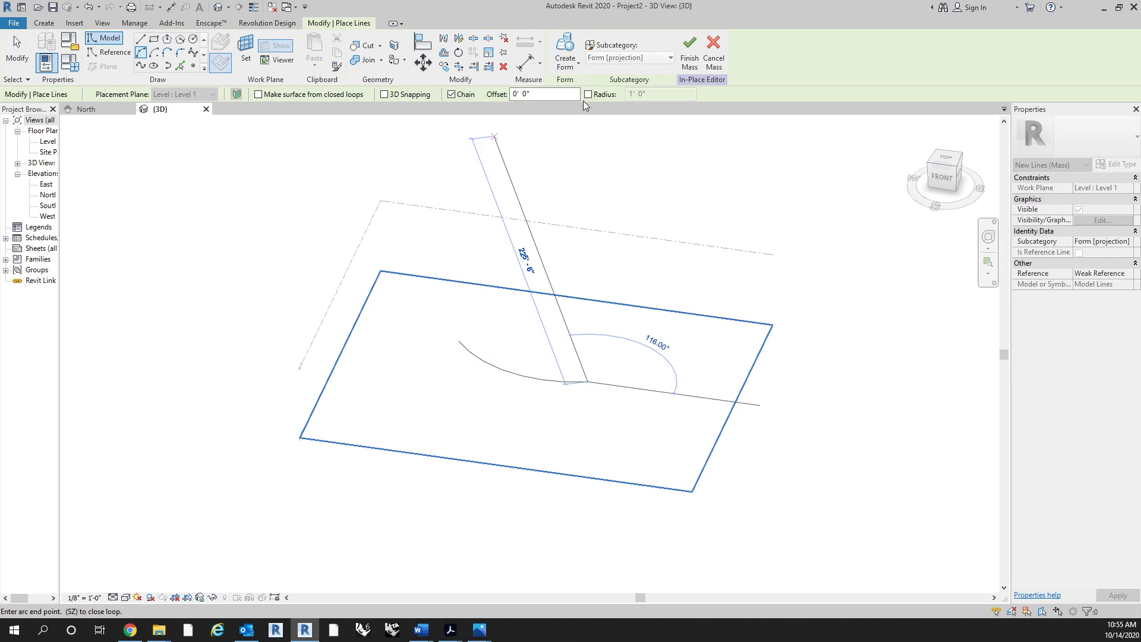
{"action": "key", "text": "Escape"}
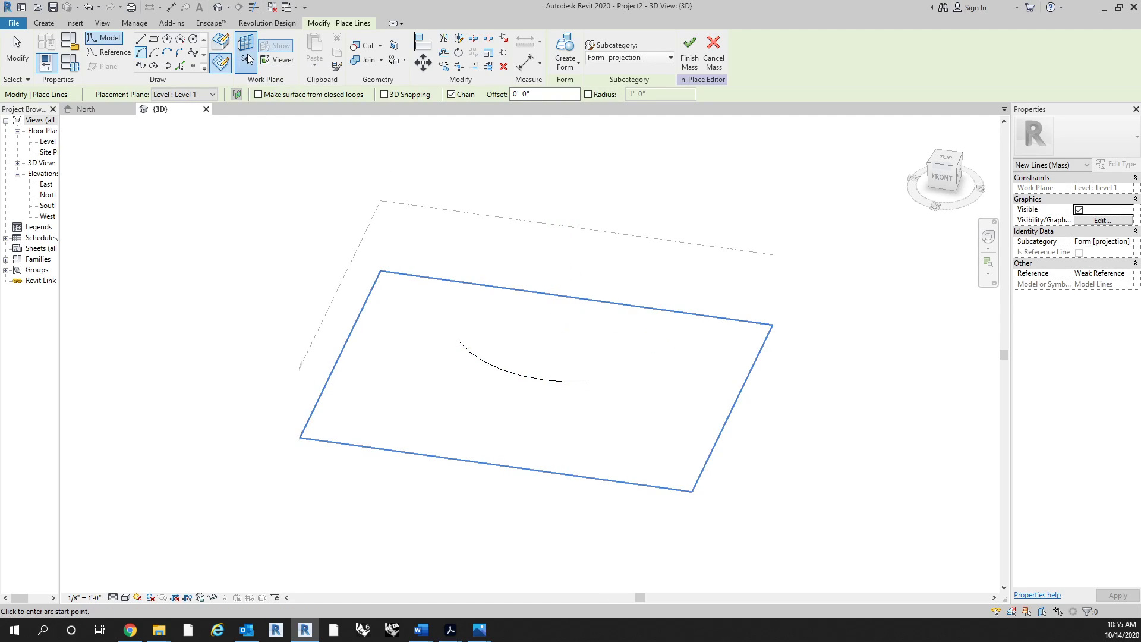
Set the work plane to Level : Roof and draw an oppositely curved arc with a radius of about 38 feet.
{"action": "left_click", "coordinate": [247, 53]}
{"action": "left_click", "coordinate": [129, 94]}
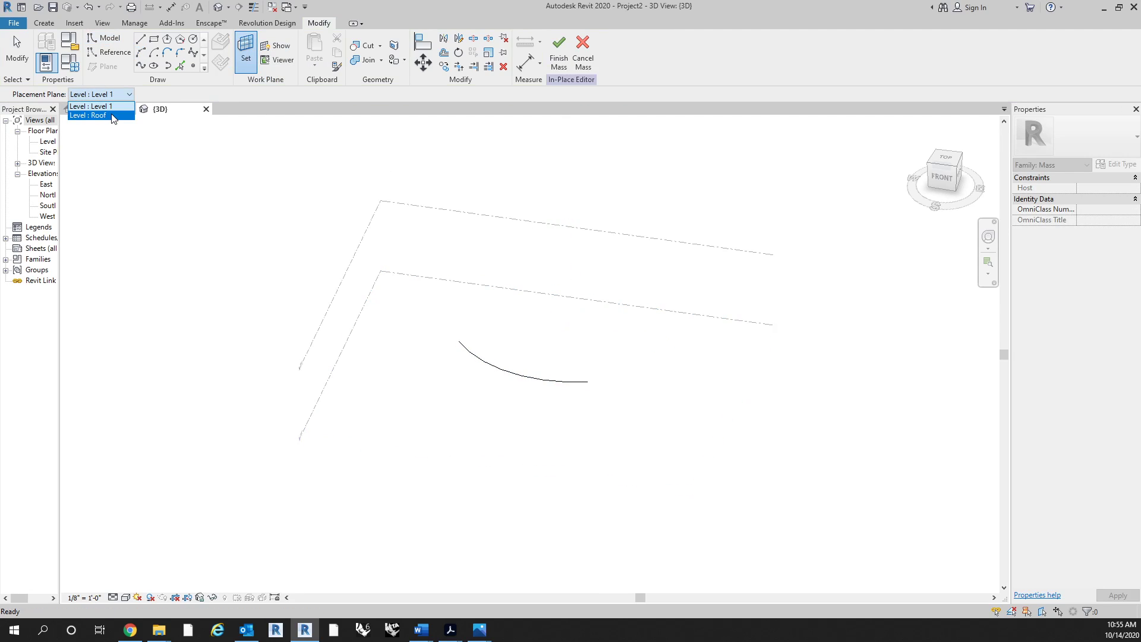
{"action": "left_click", "coordinate": [112, 115]}
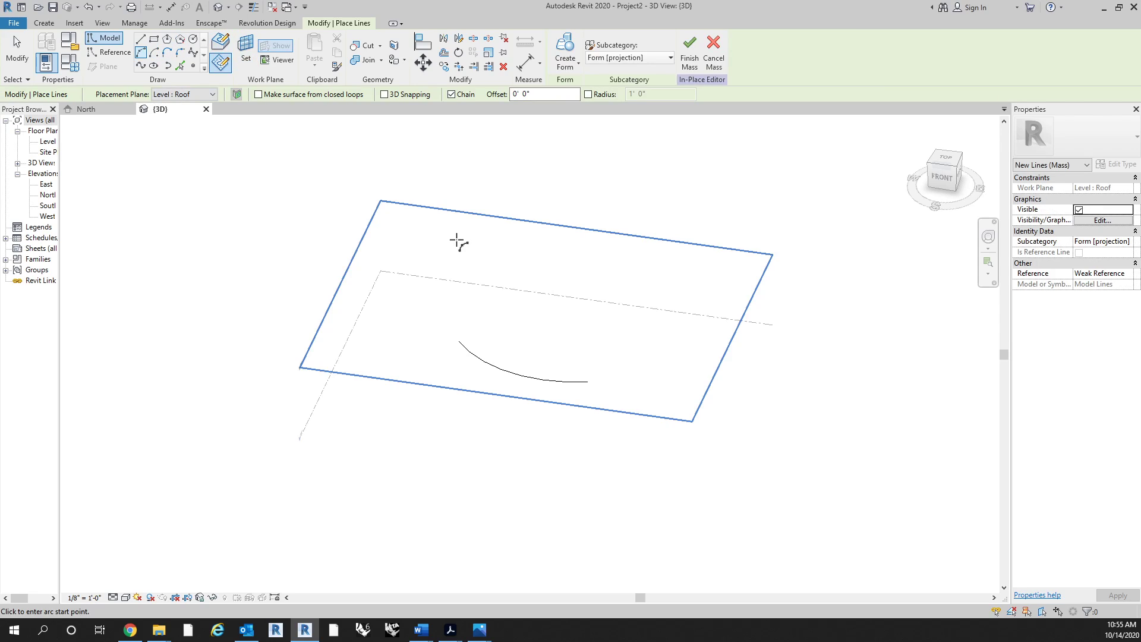
{"action": "left_click", "coordinate": [442, 311]}
{"action": "left_click", "coordinate": [575, 316]}
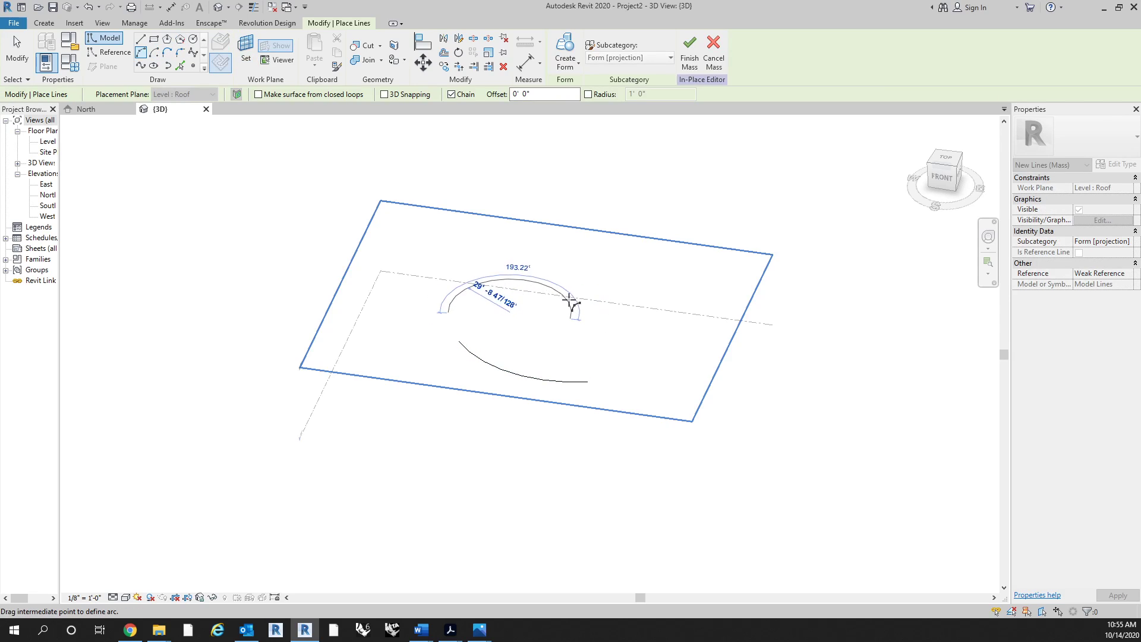
{"action": "left_click", "coordinate": [509, 301]}
{"action": "key", "text": "Escape"}
{"action": "key", "text": "Escape"}
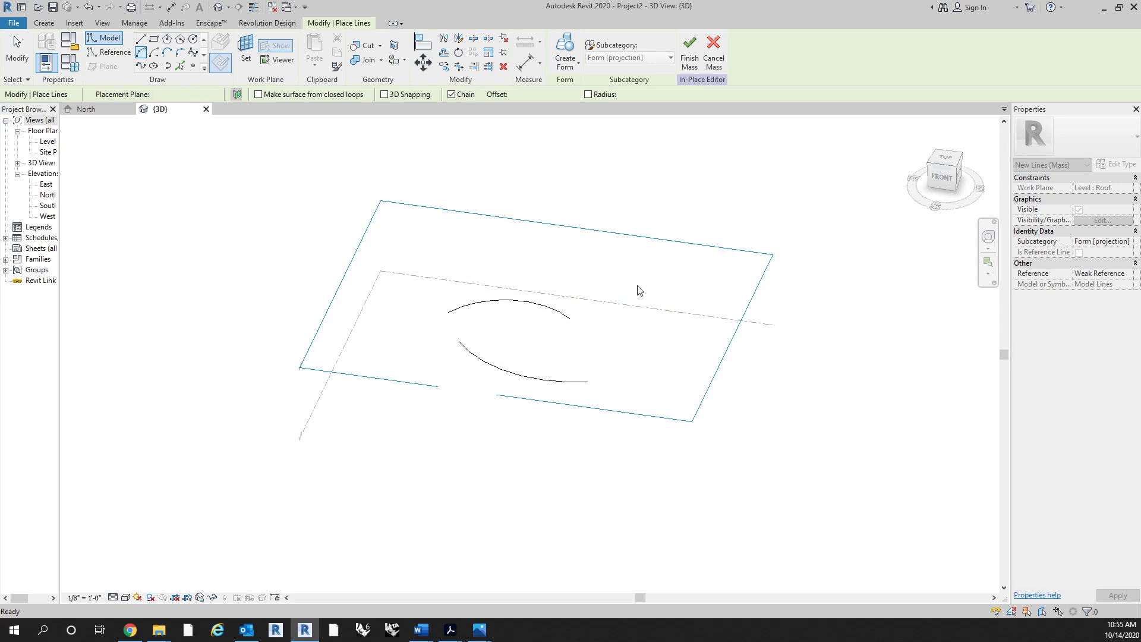
Move the roof-level arc a short distance east, working from the top view.
{"action": "left_click", "coordinate": [938, 156]}
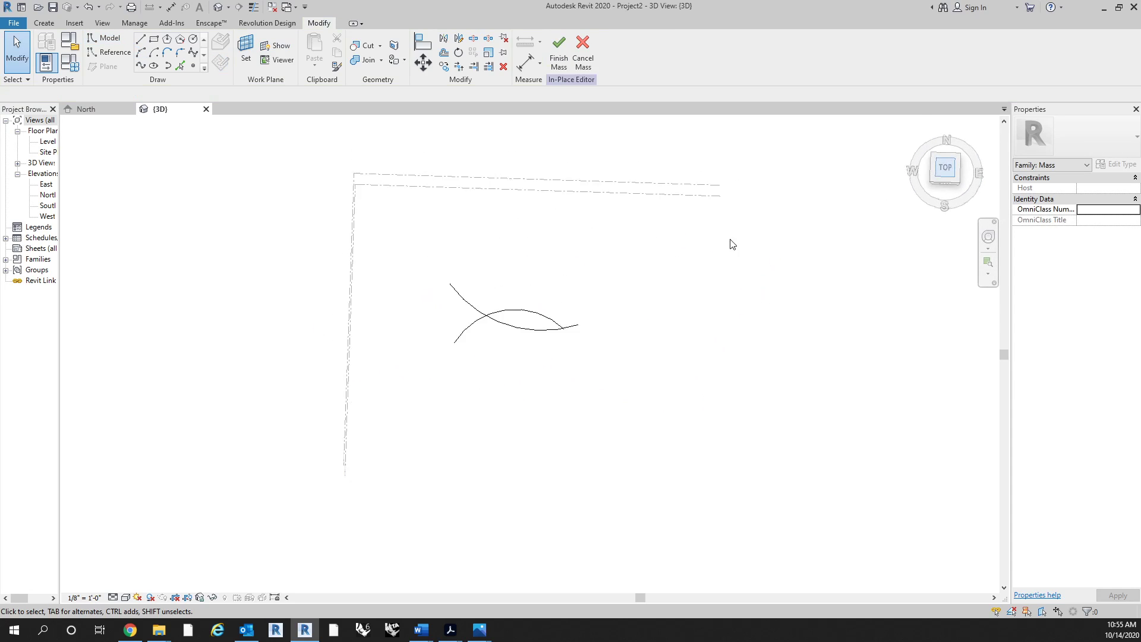
{"action": "left_click", "coordinate": [517, 298]}
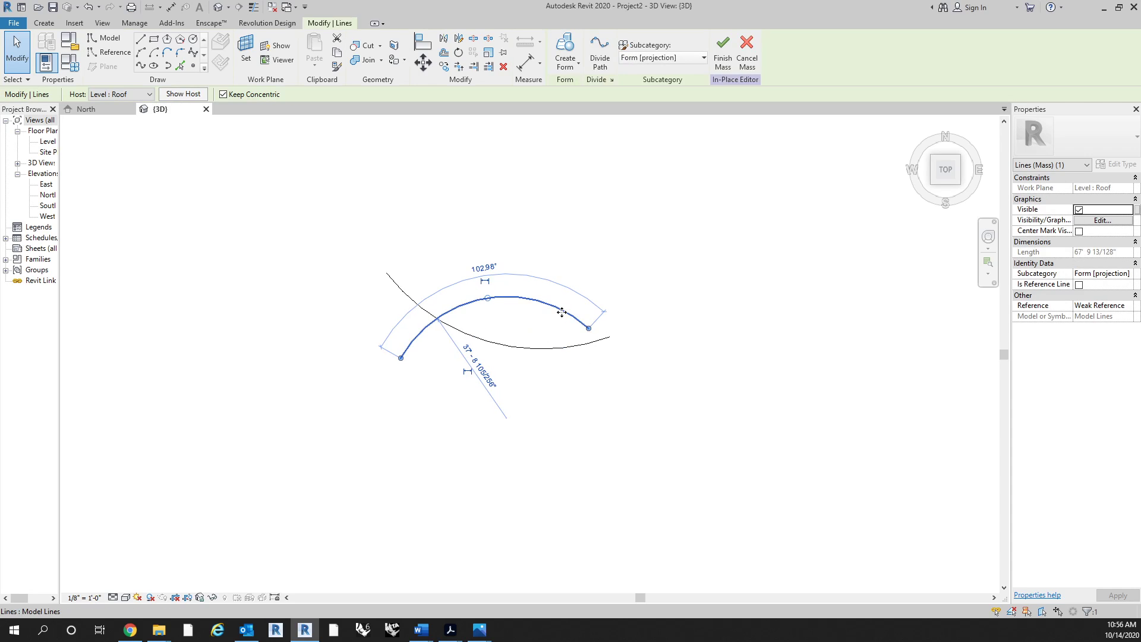
{"action": "left_click_drag", "start_coordinate": [559, 313], "coordinate": [608, 314]}
{"action": "left_click", "coordinate": [671, 417]}
Create a surface form from the roof arc and the Level 1 arc.
{"action": "middle_click_drag", "start_coordinate": [671, 418], "coordinate": [622, 262], "text": "shift"}
{"action": "left_click", "coordinate": [619, 266]}
{"action": "left_click", "coordinate": [585, 365], "text": "ctrl"}
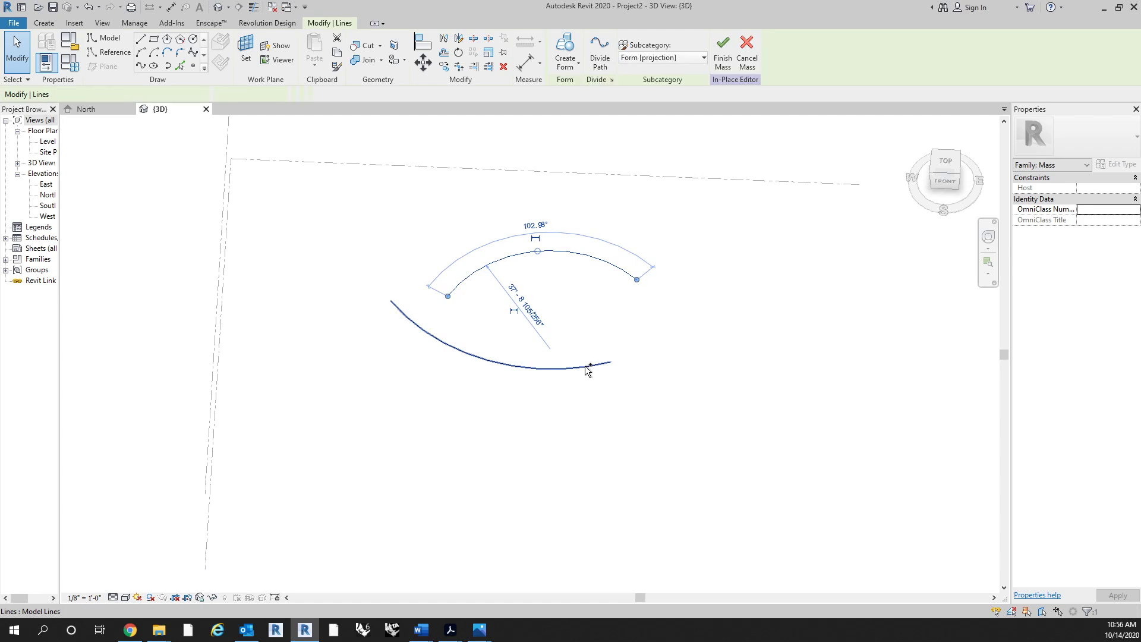
{"action": "left_click", "coordinate": [564, 44]}
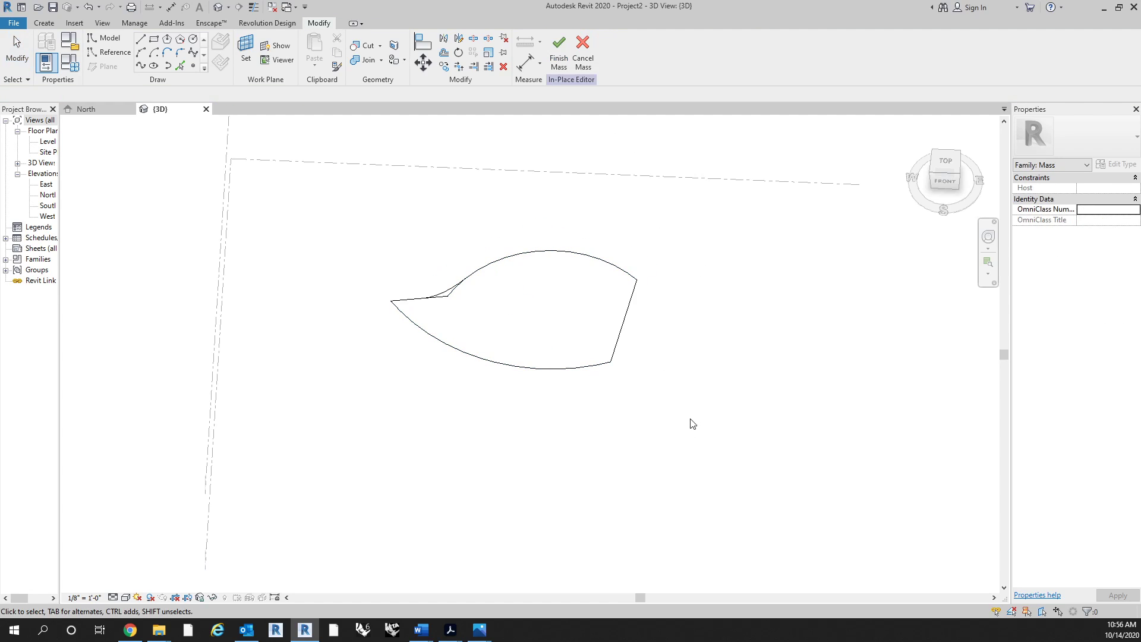
Divide the curved mass surface into a UV grid, keeping the default 12 by 12 divisions.
{"action": "middle_click_drag", "start_coordinate": [690, 420], "coordinate": [507, 410], "text": "shift"}
{"action": "middle_click_drag", "start_coordinate": [587, 329], "coordinate": [587, 336], "text": "shift"}
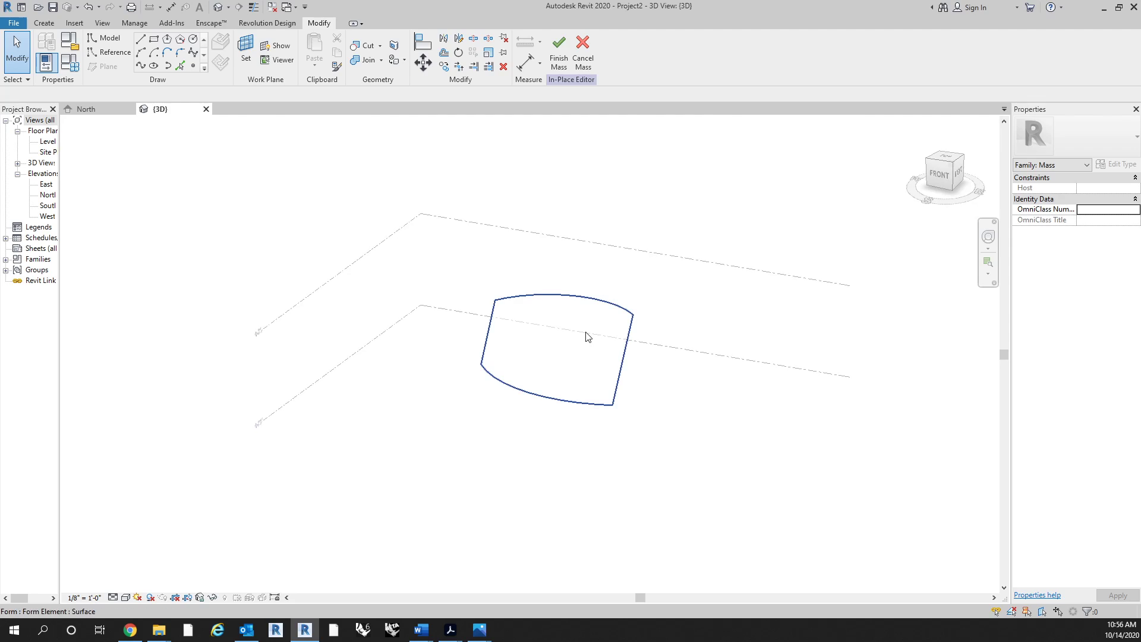
{"action": "left_click", "coordinate": [587, 329]}
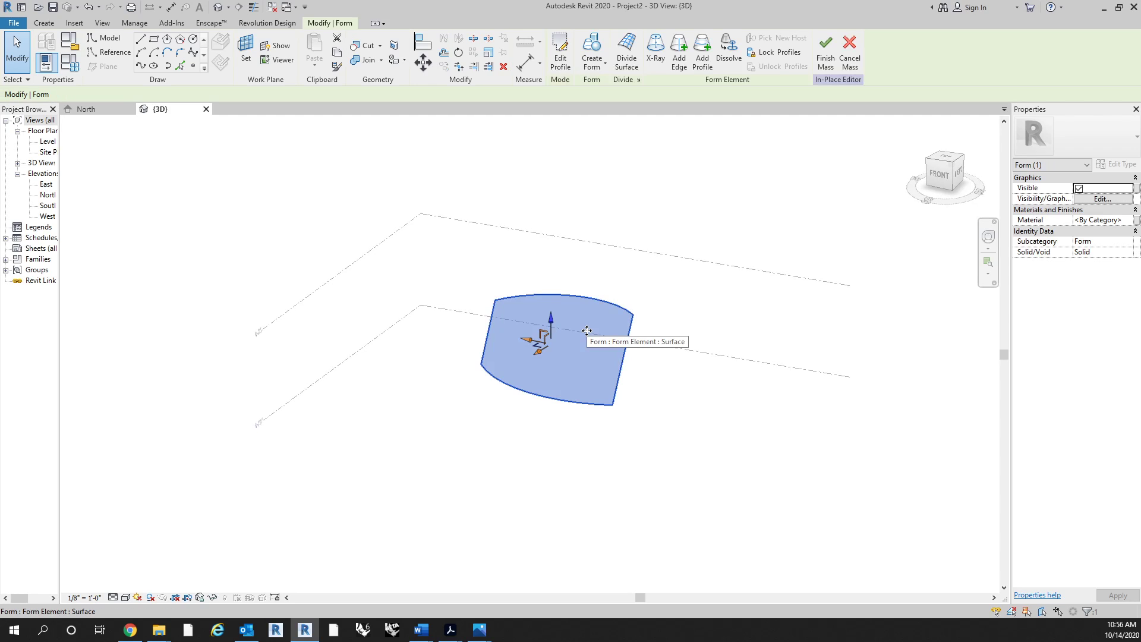
{"action": "left_click", "coordinate": [626, 50]}
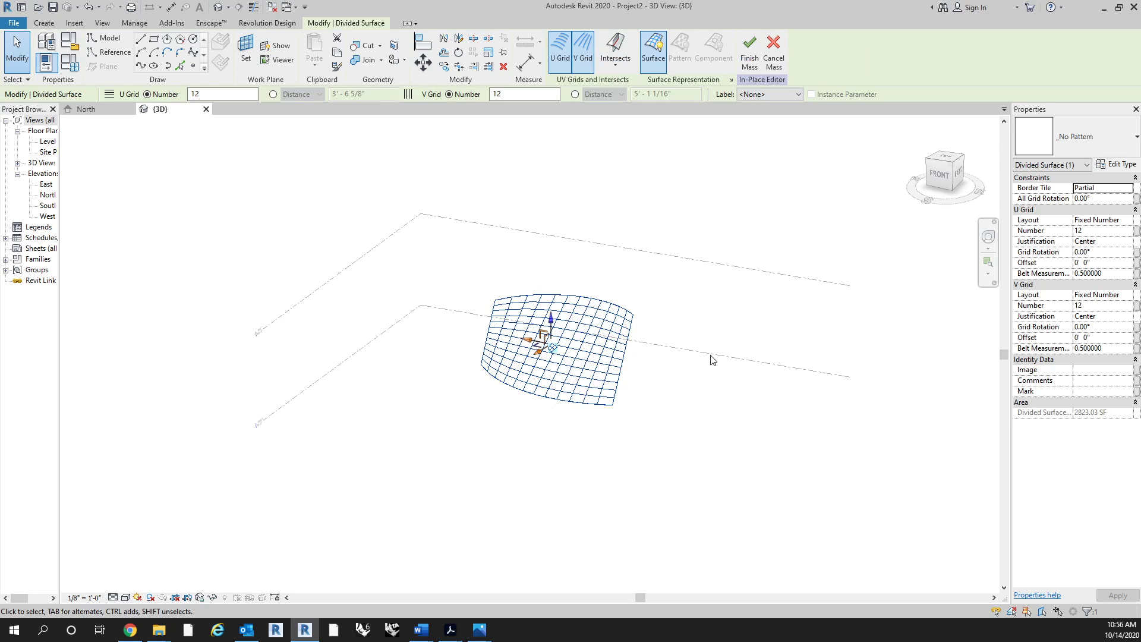
{"action": "scroll", "coordinate": [572, 362], "scroll_direction": "up", "scroll_amount": 3}
{"action": "middle_click_drag", "start_coordinate": [566, 412], "coordinate": [603, 456], "text": "shift"}
{"action": "left_click", "coordinate": [604, 448]}
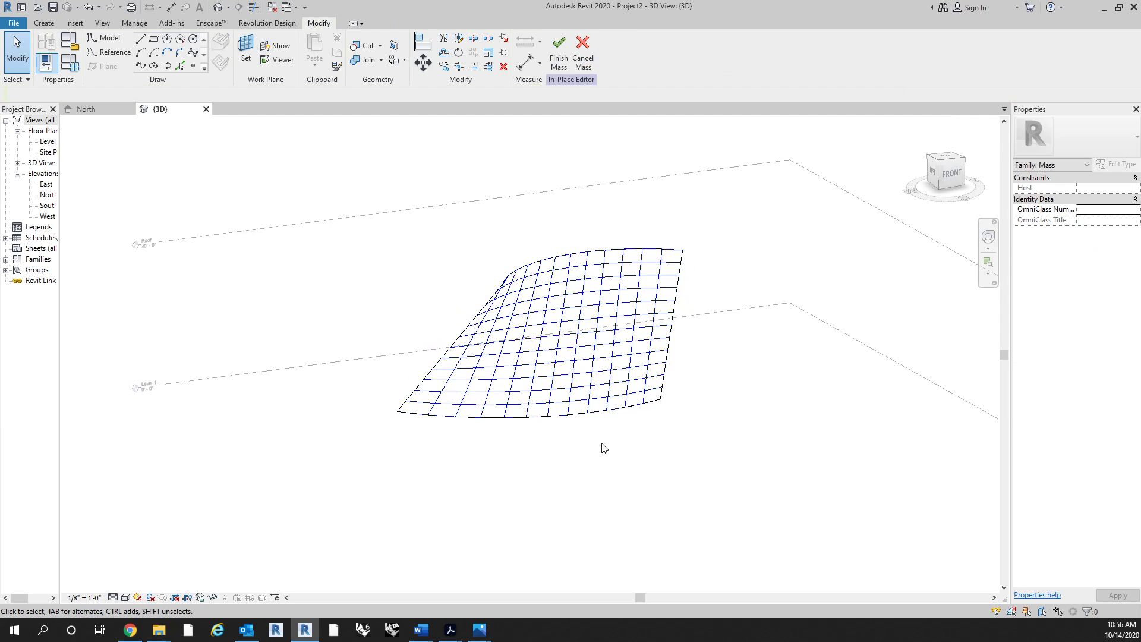
Apply the Rhomboid pattern to the divided surface.
{"action": "left_click", "coordinate": [633, 380]}
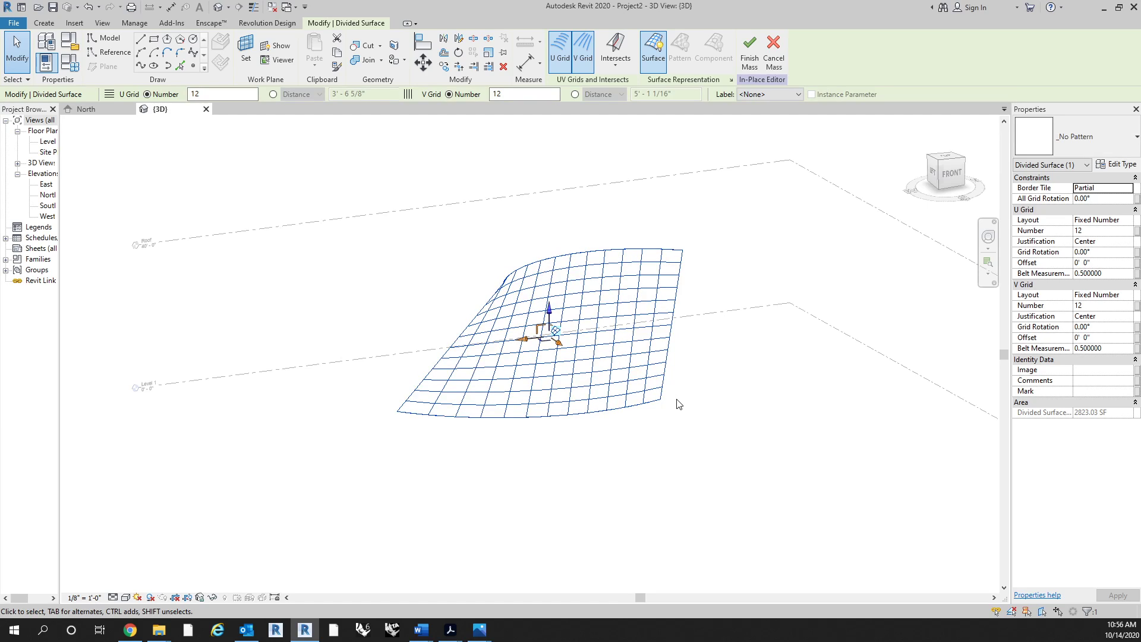
{"action": "left_click", "coordinate": [1086, 142]}
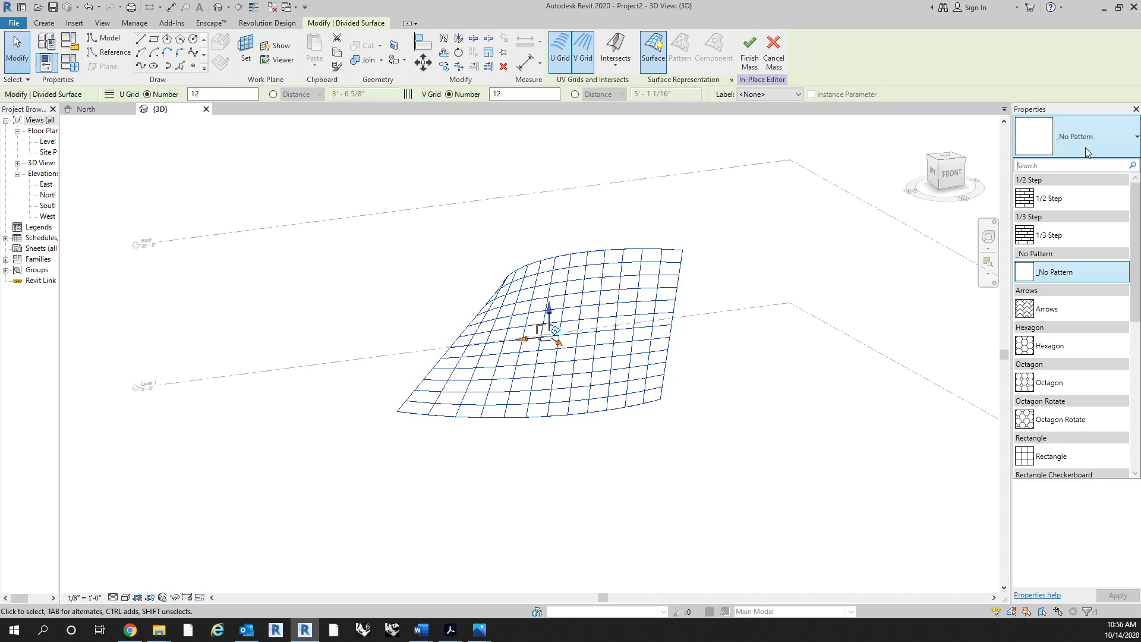
{"action": "scroll", "coordinate": [1088, 386], "scroll_direction": "down", "scroll_amount": 1}
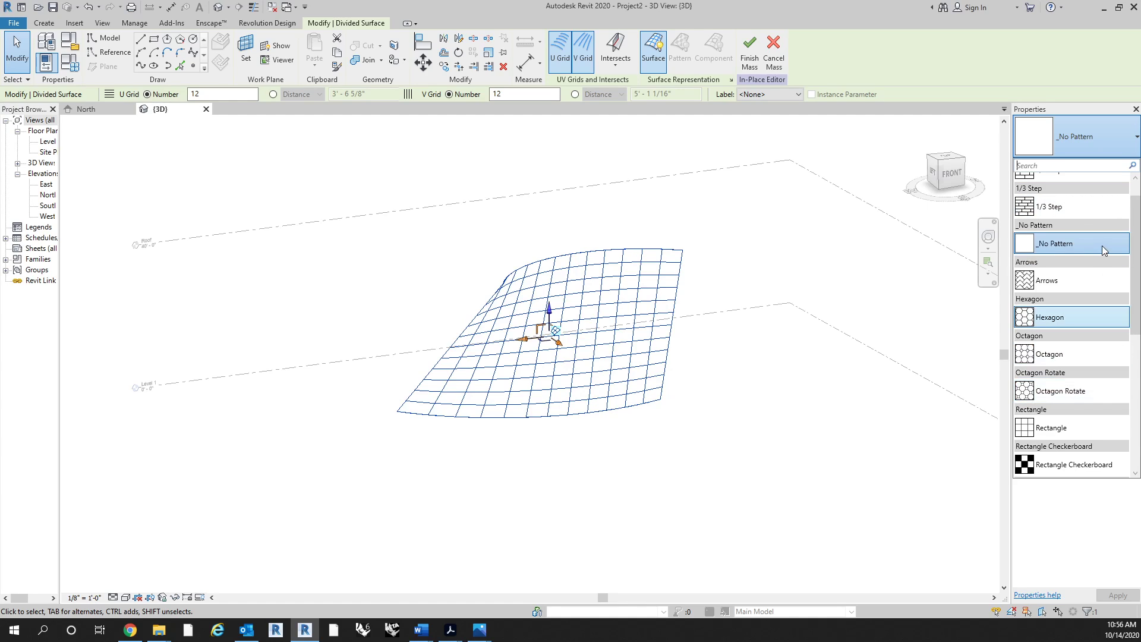
{"action": "scroll", "coordinate": [1091, 410], "scroll_direction": "down", "scroll_amount": 3}
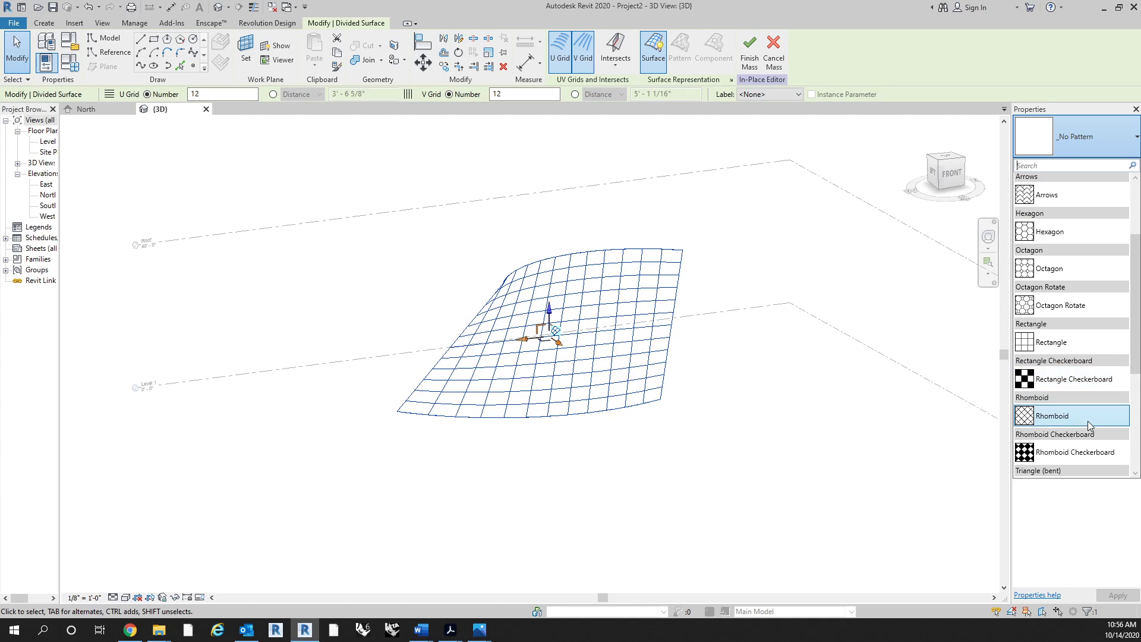
{"action": "left_click", "coordinate": [601, 459]}
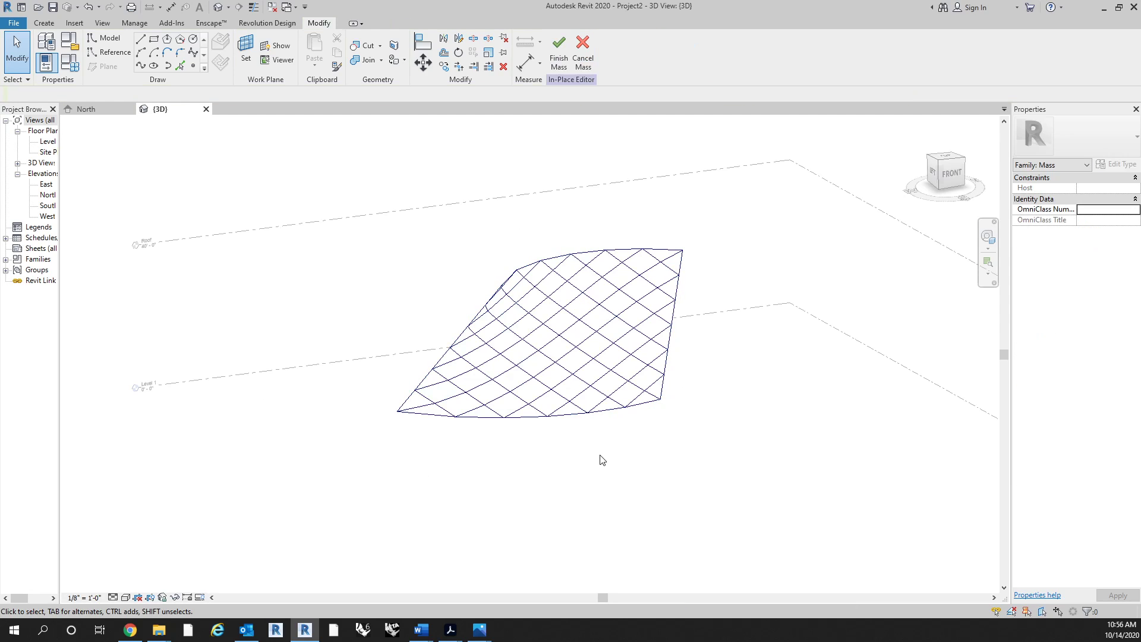
{"action": "middle_click_drag", "start_coordinate": [682, 387], "coordinate": [561, 398], "text": "shift"}
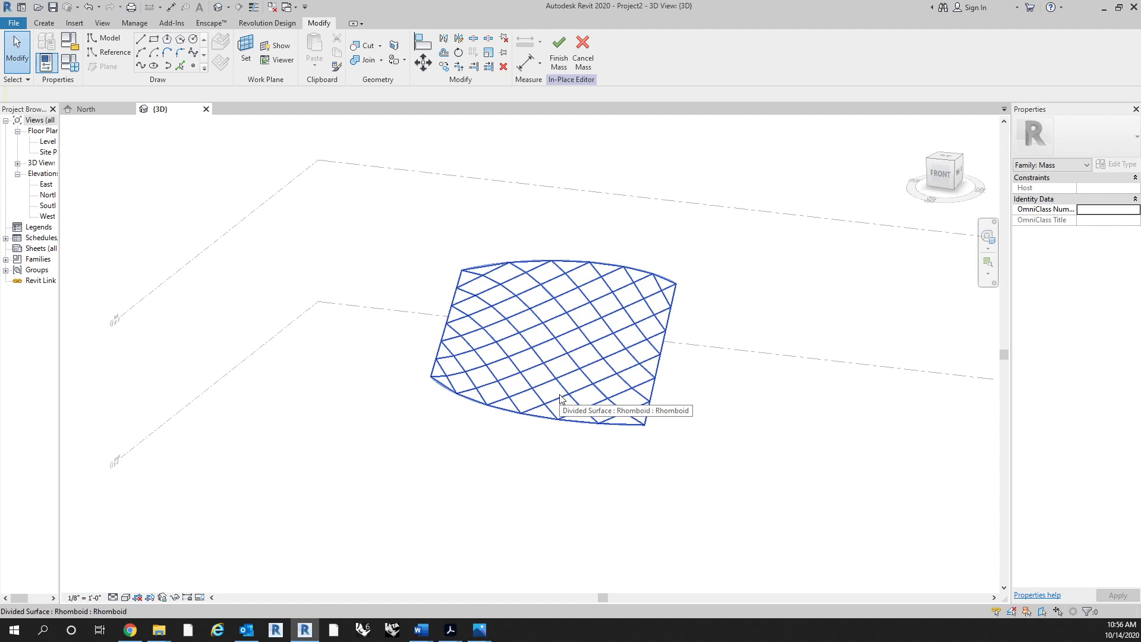
{"action": "middle_click_drag", "start_coordinate": [612, 410], "coordinate": [571, 420]}
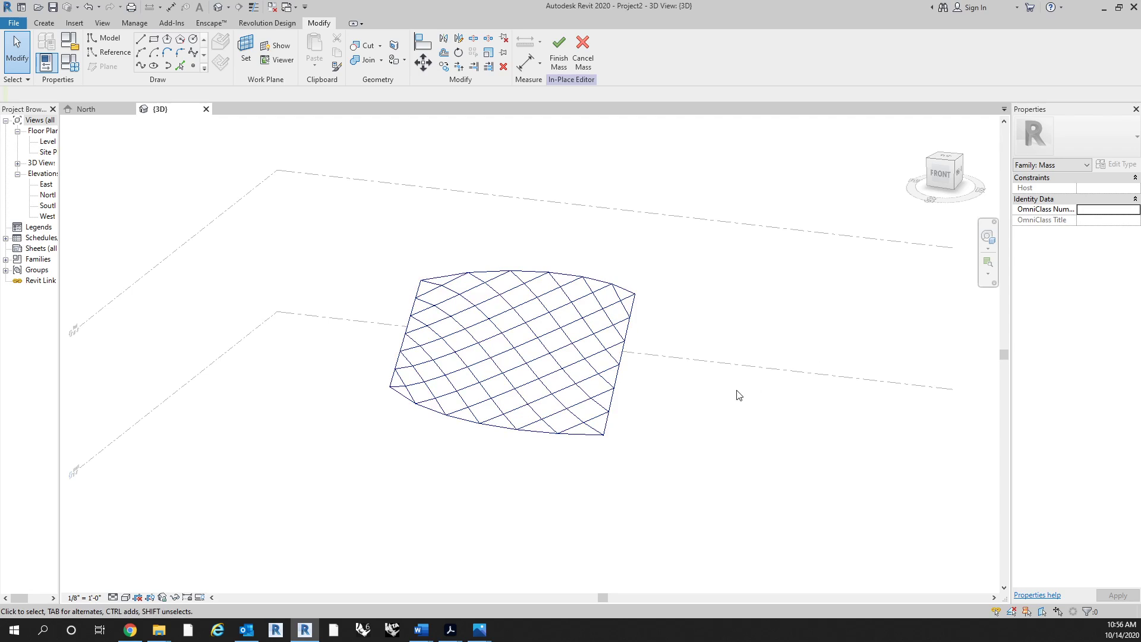
{"action": "middle_click_drag", "start_coordinate": [739, 394], "coordinate": [604, 438], "text": "shift"}
{"action": "mouse_move", "coordinate": [717, 437]}
{"action": "middle_mouse_down", "text": "shift"}
{"action": "mouse_move", "coordinate": [609, 440]}
{"action": "mouse_move", "coordinate": [703, 402]}
{"action": "mouse_move", "coordinate": [707, 449]}
{"action": "mouse_move", "coordinate": [728, 442]}
{"action": "middle_mouse_up", "text": "shift"}
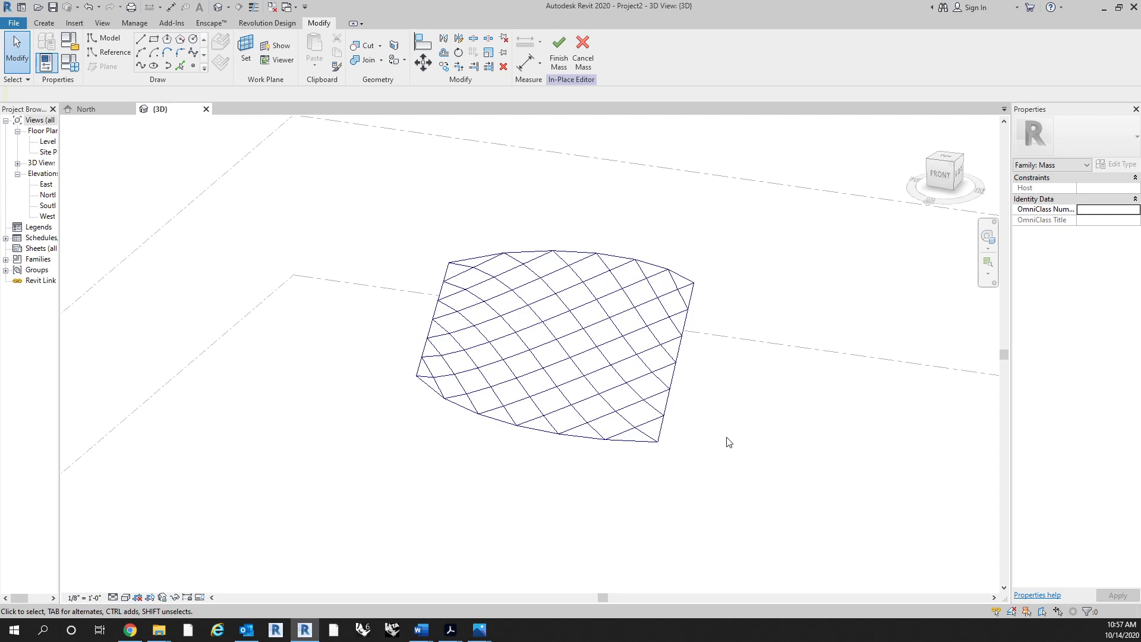
{"action": "middle_click_drag", "start_coordinate": [648, 494], "coordinate": [677, 399], "text": "shift"}
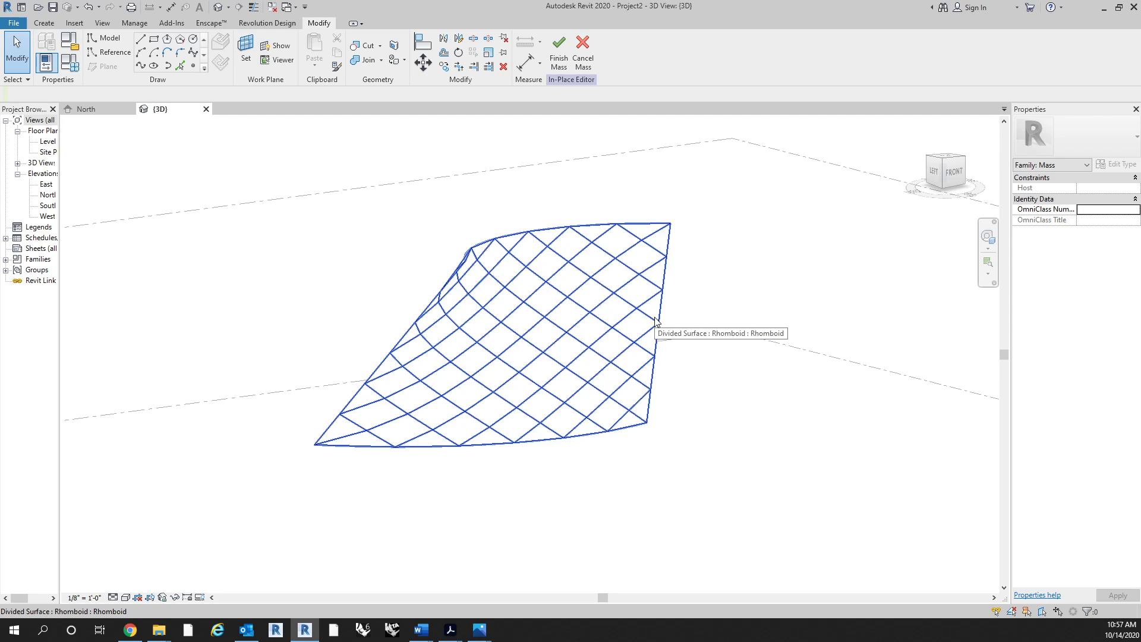
{"action": "scroll", "coordinate": [575, 308], "scroll_direction": "up", "scroll_amount": 2}
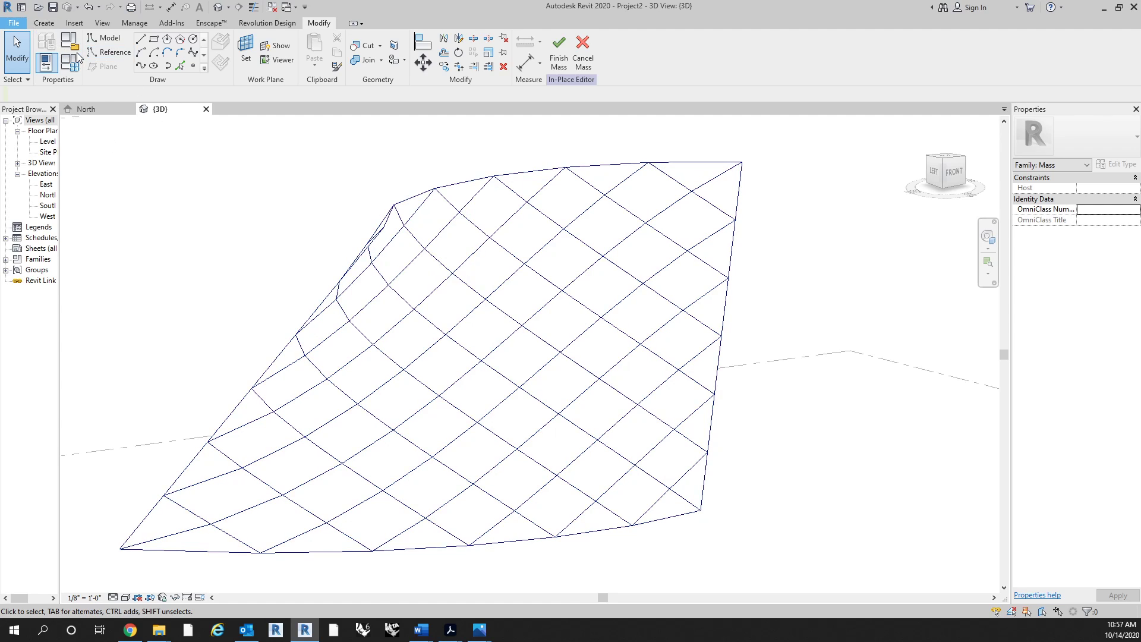
Create a new family from the Curtain Panel Pattern Based.rft template.
{"action": "left_click", "coordinate": [13, 22]}
{"action": "mouse_move", "coordinate": [53, 68]}
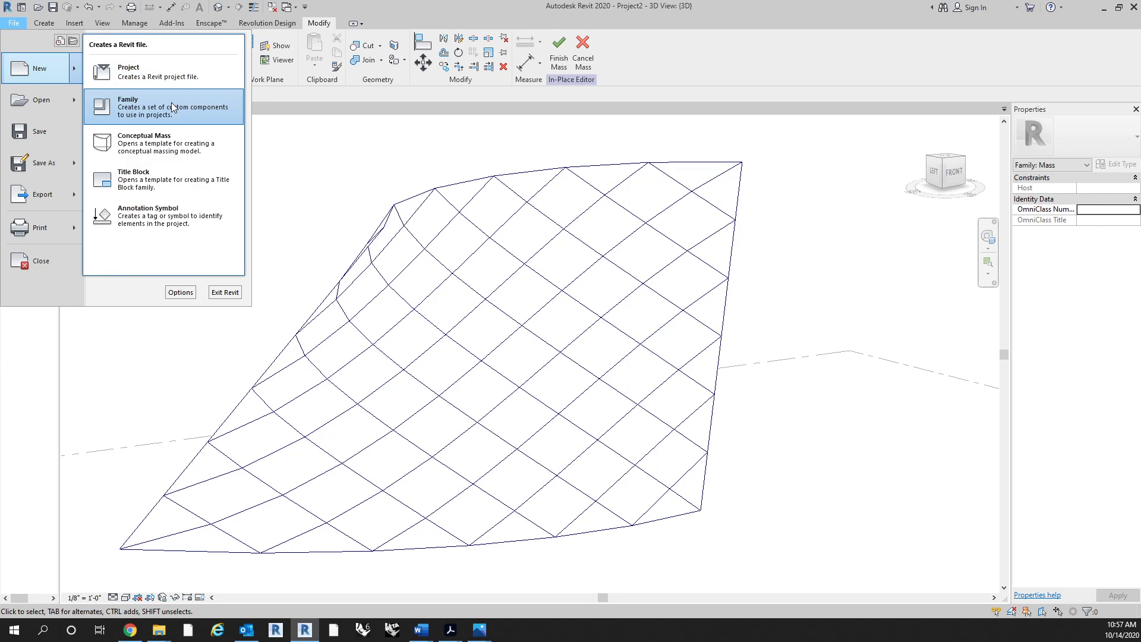
{"action": "left_click", "coordinate": [172, 107]}
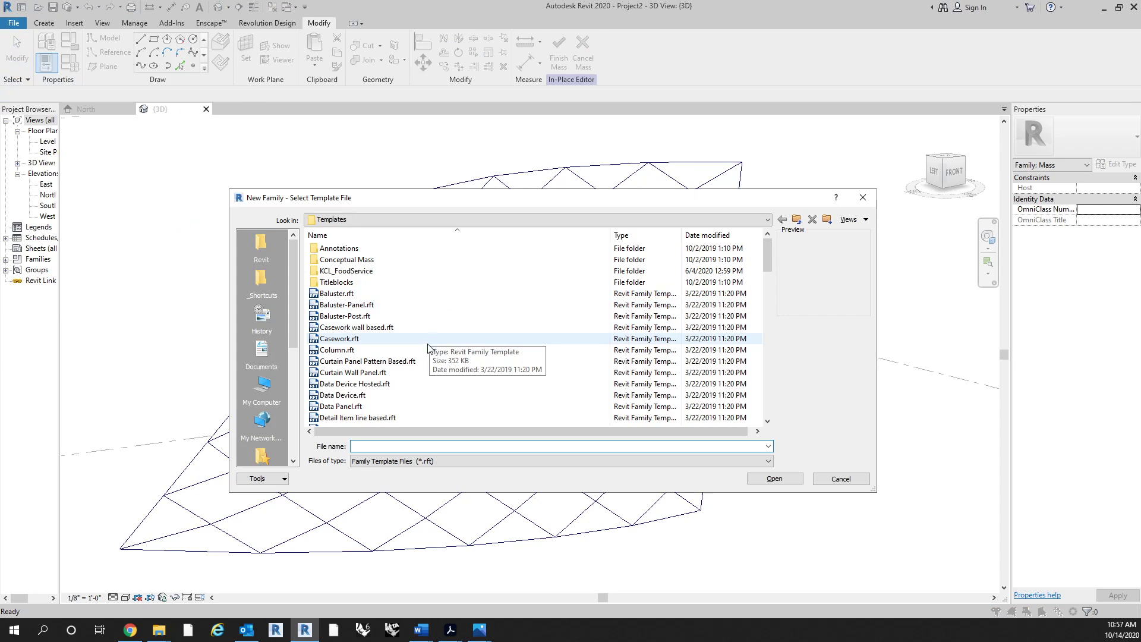
{"action": "left_click", "coordinate": [428, 361]}
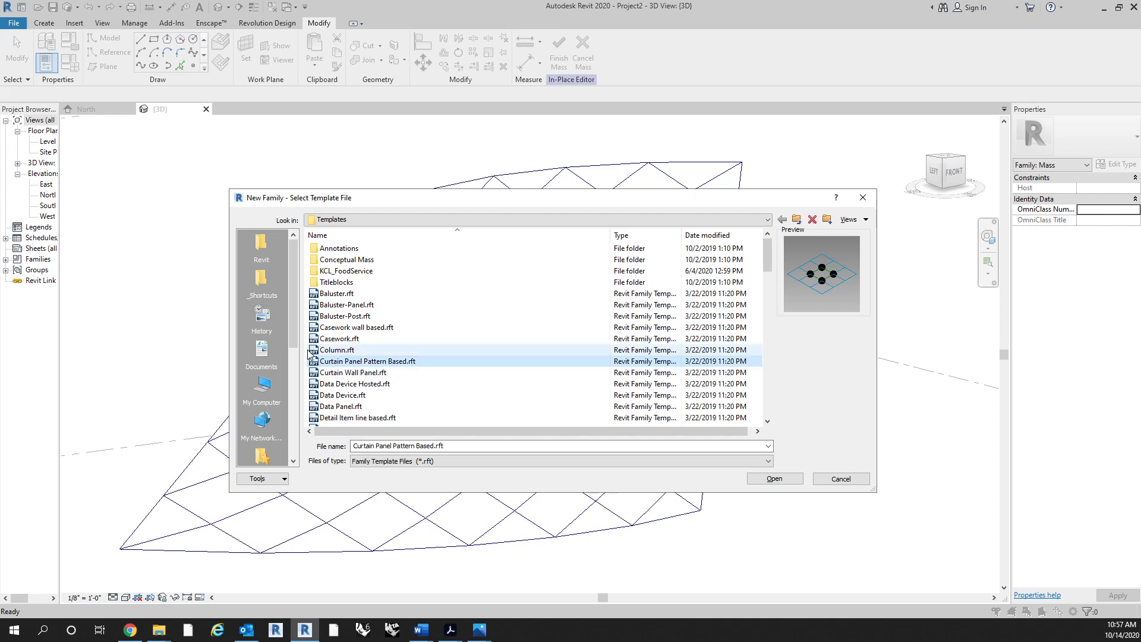
{"action": "left_click", "coordinate": [774, 479]}
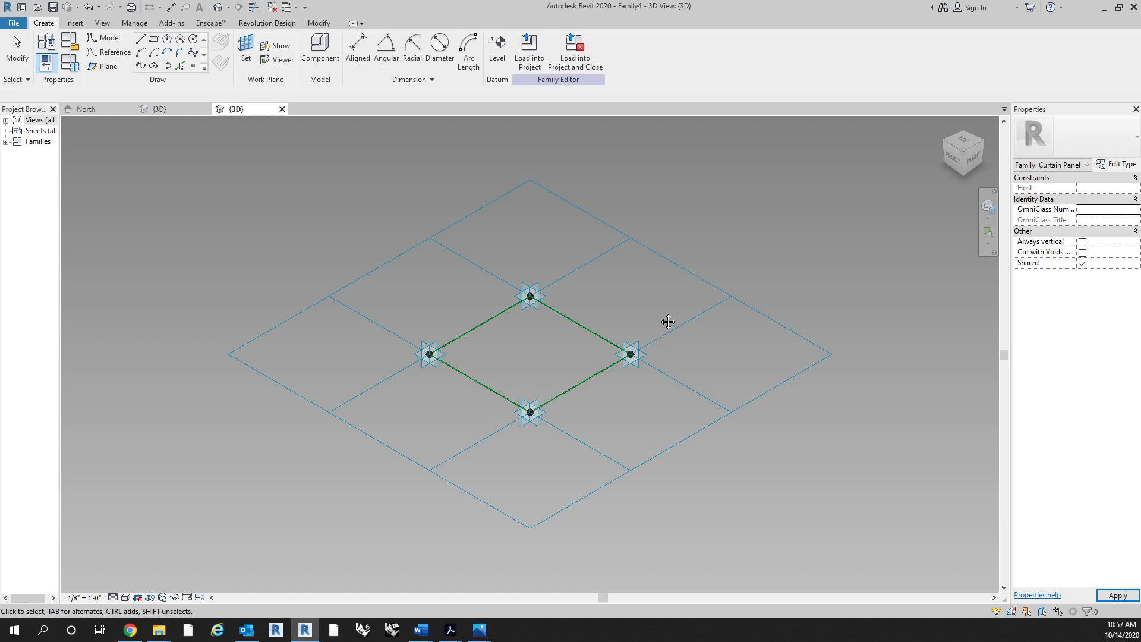
Change the panel family's tile pattern grid from Rectangle to Rhomboid.
{"action": "middle_click_drag", "start_coordinate": [667, 322], "coordinate": [658, 274]}
{"action": "scroll", "coordinate": [574, 294], "scroll_direction": "up", "scroll_amount": 1}
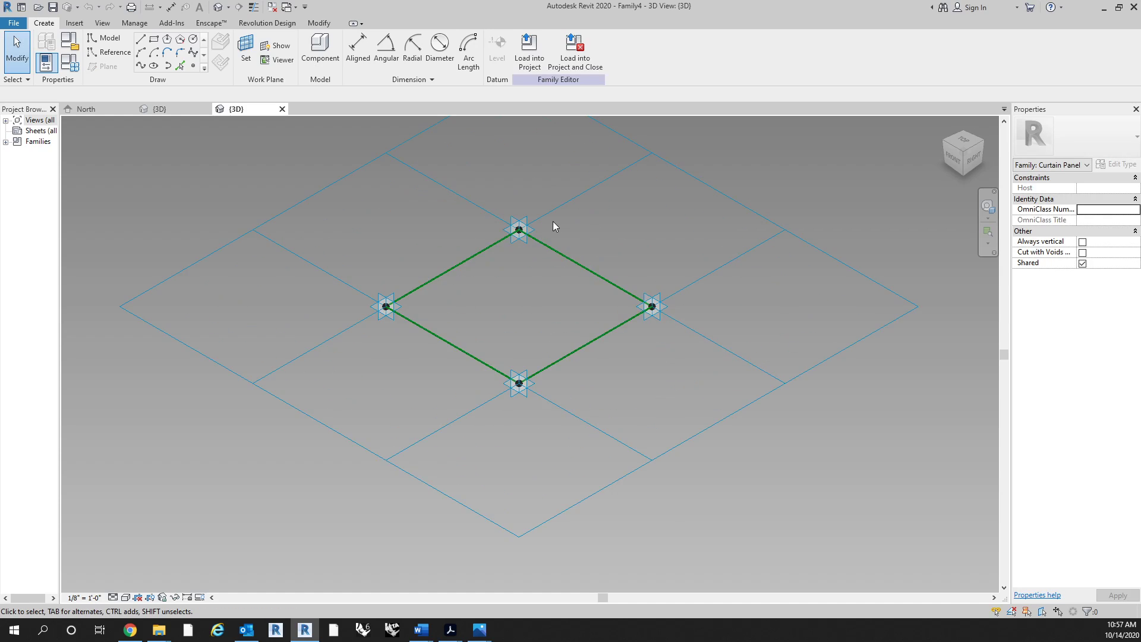
{"action": "left_click", "coordinate": [735, 409]}
{"action": "left_click", "coordinate": [1098, 142]}
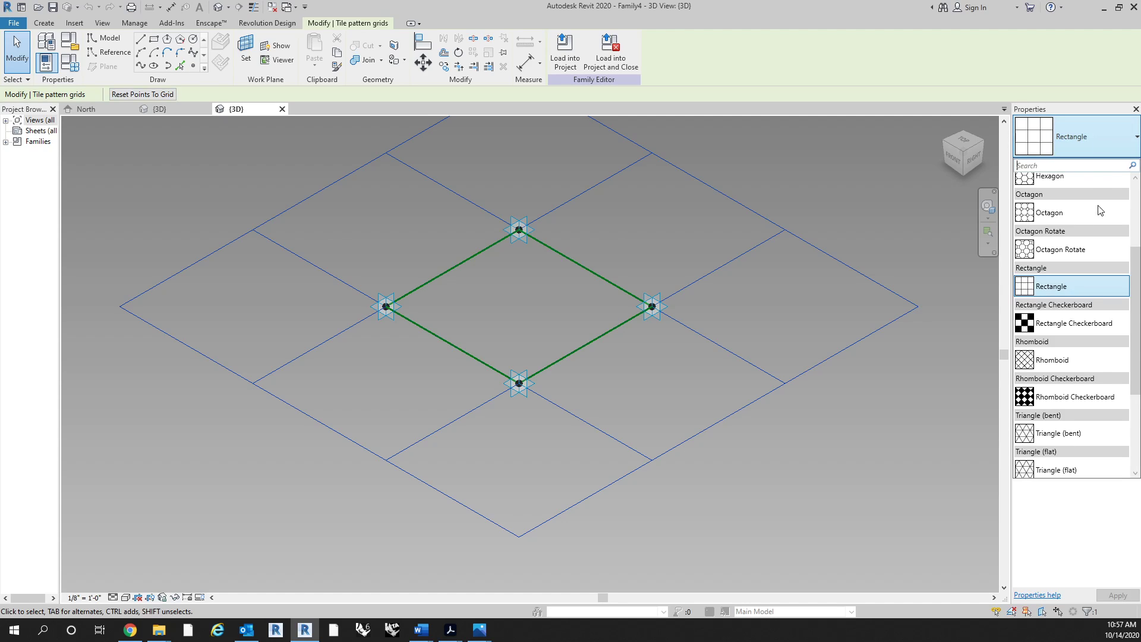
{"action": "left_click", "coordinate": [1052, 360]}
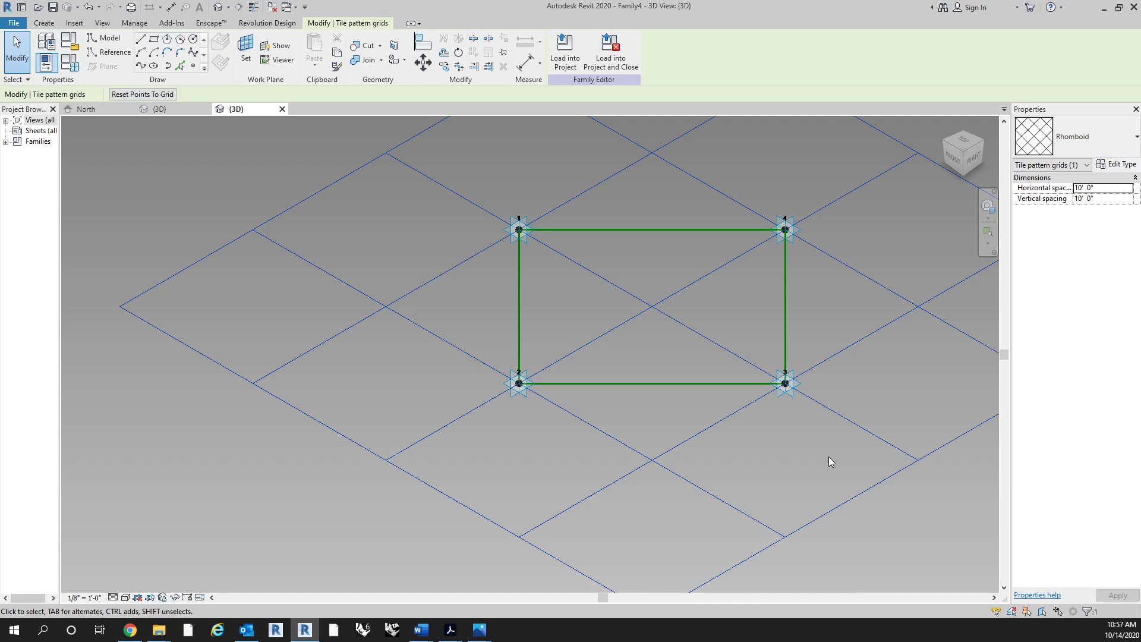
{"action": "middle_click_drag", "start_coordinate": [650, 454], "coordinate": [531, 446]}
{"action": "scroll", "coordinate": [530, 446], "scroll_direction": "down", "scroll_amount": 2}
{"action": "left_click", "coordinate": [711, 439]}
{"action": "scroll", "coordinate": [582, 429], "scroll_direction": "up", "scroll_amount": 1}
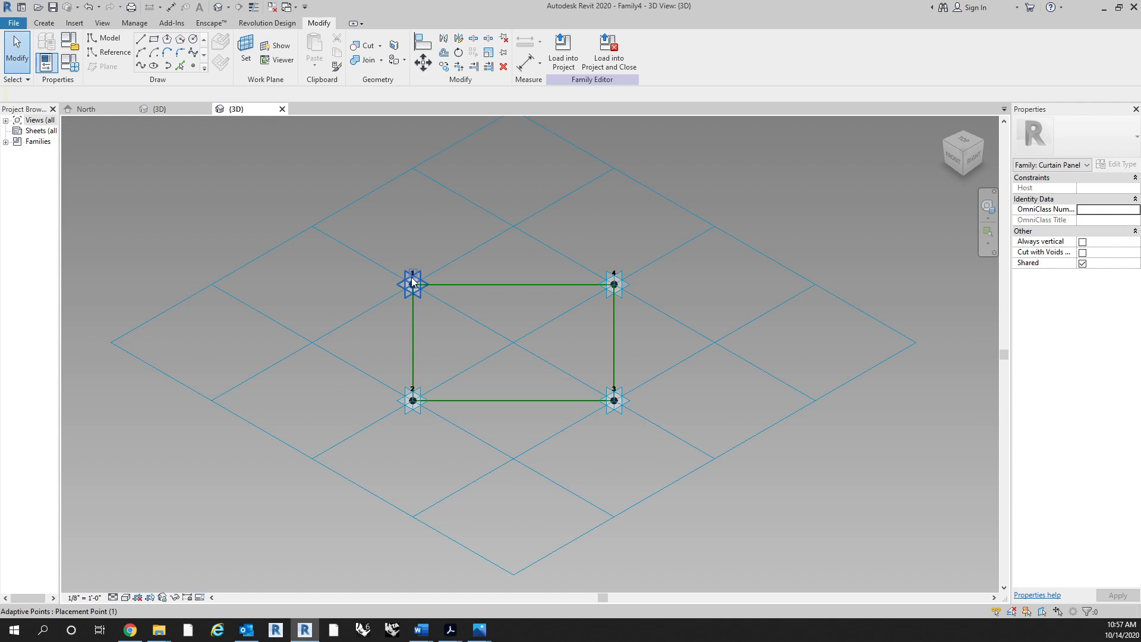
{"action": "key", "text": "Tab"}
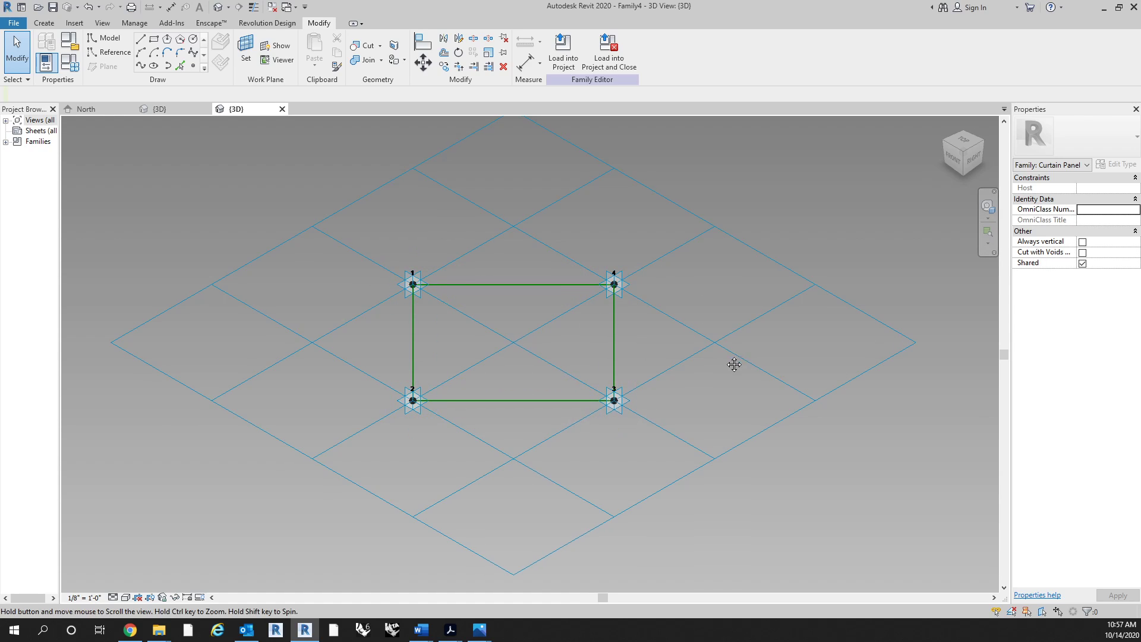
{"action": "middle_click_drag", "start_coordinate": [759, 347], "coordinate": [723, 361]}
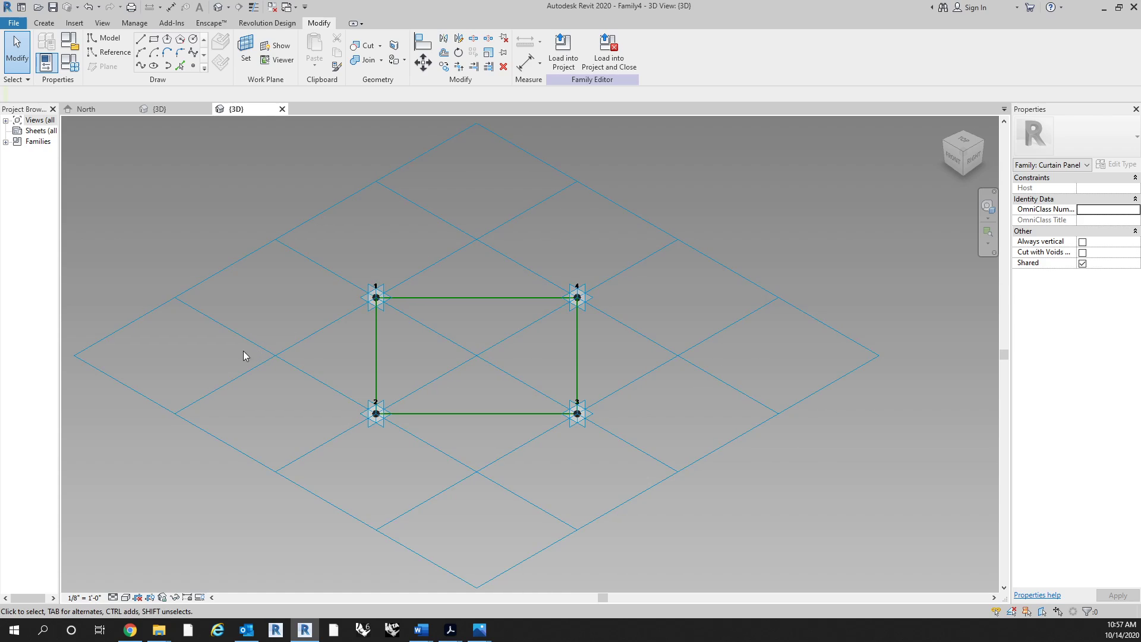
{"action": "key", "text": "Tab"}
{"action": "key", "text": "Tab"}
Return to the project's 3D mass view and show the divided surface's UV grid together with its rhomboid pattern.
{"action": "left_click", "coordinate": [173, 109]}
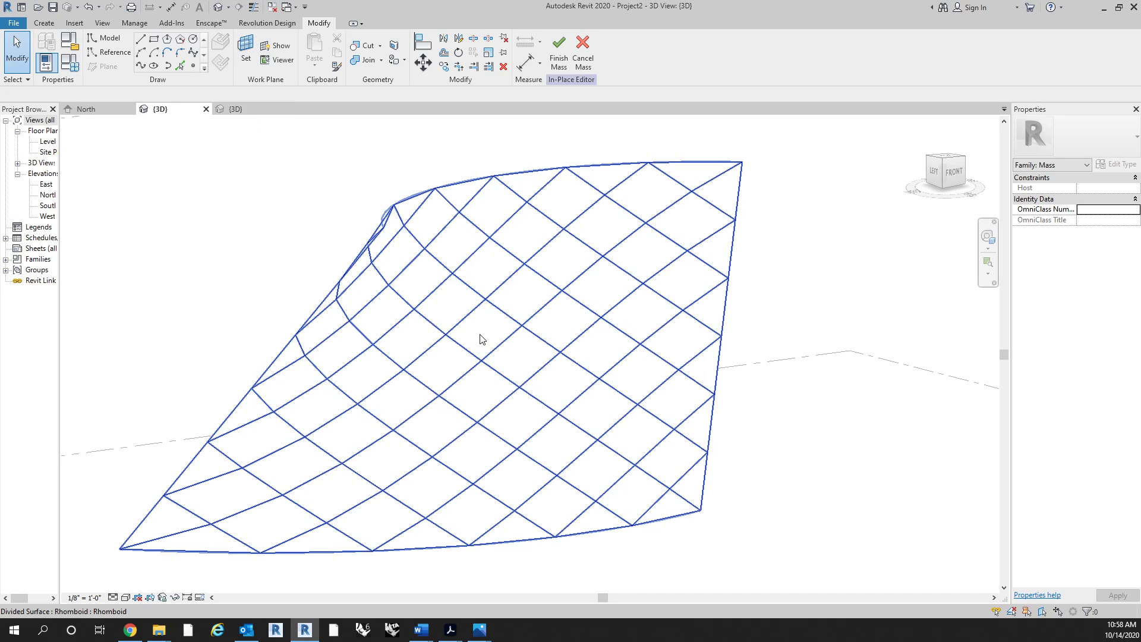
{"action": "middle_click_drag", "start_coordinate": [481, 331], "coordinate": [741, 318], "text": "shift"}
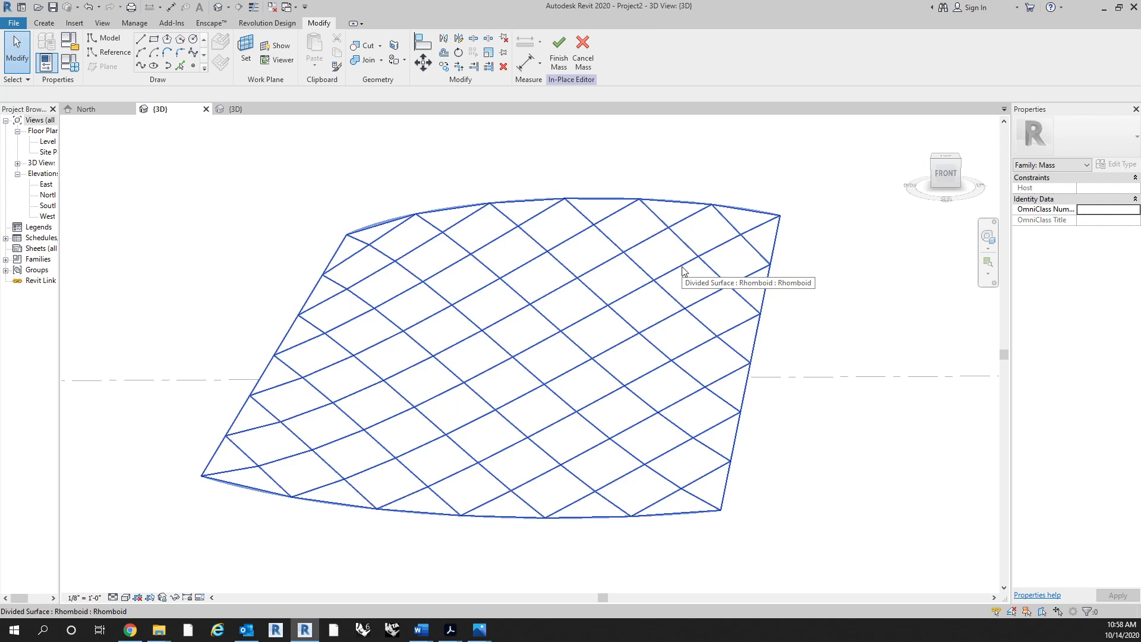
{"action": "middle_click_drag", "start_coordinate": [682, 269], "coordinate": [607, 277], "text": "shift"}
{"action": "left_click", "coordinate": [625, 291]}
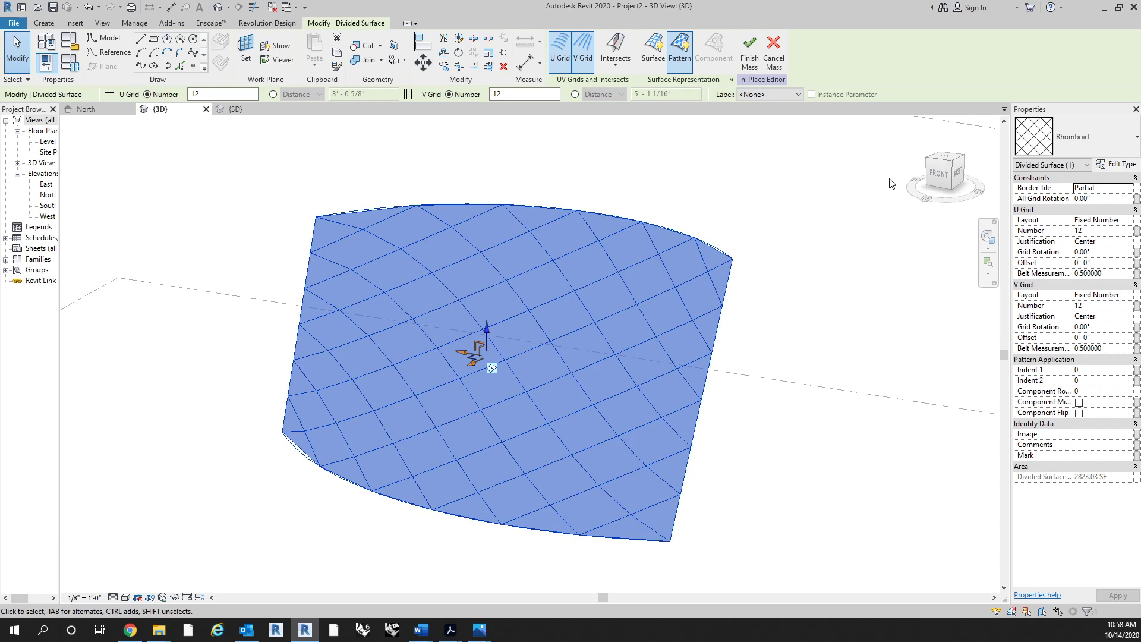
{"action": "middle_click_drag", "start_coordinate": [784, 461], "coordinate": [779, 435]}
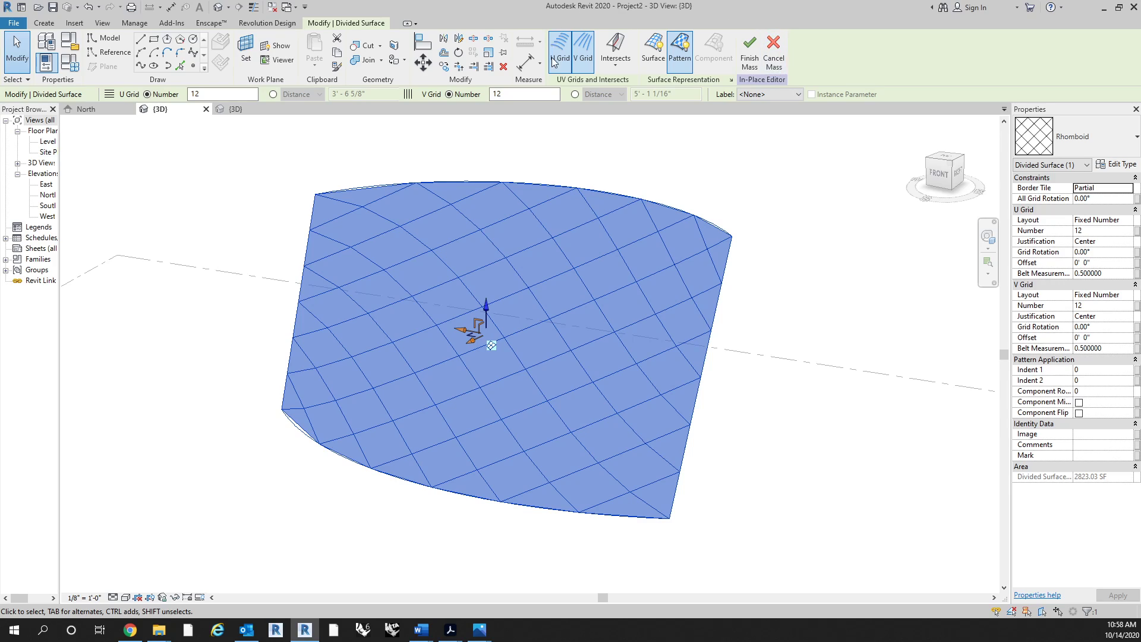
{"action": "left_click", "coordinate": [683, 58]}
{"action": "left_click", "coordinate": [660, 54]}
{"action": "left_click", "coordinate": [660, 54]}
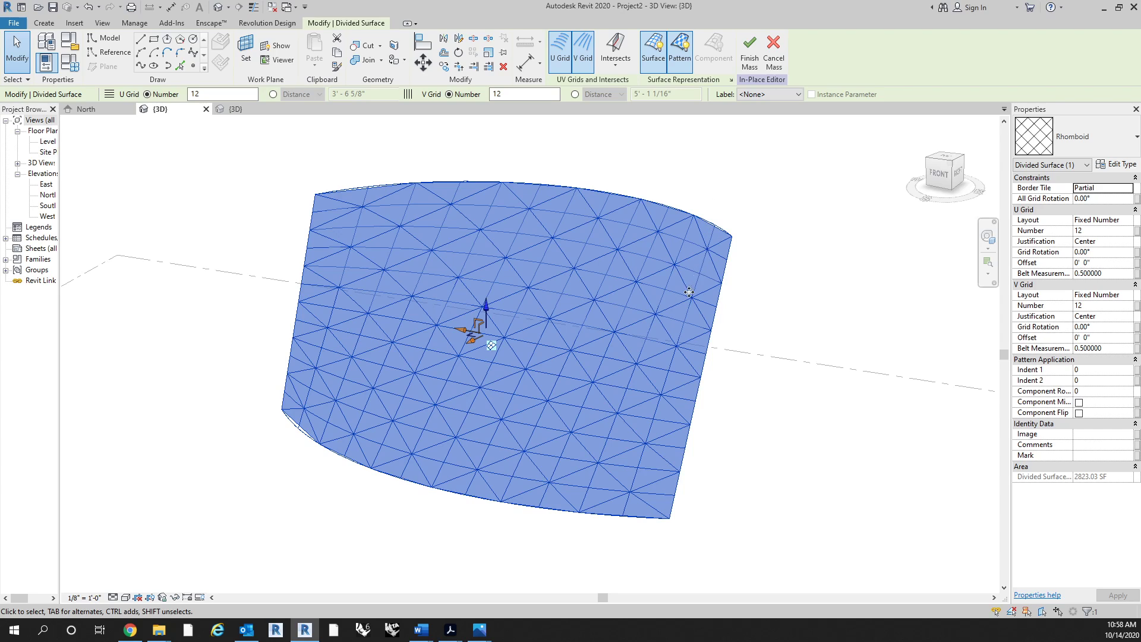
Examine the UV grid and rhomboid pattern on the mass surface and compare them with the panel family's four adaptive points.
{"action": "middle_click_drag", "start_coordinate": [295, 509], "coordinate": [463, 518], "text": "shift"}
{"action": "middle_click_drag", "start_coordinate": [828, 498], "coordinate": [789, 448], "text": "shift"}
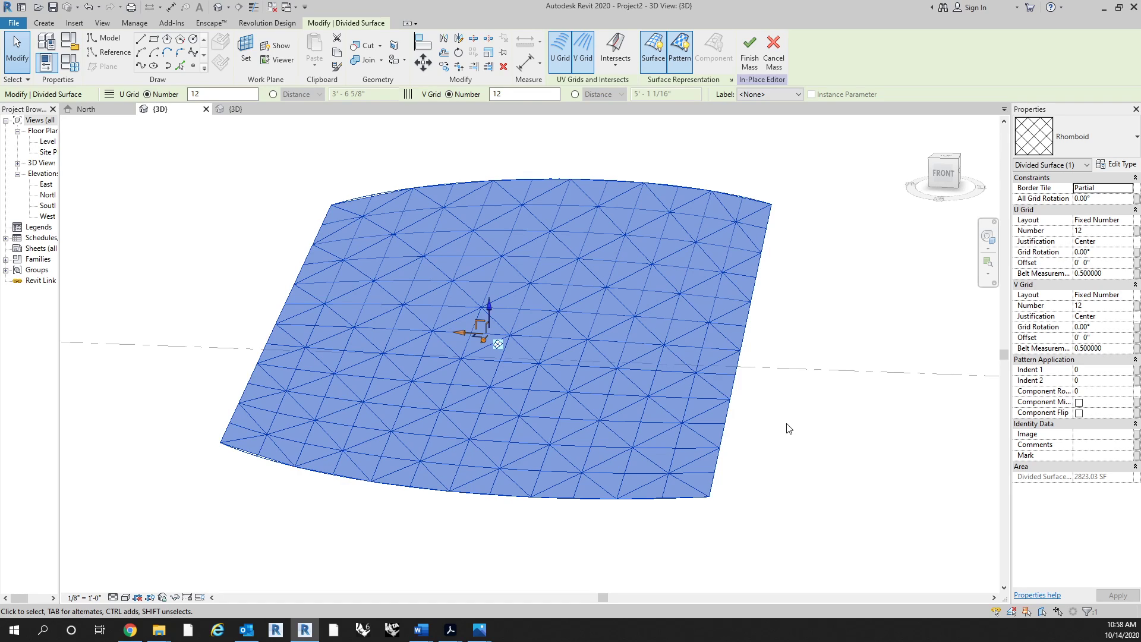
{"action": "middle_click_drag", "start_coordinate": [844, 438], "coordinate": [777, 467], "text": "shift"}
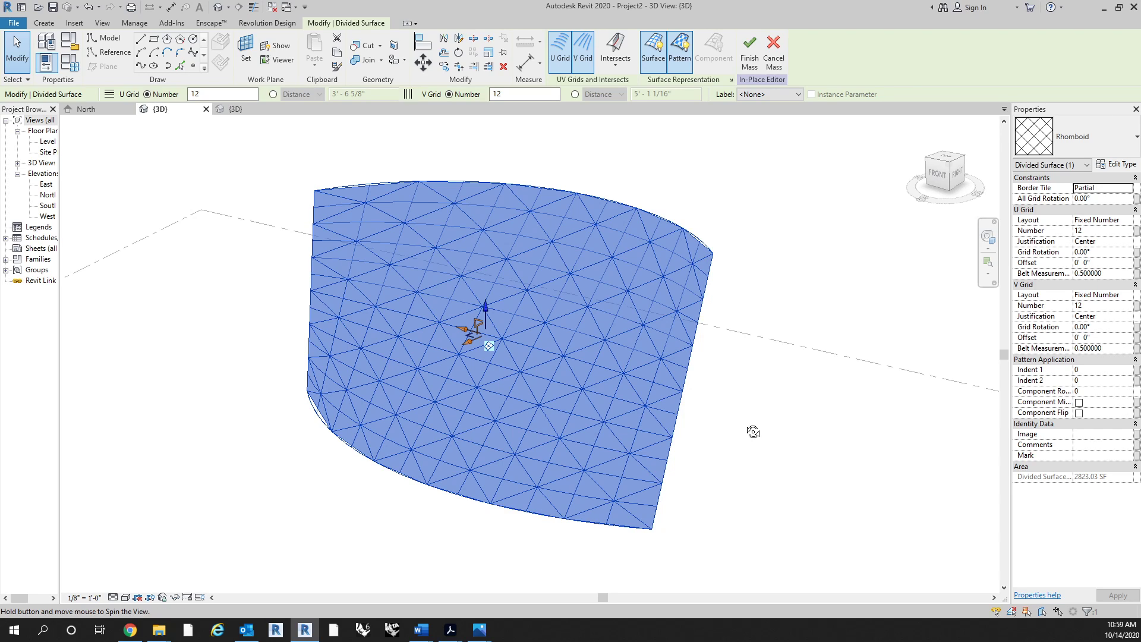
{"action": "middle_click_drag", "start_coordinate": [751, 430], "coordinate": [615, 436], "text": "shift"}
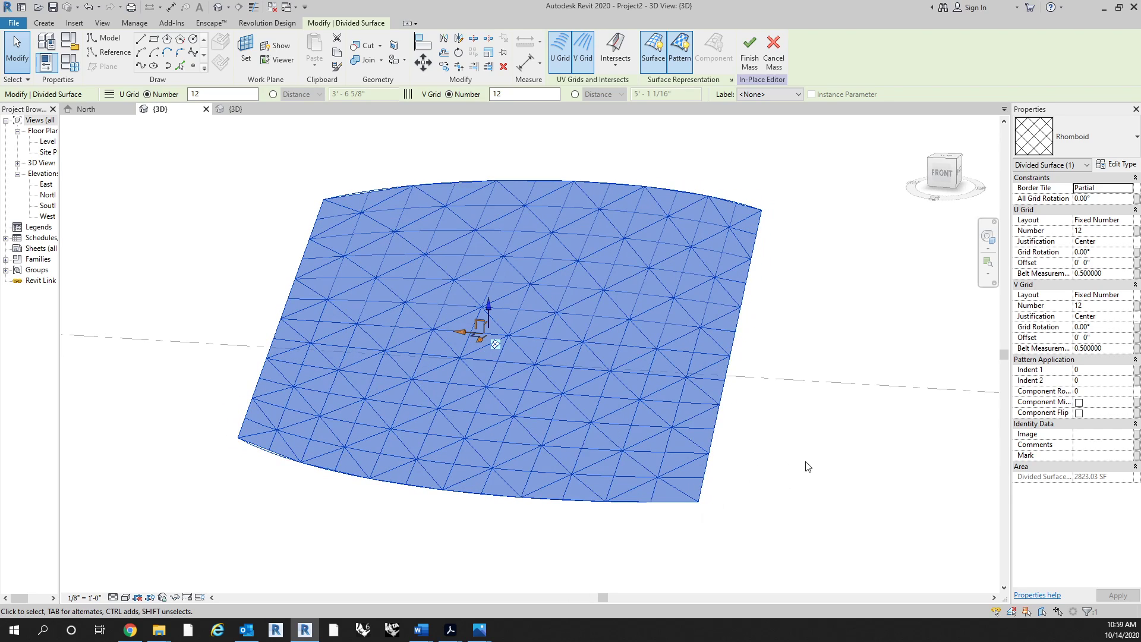
{"action": "scroll", "coordinate": [808, 463], "scroll_direction": "up", "scroll_amount": 1}
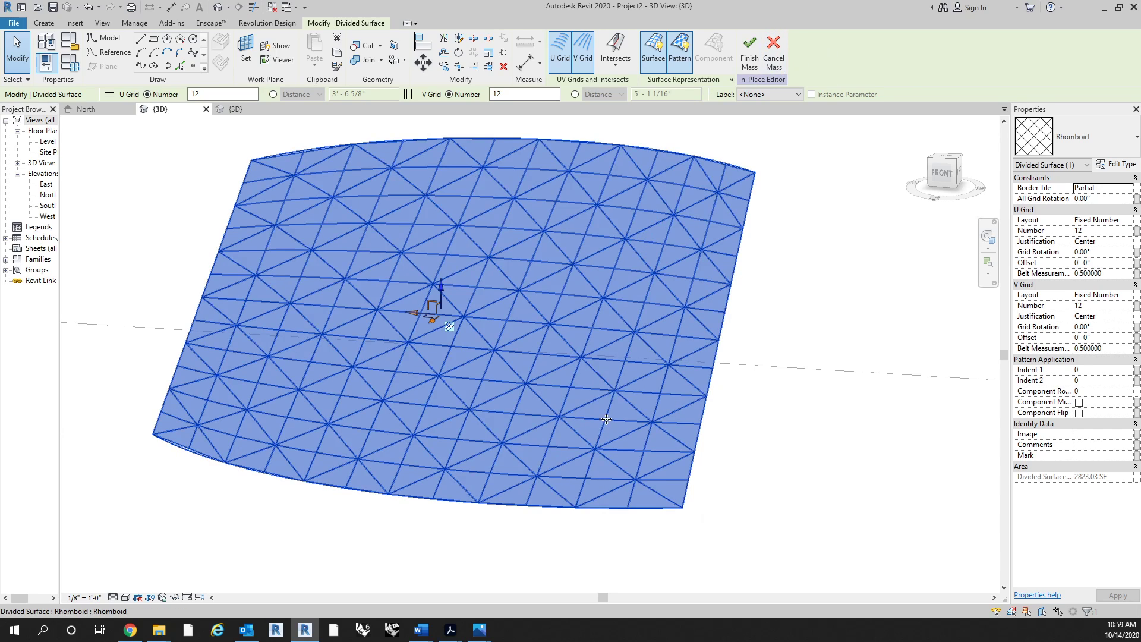
{"action": "left_click", "coordinate": [780, 311]}
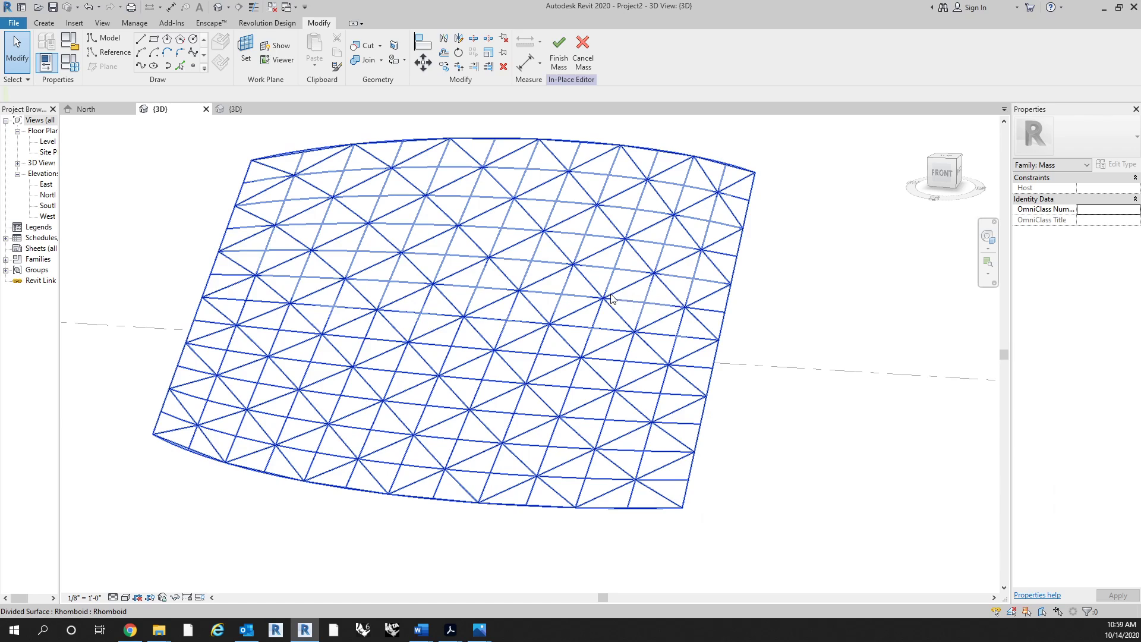
{"action": "left_click", "coordinate": [284, 111]}
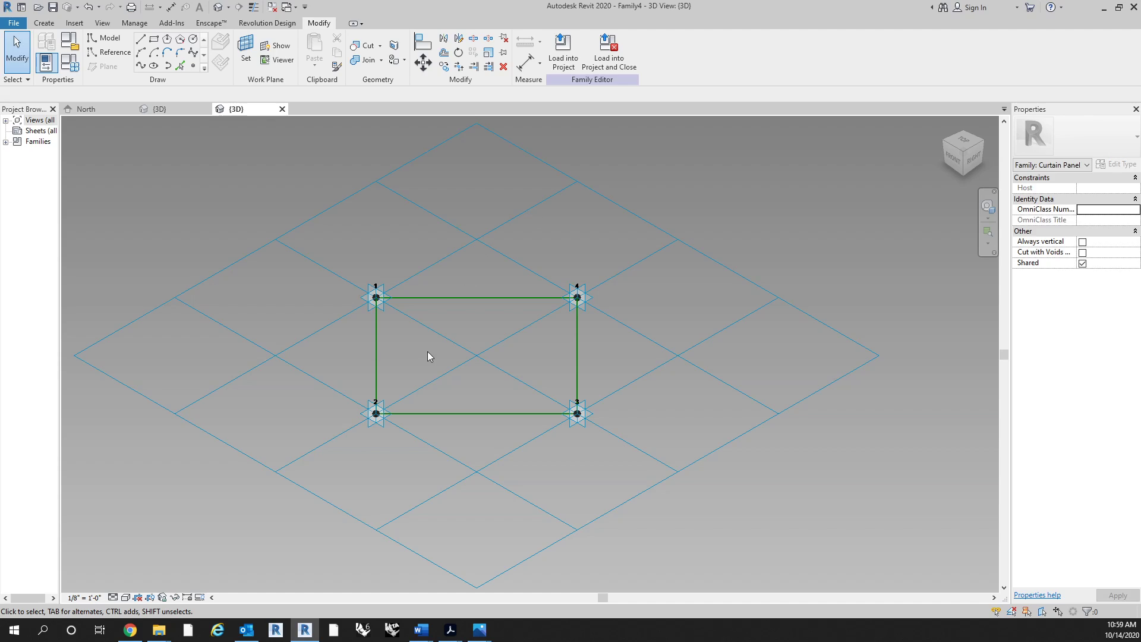
{"action": "middle_click_drag", "start_coordinate": [479, 357], "coordinate": [518, 354]}
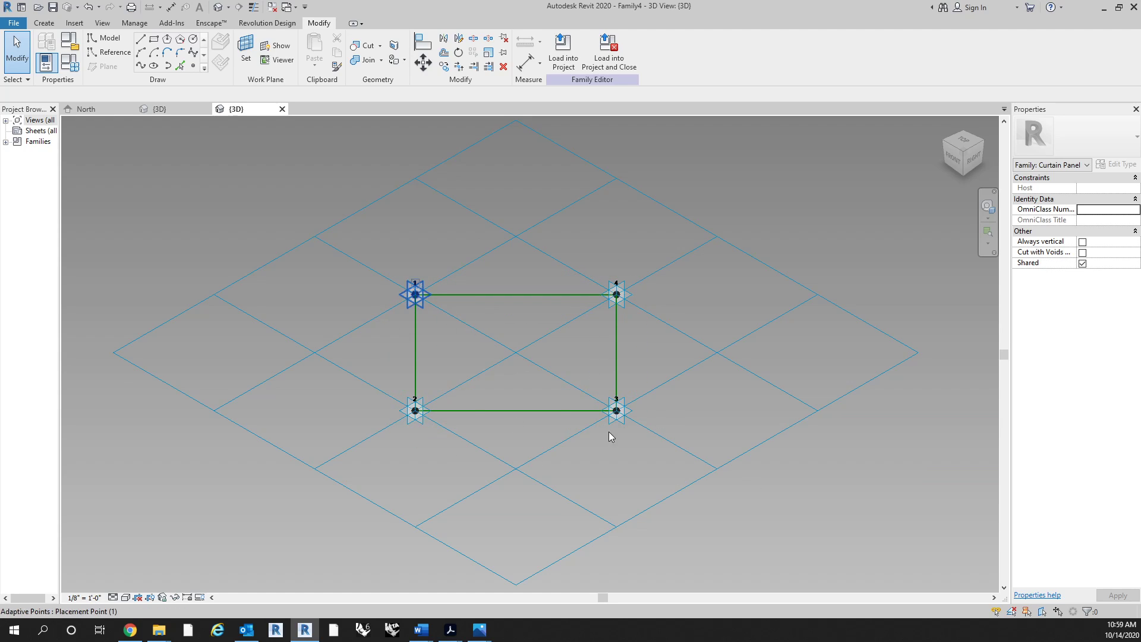
{"action": "middle_click_drag", "start_coordinate": [741, 408], "coordinate": [733, 423]}
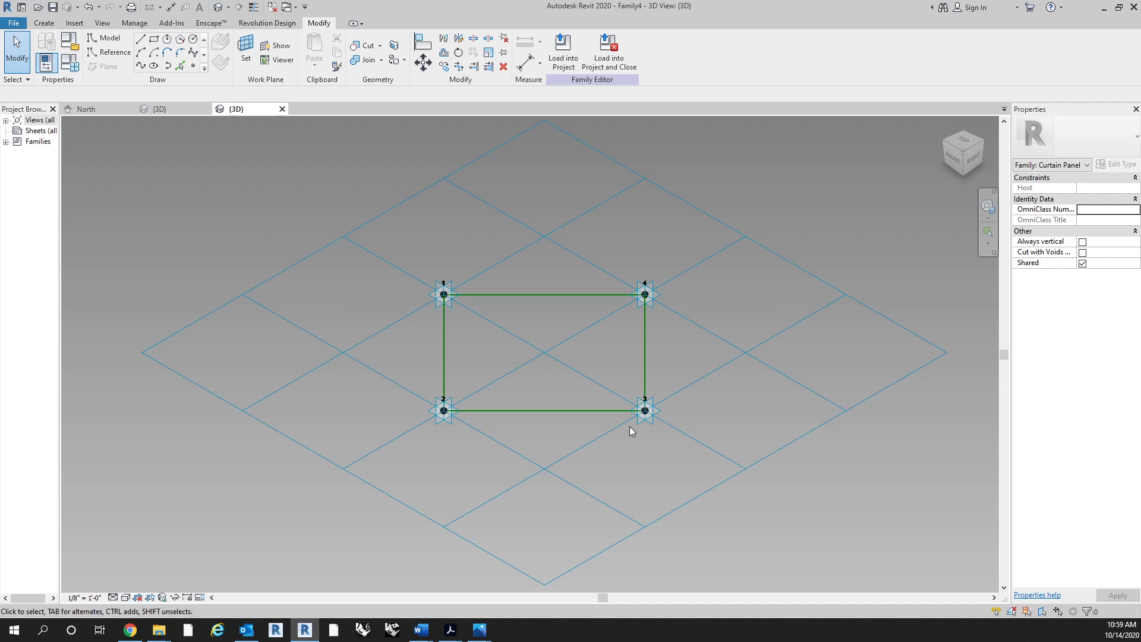
{"action": "left_click", "coordinate": [169, 112]}
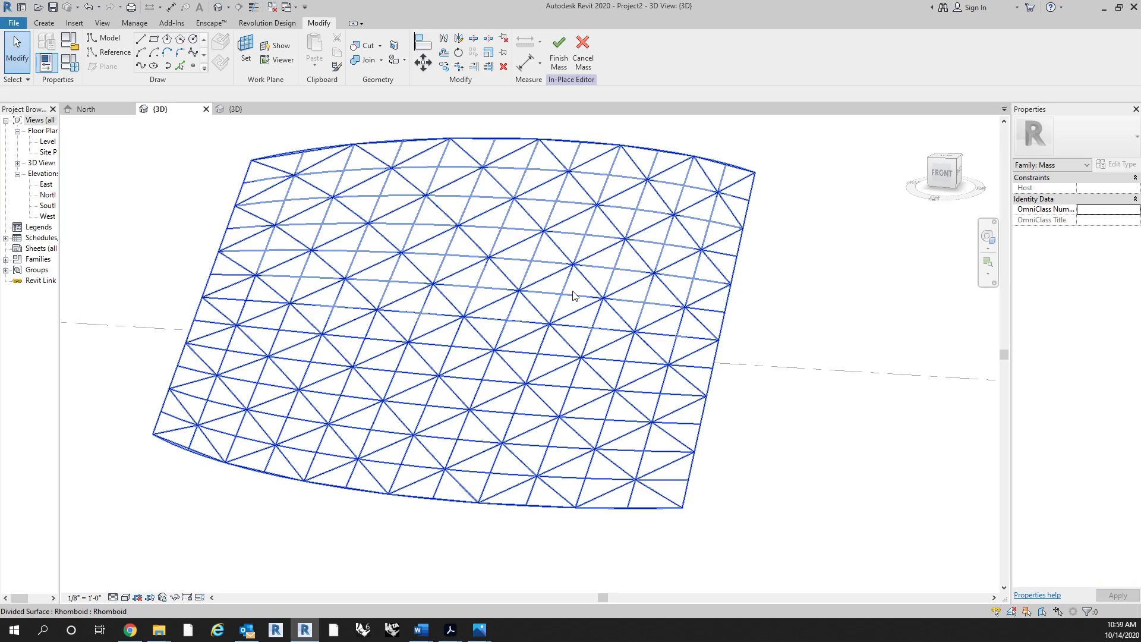
{"action": "middle_click_drag", "start_coordinate": [805, 293], "coordinate": [568, 435], "text": "shift"}
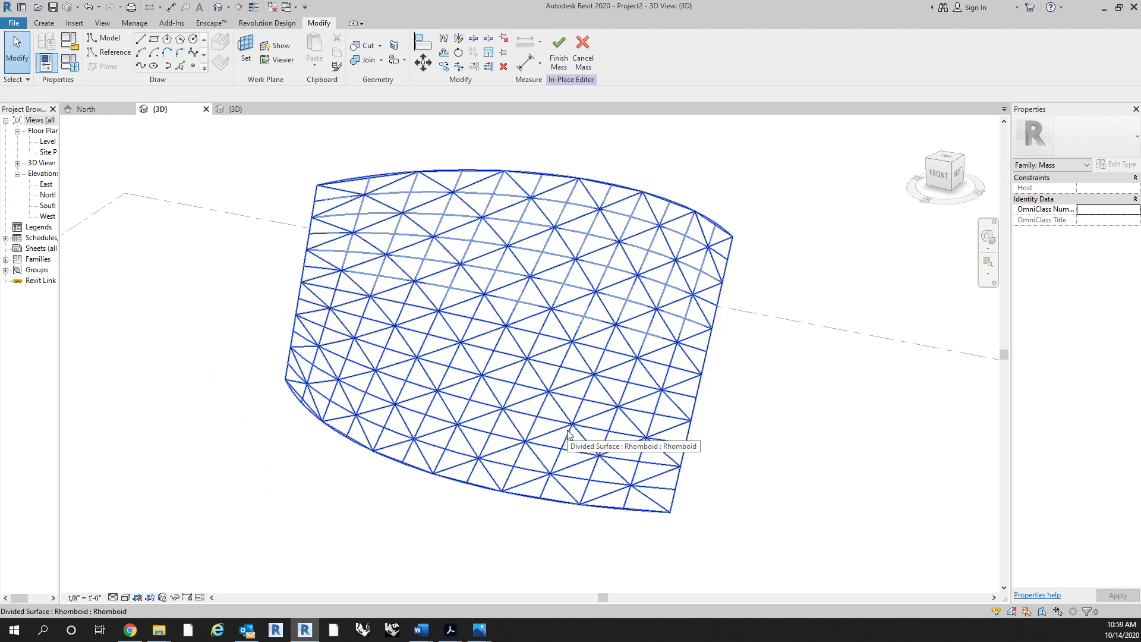
Set the divided surface's representation to hide the UV grids and intersect lines and show the nodes.
{"action": "left_click", "coordinate": [569, 436]}
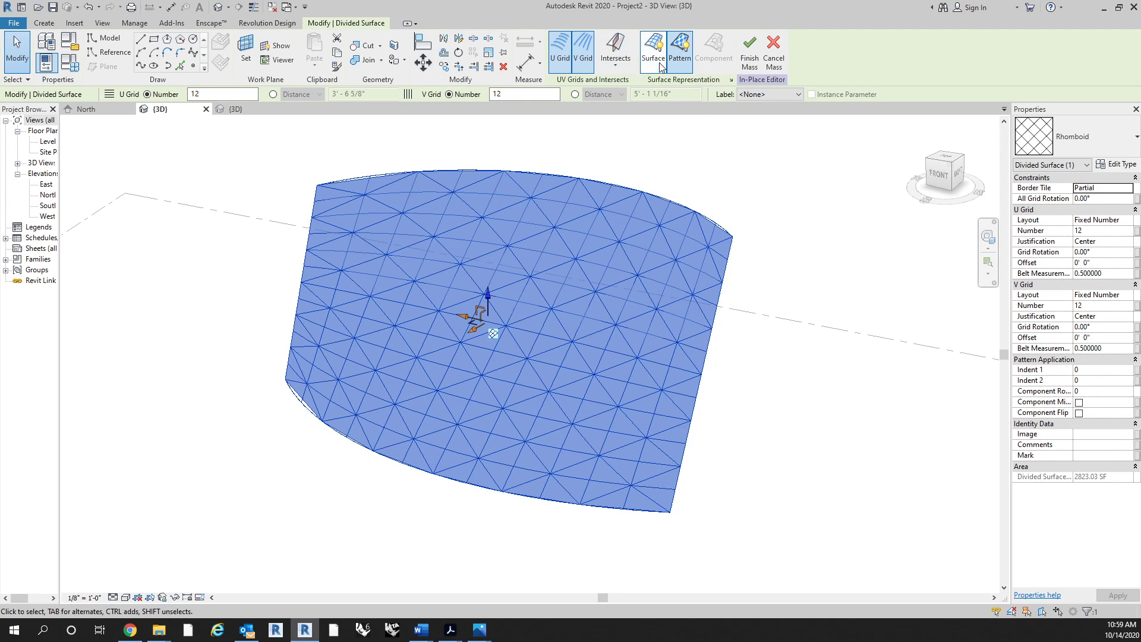
{"action": "left_click", "coordinate": [732, 79]}
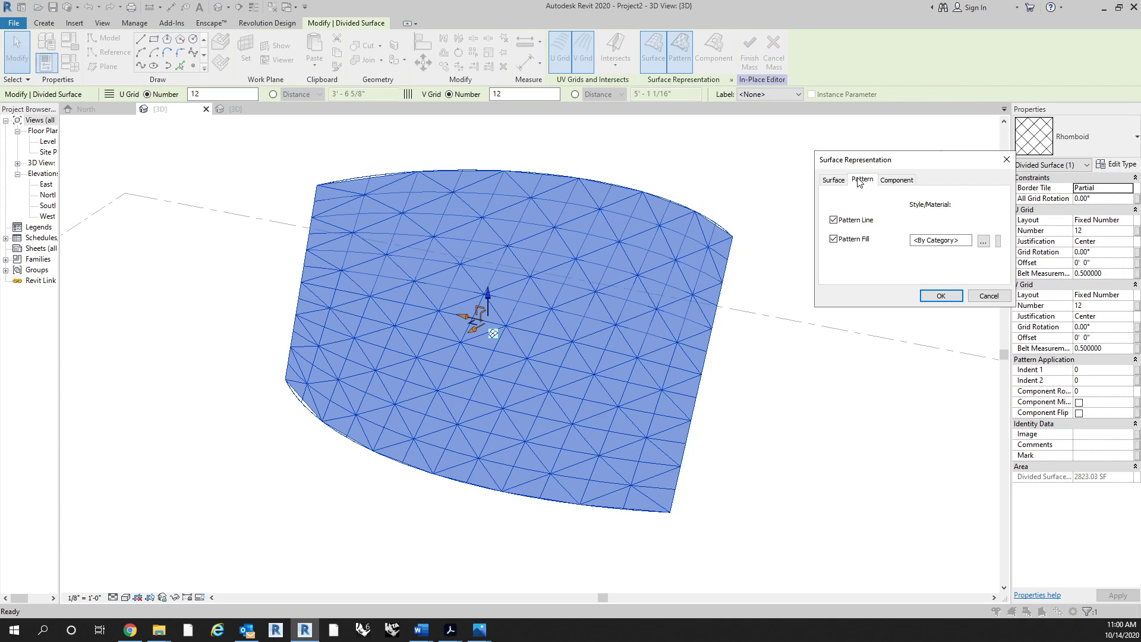
{"action": "left_click_drag", "start_coordinate": [881, 159], "coordinate": [602, 176]}
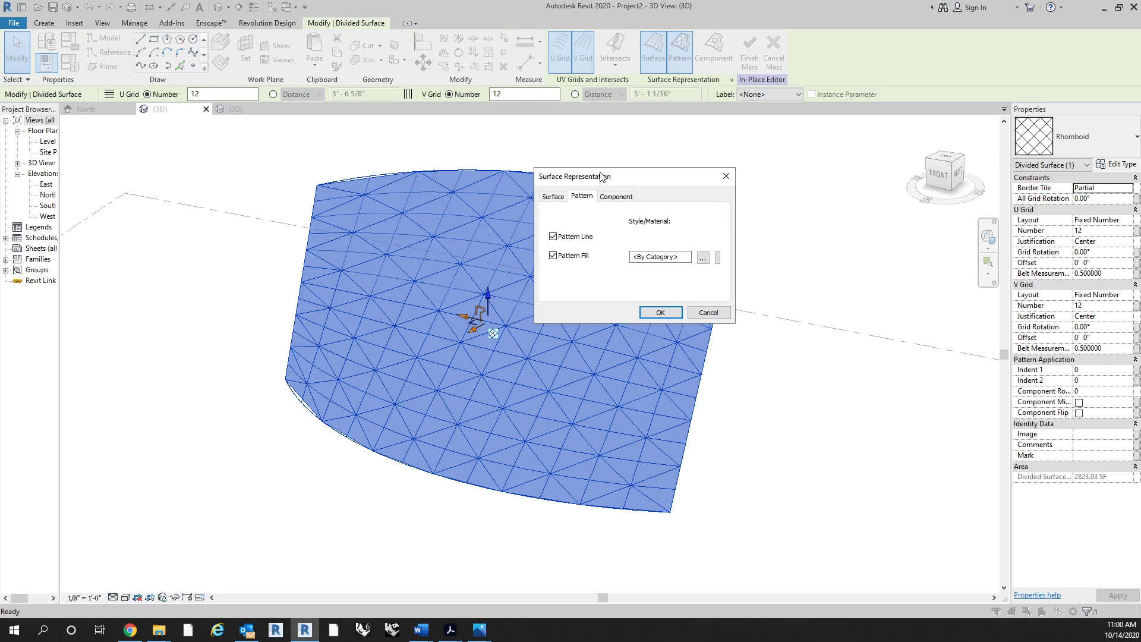
{"action": "left_click", "coordinate": [561, 201]}
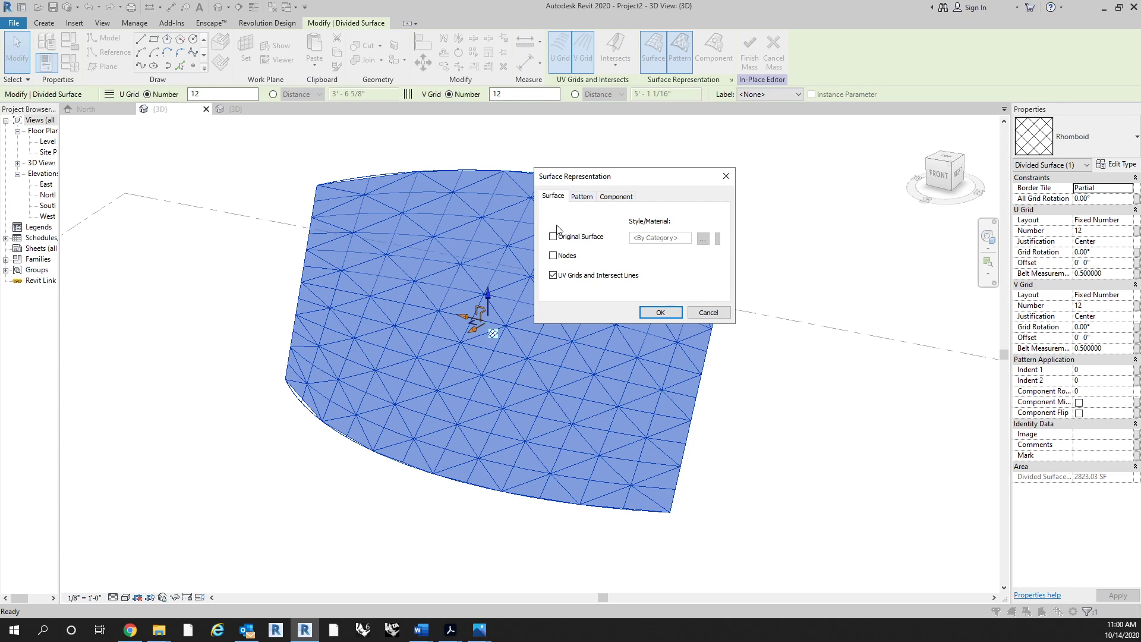
{"action": "left_click_drag", "start_coordinate": [612, 186], "coordinate": [818, 171]}
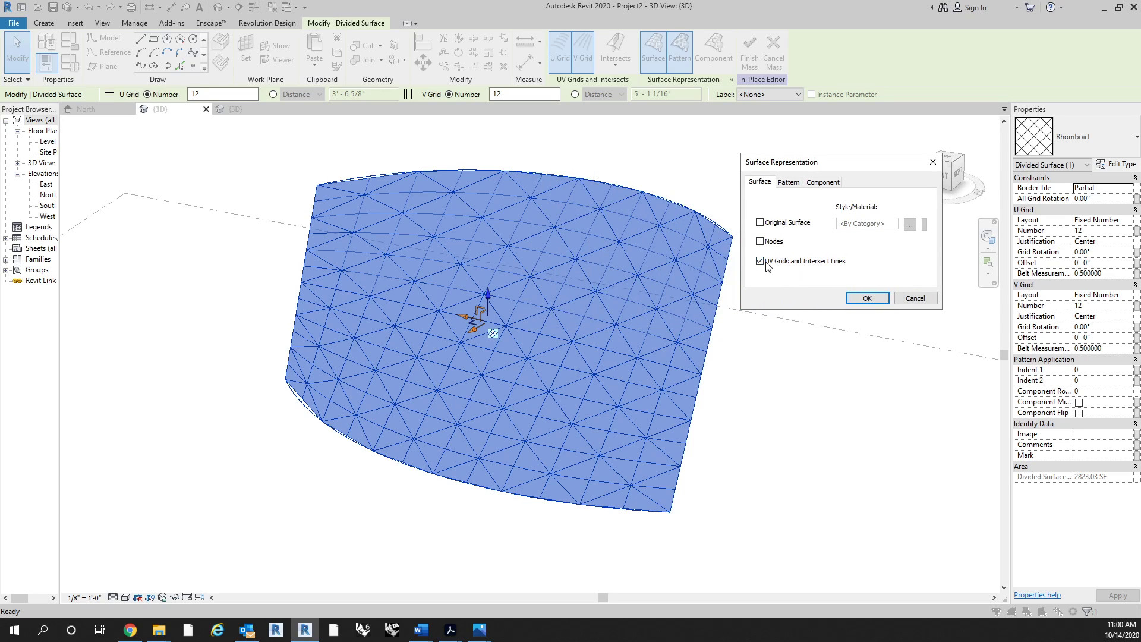
{"action": "left_click", "coordinate": [765, 262]}
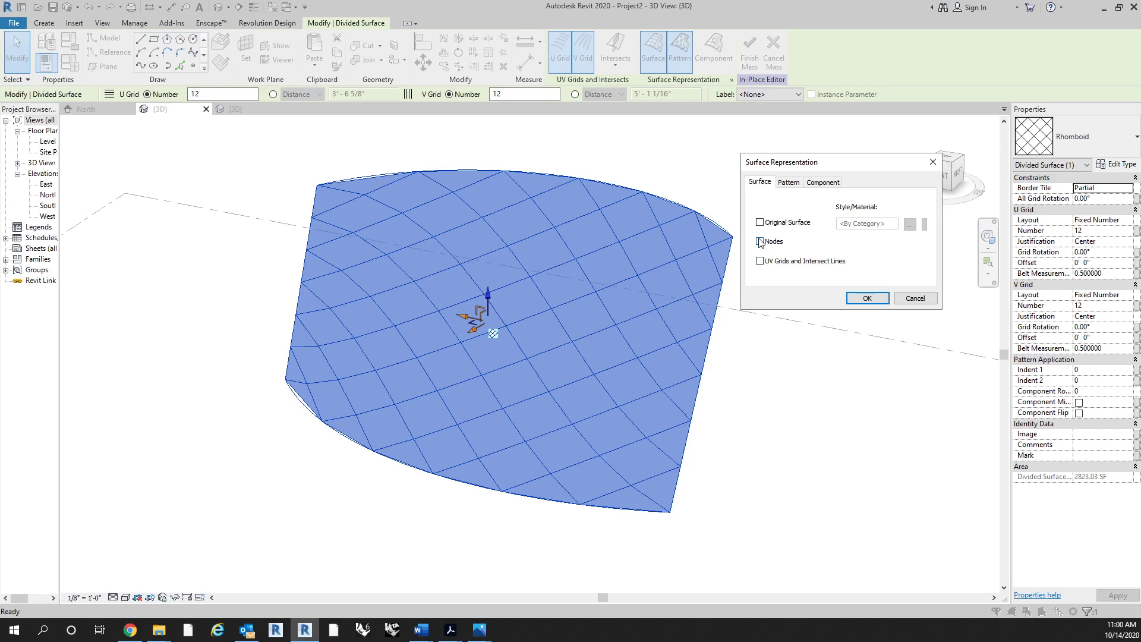
{"action": "left_click", "coordinate": [761, 241]}
{"action": "left_click", "coordinate": [866, 299]}
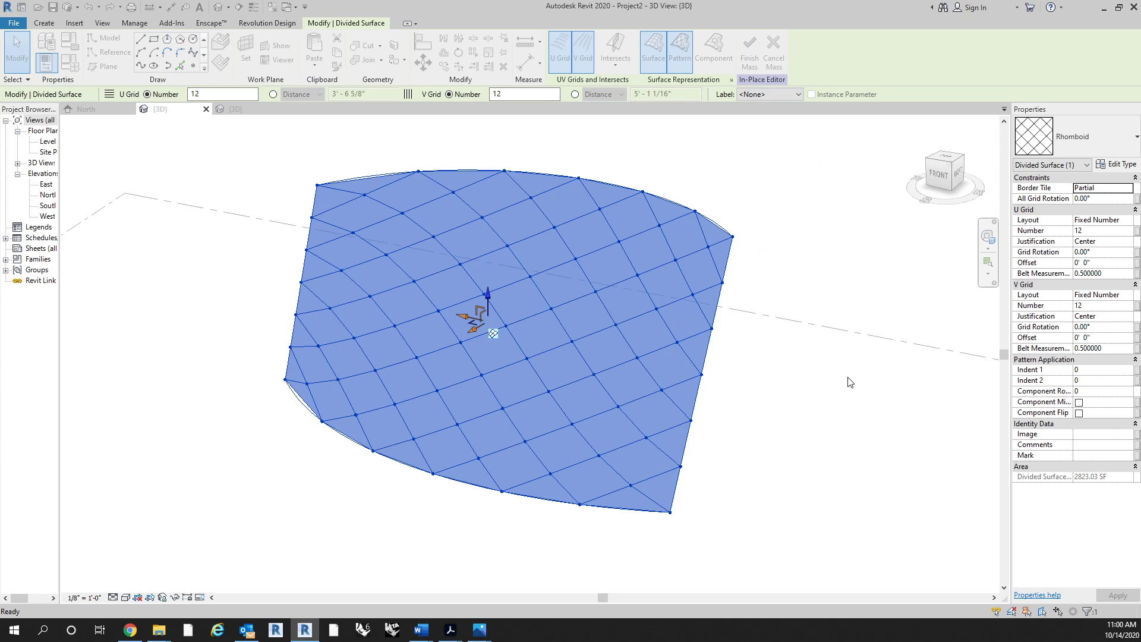
{"action": "left_click", "coordinate": [828, 445]}
{"action": "middle_click_drag", "start_coordinate": [478, 522], "coordinate": [592, 321], "text": "shift"}
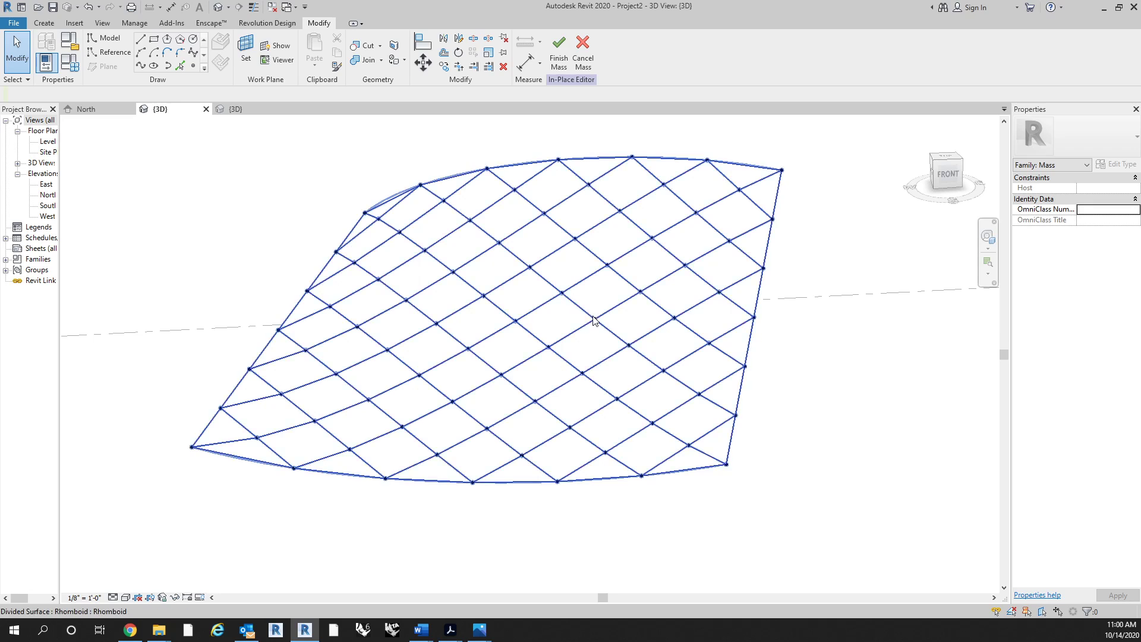
{"action": "middle_click_drag", "start_coordinate": [799, 418], "coordinate": [739, 426], "text": "shift"}
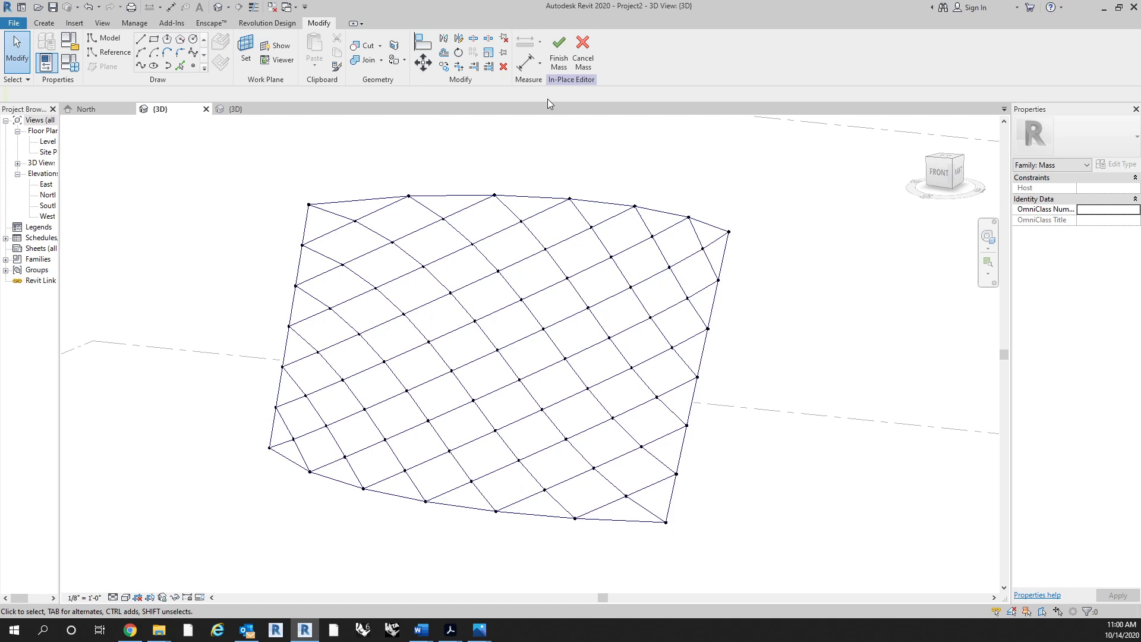
Finish the in-place mass and clear the selection on it.
{"action": "left_click", "coordinate": [558, 56]}
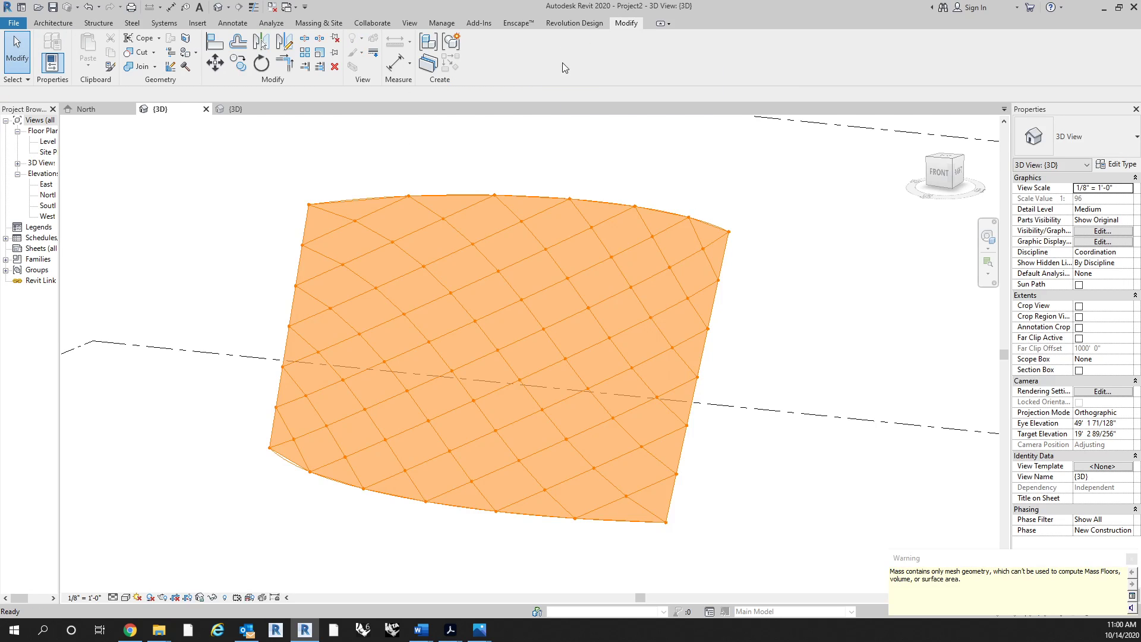
{"action": "left_click", "coordinate": [680, 147]}
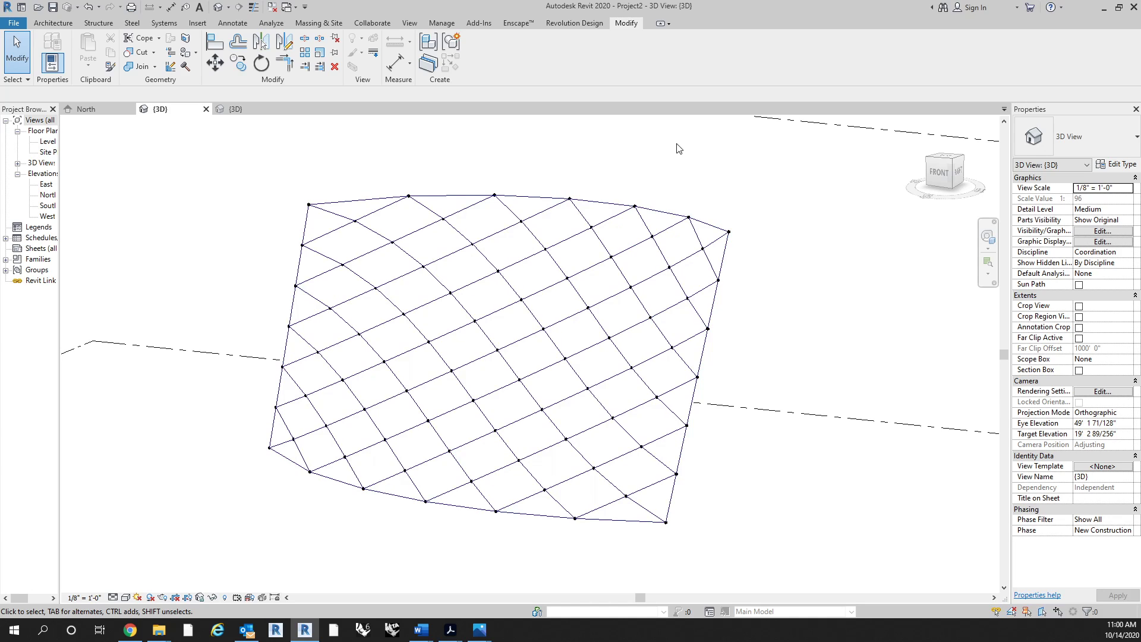
{"action": "middle_click_drag", "start_coordinate": [680, 333], "coordinate": [686, 416], "text": "shift"}
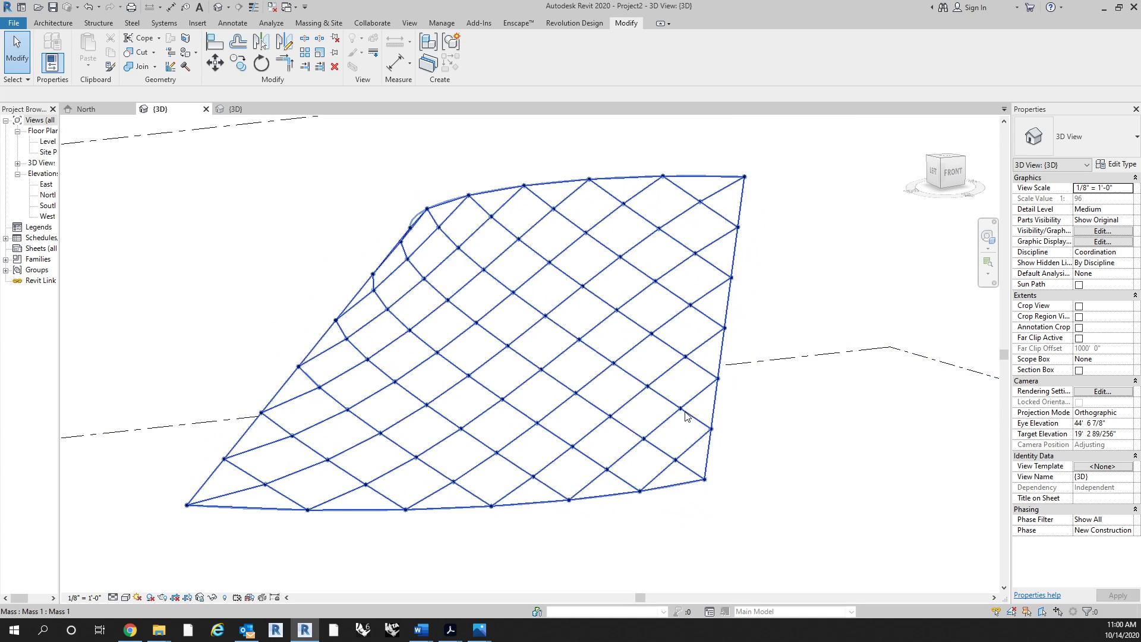
Create a new family from the Generic Model Adaptive.rft template.
{"action": "left_click", "coordinate": [15, 23]}
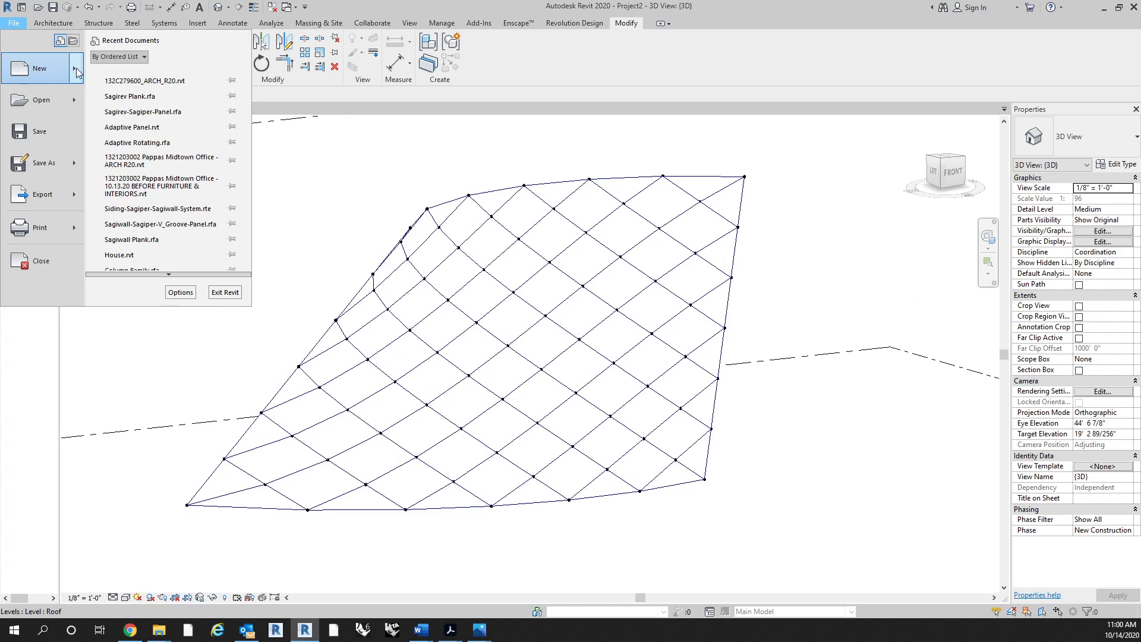
{"action": "mouse_move", "coordinate": [76, 73]}
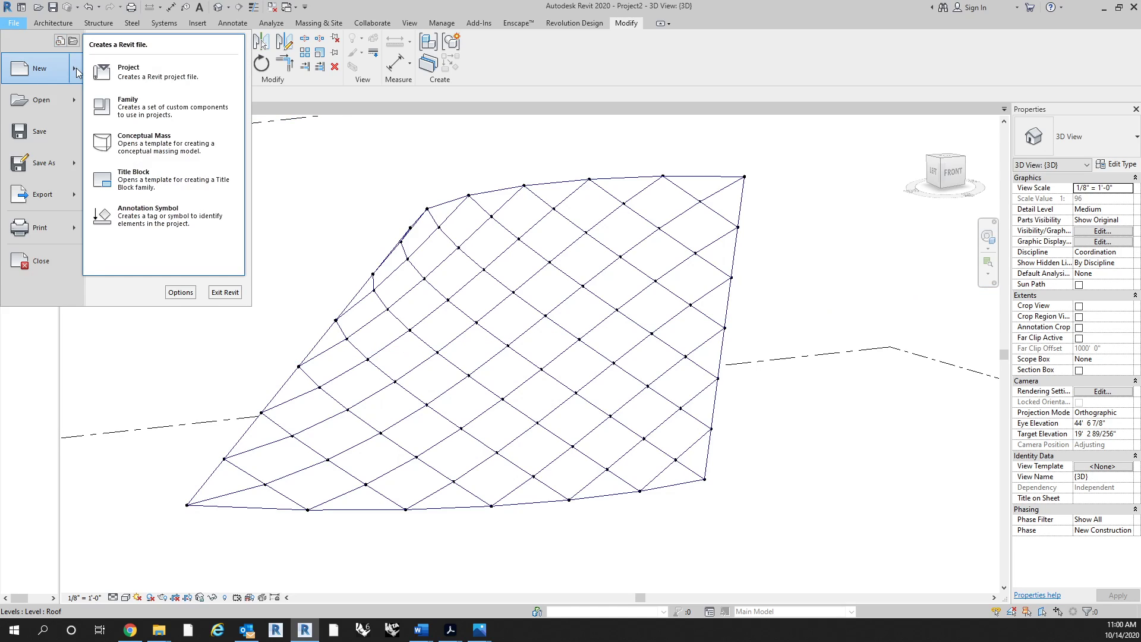
{"action": "left_click", "coordinate": [115, 113]}
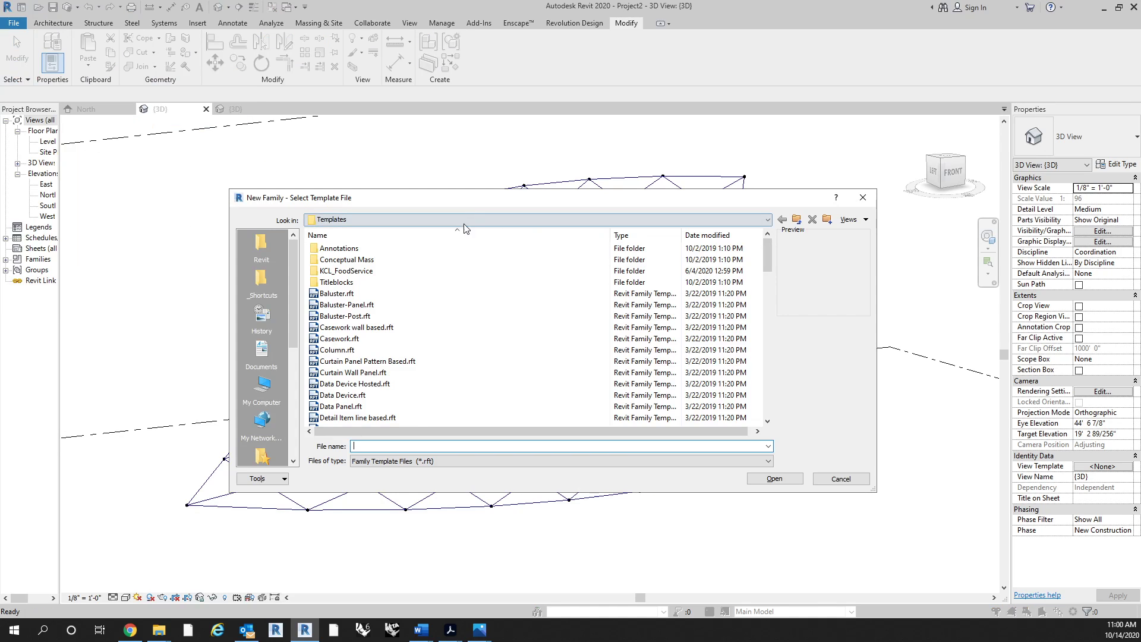
{"action": "scroll", "coordinate": [450, 304], "scroll_direction": "down", "scroll_amount": 8}
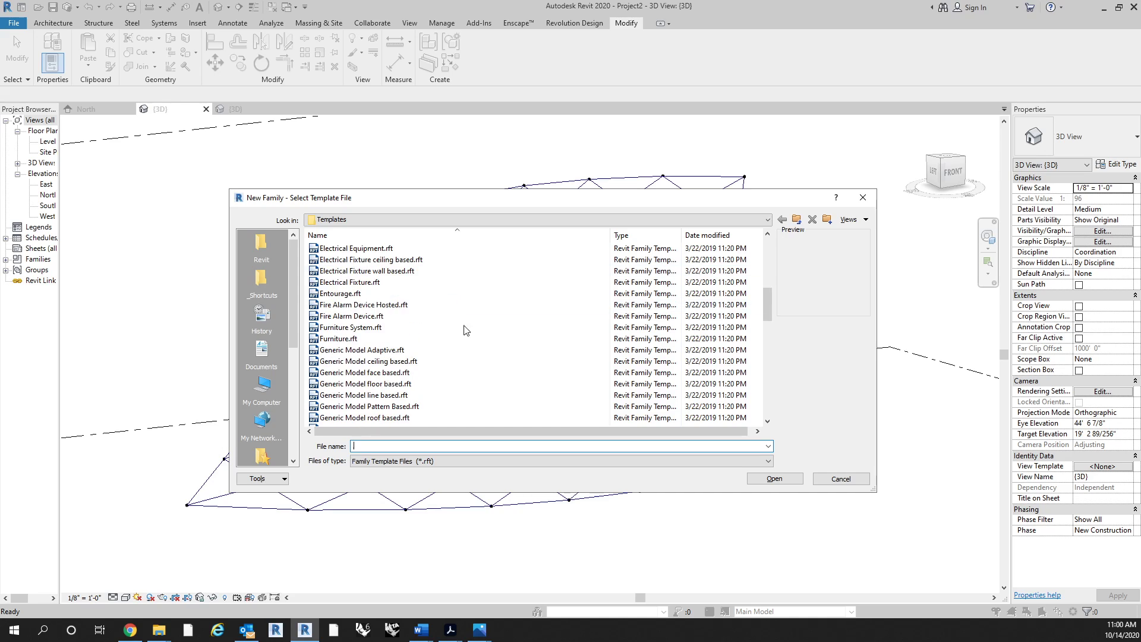
{"action": "scroll", "coordinate": [462, 327], "scroll_direction": "down", "scroll_amount": 2}
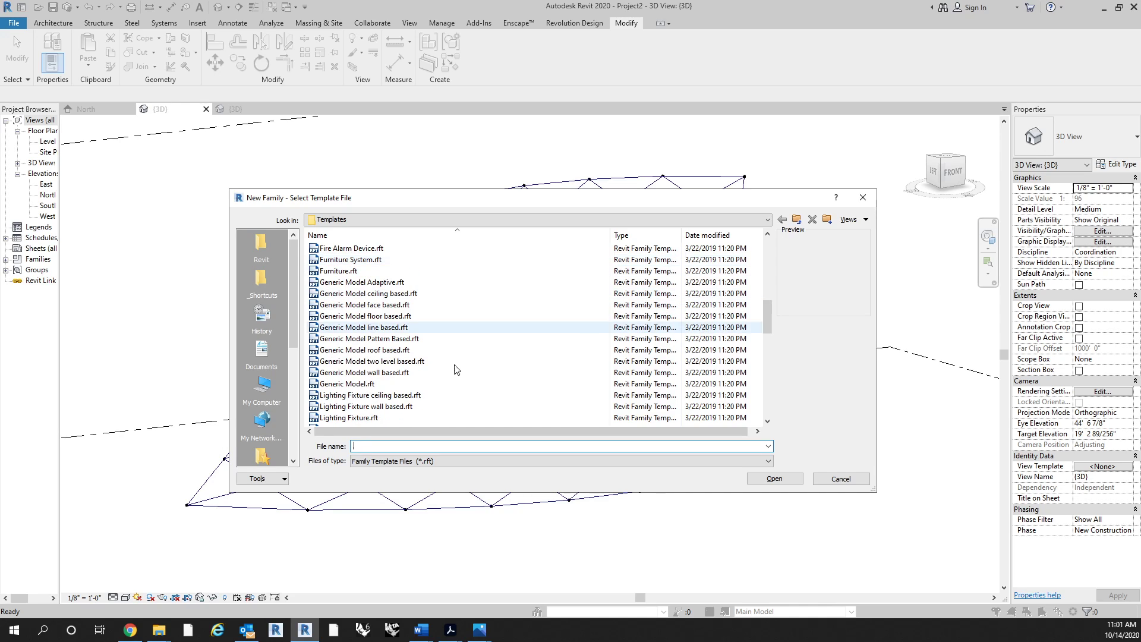
{"action": "left_click", "coordinate": [424, 283]}
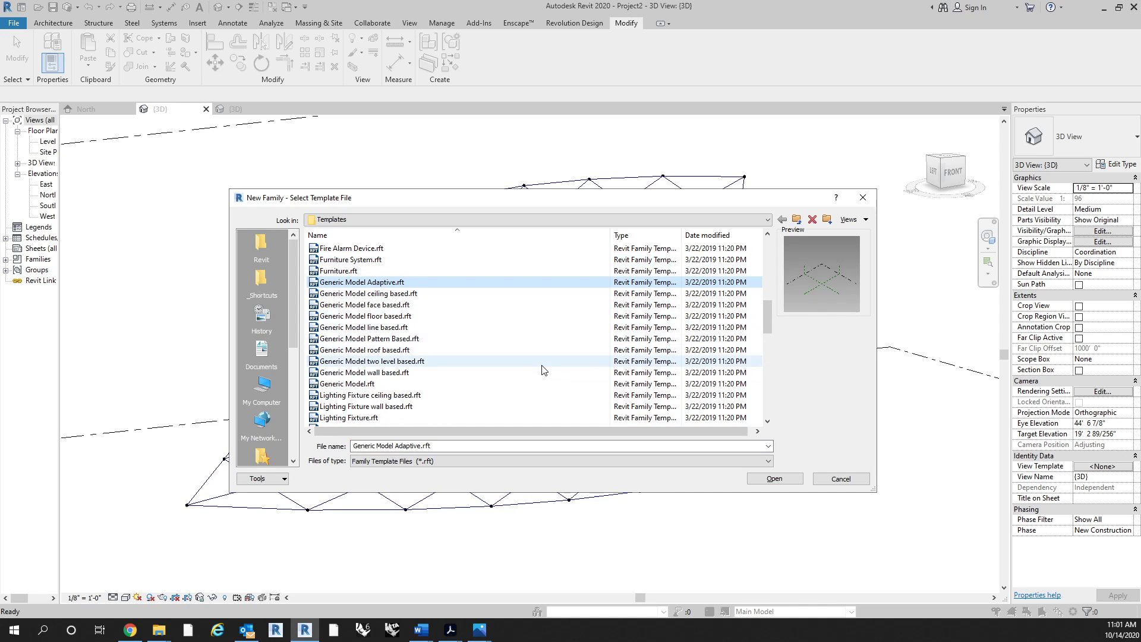
{"action": "left_click", "coordinate": [796, 483]}
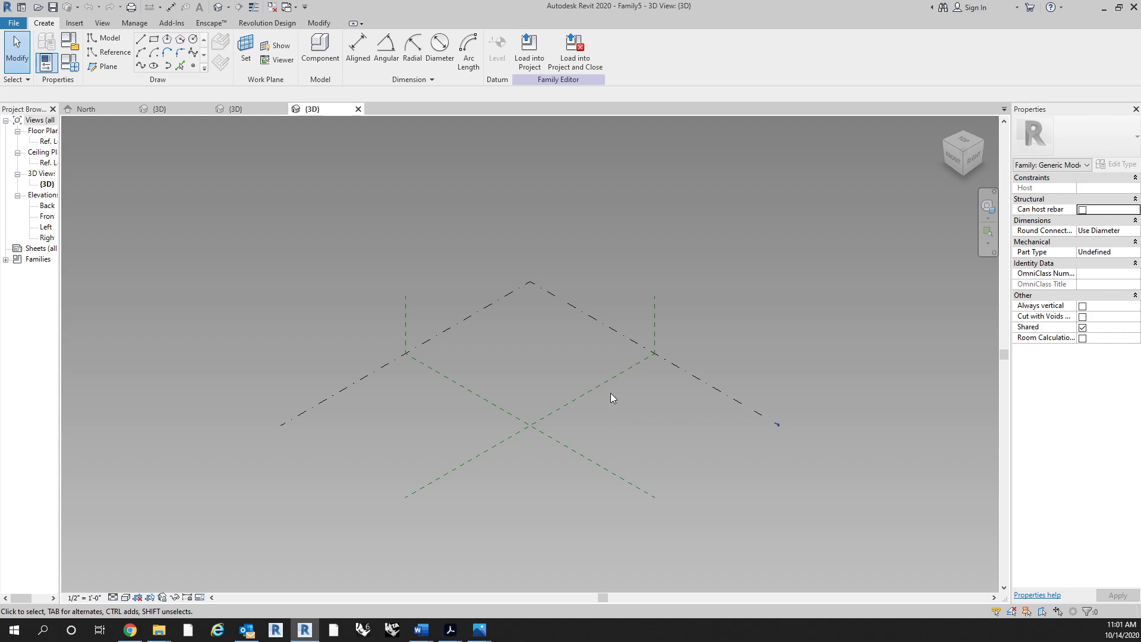
Place four reference points on the adaptive family's reference level, one in each quadrant around the intersection of the reference planes.
{"action": "scroll", "coordinate": [568, 373], "scroll_direction": "up", "scroll_amount": 1}
{"action": "left_click", "coordinate": [173, 113]}
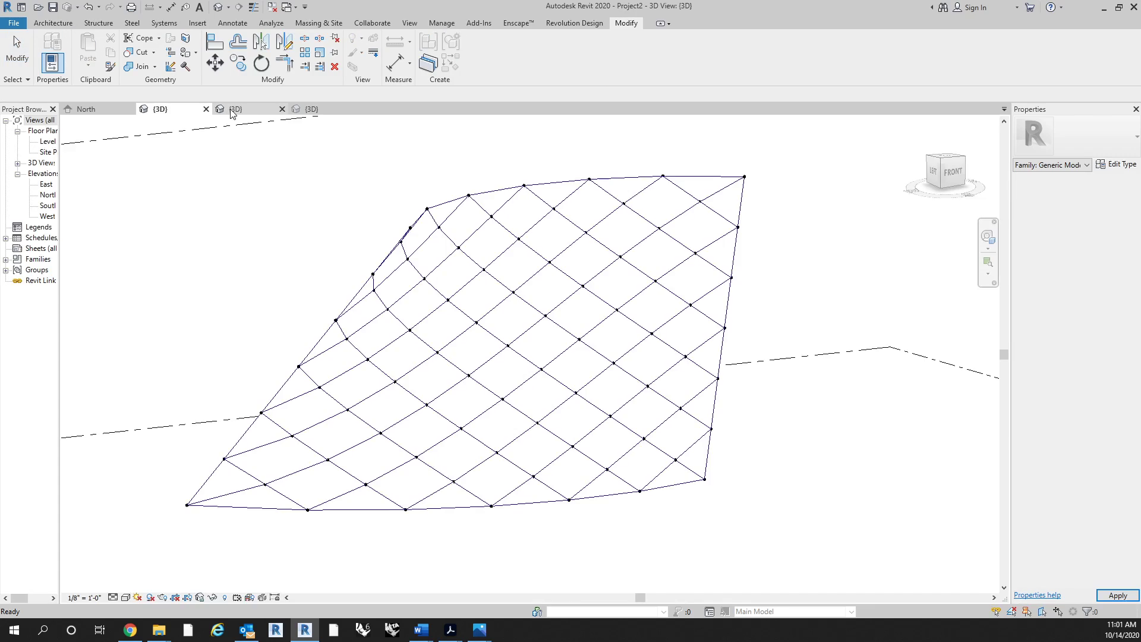
{"action": "scroll", "coordinate": [428, 408], "scroll_direction": "down", "scroll_amount": 2}
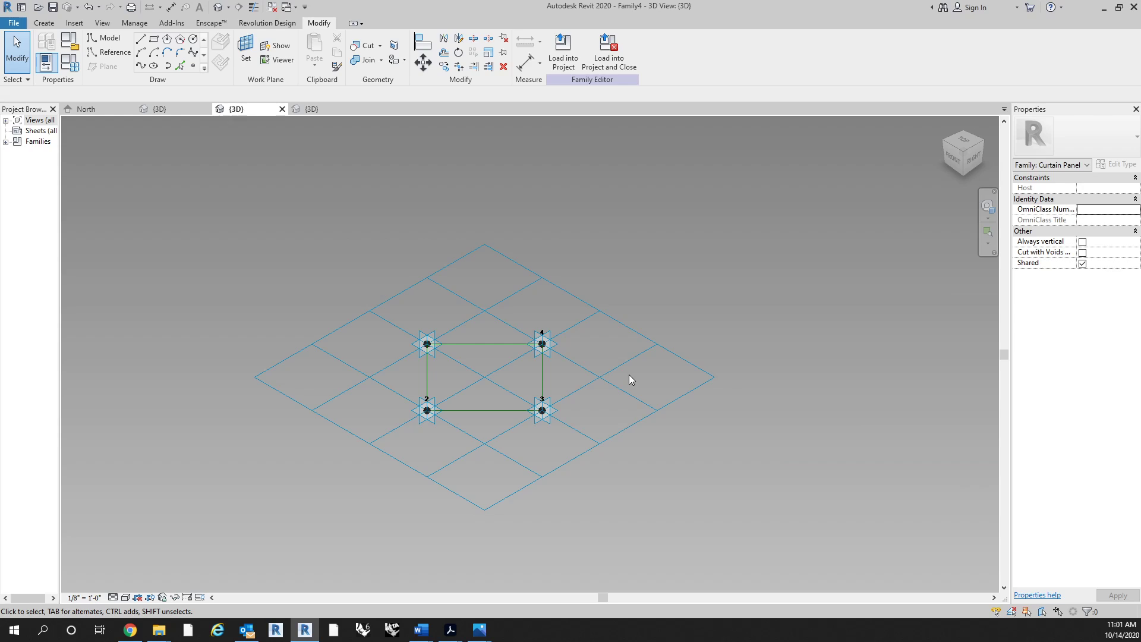
{"action": "left_click", "coordinate": [319, 113]}
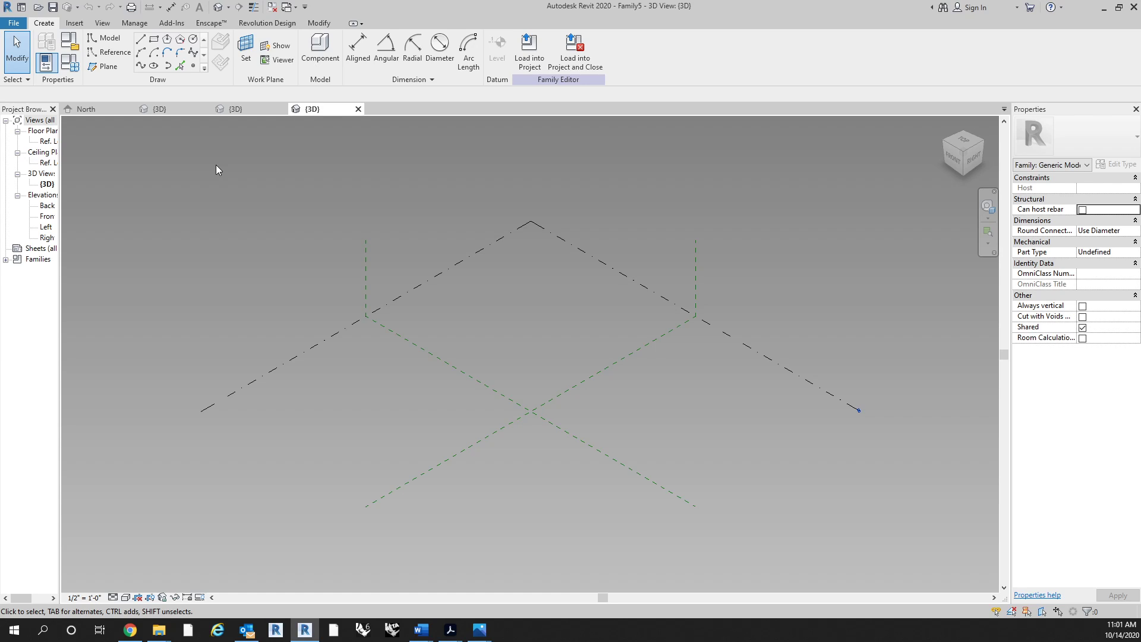
{"action": "left_click", "coordinate": [194, 67]}
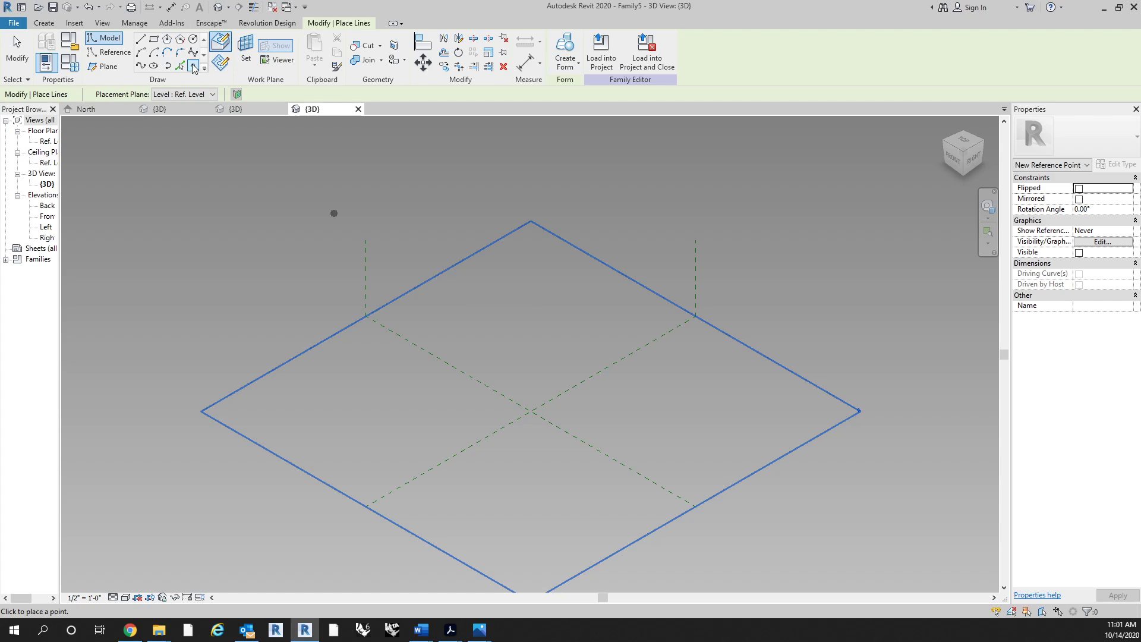
{"action": "left_click", "coordinate": [532, 330]}
{"action": "left_click", "coordinate": [473, 393]}
{"action": "left_click", "coordinate": [394, 404]}
{"action": "left_click", "coordinate": [528, 496]}
{"action": "left_click", "coordinate": [666, 419]}
{"action": "key", "text": "Escape"}
{"action": "key", "text": "Escape"}
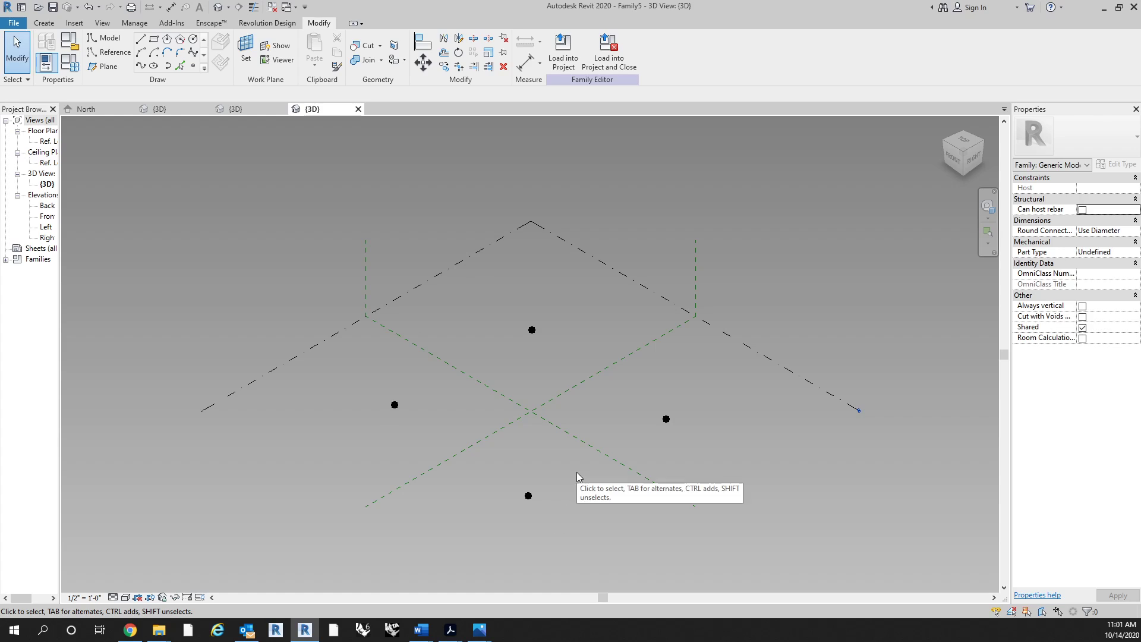
Convert all four reference points into adaptive placement points.
{"action": "middle_click_drag", "start_coordinate": [577, 472], "coordinate": [553, 438]}
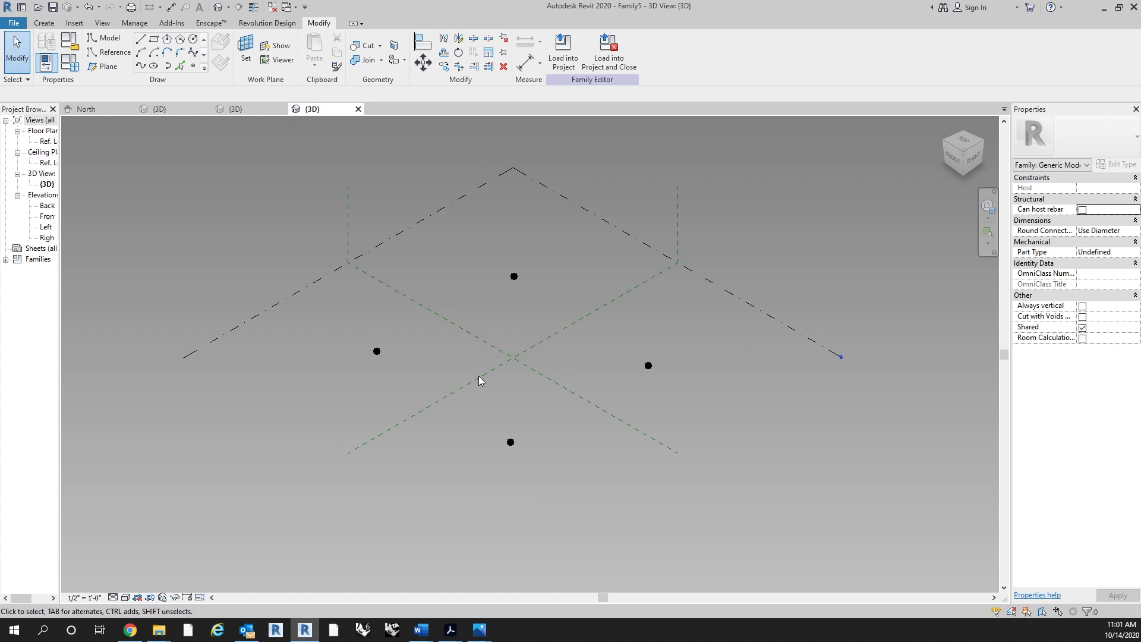
{"action": "left_click", "coordinate": [377, 351]}
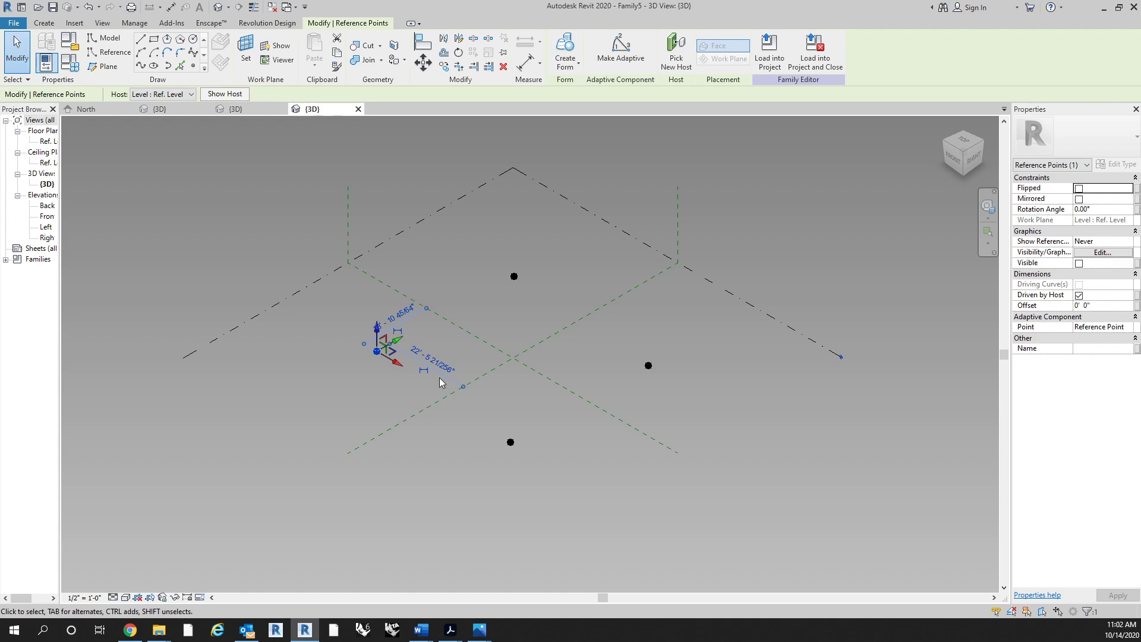
{"action": "left_click", "coordinate": [514, 276], "text": "ctrl"}
{"action": "left_click", "coordinate": [648, 364], "text": "ctrl"}
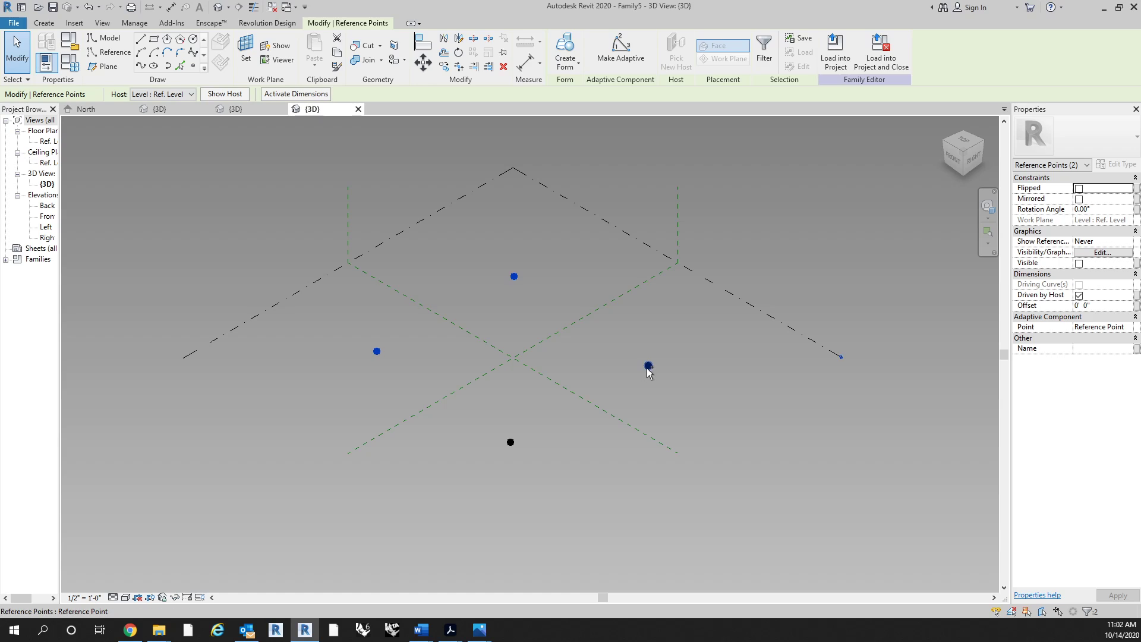
{"action": "left_click", "coordinate": [509, 442], "text": "ctrl"}
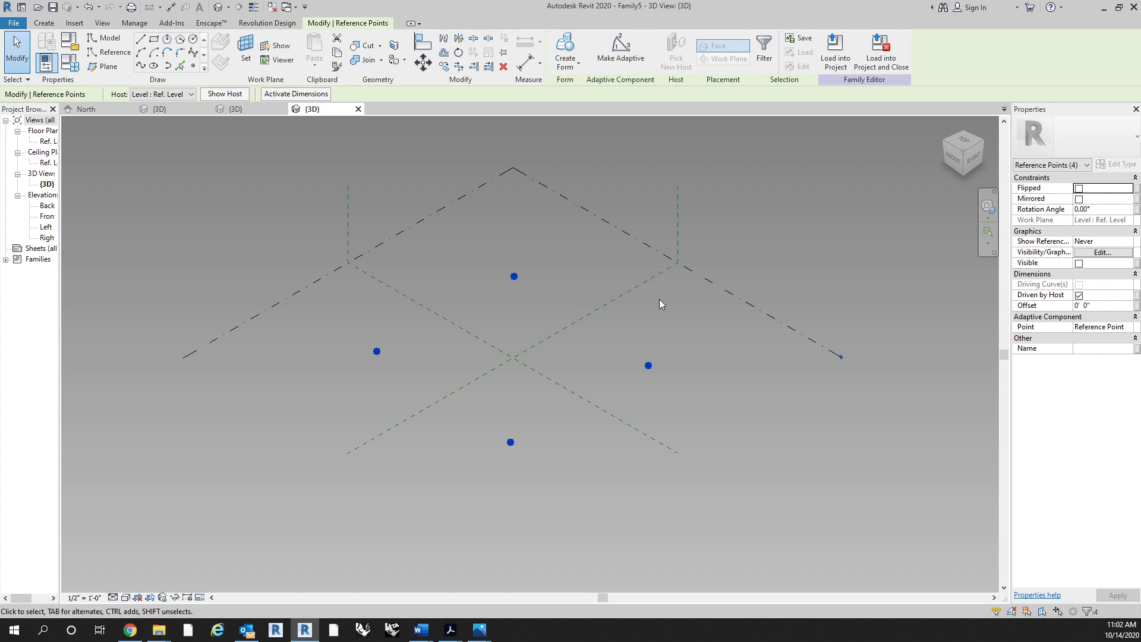
{"action": "left_click", "coordinate": [622, 60]}
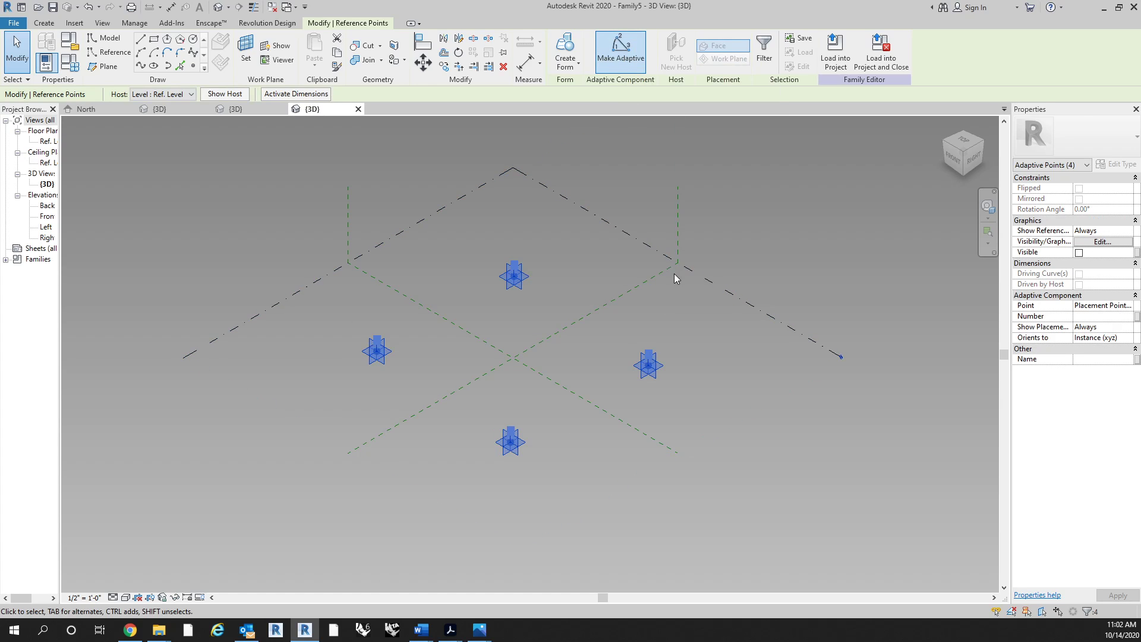
{"action": "left_click", "coordinate": [724, 412]}
{"action": "scroll", "coordinate": [570, 372], "scroll_direction": "up", "scroll_amount": 1}
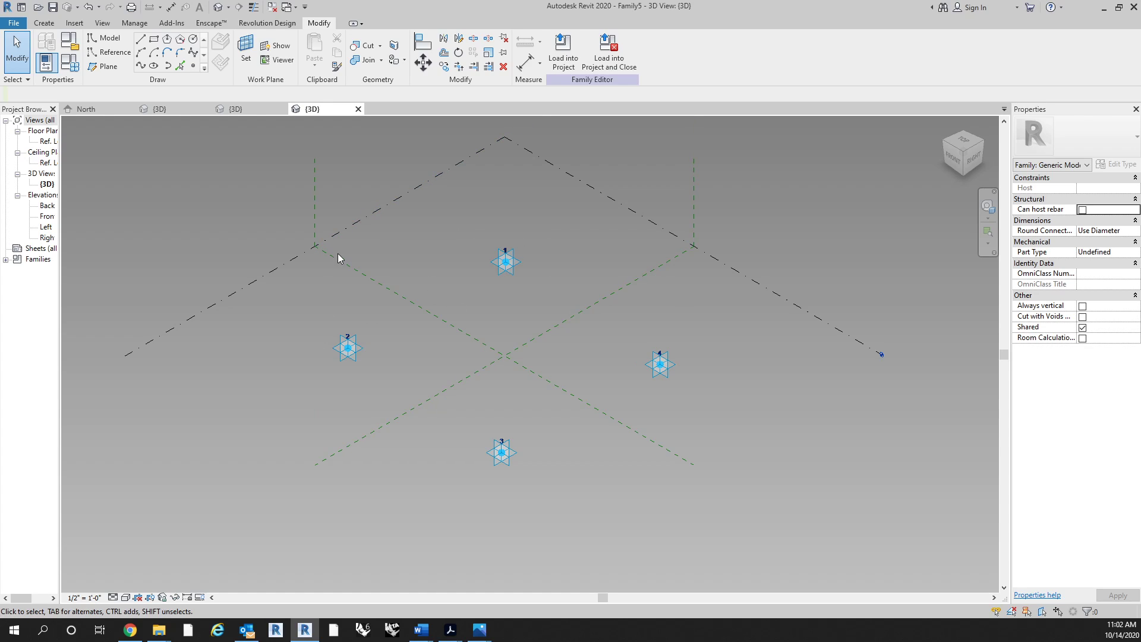
Compare the curtain panel family's point numbering with the four adaptive points in the new generic model family.
{"action": "left_click", "coordinate": [236, 109]}
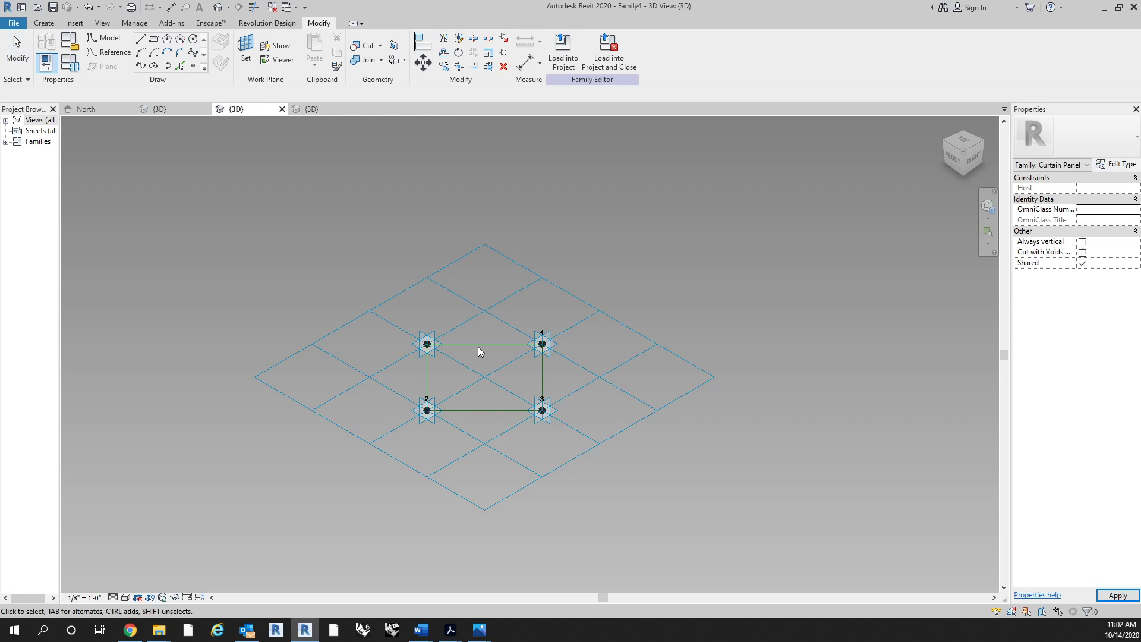
{"action": "scroll", "coordinate": [506, 384], "scroll_direction": "up", "scroll_amount": 3}
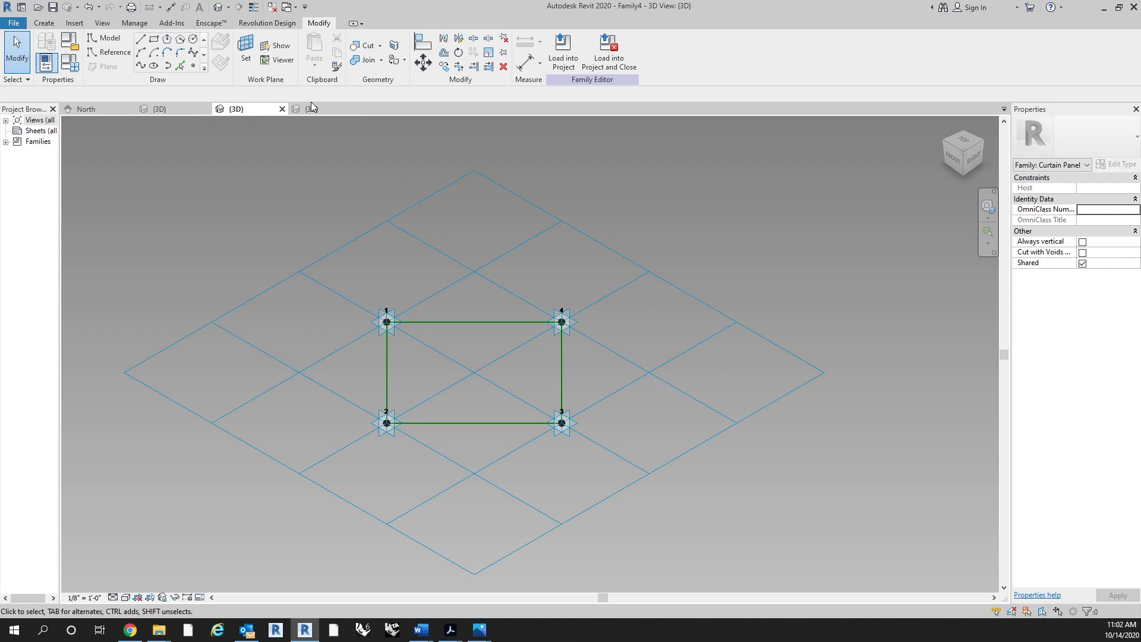
{"action": "left_click", "coordinate": [333, 110]}
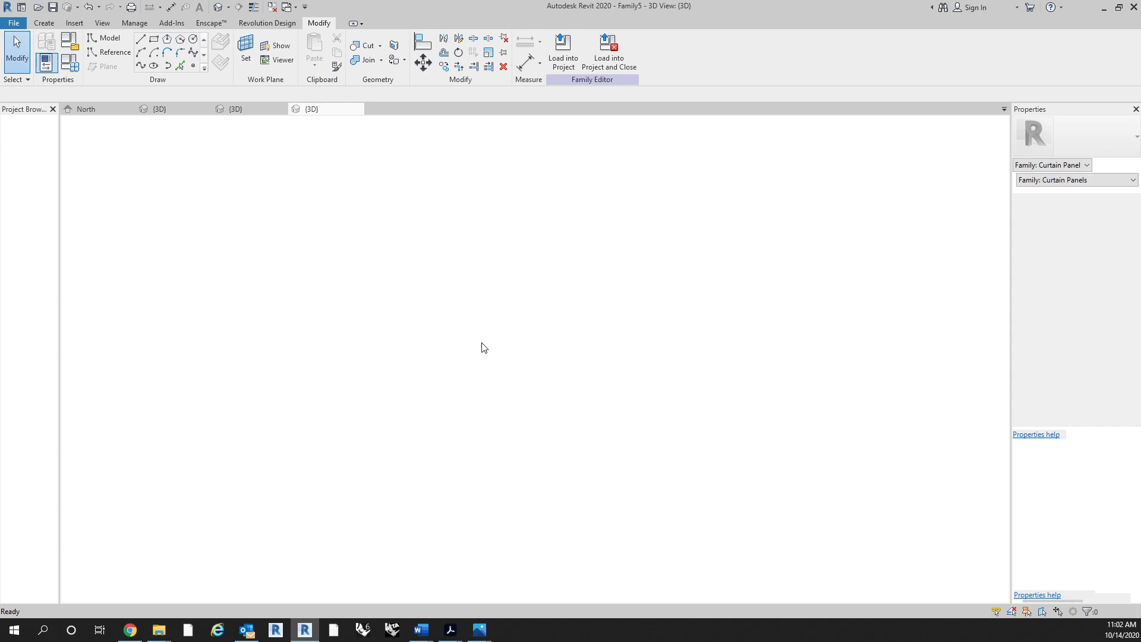
{"action": "scroll", "coordinate": [428, 407], "scroll_direction": "up", "scroll_amount": 1}
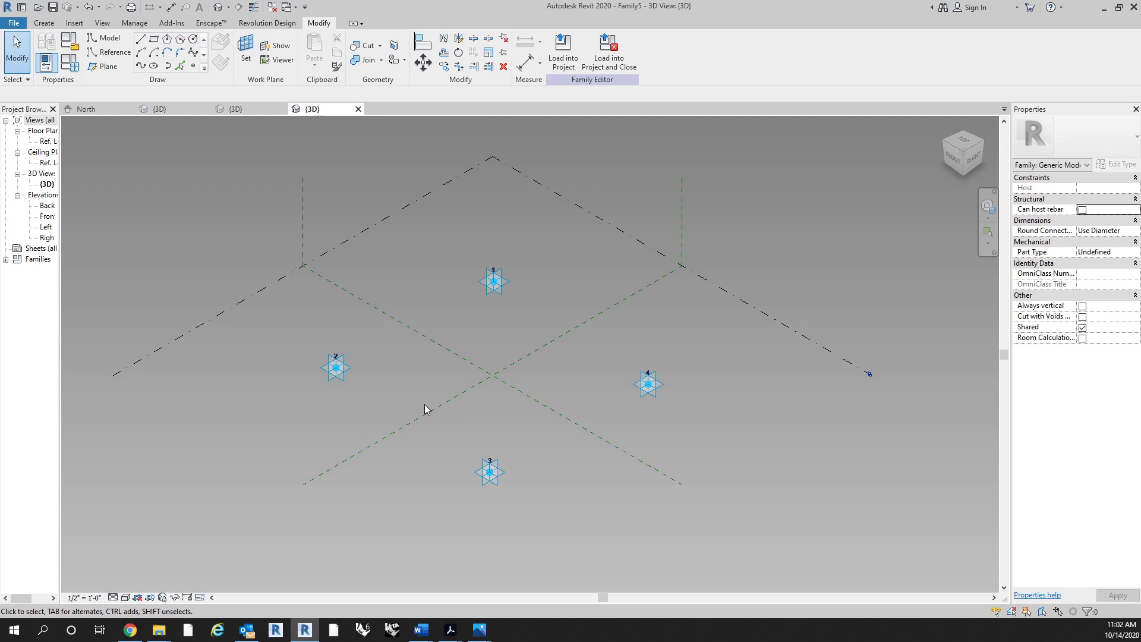
{"action": "scroll", "coordinate": [428, 408], "scroll_direction": "up", "scroll_amount": 1}
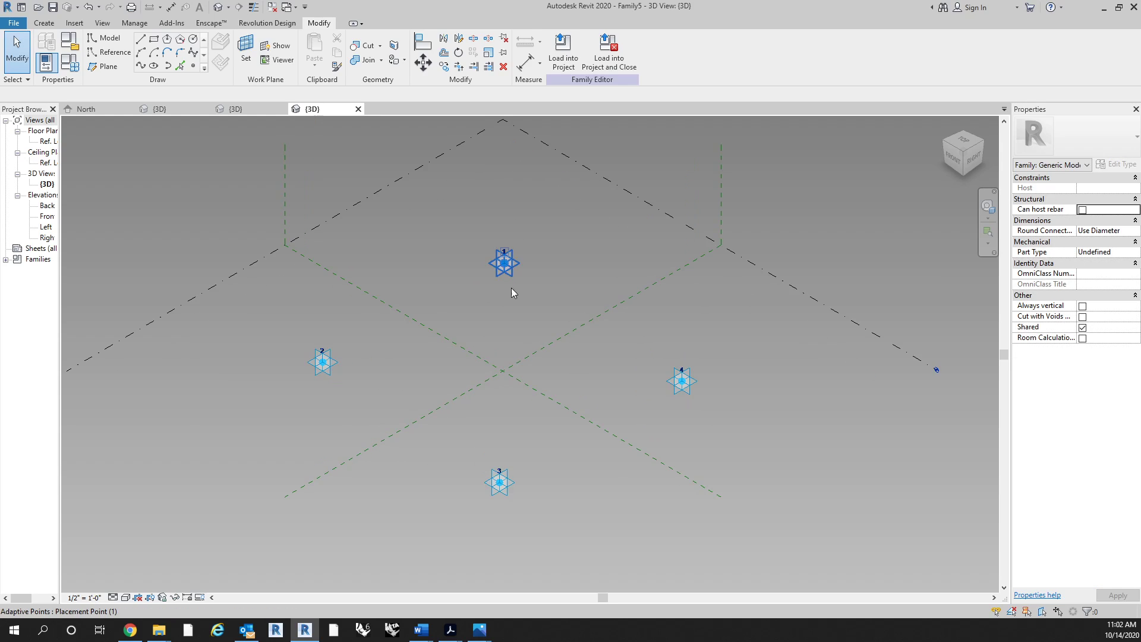
Swap the positions of adaptive points 2 and 3 by moving them, and move both back to their original quadrants.
{"action": "left_click", "coordinate": [501, 251]}
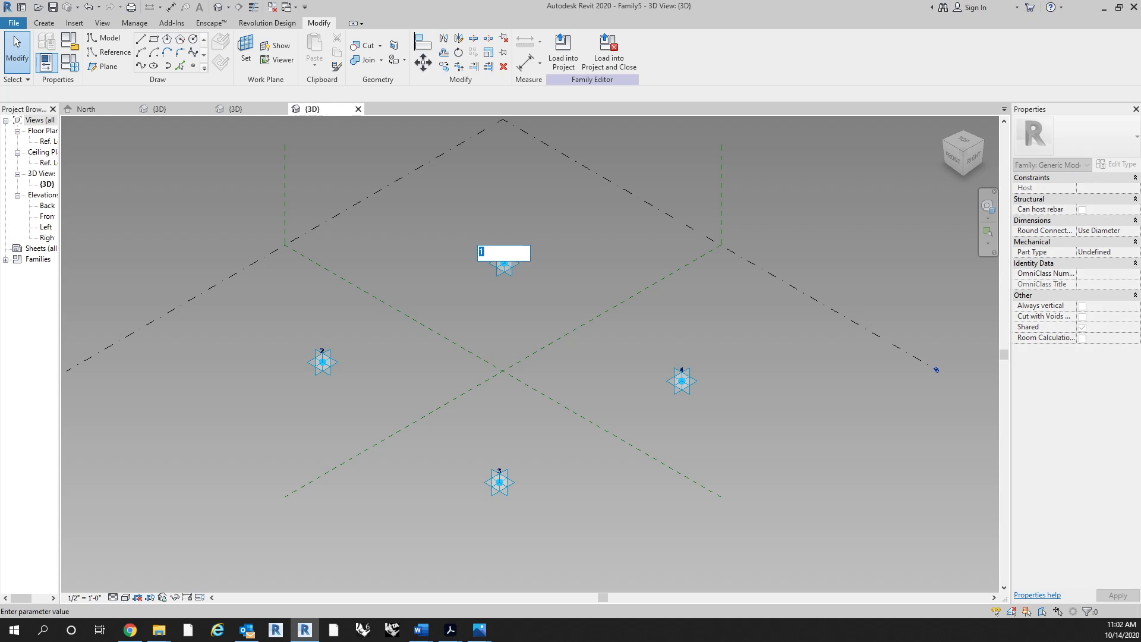
{"action": "left_click", "coordinate": [543, 217]}
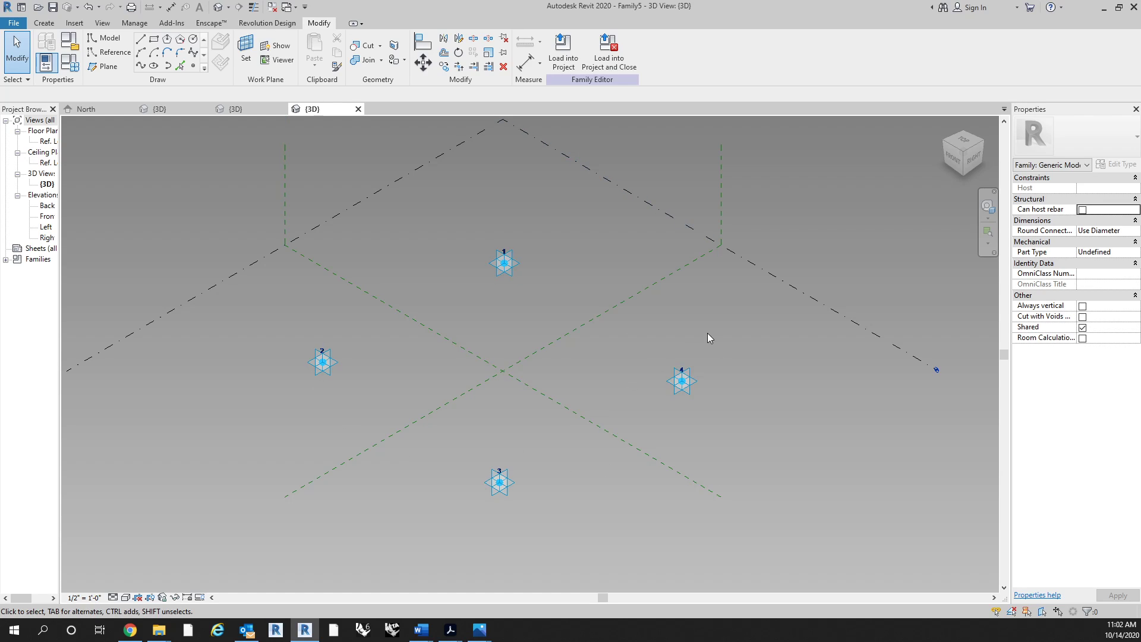
{"action": "mouse_move", "coordinate": [503, 480]}
{"action": "left_mouse_down"}
{"action": "mouse_move", "coordinate": [289, 396]}
{"action": "mouse_move", "coordinate": [503, 476]}
{"action": "left_mouse_up"}
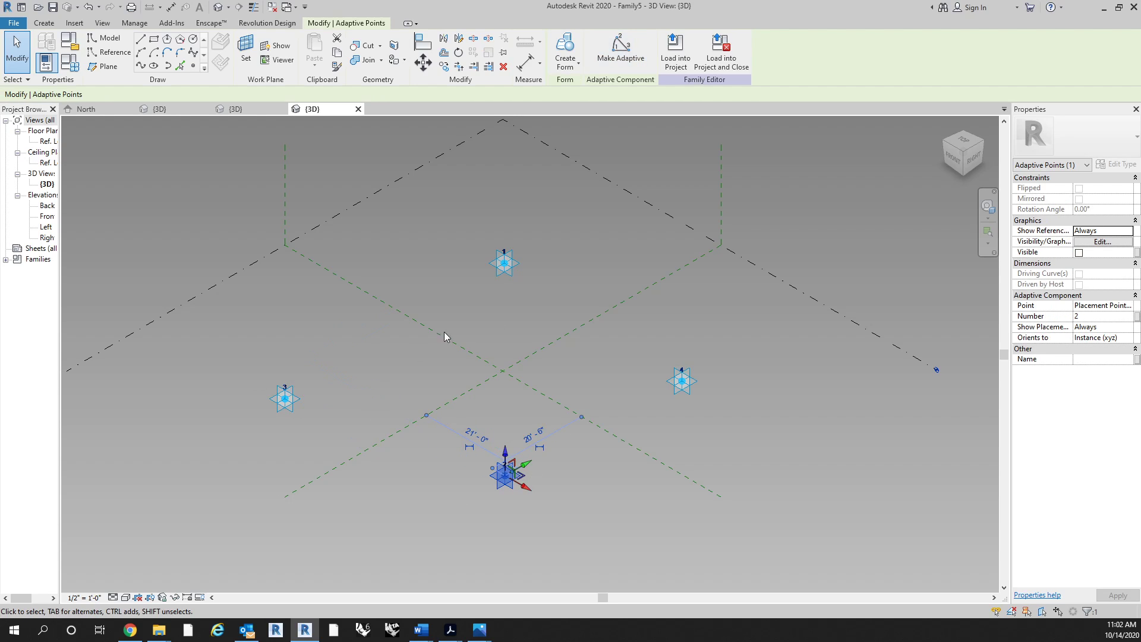
{"action": "left_click", "coordinate": [508, 500]}
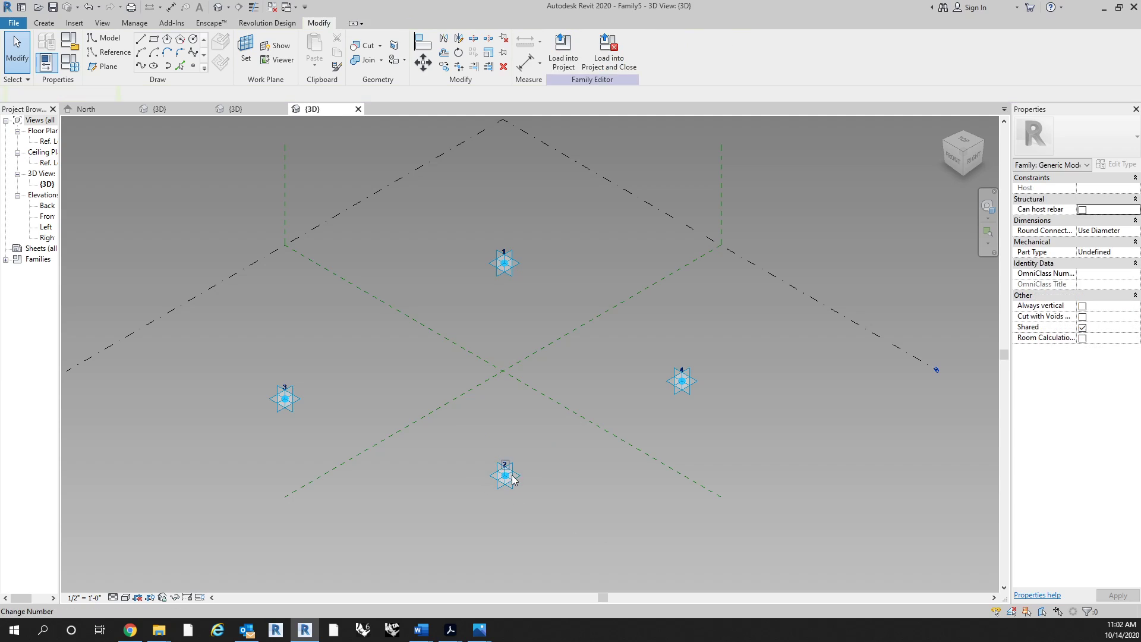
{"action": "left_click_drag", "start_coordinate": [315, 366], "coordinate": [308, 365]}
{"action": "left_click_drag", "start_coordinate": [285, 404], "coordinate": [499, 480]}
{"action": "left_click", "coordinate": [619, 457]}
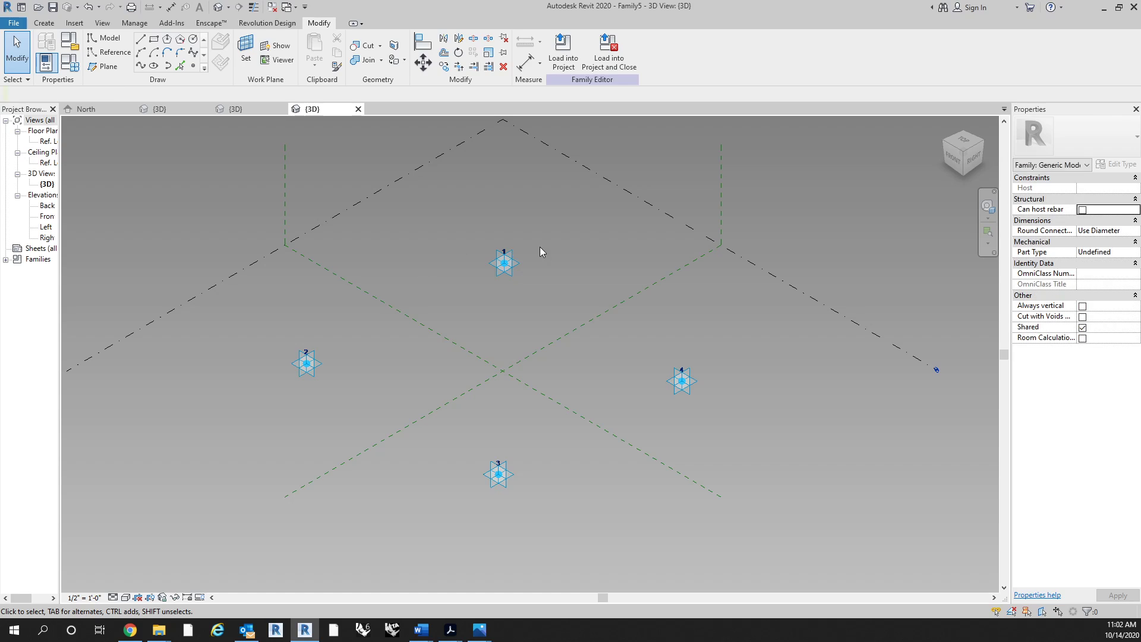
Renumber adaptive point 1 as 2, and restore its number to 1.
{"action": "left_click", "coordinate": [505, 252]}
{"action": "type", "text": "2"}
{"action": "key", "text": "Return"}
{"action": "left_click", "coordinate": [503, 250]}
{"action": "type", "text": "1"}
{"action": "key", "text": "Return"}
Move adaptive point 3 to about 18'-6" and 23'-0" from the two central reference planes.
{"action": "middle_click_drag", "start_coordinate": [764, 450], "coordinate": [744, 428]}
{"action": "left_click_drag", "start_coordinate": [489, 468], "coordinate": [474, 468]}
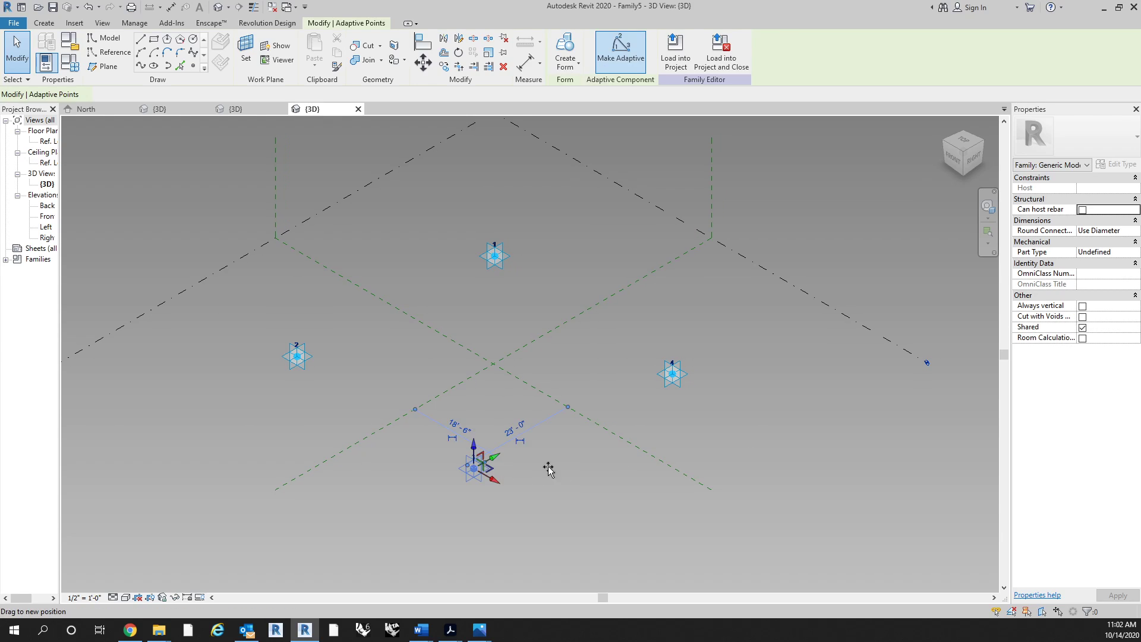
{"action": "left_click", "coordinate": [556, 471]}
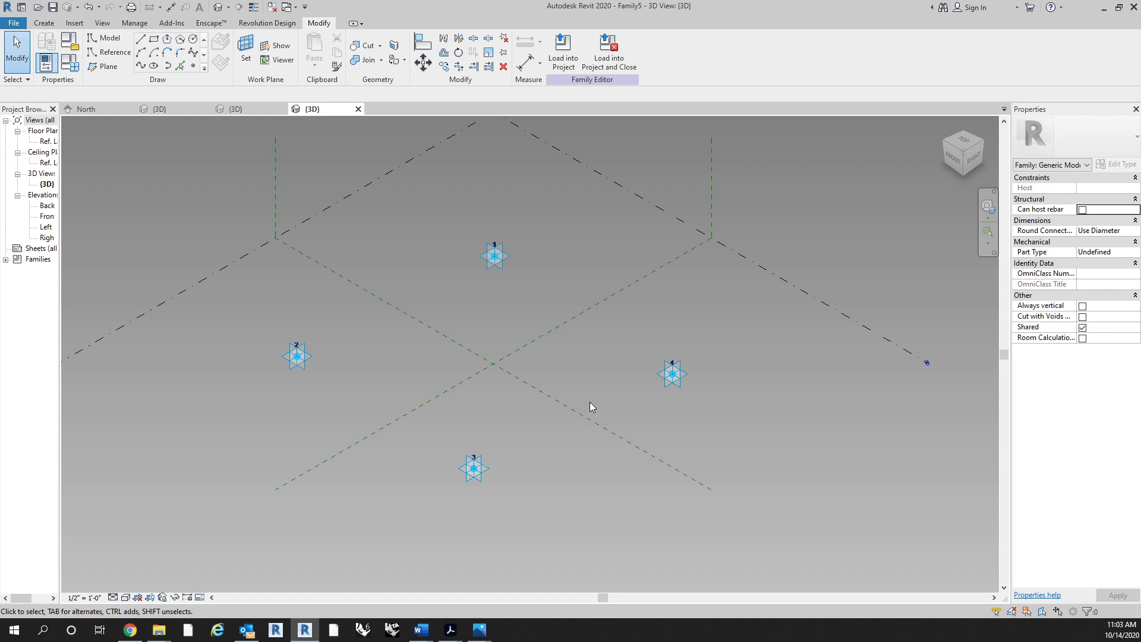
{"action": "middle_click_drag", "start_coordinate": [571, 295], "coordinate": [579, 313]}
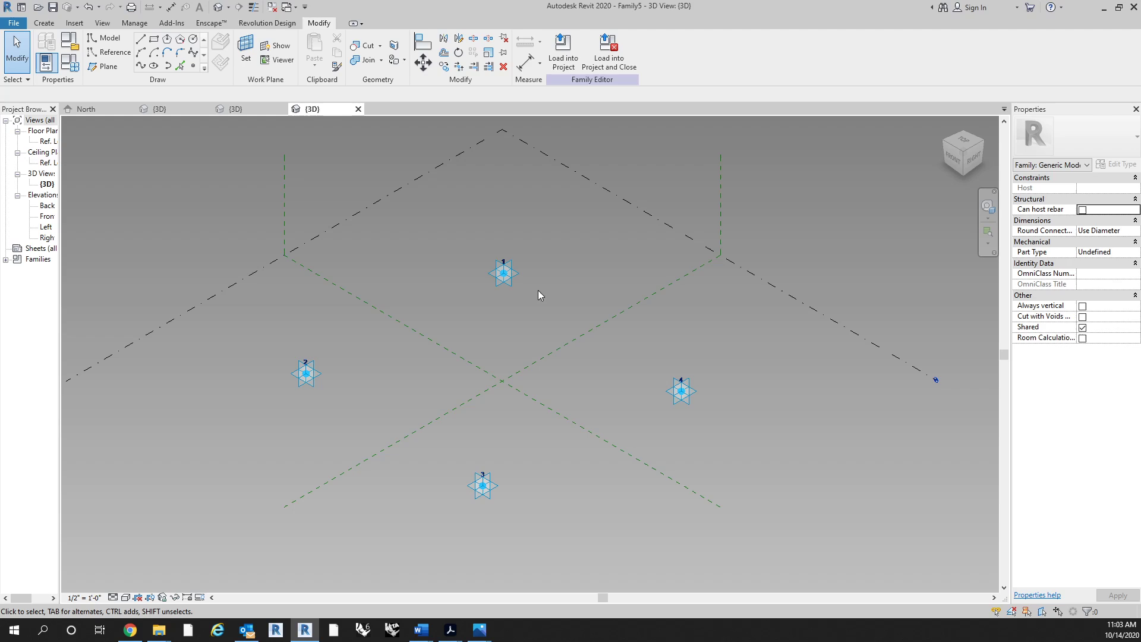
{"action": "left_click", "coordinate": [514, 271]}
{"action": "left_click", "coordinate": [322, 370], "text": "ctrl"}
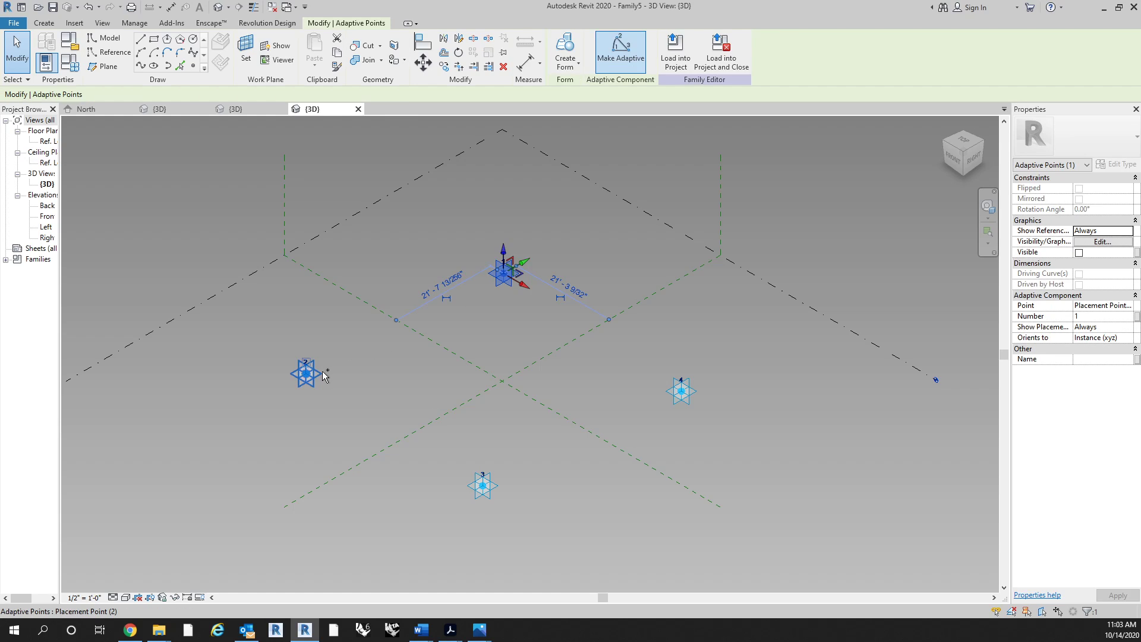
{"action": "middle_click_drag", "start_coordinate": [372, 379], "coordinate": [422, 377]}
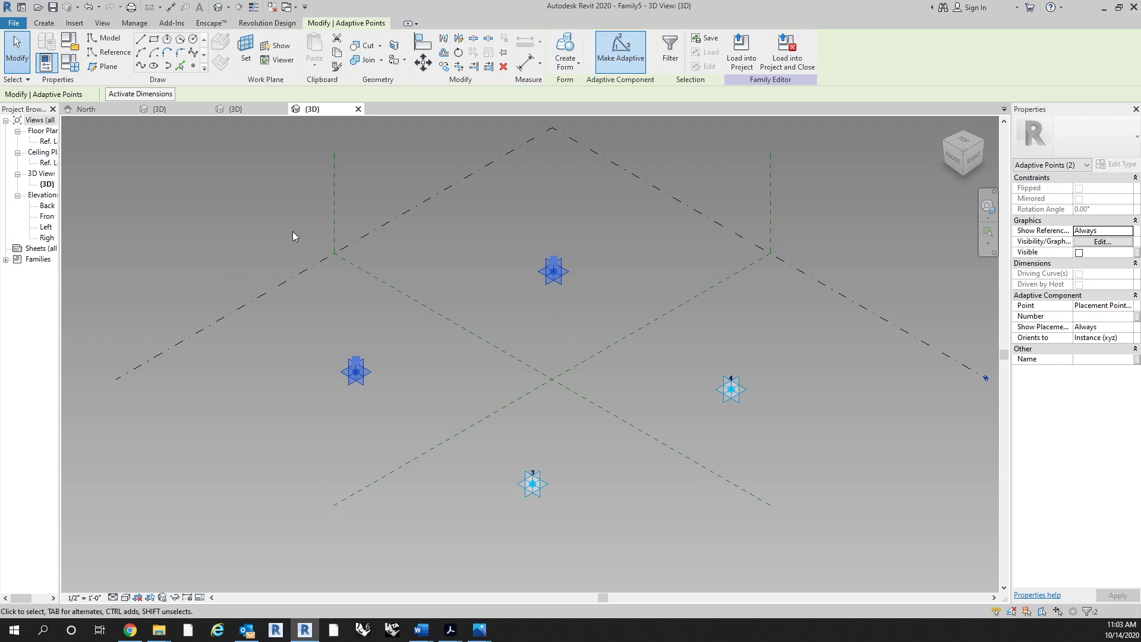
{"action": "left_click", "coordinate": [571, 293]}
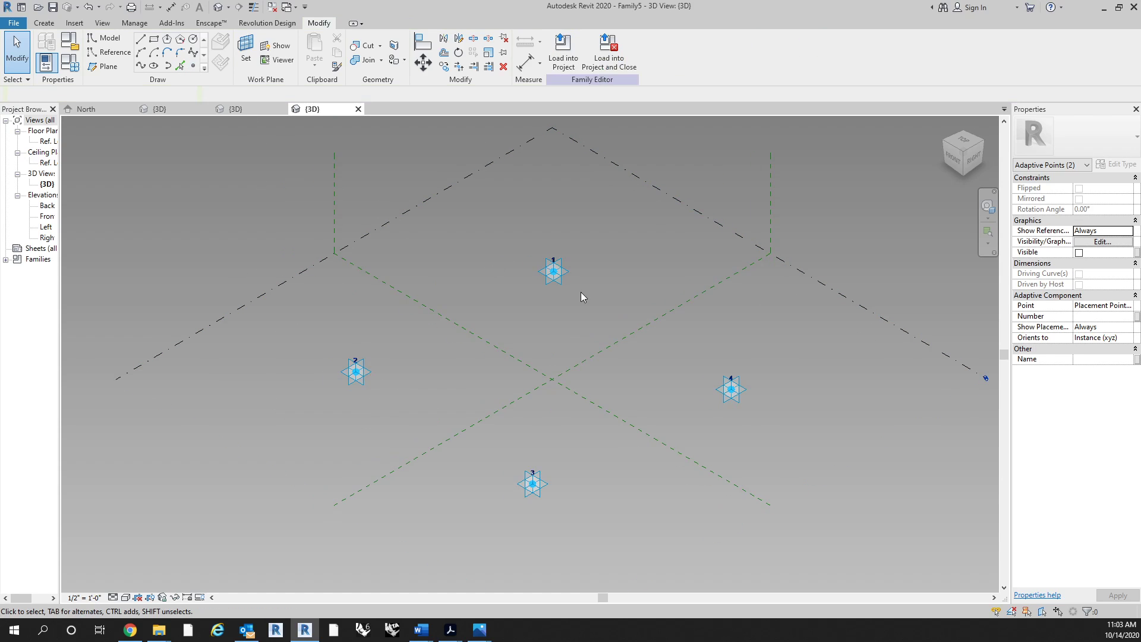
{"action": "mouse_move", "coordinate": [579, 293]}
{"action": "middle_mouse_down"}
{"action": "mouse_move", "coordinate": [558, 312]}
{"action": "mouse_move", "coordinate": [557, 290]}
{"action": "middle_mouse_up"}
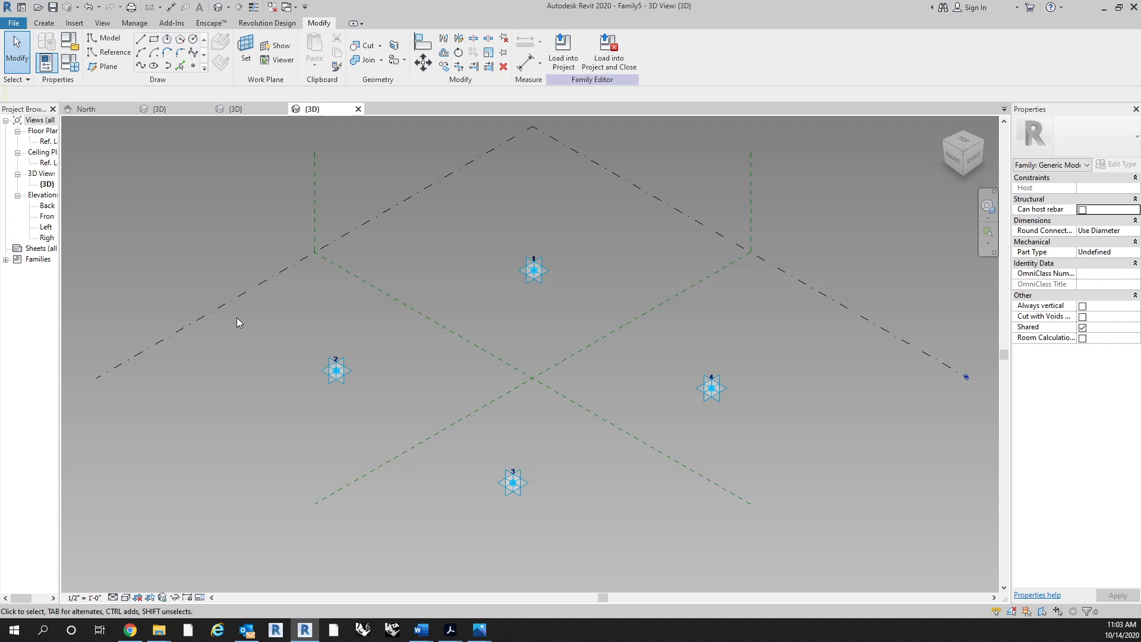
Connect adaptive points 1 and 2 with a spline through points and make it a reference line.
{"action": "left_click", "coordinate": [541, 273]}
{"action": "left_click", "coordinate": [310, 357], "text": "ctrl"}
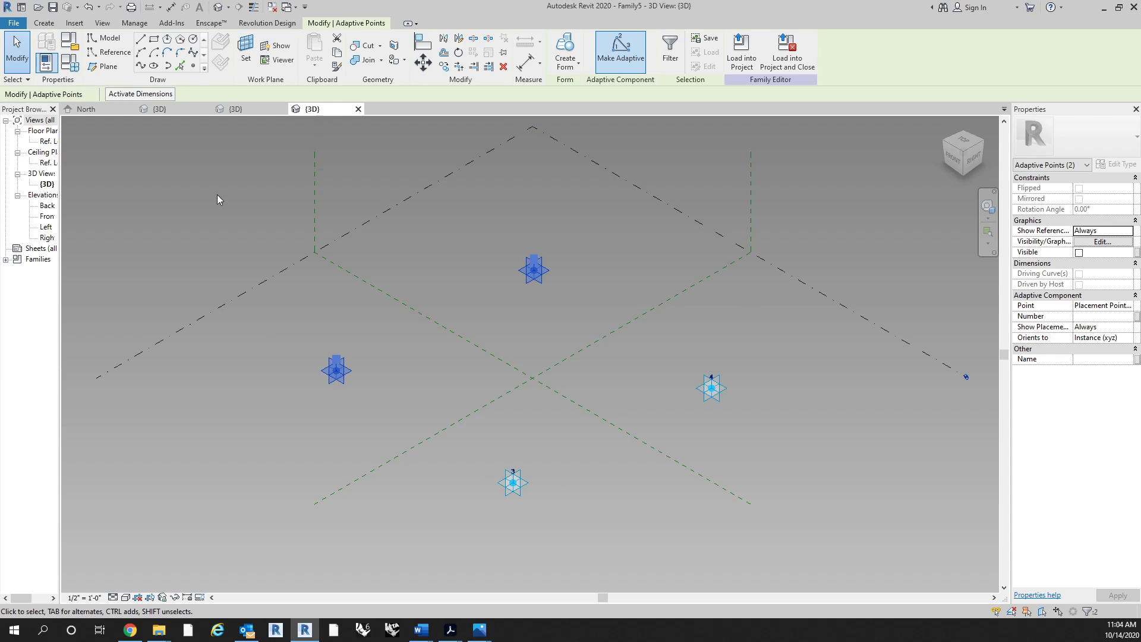
{"action": "left_click", "coordinate": [140, 66]}
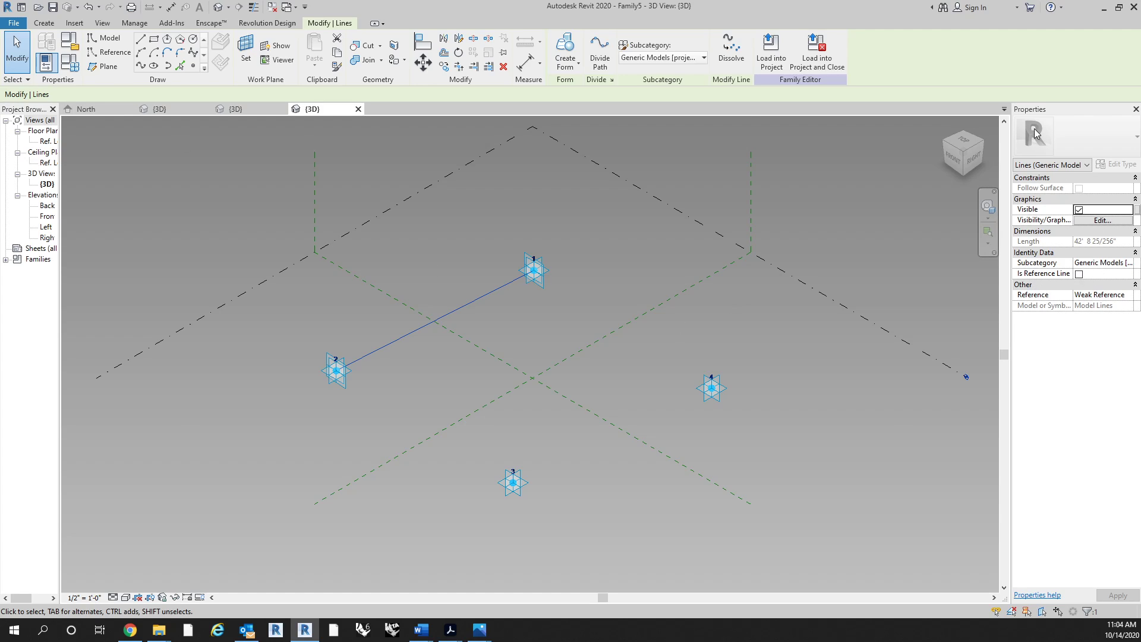
{"action": "left_click", "coordinate": [1079, 273]}
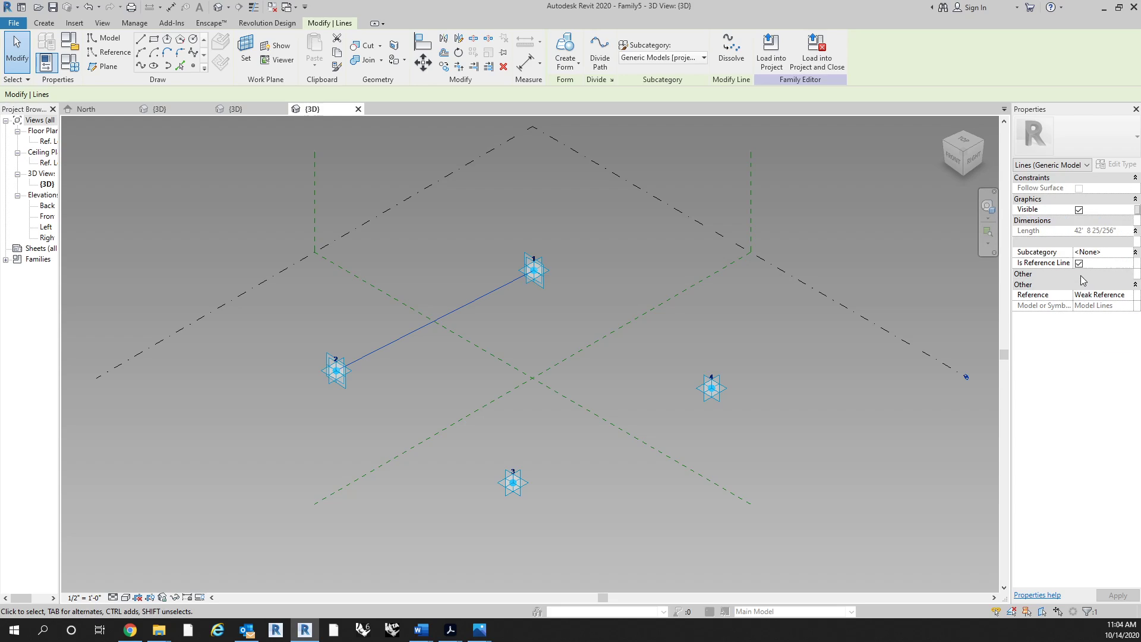
{"action": "left_click", "coordinate": [618, 298]}
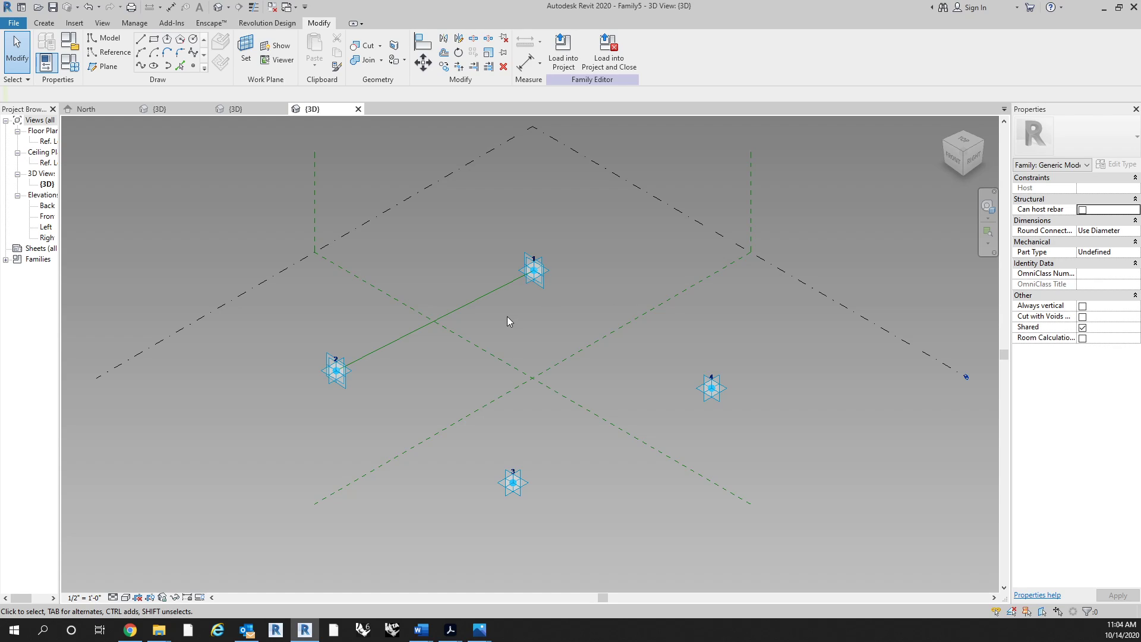
Connect adaptive points 2 and 3 with a spline through points and make it a reference line.
{"action": "middle_click_drag", "start_coordinate": [506, 319], "coordinate": [522, 313]}
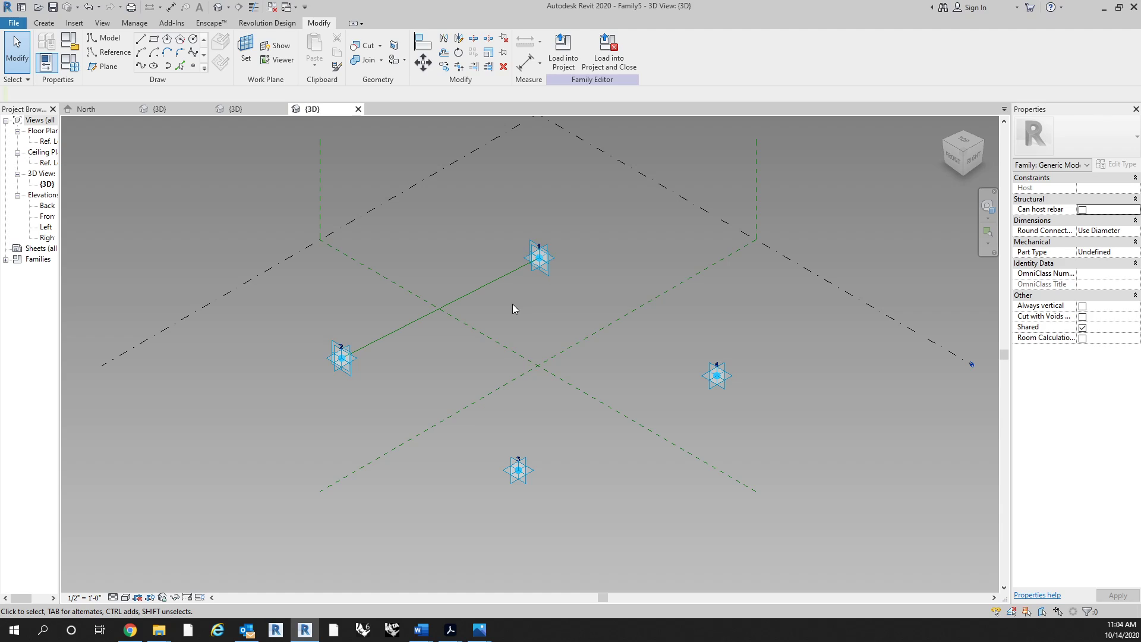
{"action": "middle_click_drag", "start_coordinate": [429, 369], "coordinate": [386, 389]}
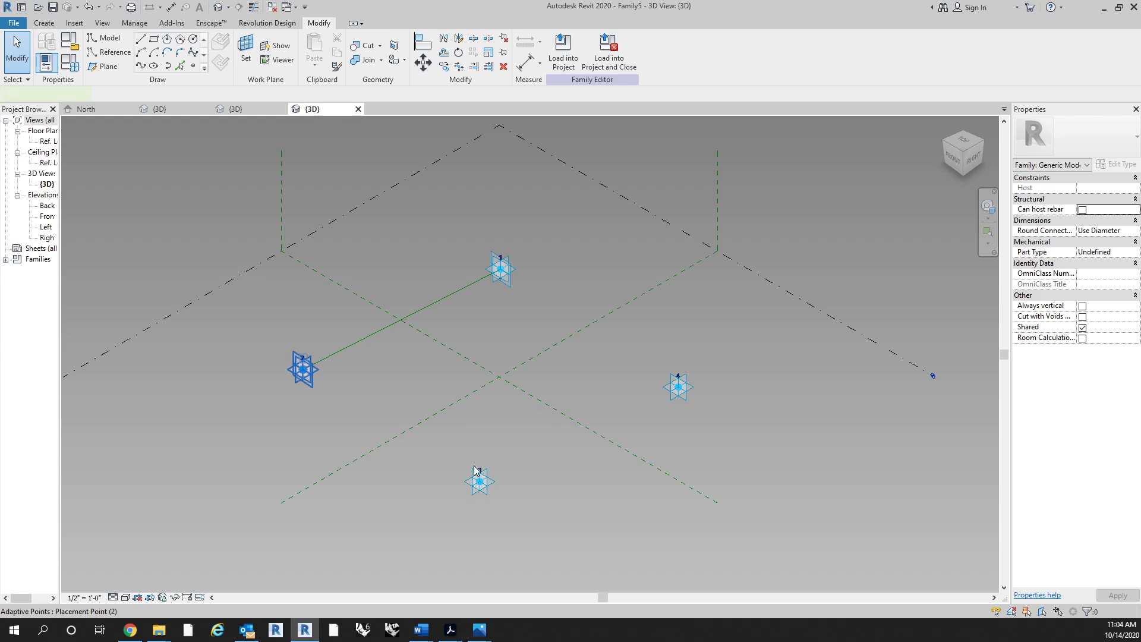
{"action": "left_click", "coordinate": [302, 372]}
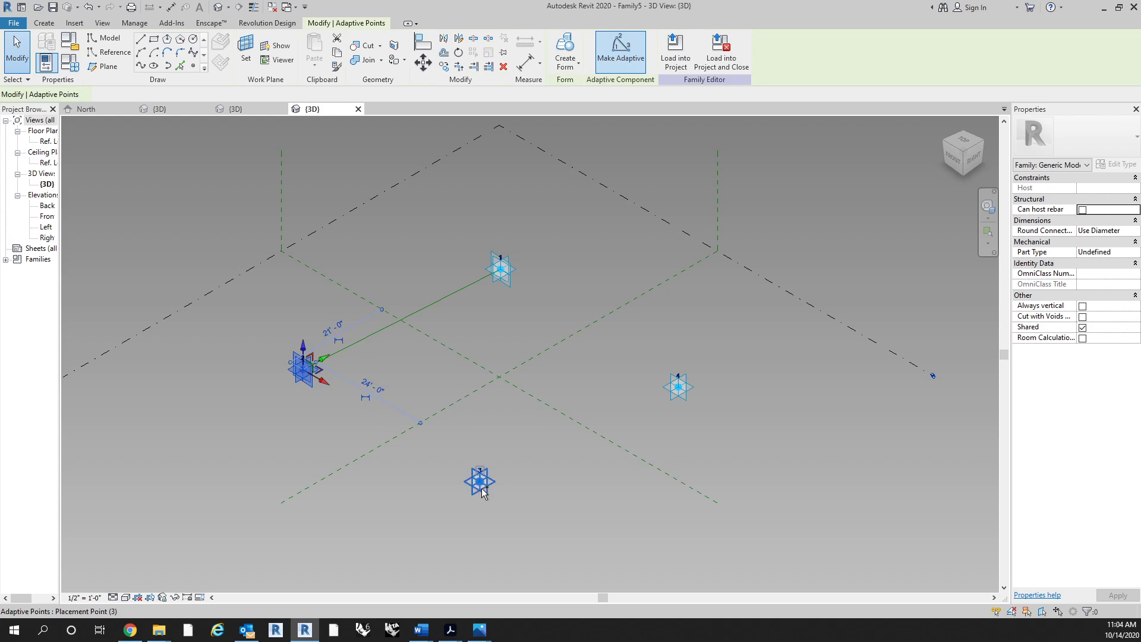
{"action": "left_click", "coordinate": [141, 66]}
{"action": "left_click", "coordinate": [1079, 274]}
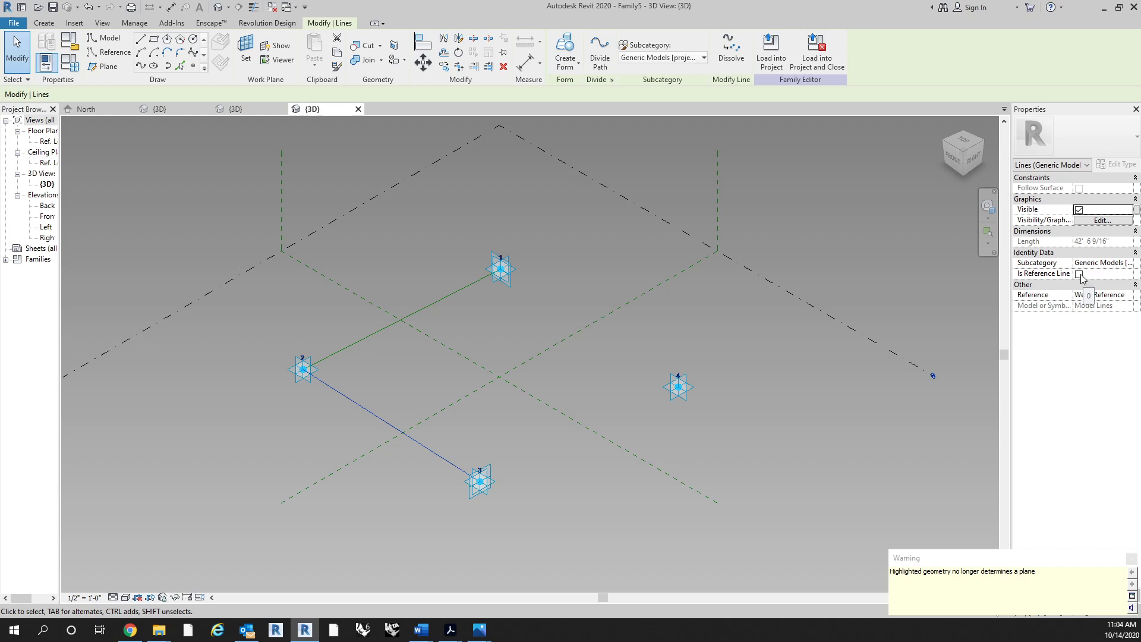
{"action": "left_click", "coordinate": [739, 441]}
Join adaptive points 3 and 4 with a spline through points and turn that line into a reference line.
{"action": "left_click", "coordinate": [479, 482]}
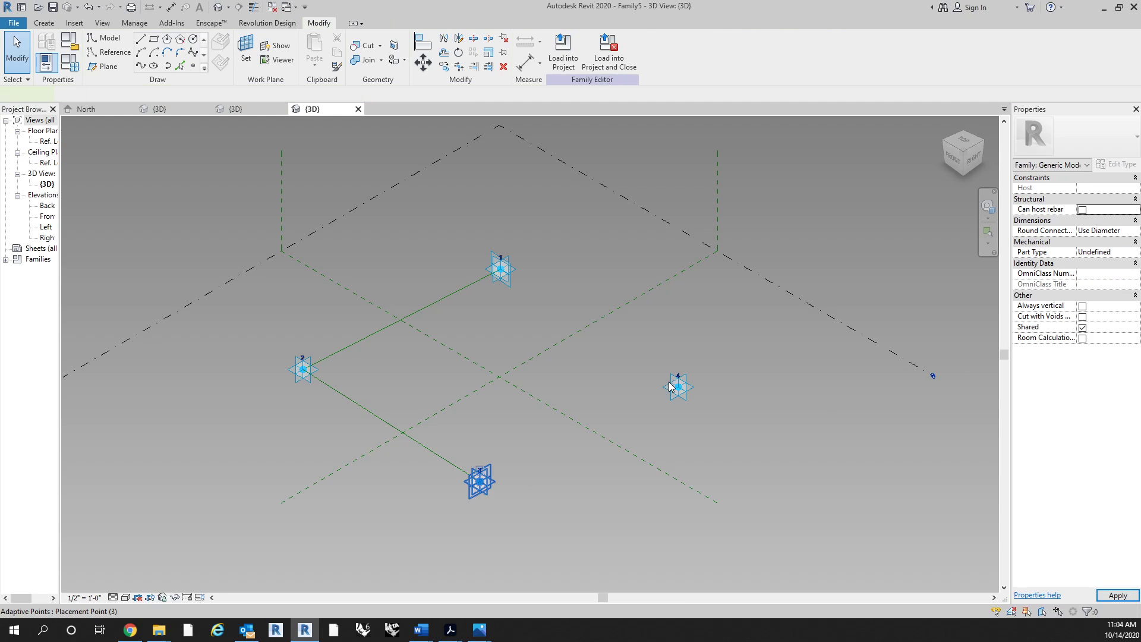
{"action": "left_click", "coordinate": [674, 386], "text": "ctrl"}
{"action": "left_click", "coordinate": [142, 66]}
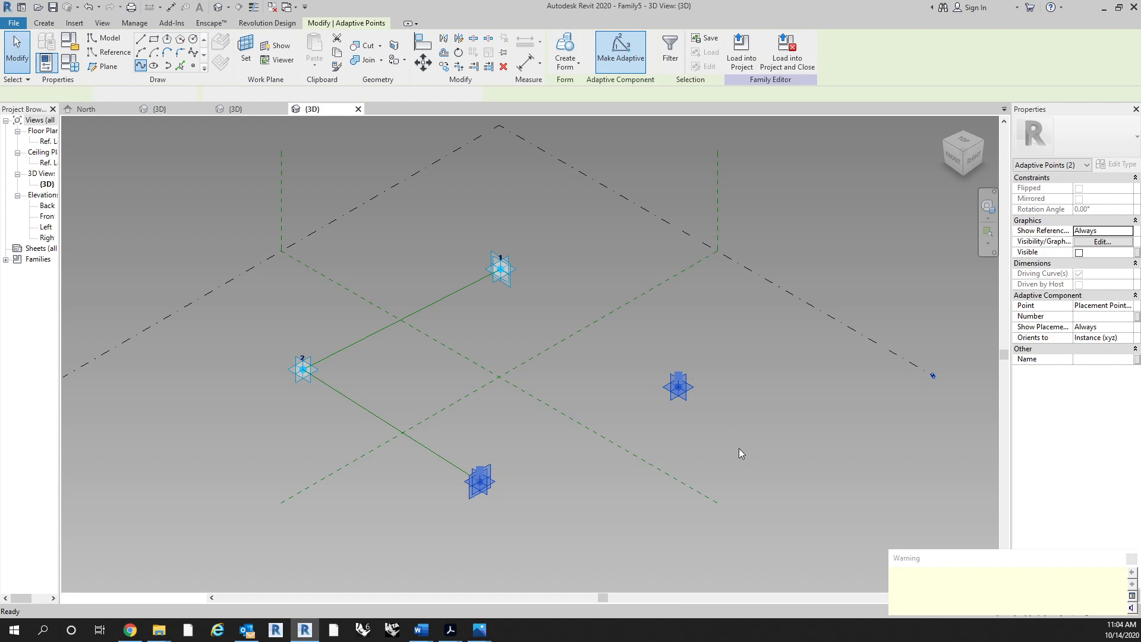
{"action": "left_click", "coordinate": [729, 451]}
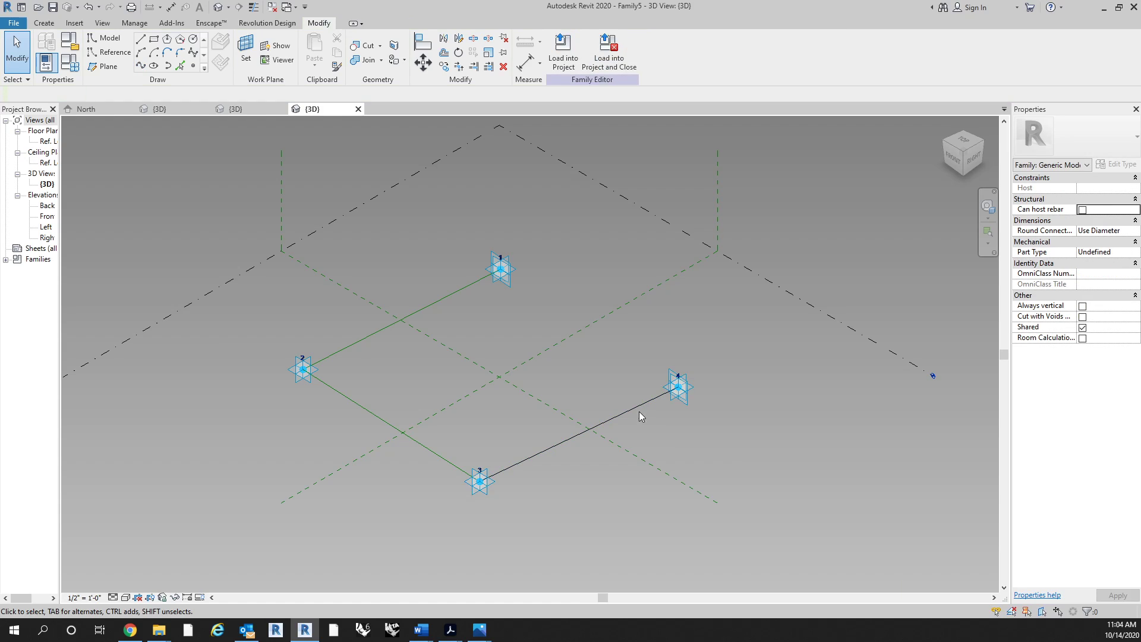
{"action": "key", "text": "Tab"}
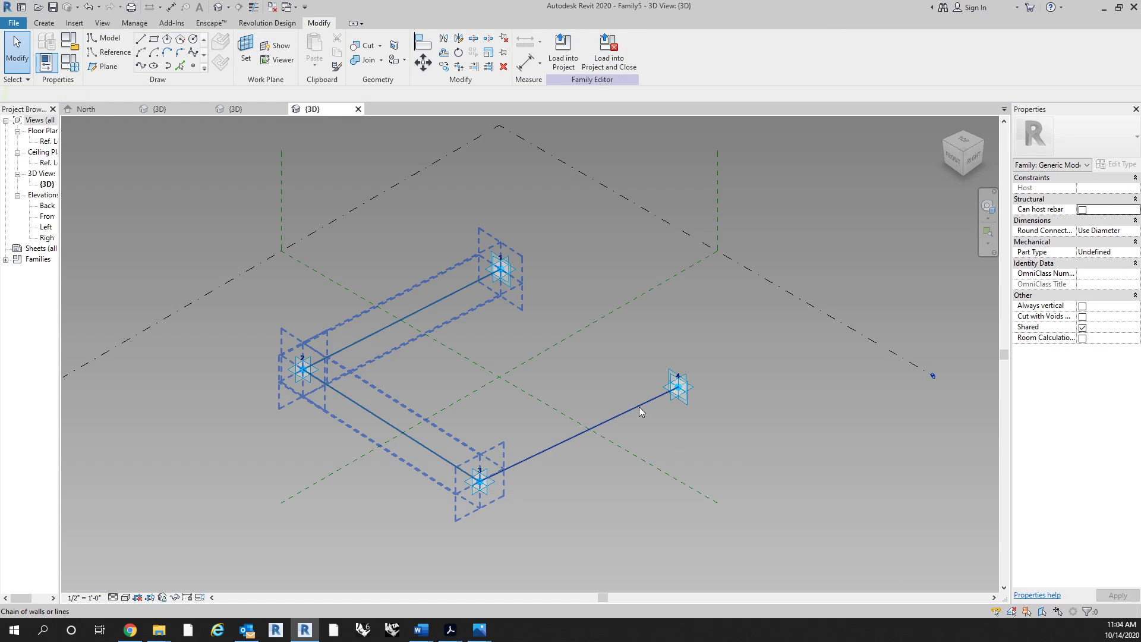
{"action": "left_click", "coordinate": [639, 411]}
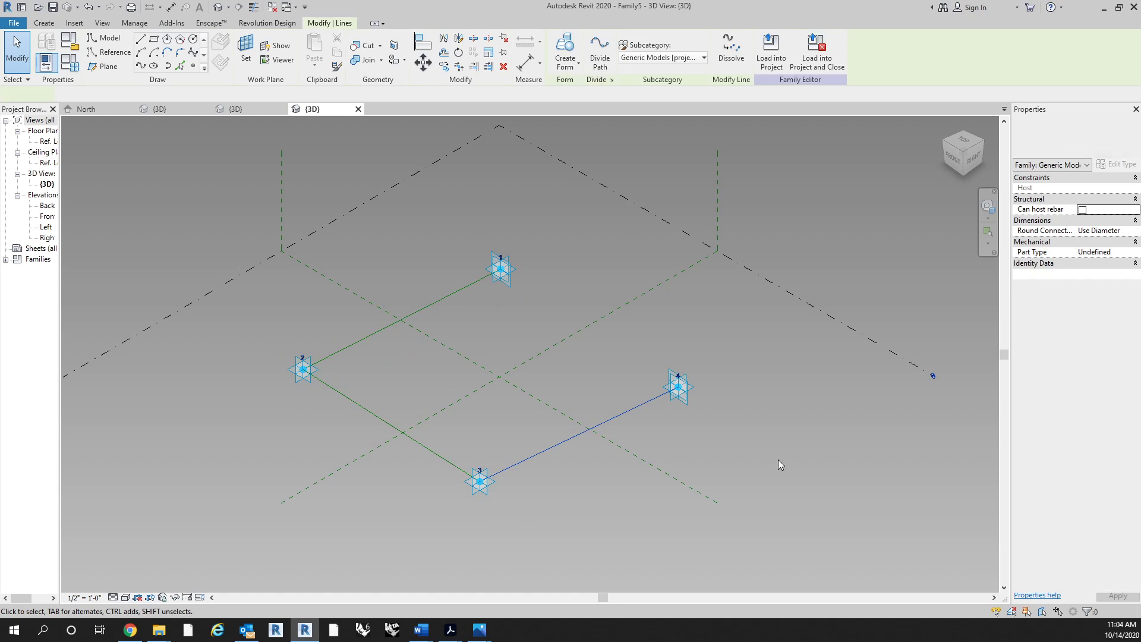
{"action": "left_click", "coordinate": [1078, 273]}
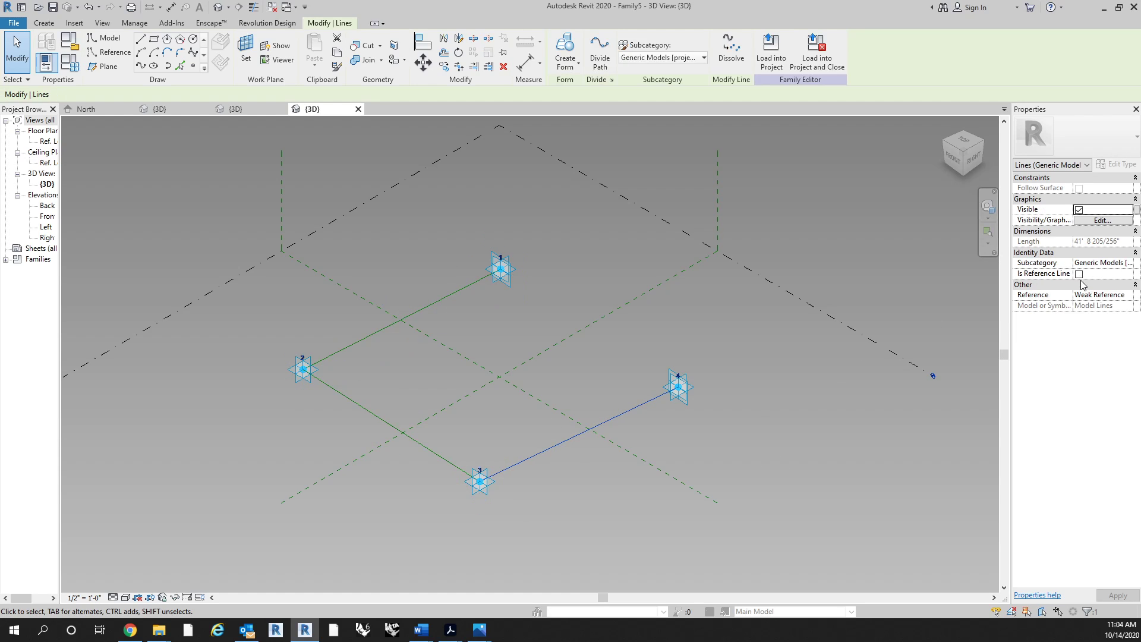
Close the outline by joining adaptive points 4 and 1 with a spline through points set as a reference line.
{"action": "left_click", "coordinate": [691, 388]}
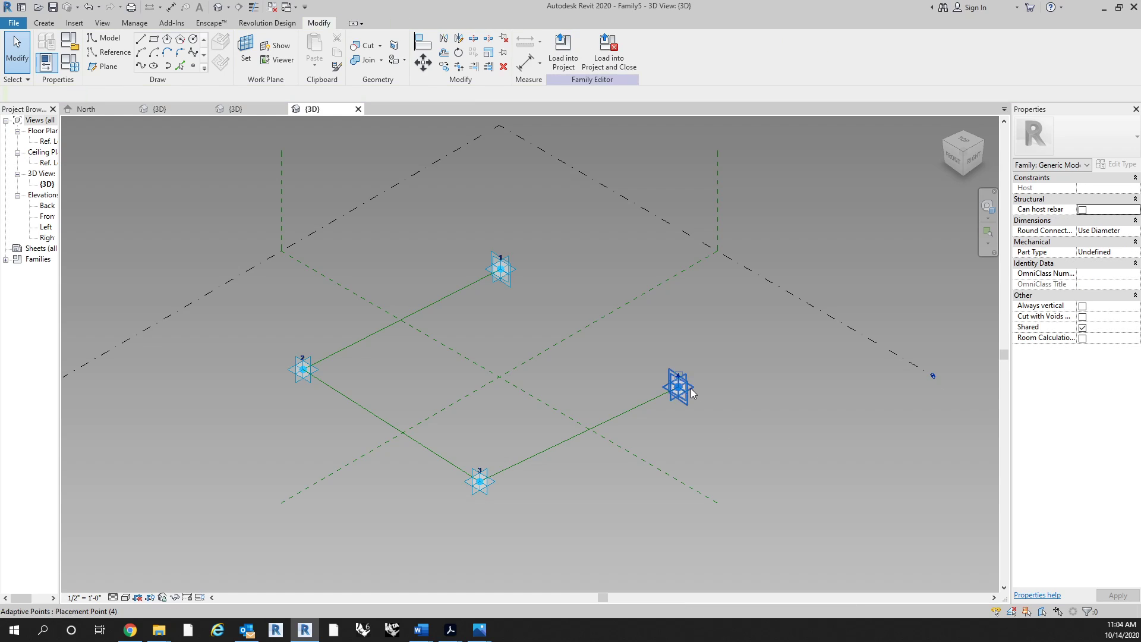
{"action": "left_click", "coordinate": [508, 273], "text": "ctrl"}
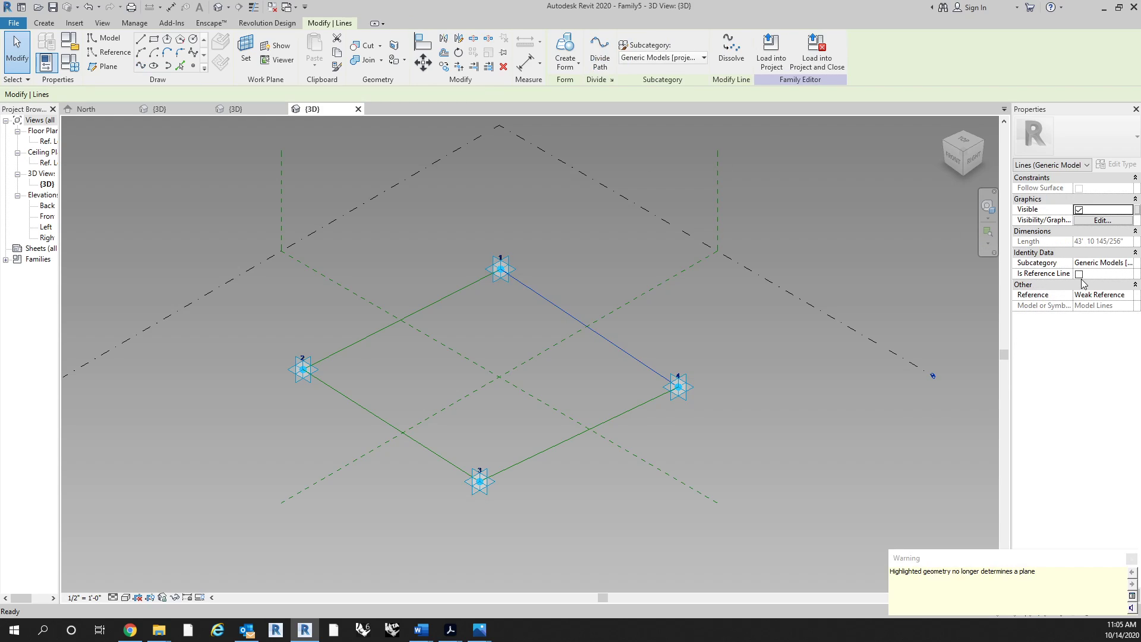
{"action": "left_click", "coordinate": [1078, 274]}
{"action": "left_click", "coordinate": [781, 433]}
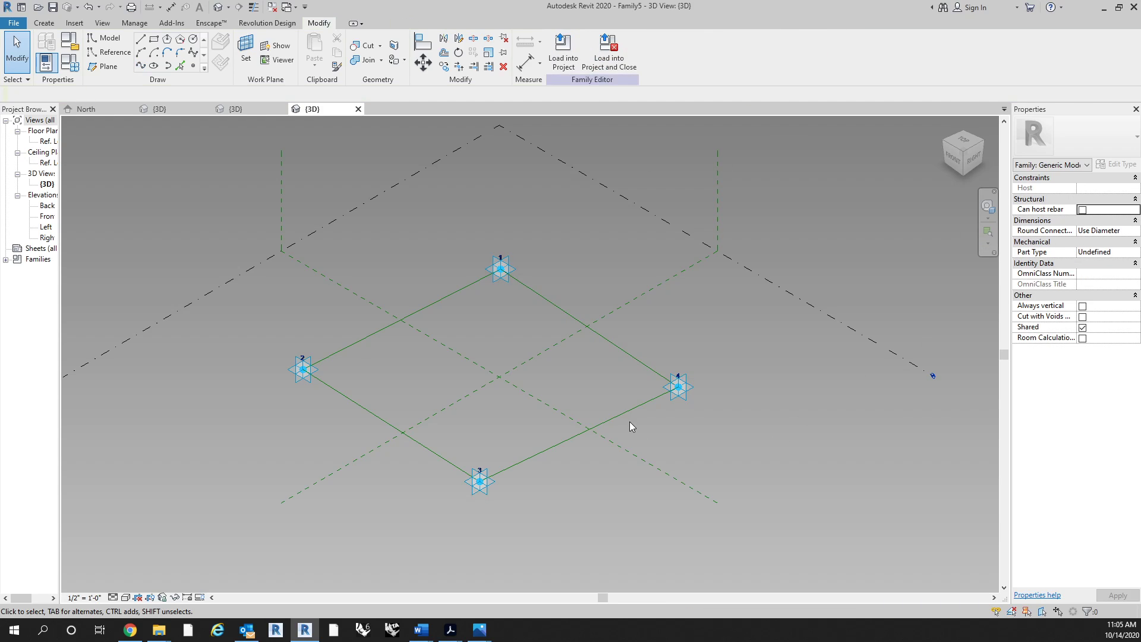
Check that the reference lines form a closed chain and compare their layout with the curtain panel family's four-point outline.
{"action": "key", "text": "Tab"}
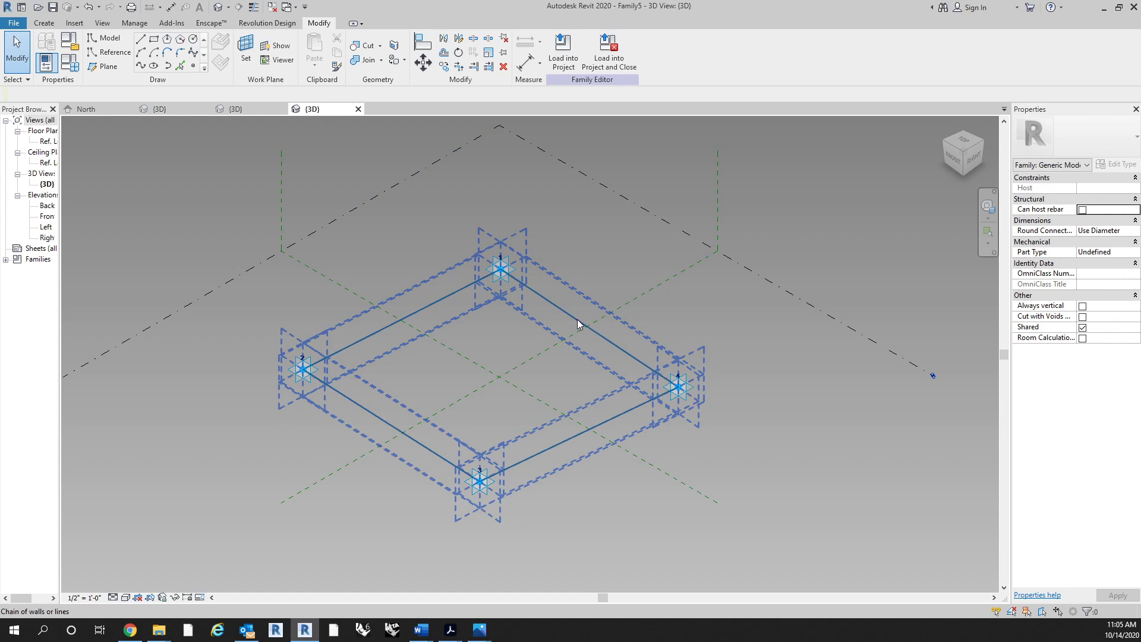
{"action": "left_click", "coordinate": [243, 111]}
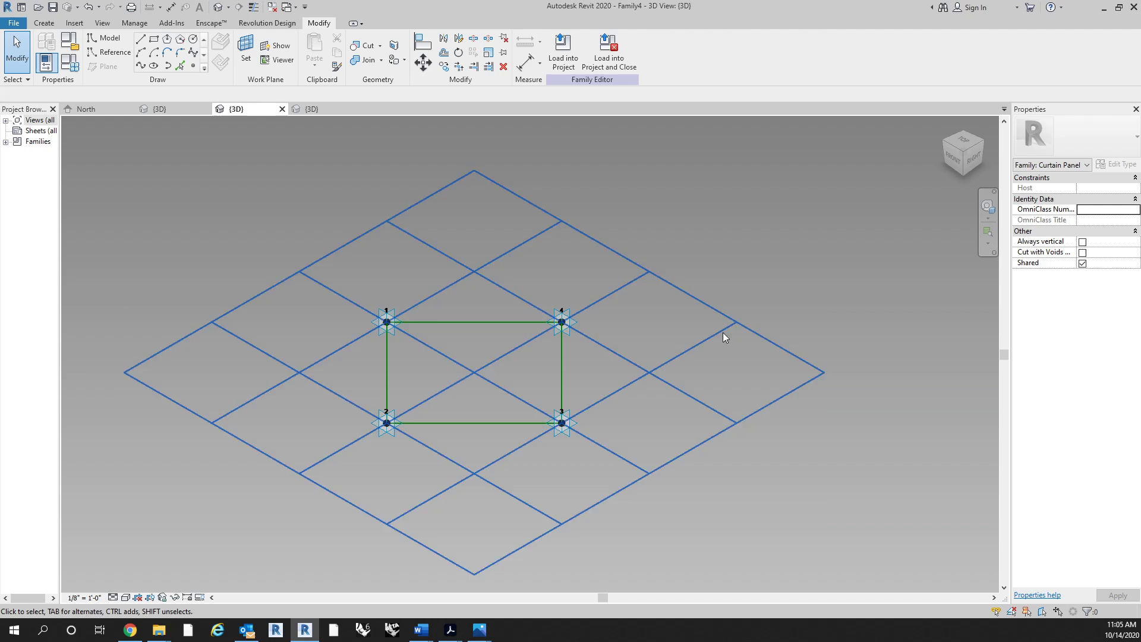
{"action": "left_click", "coordinate": [314, 108]}
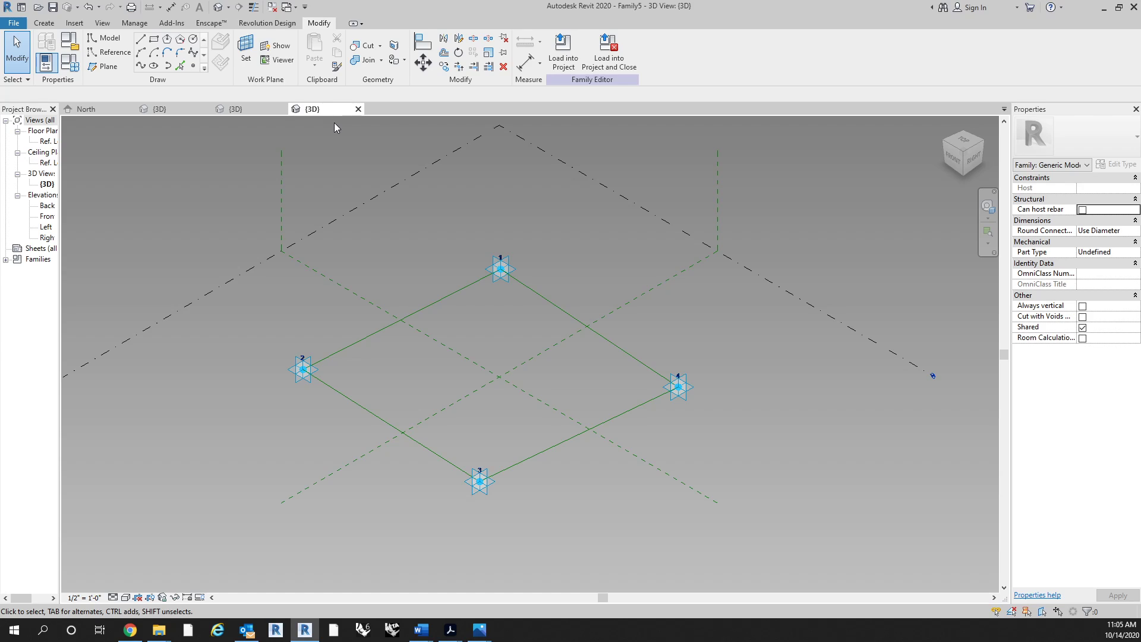
{"action": "middle_click_drag", "start_coordinate": [729, 380], "coordinate": [718, 402]}
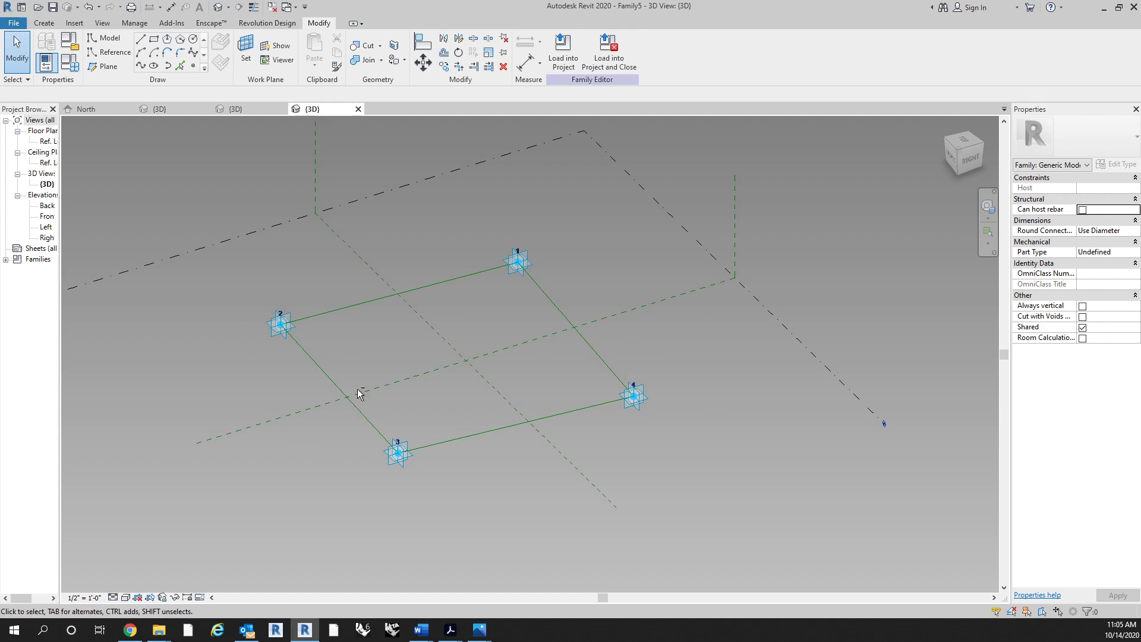
{"action": "middle_click_drag", "start_coordinate": [359, 392], "coordinate": [506, 220], "text": "shift"}
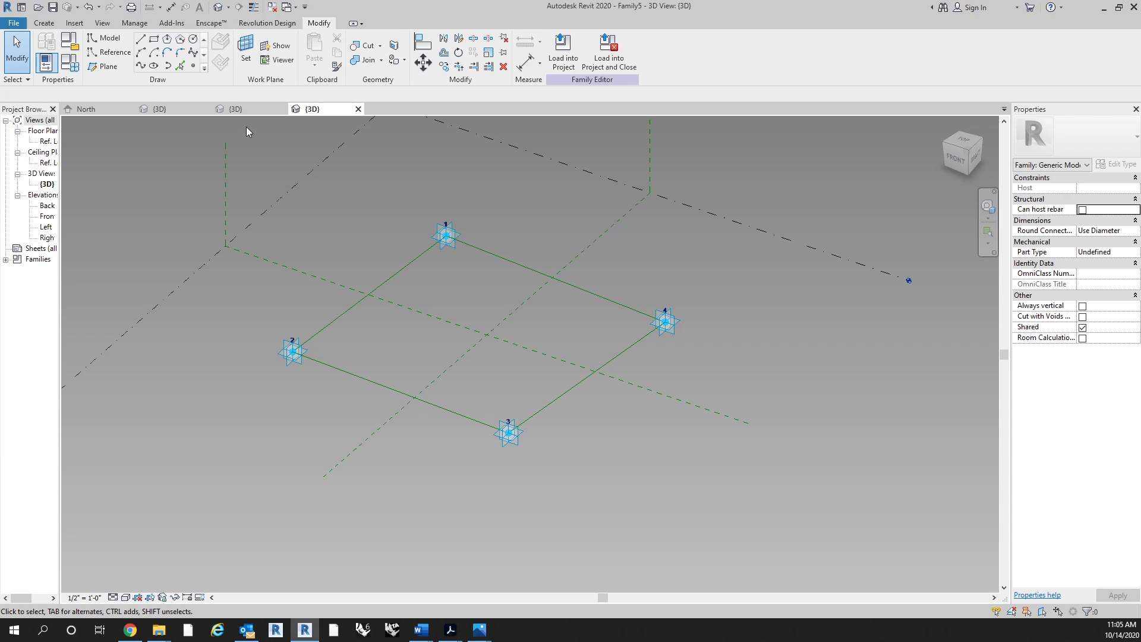
Set the work plane to adaptive point 1's horizontal plane and place a reference point on that adaptive point.
{"action": "left_click", "coordinate": [194, 65]}
{"action": "scroll", "coordinate": [463, 194], "scroll_direction": "up", "scroll_amount": 3}
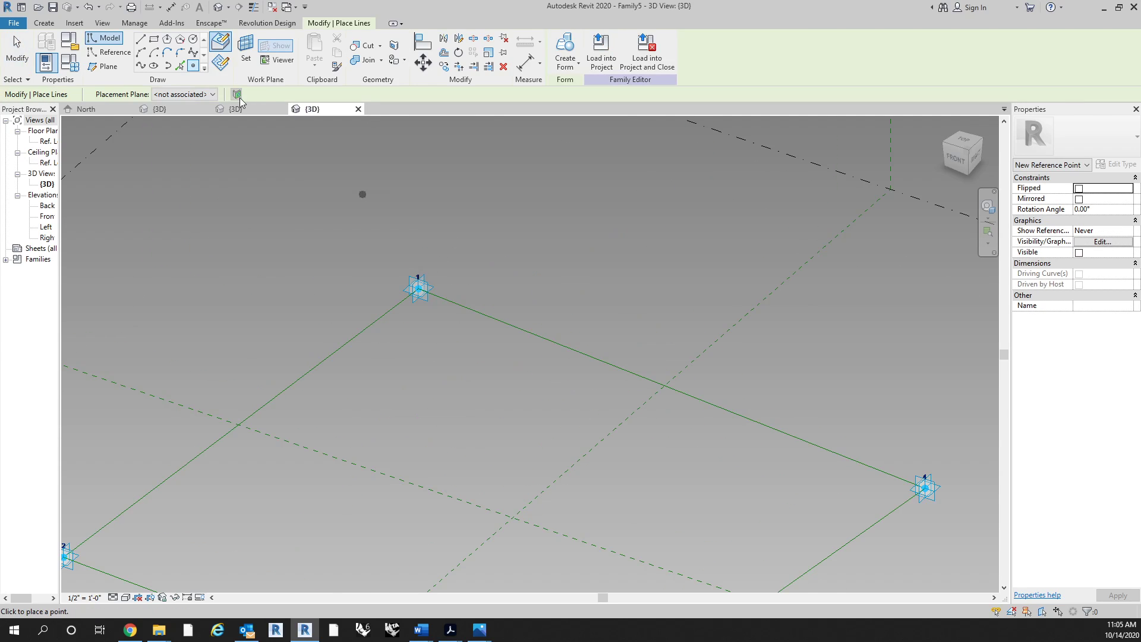
{"action": "left_click", "coordinate": [241, 59]}
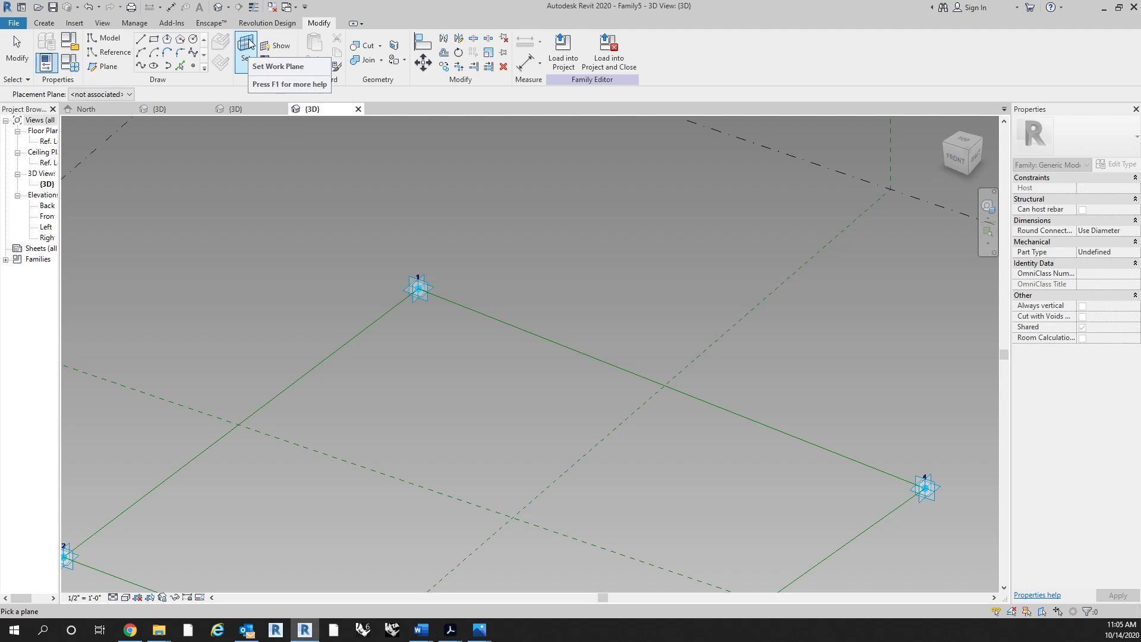
{"action": "left_click", "coordinate": [431, 286]}
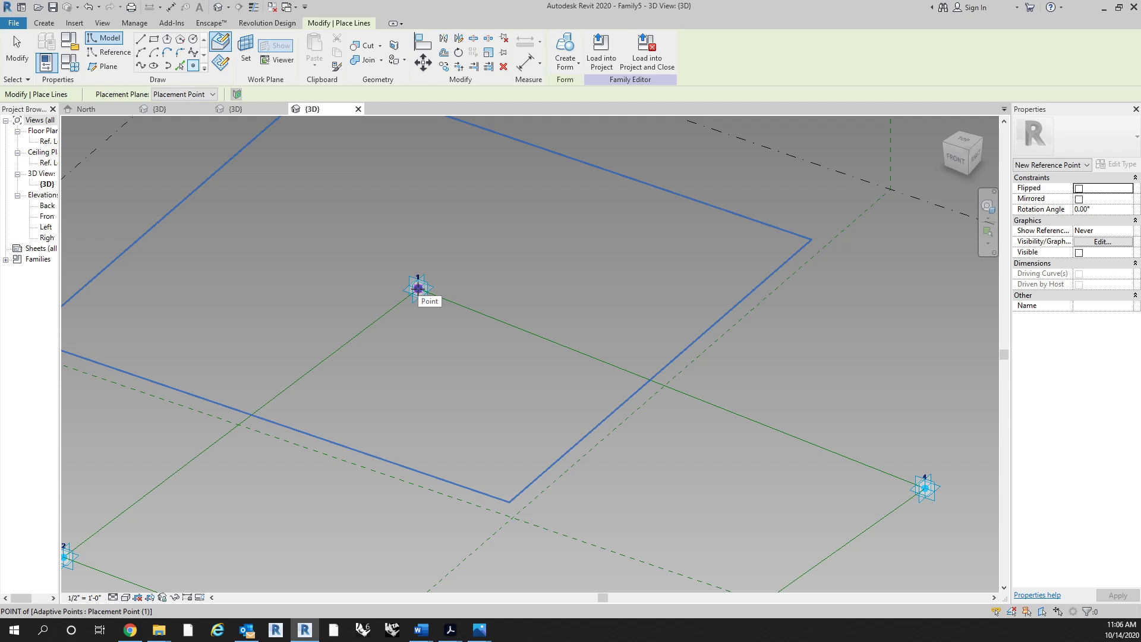
{"action": "scroll", "coordinate": [527, 251], "scroll_direction": "down", "scroll_amount": 3}
{"action": "key", "text": "Escape"}
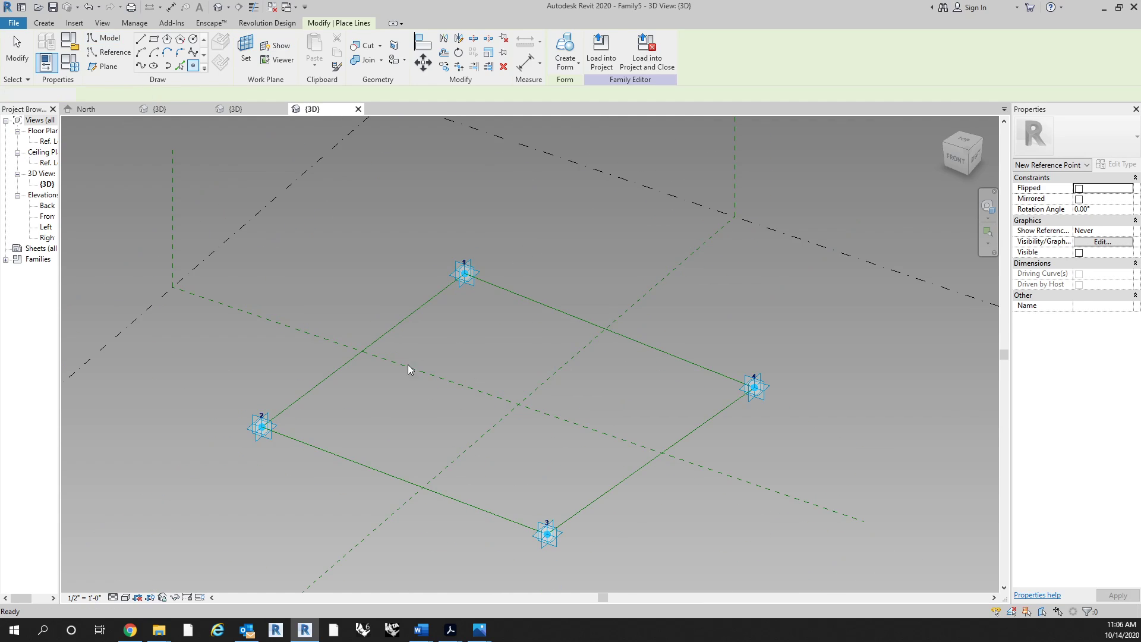
{"action": "key", "text": "Escape"}
Set the work plane on adaptive point 2.
{"action": "scroll", "coordinate": [223, 459], "scroll_direction": "up", "scroll_amount": 1}
{"action": "scroll", "coordinate": [280, 187], "scroll_direction": "down", "scroll_amount": 1}
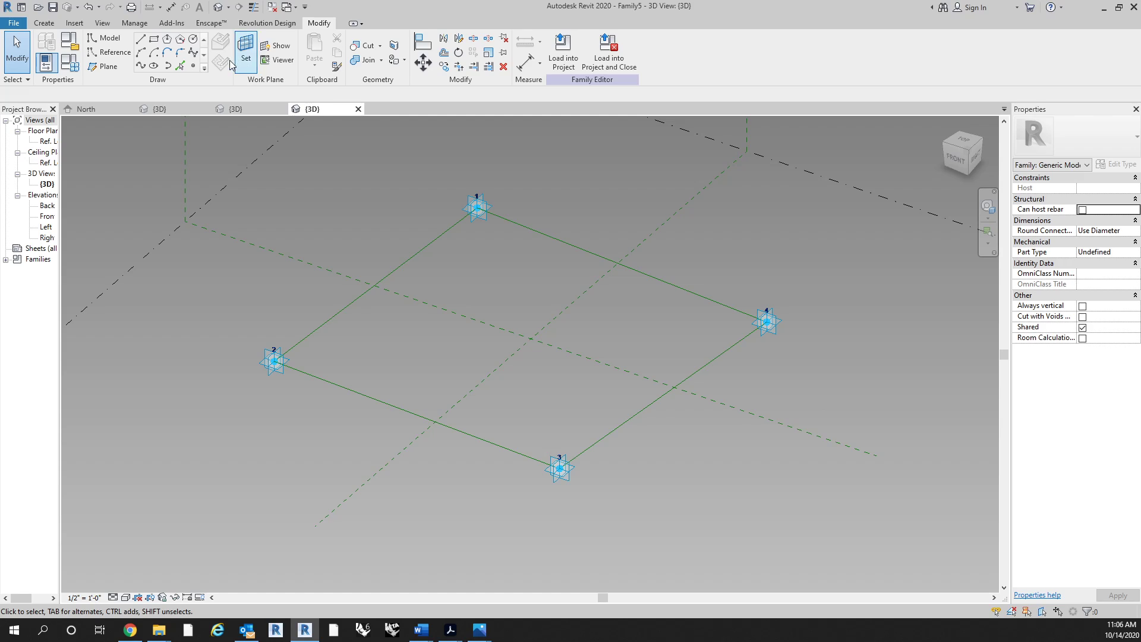
{"action": "left_click", "coordinate": [246, 52]}
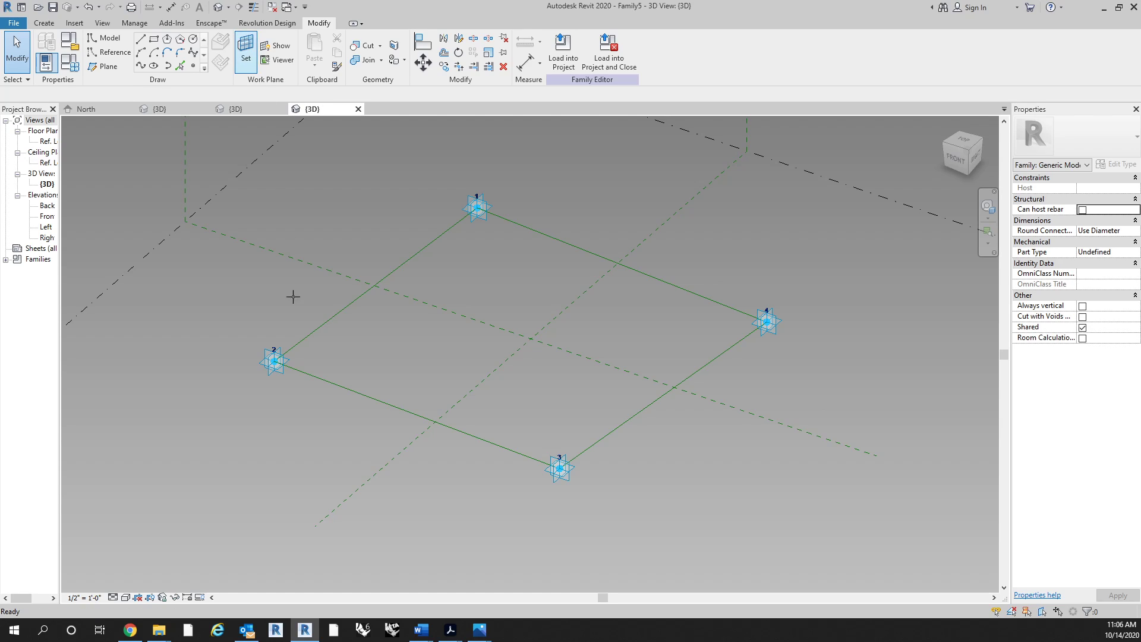
{"action": "left_click", "coordinate": [286, 360]}
{"action": "scroll", "coordinate": [487, 189], "scroll_direction": "up", "scroll_amount": 1}
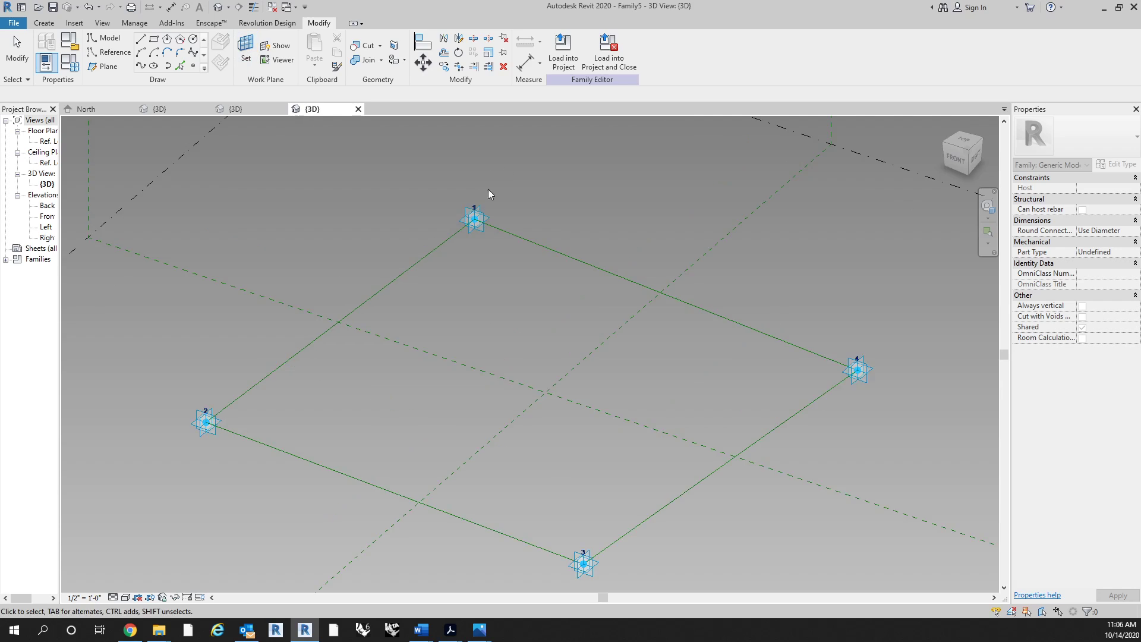
Select the reference point hosted on adaptive point 1, distinguishing it from the overlapping adaptive point and reference lines.
{"action": "middle_click_drag", "start_coordinate": [487, 189], "coordinate": [449, 230]}
{"action": "key", "text": "Tab"}
{"action": "key", "text": "Tab"}
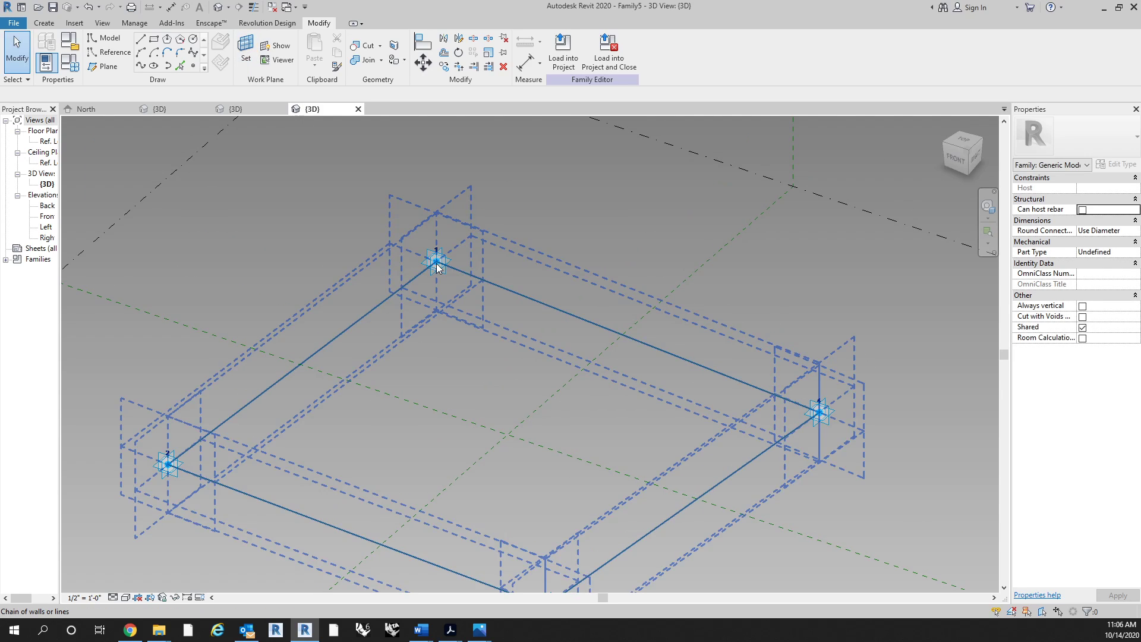
{"action": "key", "text": "Tab"}
{"action": "key", "text": "Tab"}
{"action": "key", "text": "Tab"}
{"action": "key", "text": "Tab"}
{"action": "key", "text": "Tab"}
{"action": "key", "text": "Tab"}
{"action": "key", "text": "Tab"}
{"action": "key", "text": "Tab"}
{"action": "scroll", "coordinate": [434, 263], "scroll_direction": "up", "scroll_amount": 3}
{"action": "key", "text": "Tab"}
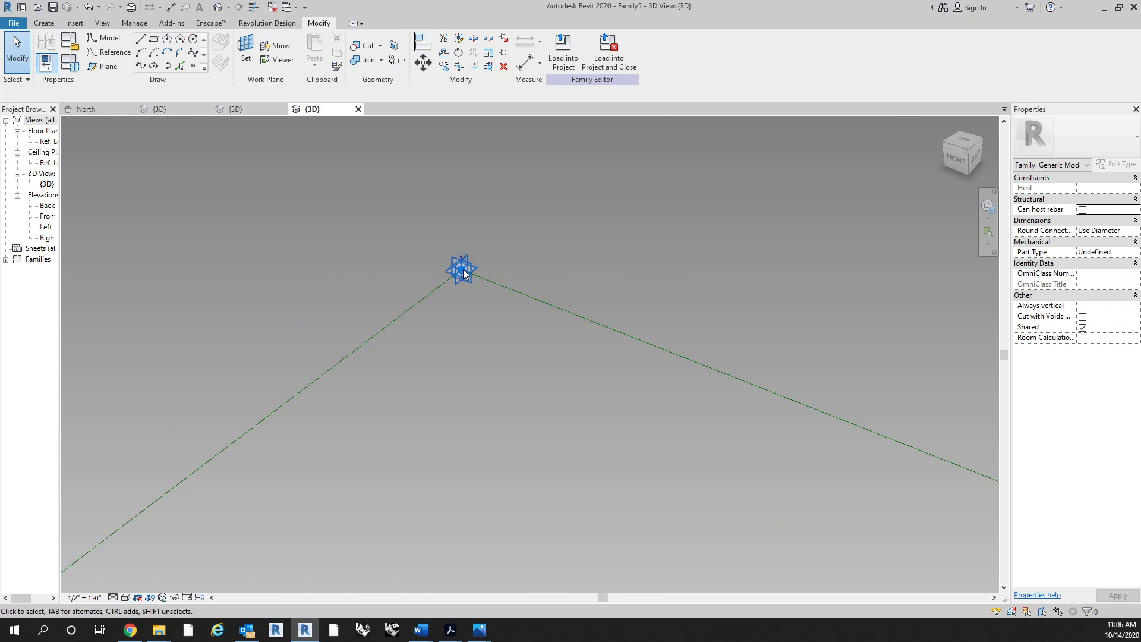
{"action": "key", "text": "Tab"}
{"action": "key", "text": "Tab"}
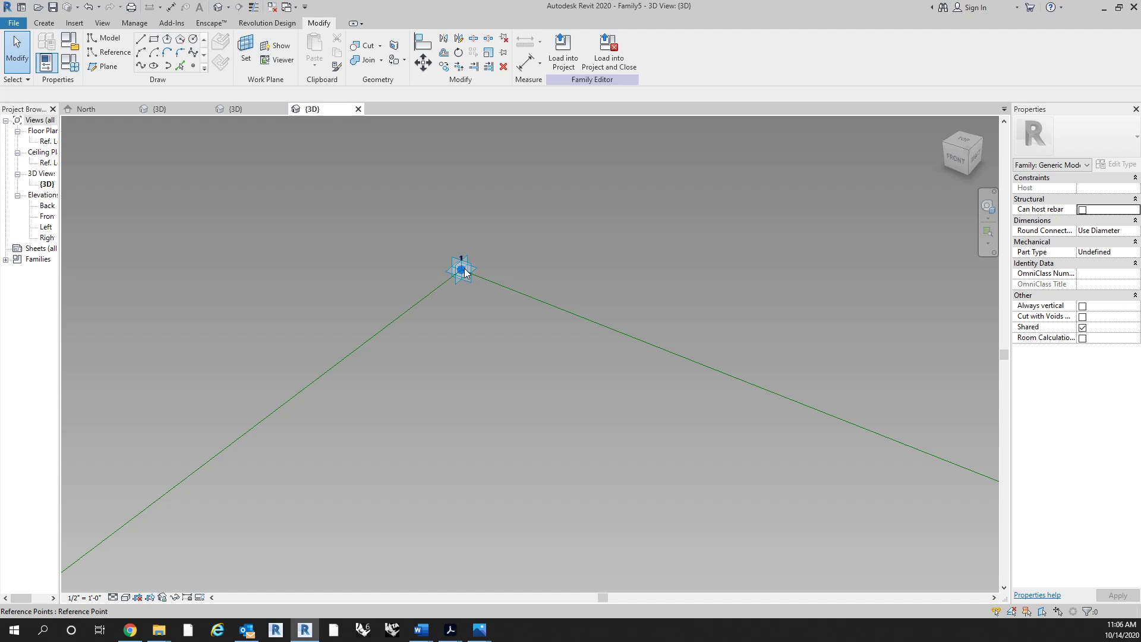
{"action": "left_click", "coordinate": [463, 271]}
{"action": "middle_click_drag", "start_coordinate": [524, 255], "coordinate": [465, 252]}
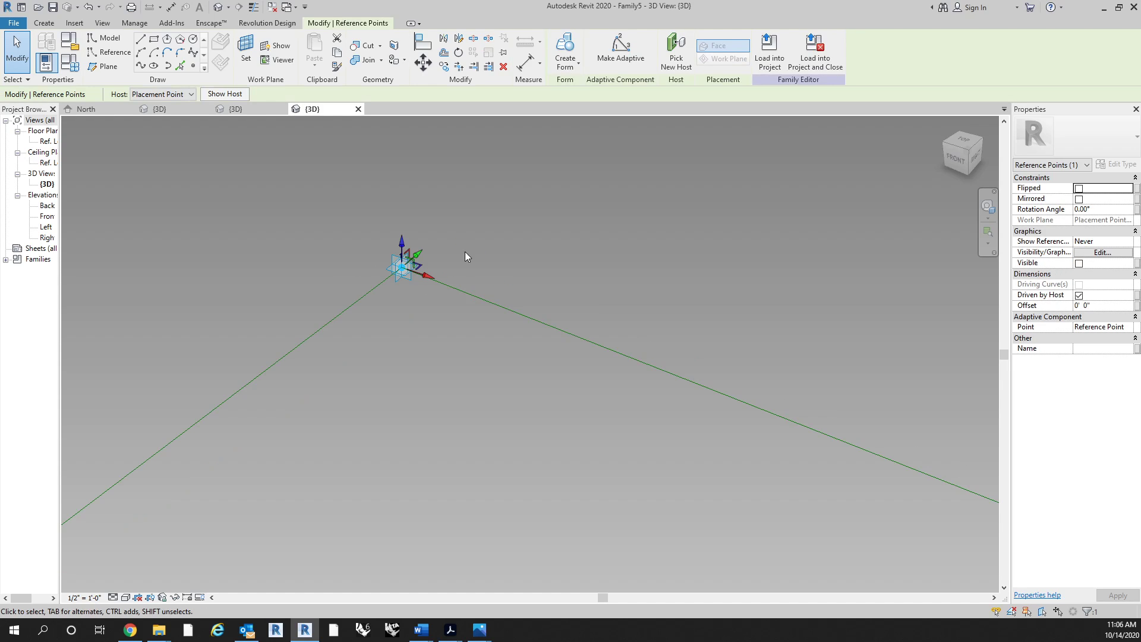
{"action": "left_click", "coordinate": [409, 282]}
{"action": "left_click", "coordinate": [409, 278]}
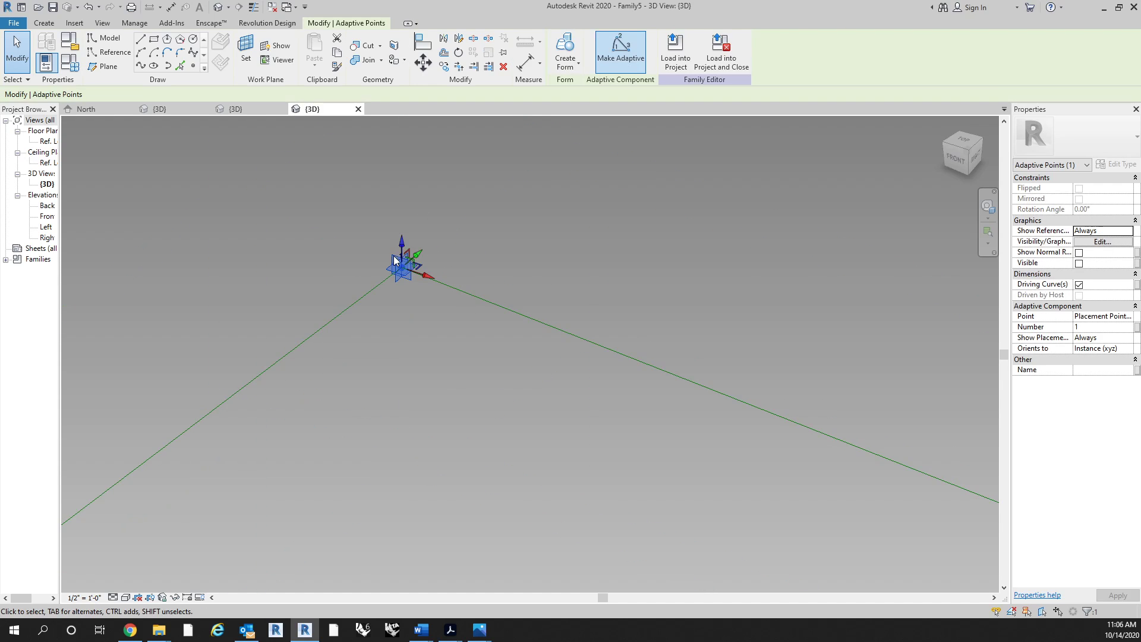
{"action": "left_click", "coordinate": [429, 314]}
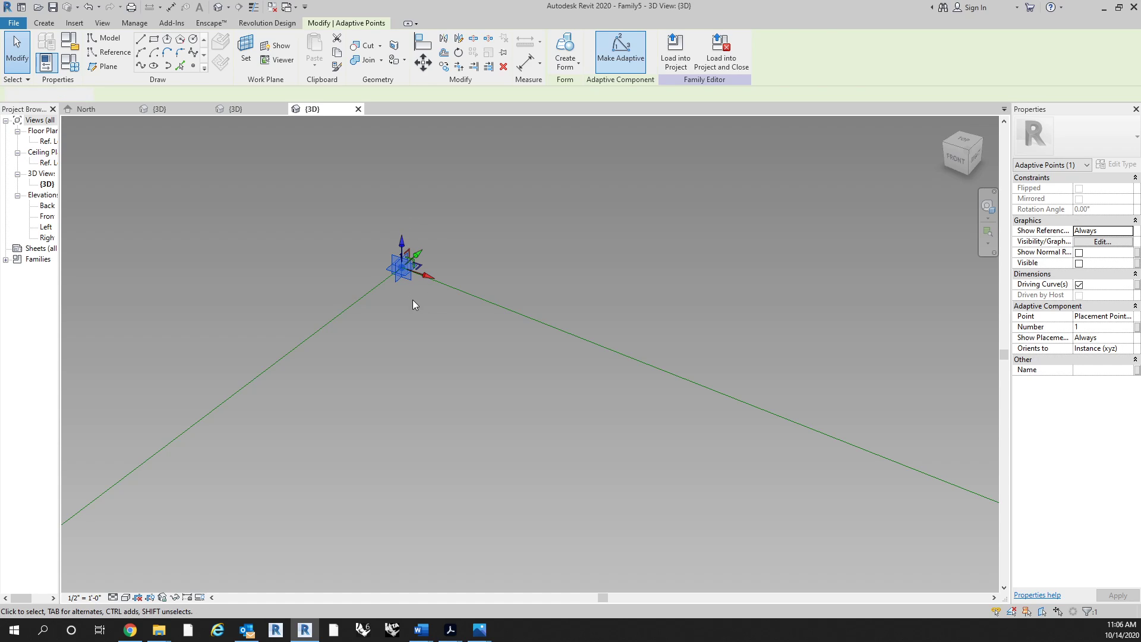
{"action": "left_click", "coordinate": [405, 268]}
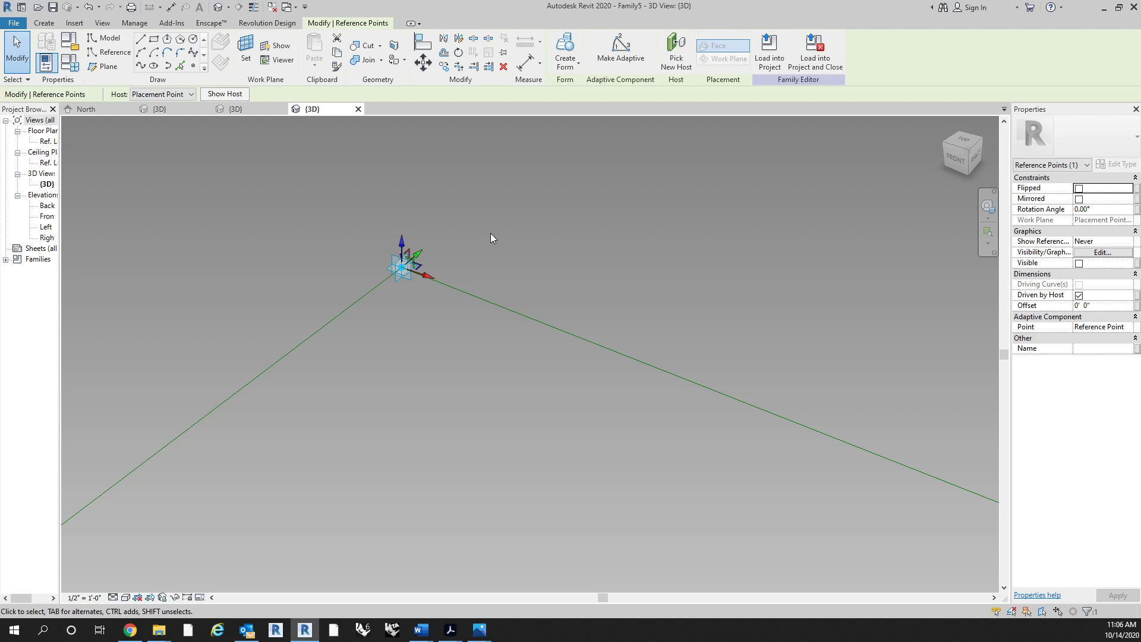
Set the offset of the reference point hosted on adaptive point 1 to 2'.
{"action": "left_click", "coordinate": [1118, 317]}
{"action": "left_click", "coordinate": [1117, 317]}
{"action": "left_click", "coordinate": [1108, 305]}
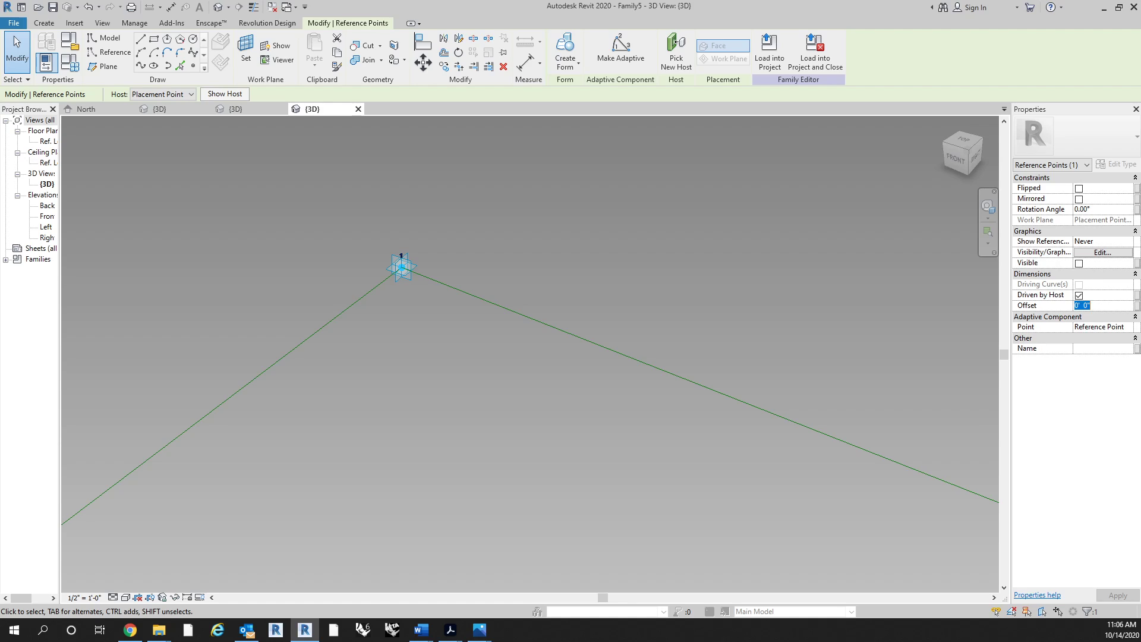
{"action": "type", "text": "2"}
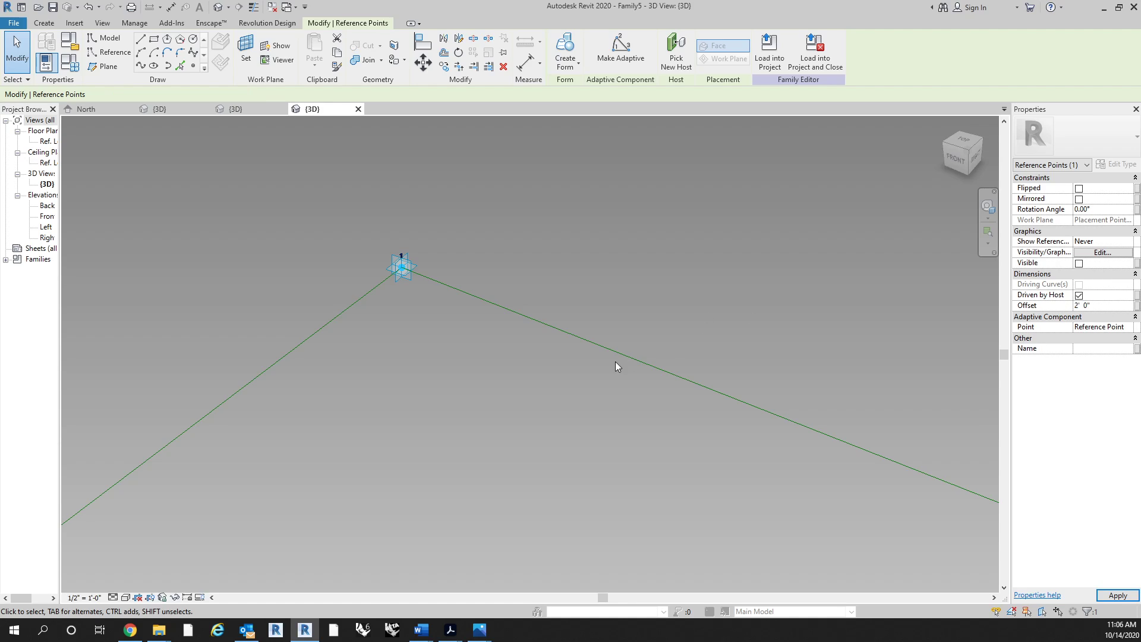
{"action": "scroll", "coordinate": [560, 386], "scroll_direction": "down", "scroll_amount": 2}
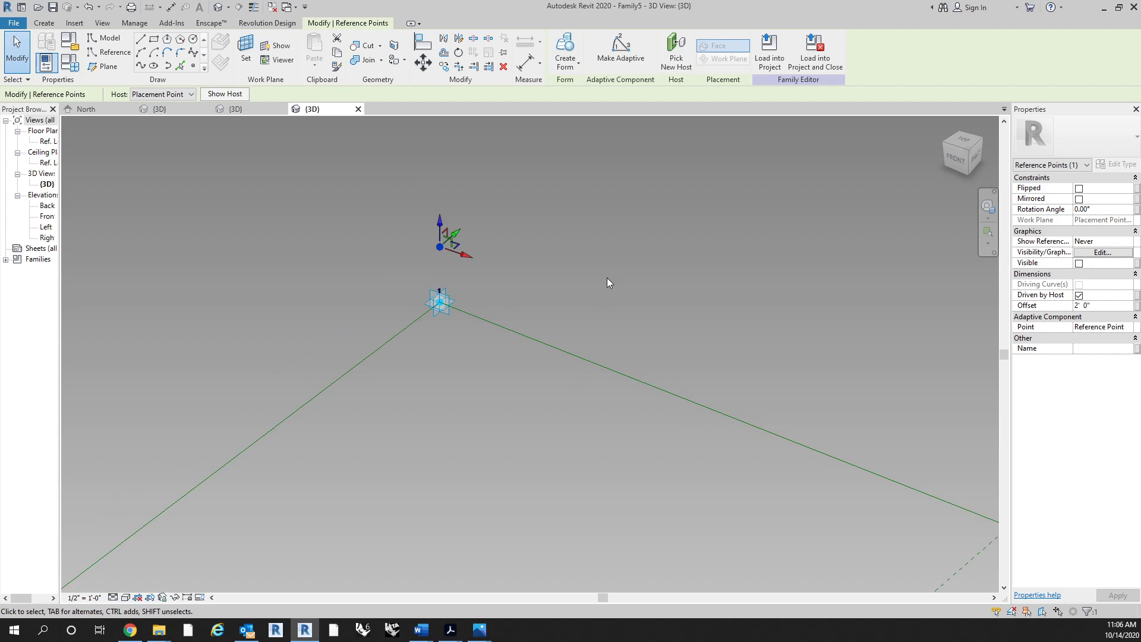
{"action": "left_click", "coordinate": [592, 304]}
{"action": "scroll", "coordinate": [592, 305], "scroll_direction": "down", "scroll_amount": 1}
{"action": "middle_click_drag", "start_coordinate": [550, 429], "coordinate": [501, 295], "text": "shift"}
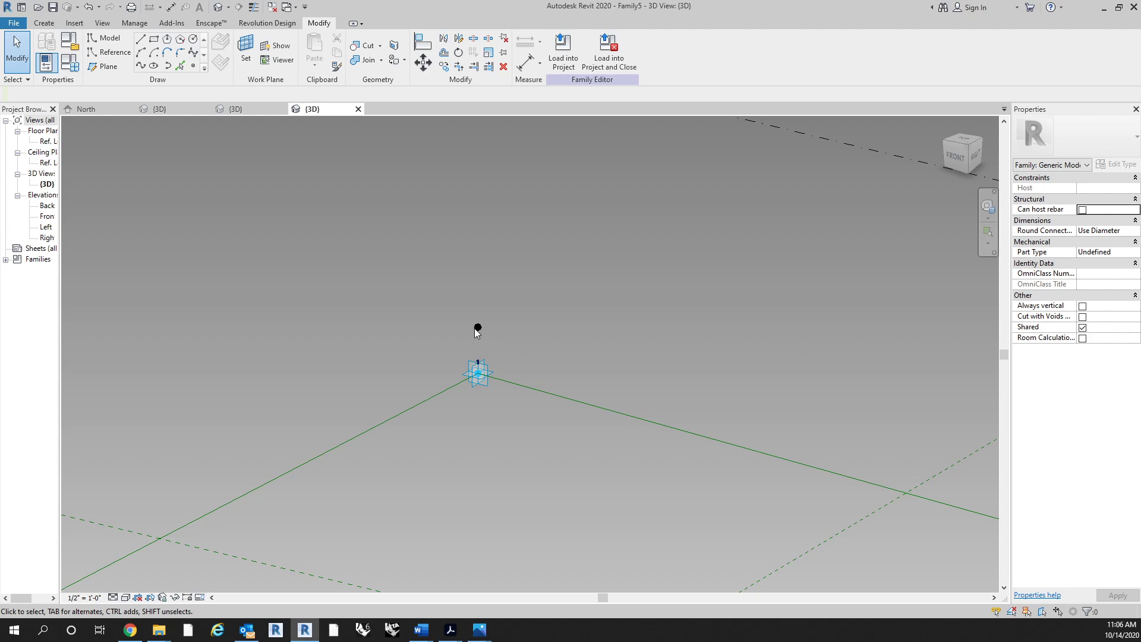
Test the reference point's offset from adaptive point 1 at -2', and return it to 2'.
{"action": "left_click", "coordinate": [483, 287]}
{"action": "scroll", "coordinate": [493, 303], "scroll_direction": "down", "scroll_amount": 5}
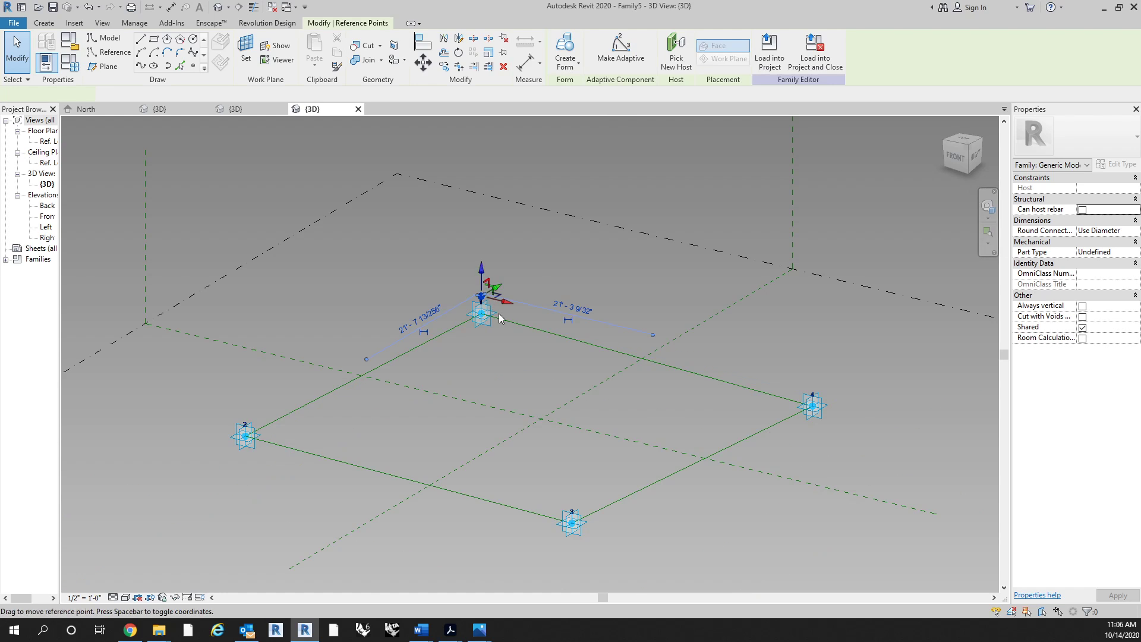
{"action": "middle_click_drag", "start_coordinate": [563, 438], "coordinate": [569, 416], "text": "shift"}
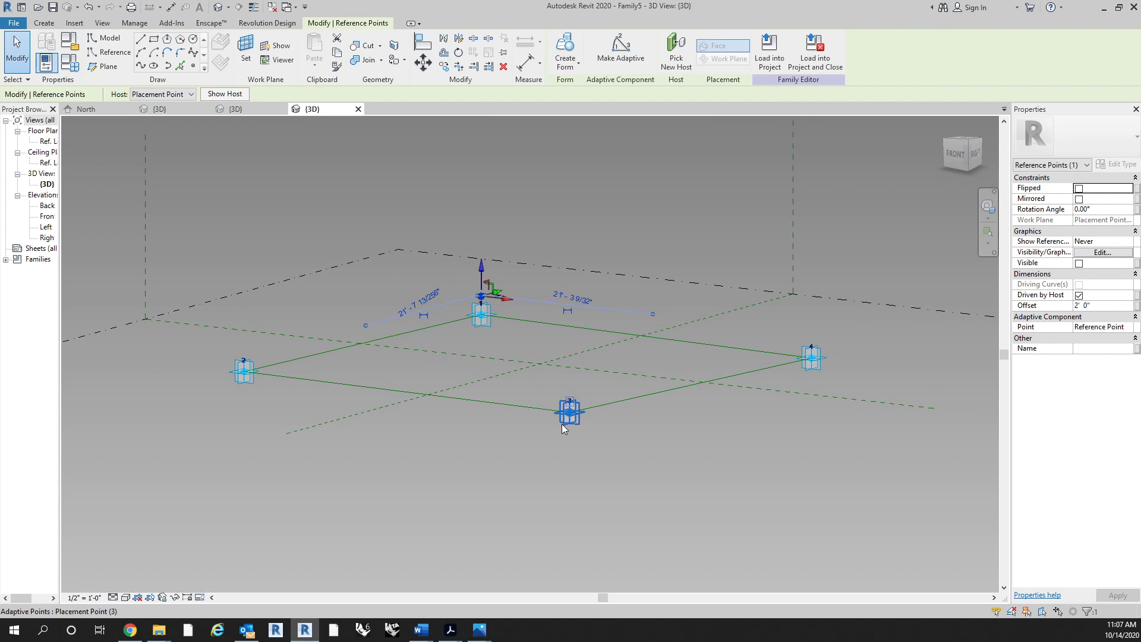
{"action": "left_click", "coordinate": [1109, 306]}
{"action": "type", "text": "-2"}
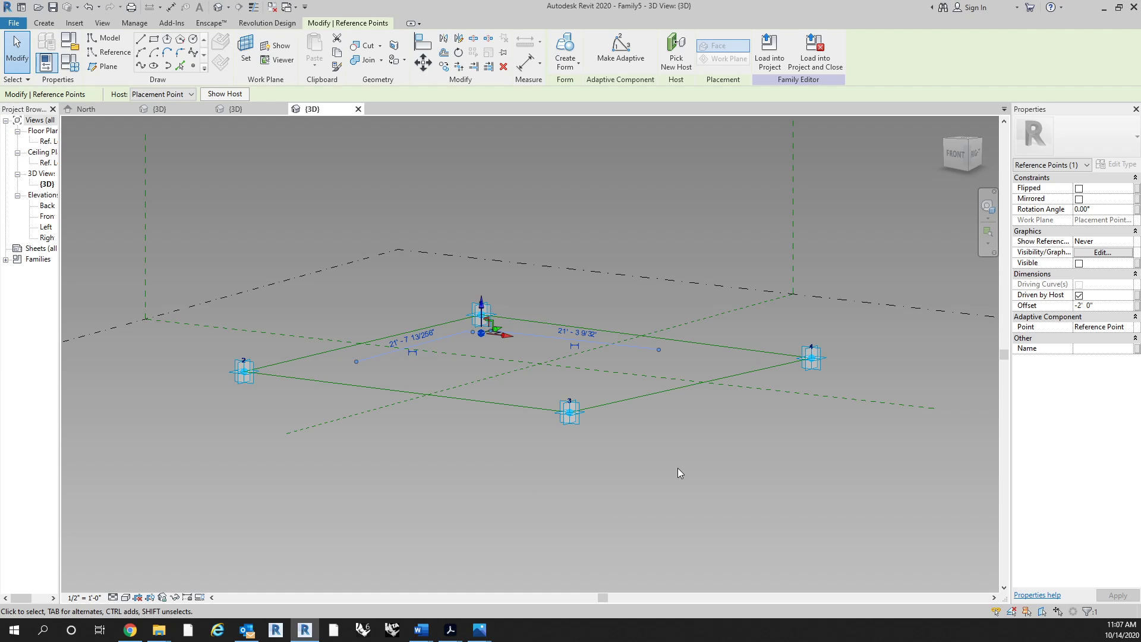
{"action": "left_click", "coordinate": [1099, 305]}
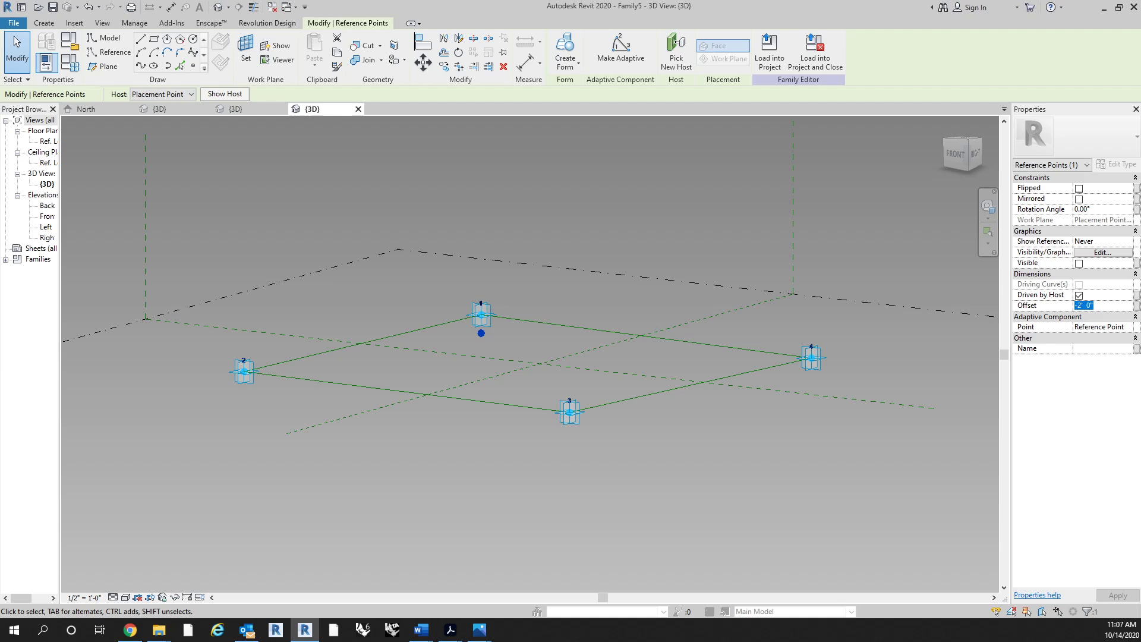
{"action": "type", "text": "2"}
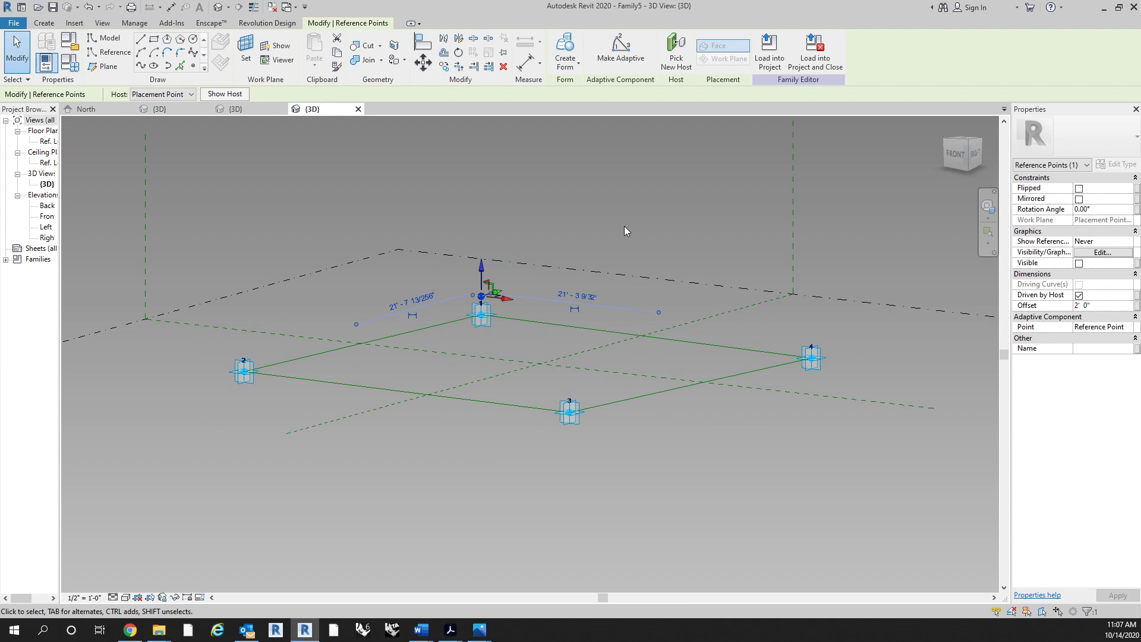
Set the offset of adaptive point 1's hosted reference point to 5'.
{"action": "left_click", "coordinate": [1099, 305]}
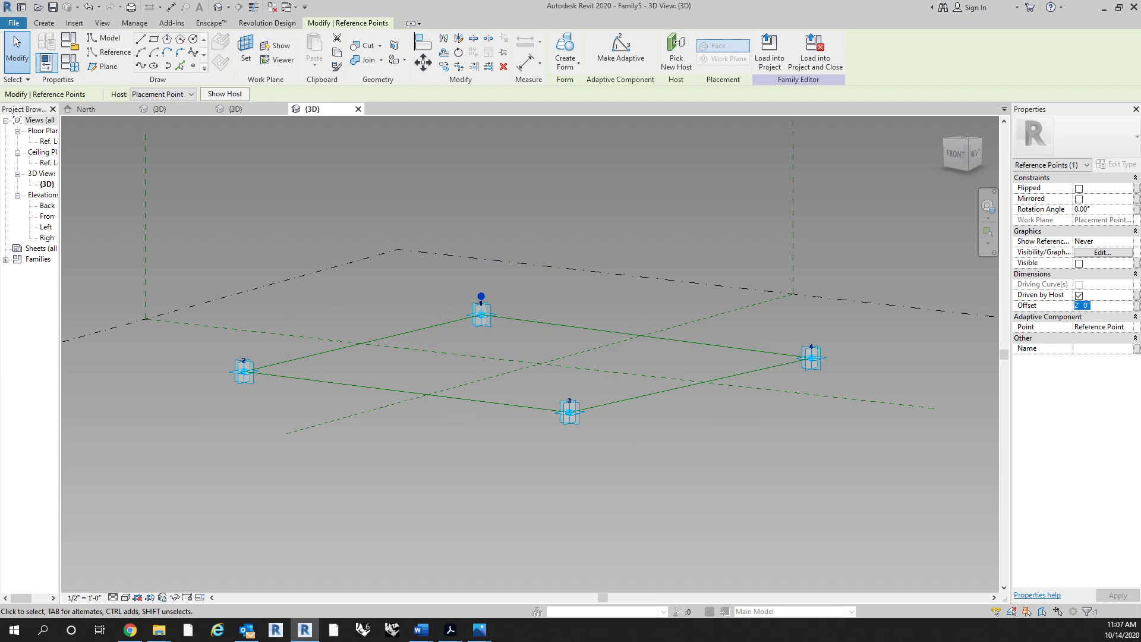
{"action": "type", "text": "5"}
{"action": "middle_click_drag", "start_coordinate": [700, 421], "coordinate": [668, 444], "text": "shift"}
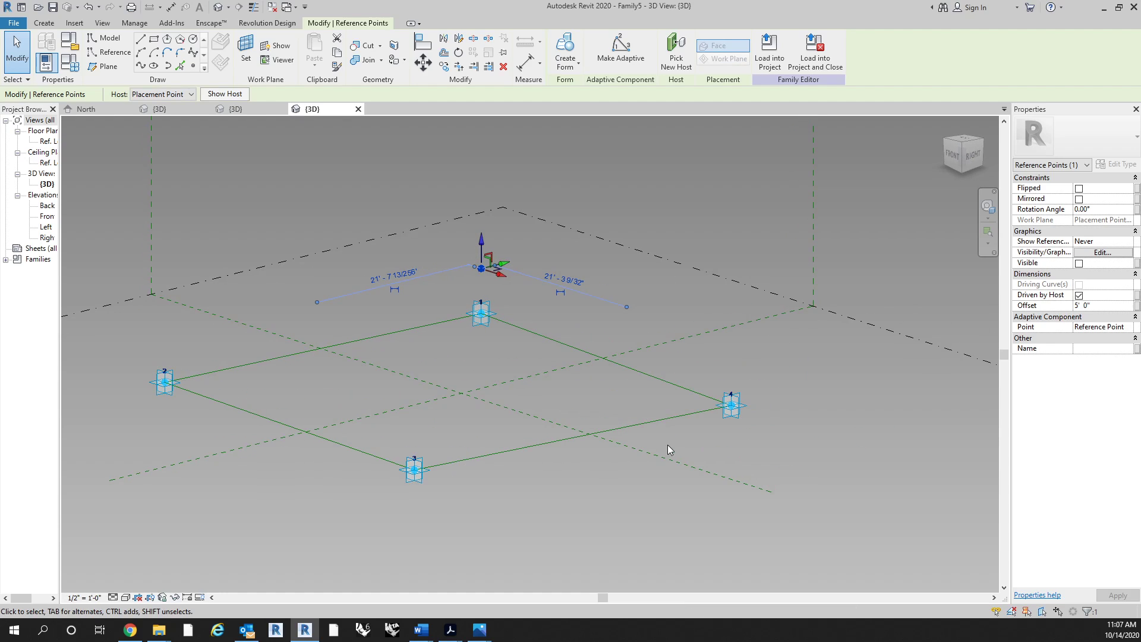
Associate the reference point's offset with a new family type parameter named "Offset", grouped under Dimensions.
{"action": "left_click", "coordinate": [1136, 307]}
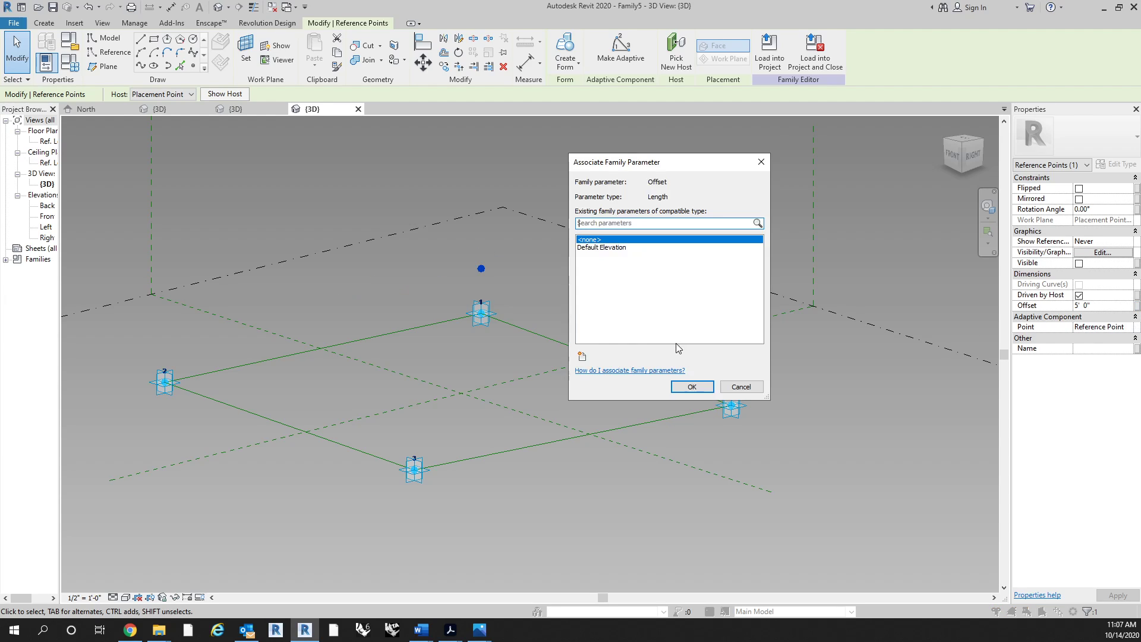
{"action": "left_click", "coordinate": [581, 356]}
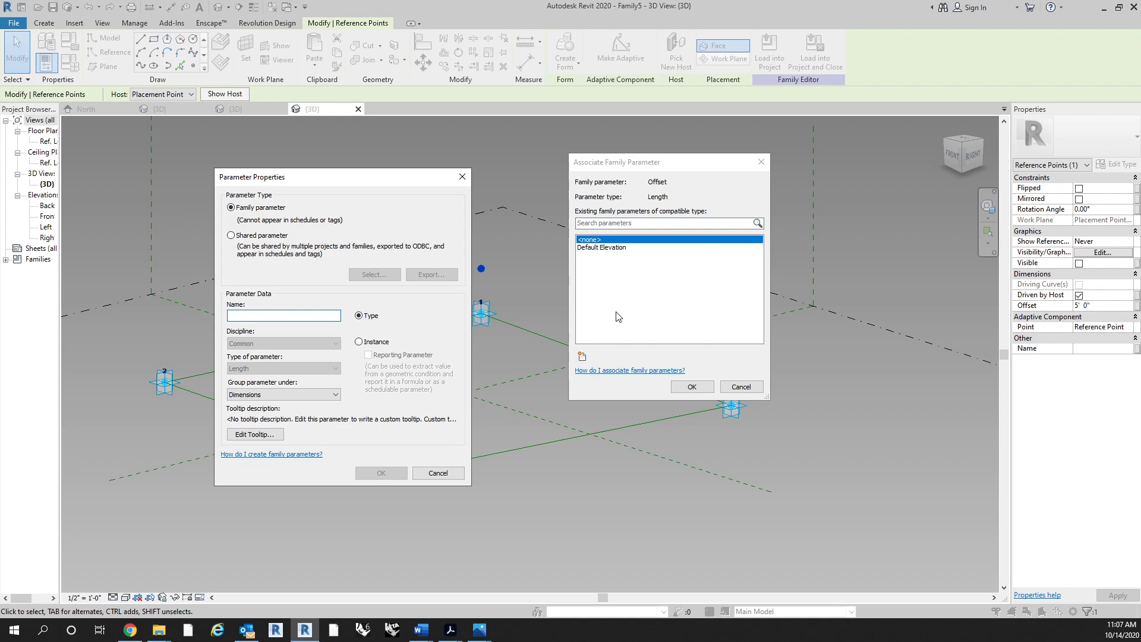
{"action": "type", "text": "Offset"}
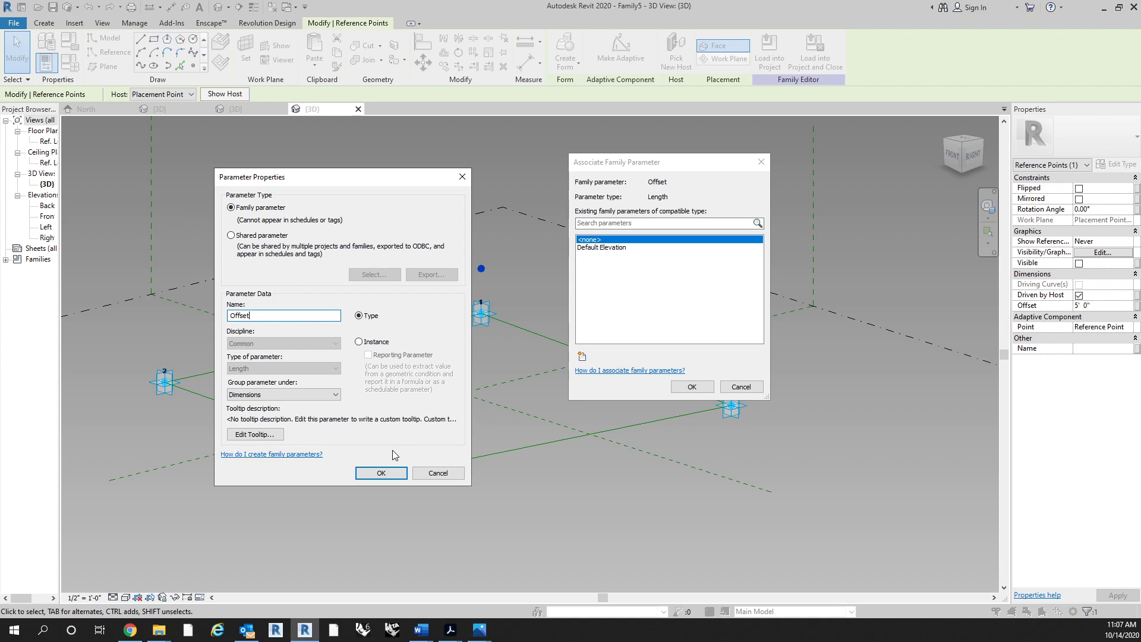
{"action": "left_click", "coordinate": [381, 473]}
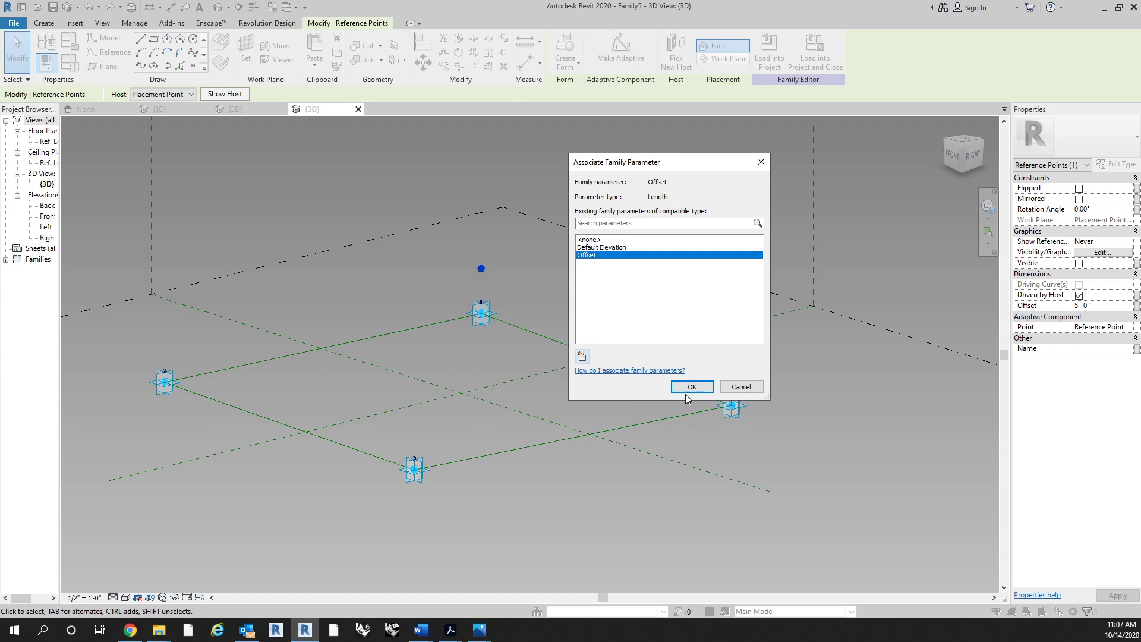
{"action": "left_click", "coordinate": [692, 387]}
{"action": "left_click", "coordinate": [364, 461]}
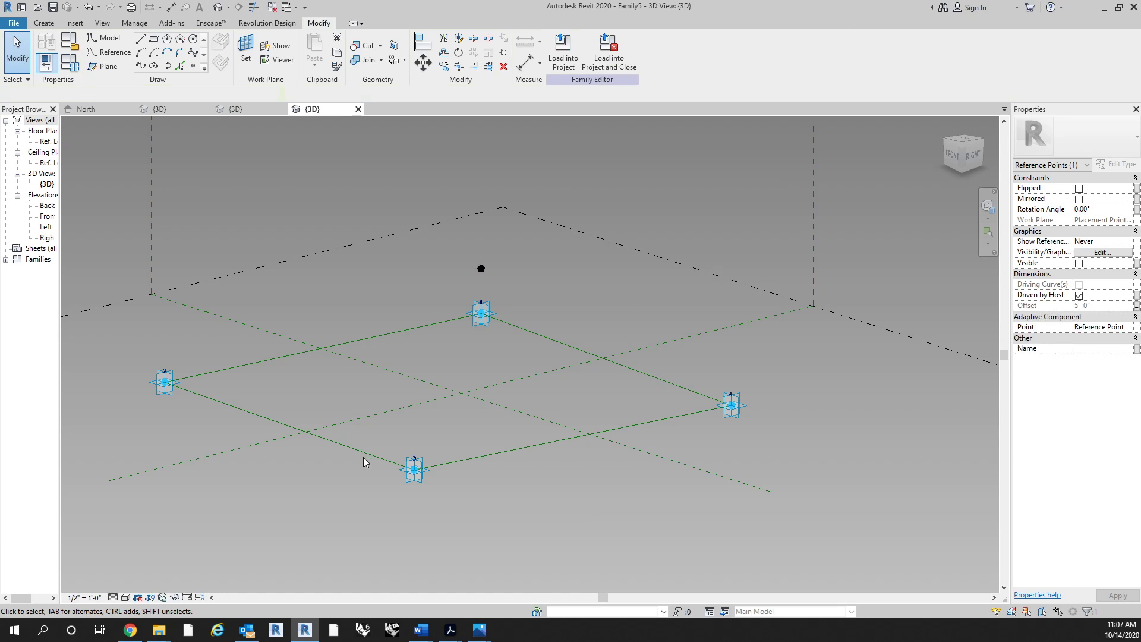
Set the work plane to adaptive point 2's horizontal plane and place a reference point on that adaptive point.
{"action": "middle_click_drag", "start_coordinate": [364, 461], "coordinate": [600, 354]}
{"action": "middle_click_drag", "start_coordinate": [590, 429], "coordinate": [582, 444], "text": "shift"}
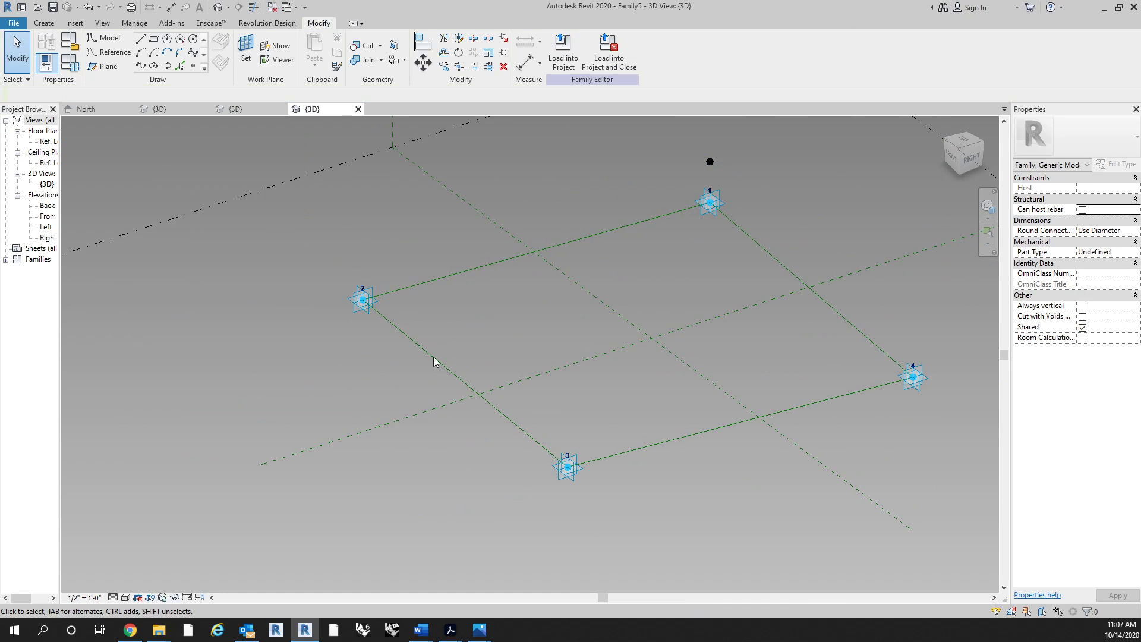
{"action": "left_click", "coordinate": [244, 47]}
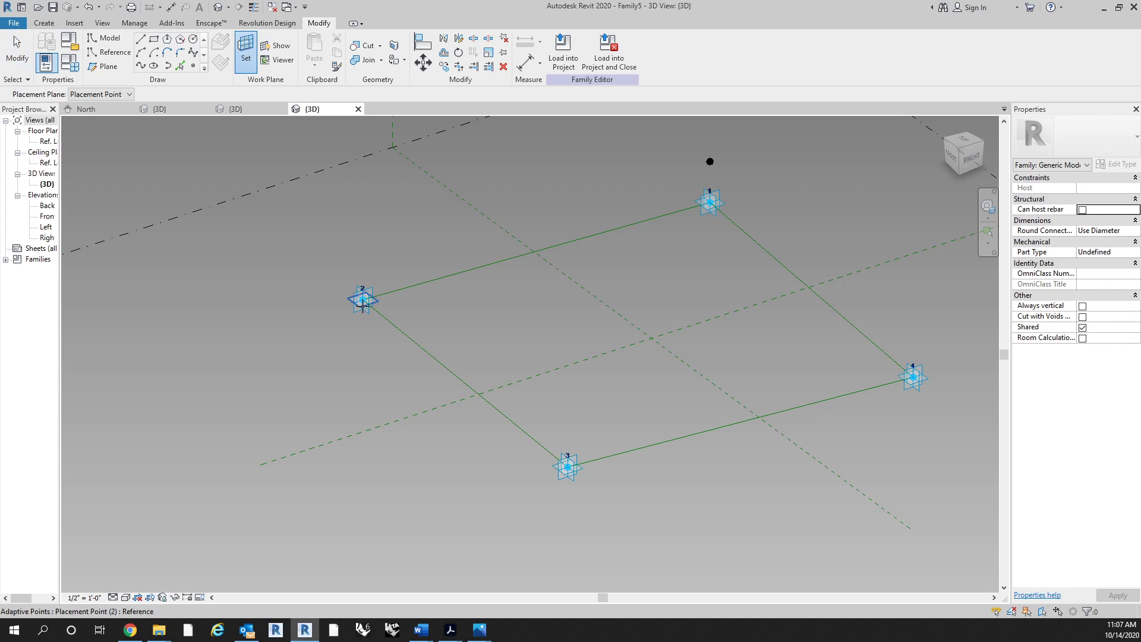
{"action": "left_click", "coordinate": [376, 303]}
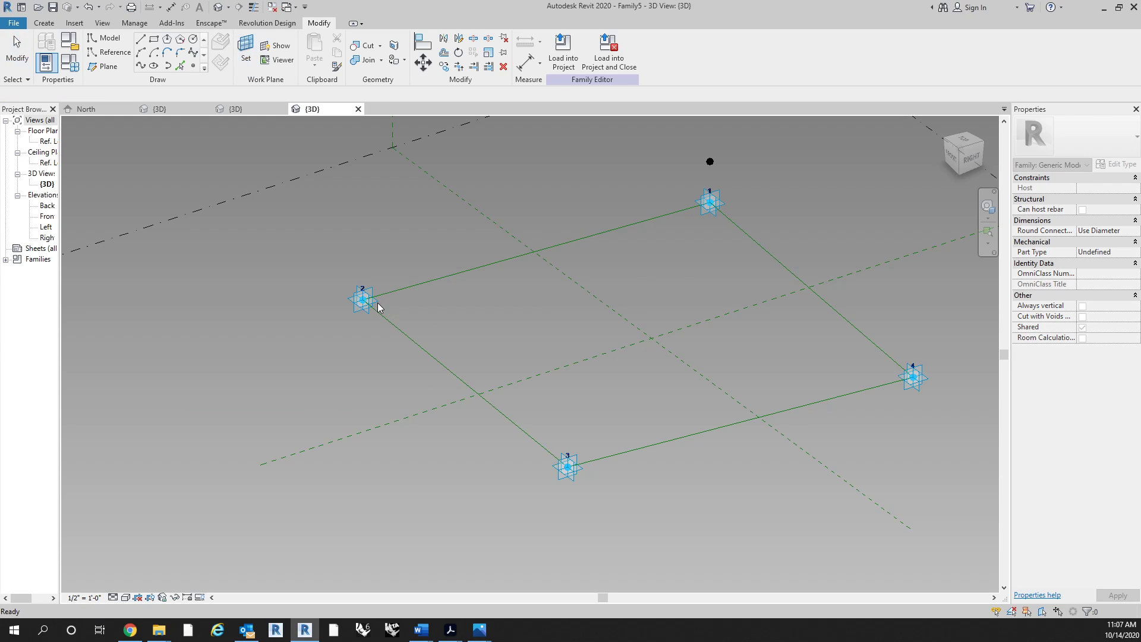
{"action": "left_click", "coordinate": [193, 65]}
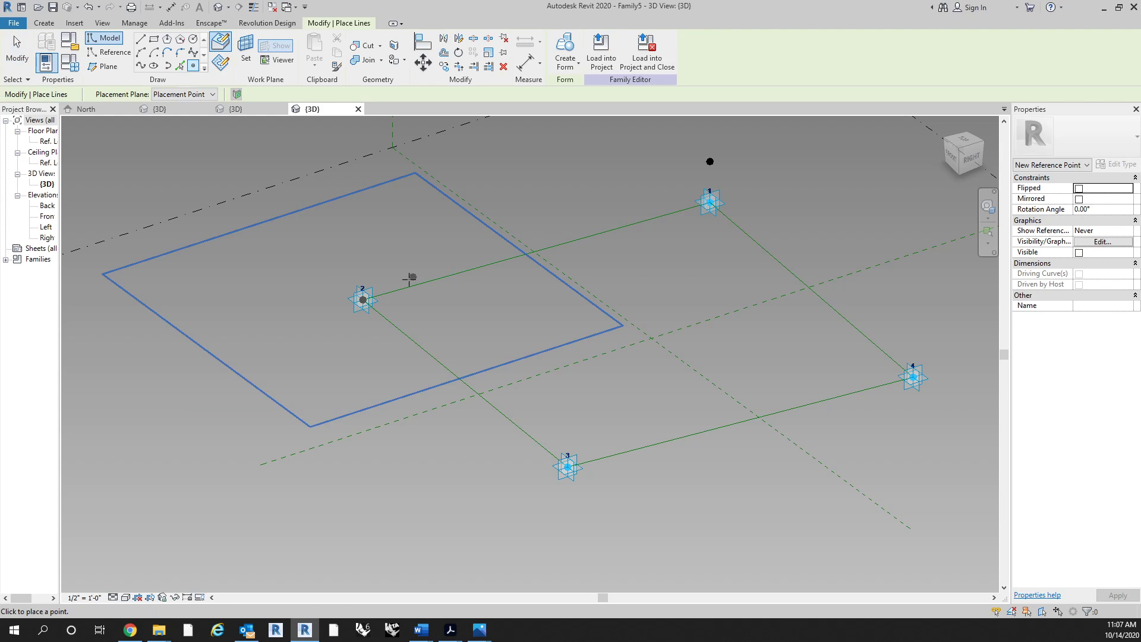
{"action": "key", "text": "Escape"}
{"action": "left_click", "coordinate": [362, 302]}
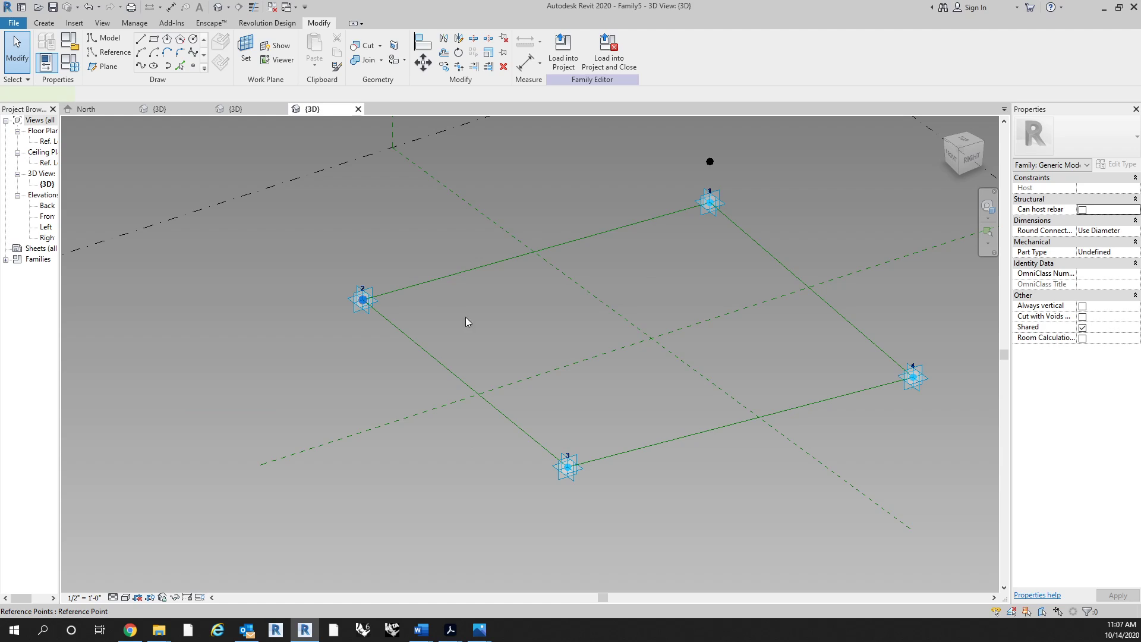
Associate the offset of the reference point hosted on adaptive point 2 with the existing Offset family parameter.
{"action": "middle_click_drag", "start_coordinate": [527, 326], "coordinate": [470, 326]}
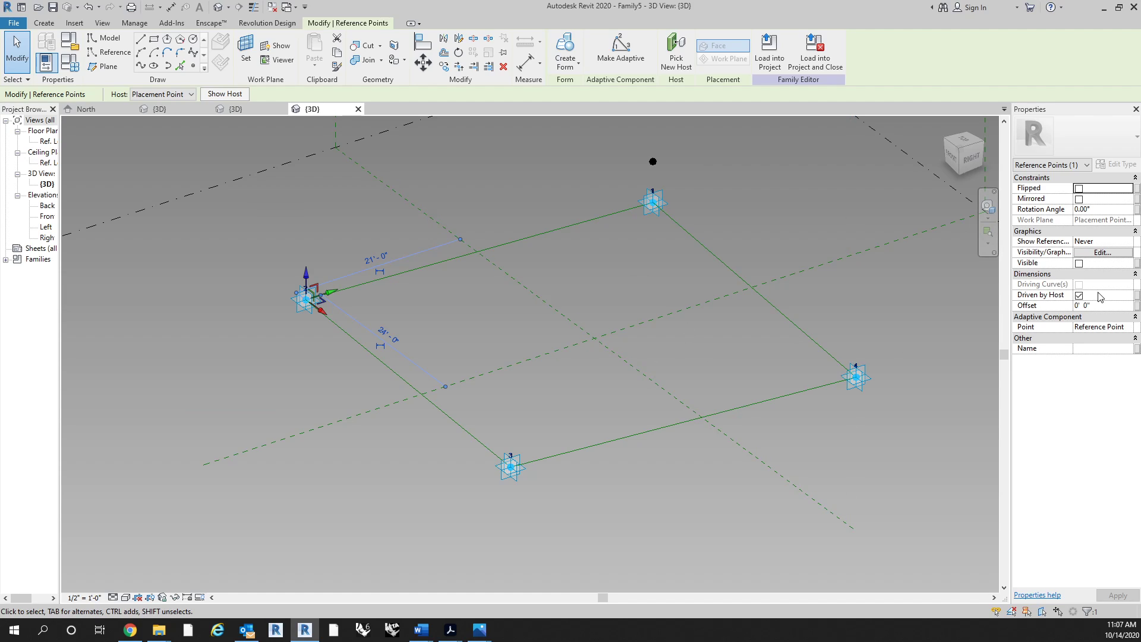
{"action": "left_click", "coordinate": [1136, 308]}
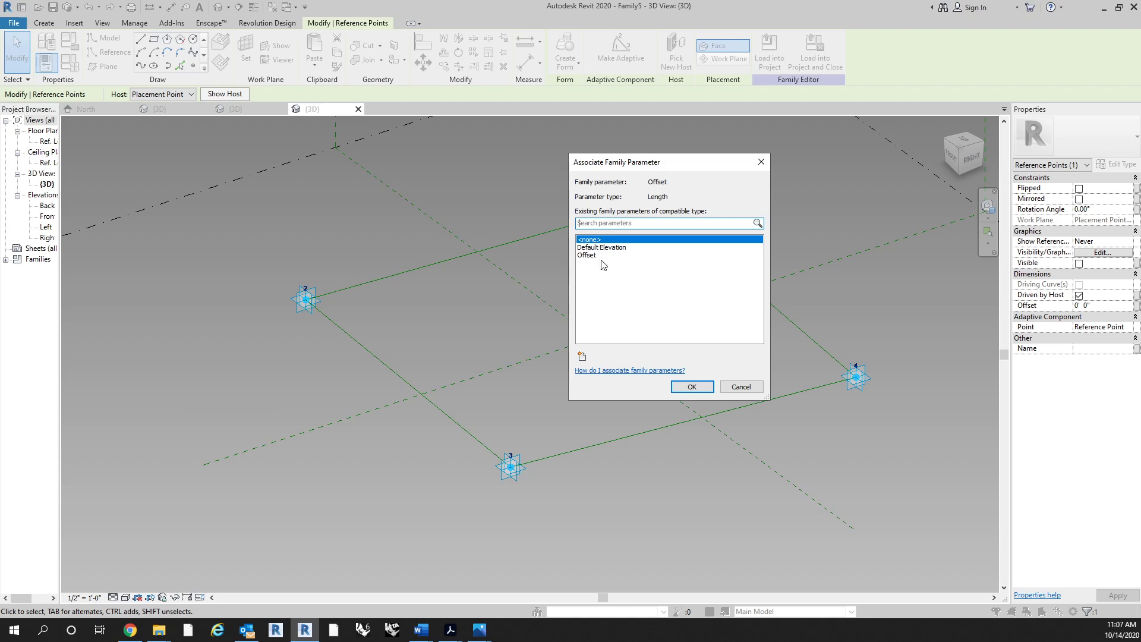
{"action": "left_click", "coordinate": [597, 255]}
{"action": "left_click", "coordinate": [690, 386]}
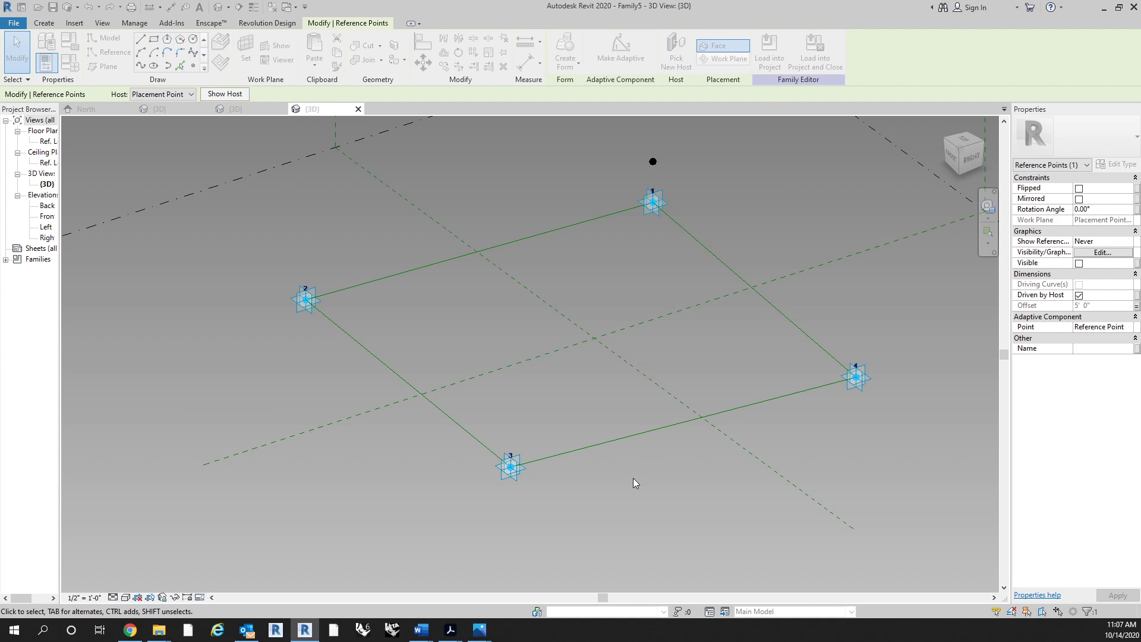
{"action": "middle_click_drag", "start_coordinate": [629, 384], "coordinate": [581, 239]}
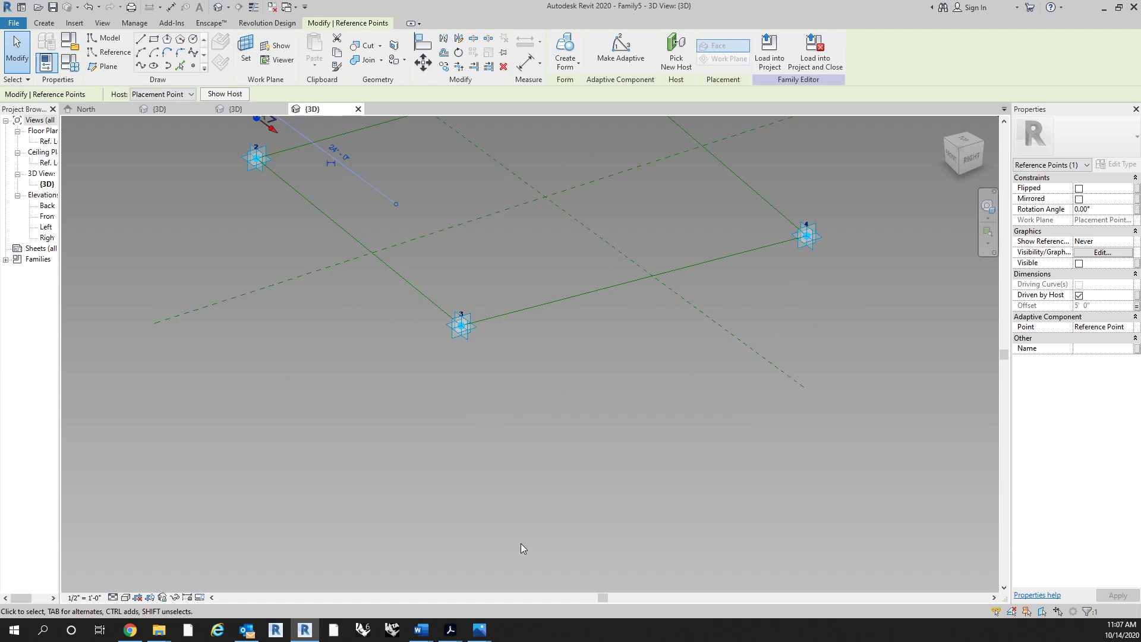
{"action": "scroll", "coordinate": [537, 417], "scroll_direction": "down", "scroll_amount": 2}
{"action": "middle_click_drag", "start_coordinate": [559, 400], "coordinate": [543, 427]}
{"action": "left_click", "coordinate": [544, 426]}
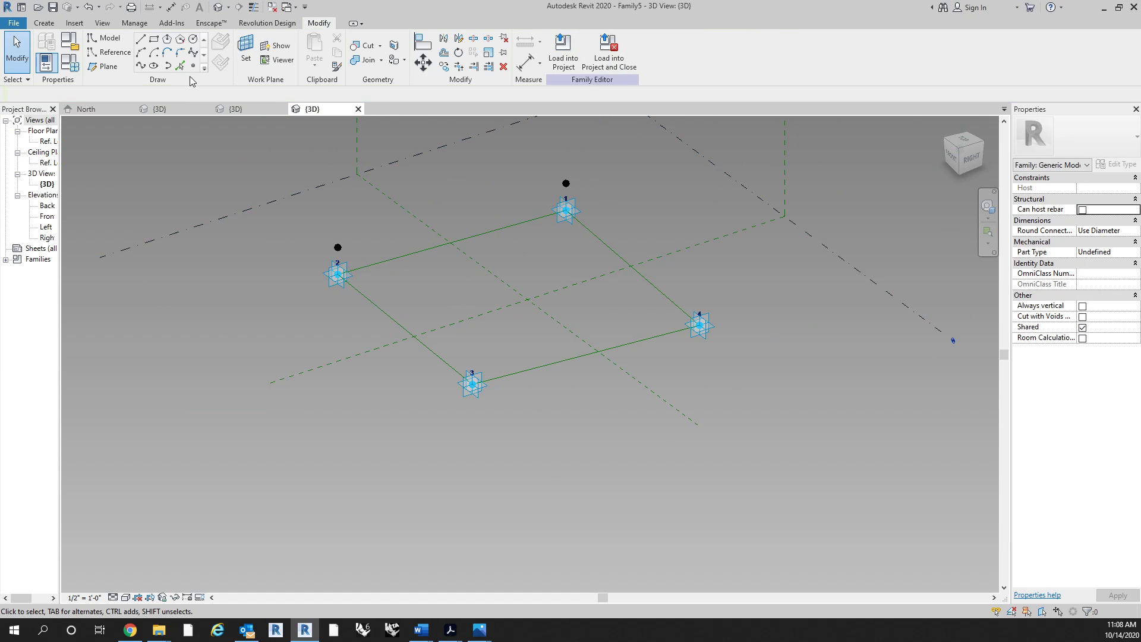
Set the work plane to adaptive point 3's horizontal plane and place a reference point on that adaptive point.
{"action": "left_click", "coordinate": [245, 52]}
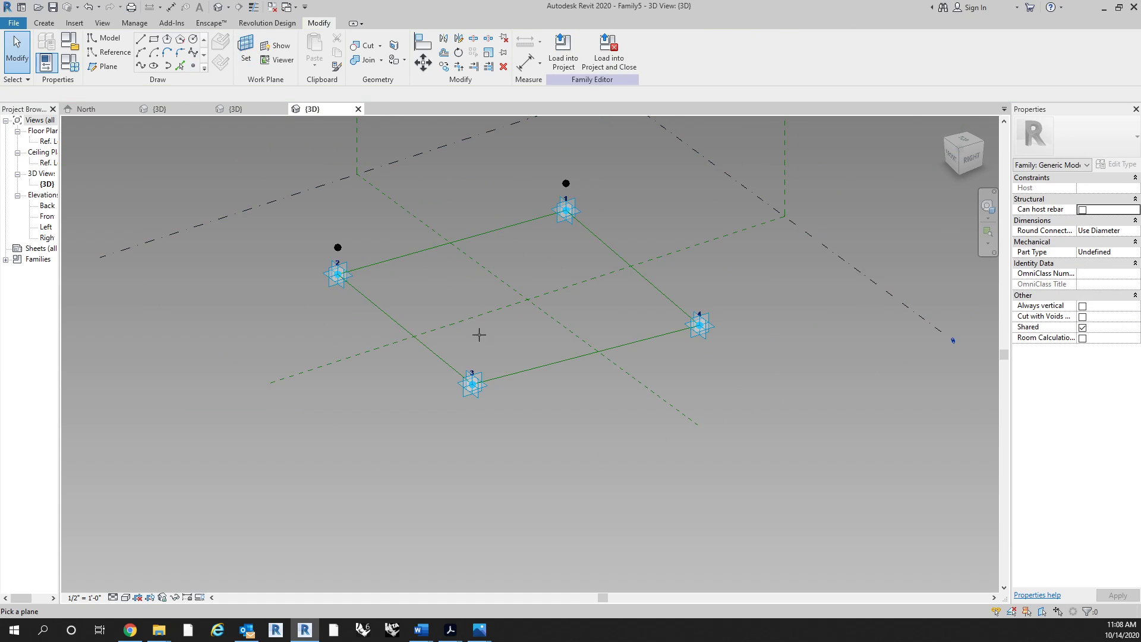
{"action": "left_click", "coordinate": [484, 386]}
{"action": "key", "text": "l"}
{"action": "key", "text": "i"}
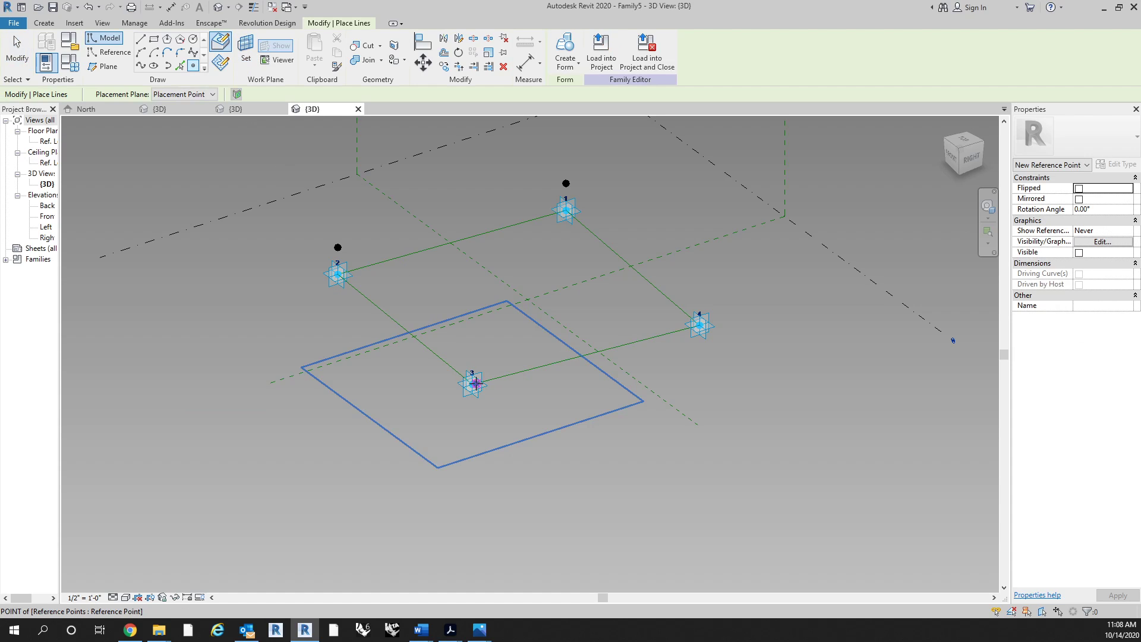
{"action": "left_click", "coordinate": [477, 384]}
{"action": "scroll", "coordinate": [476, 386], "scroll_direction": "up", "scroll_amount": 4}
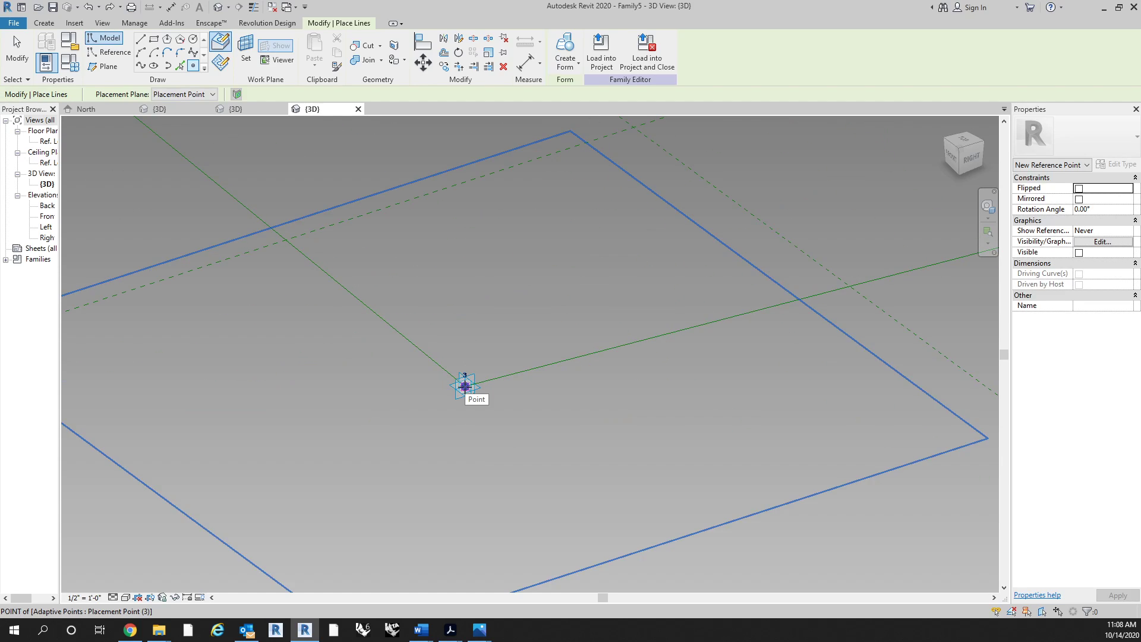
{"action": "key", "text": "Escape"}
{"action": "key", "text": "Escape"}
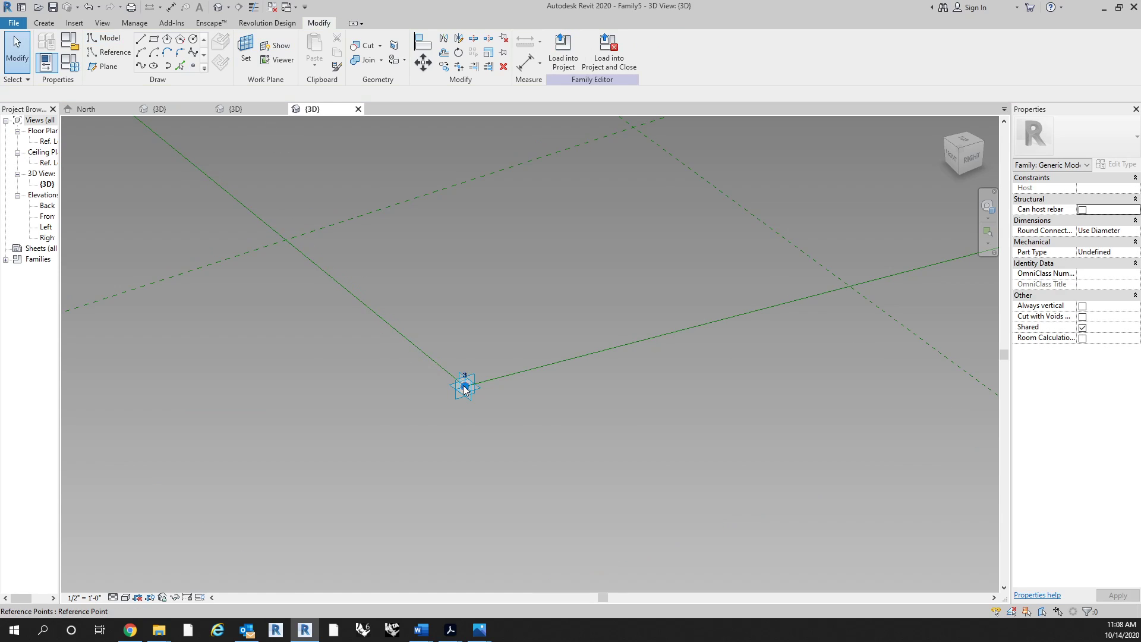
Link the offset of adaptive point 3's hosted reference point to the Offset family parameter.
{"action": "left_click", "coordinate": [463, 386]}
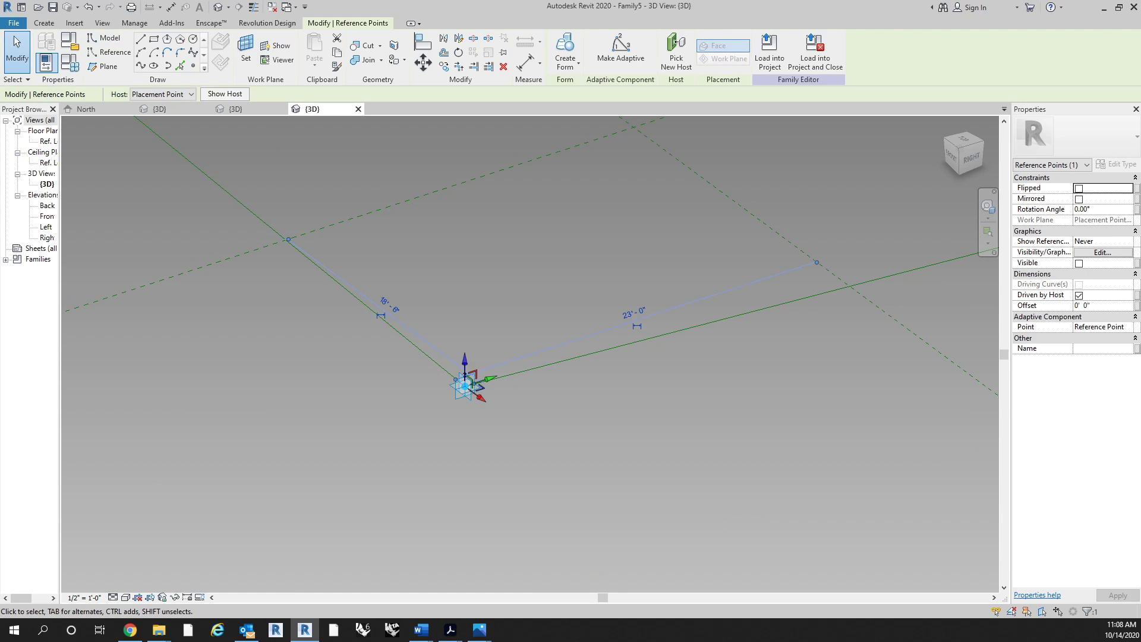
{"action": "left_click", "coordinate": [1135, 306]}
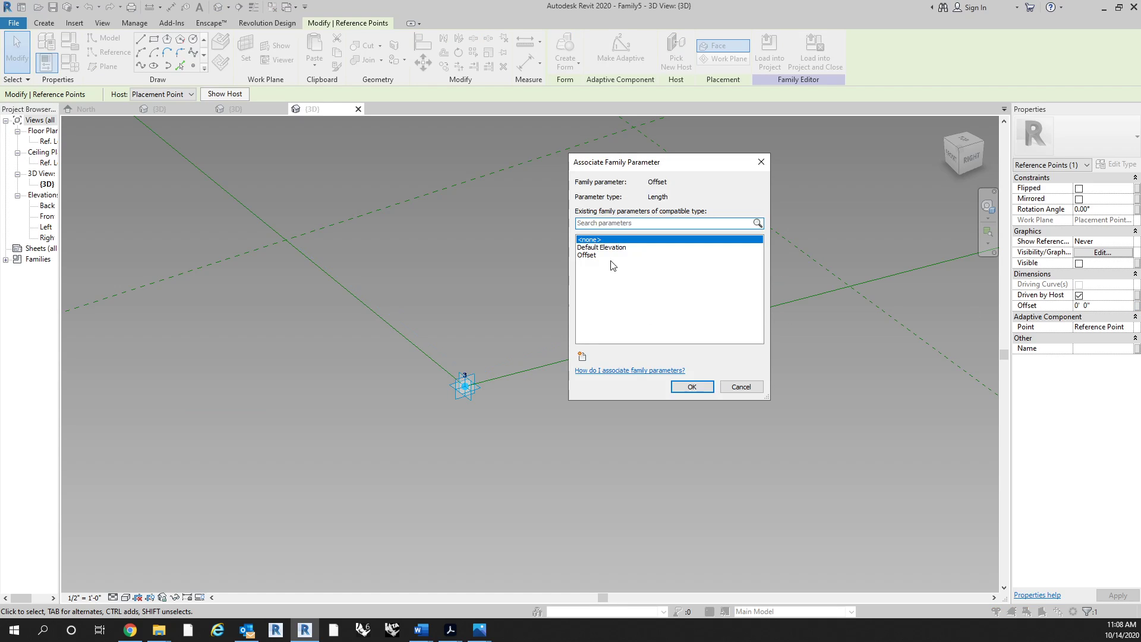
{"action": "left_click", "coordinate": [612, 254]}
{"action": "left_click", "coordinate": [691, 387]}
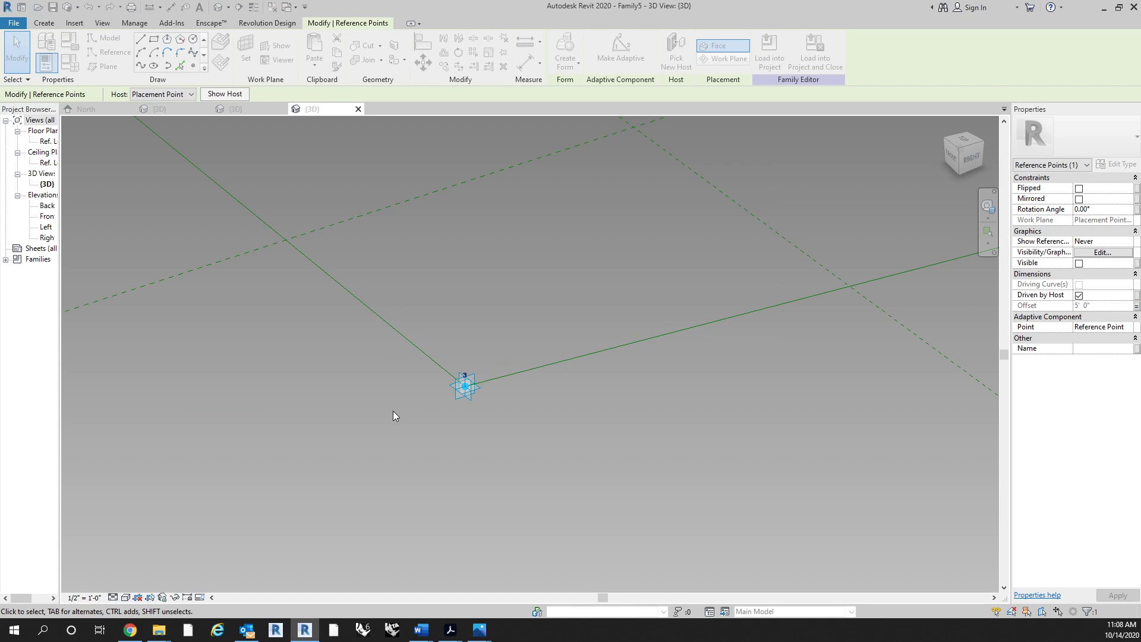
{"action": "scroll", "coordinate": [393, 411], "scroll_direction": "down", "scroll_amount": 4}
{"action": "middle_click_drag", "start_coordinate": [654, 388], "coordinate": [508, 432]}
{"action": "left_click", "coordinate": [524, 348]}
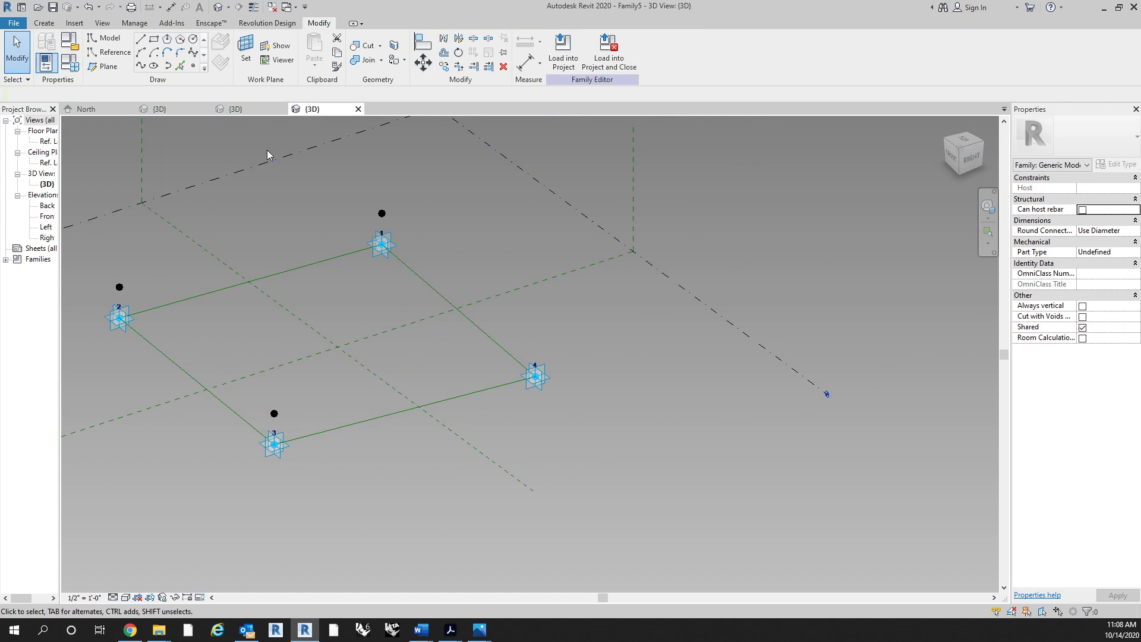
Set the work plane to adaptive point 4's horizontal plane and place a reference point on that adaptive point.
{"action": "left_click", "coordinate": [245, 51]}
{"action": "scroll", "coordinate": [575, 365], "scroll_direction": "up", "scroll_amount": 2}
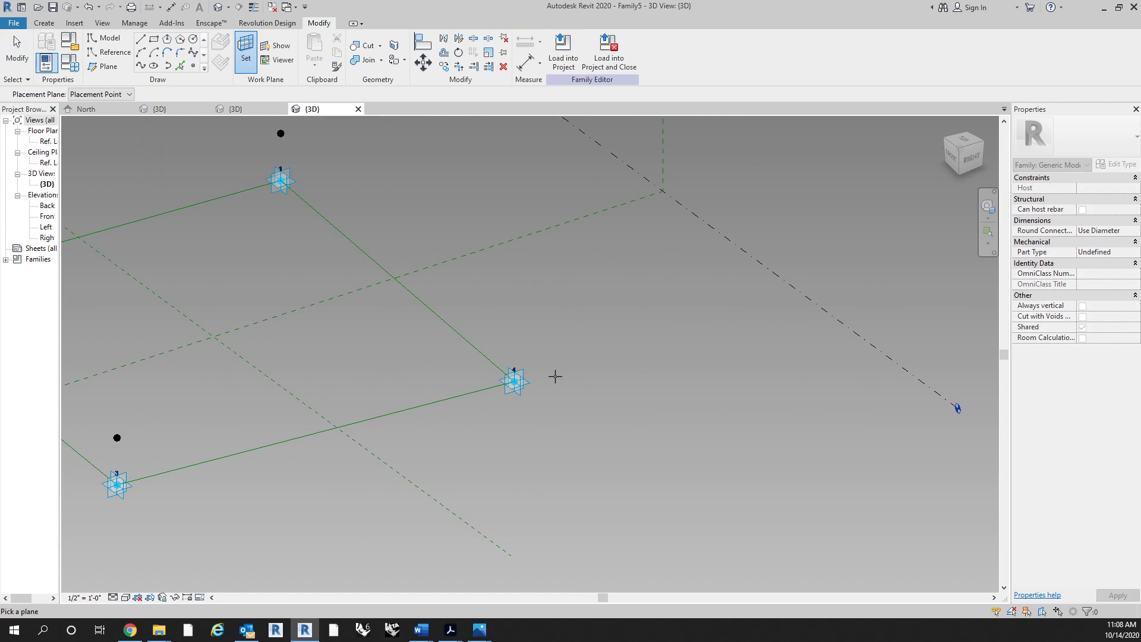
{"action": "left_click", "coordinate": [523, 383]}
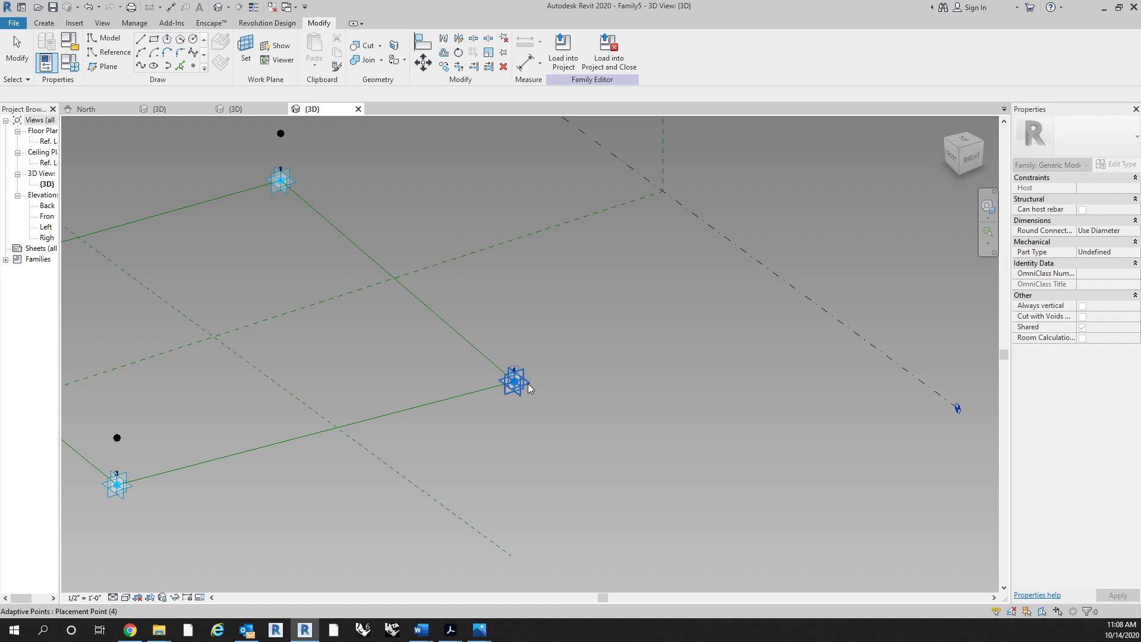
{"action": "left_click", "coordinate": [193, 66]}
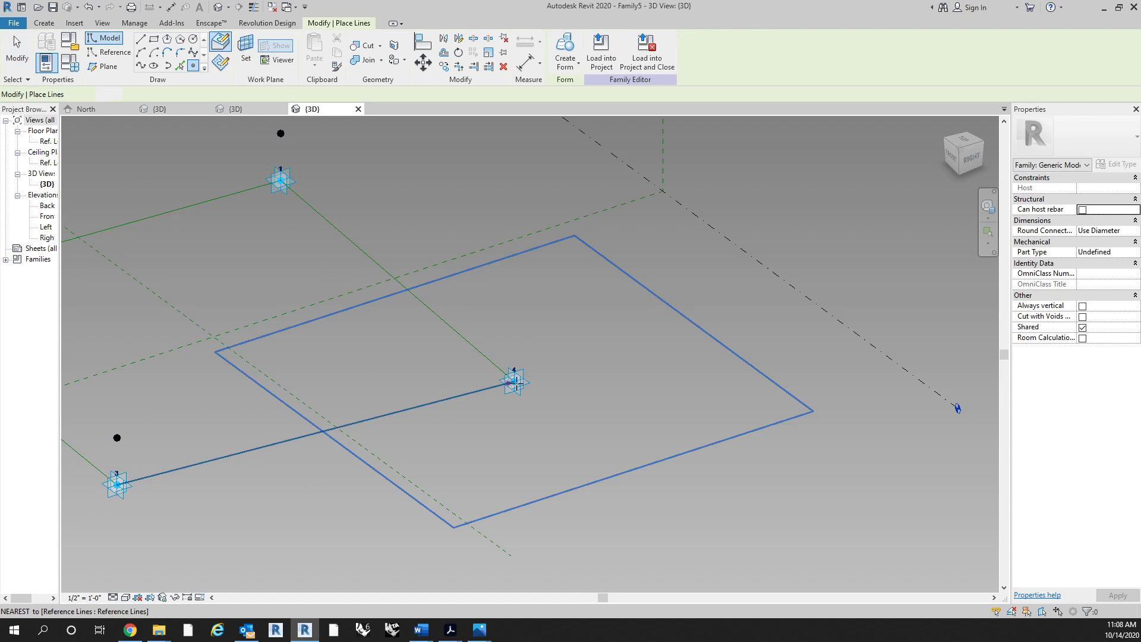
{"action": "key", "text": "Escape"}
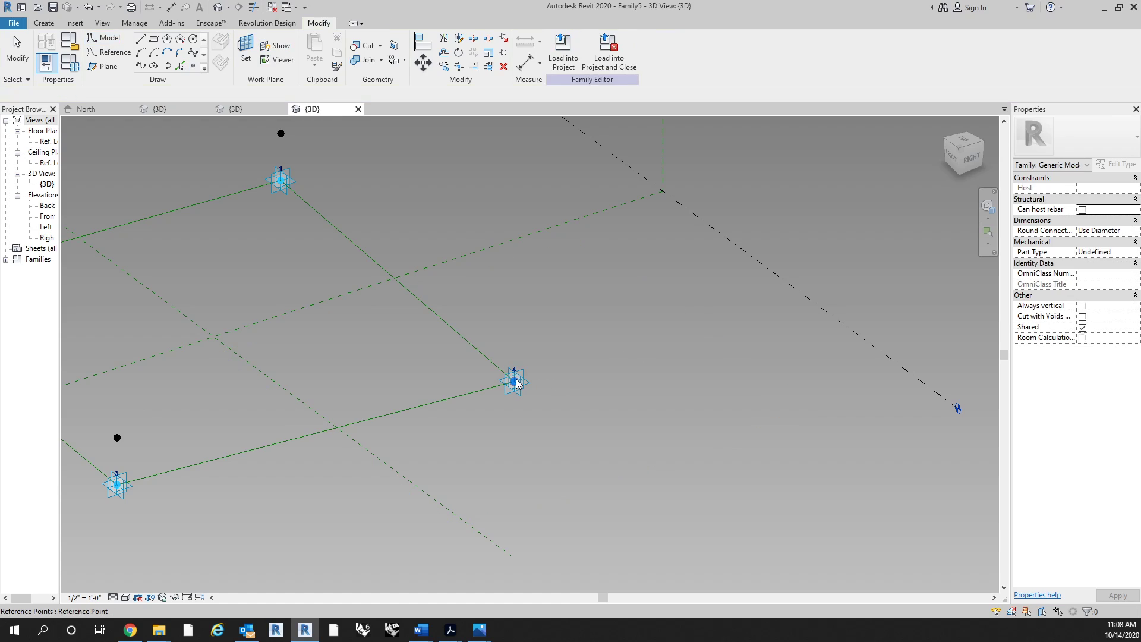
Link the offset of adaptive point 4's hosted reference point to the Offset family parameter.
{"action": "left_click", "coordinate": [515, 381]}
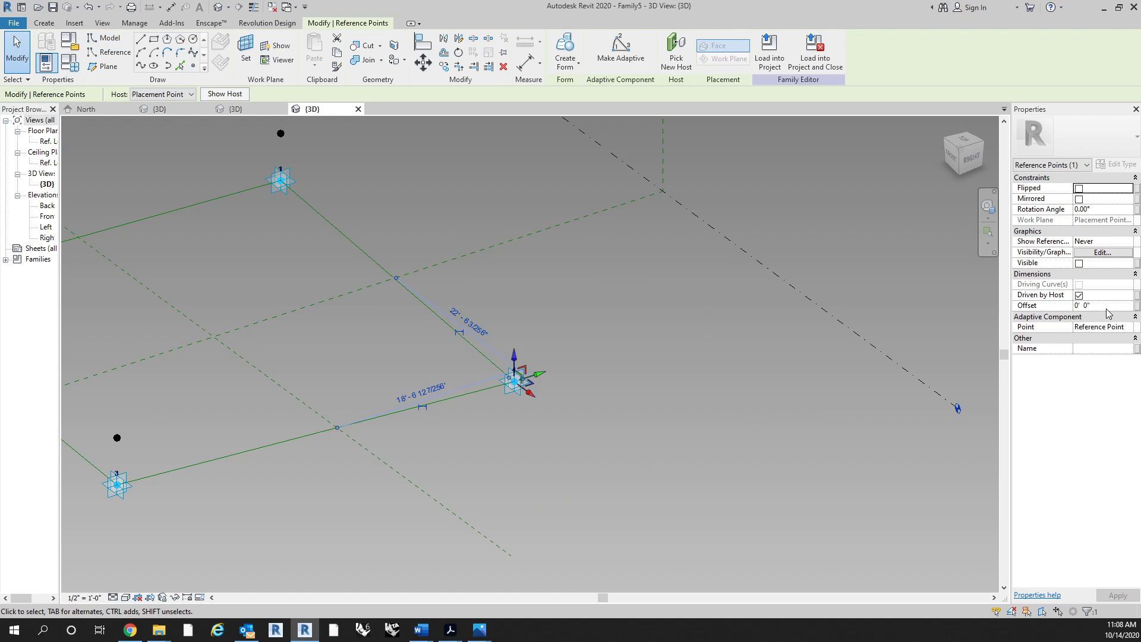
{"action": "left_click", "coordinate": [1136, 305]}
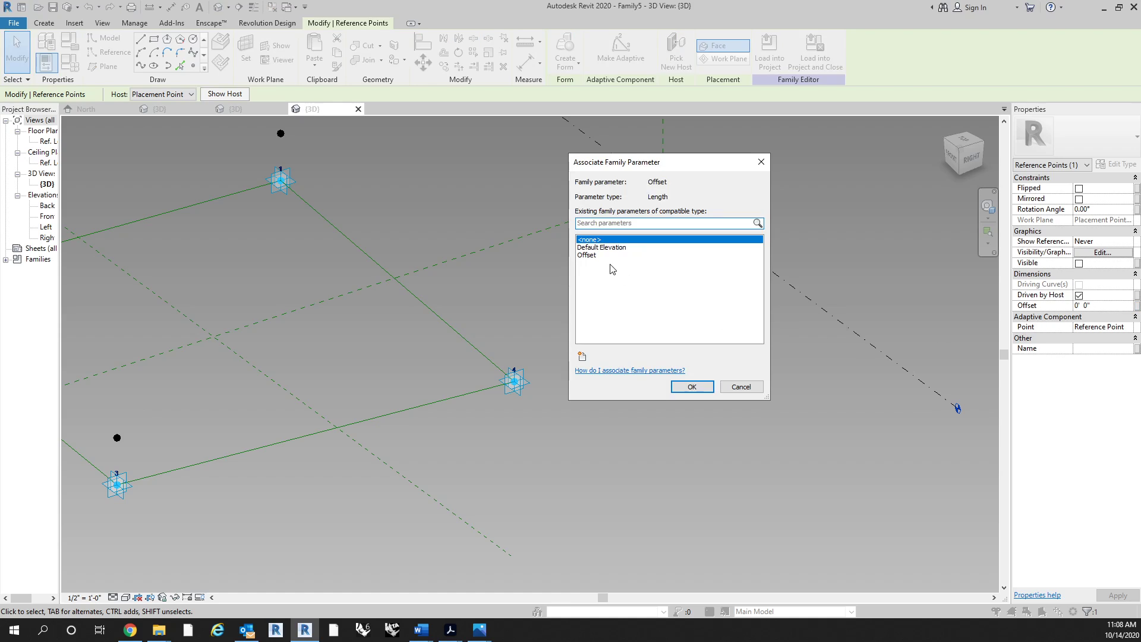
{"action": "left_click", "coordinate": [611, 247]}
{"action": "left_click", "coordinate": [613, 255]}
{"action": "left_click", "coordinate": [692, 386]}
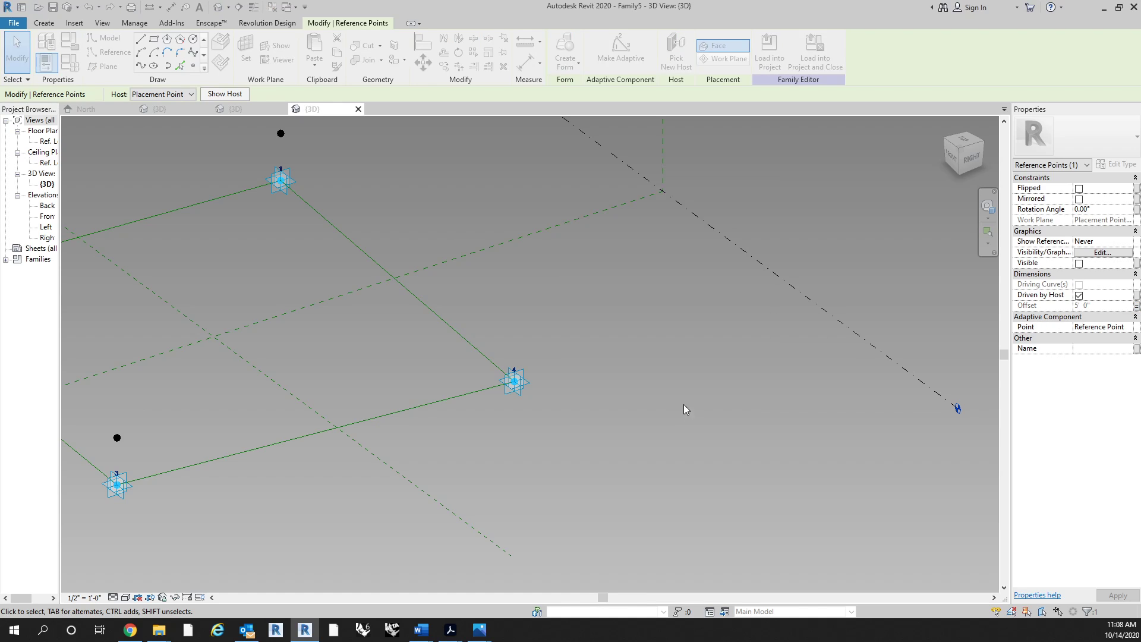
{"action": "left_click", "coordinate": [640, 281]}
{"action": "scroll", "coordinate": [640, 282], "scroll_direction": "down", "scroll_amount": 2}
{"action": "middle_click_drag", "start_coordinate": [615, 304], "coordinate": [658, 330]}
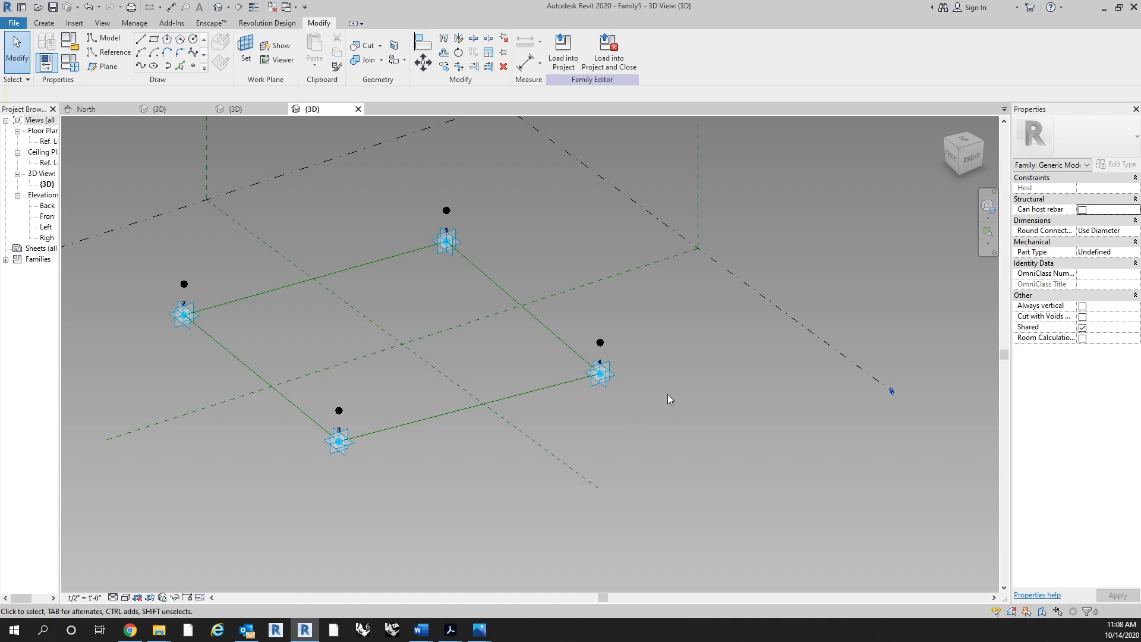
Connect the offset reference points above adaptive points 3 and 4 with a line through both points and make it a reference line.
{"action": "middle_click_drag", "start_coordinate": [668, 394], "coordinate": [701, 348]}
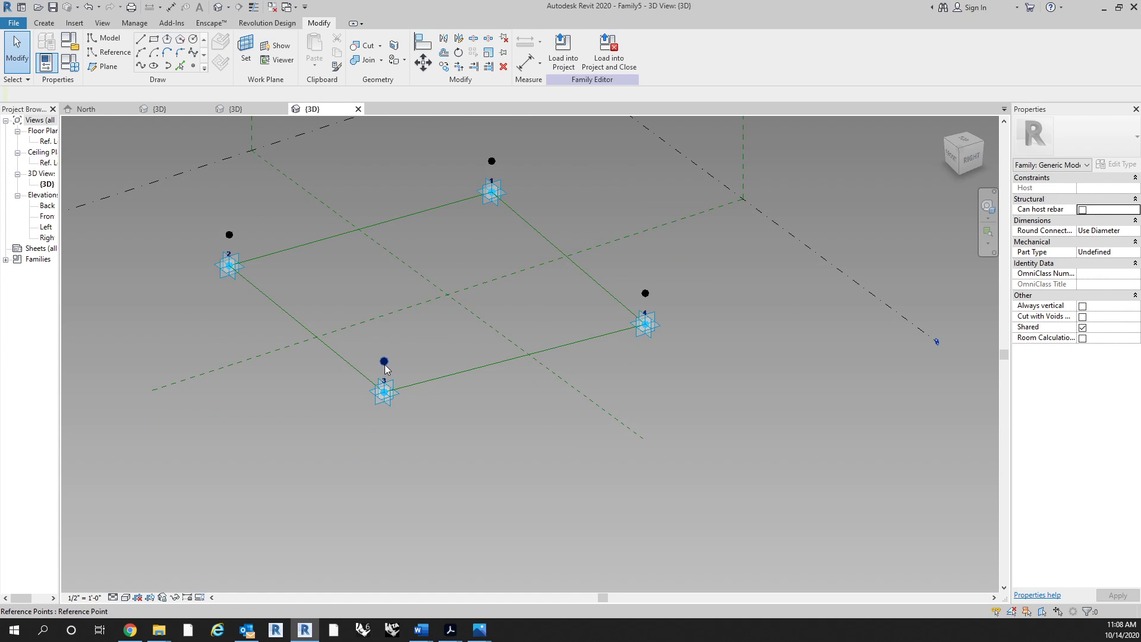
{"action": "left_click", "coordinate": [645, 295], "text": "ctrl"}
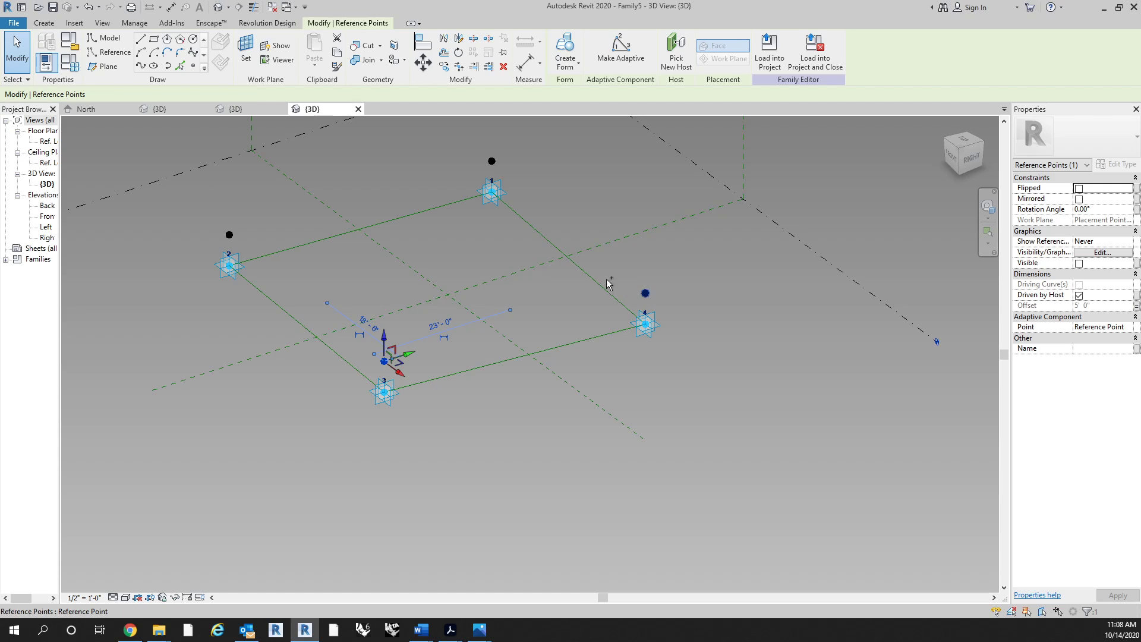
{"action": "left_click", "coordinate": [142, 66]}
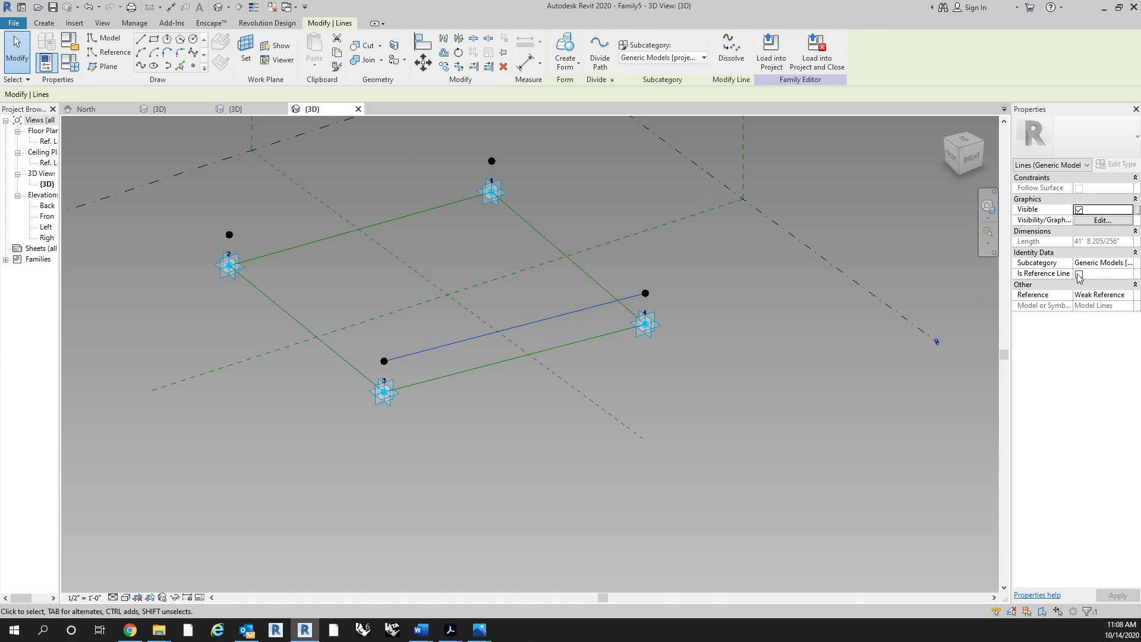
{"action": "left_click", "coordinate": [1078, 274]}
{"action": "key", "text": "Escape"}
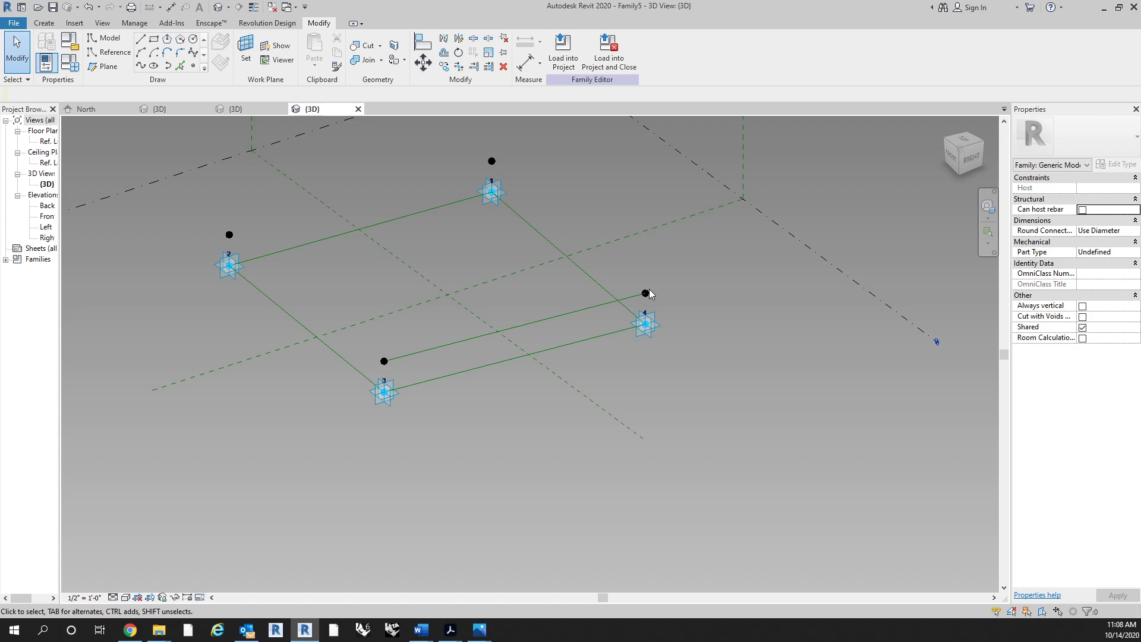
Join the offset reference points above adaptive points 4 and 1 with a line and make it a reference line.
{"action": "left_click", "coordinate": [498, 162]}
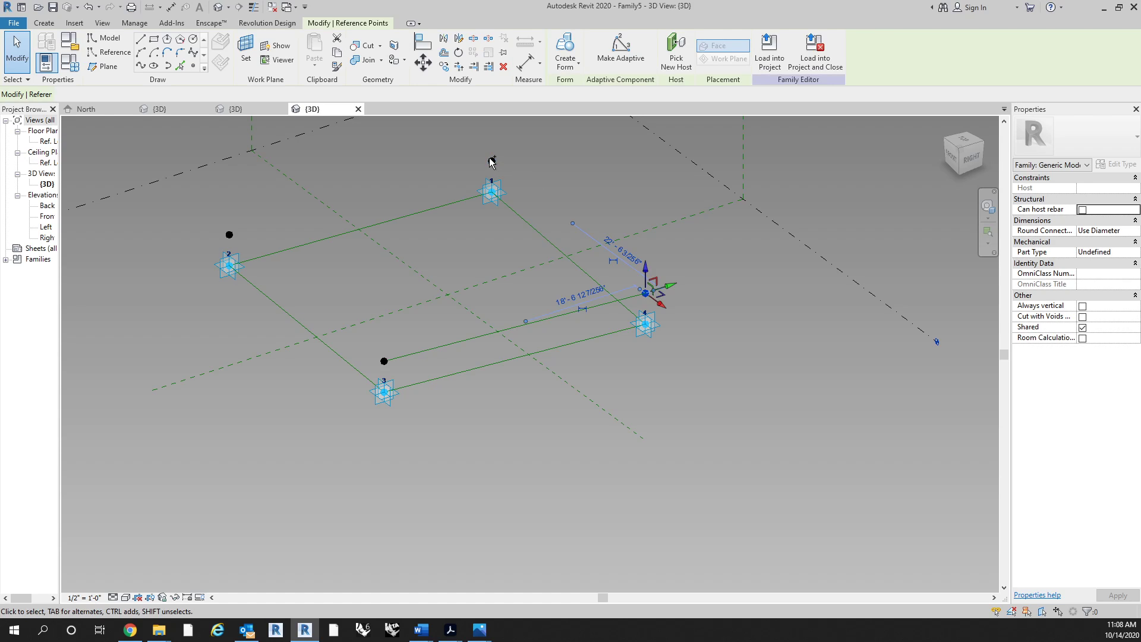
{"action": "left_click", "coordinate": [141, 66]}
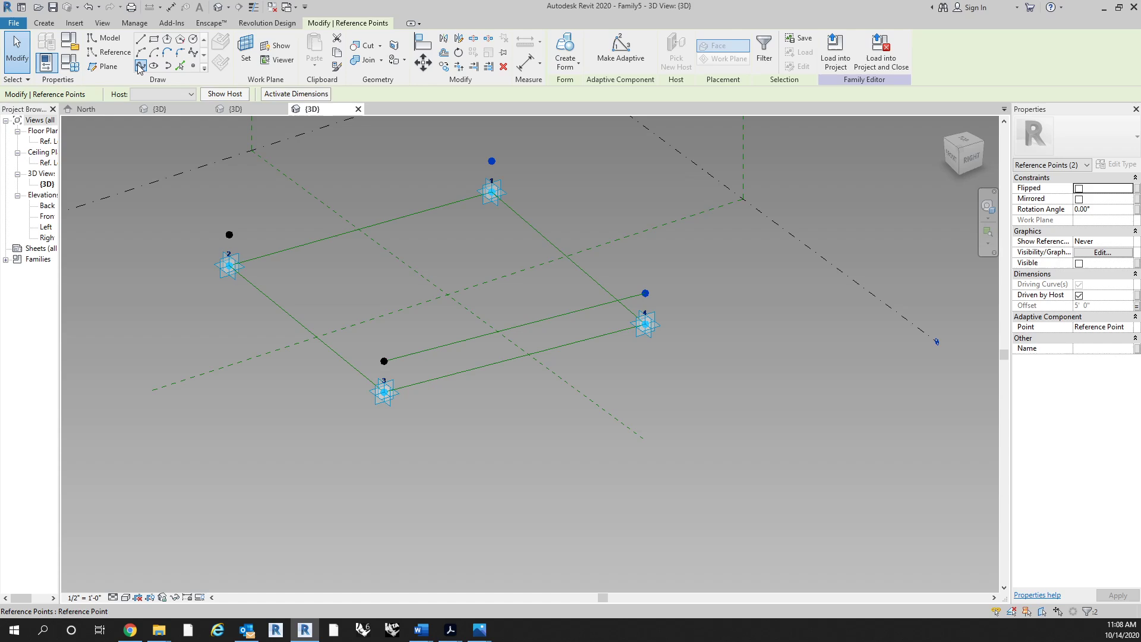
{"action": "left_click", "coordinate": [1079, 276]}
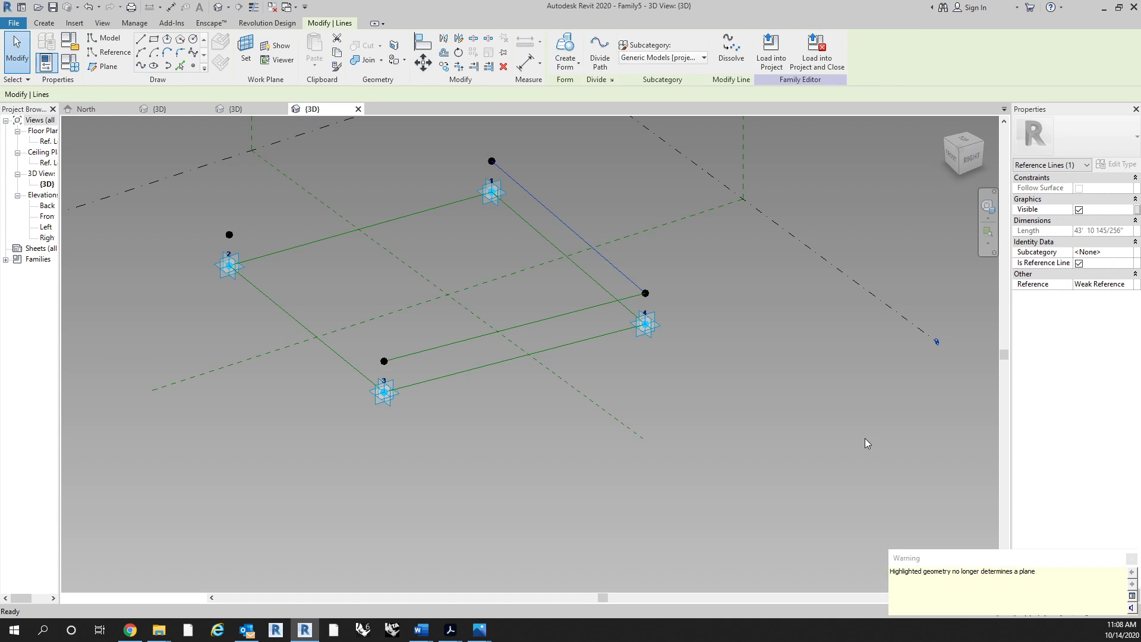
{"action": "left_click", "coordinate": [790, 404]}
Join the offset reference points above adaptive points 1 and 2 with a line and make it a reference line.
{"action": "middle_click_drag", "start_coordinate": [534, 192], "coordinate": [559, 233]}
{"action": "left_click_drag", "start_coordinate": [445, 166], "coordinate": [542, 211]}
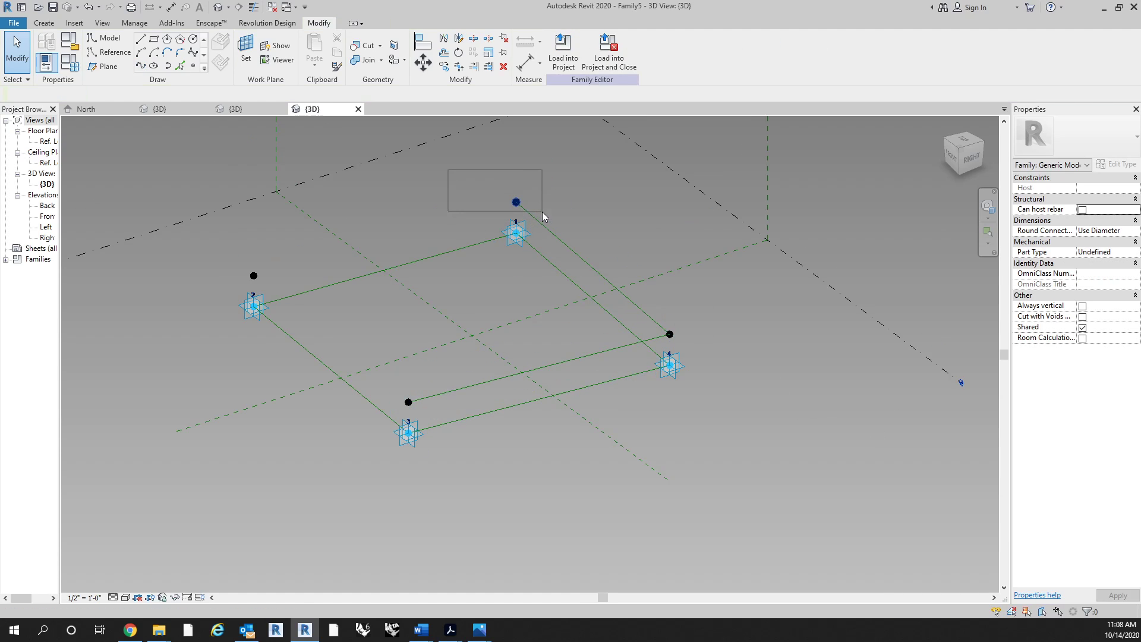
{"action": "left_click_drag", "start_coordinate": [200, 246], "coordinate": [285, 291], "text": "ctrl"}
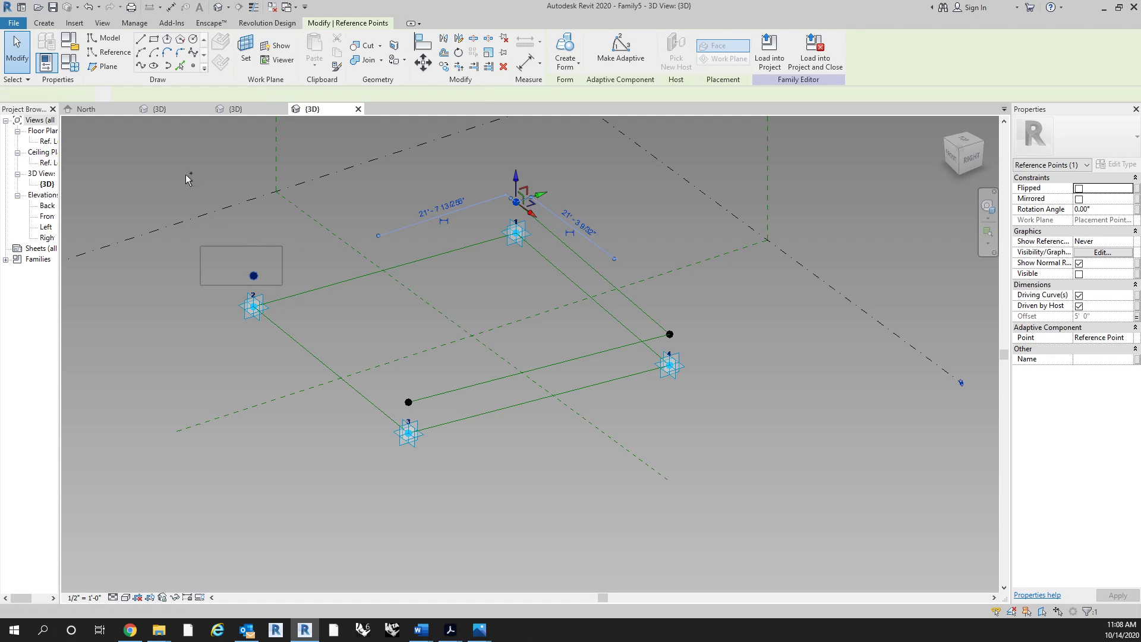
{"action": "left_click", "coordinate": [141, 66]}
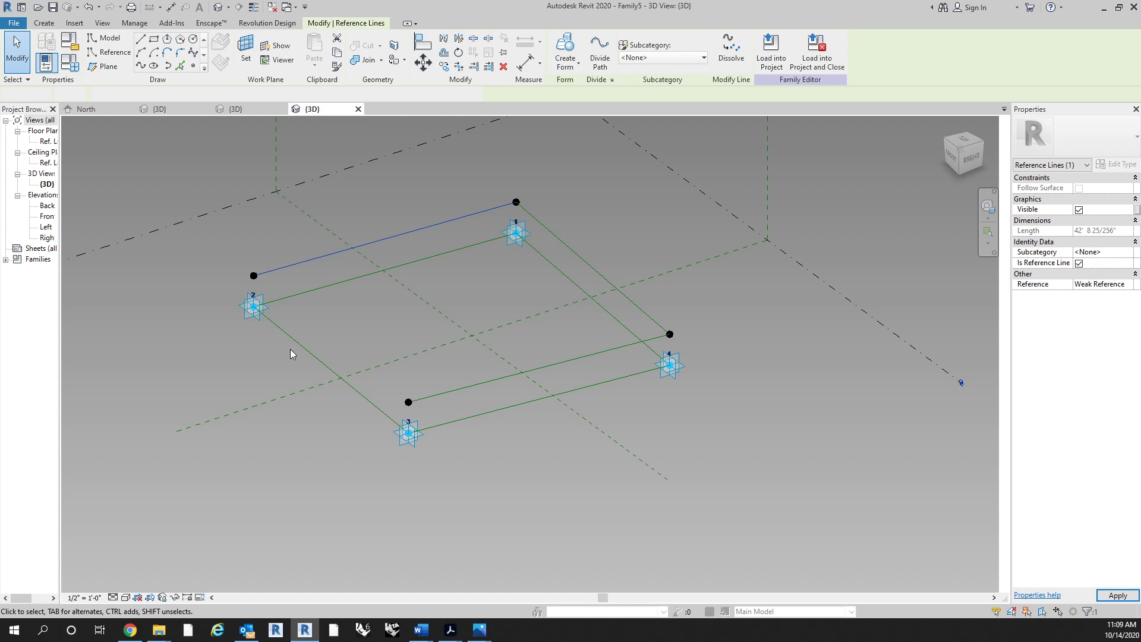
Close the upper frame with a line between the offset points above adaptive points 2 and 3, and make it a reference line.
{"action": "left_click_drag", "start_coordinate": [235, 261], "coordinate": [267, 279]}
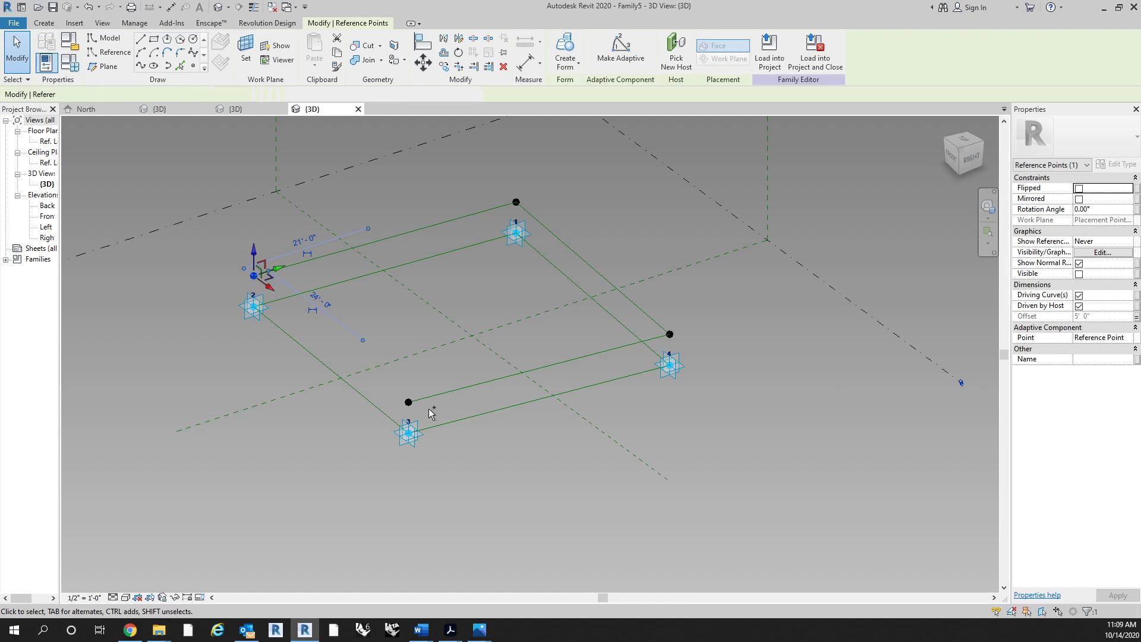
{"action": "left_click_drag", "start_coordinate": [428, 412], "coordinate": [393, 377], "text": "ctrl"}
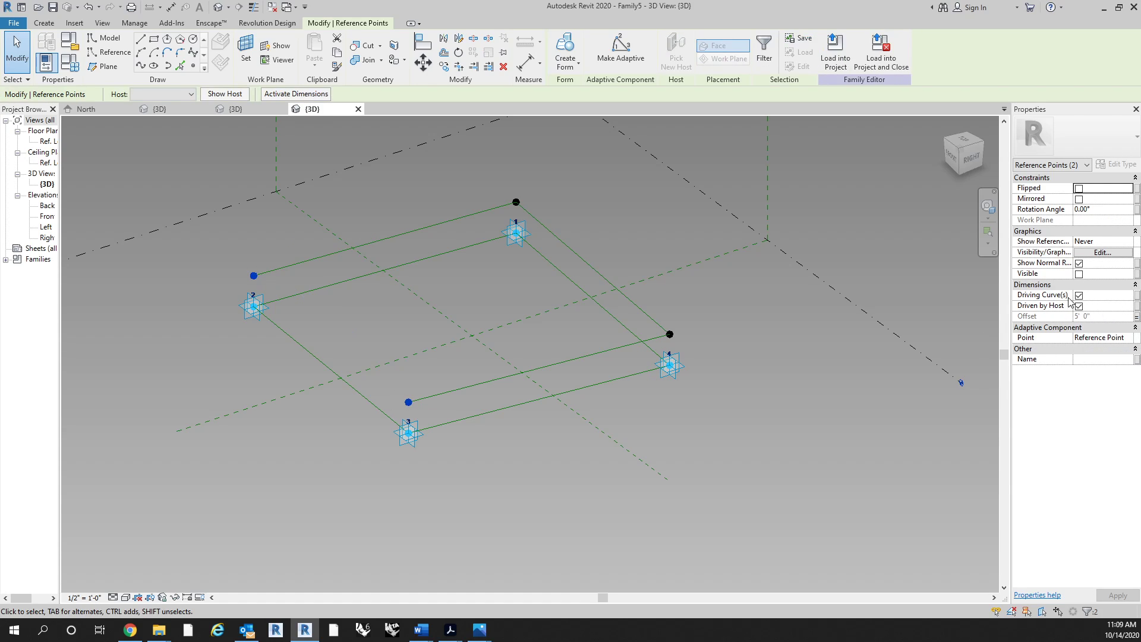
{"action": "left_click", "coordinate": [141, 66]}
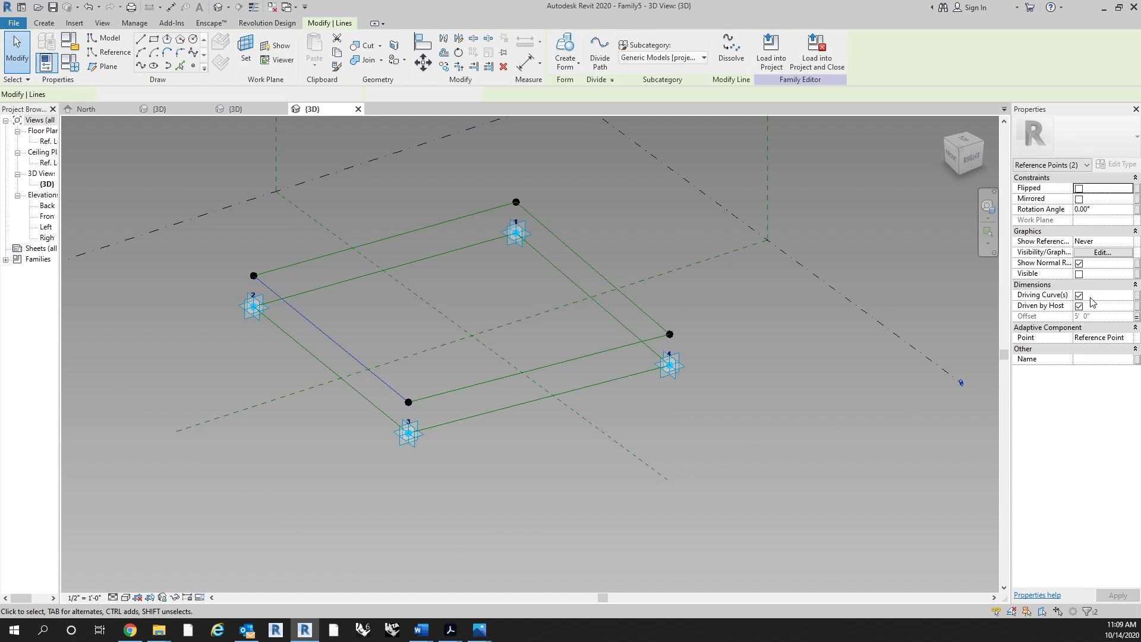
{"action": "left_click", "coordinate": [1078, 273]}
{"action": "left_click", "coordinate": [809, 425]}
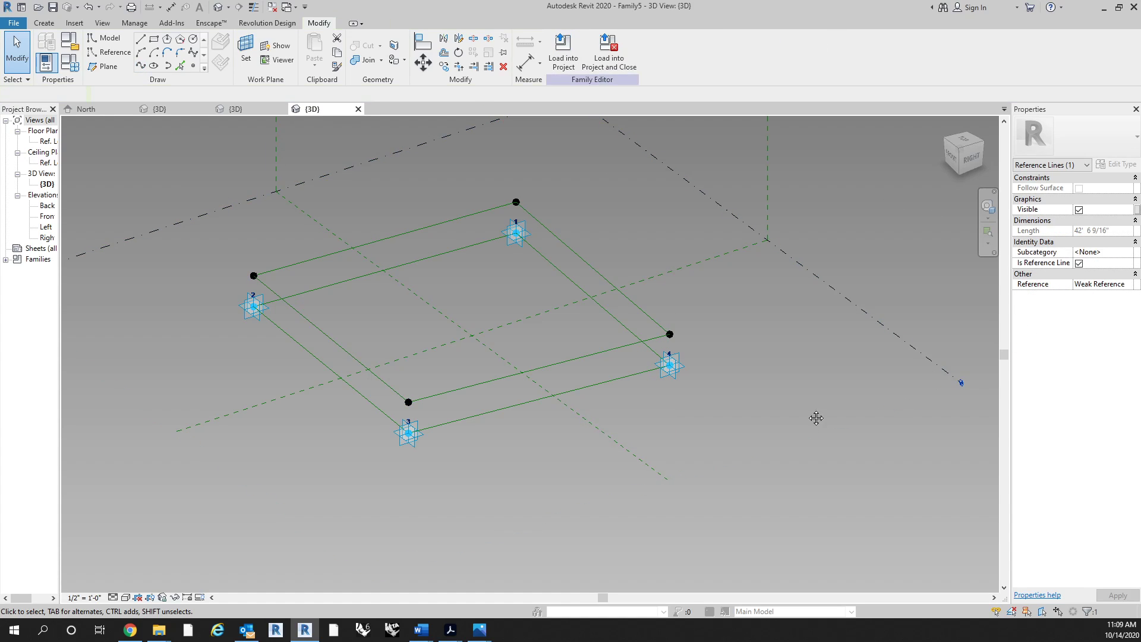
Place a reference point on the upper reference line between adaptive points 1 and 2, near the point 2 end.
{"action": "middle_click_drag", "start_coordinate": [815, 416], "coordinate": [816, 400]}
{"action": "middle_click_drag", "start_coordinate": [745, 390], "coordinate": [561, 265], "text": "shift"}
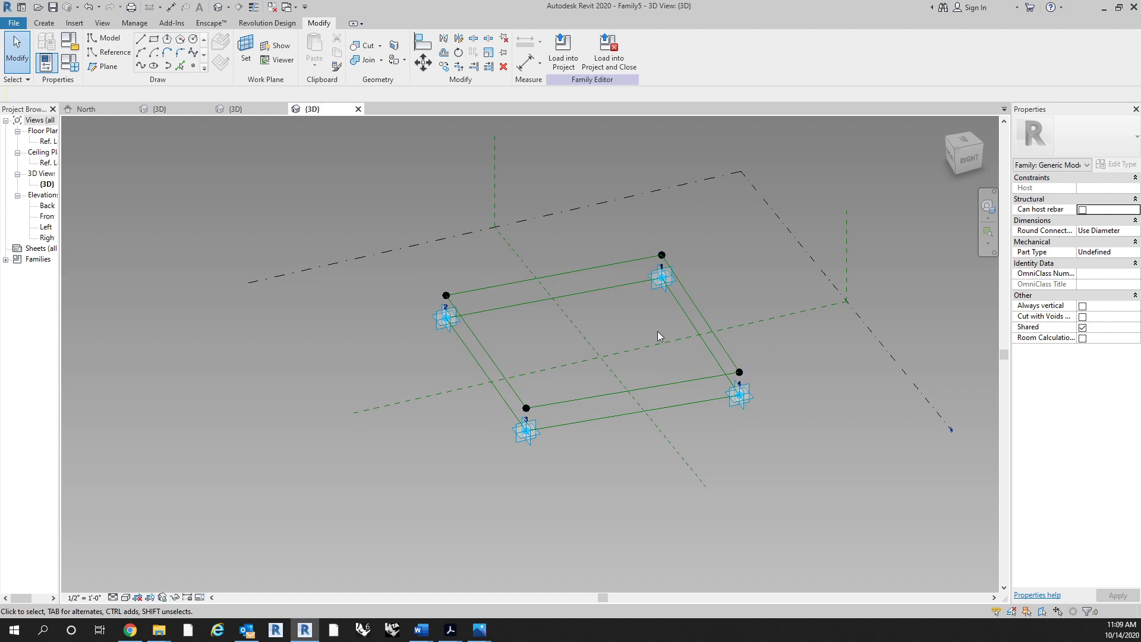
{"action": "middle_click_drag", "start_coordinate": [657, 330], "coordinate": [626, 361]}
{"action": "scroll", "coordinate": [626, 361], "scroll_direction": "up", "scroll_amount": 2}
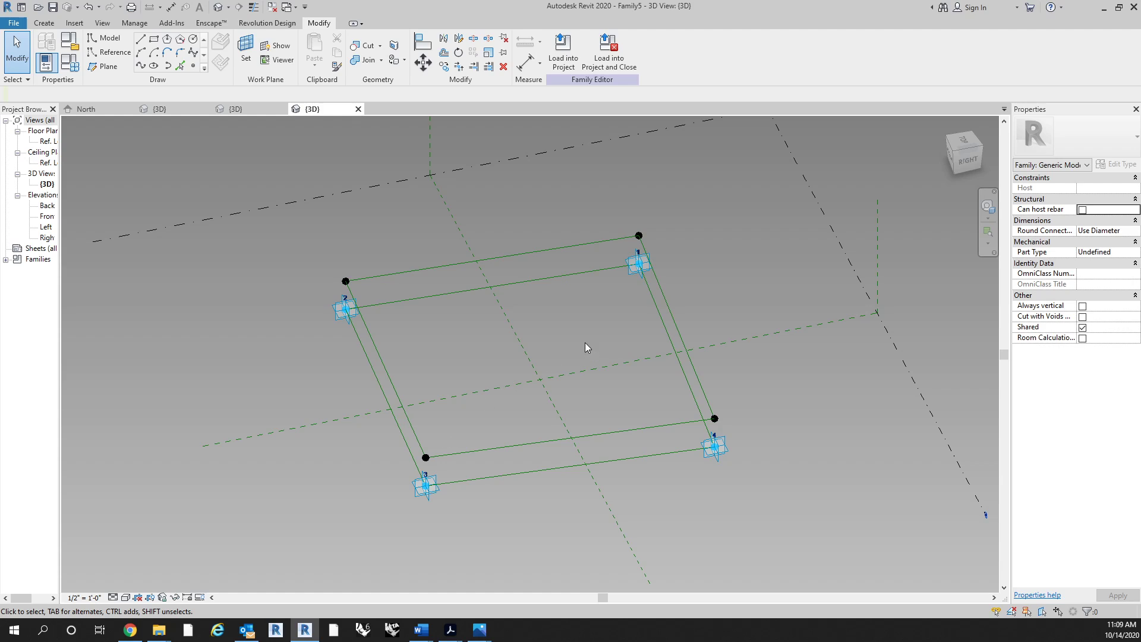
{"action": "middle_click_drag", "start_coordinate": [480, 351], "coordinate": [467, 299], "text": "shift"}
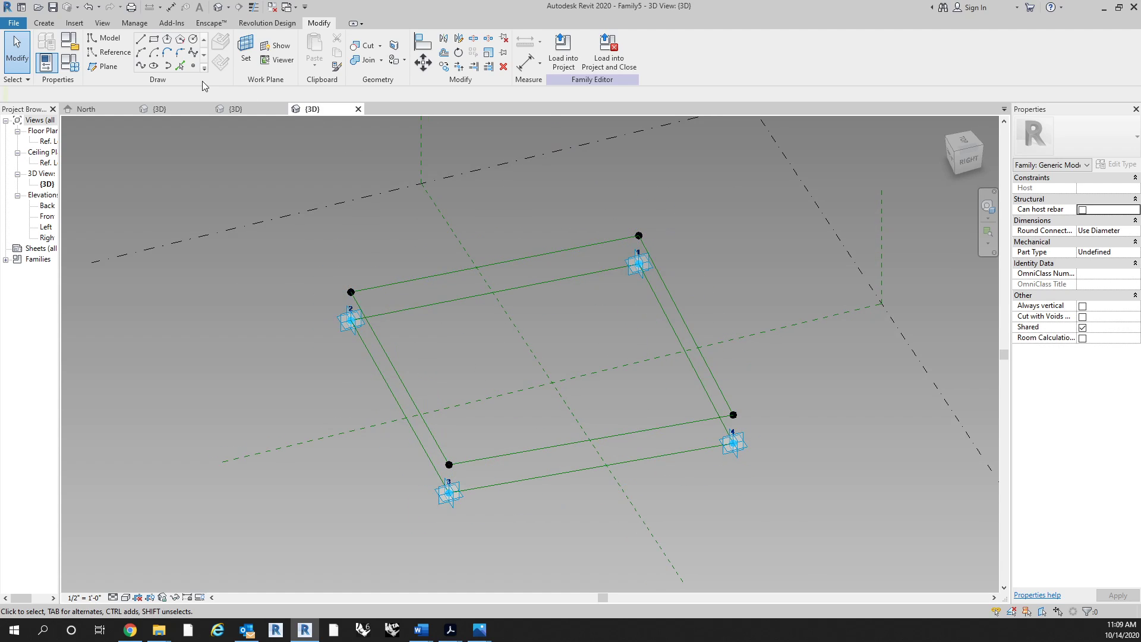
{"action": "left_click", "coordinate": [193, 65]}
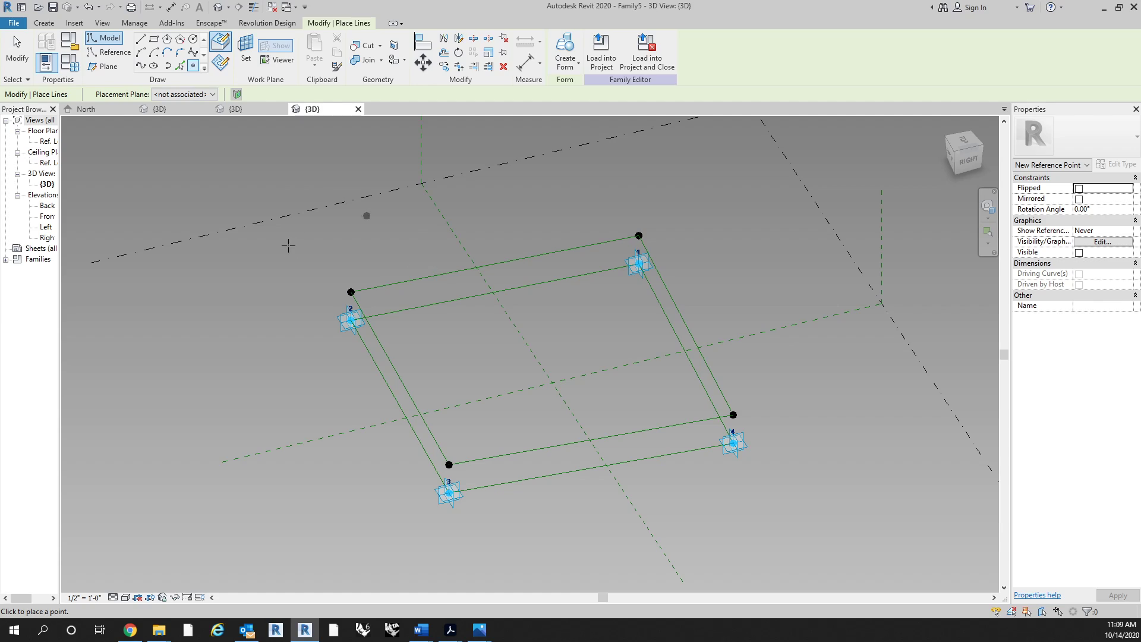
{"action": "left_click", "coordinate": [411, 280]}
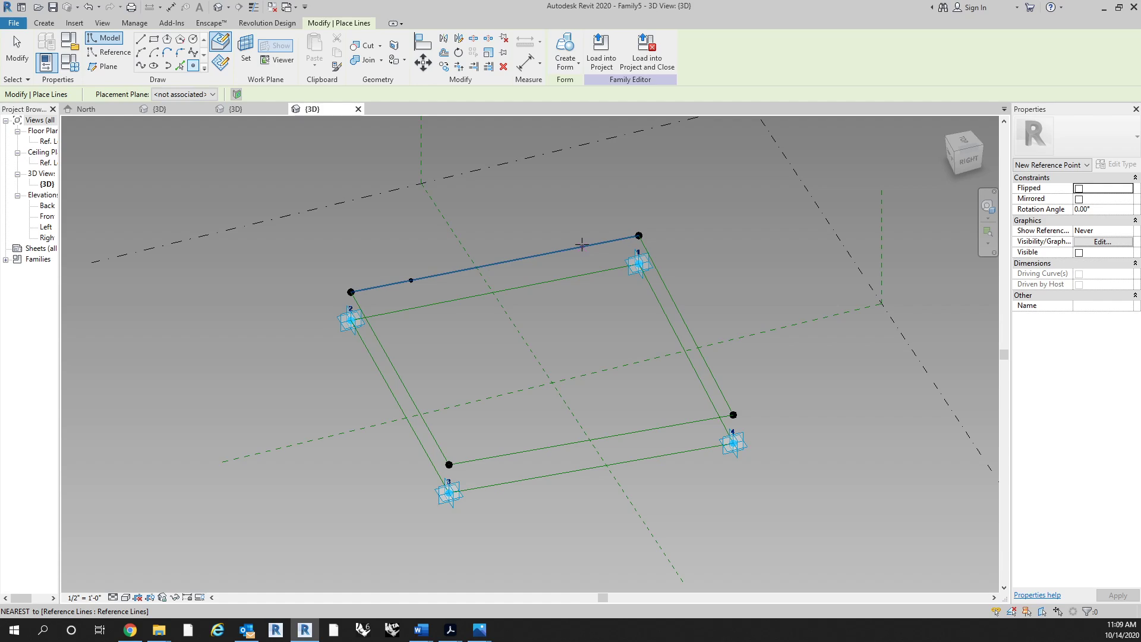
Try a second reference point on upper line 1–2 and two points on upper line 3–4, and undo these three points.
{"action": "left_click", "coordinate": [581, 246]}
{"action": "left_click", "coordinate": [495, 456]}
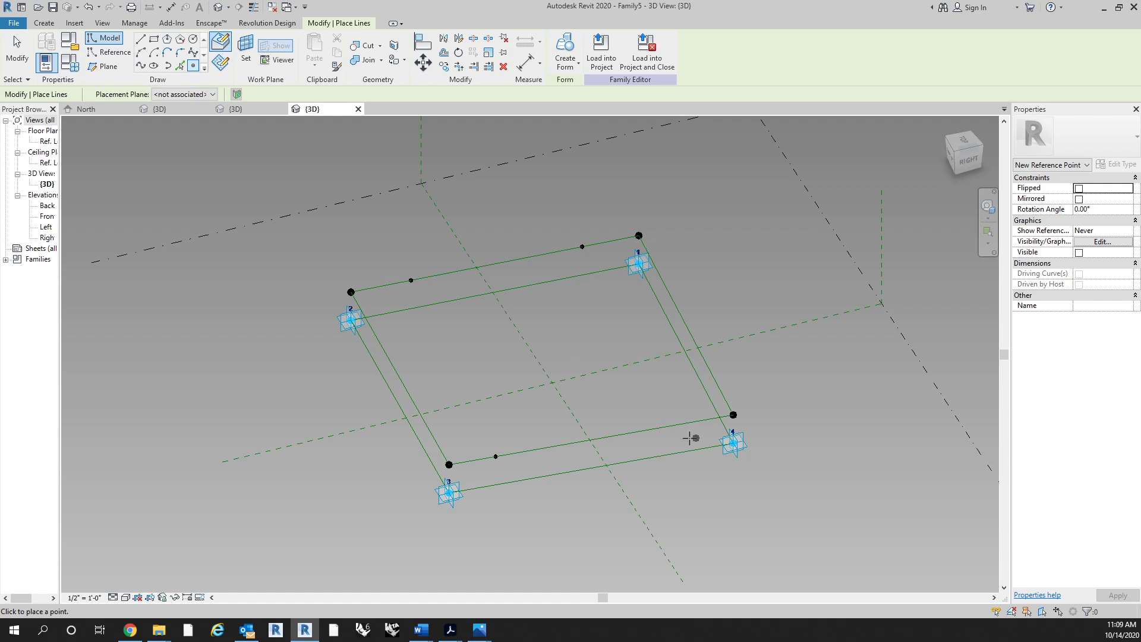
{"action": "left_click", "coordinate": [663, 427]}
{"action": "key", "text": "Escape"}
{"action": "key", "text": "Escape"}
{"action": "middle_click_drag", "start_coordinate": [727, 287], "coordinate": [705, 271]}
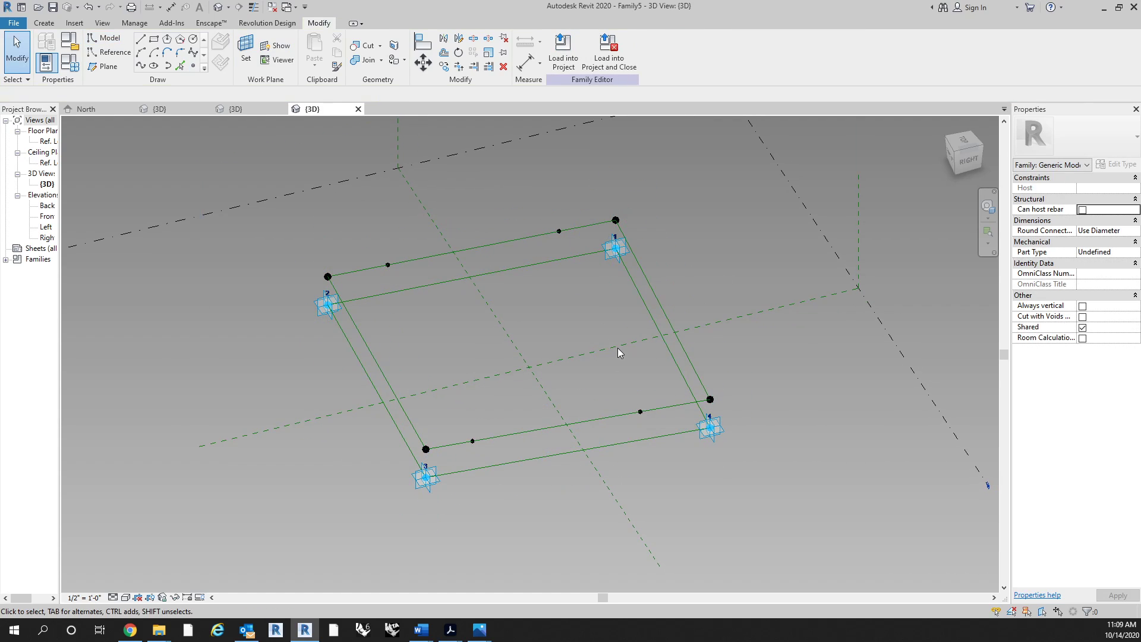
{"action": "middle_click_drag", "start_coordinate": [618, 348], "coordinate": [591, 352]}
{"action": "left_click", "coordinate": [536, 234]}
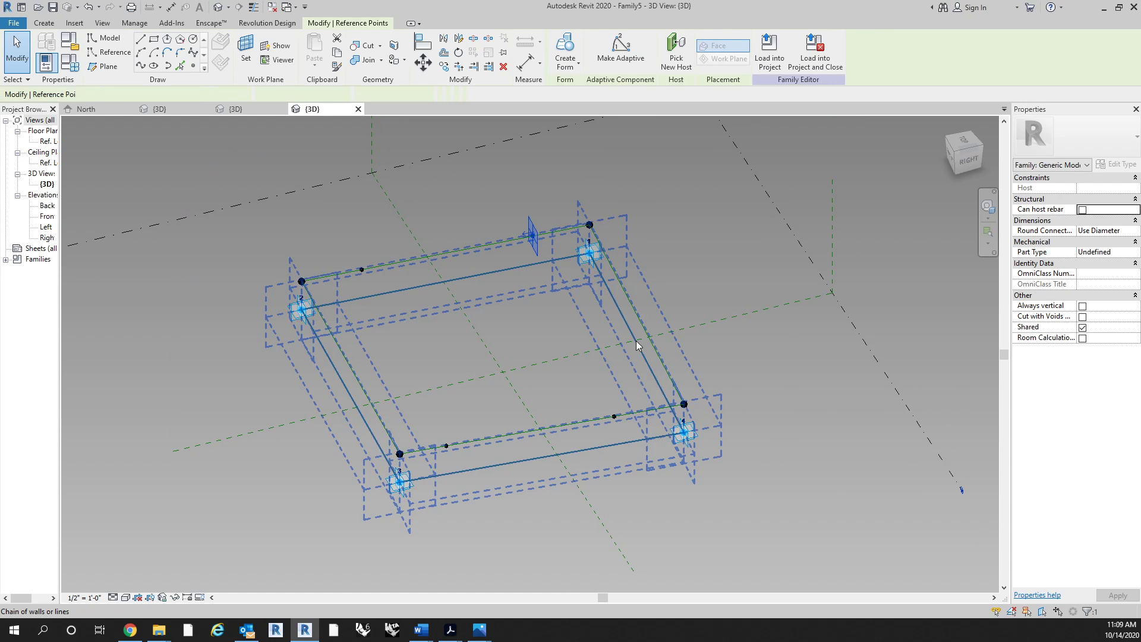
{"action": "left_click", "coordinate": [721, 273]}
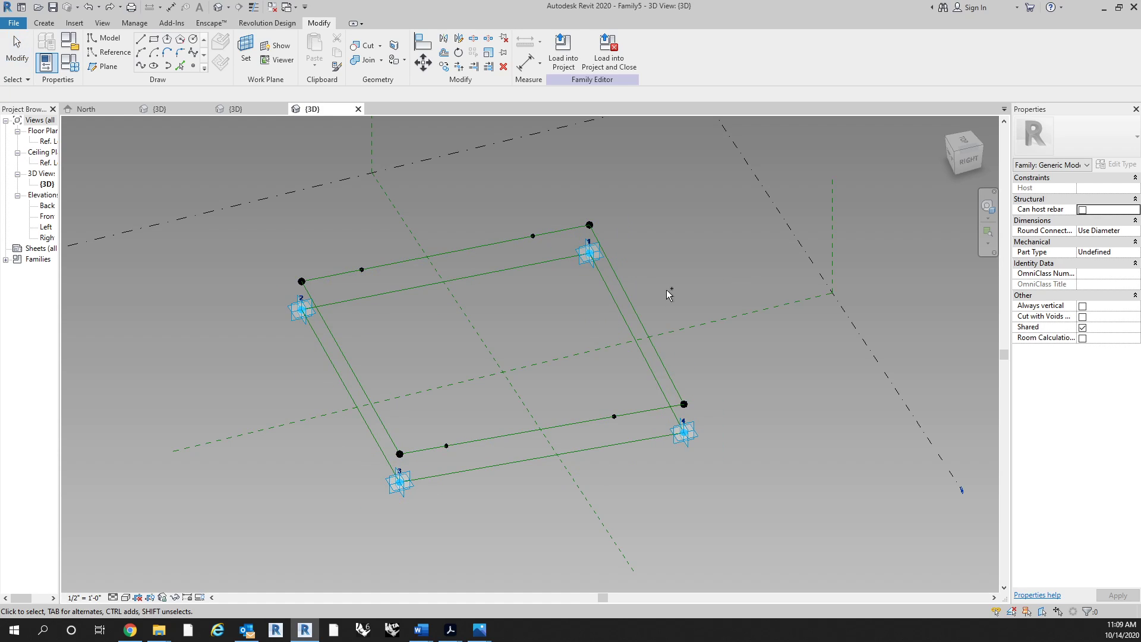
{"action": "key", "text": "ctrl+z"}
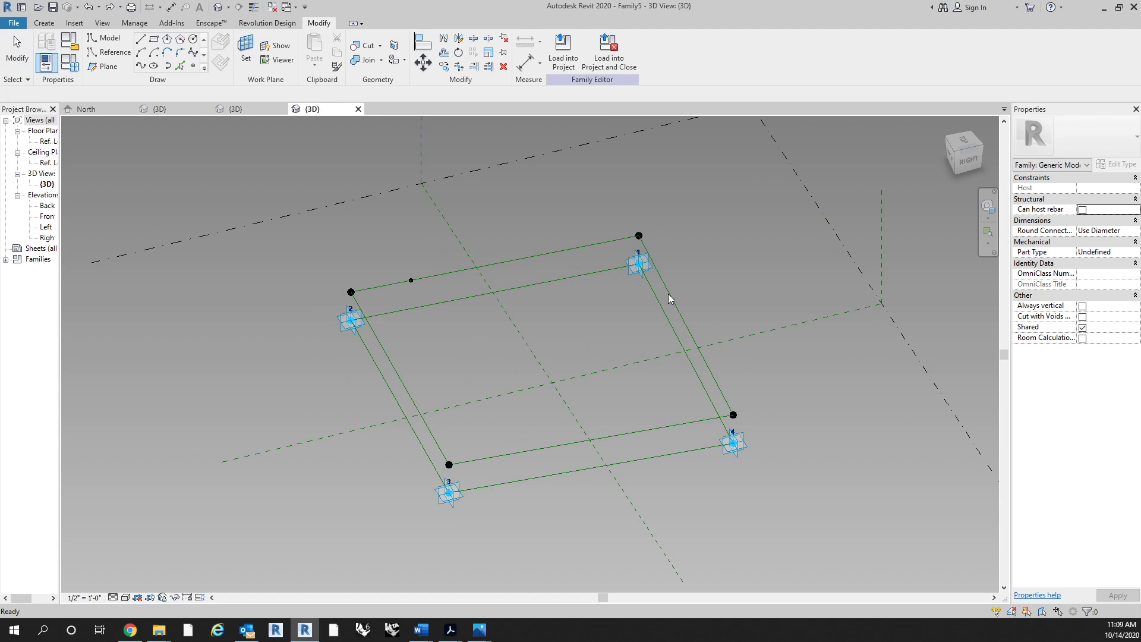
Place one reference point on each remaining upper line: on 2–3 near point 3, on 3–4 near point 4, and on 4–1 near point 1.
{"action": "middle_click_drag", "start_coordinate": [717, 182], "coordinate": [743, 184]}
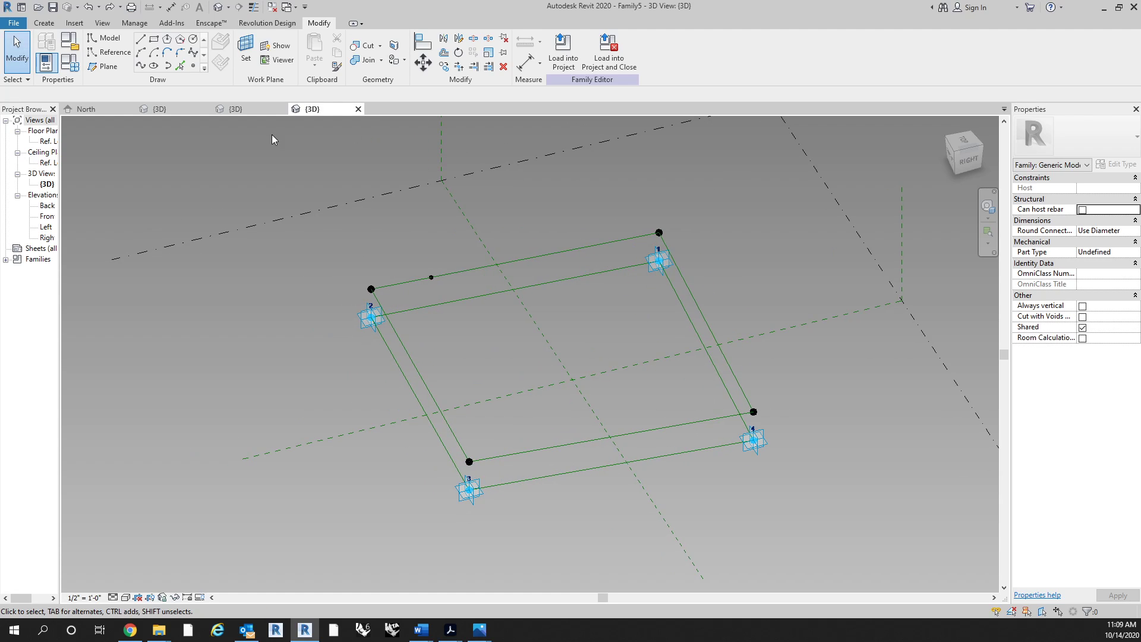
{"action": "mouse_move", "coordinate": [630, 284]}
{"action": "middle_mouse_down", "text": "shift"}
{"action": "mouse_move", "coordinate": [751, 344]}
{"action": "mouse_move", "coordinate": [629, 301]}
{"action": "middle_mouse_up", "text": "shift"}
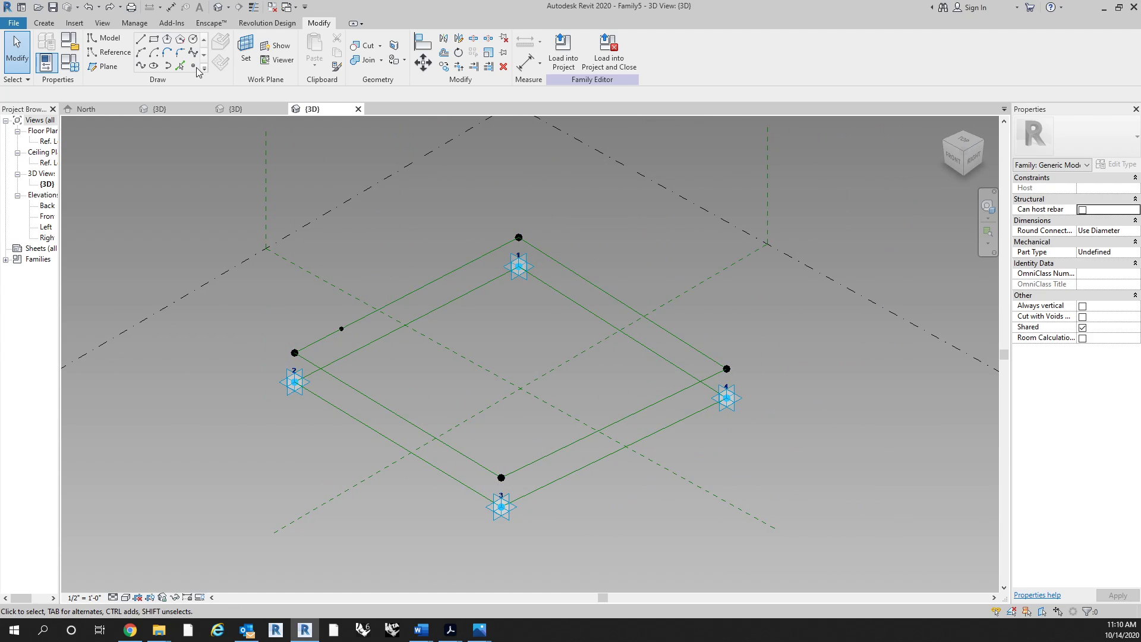
{"action": "left_click", "coordinate": [195, 67]}
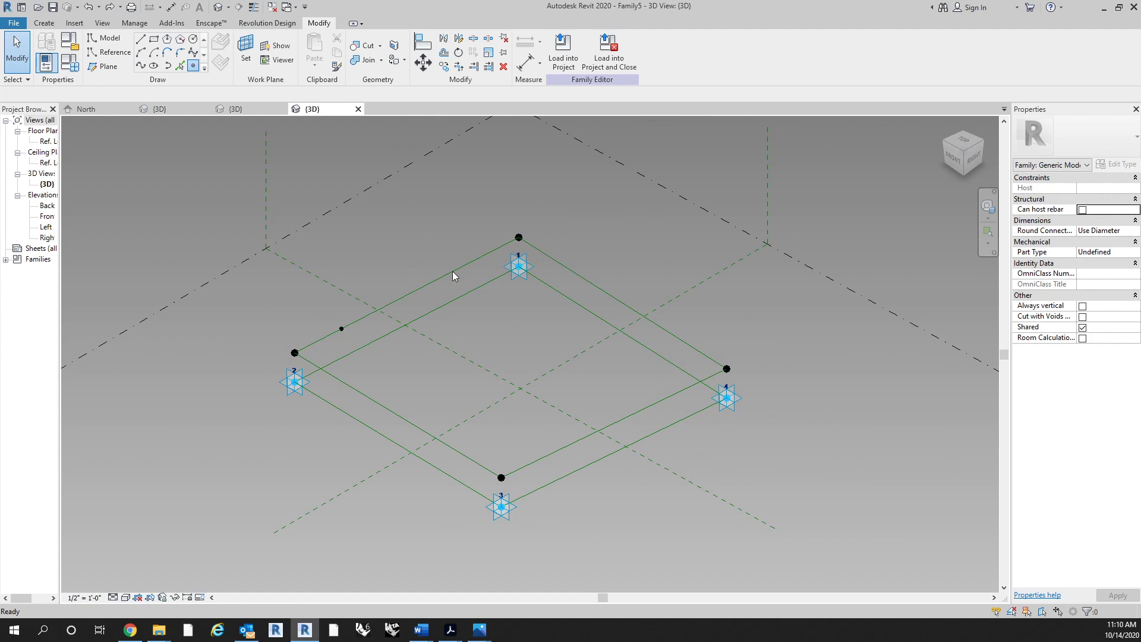
{"action": "left_click", "coordinate": [462, 453]}
{"action": "left_click", "coordinate": [682, 390]}
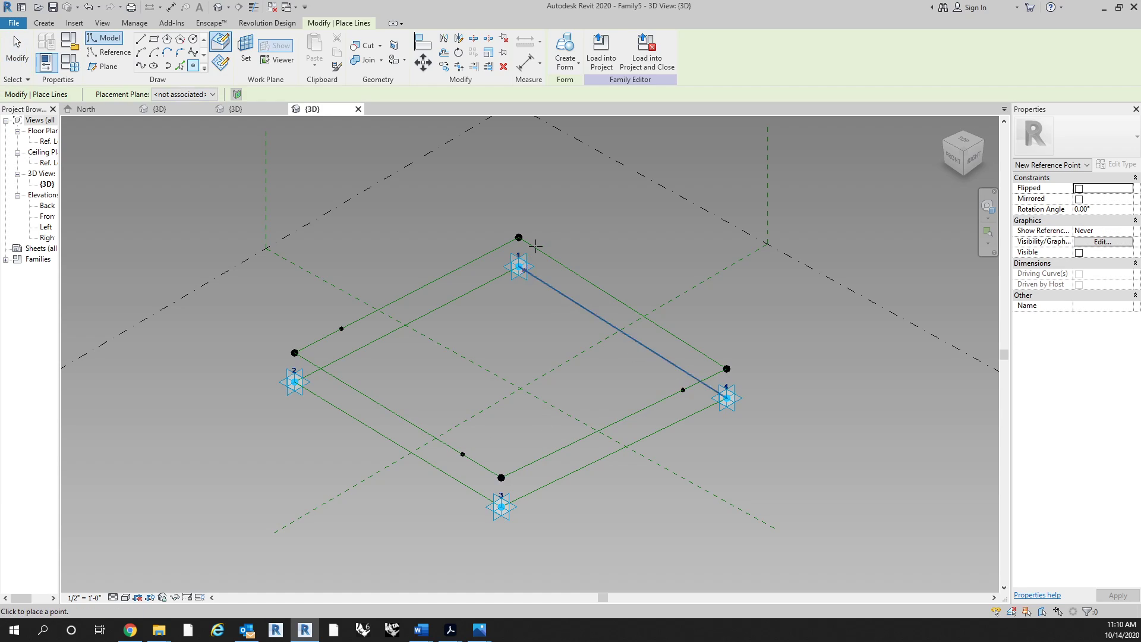
{"action": "left_click", "coordinate": [562, 264]}
{"action": "key", "text": "Escape"}
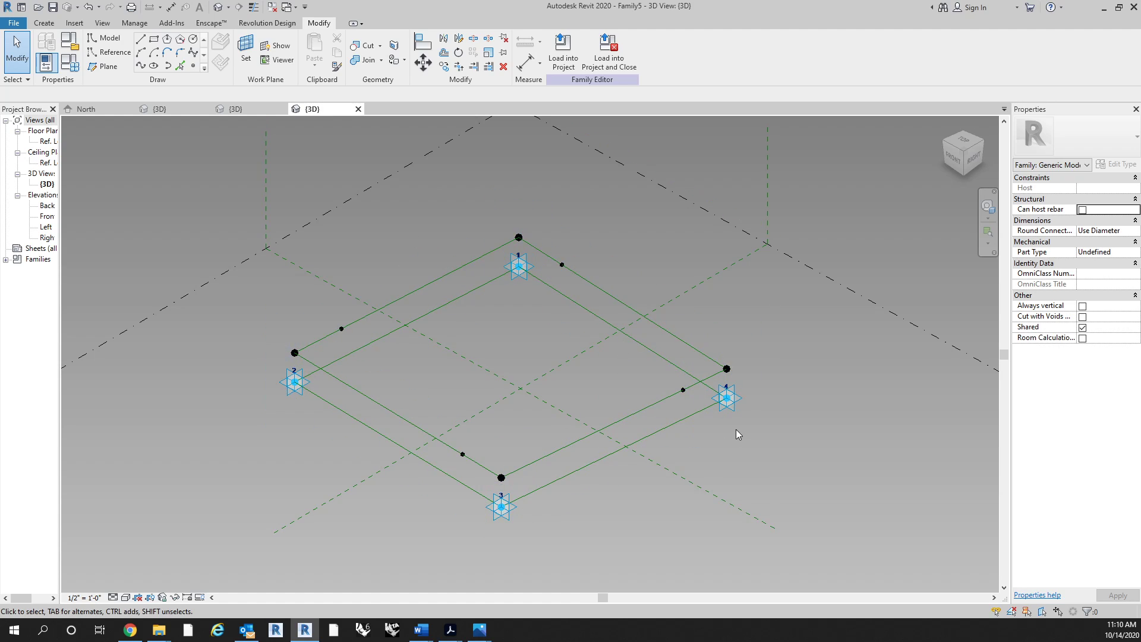
Slide the reference point on upper line 2–3 along its line to a normalized curve parameter of about 0.24.
{"action": "middle_click_drag", "start_coordinate": [587, 460], "coordinate": [612, 447]}
{"action": "key", "text": "Tab"}
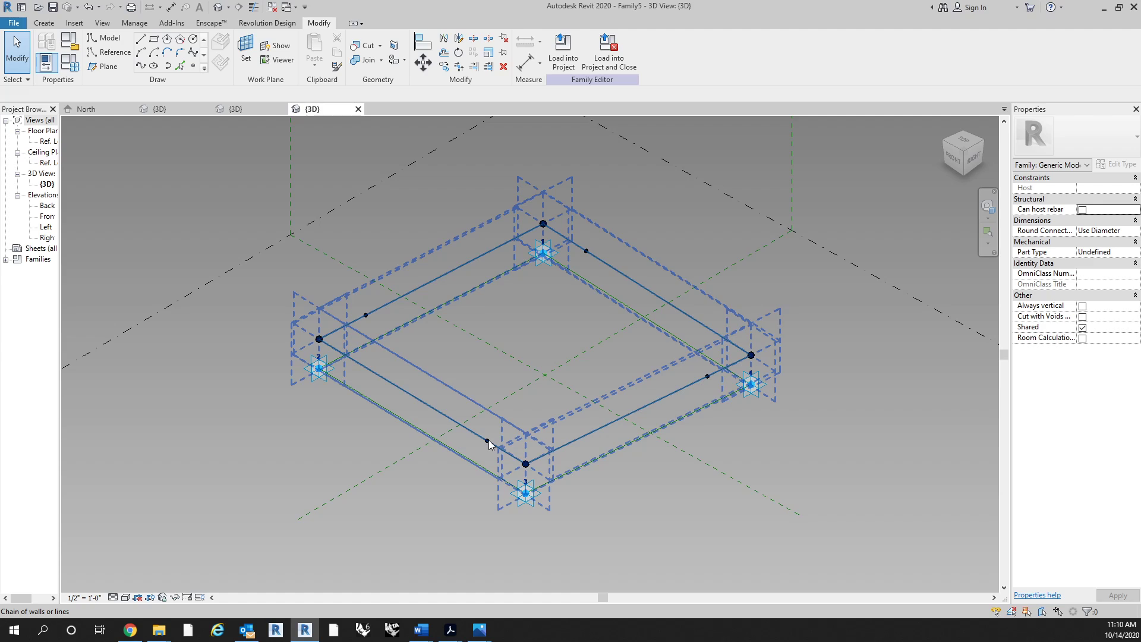
{"action": "key", "text": "Tab"}
{"action": "left_click", "coordinate": [487, 442]}
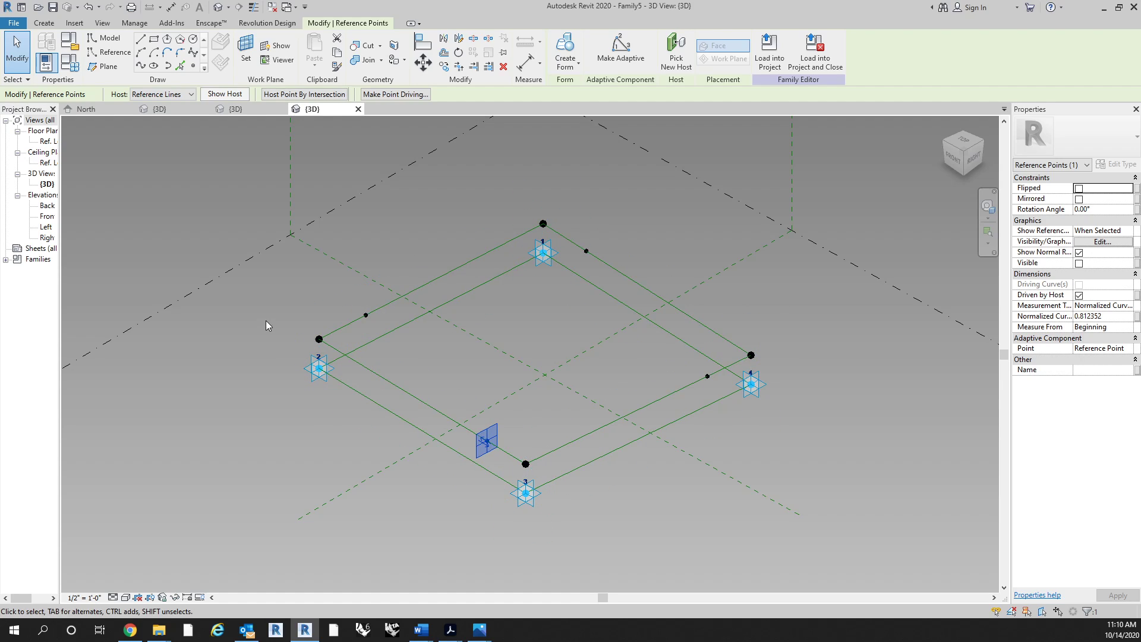
{"action": "key", "text": "Tab"}
{"action": "key", "text": "Tab"}
{"action": "key", "text": "Tab"}
{"action": "left_click_drag", "start_coordinate": [488, 432], "coordinate": [447, 407]}
{"action": "left_click_drag", "start_coordinate": [427, 393], "coordinate": [375, 365]}
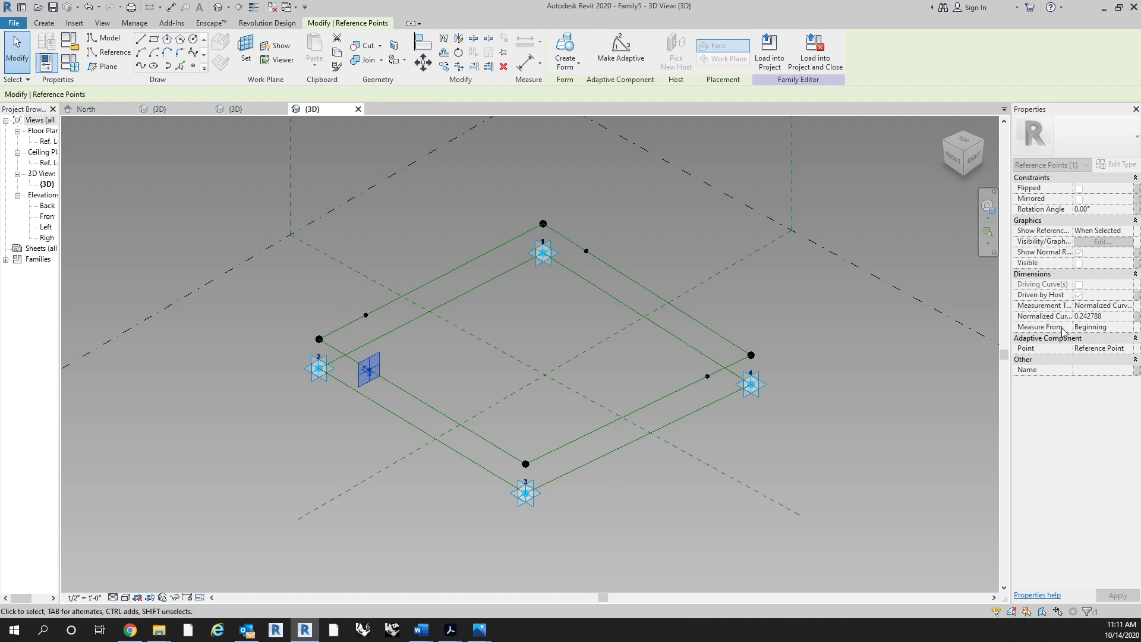
Set the normalized curve parameter of the reference point on upper line 2–3 to 0.75.
{"action": "left_click", "coordinate": [1102, 317]}
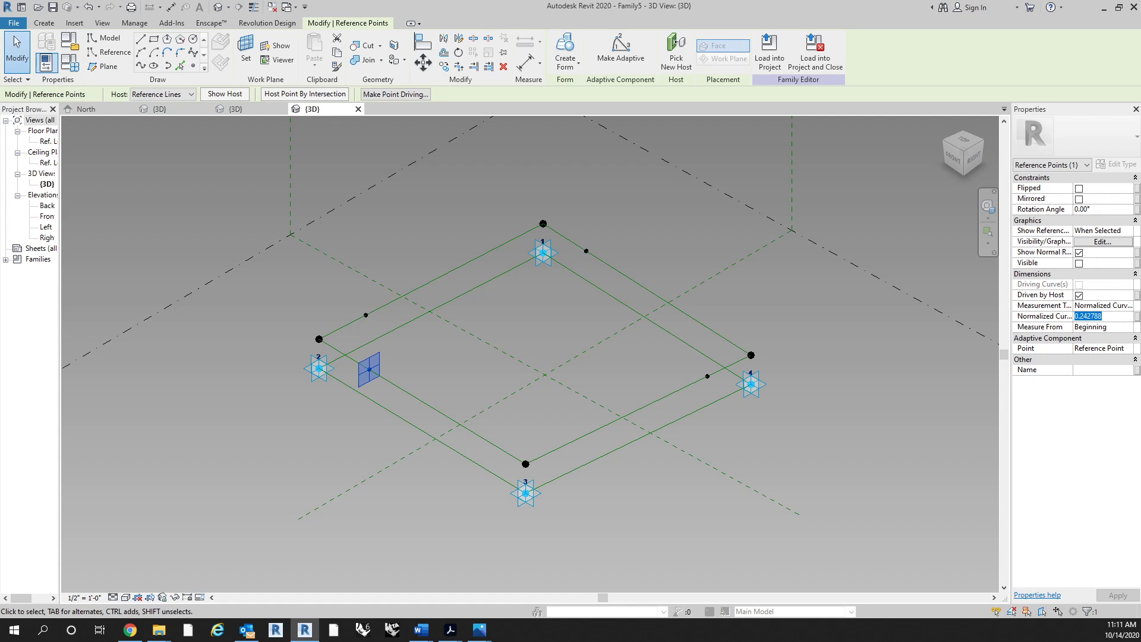
{"action": "type", "text": "0.75"}
{"action": "key", "text": "Return"}
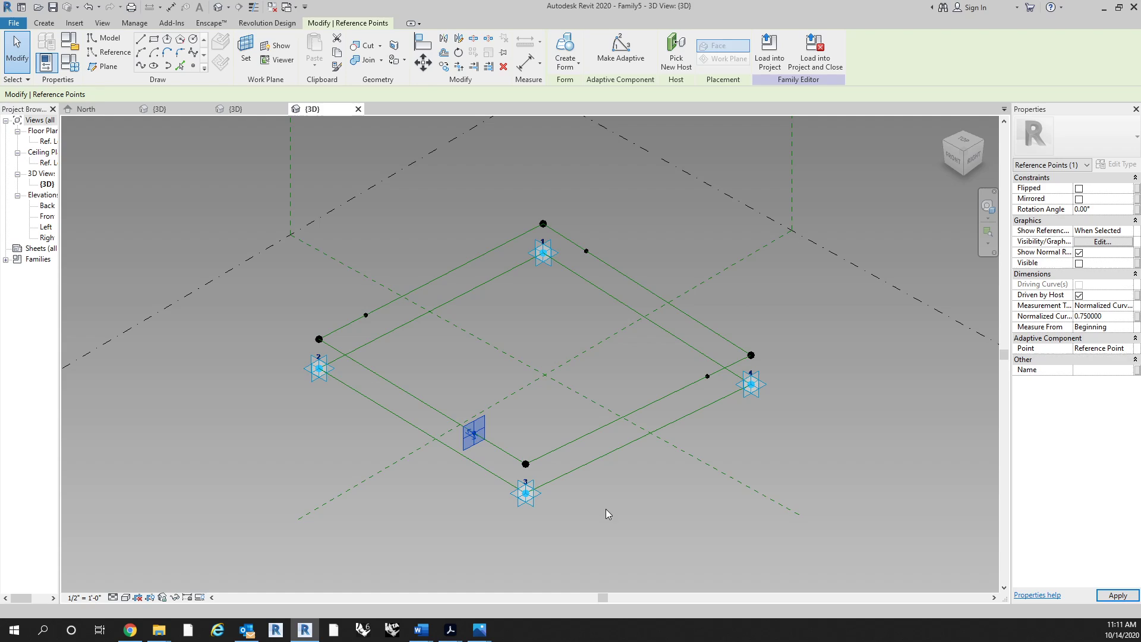
{"action": "left_click", "coordinate": [625, 483]}
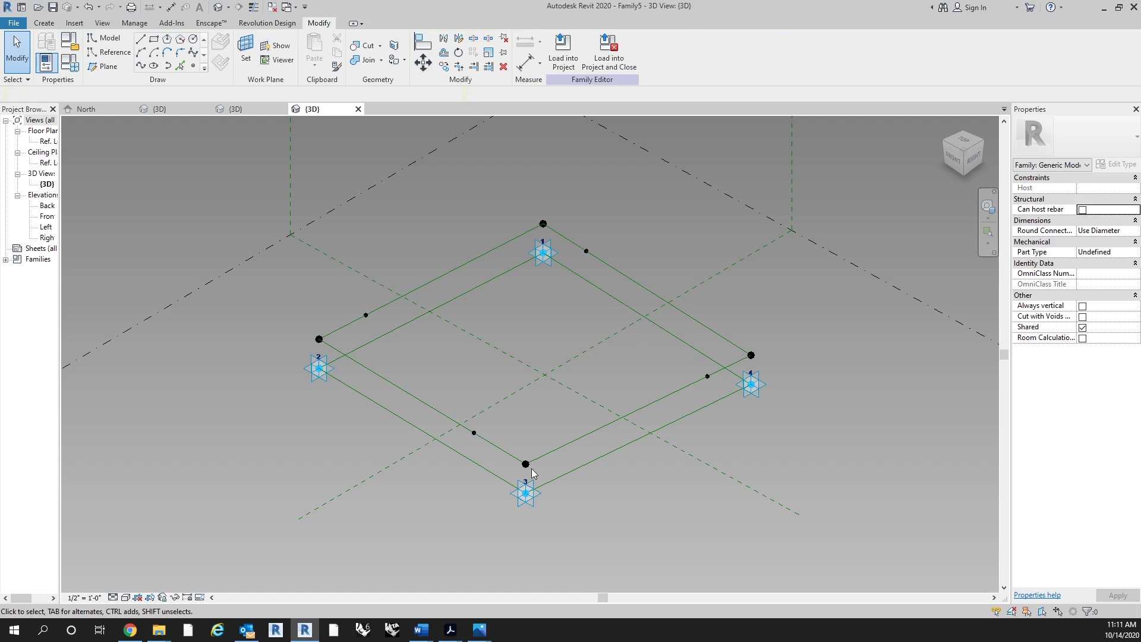
Associate the normalized curve parameter of the point on upper line 2–3 with a new type parameter named NCP High.
{"action": "left_click", "coordinate": [484, 432]}
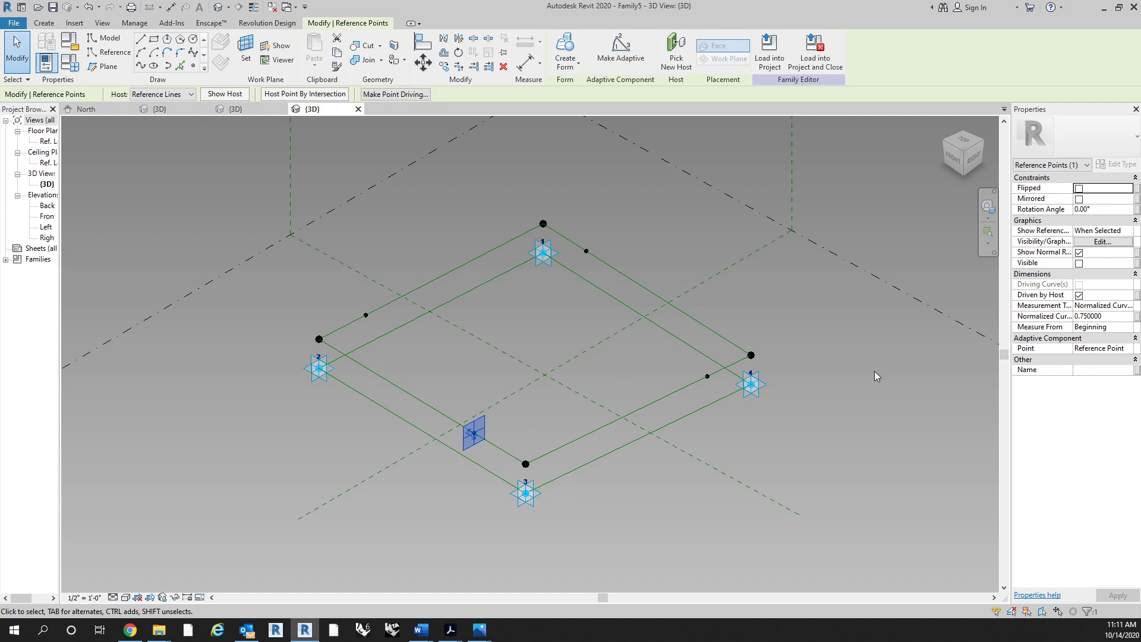
{"action": "left_click", "coordinate": [1136, 321]}
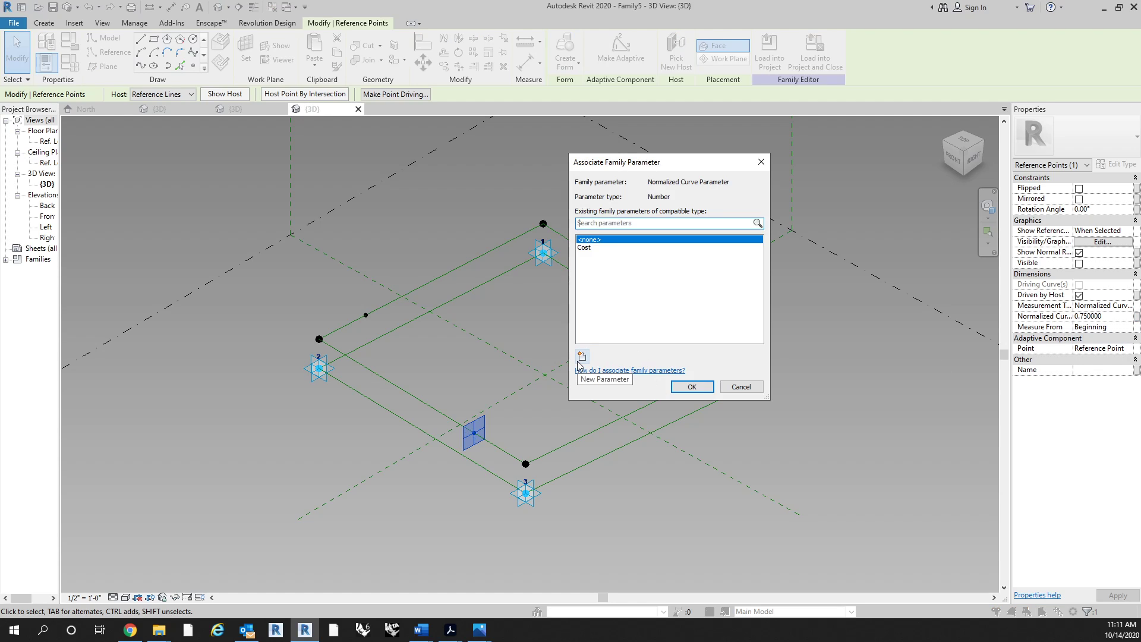
{"action": "left_click", "coordinate": [581, 358]}
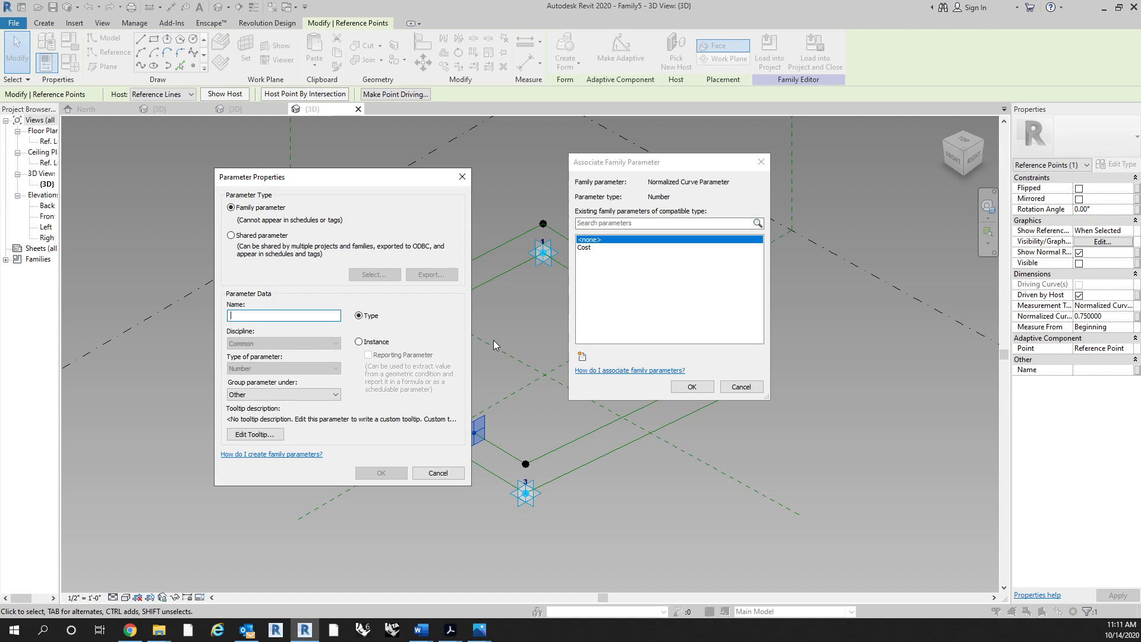
{"action": "type", "text": "NCP High"}
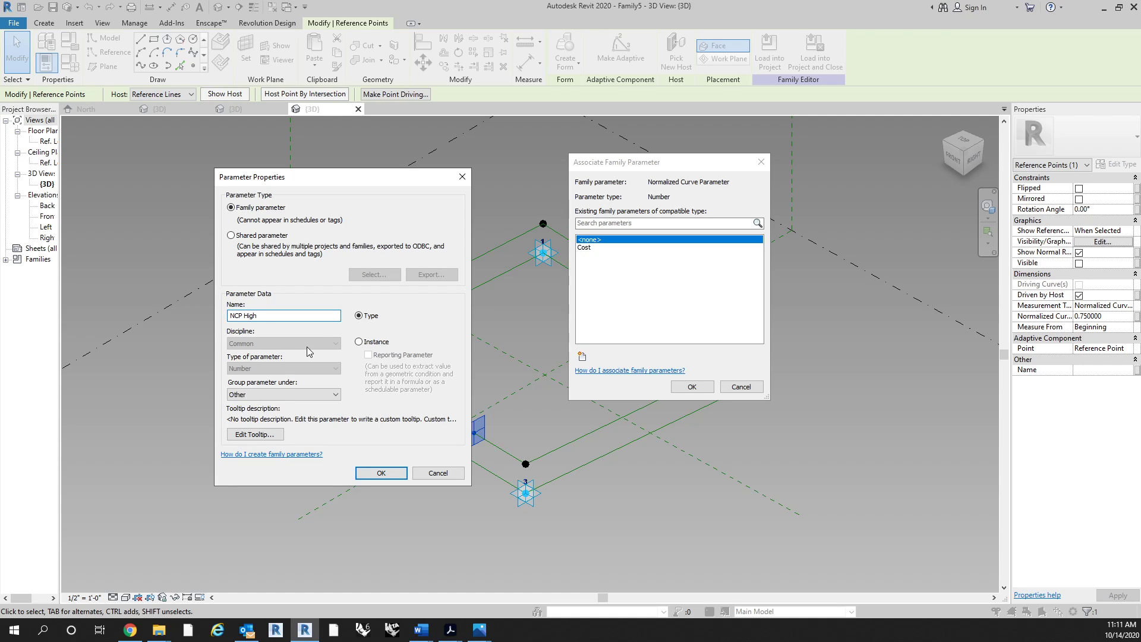
{"action": "left_click", "coordinate": [379, 473]}
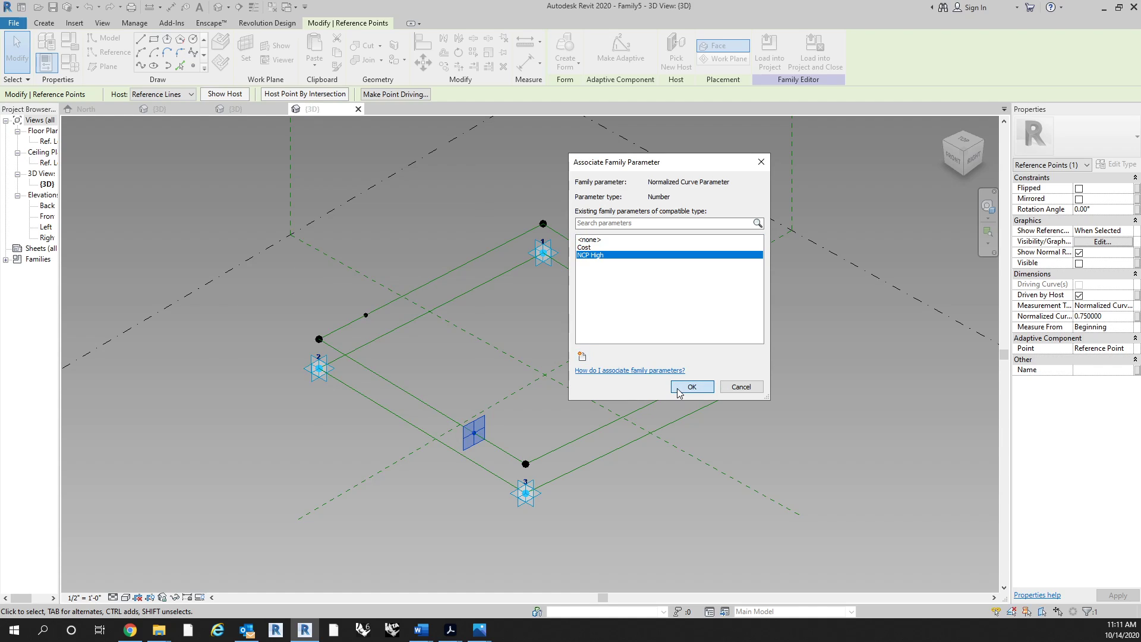
{"action": "left_click", "coordinate": [690, 386]}
{"action": "left_click", "coordinate": [661, 450]}
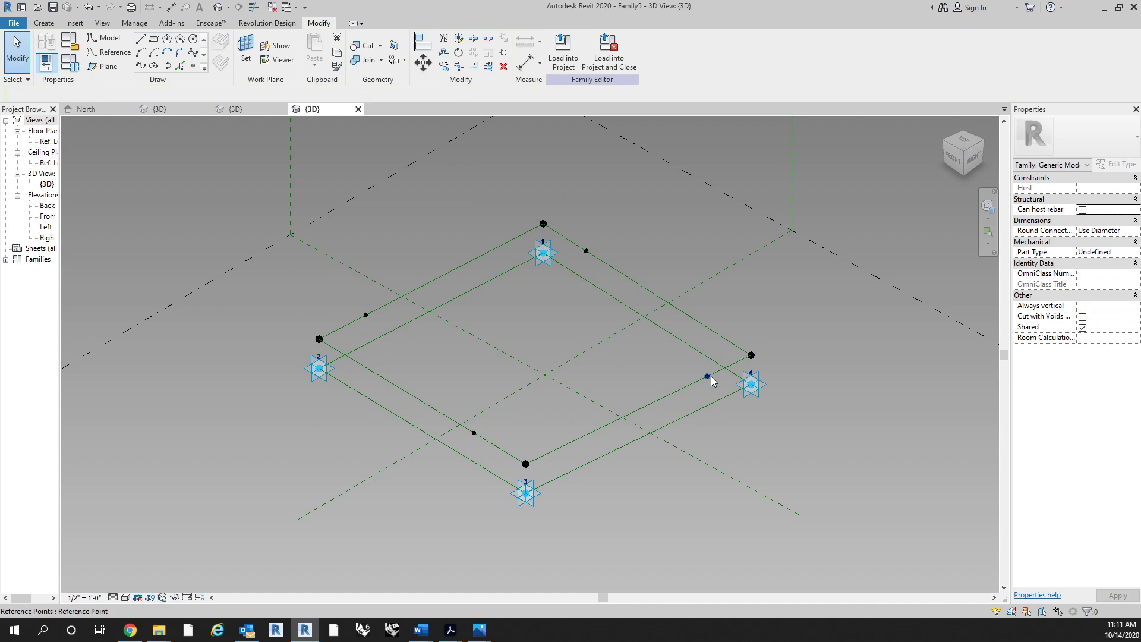
Associate the normalized curve parameter of the point on upper line 3–4 near point 4 with the existing NCP High parameter.
{"action": "left_click", "coordinate": [707, 376]}
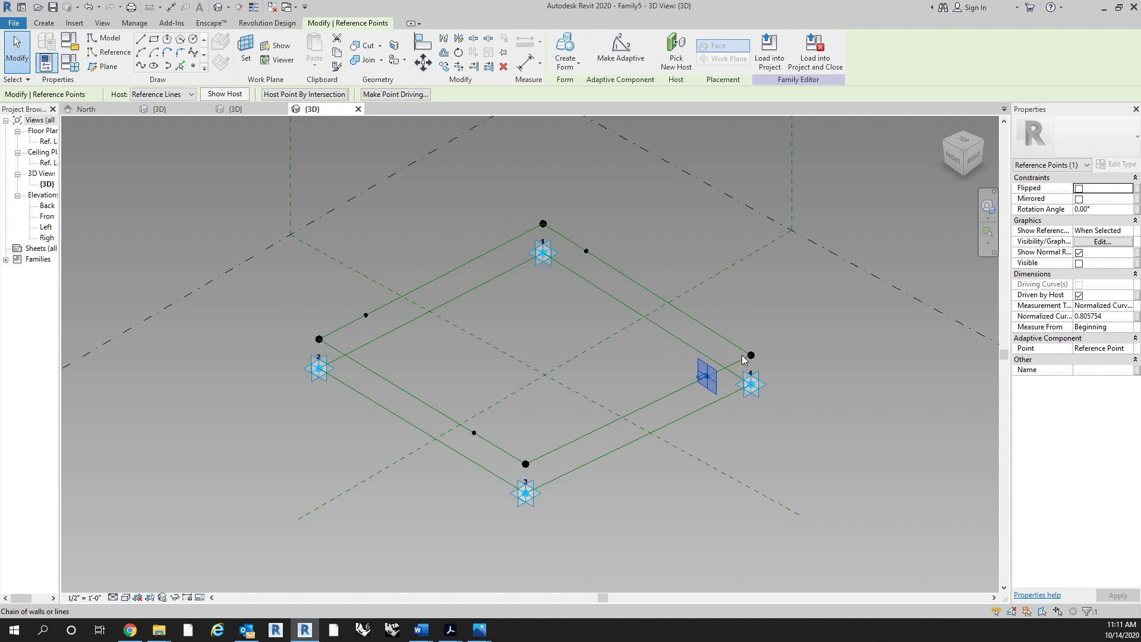
{"action": "left_click", "coordinate": [1135, 315]}
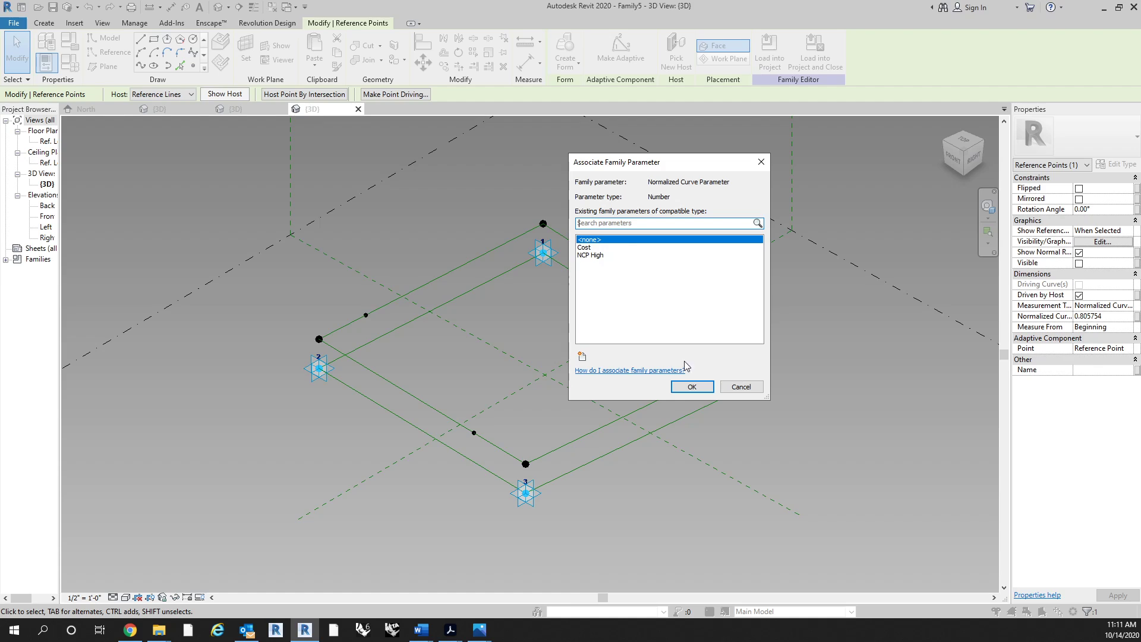
{"action": "left_click", "coordinate": [600, 256]}
{"action": "left_click", "coordinate": [692, 386]}
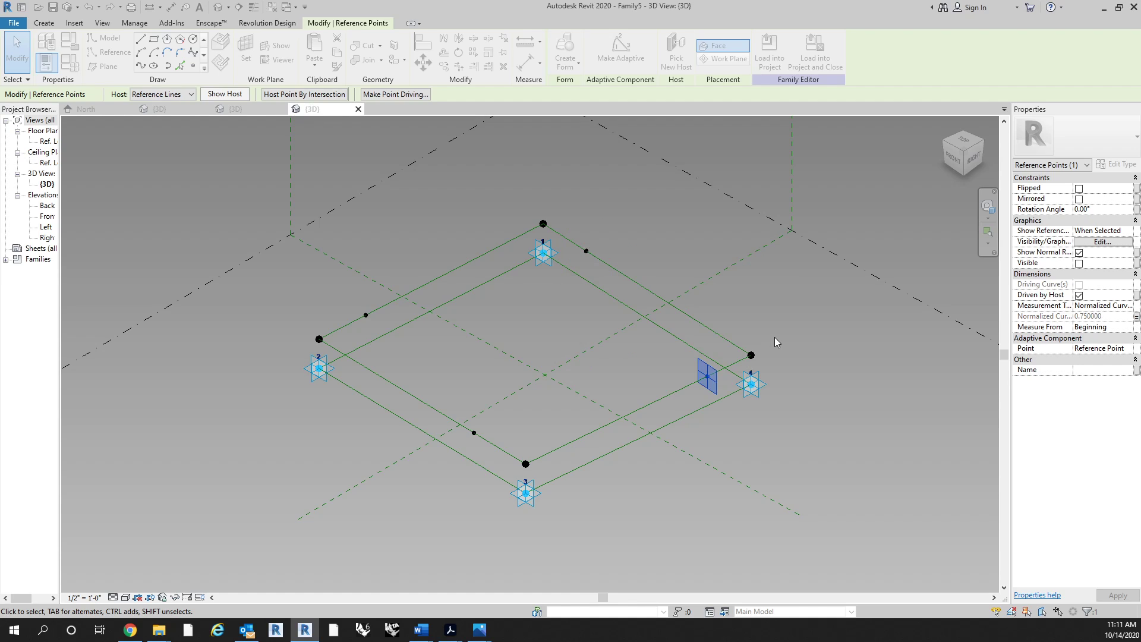
{"action": "left_click", "coordinate": [679, 287]}
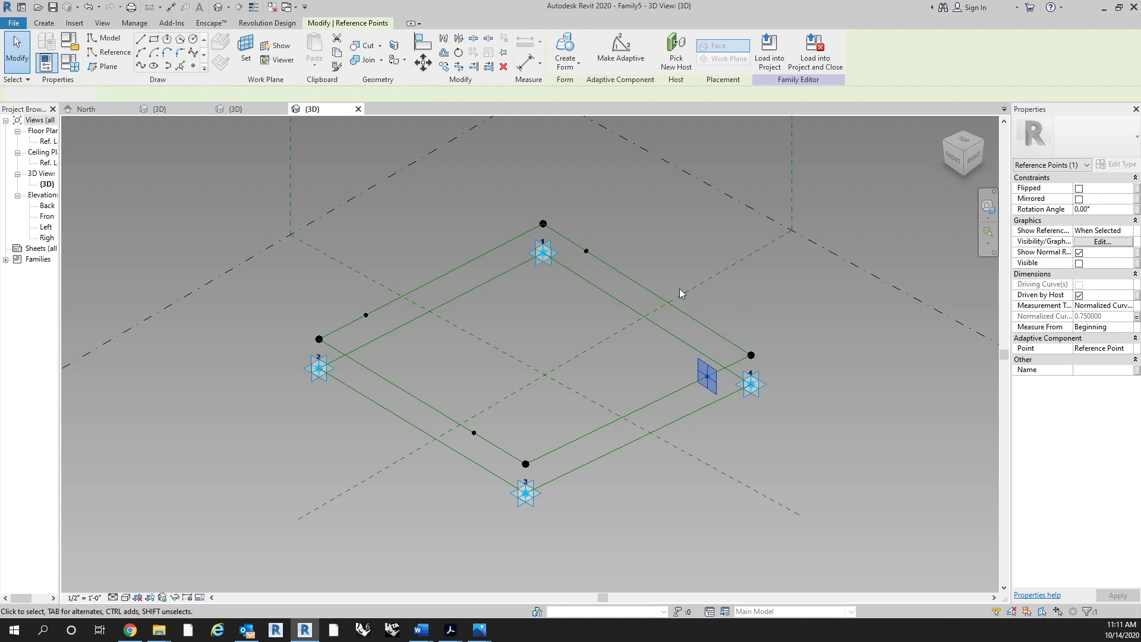
Associate the normalized curve parameter of the point on upper line 1–4 near point 1 with a new type parameter named NCP Low.
{"action": "left_click", "coordinate": [586, 252]}
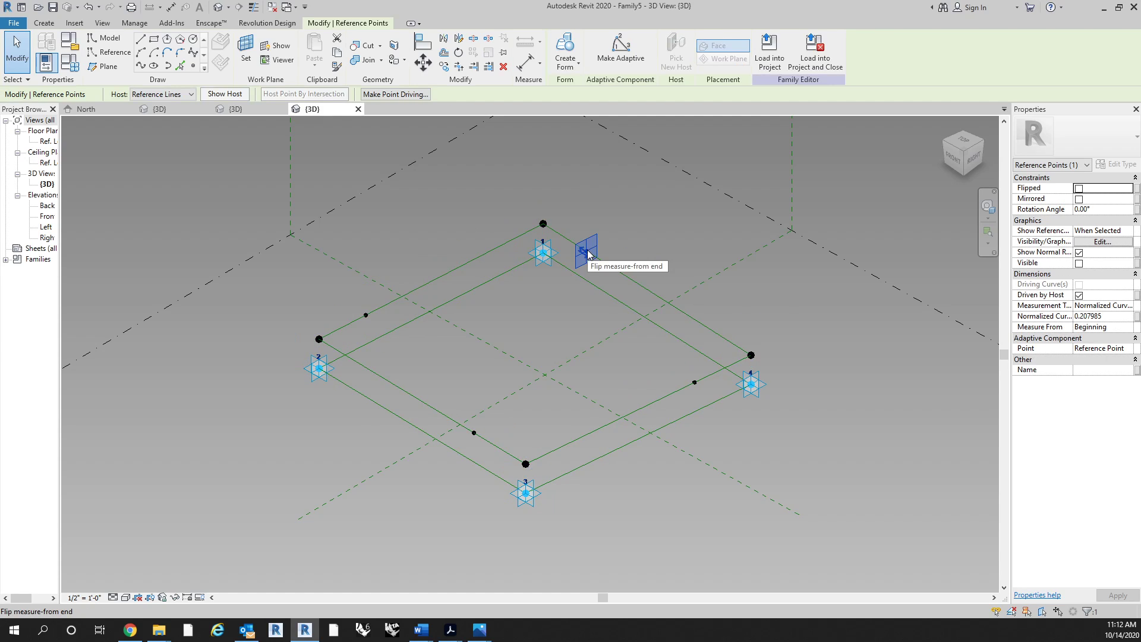
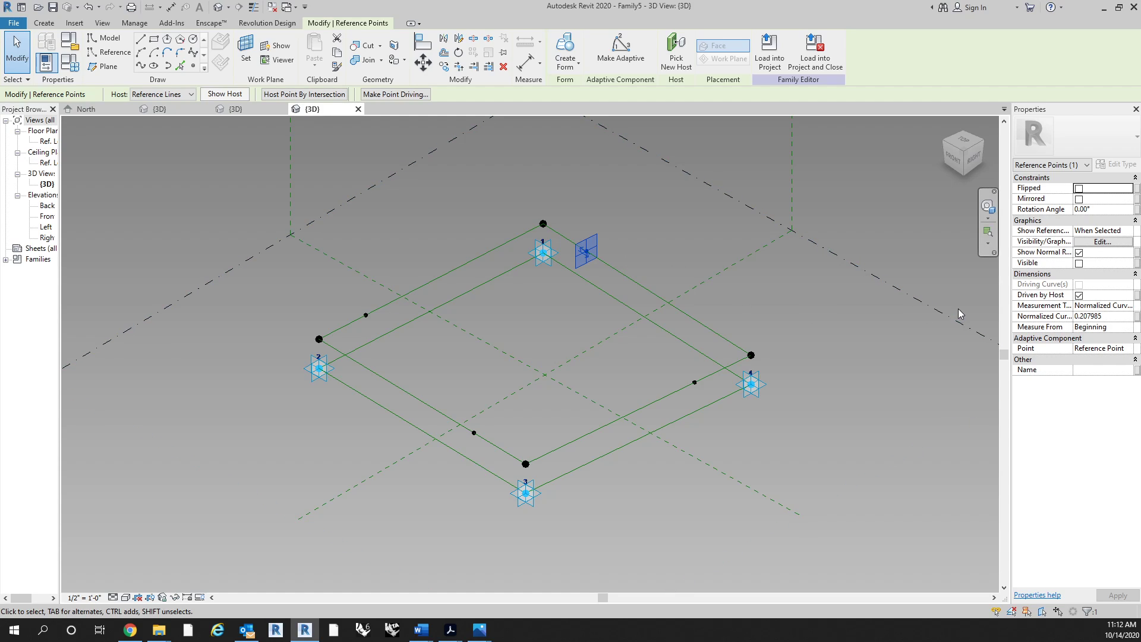
{"action": "left_click", "coordinate": [1136, 316]}
{"action": "left_click", "coordinate": [583, 358]}
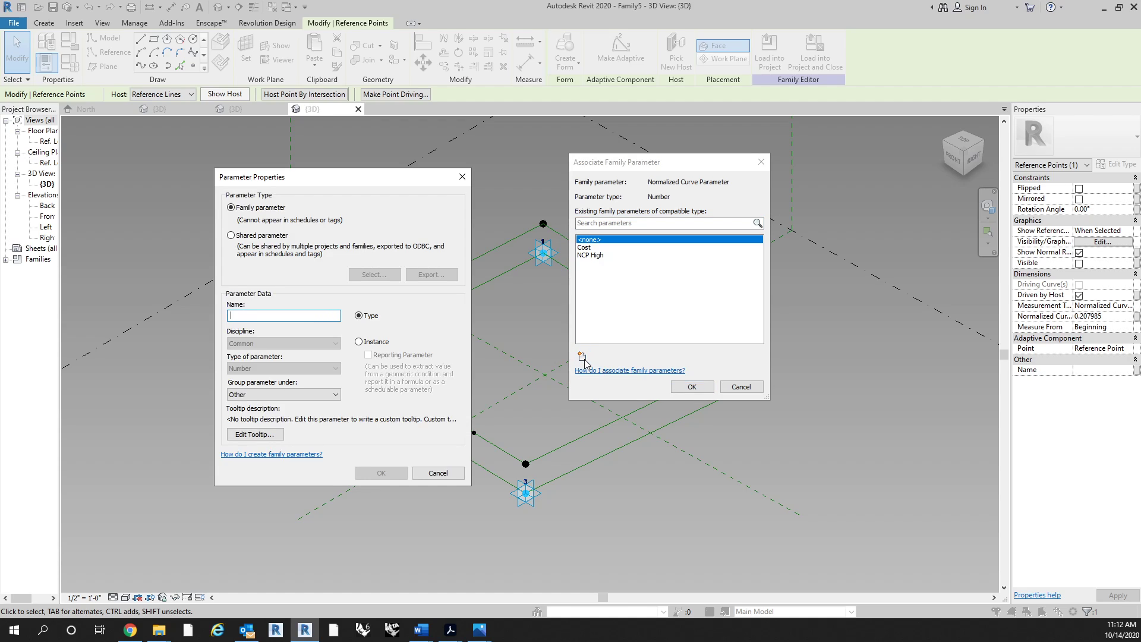
{"action": "type", "text": "NCP Low"}
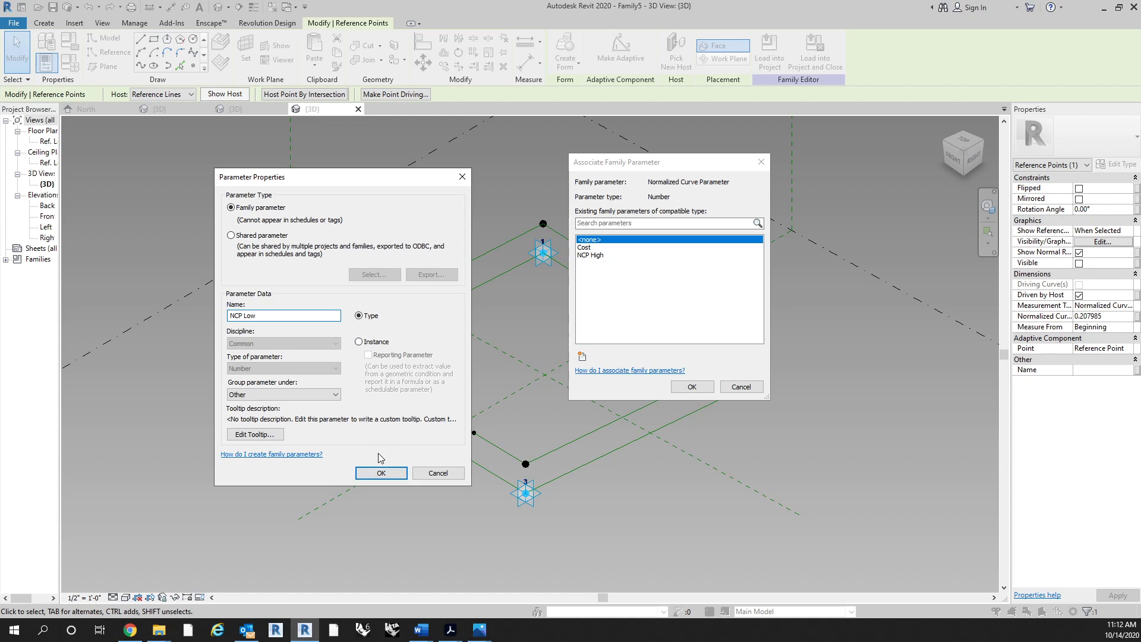
{"action": "left_click", "coordinate": [381, 473]}
{"action": "left_click", "coordinate": [691, 387]}
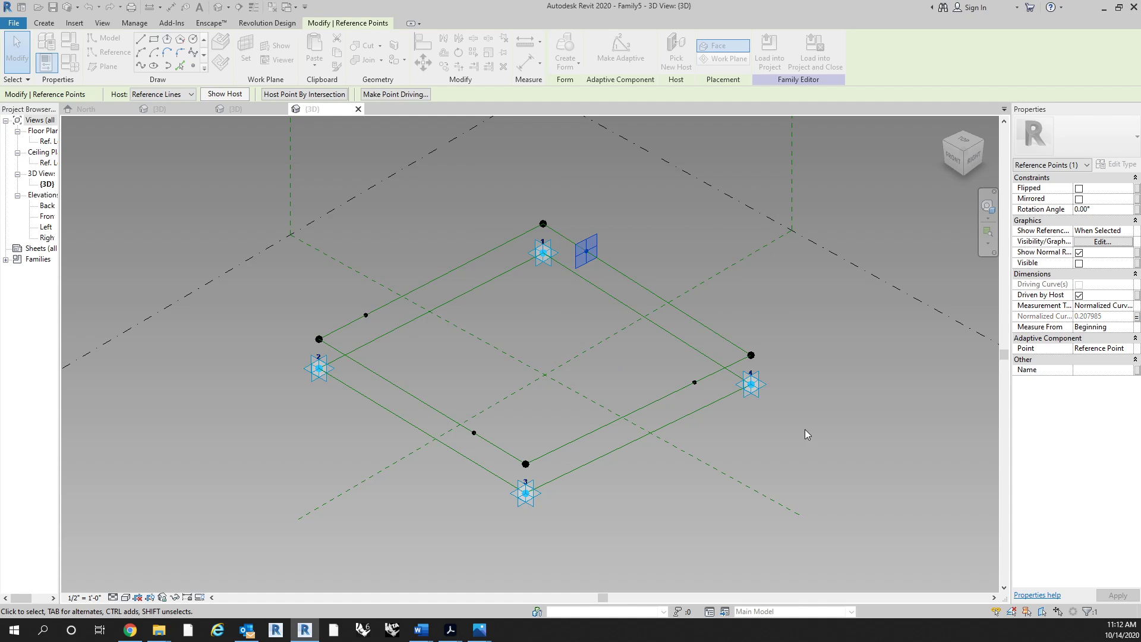
{"action": "middle_click_drag", "start_coordinate": [809, 451], "coordinate": [805, 465]}
{"action": "left_click", "coordinate": [296, 315]}
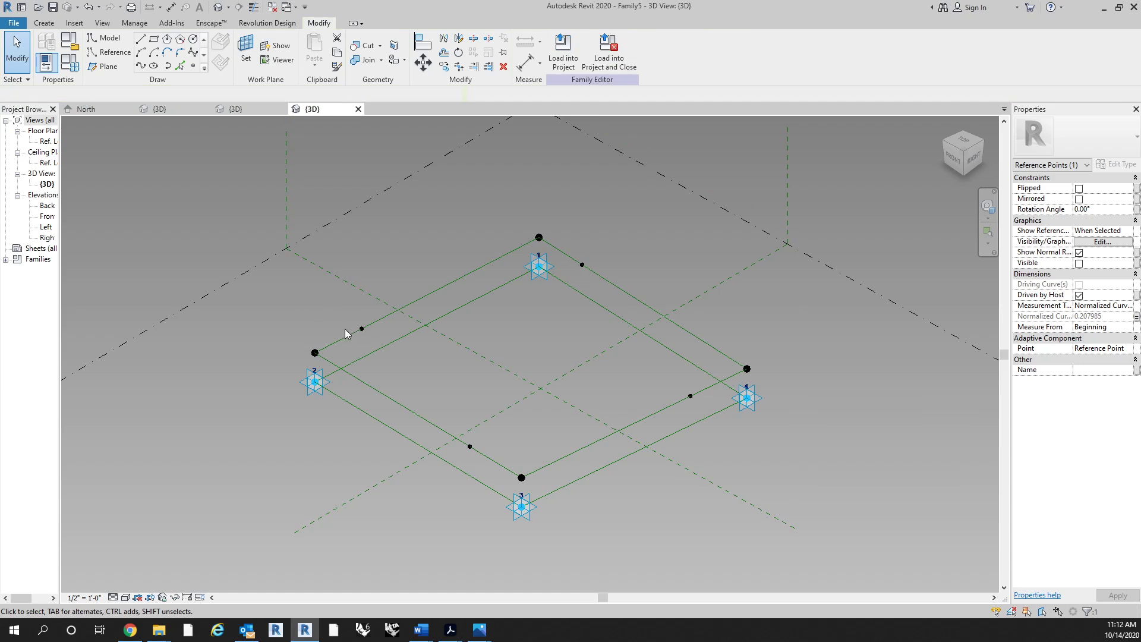
Give the NCP Low family parameter the formula 1 - NCP High.
{"action": "left_click", "coordinate": [69, 66]}
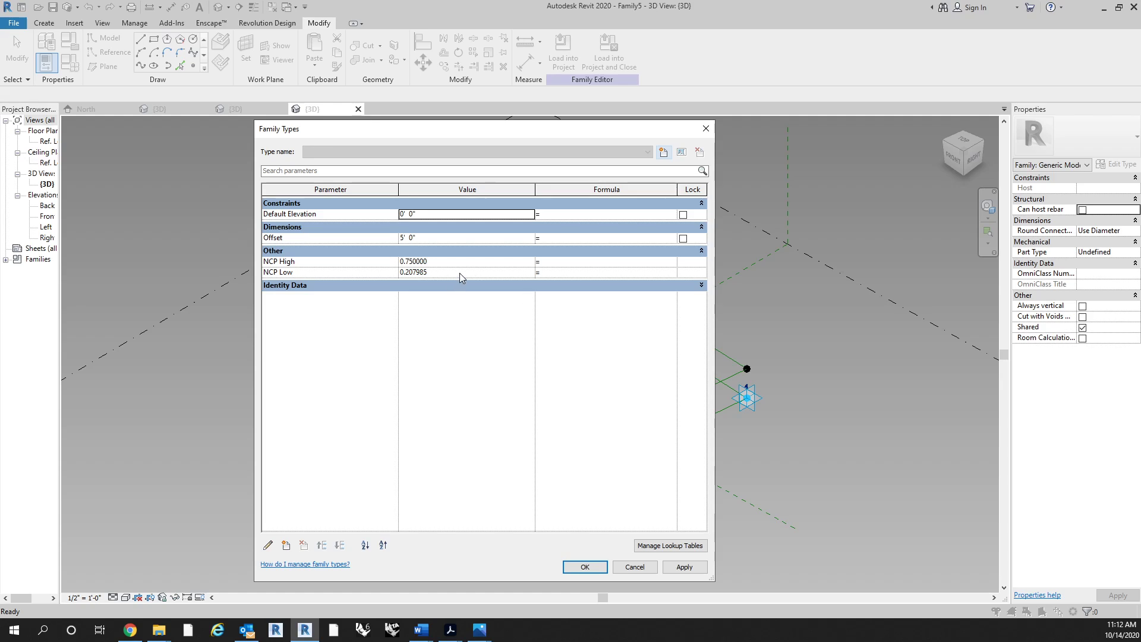
{"action": "left_click", "coordinate": [612, 271]}
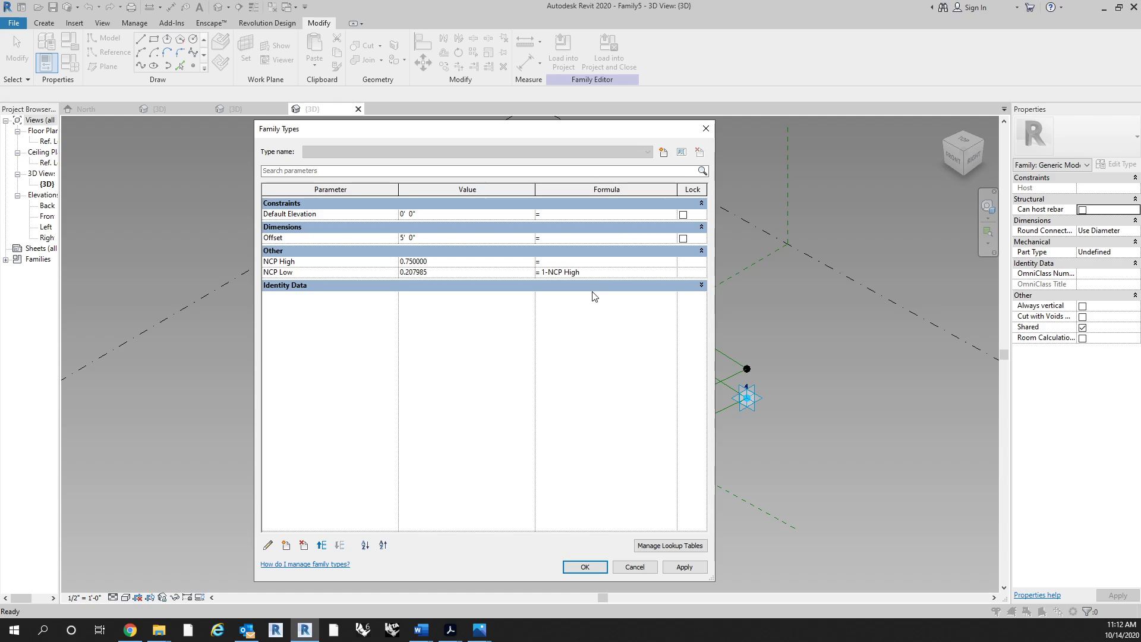
{"action": "key", "text": "Return"}
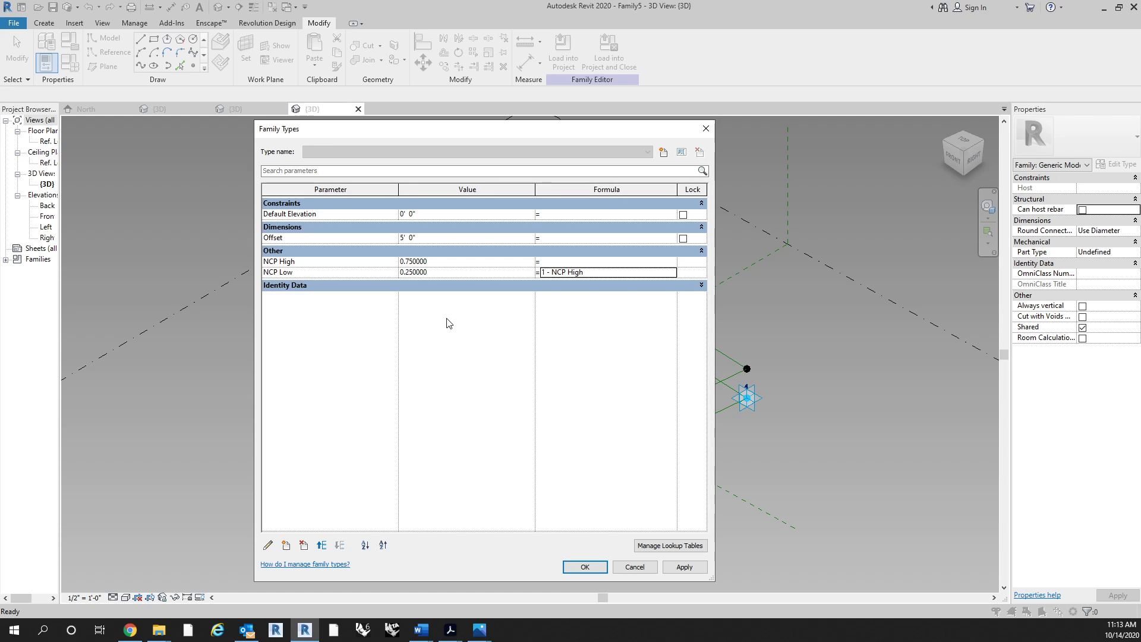
Test the NCP Low formula by trying 0.6 for NCP High, and set NCP High to 0.8.
{"action": "left_click", "coordinate": [454, 261]}
{"action": "type", "text": "0.8"}
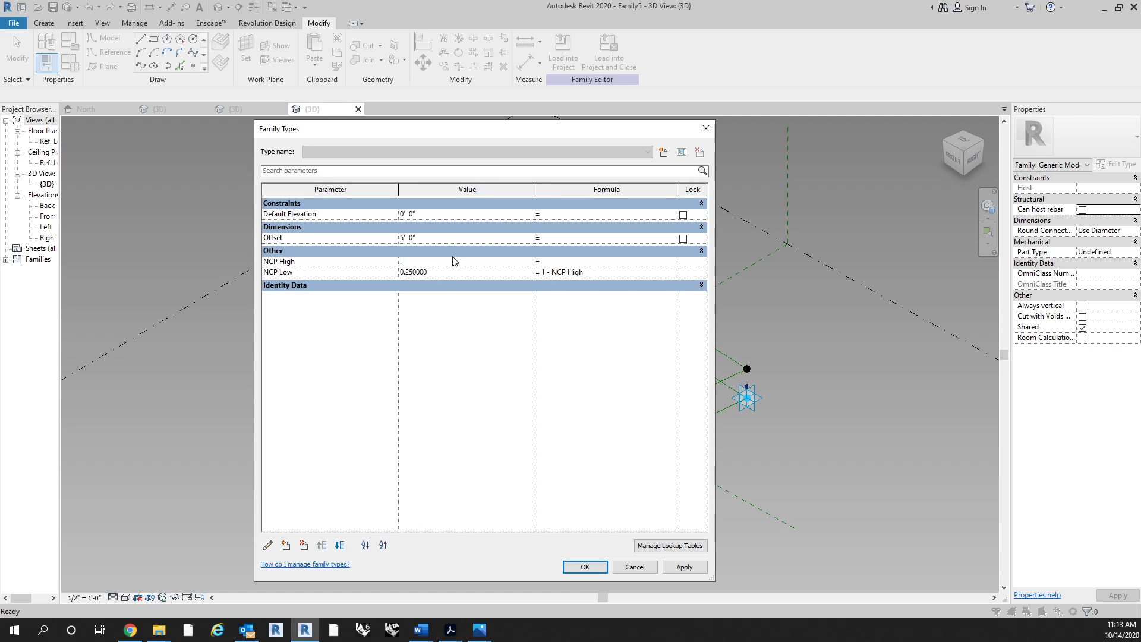
{"action": "key", "text": "Tab"}
{"action": "key", "text": "shift+Tab"}
{"action": "type", "text": "0.6"}
{"action": "key", "text": "Tab"}
{"action": "left_click", "coordinate": [463, 264]}
{"action": "key", "text": "BackSpace"}
{"action": "type", "text": "0.8"}
{"action": "key", "text": "Tab"}
{"action": "left_click", "coordinate": [583, 567]}
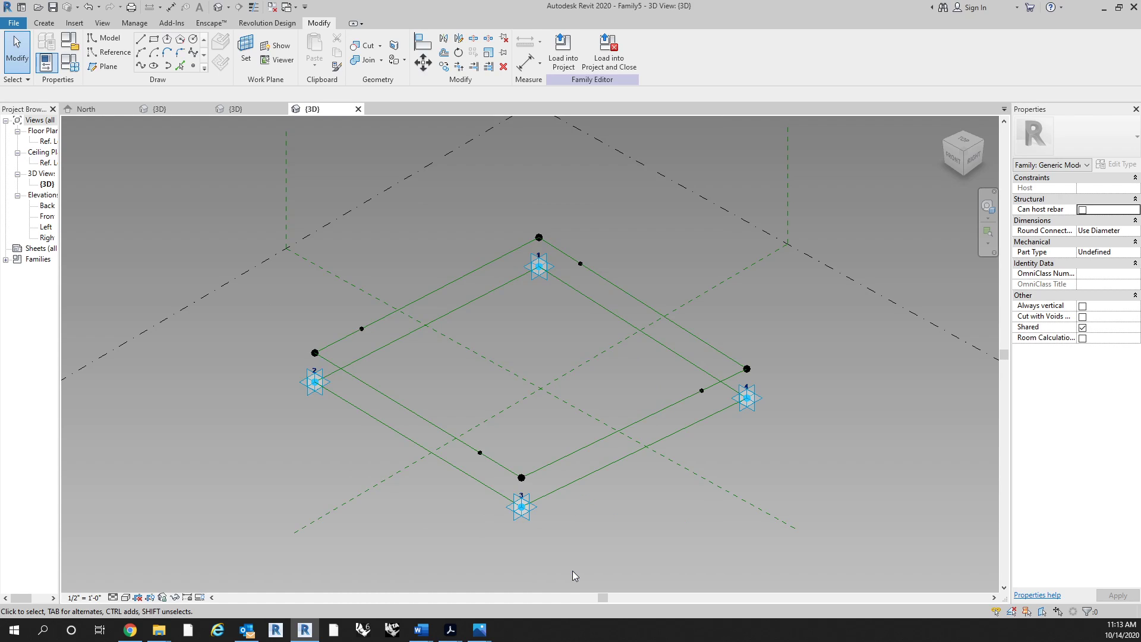
Associate the normalized curve parameter of the point on upper line 1–2 near point 2 with the existing NCP Low parameter.
{"action": "left_click", "coordinate": [361, 329]}
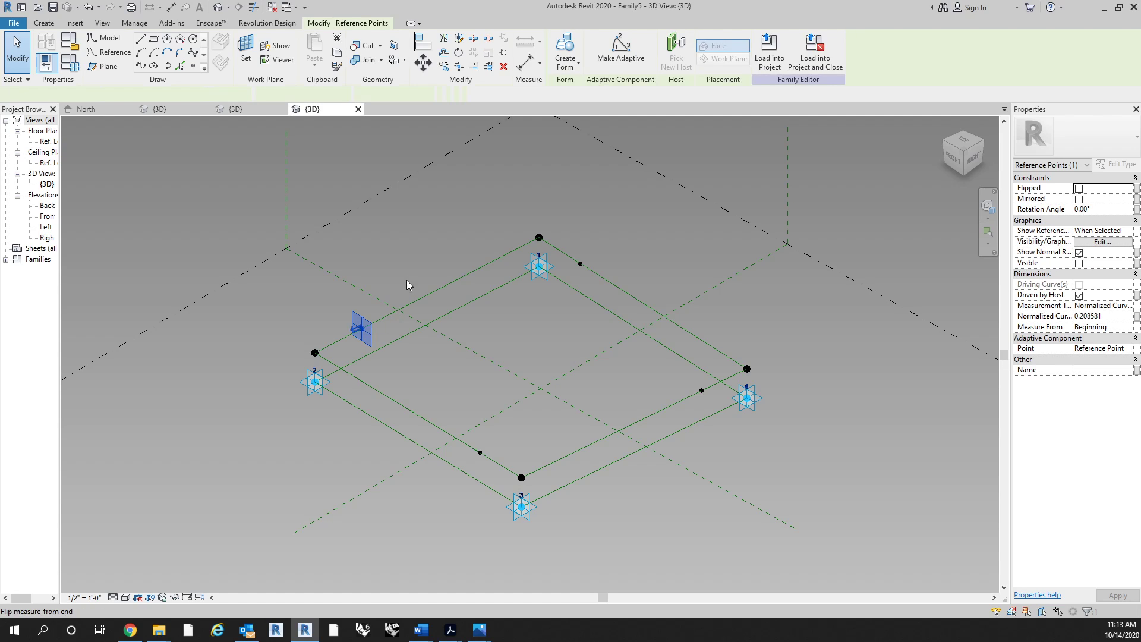
{"action": "left_click", "coordinate": [1136, 316]}
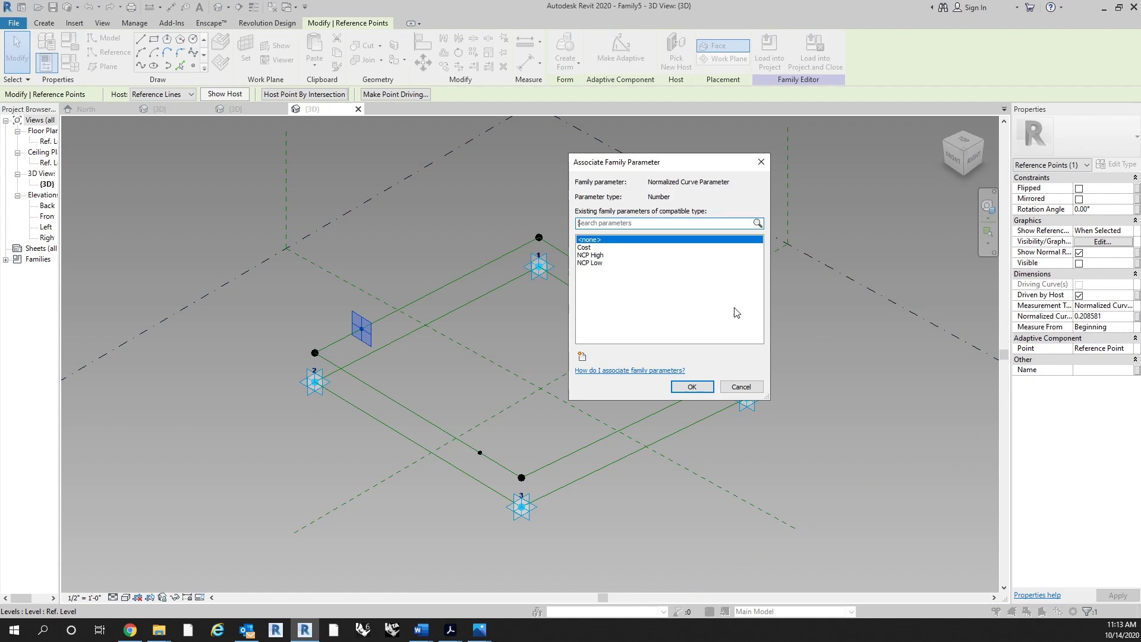
{"action": "left_click", "coordinate": [594, 262]}
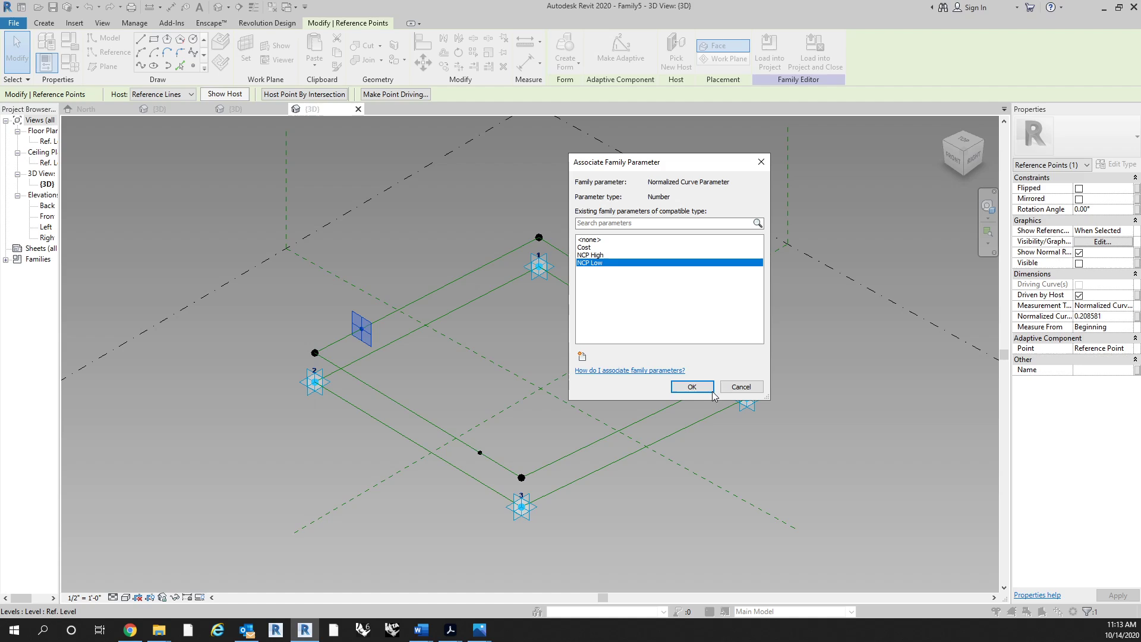
{"action": "left_click", "coordinate": [692, 386]}
{"action": "left_click", "coordinate": [862, 456]}
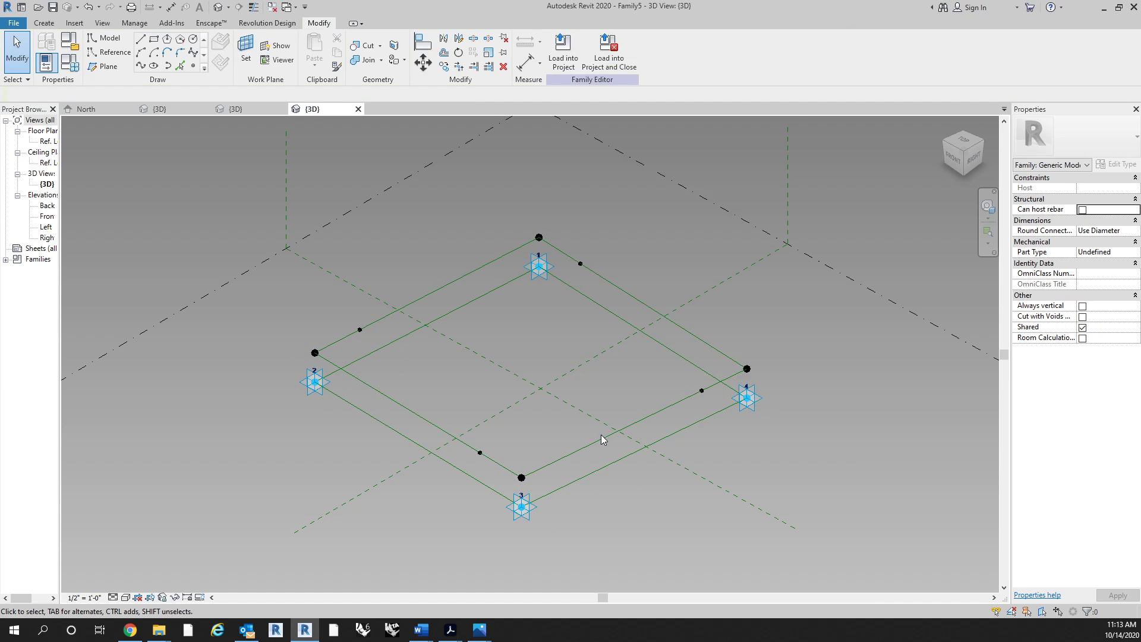
Connect the hosted points on upper lines 1–2 and 2–3 with a spline through points and make it a reference line.
{"action": "left_click", "coordinate": [360, 329]}
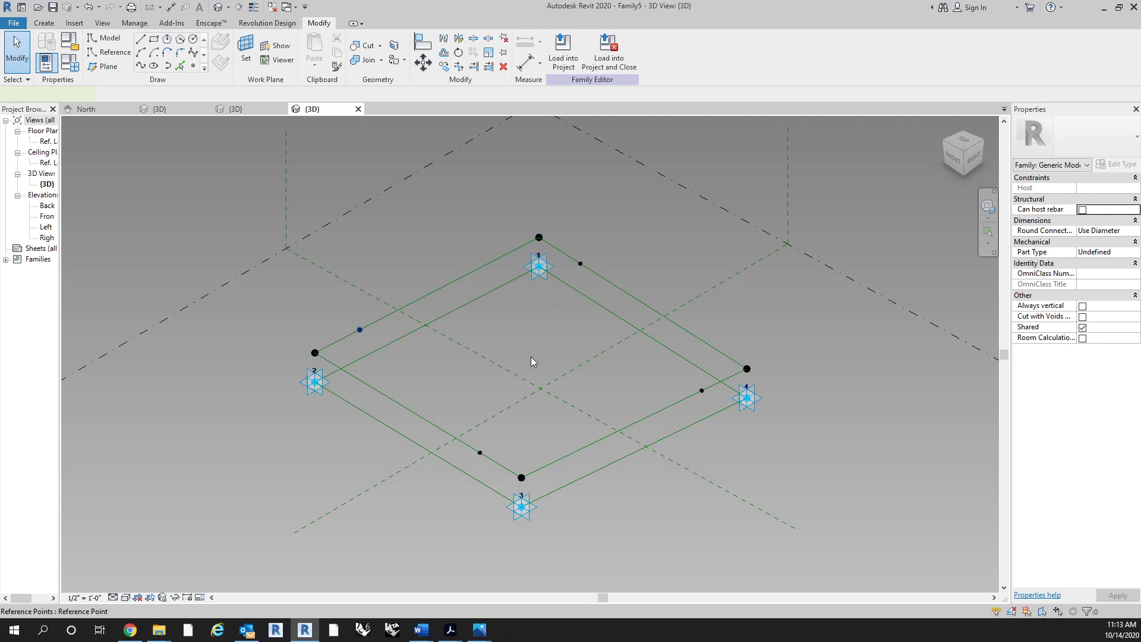
{"action": "left_click", "coordinate": [481, 452], "text": "ctrl"}
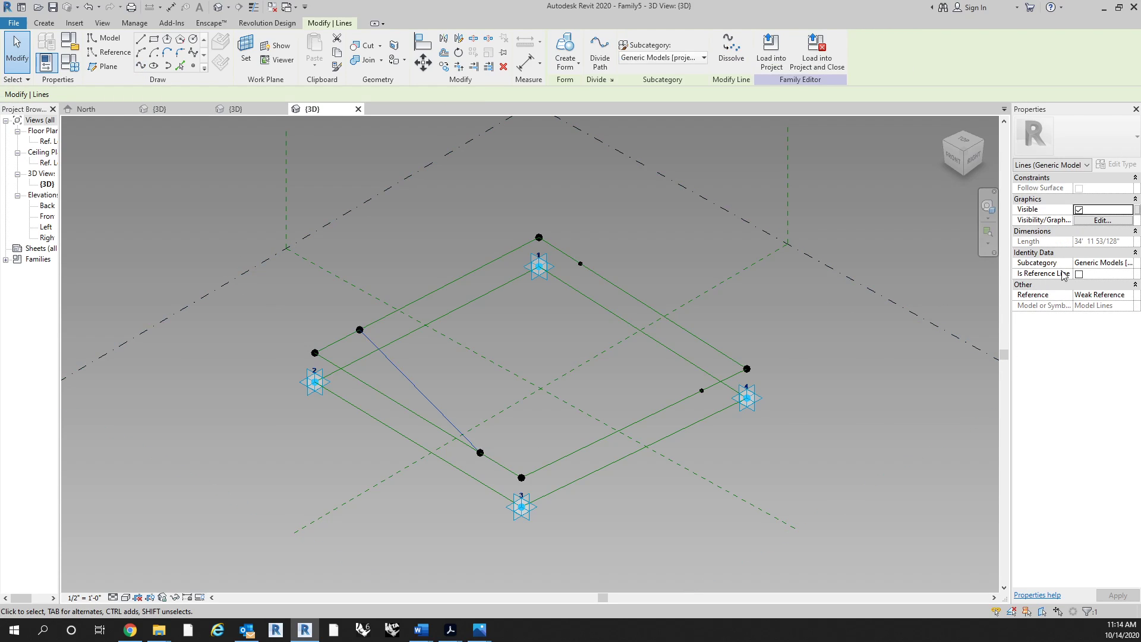
{"action": "left_click", "coordinate": [1078, 274]}
{"action": "left_click", "coordinate": [657, 501]}
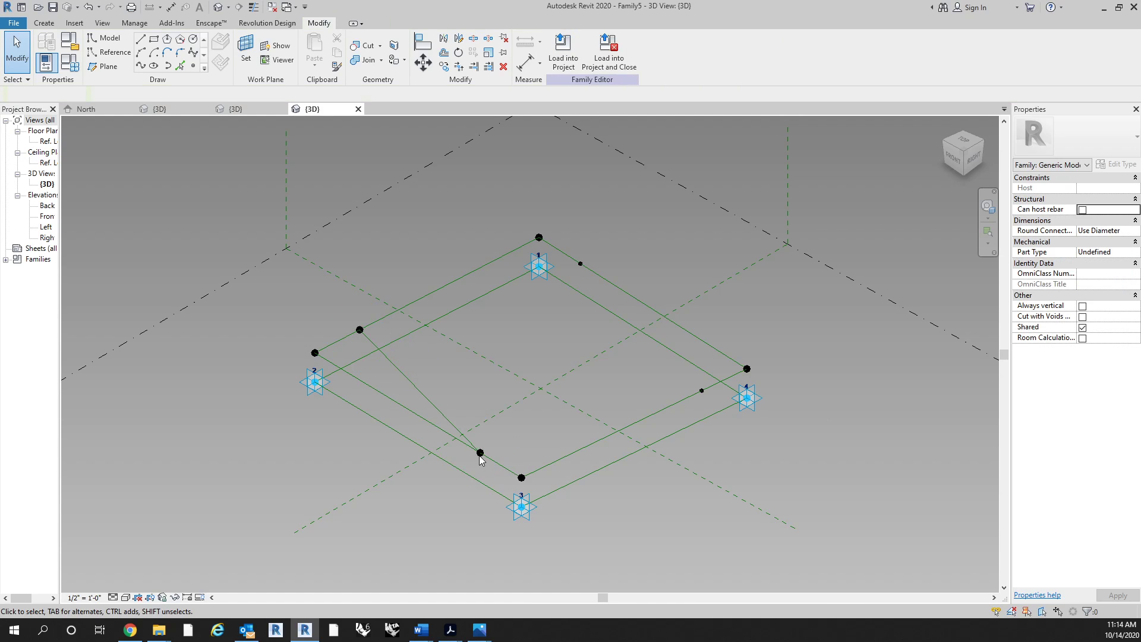
Connect the hosted points on upper lines 2–3 and 3–4 with a spline through points and make it a reference line.
{"action": "left_click", "coordinate": [702, 390], "text": "ctrl"}
{"action": "left_click", "coordinate": [141, 66]}
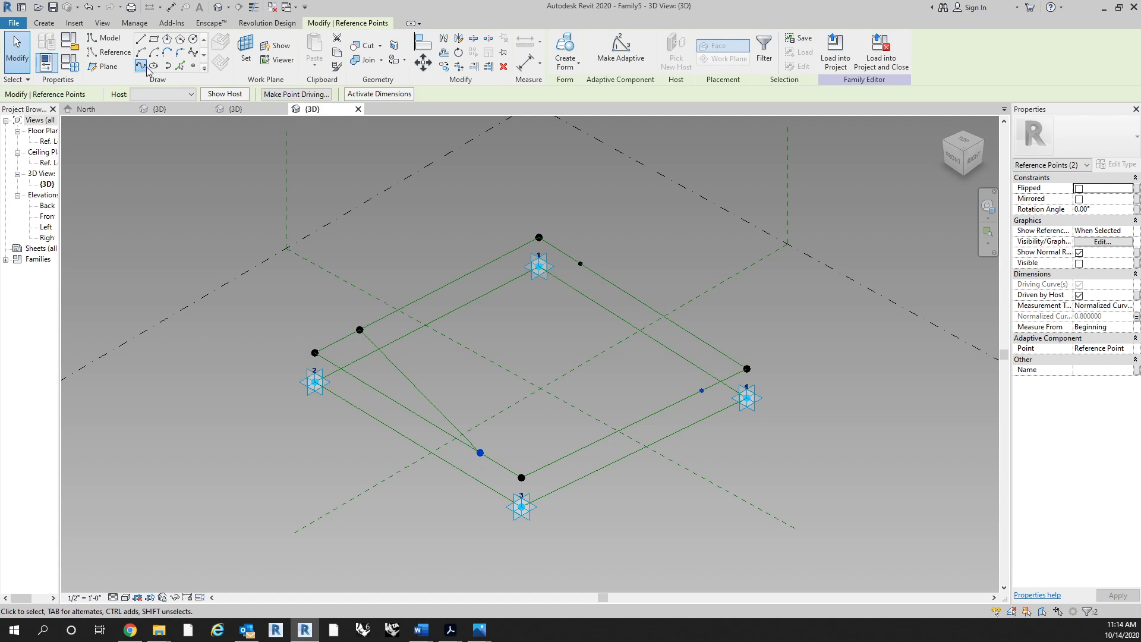
{"action": "left_click", "coordinate": [1078, 274]}
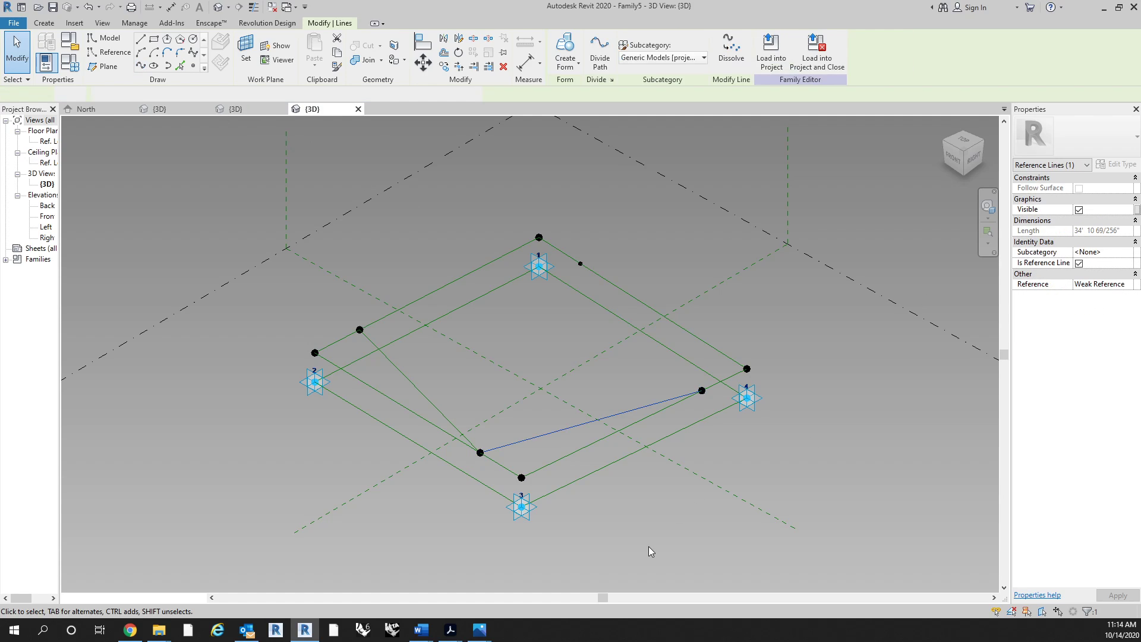
{"action": "left_click", "coordinate": [666, 508]}
Connect the hosted points on upper lines 3–4 and 1–4 with a spline through points.
{"action": "key", "text": "Tab"}
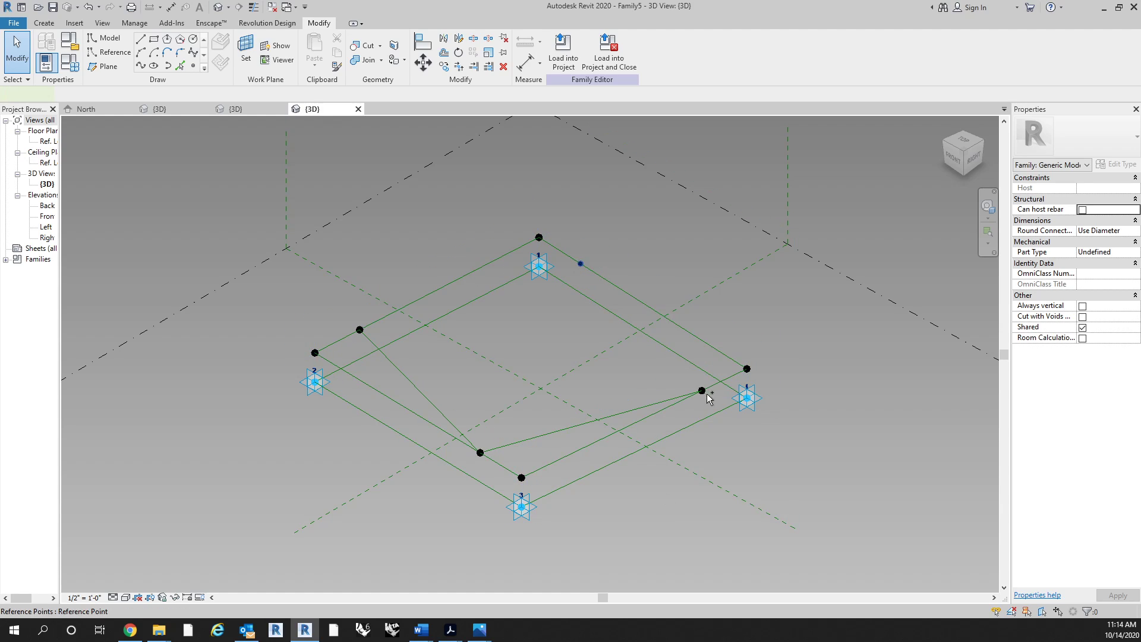
{"action": "left_click", "coordinate": [702, 391]}
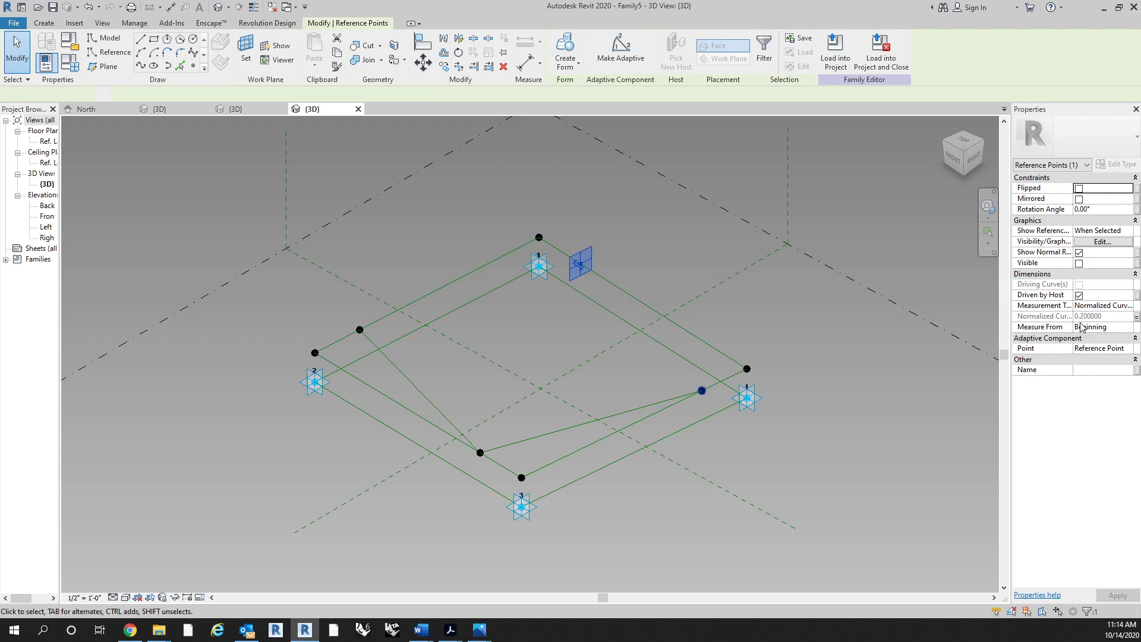
{"action": "left_click", "coordinate": [1135, 319]}
{"action": "key", "text": "Escape"}
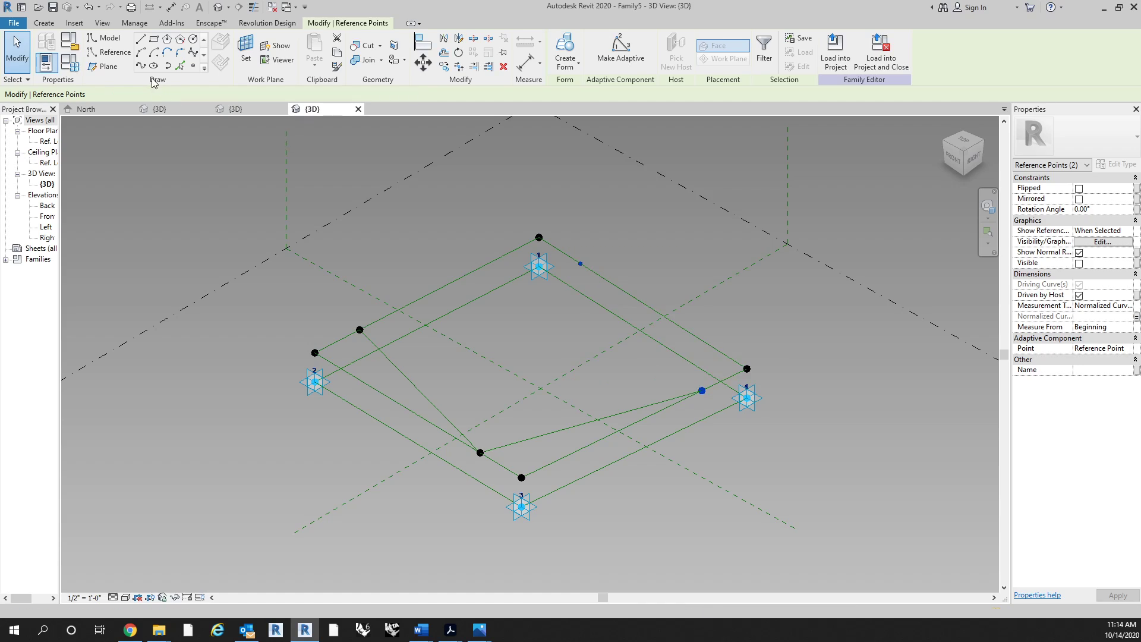
{"action": "left_click", "coordinate": [143, 66]}
{"action": "left_click", "coordinate": [619, 238]}
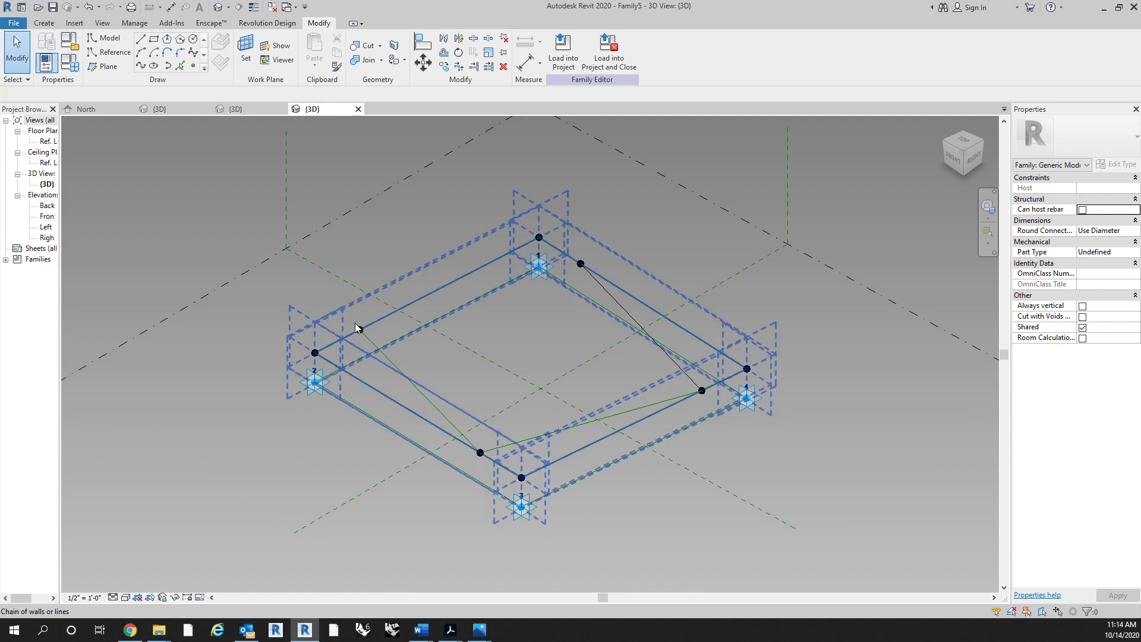
Connect the hosted points on upper lines 1–4 and 1–2 with a spline through points and make it a reference line.
{"action": "left_click", "coordinate": [580, 264]}
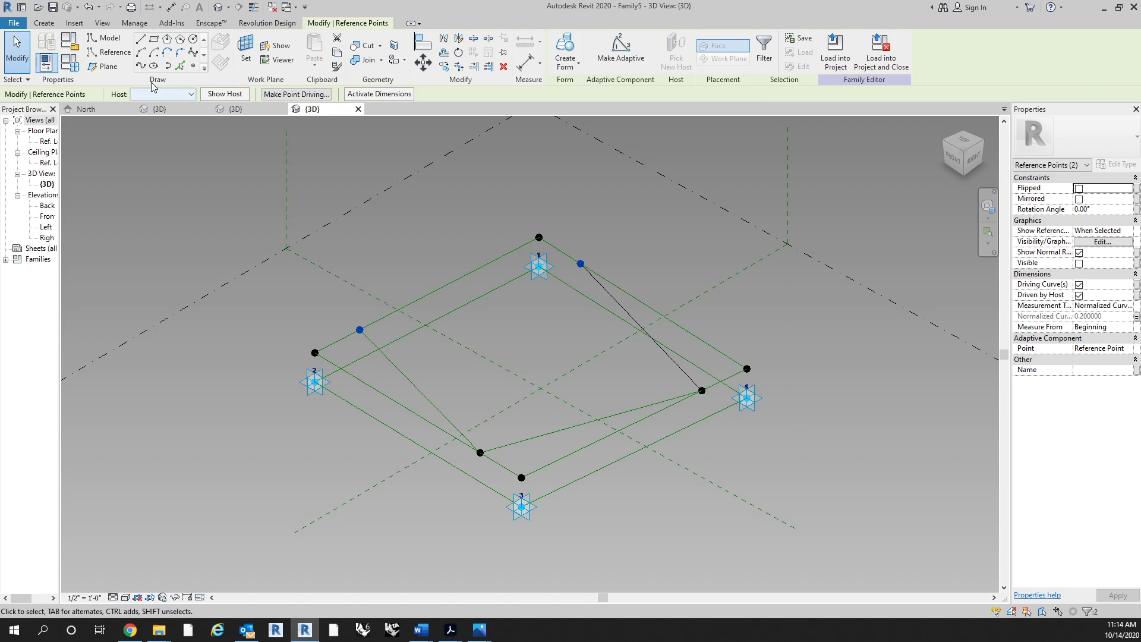
{"action": "left_click", "coordinate": [140, 65]}
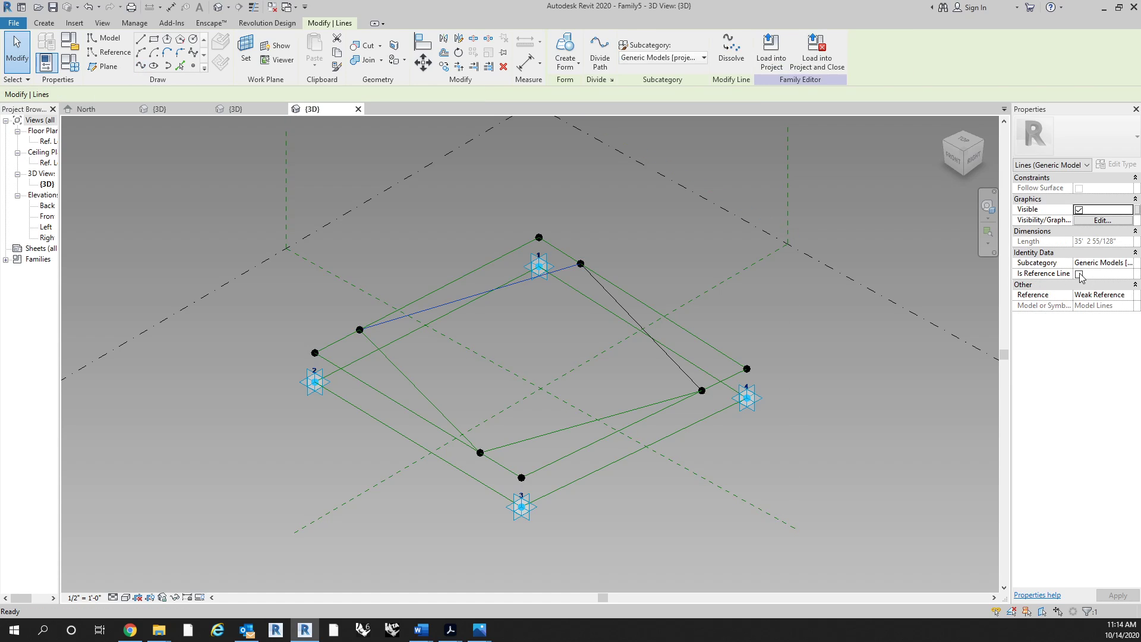
{"action": "left_click", "coordinate": [1079, 274]}
{"action": "left_click", "coordinate": [627, 289]}
Convert the remaining model line between the hosted points on upper lines 1–4 and 3–4 to a reference line.
{"action": "key", "text": "Tab"}
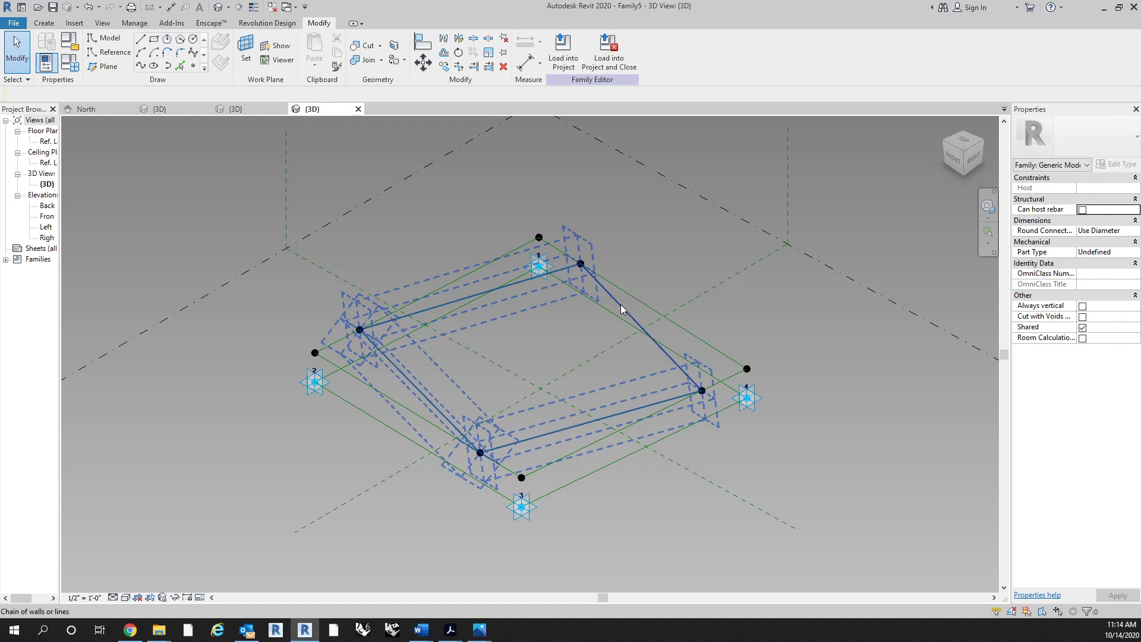
{"action": "left_click", "coordinate": [620, 305]}
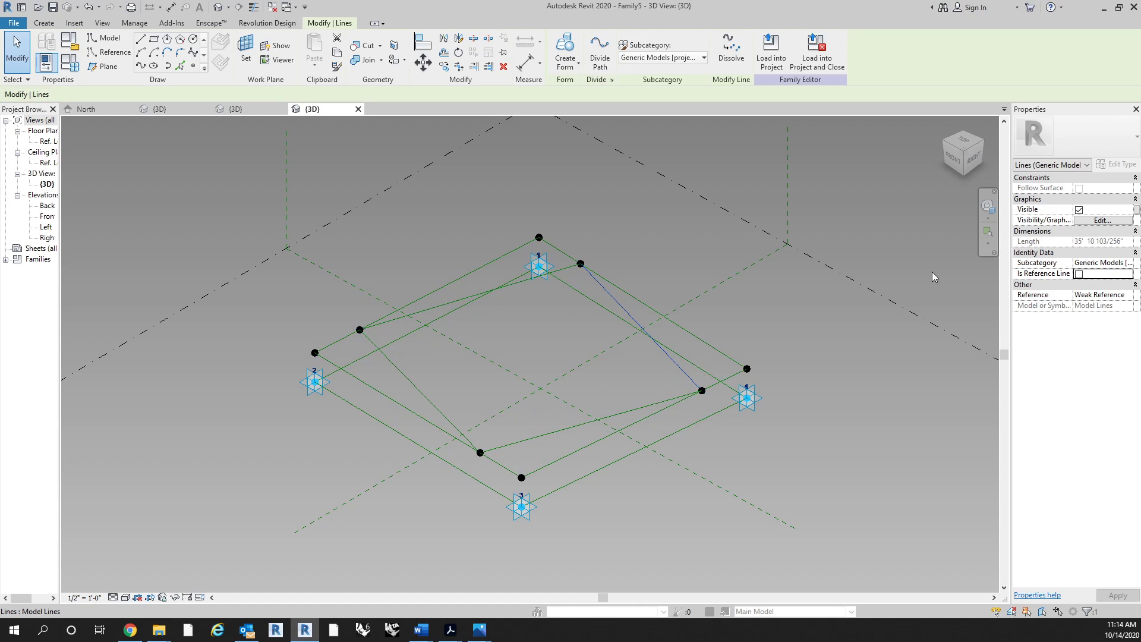
{"action": "left_click", "coordinate": [657, 254]}
{"action": "middle_click_drag", "start_coordinate": [657, 254], "coordinate": [656, 284]}
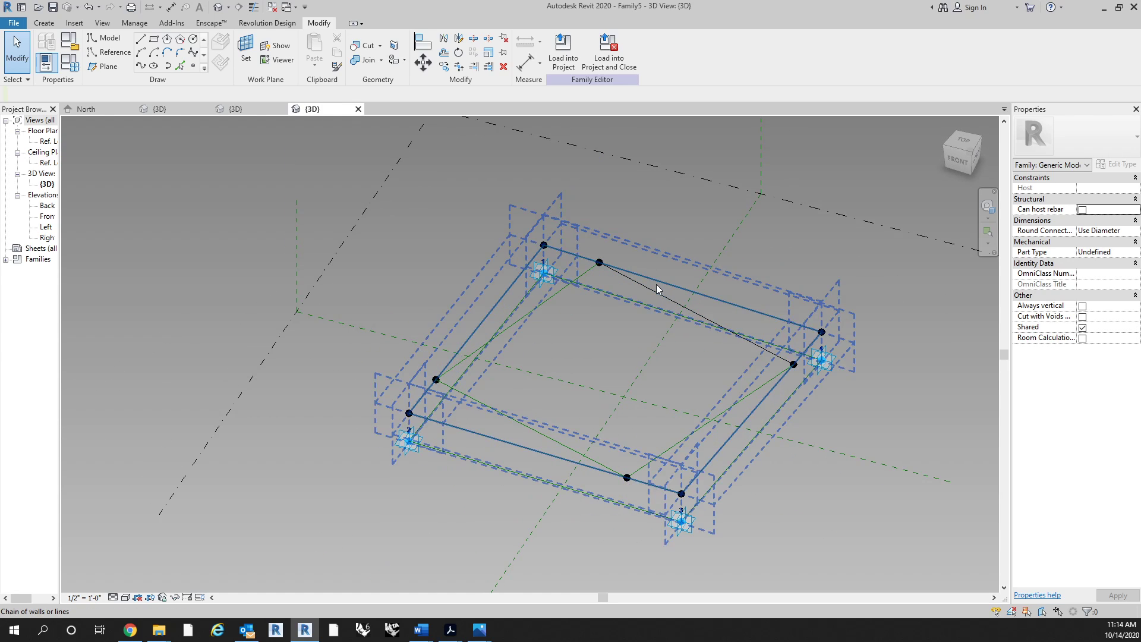
{"action": "left_click", "coordinate": [654, 290]}
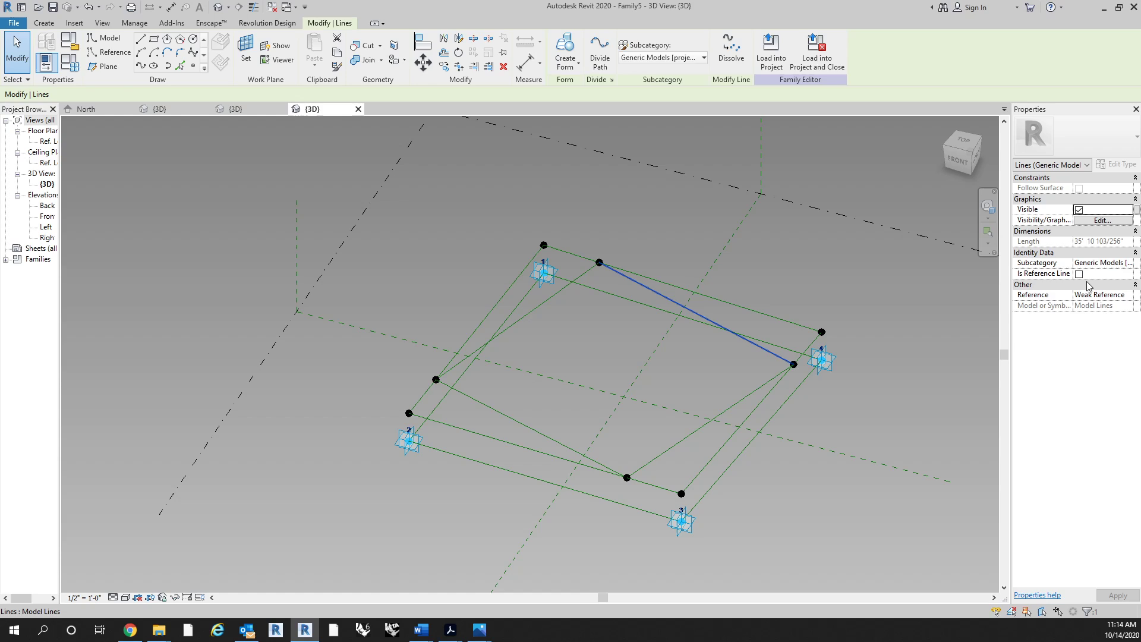
{"action": "left_click", "coordinate": [1078, 274]}
{"action": "left_click", "coordinate": [488, 369]}
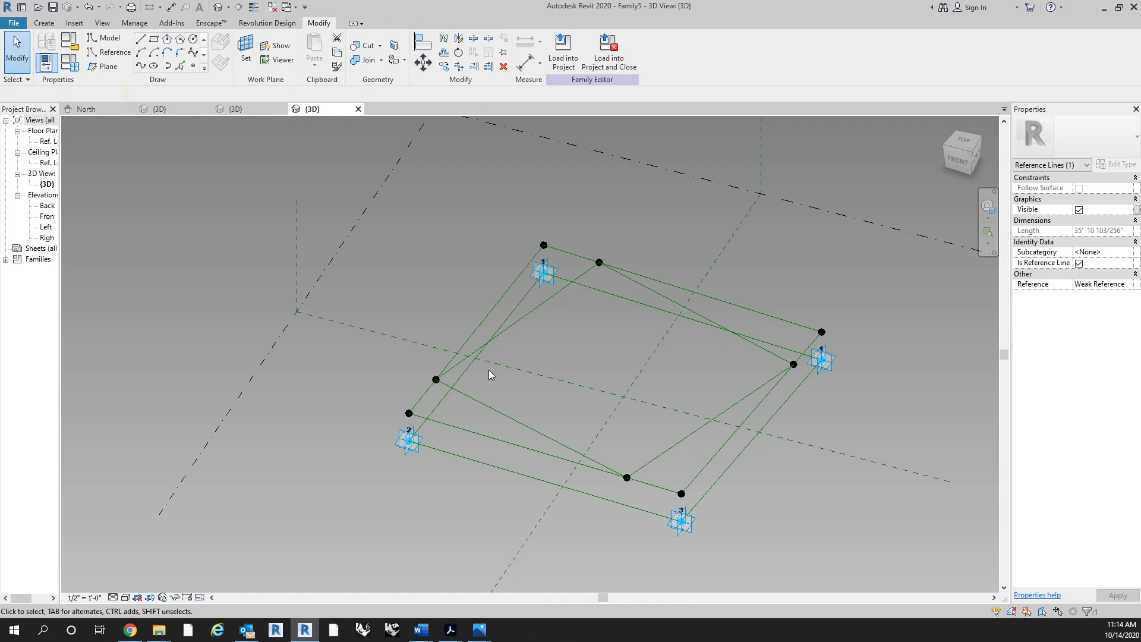
Shrink and move the family types dialog clear of the frame and set NCP High to 0.6.
{"action": "middle_click_drag", "start_coordinate": [488, 370], "coordinate": [623, 473], "text": "shift"}
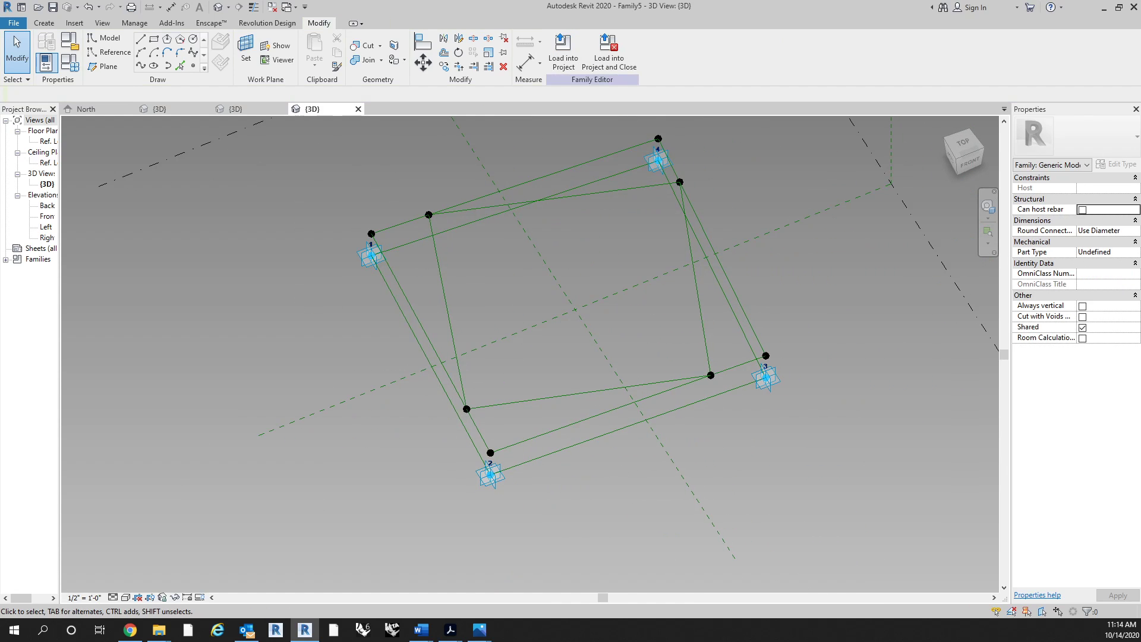
{"action": "left_click", "coordinate": [69, 62]}
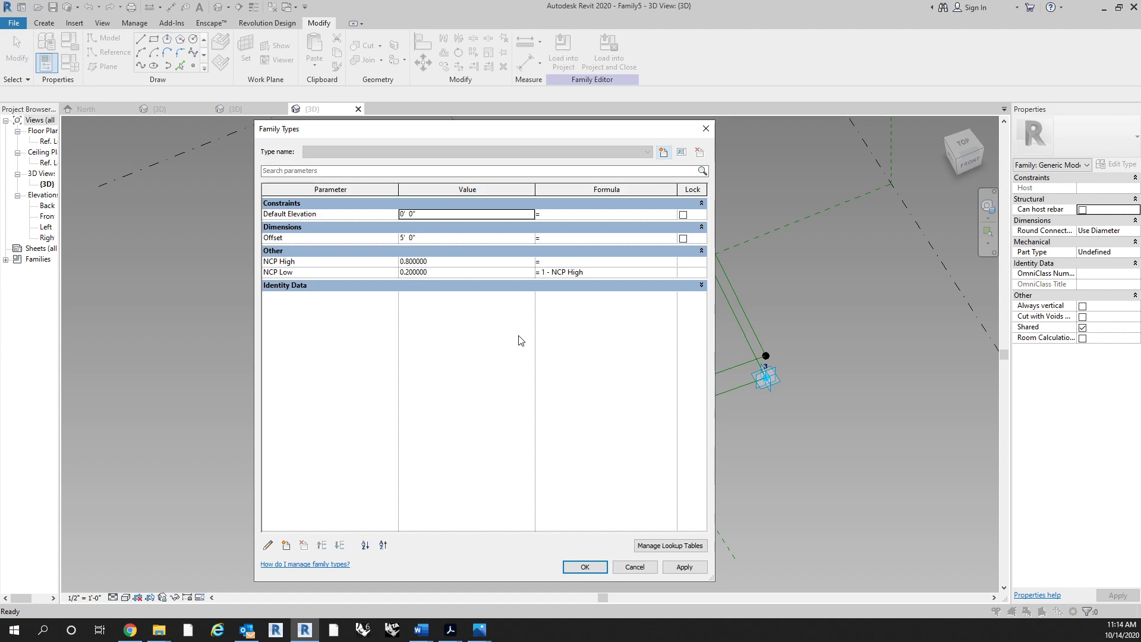
{"action": "left_click_drag", "start_coordinate": [518, 129], "coordinate": [251, 101]}
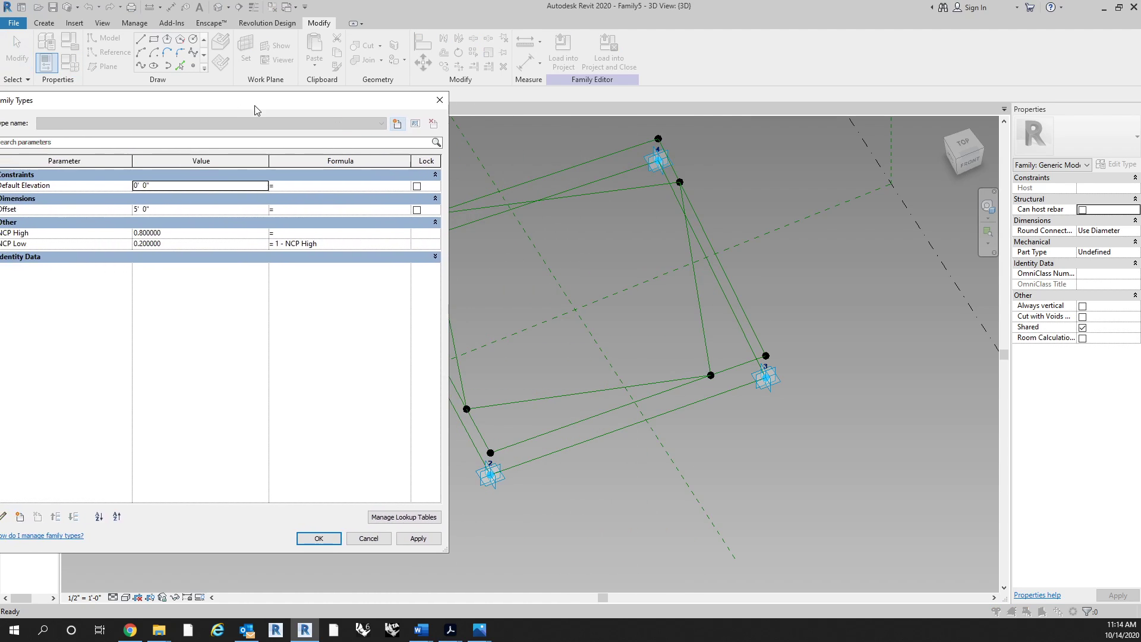
{"action": "left_click_drag", "start_coordinate": [444, 553], "coordinate": [218, 335]}
{"action": "left_click_drag", "start_coordinate": [182, 106], "coordinate": [244, 107]}
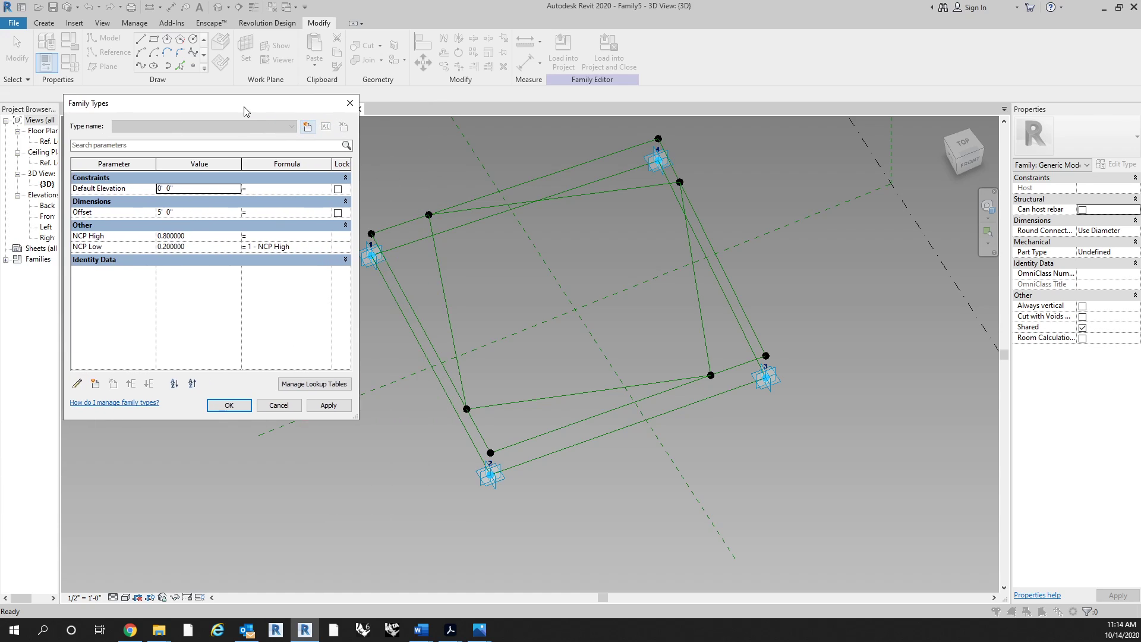
{"action": "left_click", "coordinate": [202, 236]}
{"action": "type", "text": ".6"}
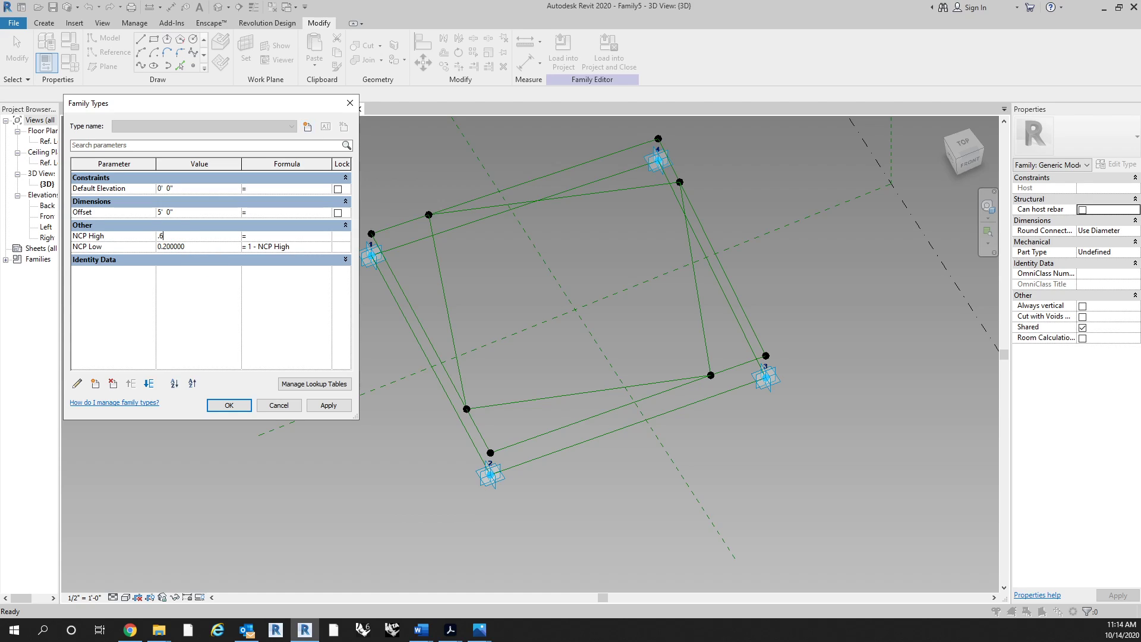
{"action": "left_click", "coordinate": [209, 284]}
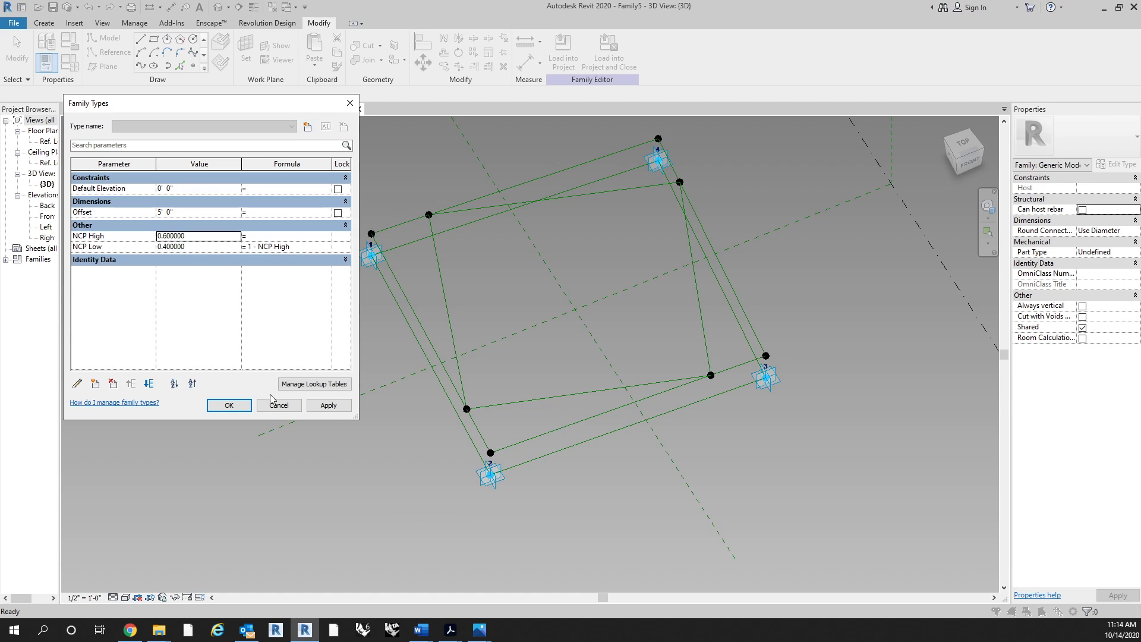
Test the NCP High parameter at 0.6 and 0.5, applying each value to the point rig.
{"action": "left_click", "coordinate": [330, 408]}
{"action": "left_click", "coordinate": [214, 238]}
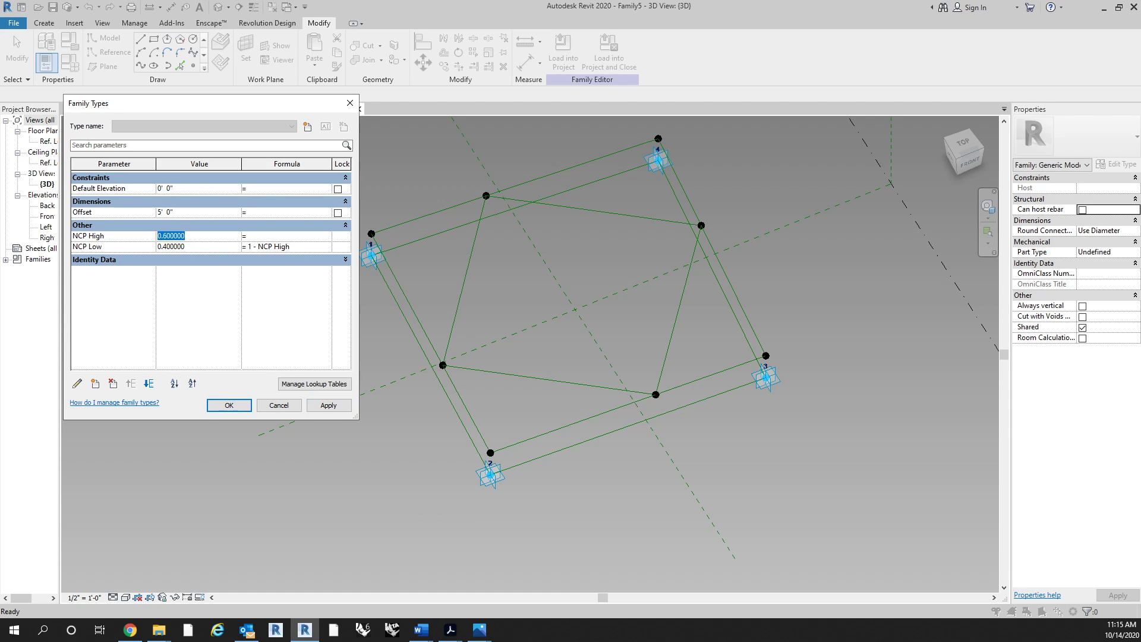
{"action": "type", "text": ".5"}
{"action": "left_click", "coordinate": [327, 406]}
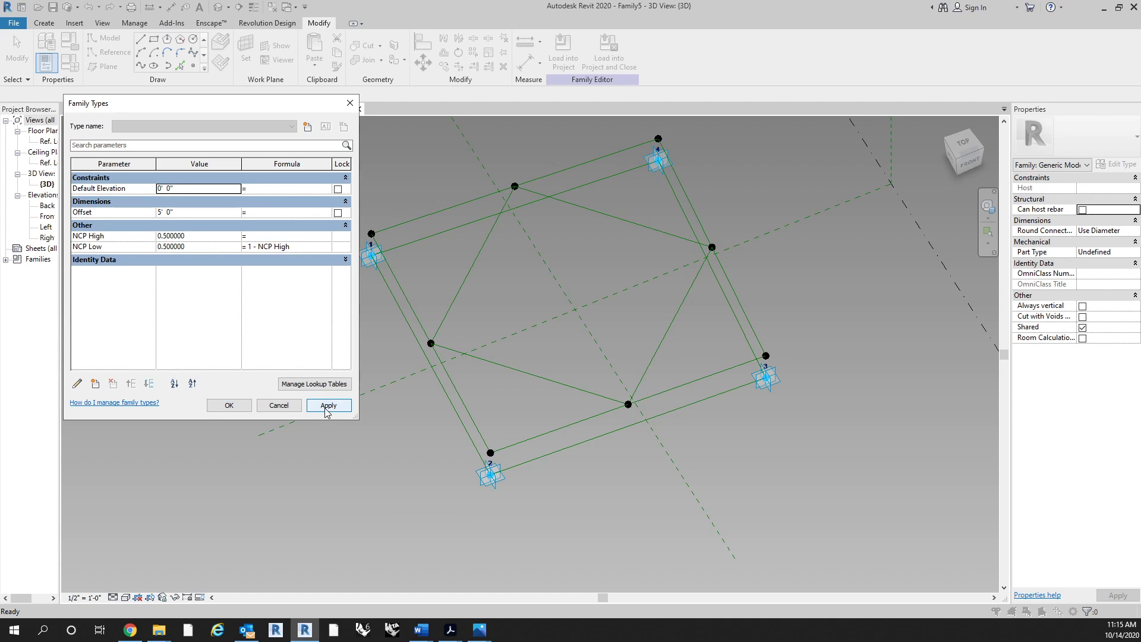
Set the NCP High parameter to 0.75, apply it and accept the family types.
{"action": "left_click", "coordinate": [197, 238]}
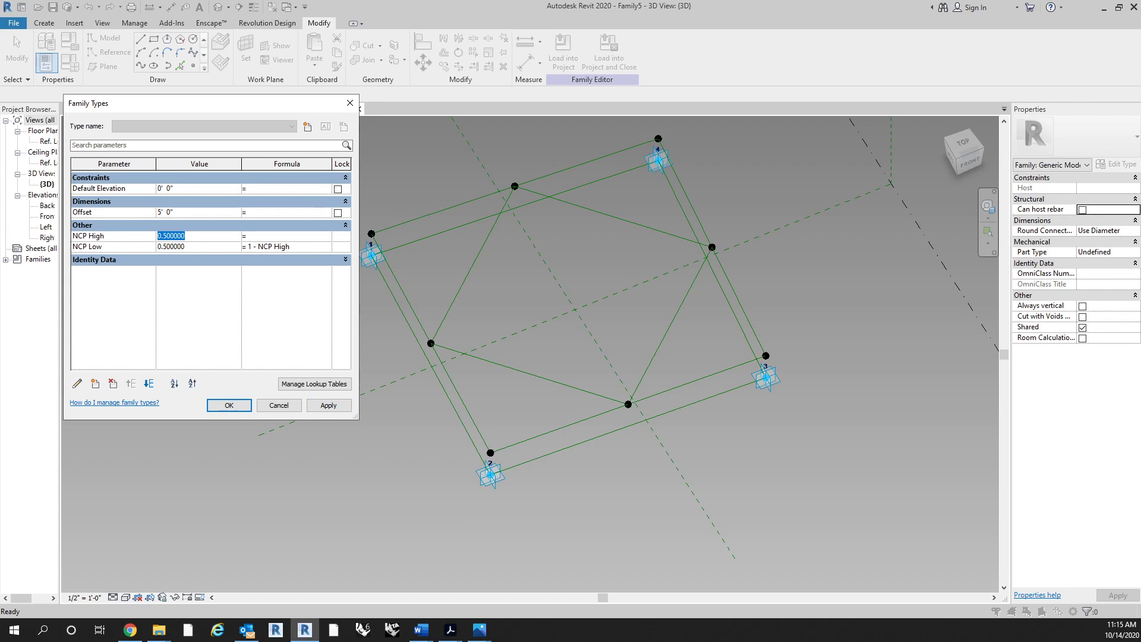
{"action": "type", "text": ".75"}
{"action": "key", "text": "Tab"}
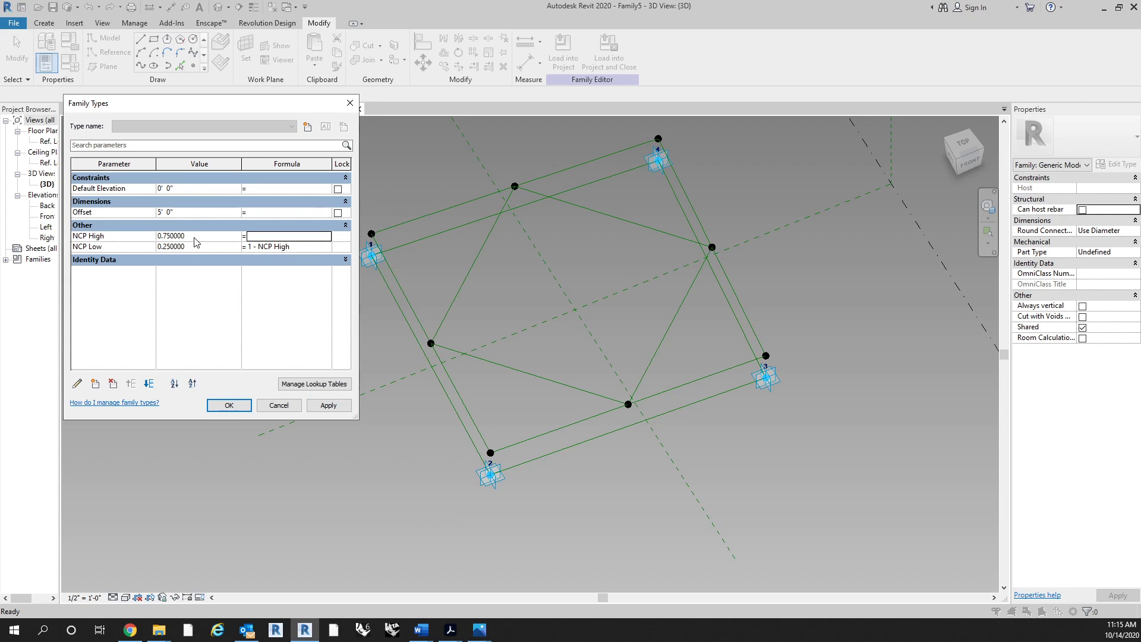
{"action": "left_click", "coordinate": [339, 406]}
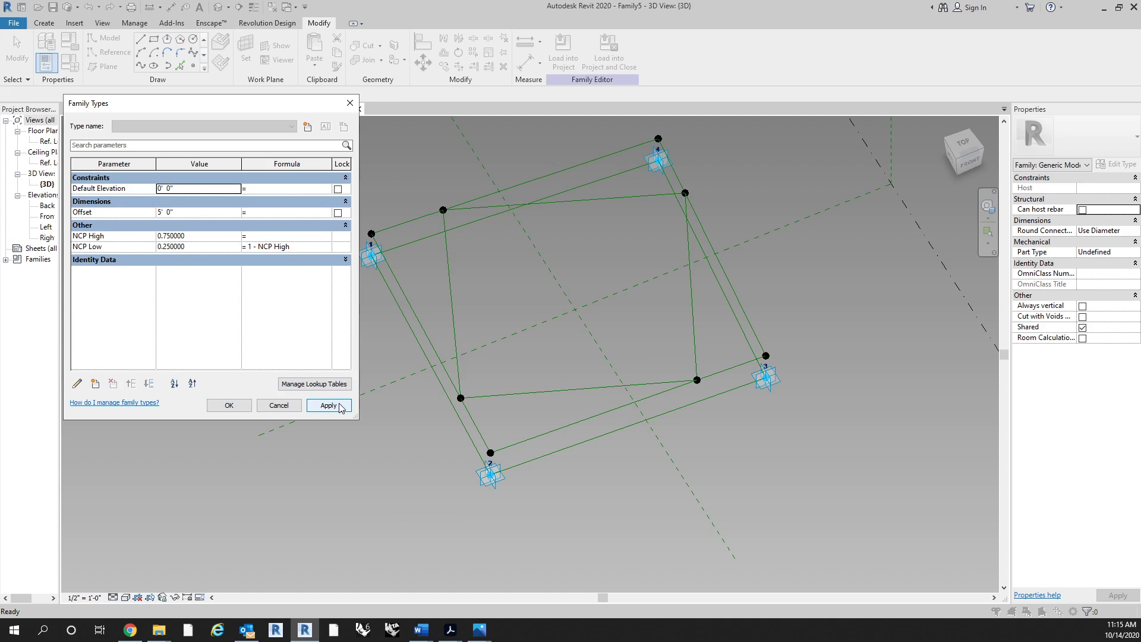
{"action": "left_click", "coordinate": [229, 405]}
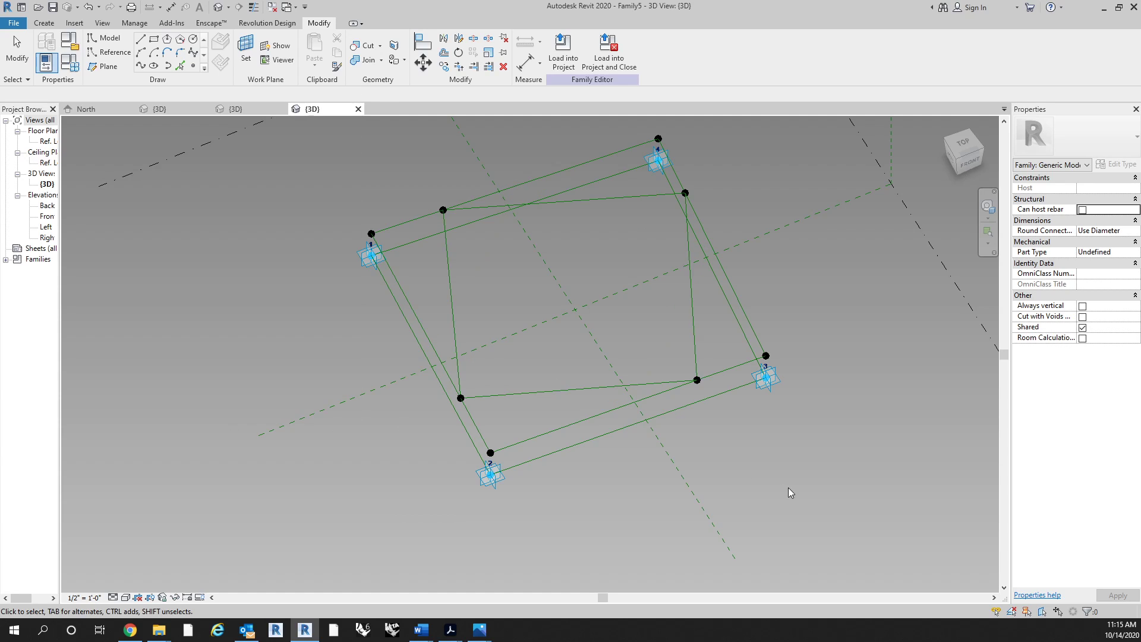
Temporarily hide the chain of four outer reference lines offset above the adaptive points.
{"action": "middle_click_drag", "start_coordinate": [787, 491], "coordinate": [744, 451], "text": "shift"}
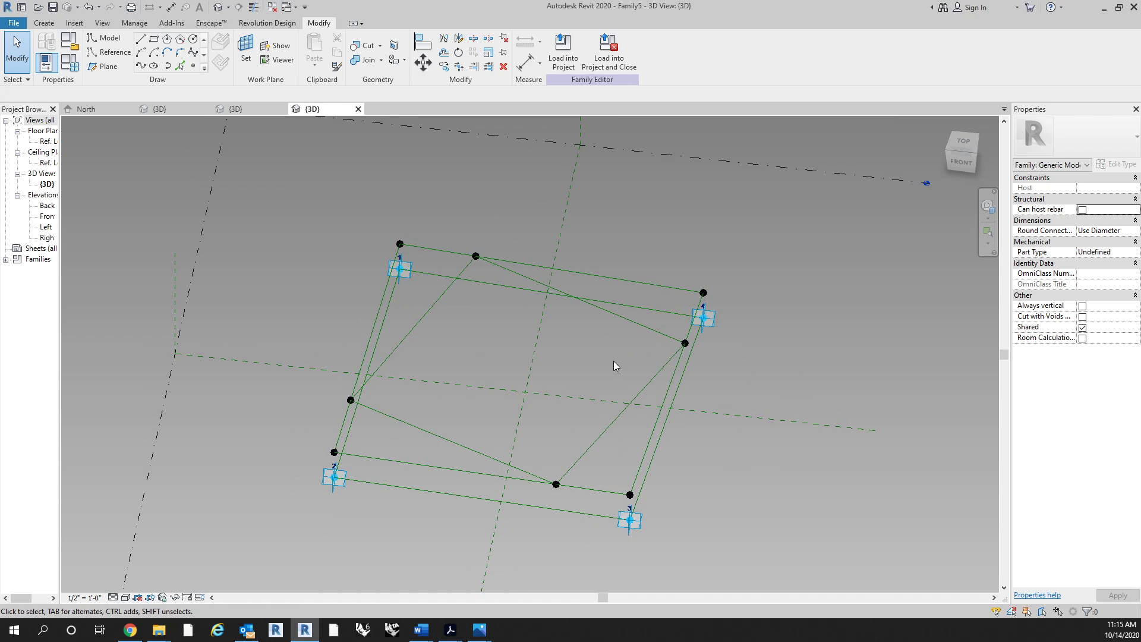
{"action": "middle_click_drag", "start_coordinate": [613, 361], "coordinate": [614, 343]}
{"action": "key", "text": "Tab"}
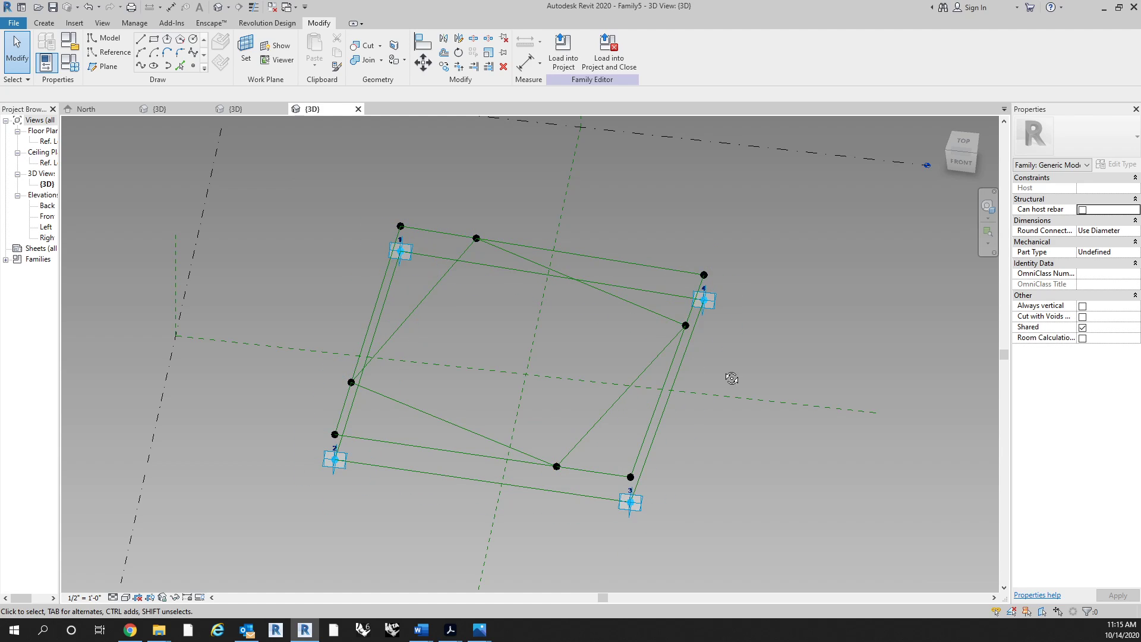
{"action": "middle_click_drag", "start_coordinate": [732, 378], "coordinate": [694, 371], "text": "shift"}
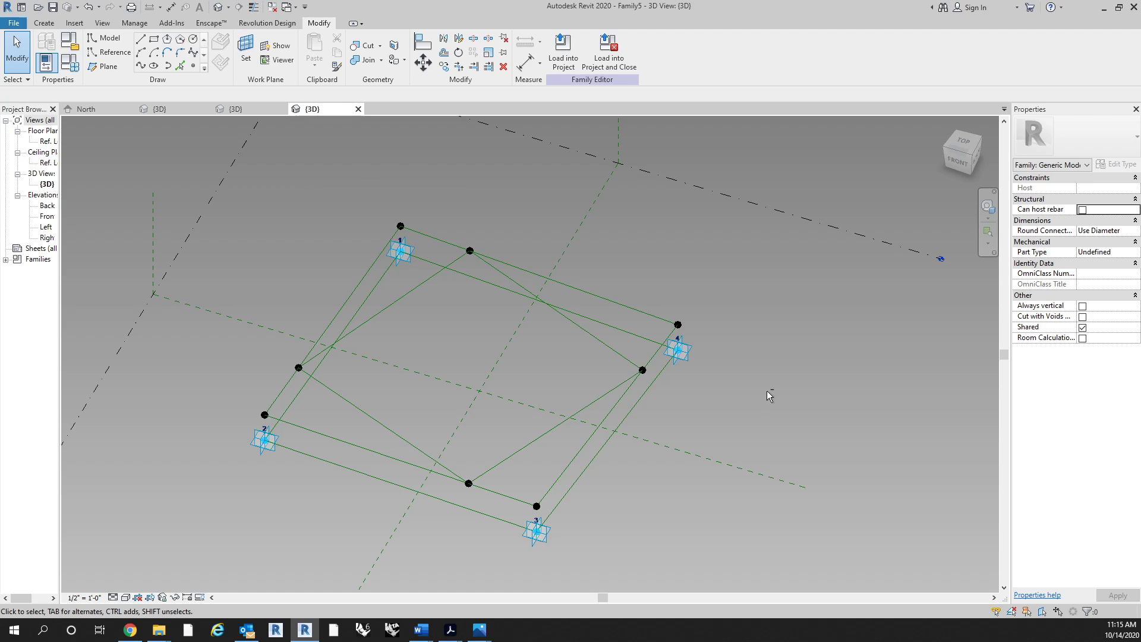
{"action": "middle_click_drag", "start_coordinate": [766, 392], "coordinate": [790, 336], "text": "shift"}
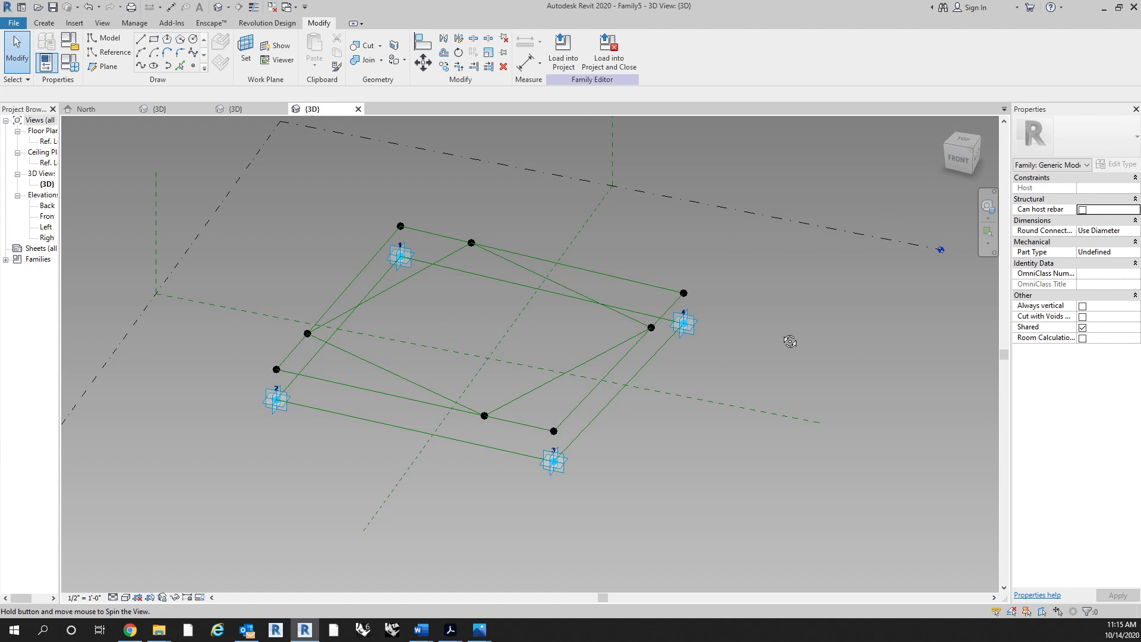
{"action": "key", "text": "Tab"}
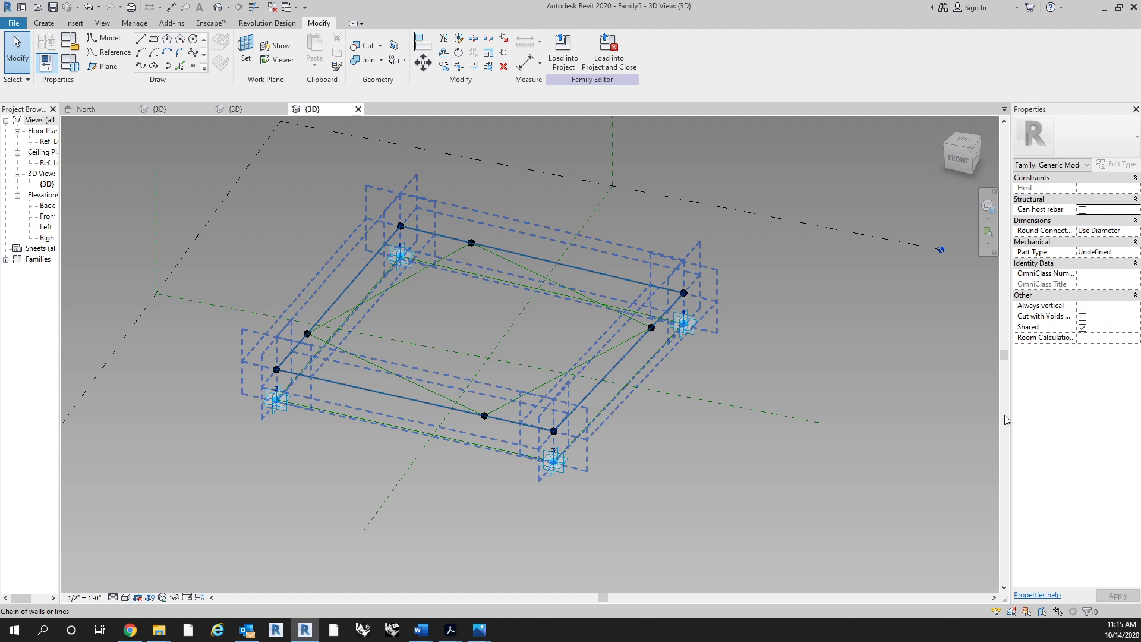
{"action": "key", "text": "Tab"}
{"action": "left_click", "coordinate": [626, 281]}
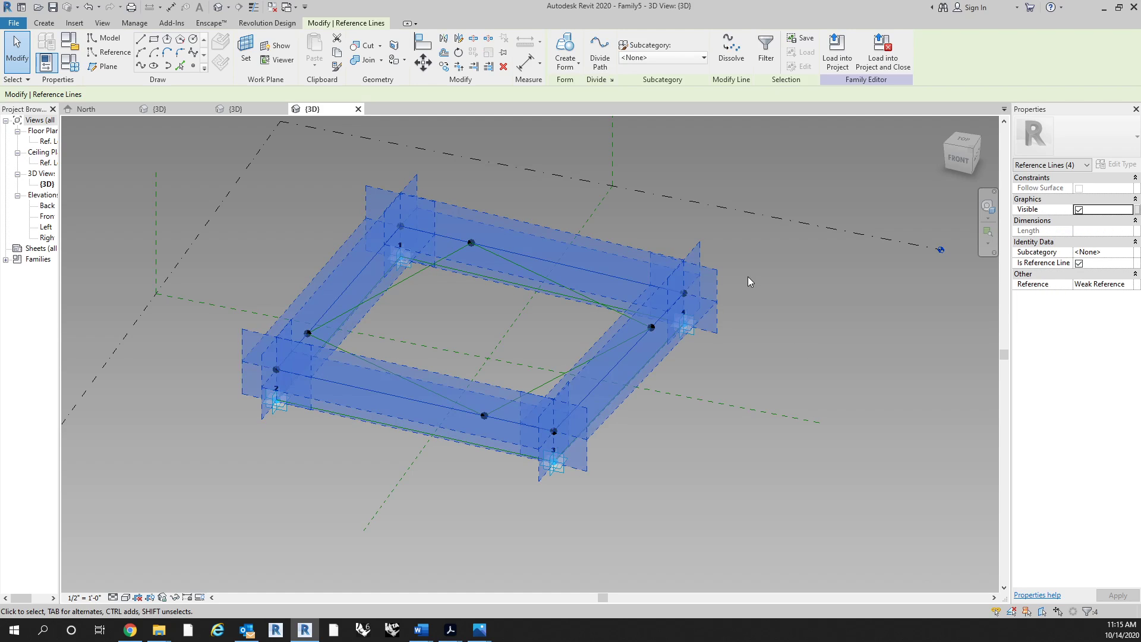
{"action": "left_click", "coordinate": [175, 598]}
{"action": "left_click", "coordinate": [218, 567]}
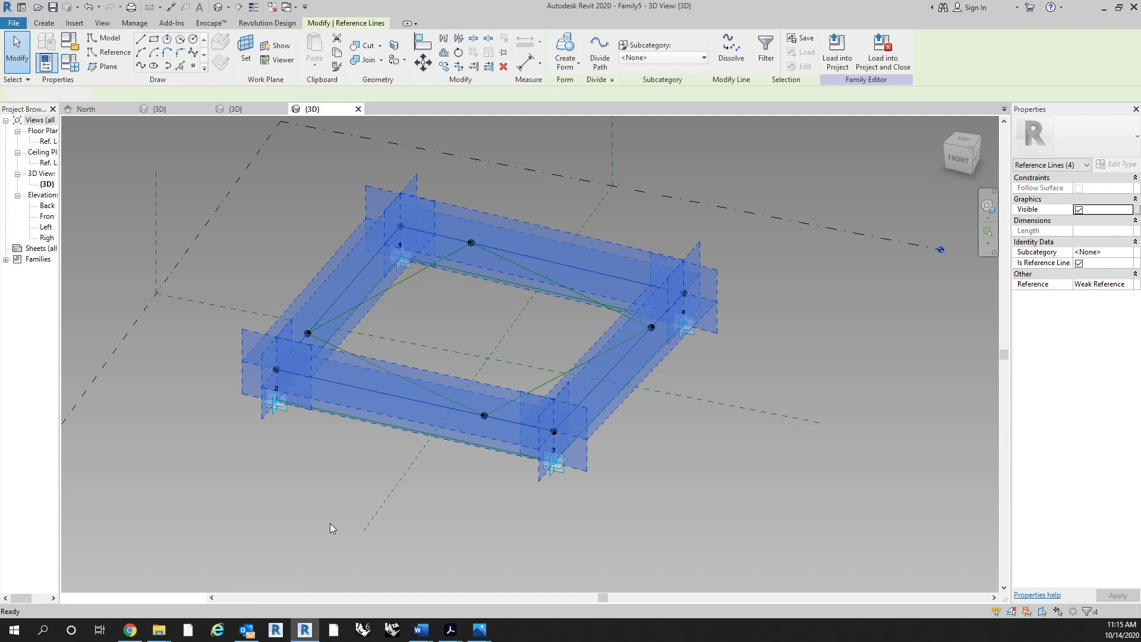
Temporarily hide the four corner reference points offset above adaptive points 1 to 4.
{"action": "middle_click_drag", "start_coordinate": [325, 479], "coordinate": [739, 355], "text": "shift"}
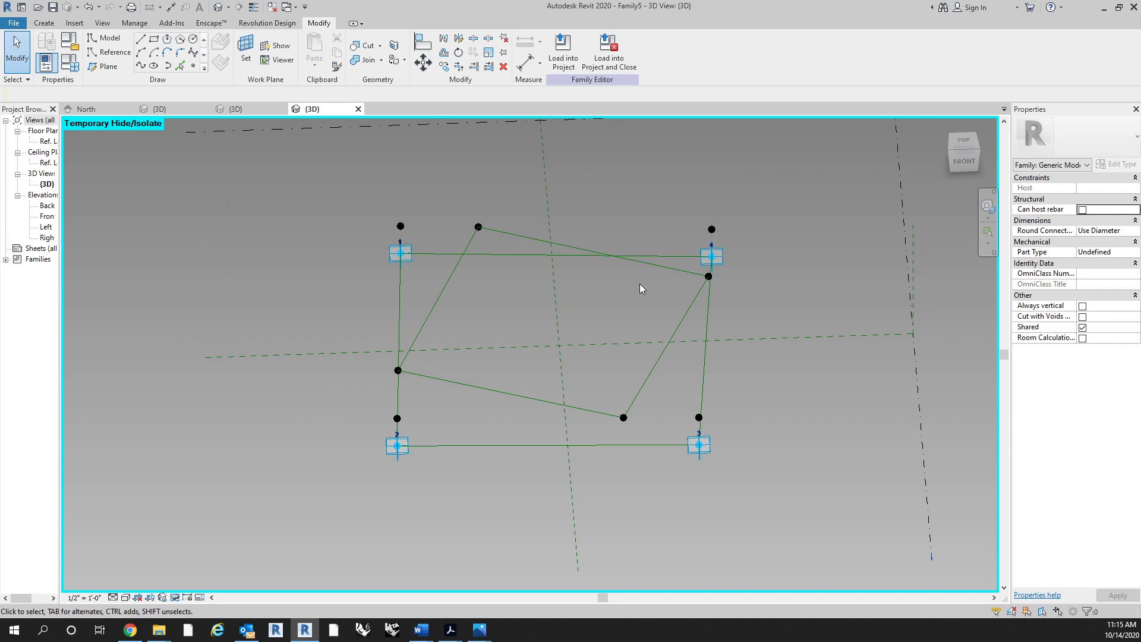
{"action": "middle_click_drag", "start_coordinate": [639, 293], "coordinate": [245, 216], "text": "shift"}
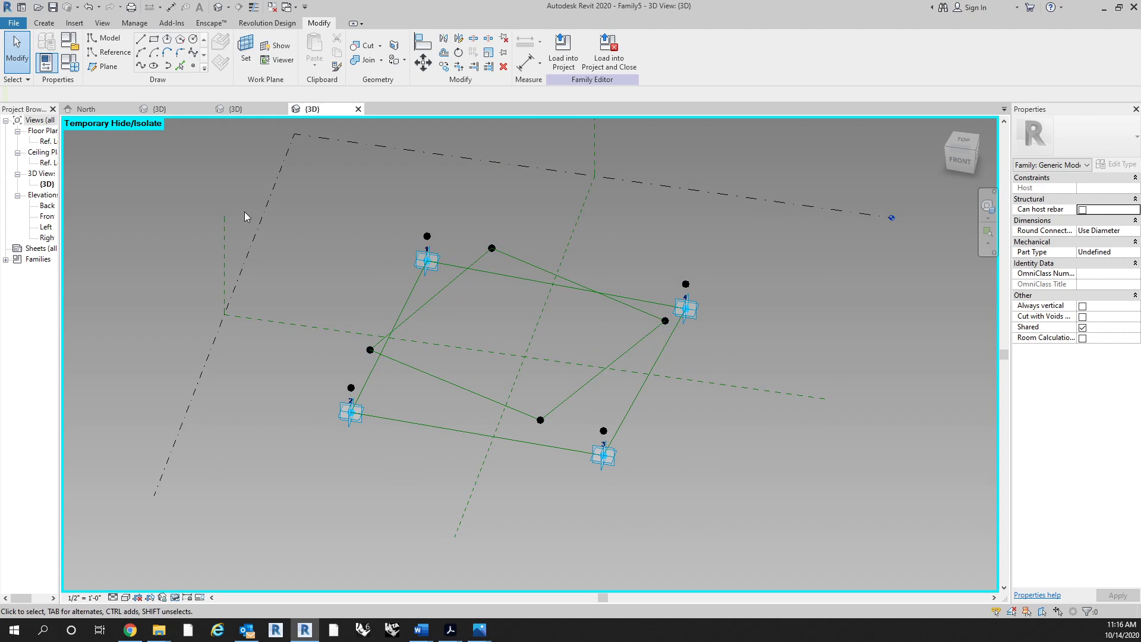
{"action": "left_click", "coordinate": [685, 284]}
{"action": "left_click", "coordinate": [603, 429], "text": "ctrl"}
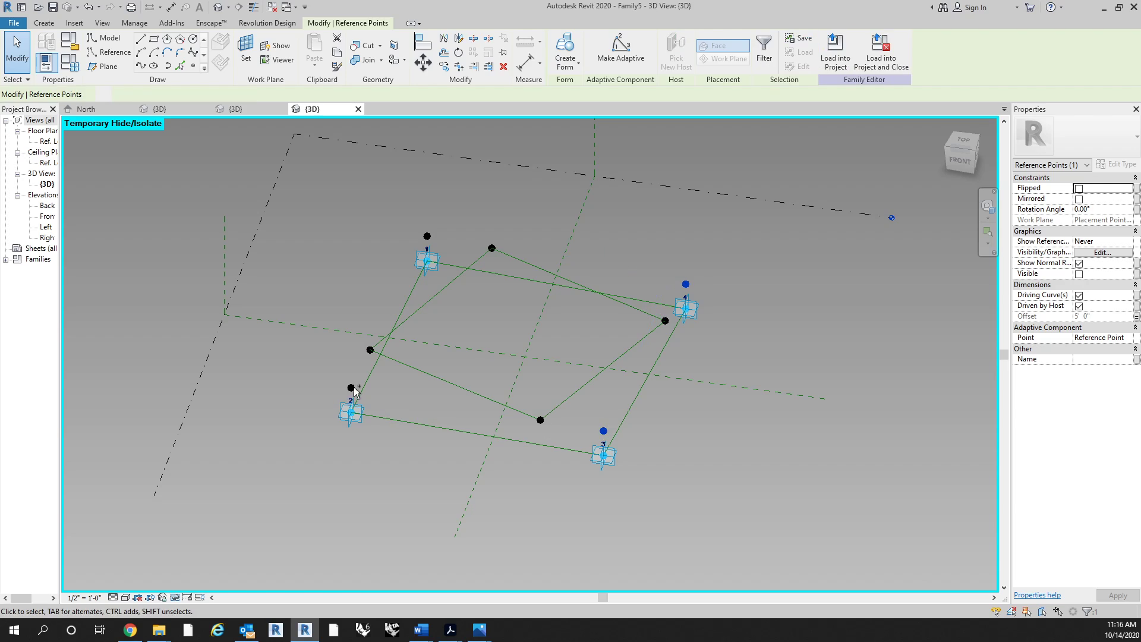
{"action": "left_click", "coordinate": [351, 388], "text": "ctrl"}
{"action": "left_click", "coordinate": [426, 236], "text": "ctrl"}
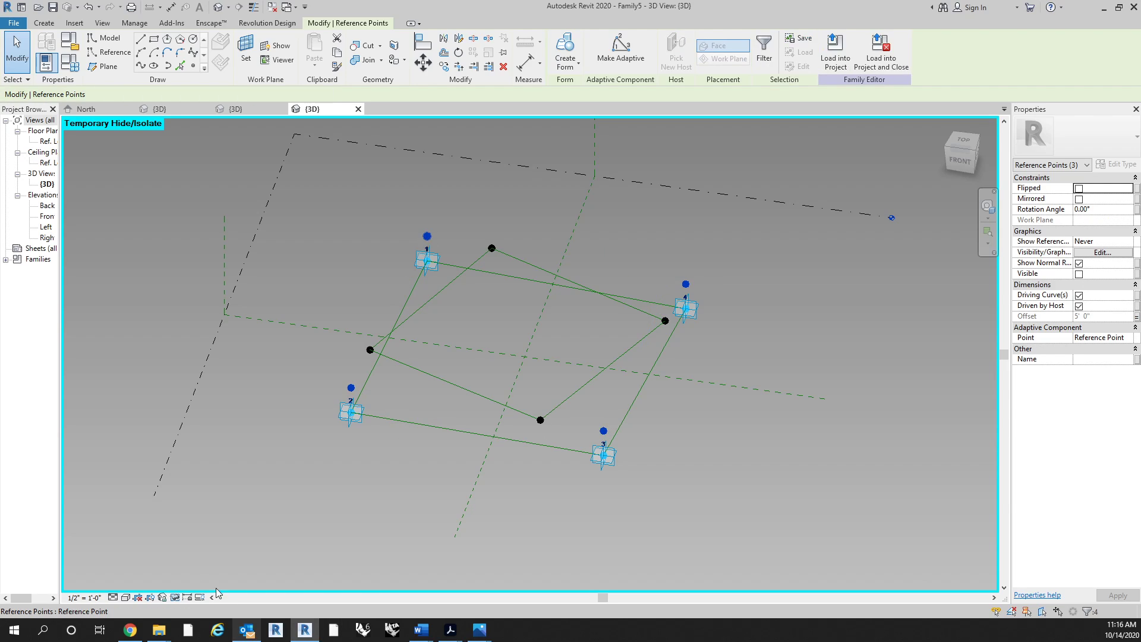
{"action": "left_click", "coordinate": [176, 598]}
{"action": "left_click", "coordinate": [229, 565]}
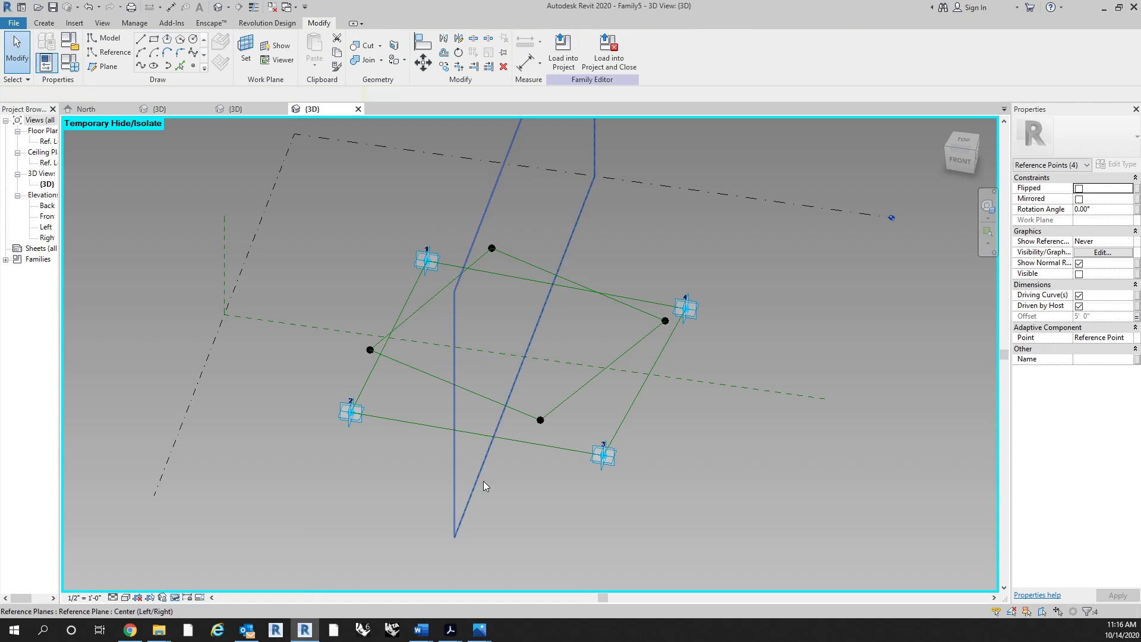
Place four reference points on the inner rotated quadrilateral, two near the ends of each of two opposite sides.
{"action": "left_click", "coordinate": [483, 481]}
{"action": "mouse_move", "coordinate": [737, 410]}
{"action": "middle_mouse_down", "text": "shift"}
{"action": "mouse_move", "coordinate": [761, 393]}
{"action": "mouse_move", "coordinate": [713, 360]}
{"action": "mouse_move", "coordinate": [647, 433]}
{"action": "mouse_move", "coordinate": [593, 400]}
{"action": "middle_mouse_up", "text": "shift"}
{"action": "left_click", "coordinate": [761, 393]}
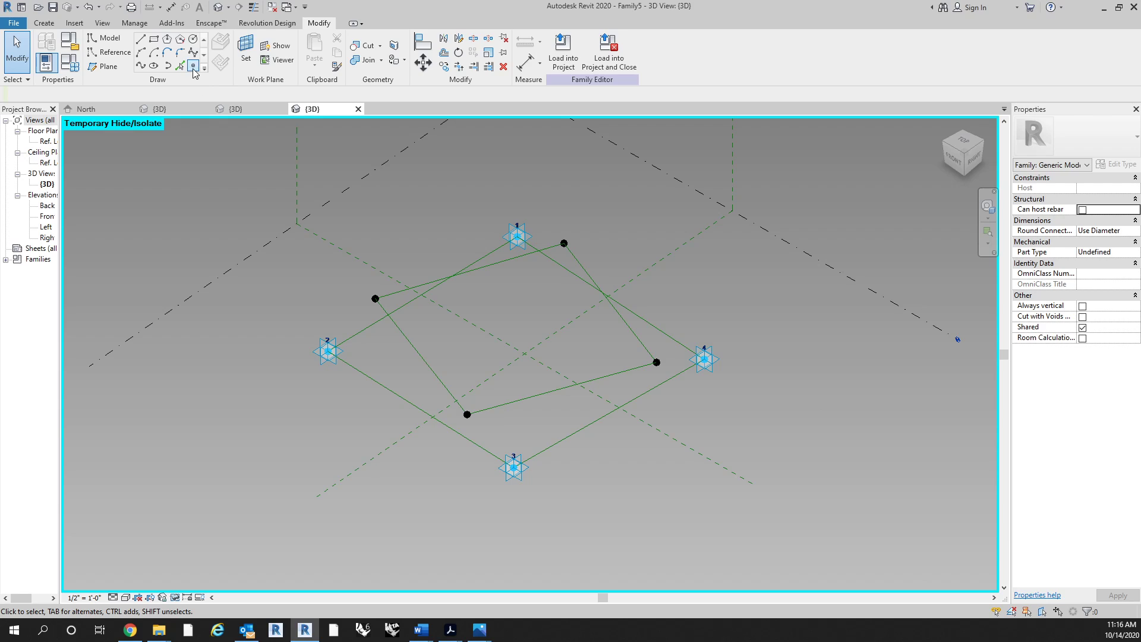
{"action": "left_click", "coordinate": [194, 69]}
{"action": "scroll", "coordinate": [440, 314], "scroll_direction": "up", "scroll_amount": 3}
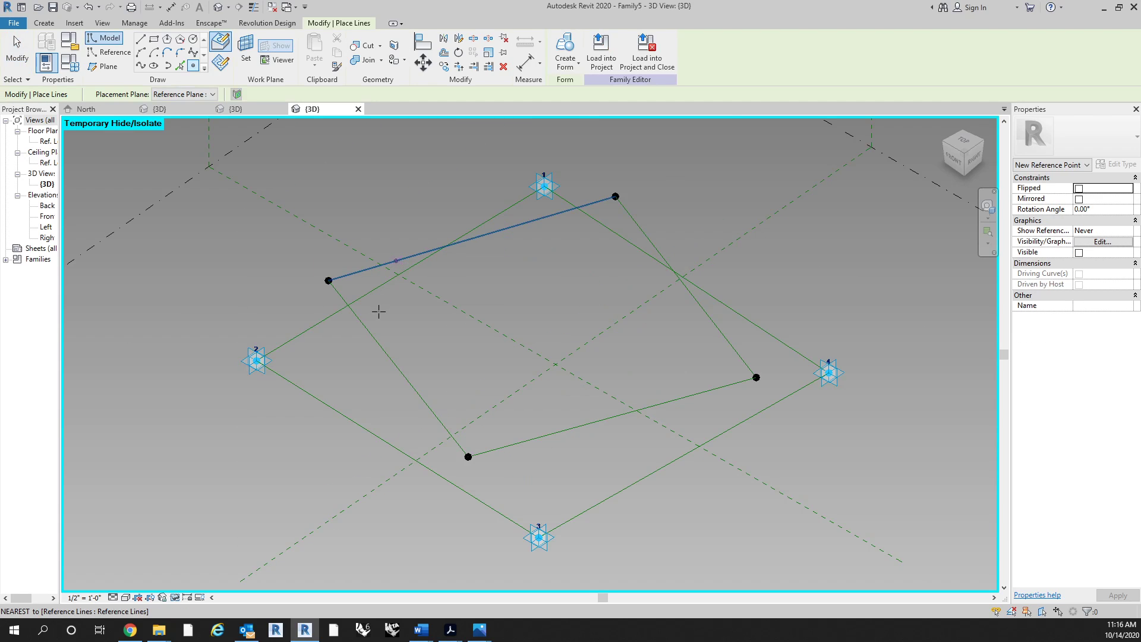
{"action": "left_click", "coordinate": [358, 319]}
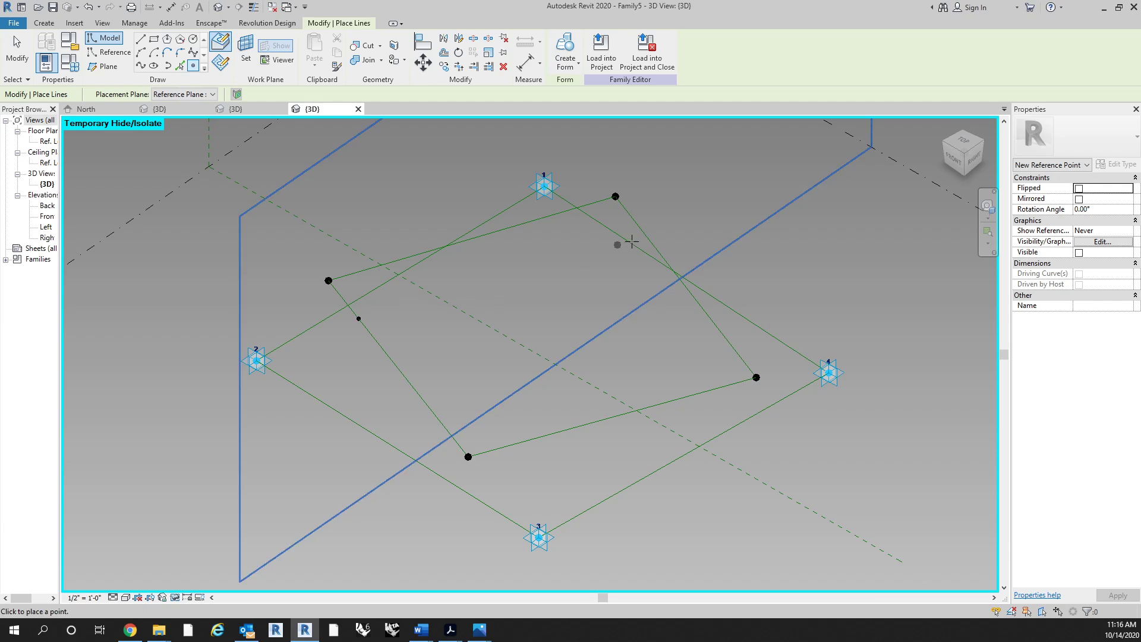
{"action": "left_click", "coordinate": [646, 235]}
{"action": "left_click", "coordinate": [721, 332]}
{"action": "left_click", "coordinate": [439, 419]}
{"action": "key", "text": "Escape"}
{"action": "key", "text": "Escape"}
Create a type parameter named Offset Low for the normalized curve parameter of the point on the side nearest adaptive point 2.
{"action": "middle_click_drag", "start_coordinate": [374, 409], "coordinate": [364, 365], "text": "shift"}
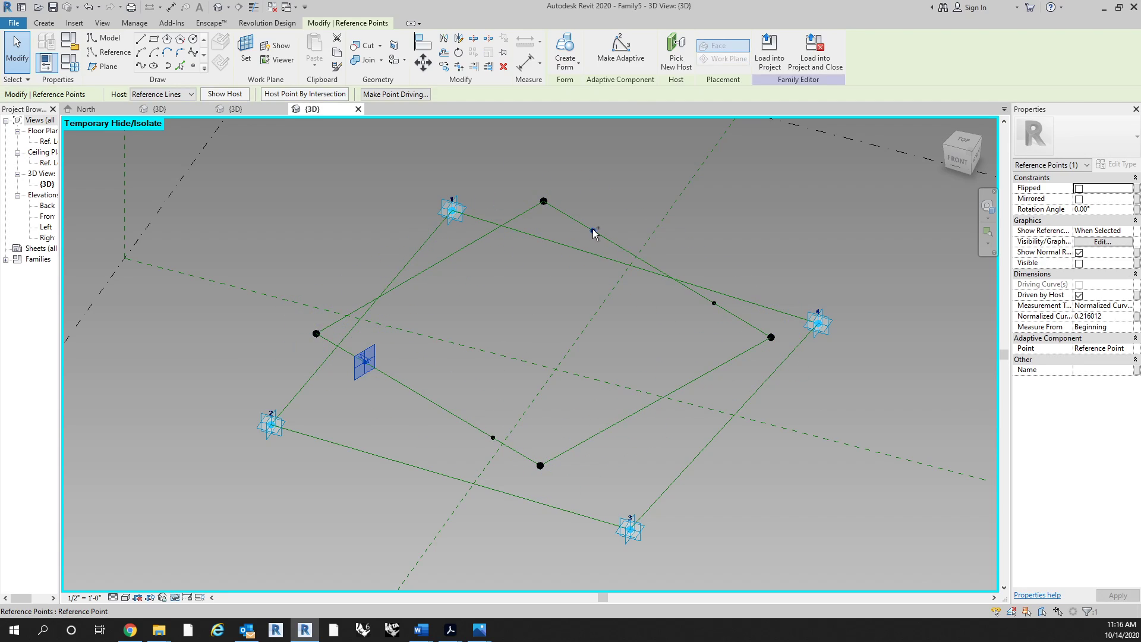
{"action": "left_click", "coordinate": [1136, 316]}
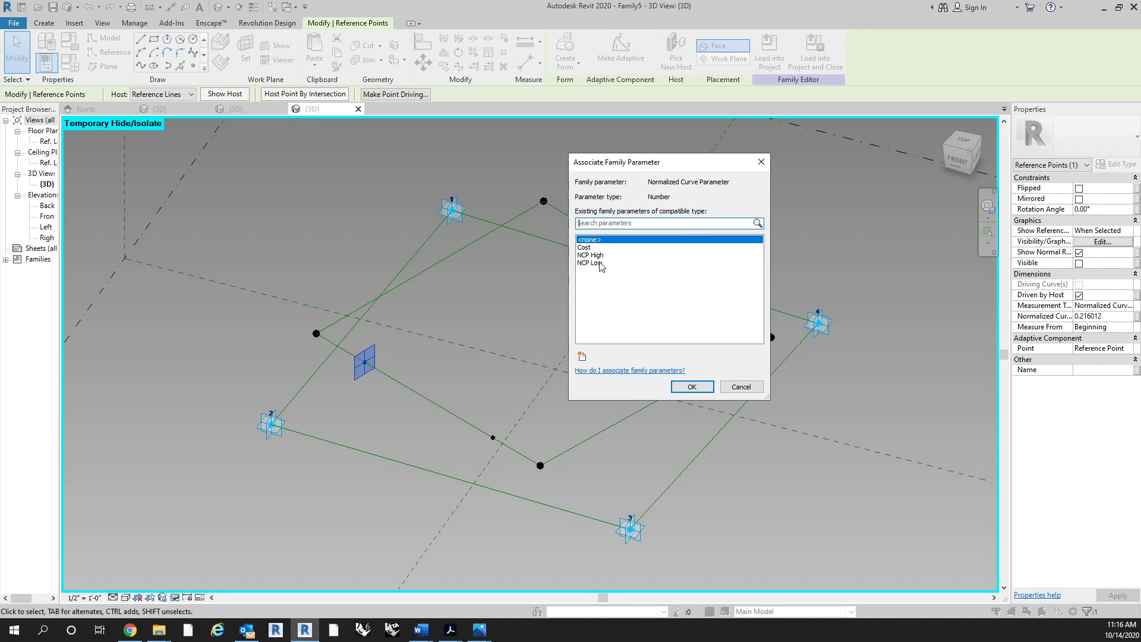
{"action": "left_click", "coordinate": [599, 263]}
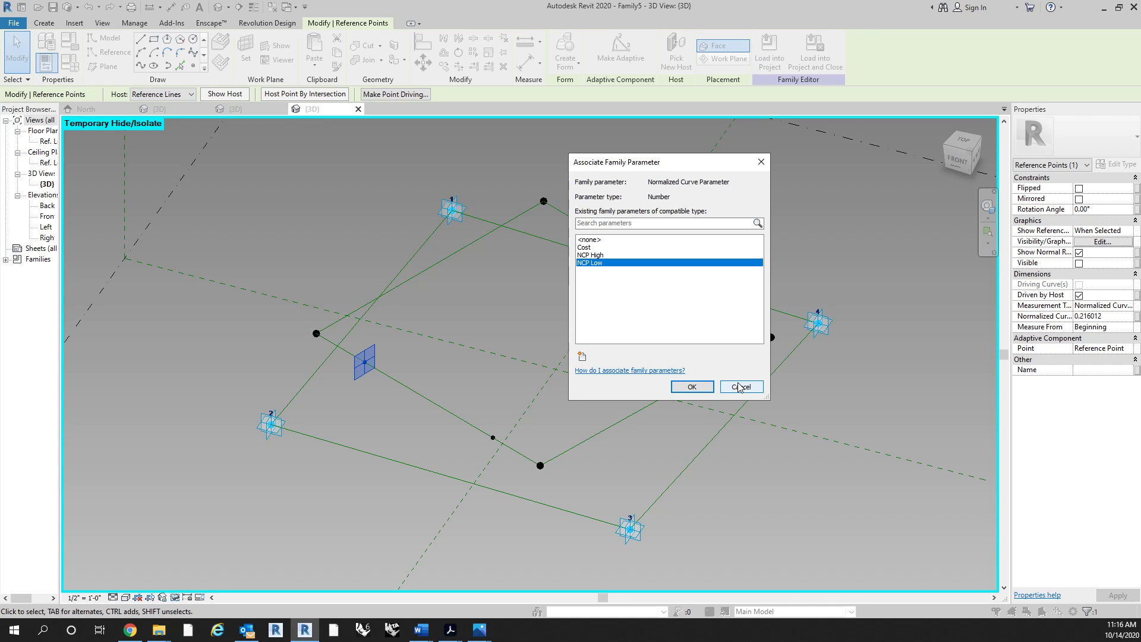
{"action": "left_click", "coordinate": [581, 356]}
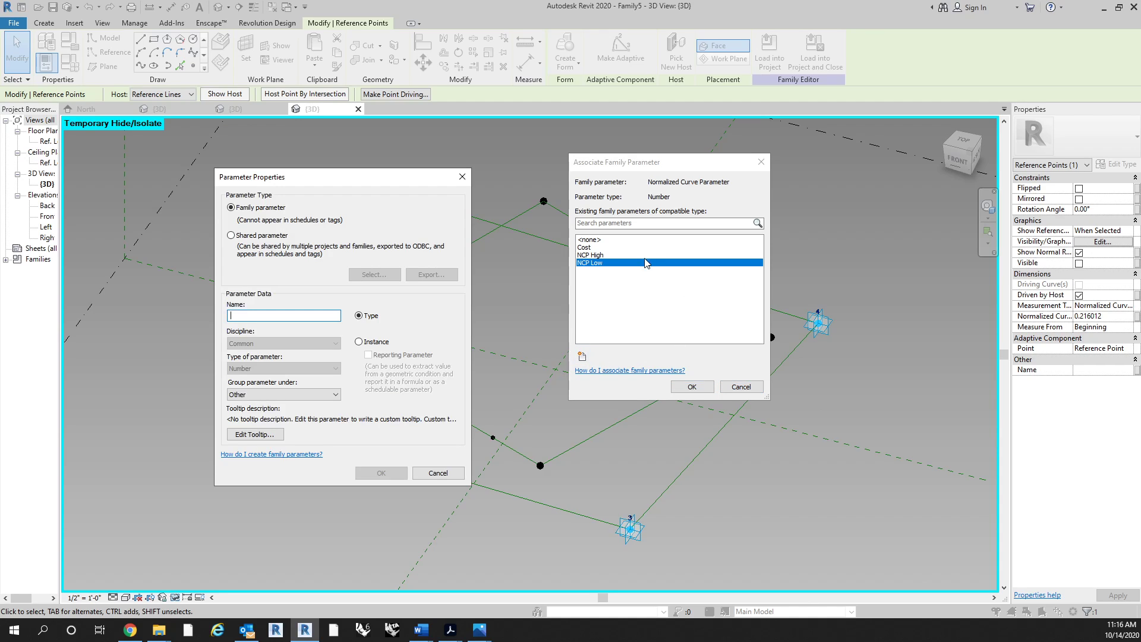
{"action": "type", "text": "Offset Low"}
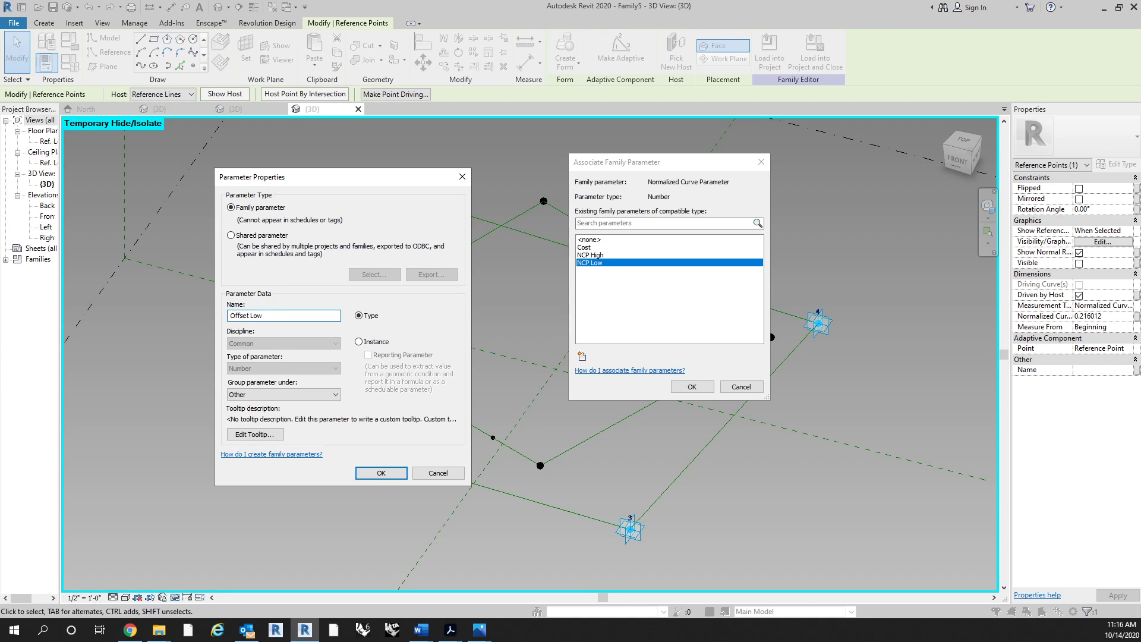
{"action": "left_click", "coordinate": [381, 473]}
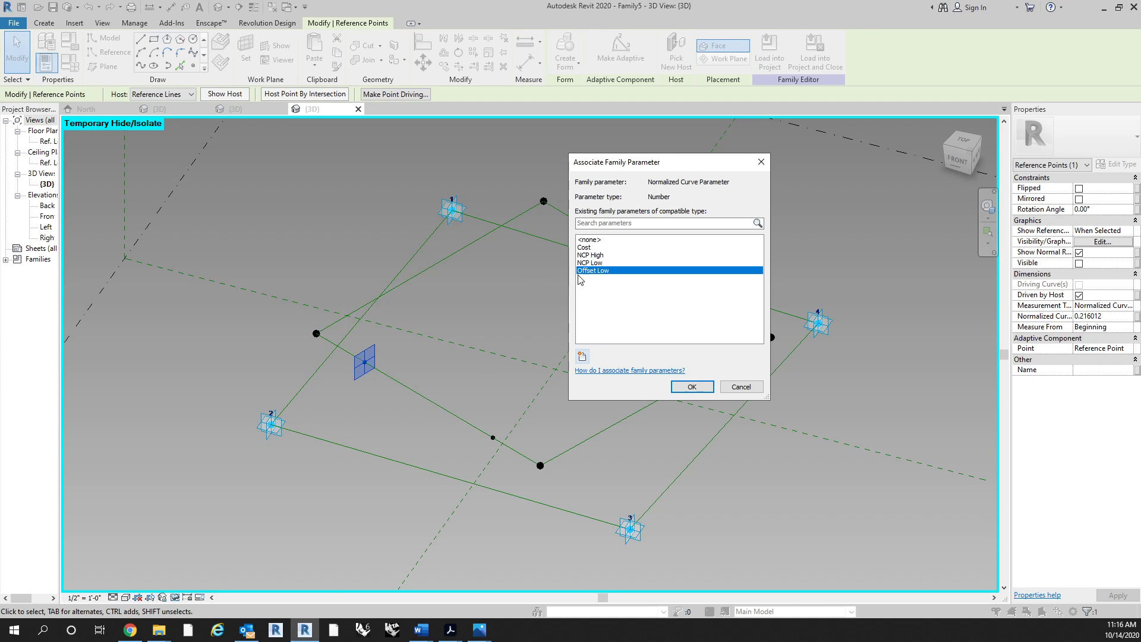
Add a type parameter named Offset High, and associate the selected point's normalized curve parameter with Offset Low.
{"action": "left_click", "coordinate": [582, 356]}
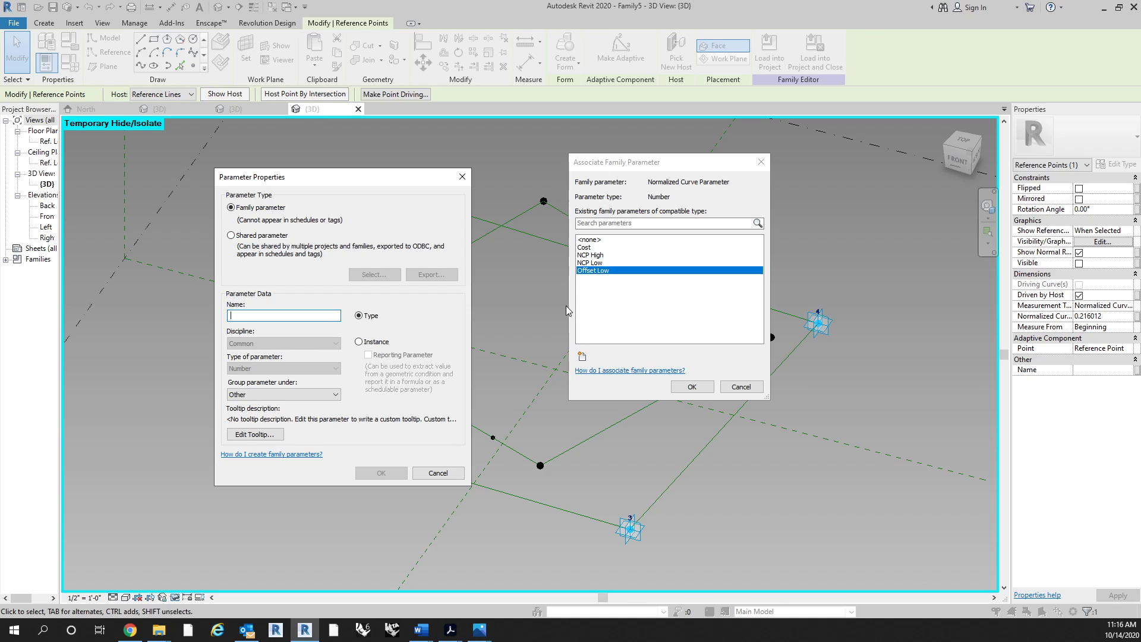
{"action": "type", "text": "Offset High"}
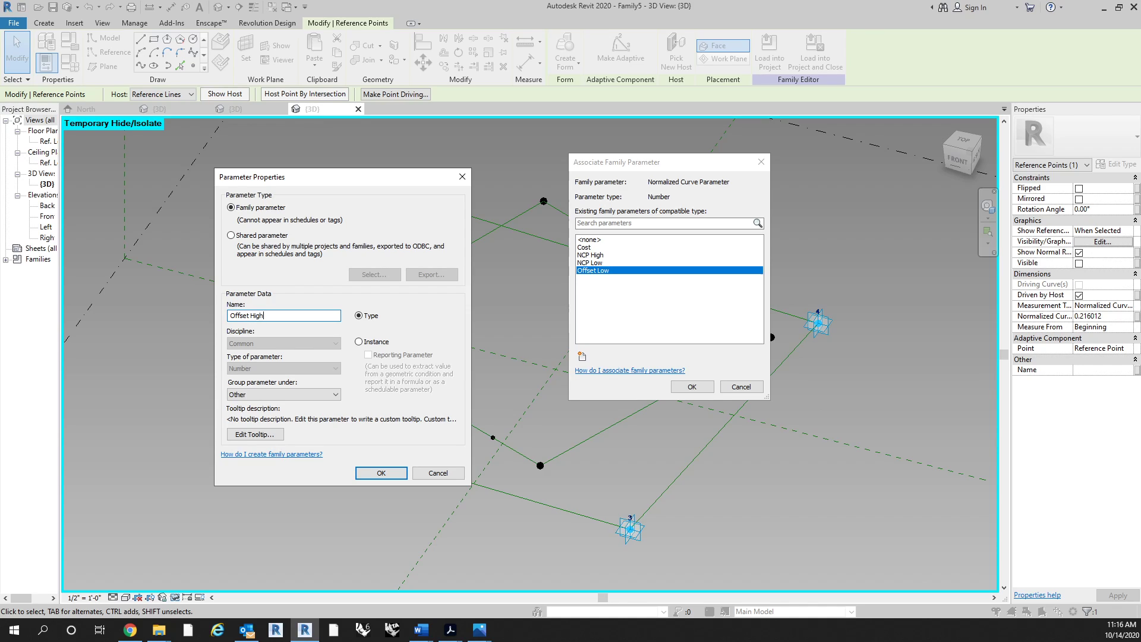
{"action": "left_click", "coordinate": [381, 472]}
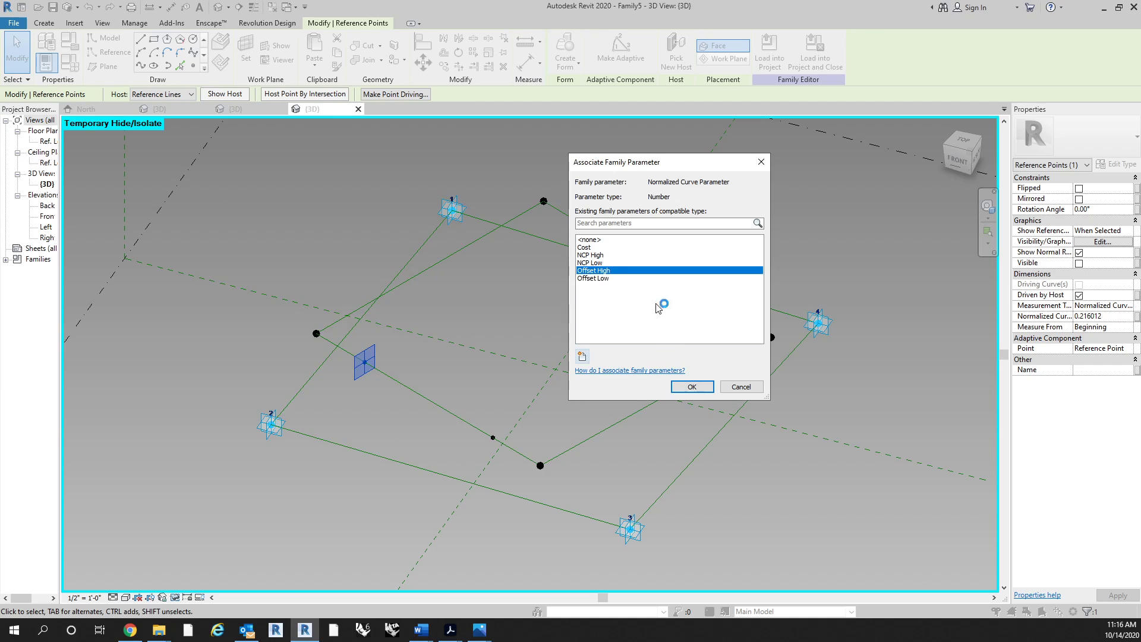
{"action": "left_click", "coordinate": [617, 281]}
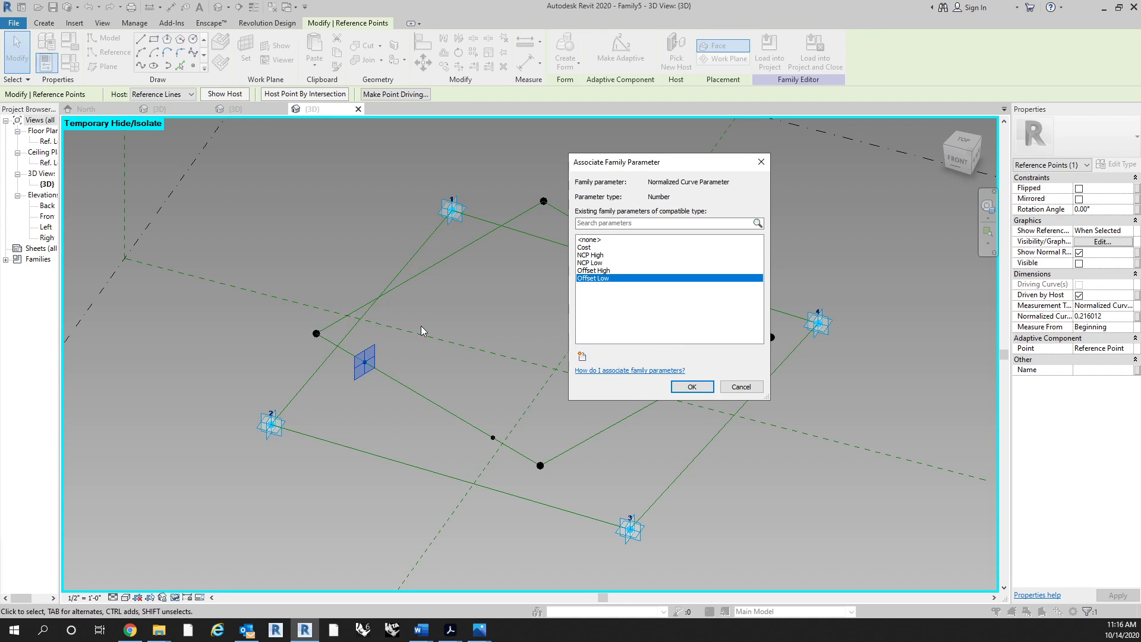
{"action": "left_click", "coordinate": [692, 386]}
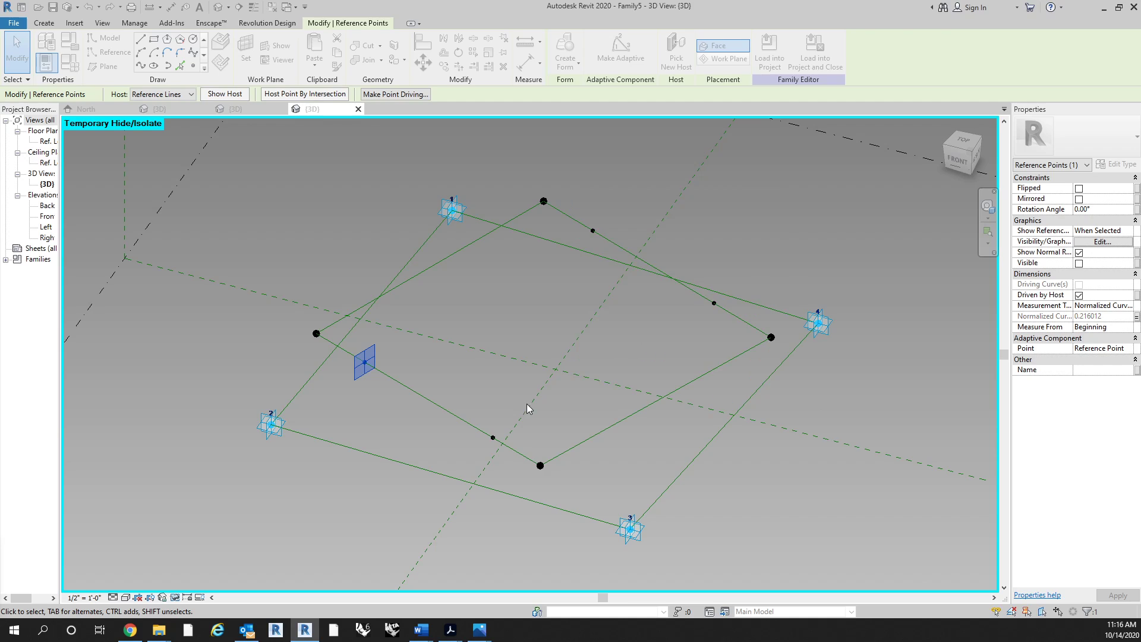
Associate the normalized curve parameter of the inner quadrilateral's reference point nearest adaptive point 3 with Offset High.
{"action": "left_click", "coordinate": [492, 437]}
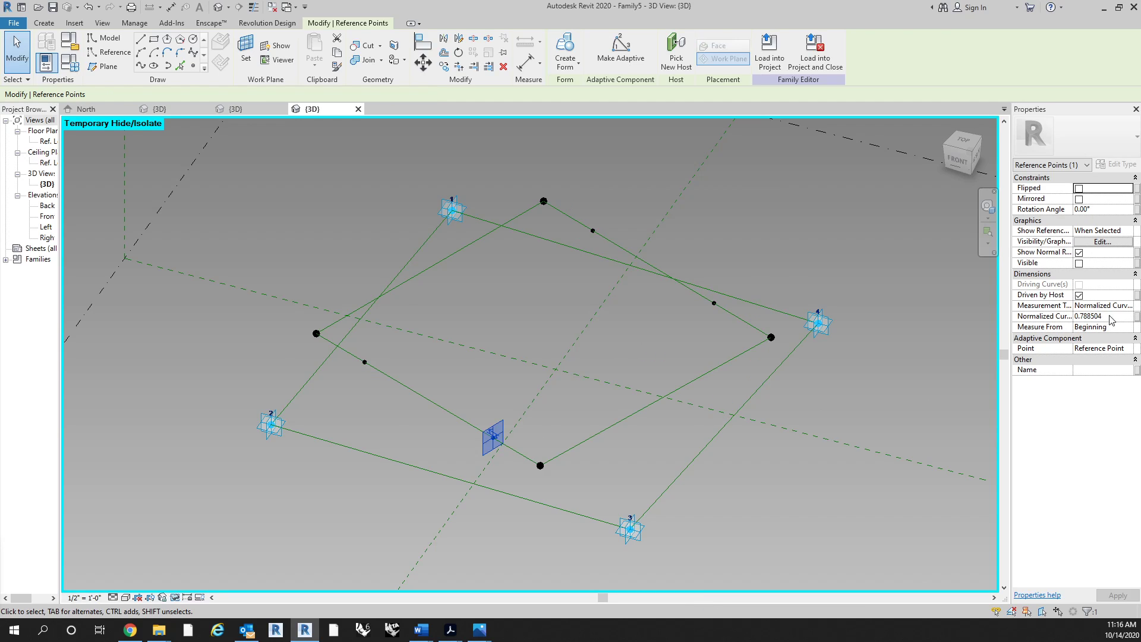
{"action": "left_click", "coordinate": [1135, 316]}
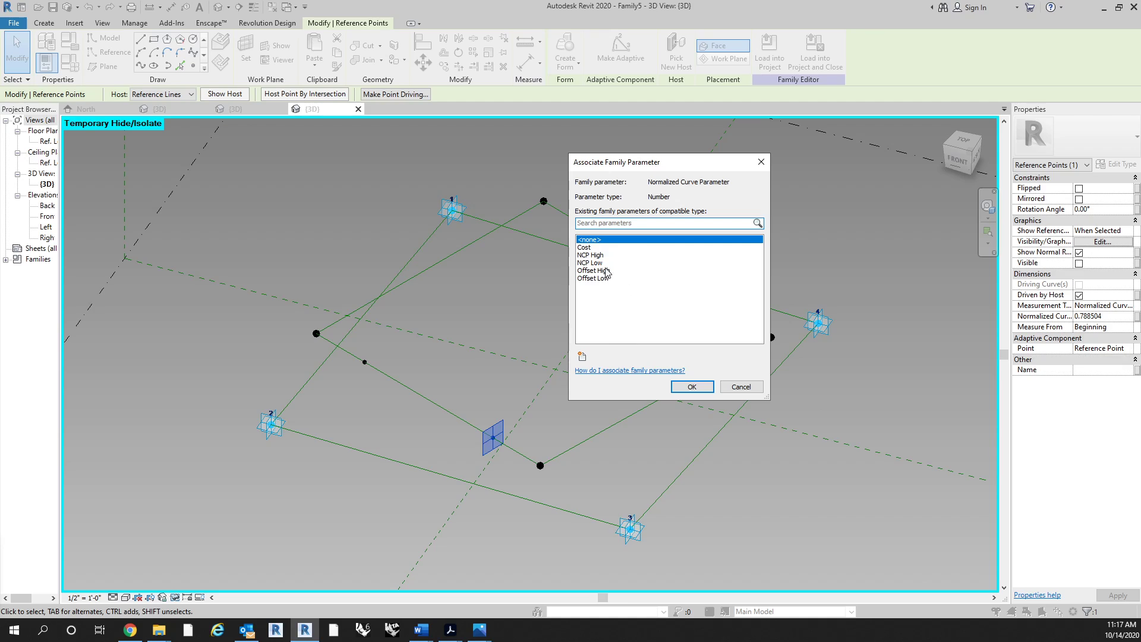
{"action": "left_click", "coordinate": [606, 271]}
{"action": "left_click", "coordinate": [689, 387]}
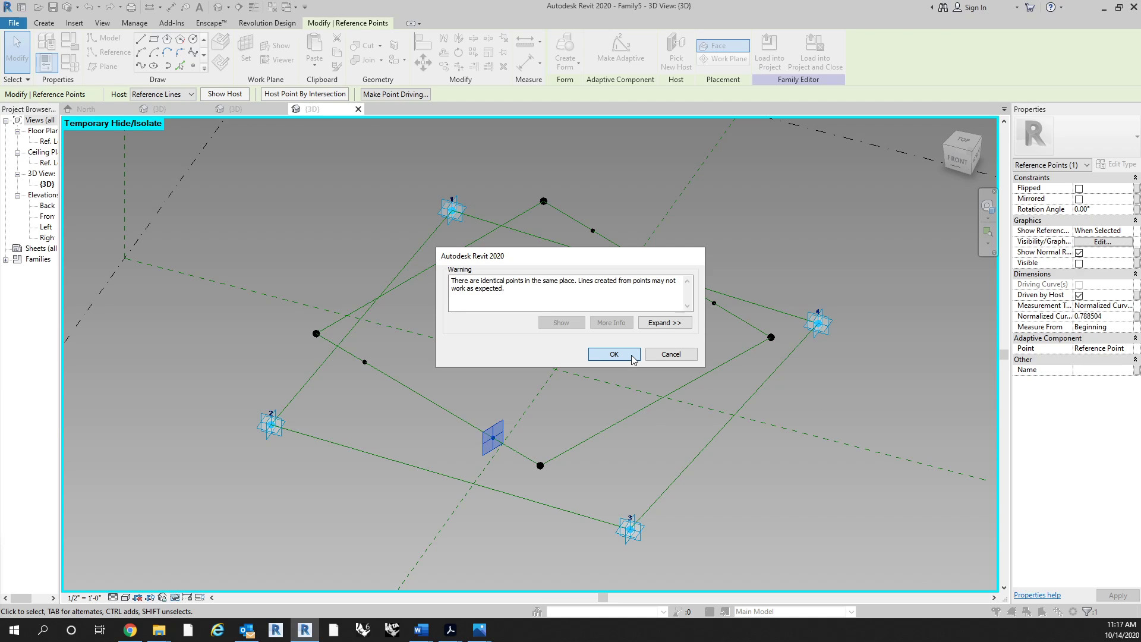
{"action": "left_click", "coordinate": [613, 354]}
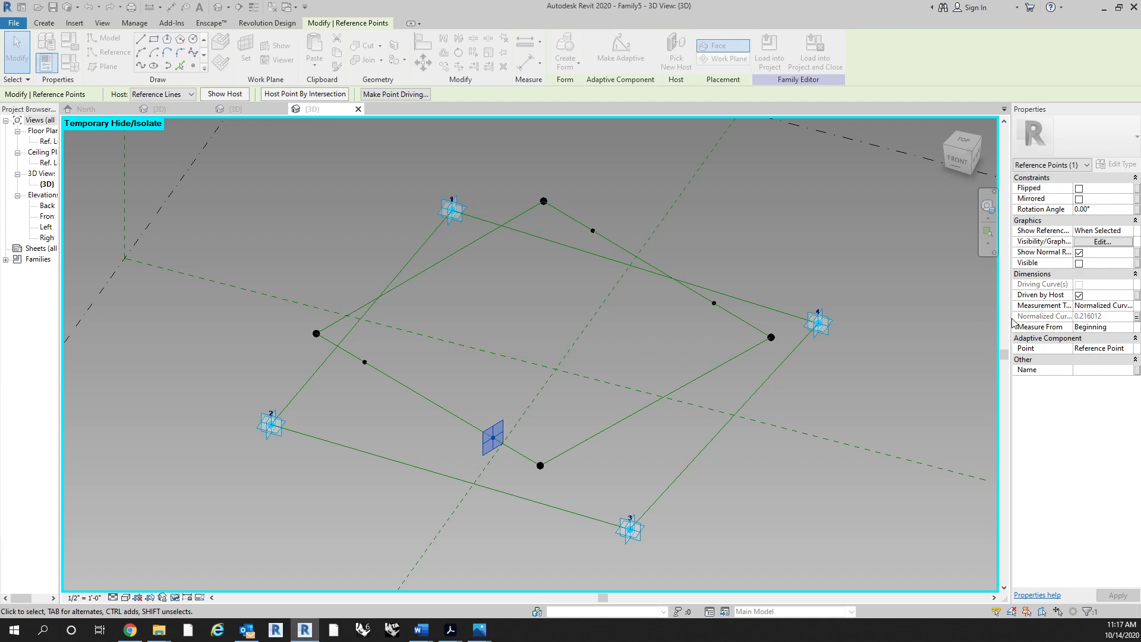
{"action": "left_click", "coordinate": [1135, 317]}
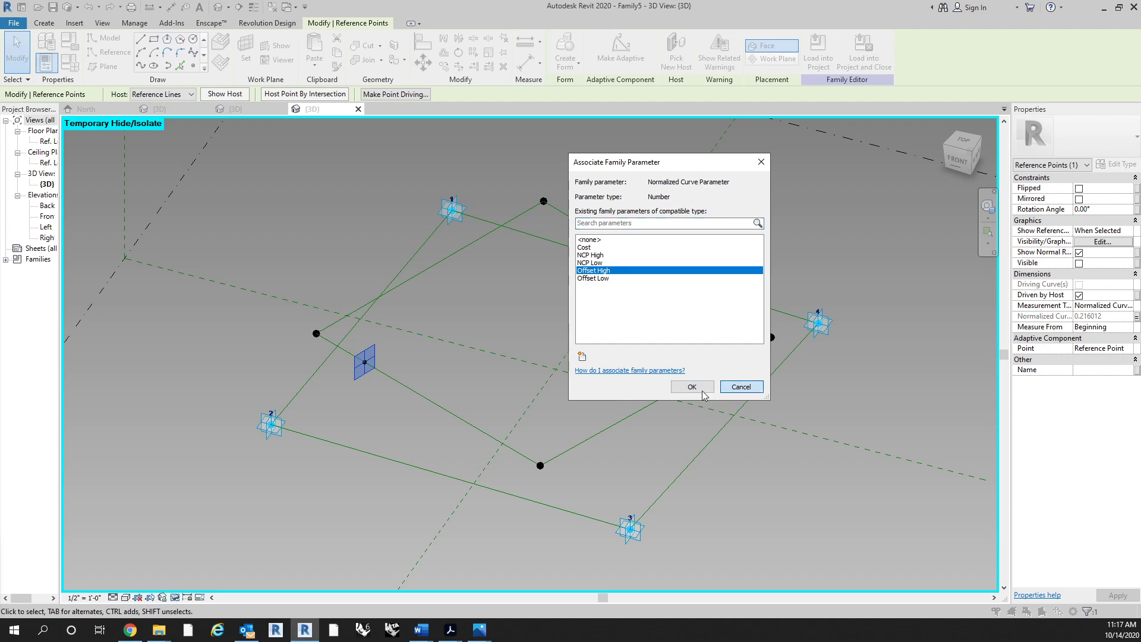
{"action": "left_click", "coordinate": [741, 387]}
Set the Offset High family parameter to 0.8 and give Offset Low the formula 1 - Offset High.
{"action": "left_click", "coordinate": [70, 67]}
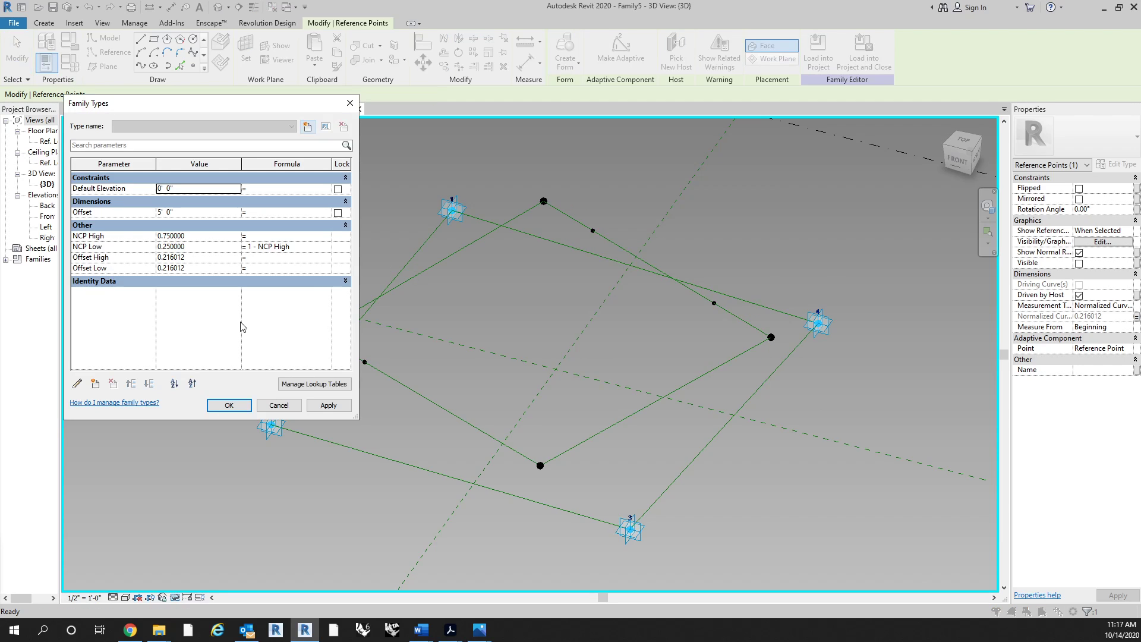
{"action": "left_click", "coordinate": [235, 257]}
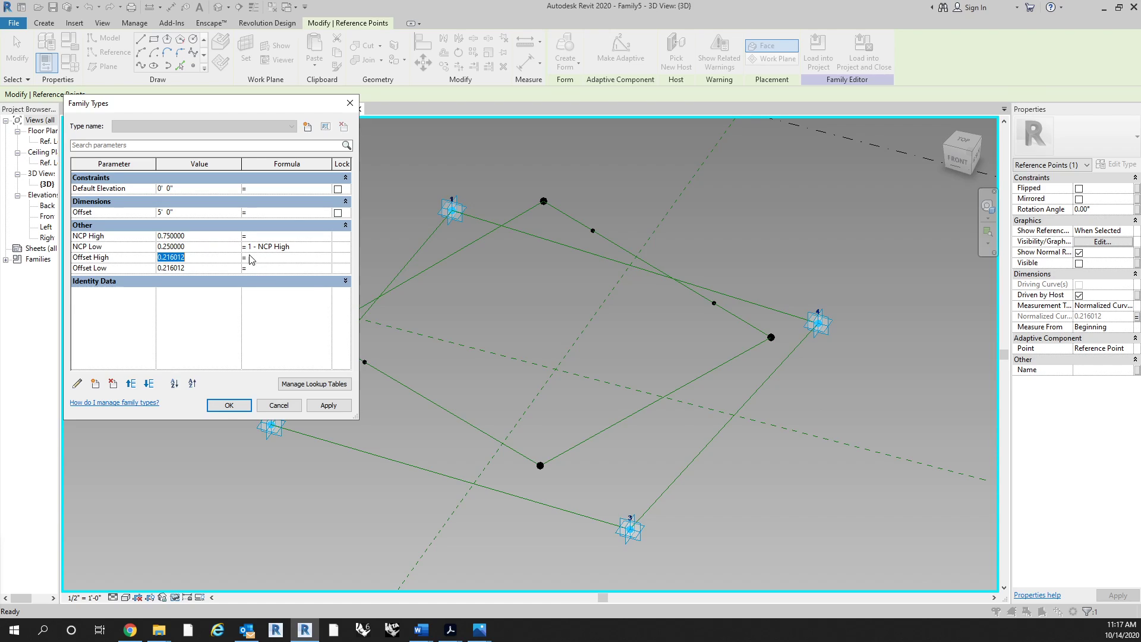
{"action": "type", "text": "0.8"}
{"action": "key", "text": "Tab"}
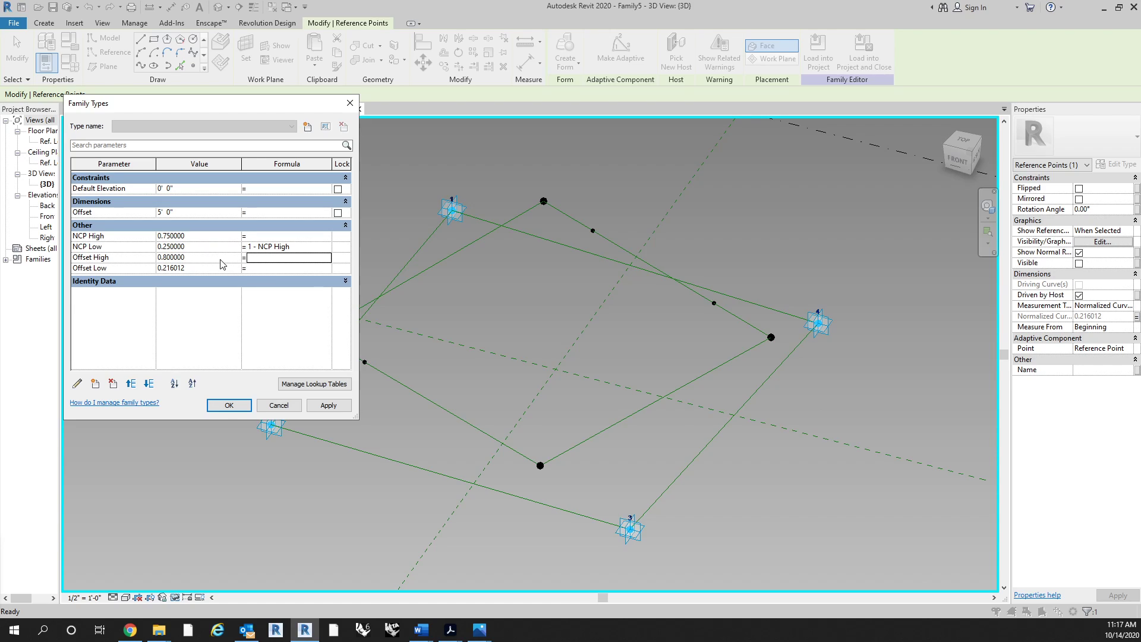
{"action": "left_click", "coordinate": [273, 267]}
{"action": "left_click", "coordinate": [272, 258]}
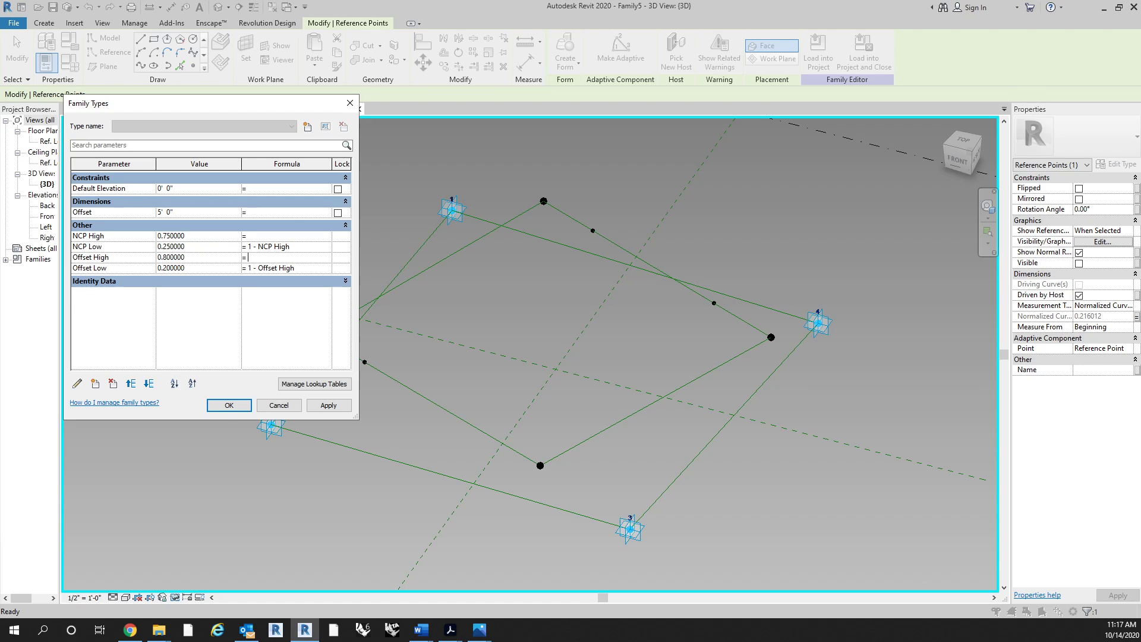
{"action": "left_click", "coordinate": [228, 405]}
{"action": "left_click", "coordinate": [471, 424]}
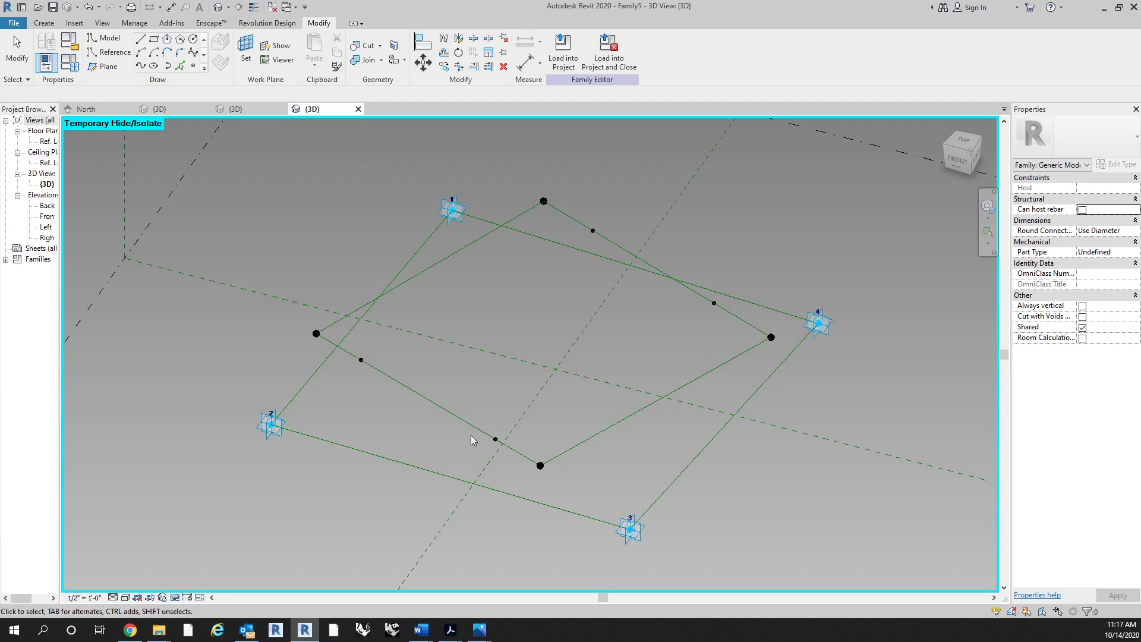
{"action": "left_click", "coordinate": [480, 409]}
{"action": "left_click_drag", "start_coordinate": [480, 410], "coordinate": [520, 460]}
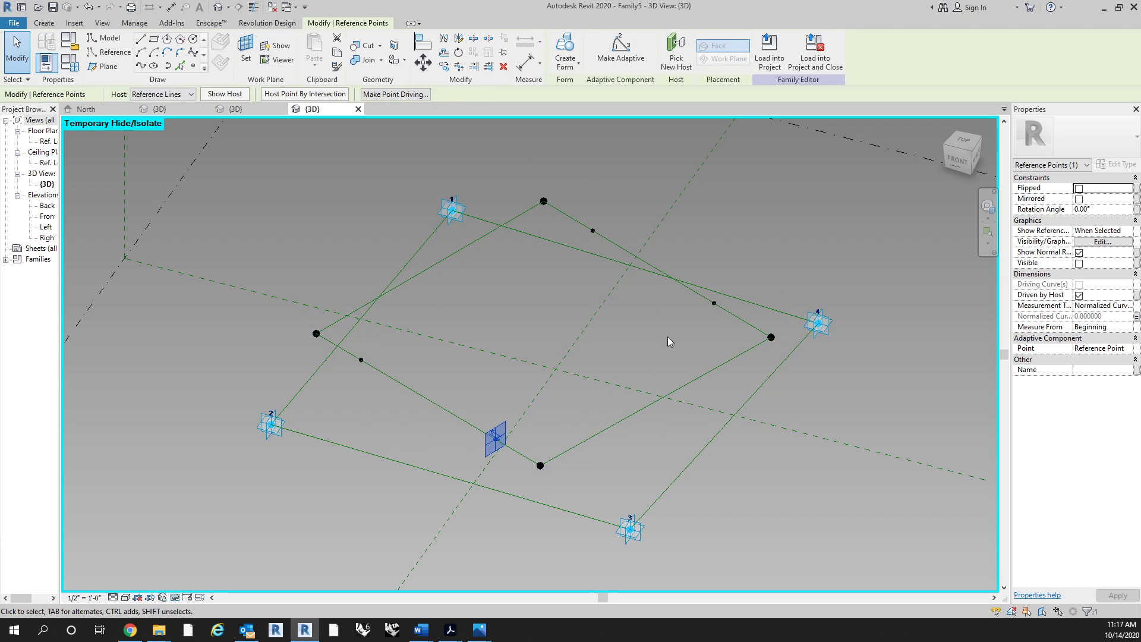
{"action": "left_click", "coordinate": [359, 362]}
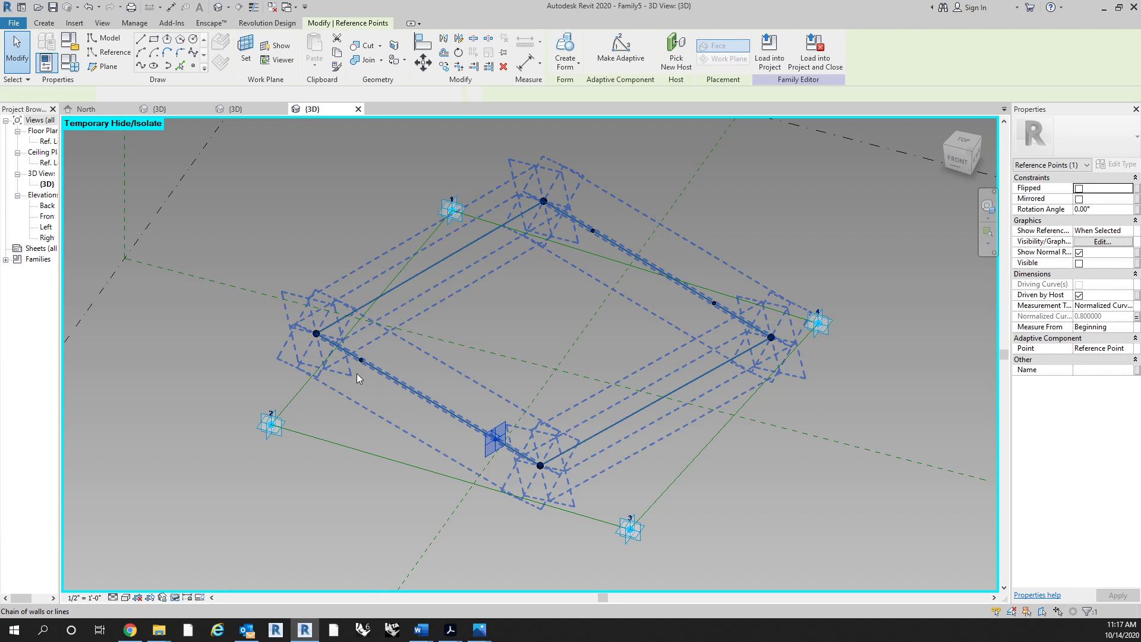
{"action": "left_click_drag", "start_coordinate": [347, 383], "coordinate": [394, 345]}
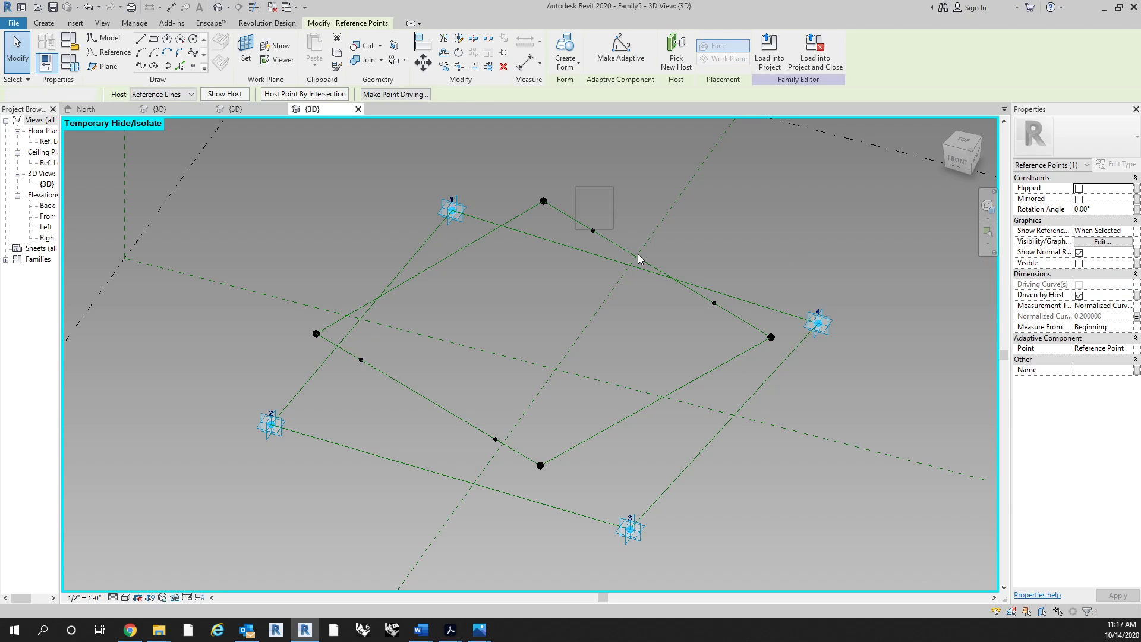
Associate the normalized curve parameter of the reference point on the opposite side nearest adaptive point 1 with Offset Low.
{"action": "left_click", "coordinate": [592, 230]}
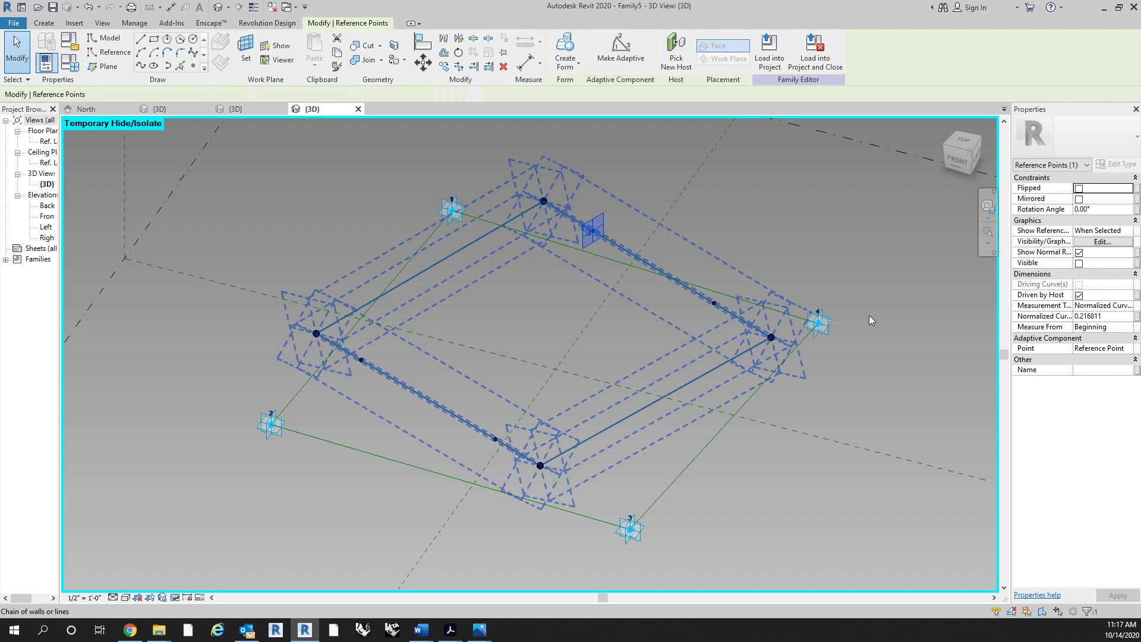
{"action": "left_click", "coordinate": [1135, 319]}
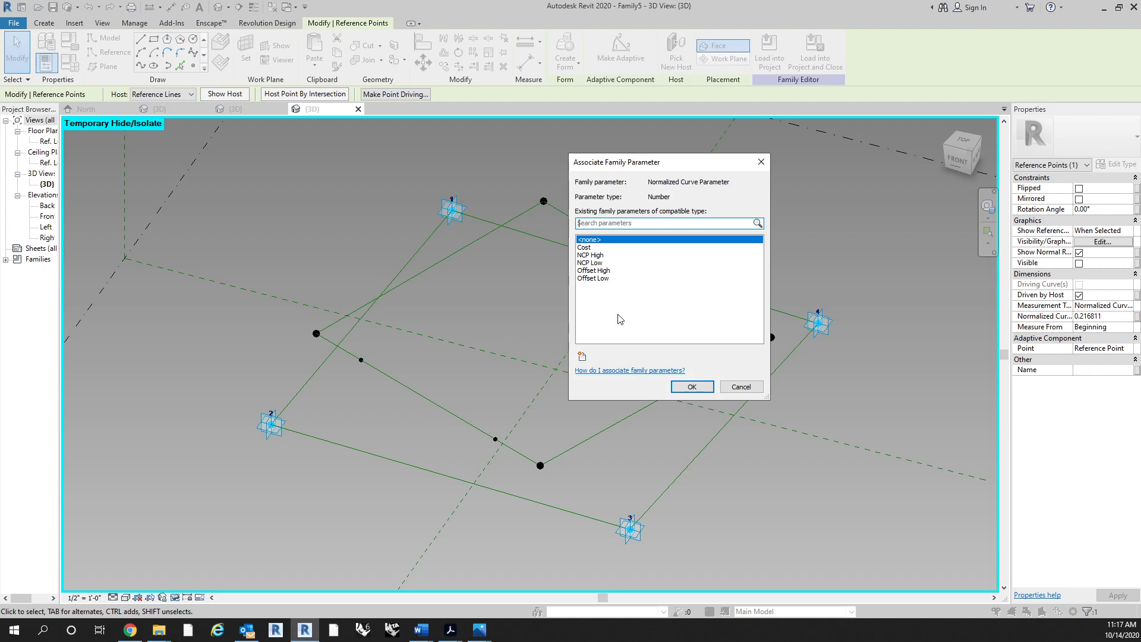
{"action": "left_click", "coordinate": [616, 279]}
{"action": "left_click", "coordinate": [692, 386]}
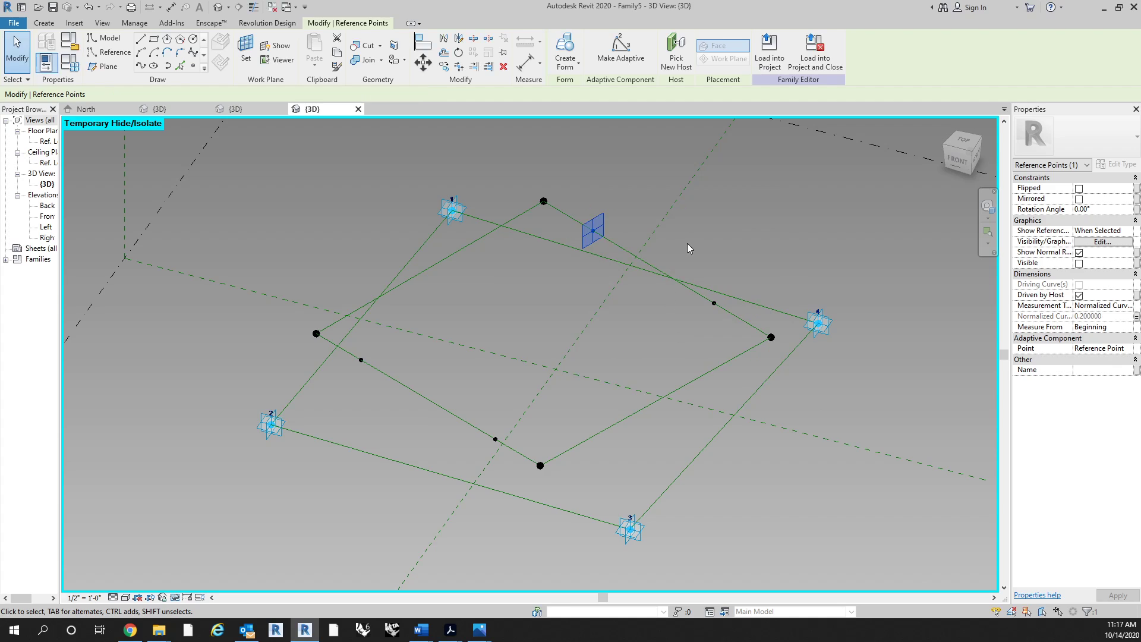
Associate the normalized curve parameter of the reference point on the same side nearest adaptive point 4 with Offset High.
{"action": "left_click_drag", "start_coordinate": [683, 243], "coordinate": [751, 348]}
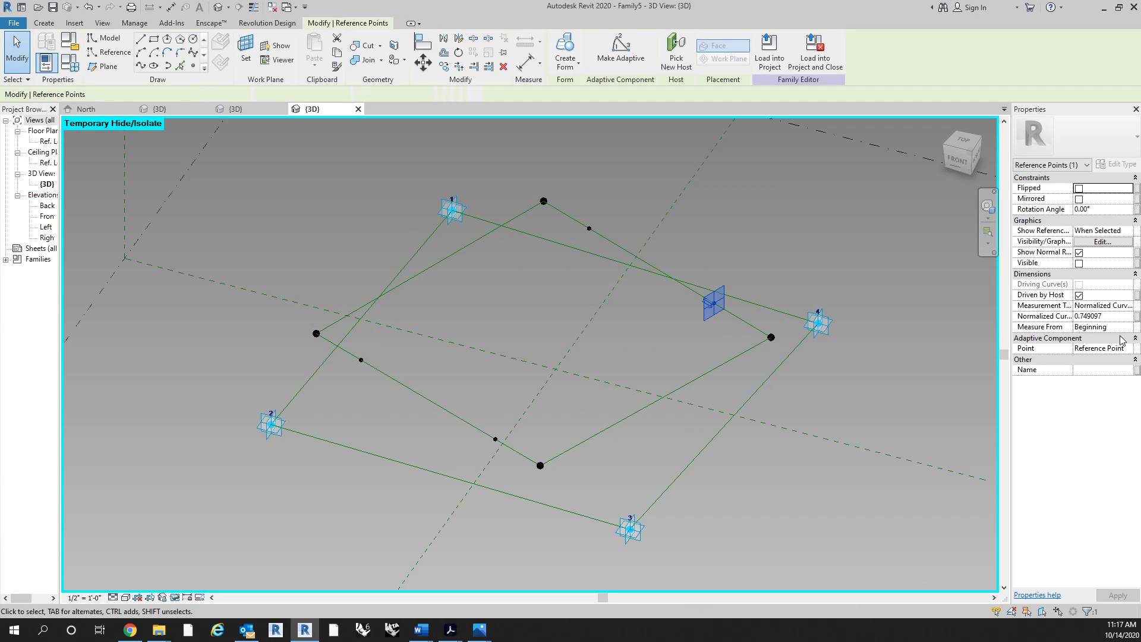
{"action": "left_click", "coordinate": [1136, 317]}
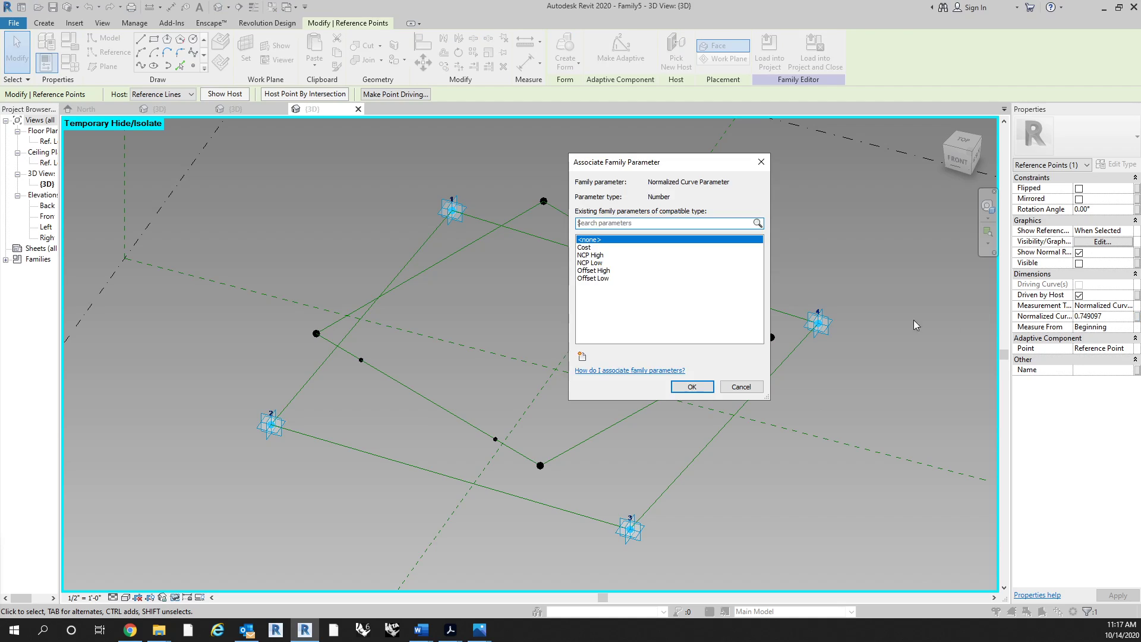
{"action": "left_click", "coordinate": [623, 279]}
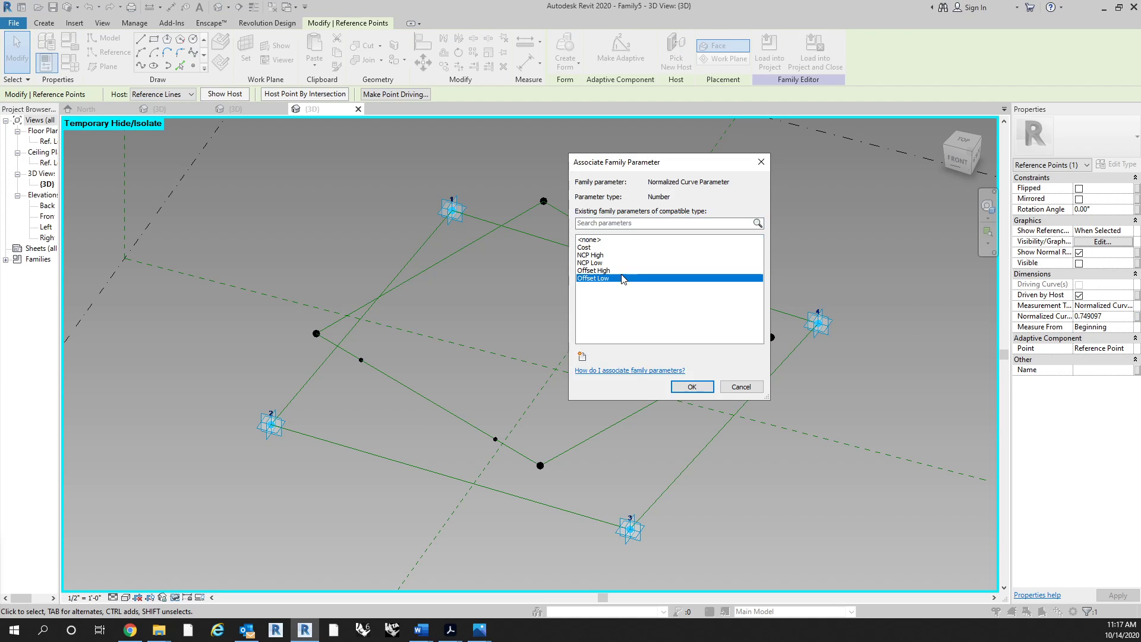
{"action": "left_click", "coordinate": [692, 386]}
{"action": "left_click", "coordinate": [580, 457]}
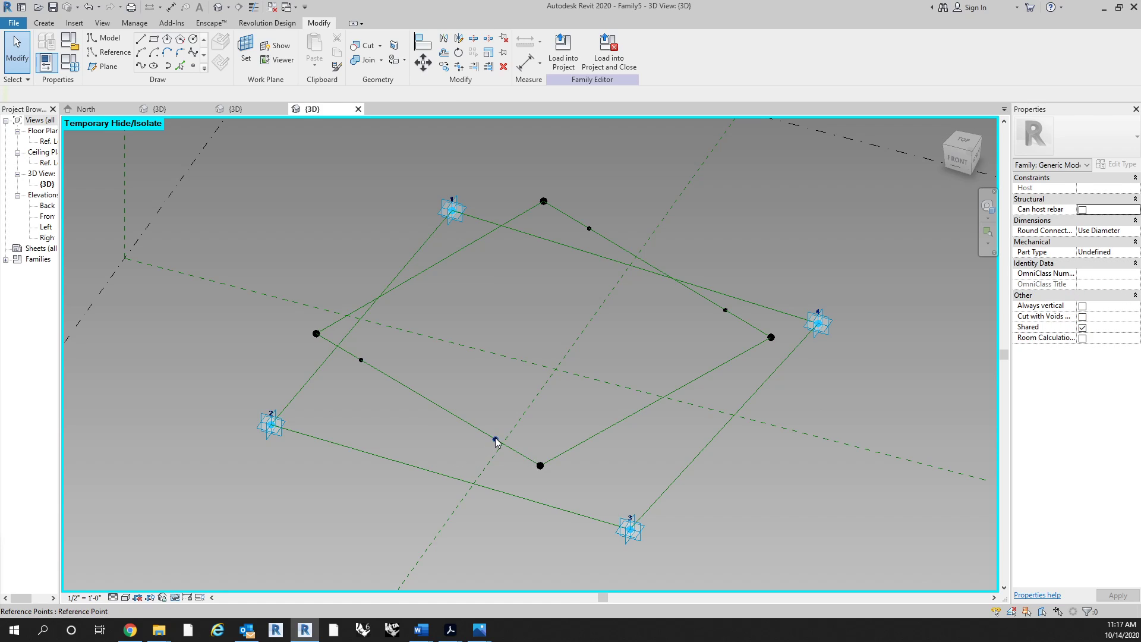
Join the two Offset High points with a spline through points and convert it to a reference line.
{"action": "left_click", "coordinate": [726, 311]}
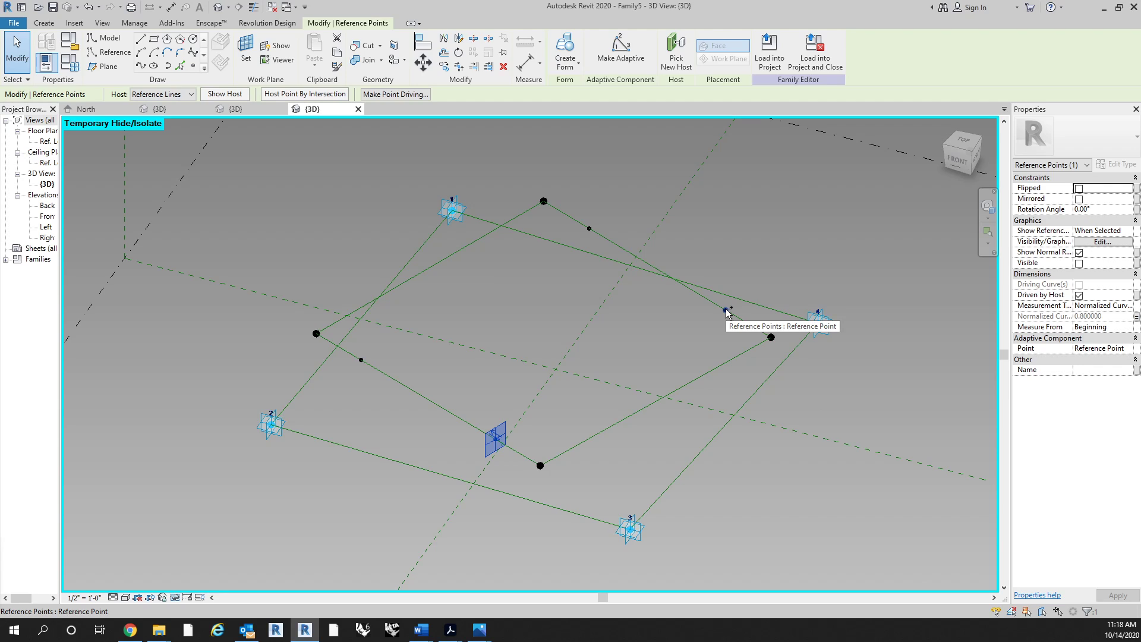
{"action": "left_click", "coordinate": [725, 310], "text": "ctrl"}
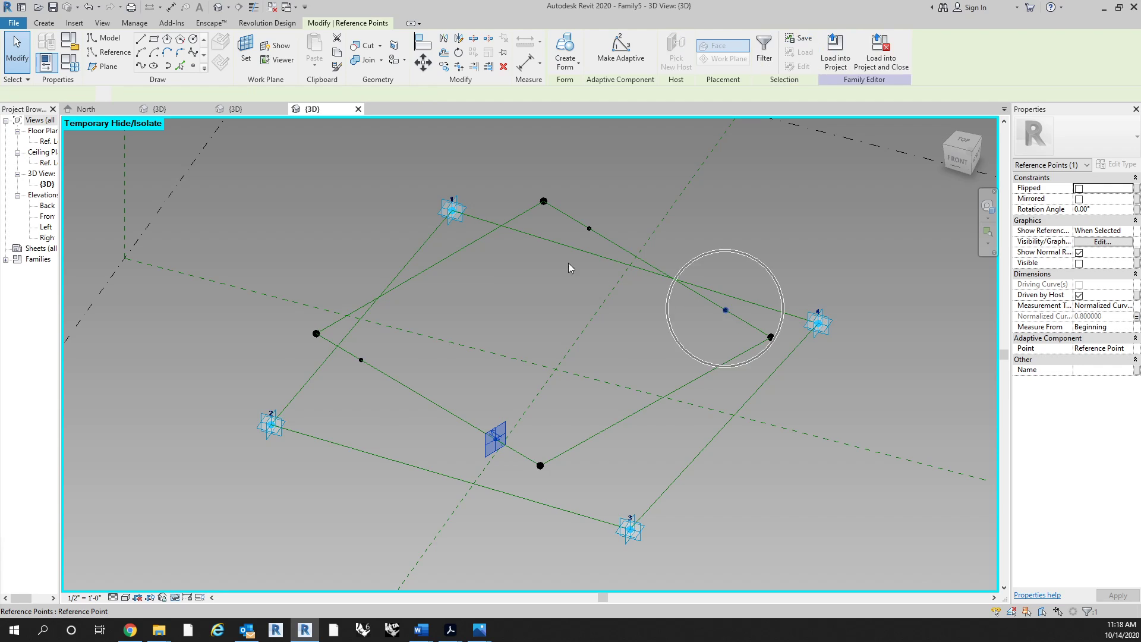
{"action": "left_click", "coordinate": [142, 66]}
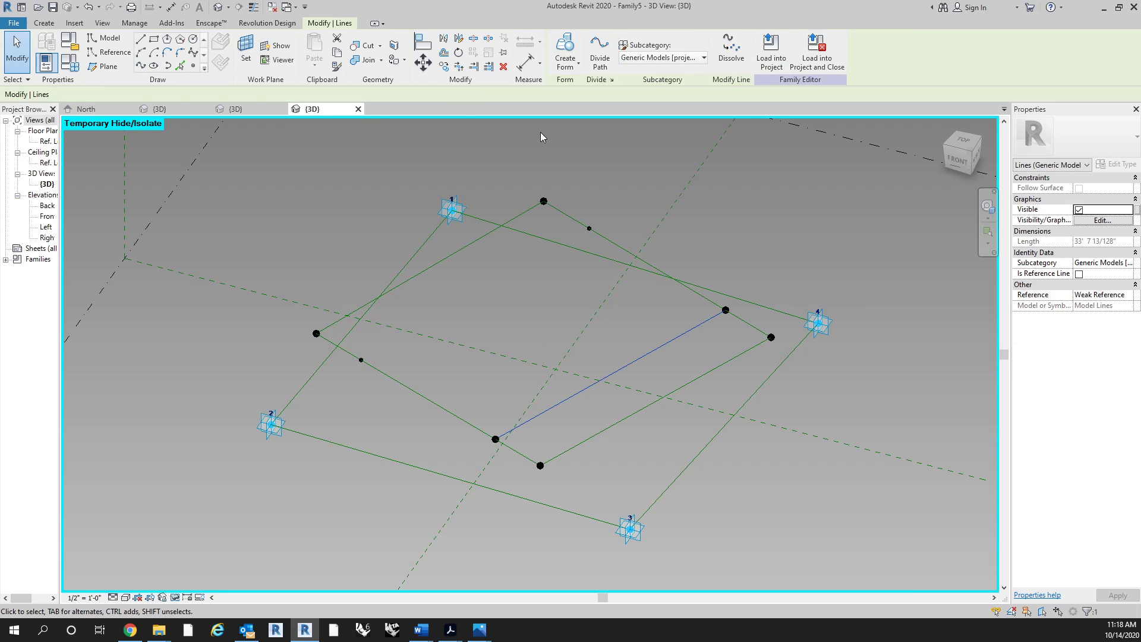
{"action": "left_click", "coordinate": [1078, 273]}
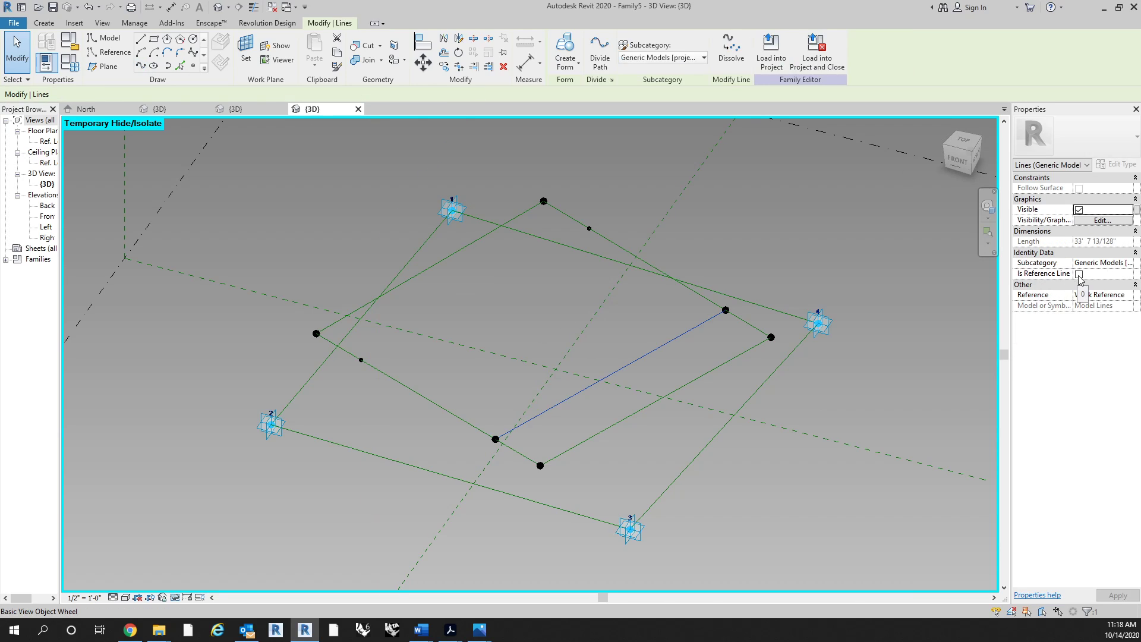
{"action": "left_click", "coordinate": [628, 213]}
Join the two Offset Low points with a spline through points and convert it to a reference line.
{"action": "left_click_drag", "start_coordinate": [576, 232], "coordinate": [618, 216]}
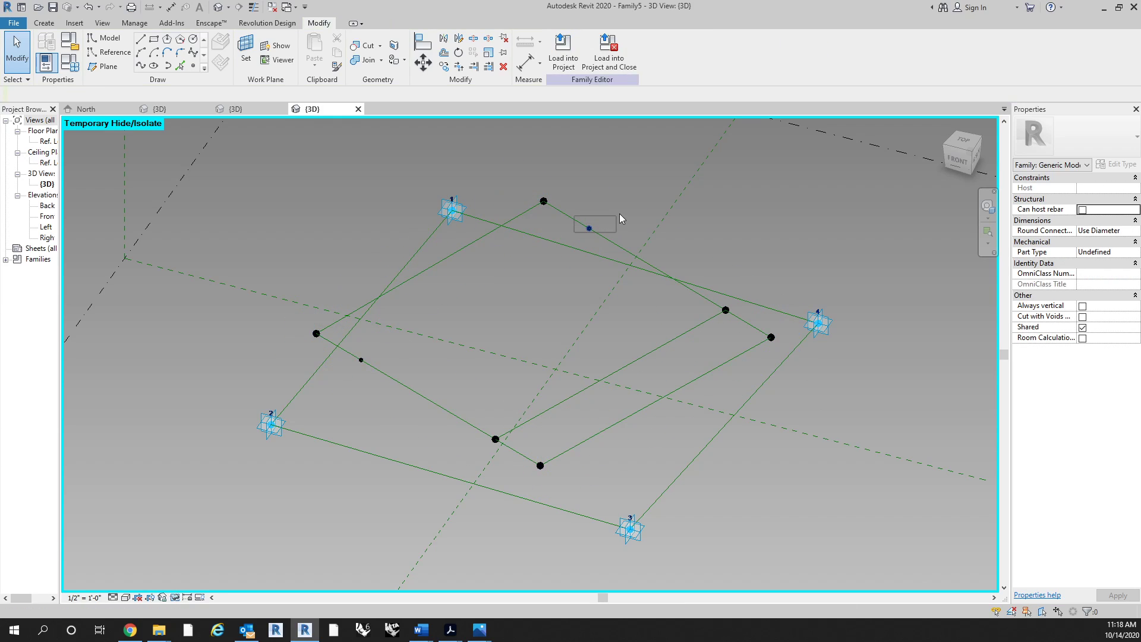
{"action": "left_click_drag", "start_coordinate": [347, 389], "coordinate": [379, 342], "text": "ctrl"}
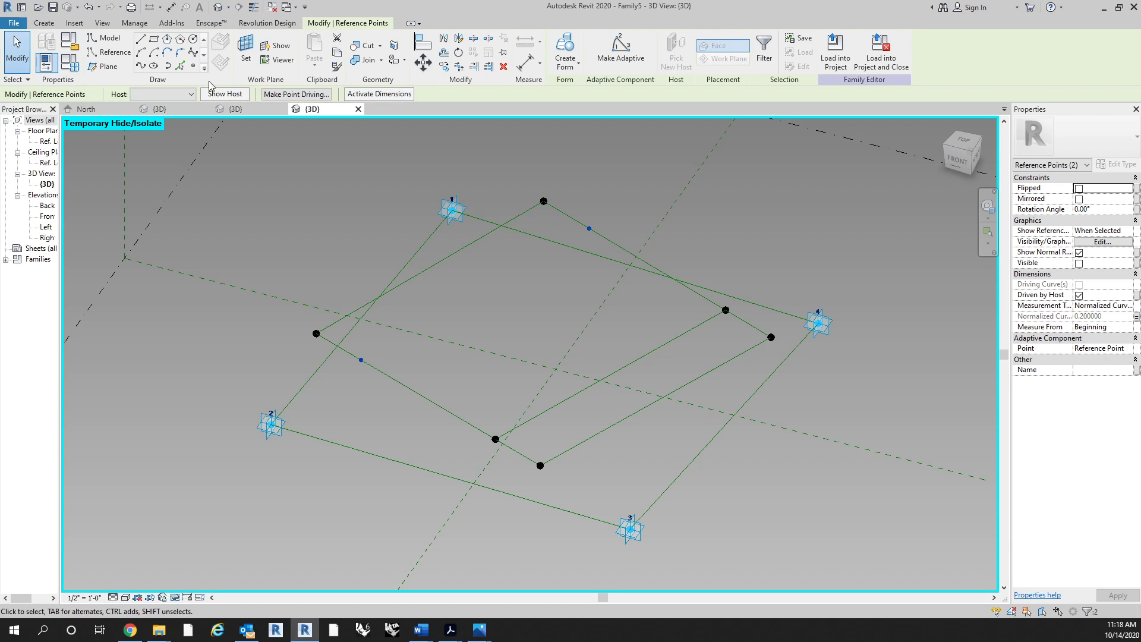
{"action": "left_click", "coordinate": [141, 66]}
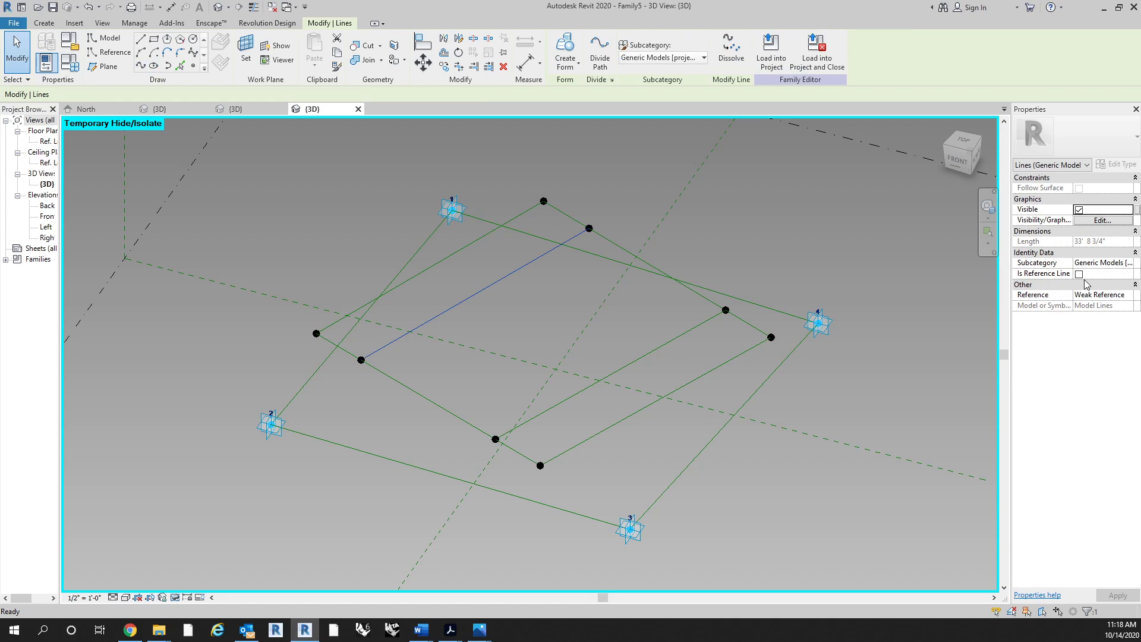
{"action": "left_click", "coordinate": [1079, 274]}
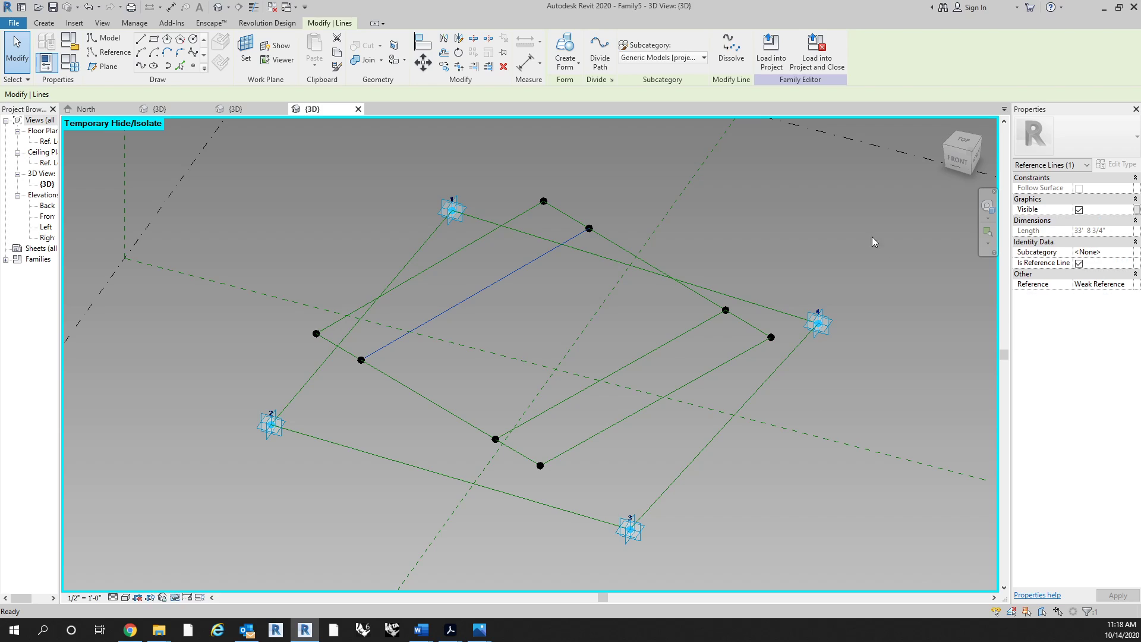
{"action": "left_click", "coordinate": [753, 221]}
Place four reference points on the two new cross lines, two near the ends of each line.
{"action": "middle_click_drag", "start_coordinate": [753, 222], "coordinate": [658, 172], "text": "shift"}
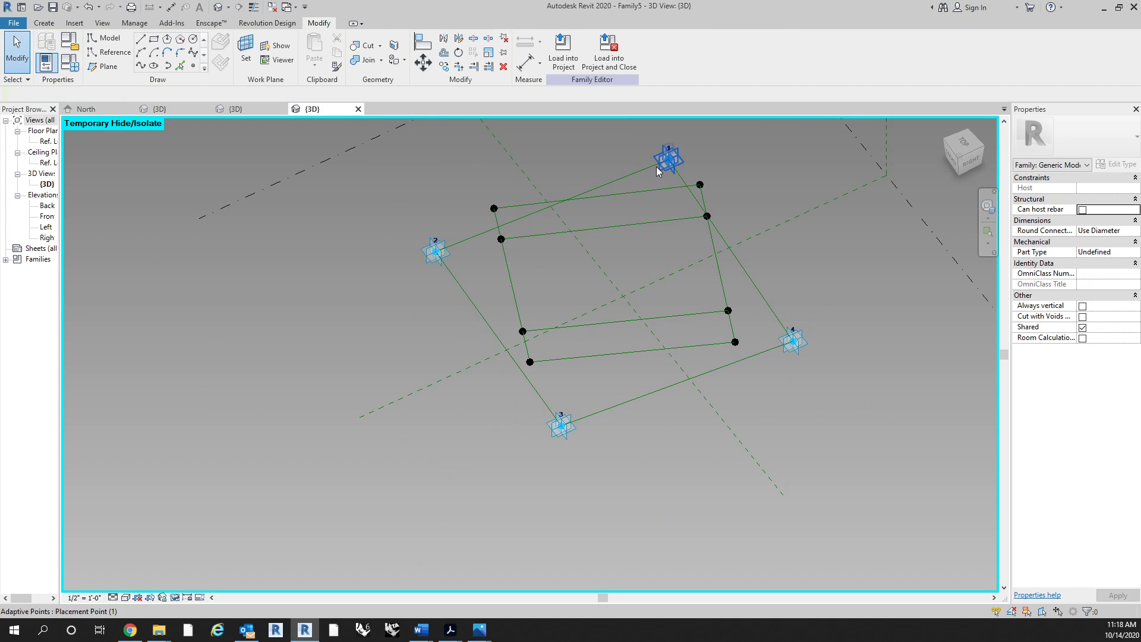
{"action": "scroll", "coordinate": [658, 172], "scroll_direction": "up", "scroll_amount": 2}
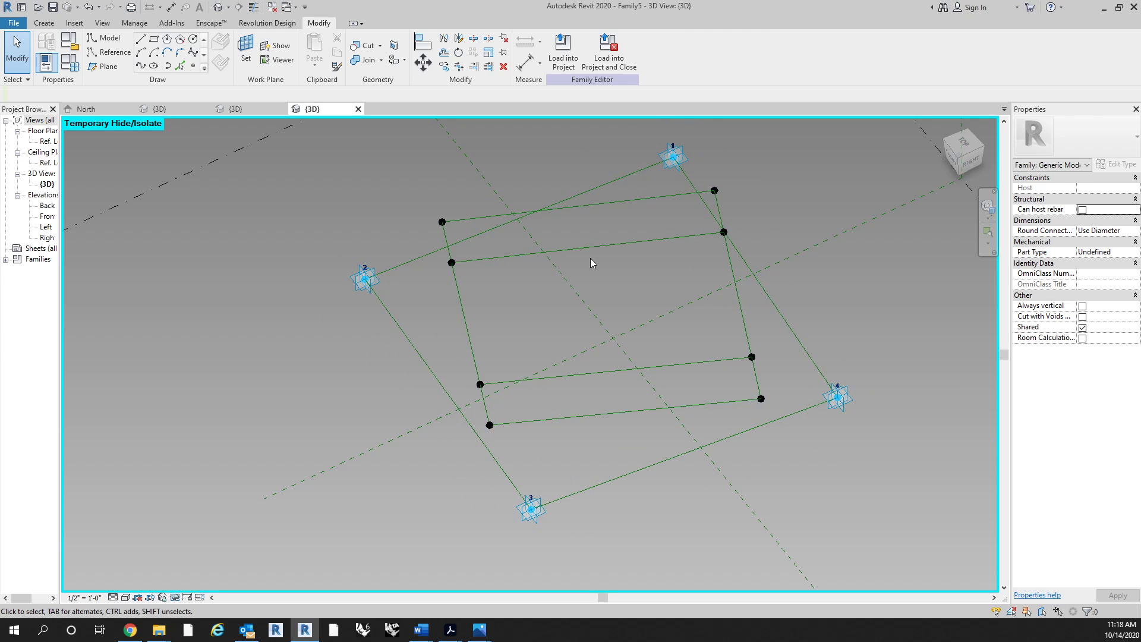
{"action": "middle_click_drag", "start_coordinate": [606, 280], "coordinate": [644, 273], "text": "shift"}
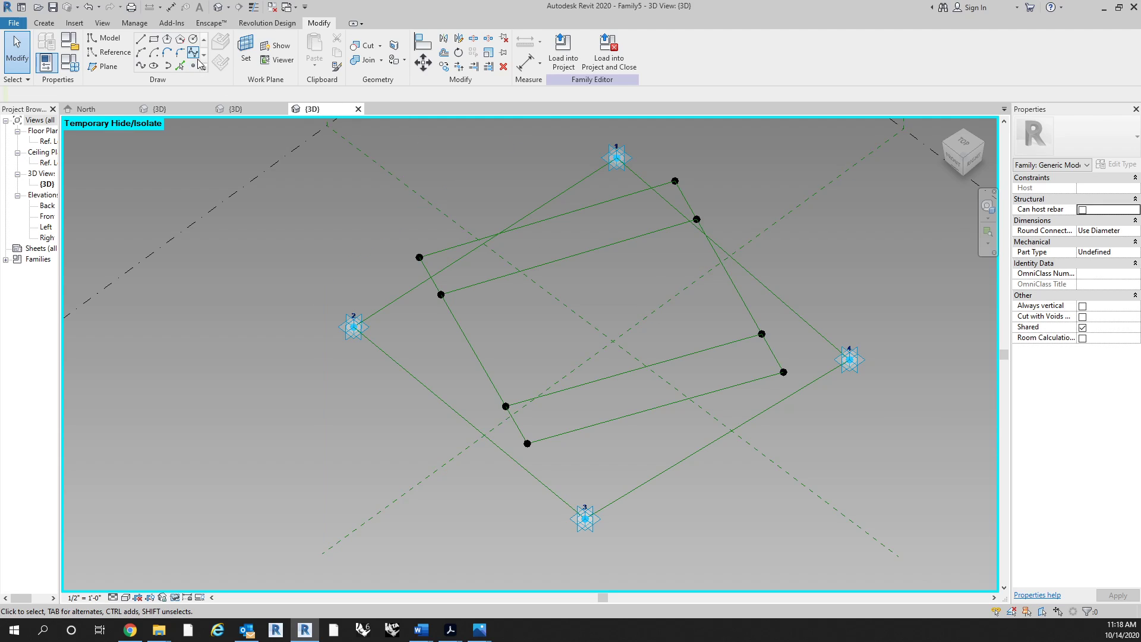
{"action": "left_click", "coordinate": [197, 67]}
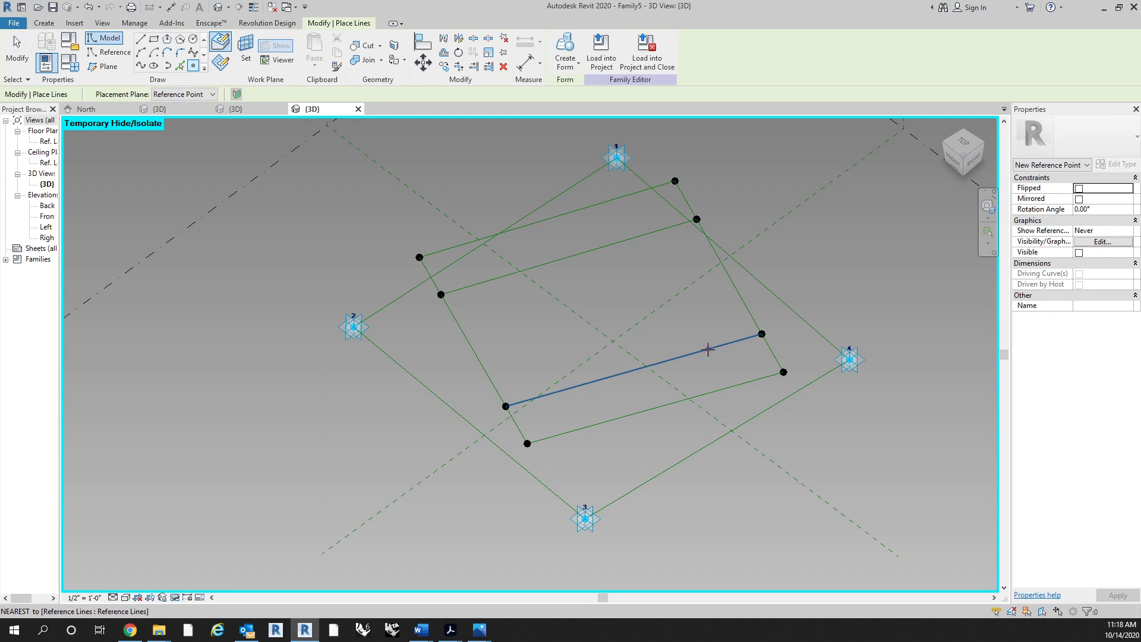
{"action": "left_click", "coordinate": [566, 391]}
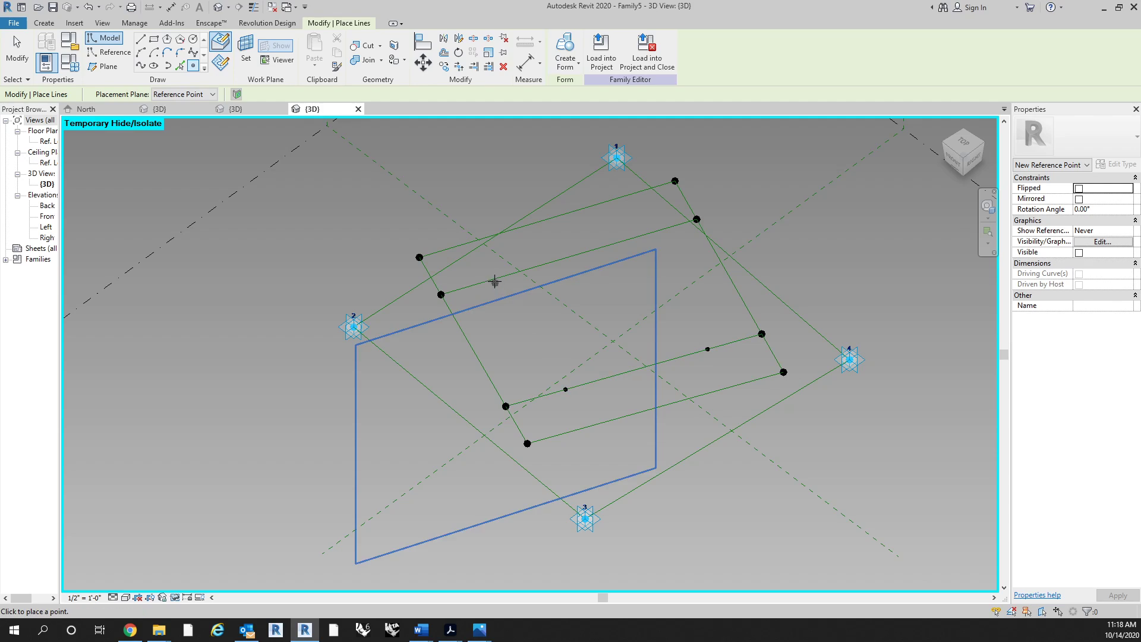
{"action": "left_click", "coordinate": [494, 279]}
{"action": "left_click", "coordinate": [633, 237]}
{"action": "key", "text": "Escape"}
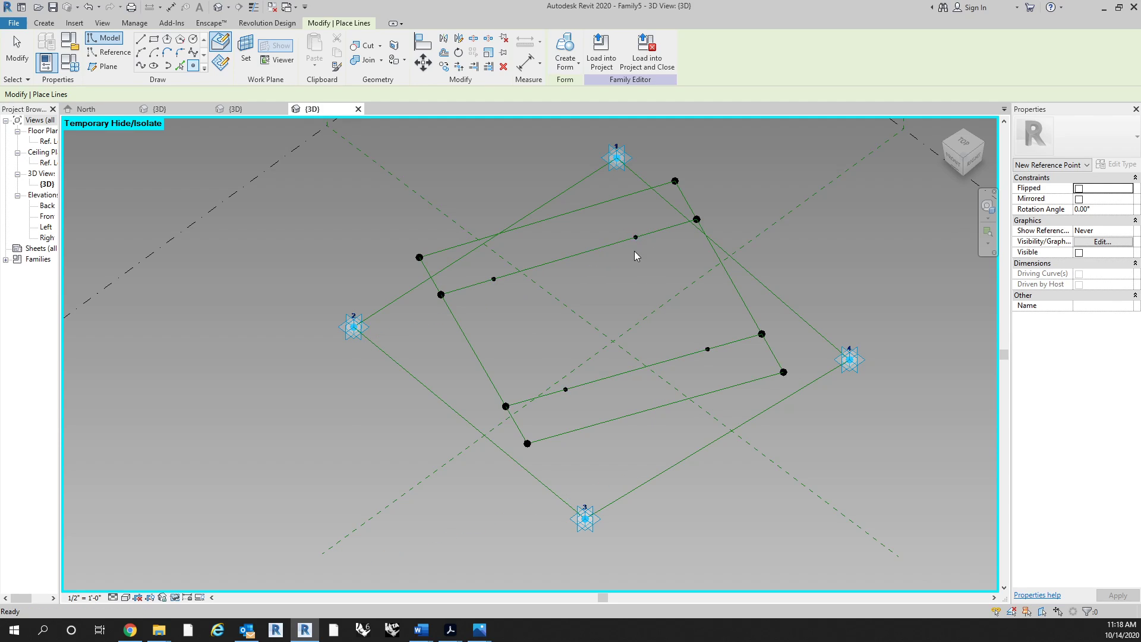
Associate the normalized curve parameter of the inner reference point nearest adaptive point 1 with Offset High.
{"action": "left_click", "coordinate": [635, 238]}
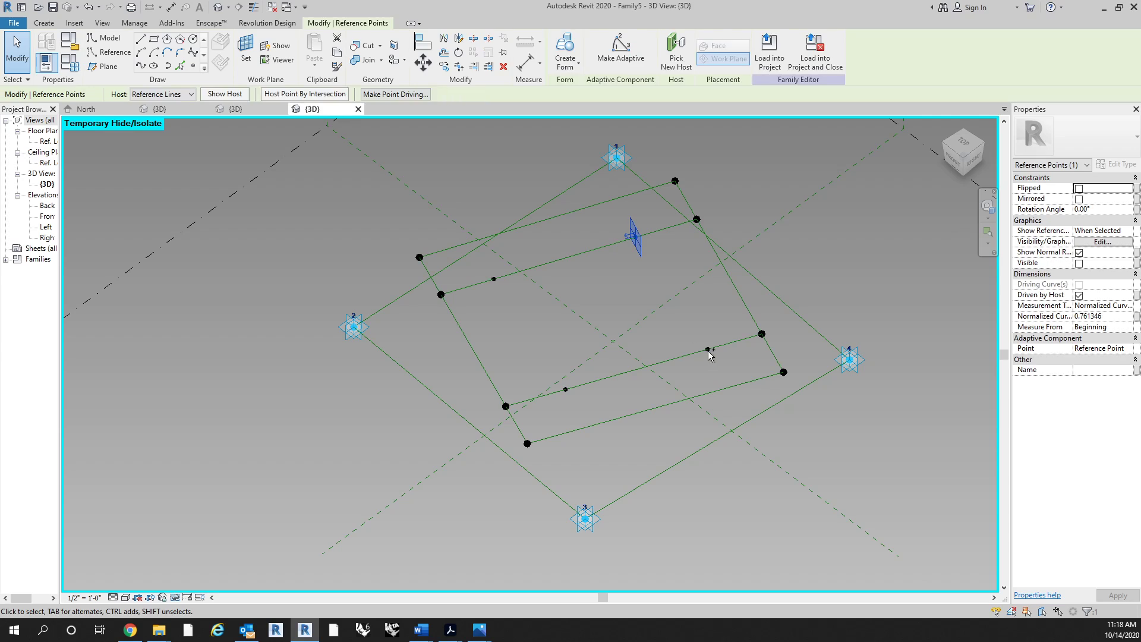
{"action": "left_click", "coordinate": [1136, 316]}
{"action": "left_click", "coordinate": [594, 270]}
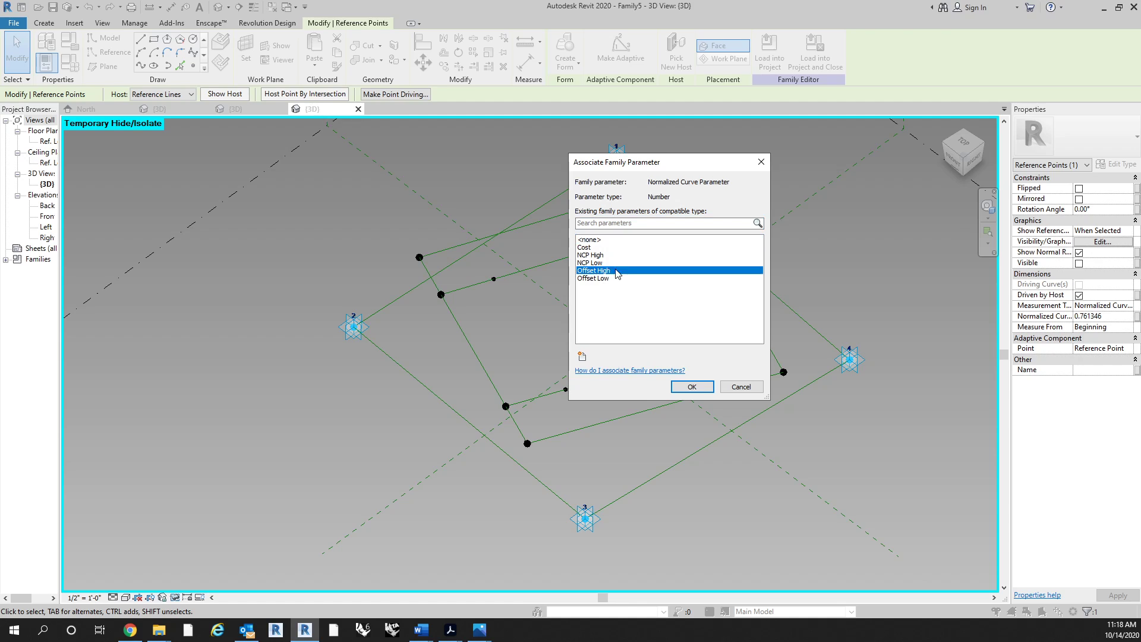
{"action": "left_click", "coordinate": [691, 387]}
{"action": "left_click", "coordinate": [482, 305]}
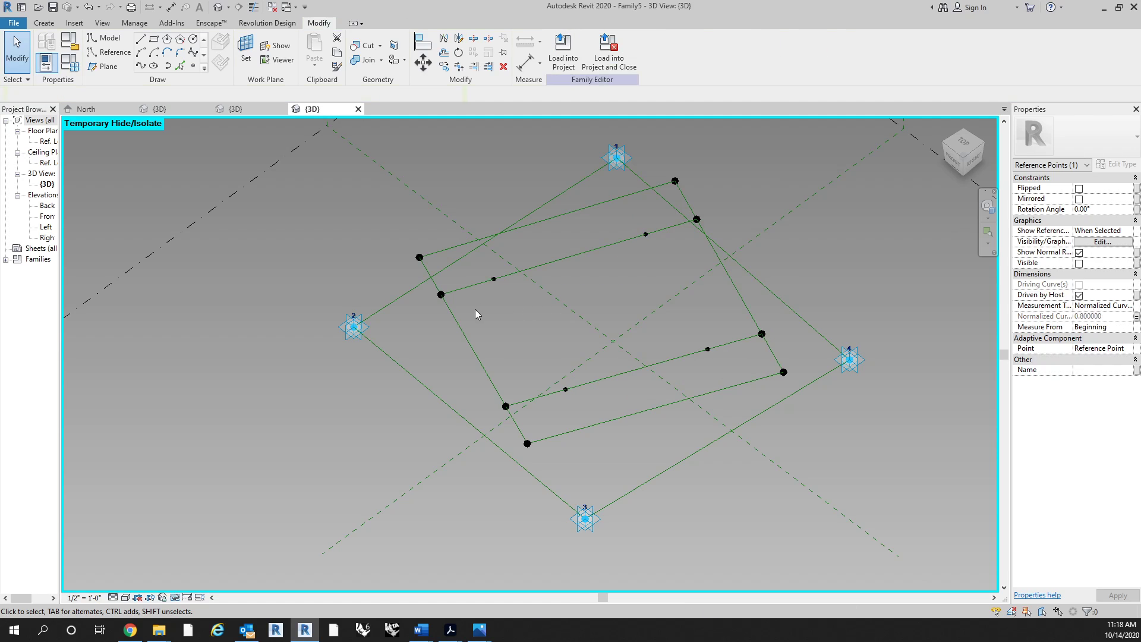
Associate the normalized curve parameter of the inner reference point nearest adaptive point 2 with Offset Low.
{"action": "left_click_drag", "start_coordinate": [475, 309], "coordinate": [514, 263]}
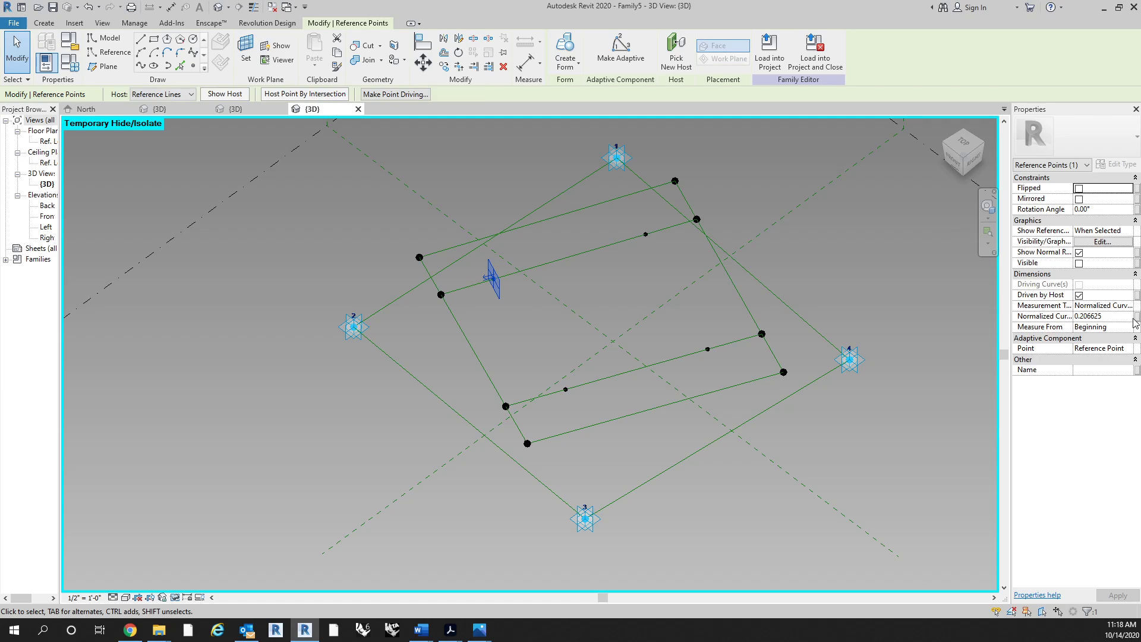
{"action": "left_click", "coordinate": [1132, 316]}
{"action": "left_click", "coordinate": [594, 278]}
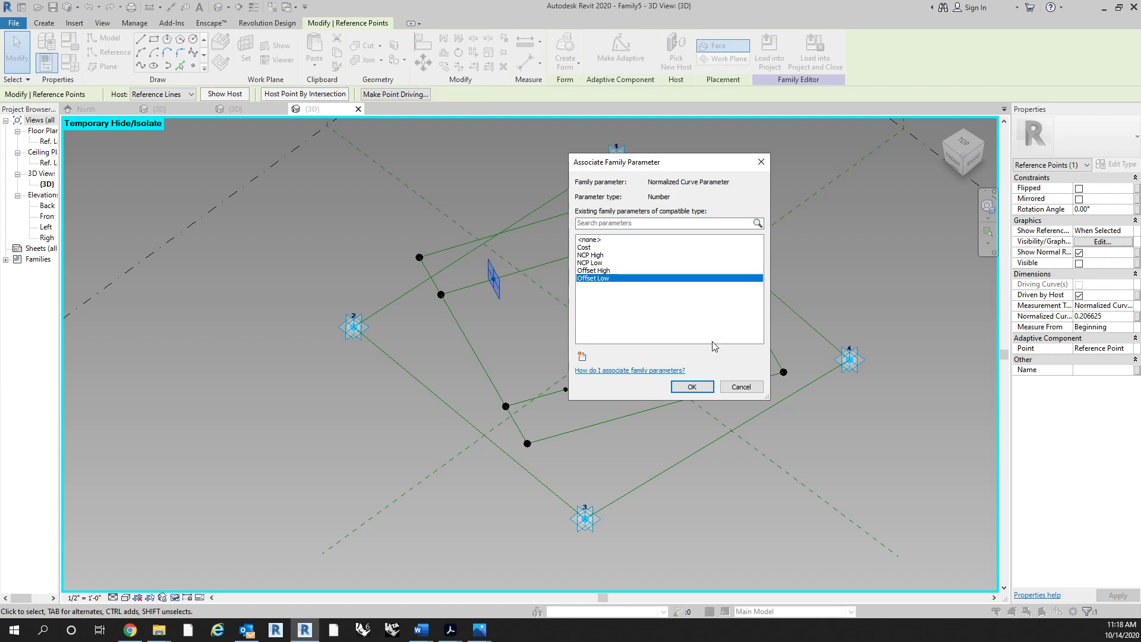
{"action": "left_click", "coordinate": [692, 387]}
Associate the normalized curve parameter of the inner reference point nearest adaptive point 3 with Offset Low.
{"action": "left_click_drag", "start_coordinate": [585, 404], "coordinate": [527, 356]}
{"action": "left_click", "coordinate": [1135, 318]}
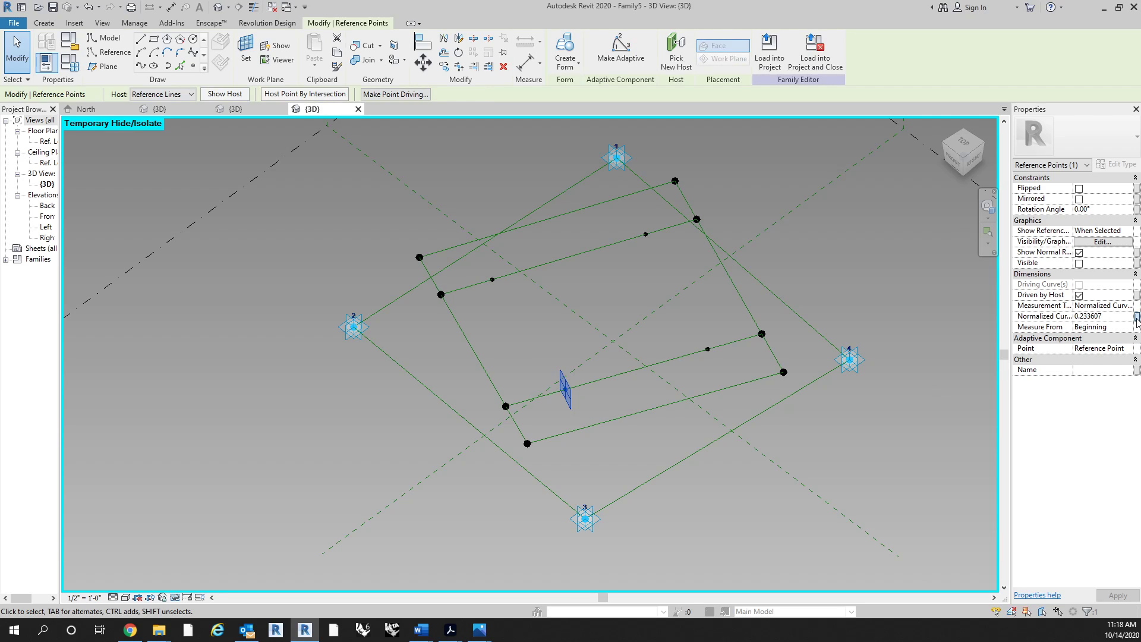
{"action": "left_click", "coordinate": [618, 278]}
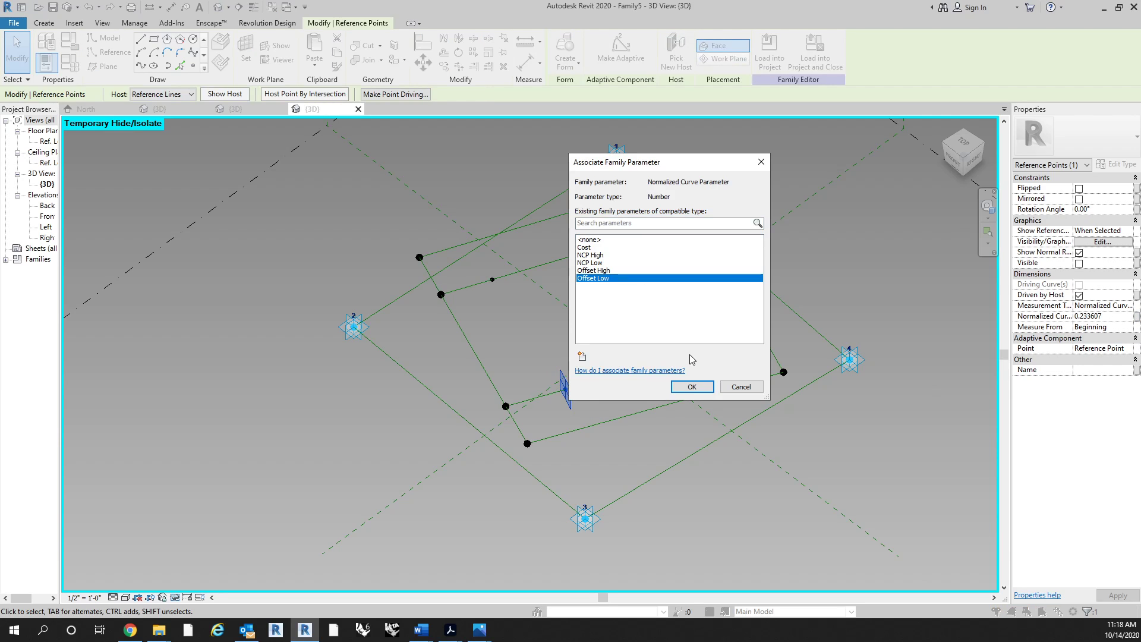
{"action": "left_click", "coordinate": [692, 387]}
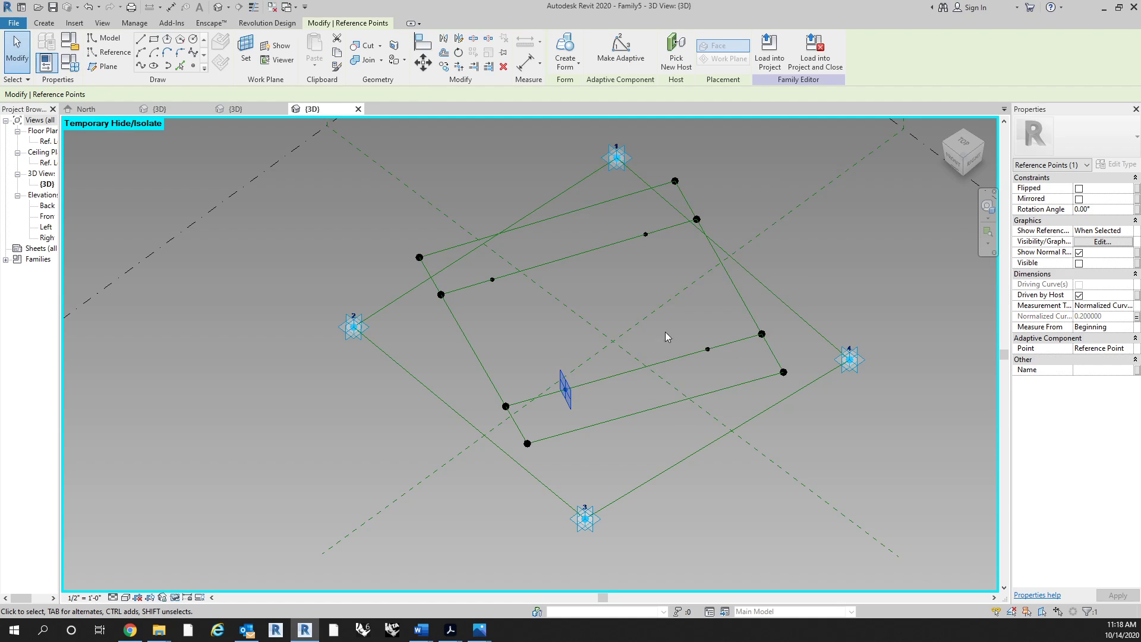
Associate the normalized curve parameter of the inner reference point nearest adaptive point 4 with Offset High.
{"action": "left_click", "coordinate": [1136, 318]}
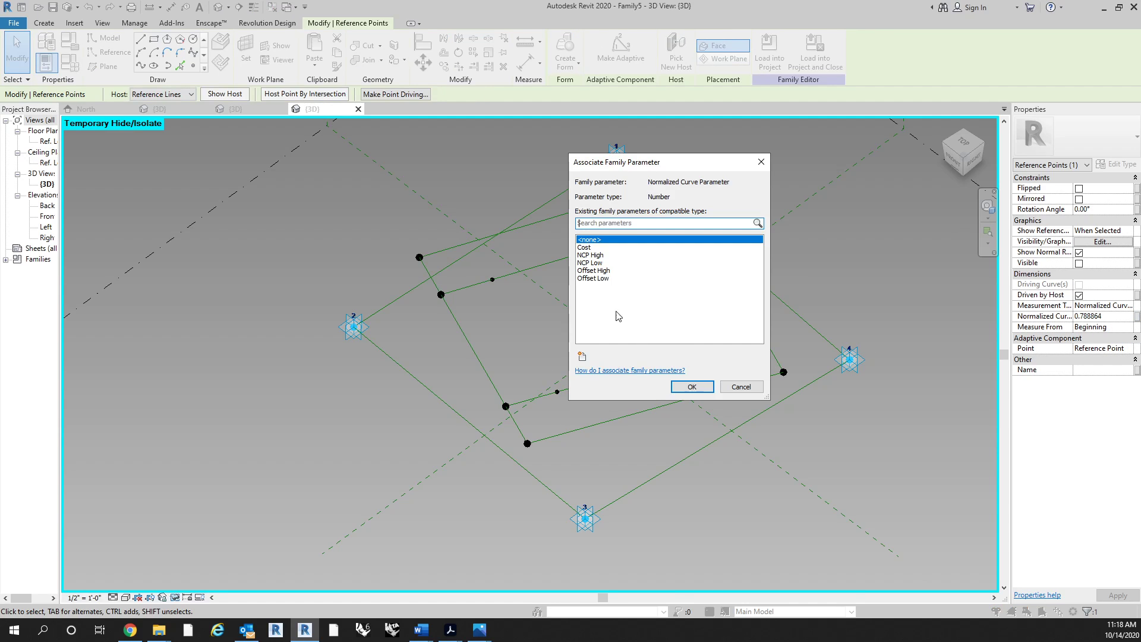
{"action": "left_click", "coordinate": [595, 270]}
{"action": "left_click", "coordinate": [692, 386]}
{"action": "left_click", "coordinate": [520, 332]}
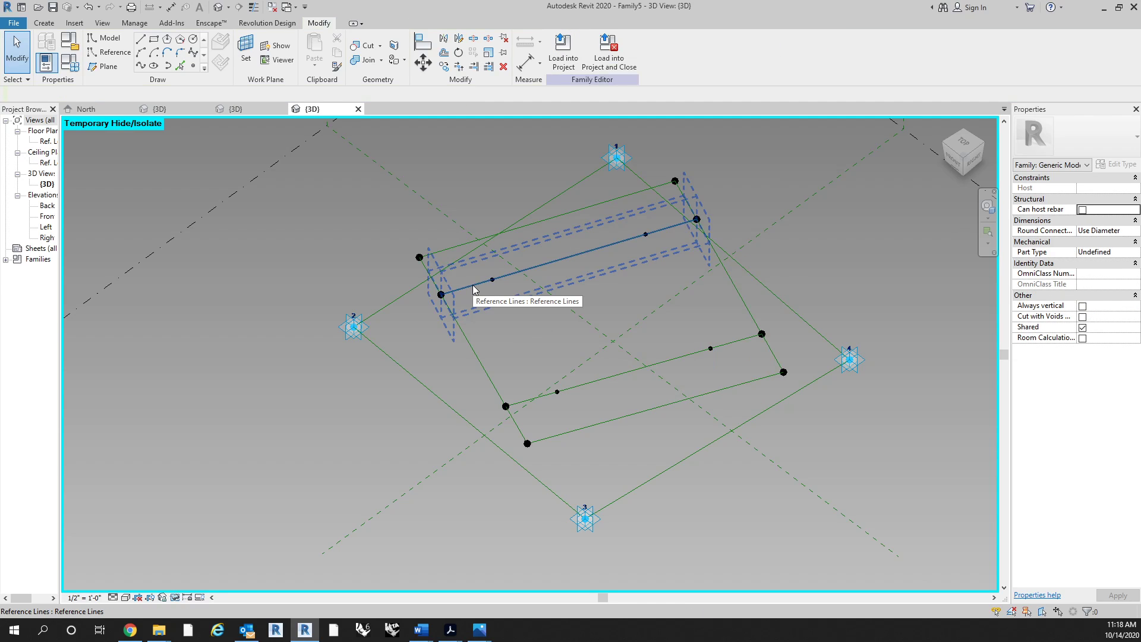
Temporarily hide the two cross reference lines that host the four inner points.
{"action": "left_click", "coordinate": [473, 285]}
{"action": "left_click", "coordinate": [427, 497], "text": "ctrl"}
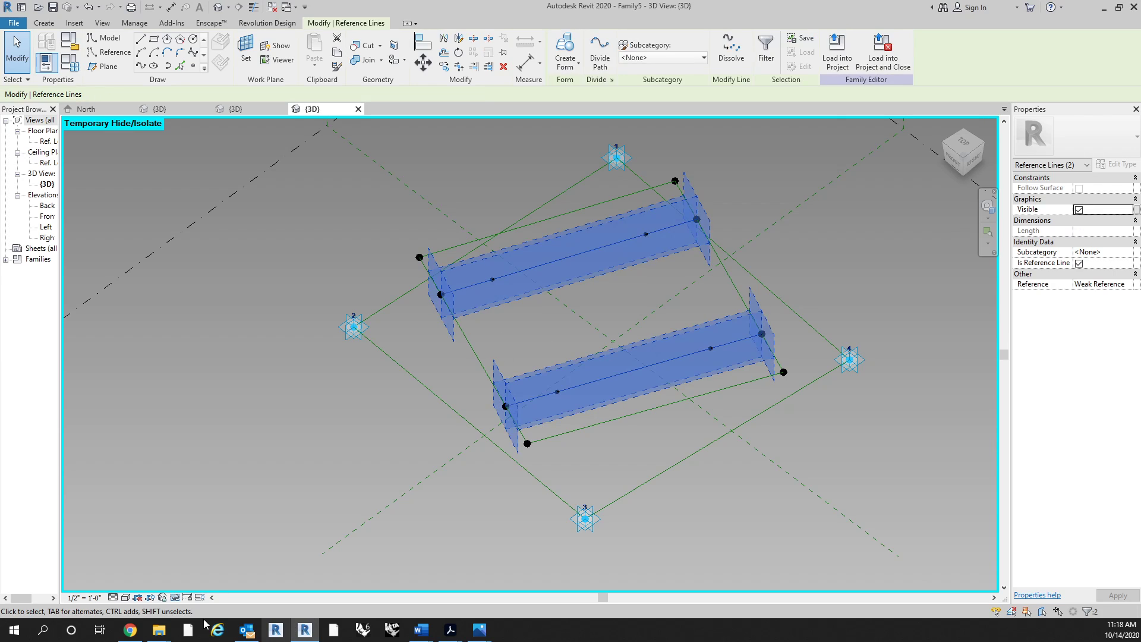
{"action": "left_click", "coordinate": [176, 597]}
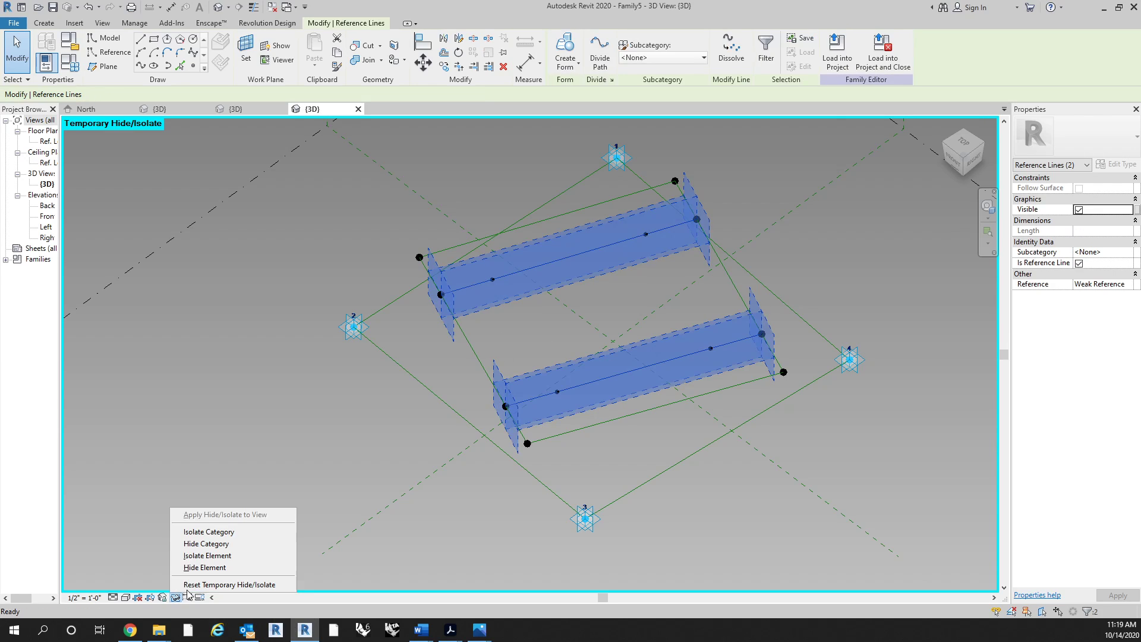
{"action": "left_click", "coordinate": [215, 566]}
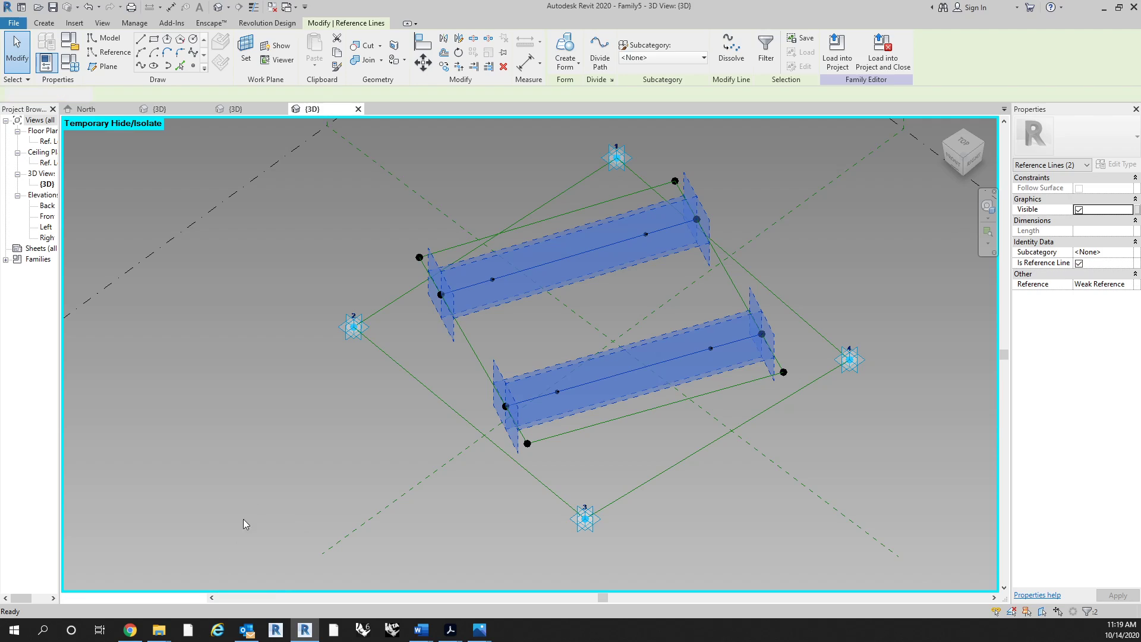
Join the inner points nearest adaptive points 1 and 2 with a spline through points and convert it to a reference line.
{"action": "left_click", "coordinate": [493, 280]}
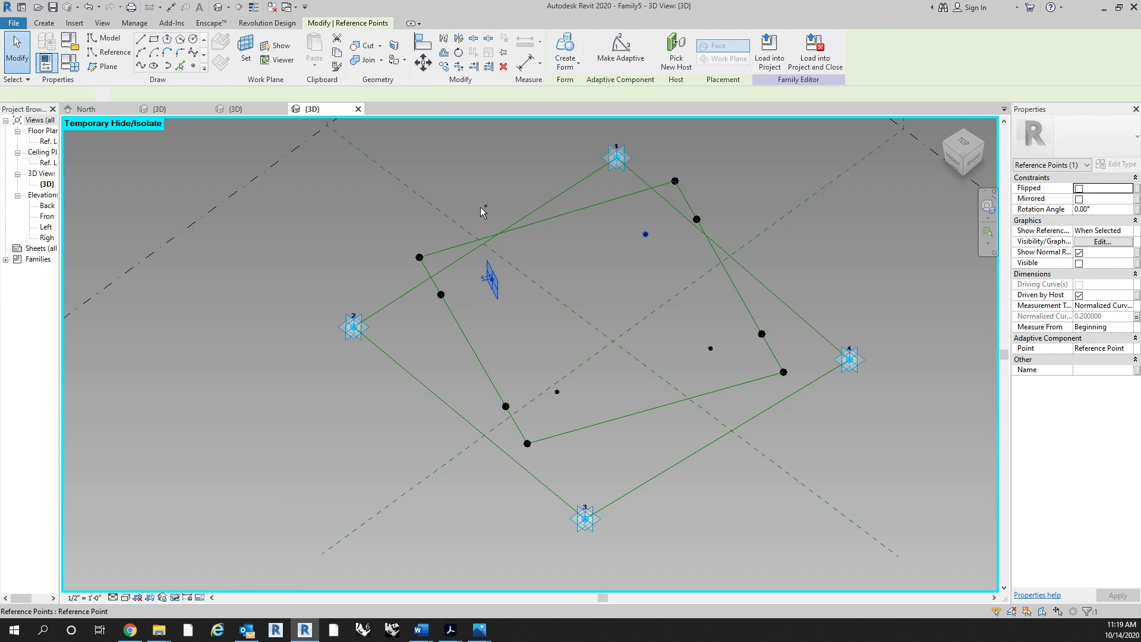
{"action": "left_click", "coordinate": [141, 66]}
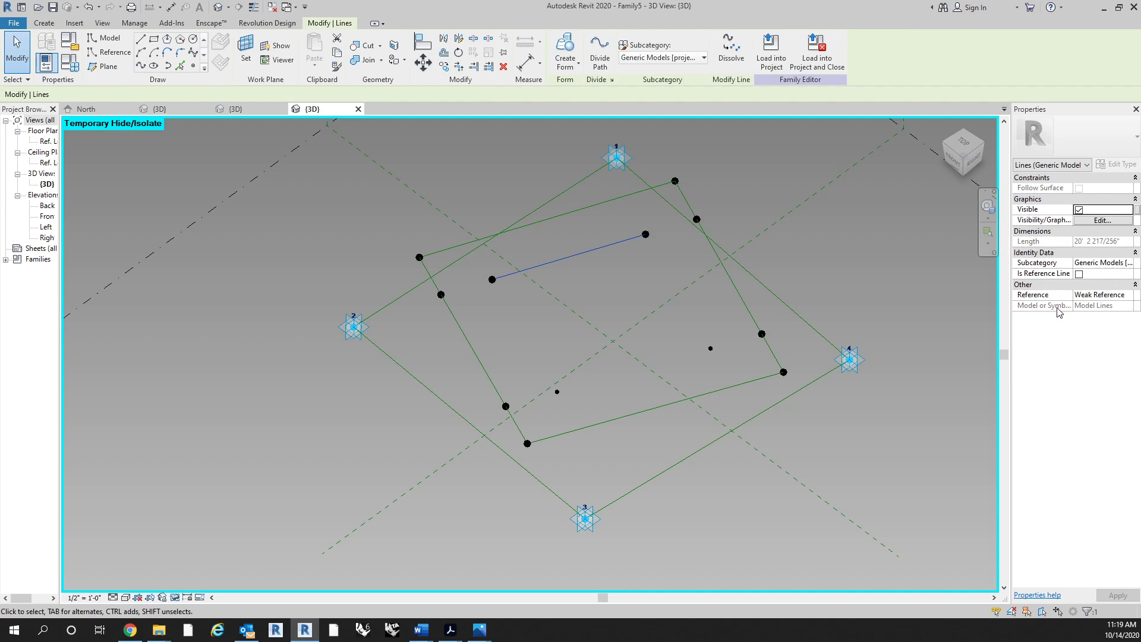
{"action": "left_click", "coordinate": [1078, 274]}
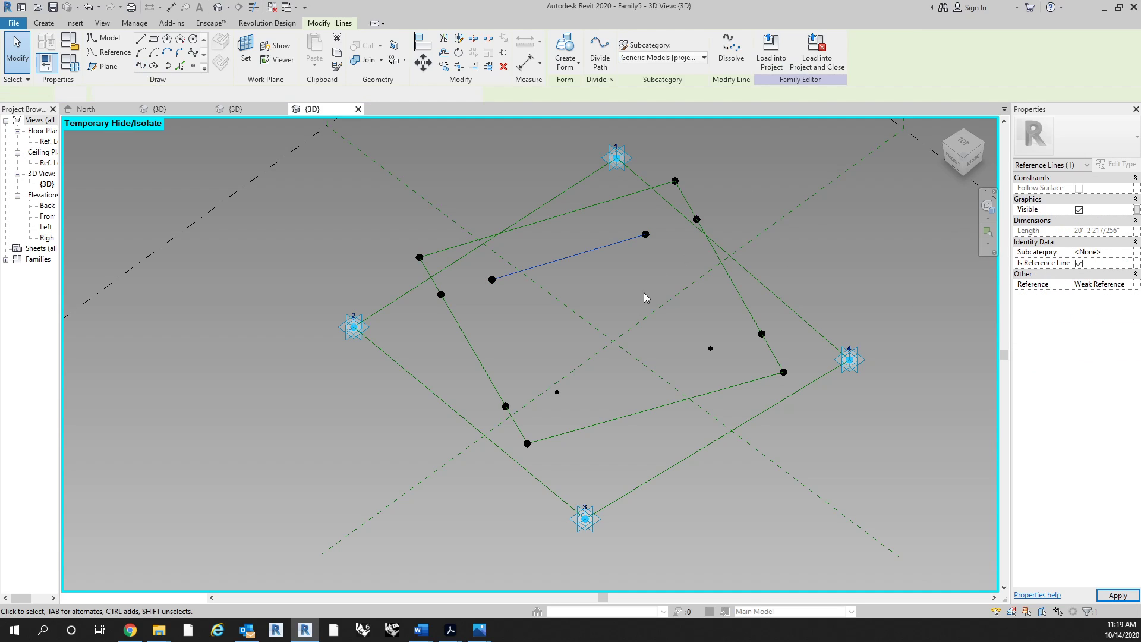
Join the inner points nearest adaptive points 1 and 4 with a spline through points and convert it to a reference line.
{"action": "left_click", "coordinate": [646, 238]}
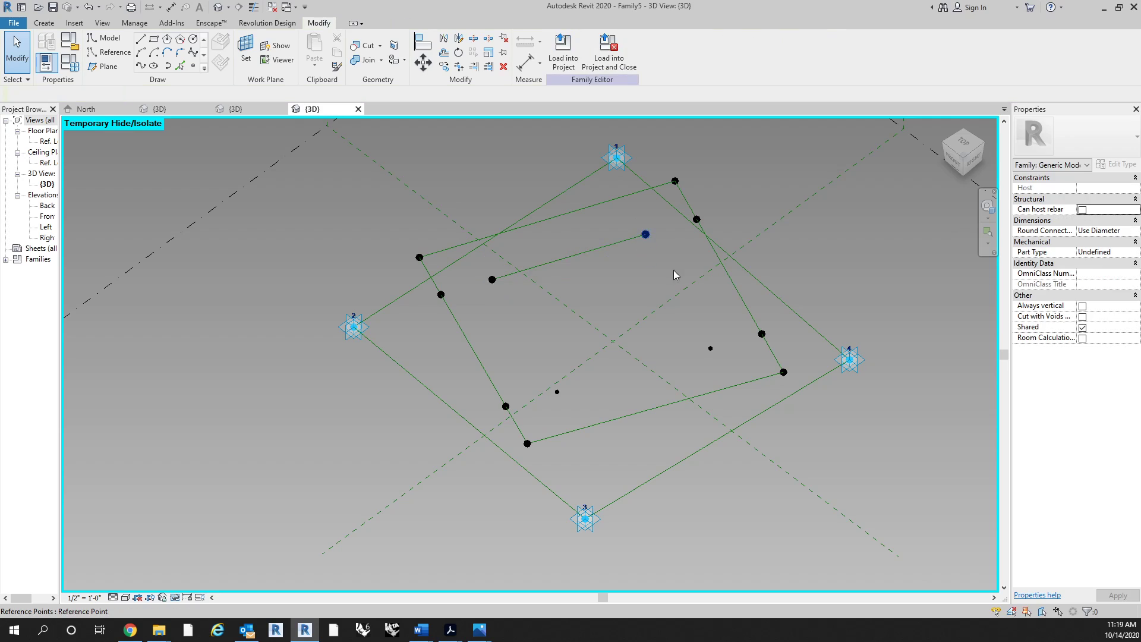
{"action": "left_click", "coordinate": [711, 348], "text": "ctrl"}
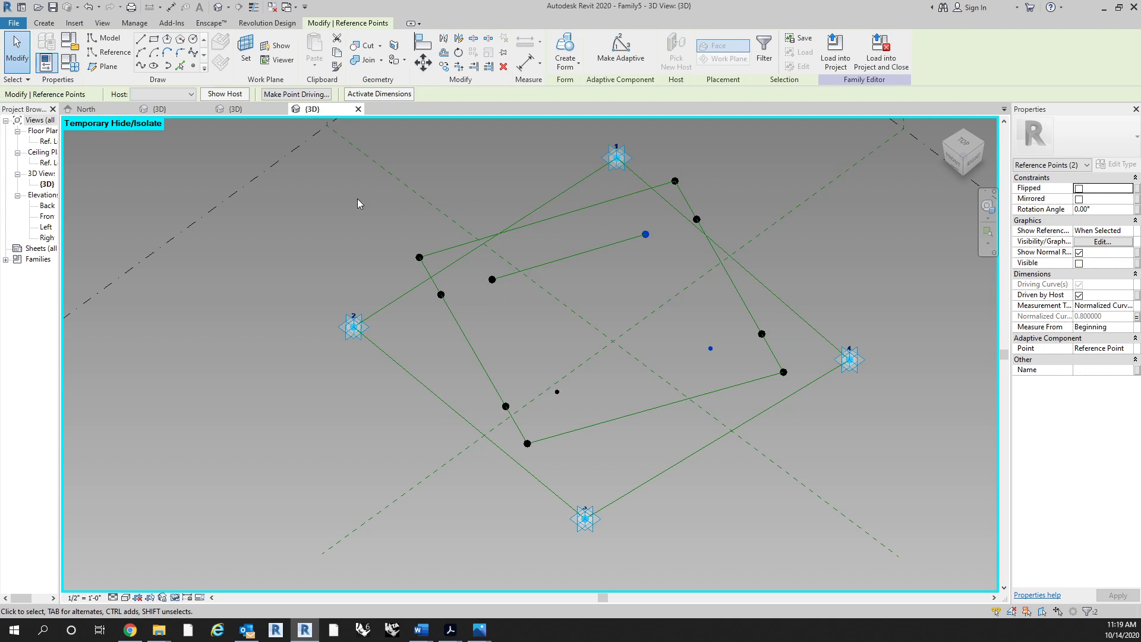
{"action": "left_click", "coordinate": [138, 67]}
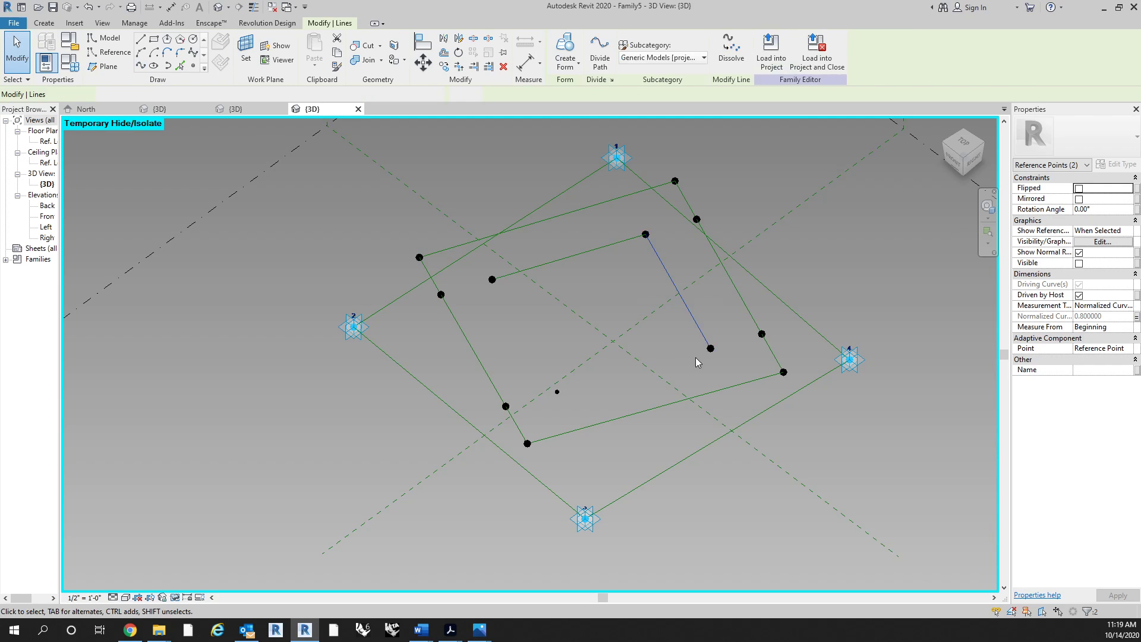
{"action": "left_click", "coordinate": [1079, 274]}
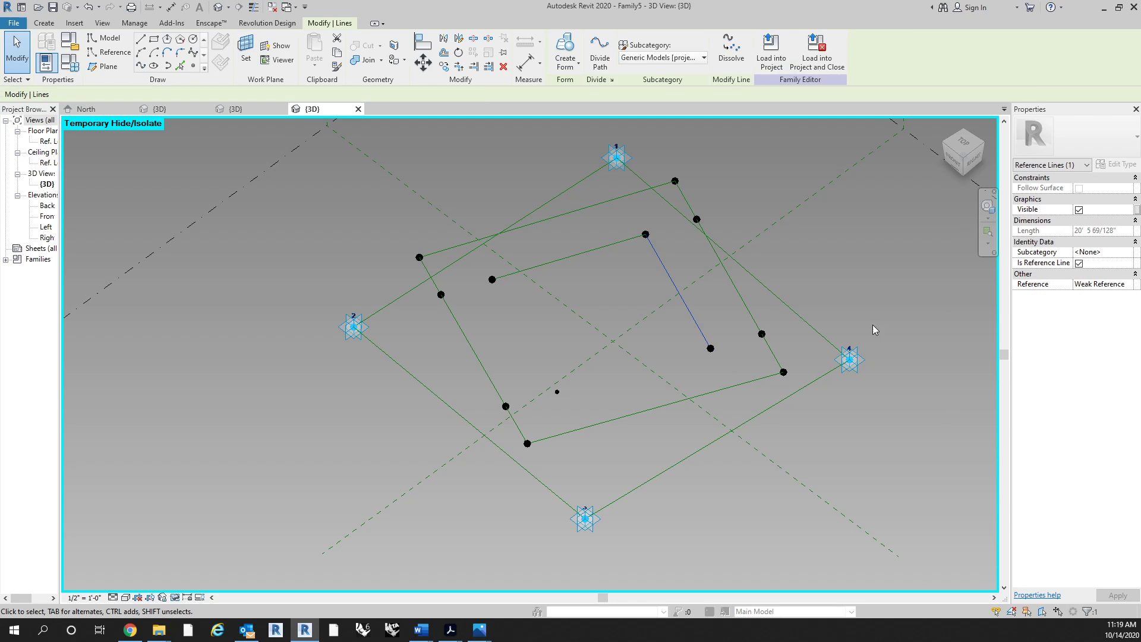
{"action": "left_click", "coordinate": [466, 418]}
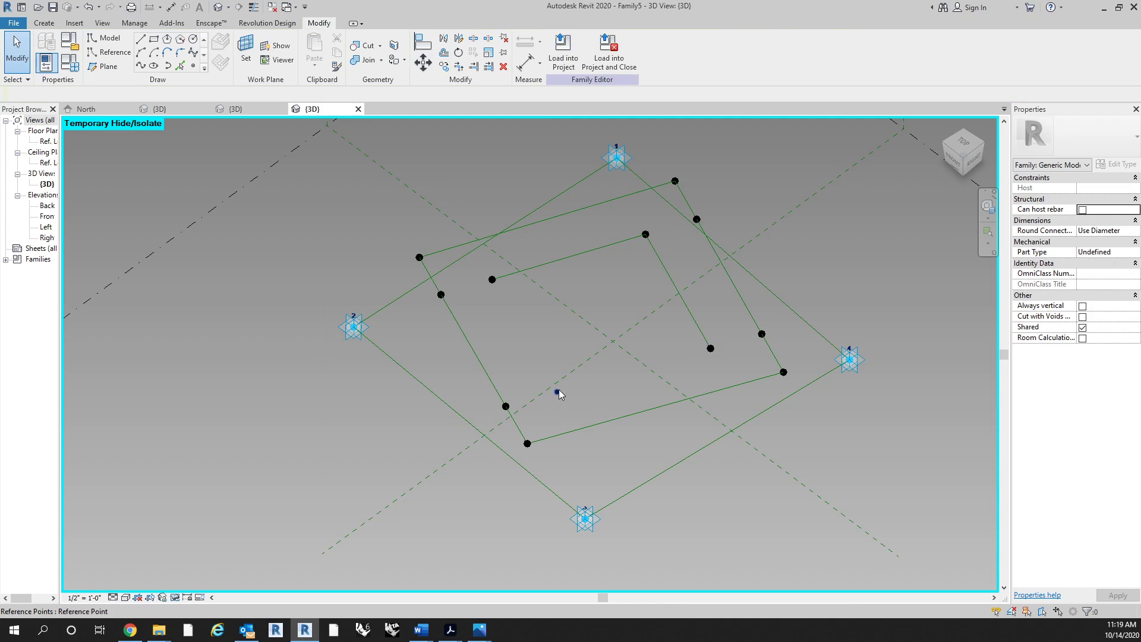
Join the inner points nearest adaptive points 3 and 4 with a spline through points and convert it to a reference line.
{"action": "left_click", "coordinate": [710, 348]}
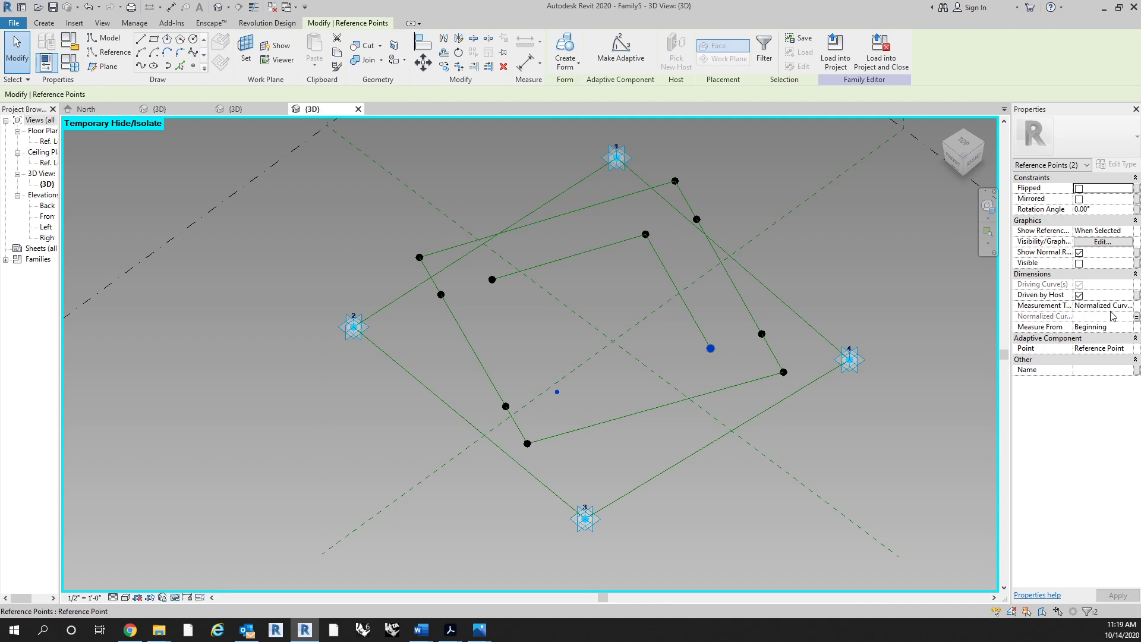
{"action": "left_click", "coordinate": [139, 66]}
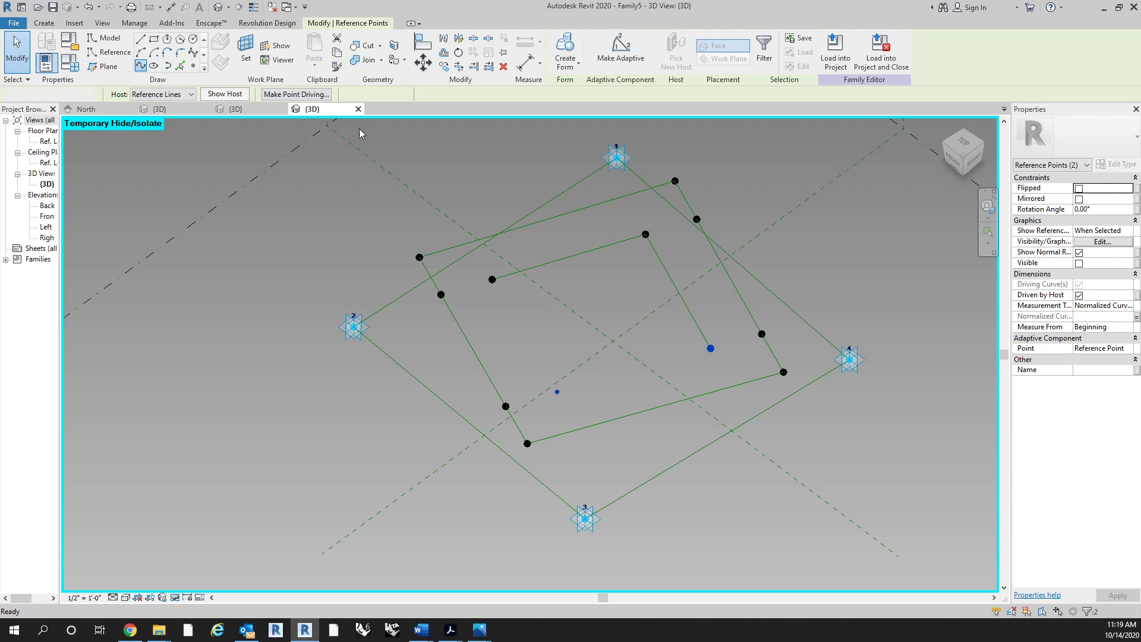
{"action": "left_click", "coordinate": [1081, 274]}
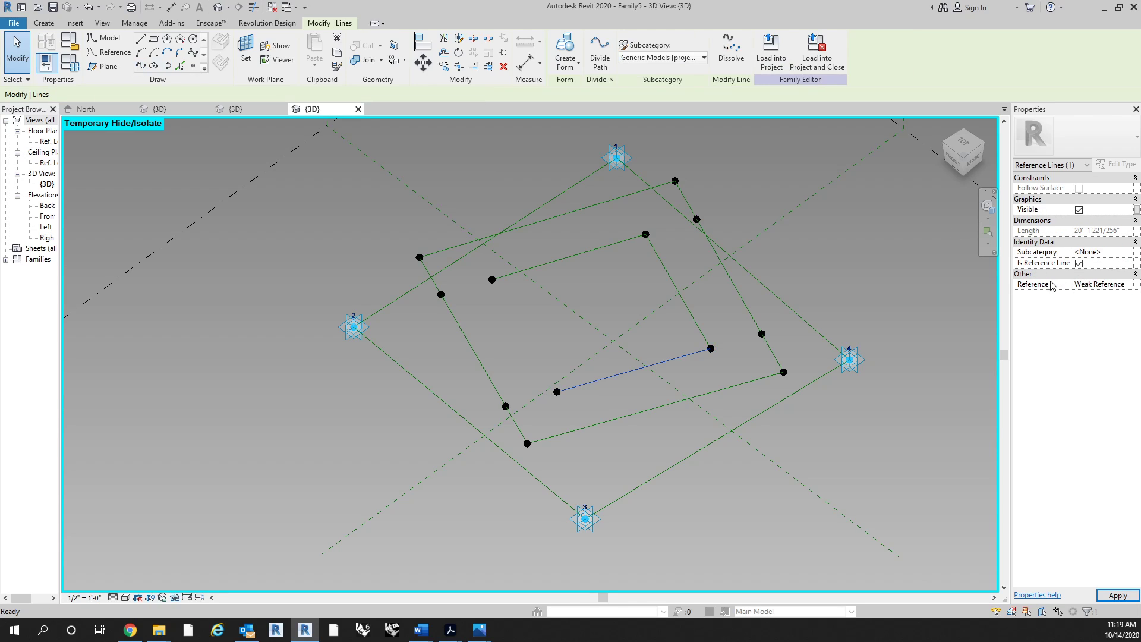
{"action": "left_click", "coordinate": [738, 524]}
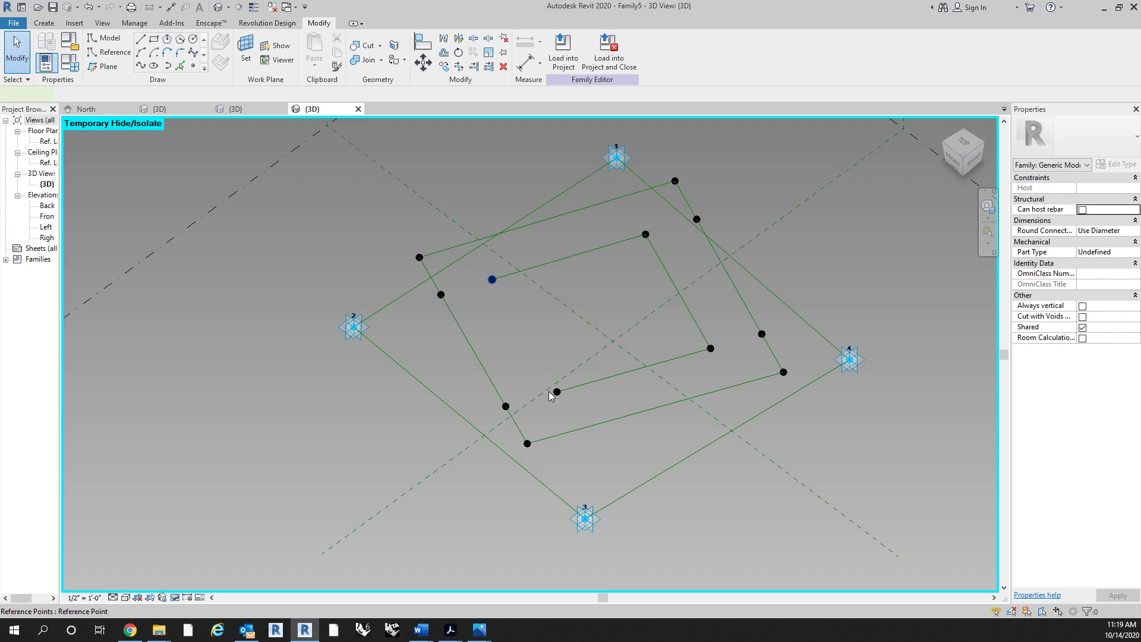
Close the inner quadrilateral with a spline through the points nearest adaptive points 2 and 3, converted to a reference line.
{"action": "left_click", "coordinate": [492, 279]}
{"action": "left_click", "coordinate": [557, 392], "text": "ctrl"}
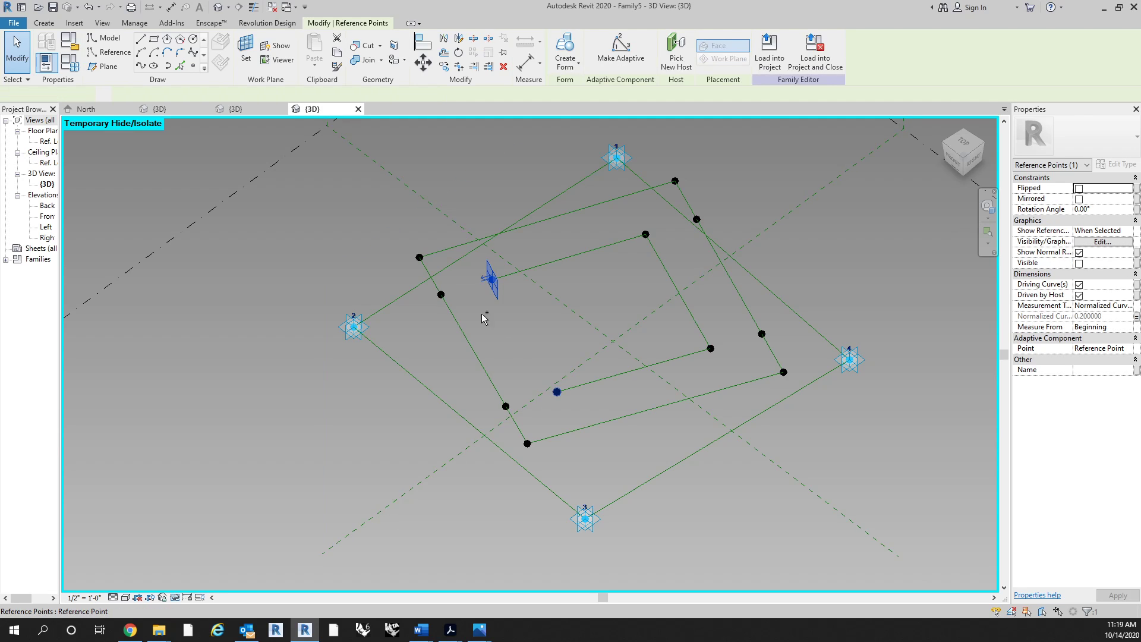
{"action": "left_click", "coordinate": [140, 66]}
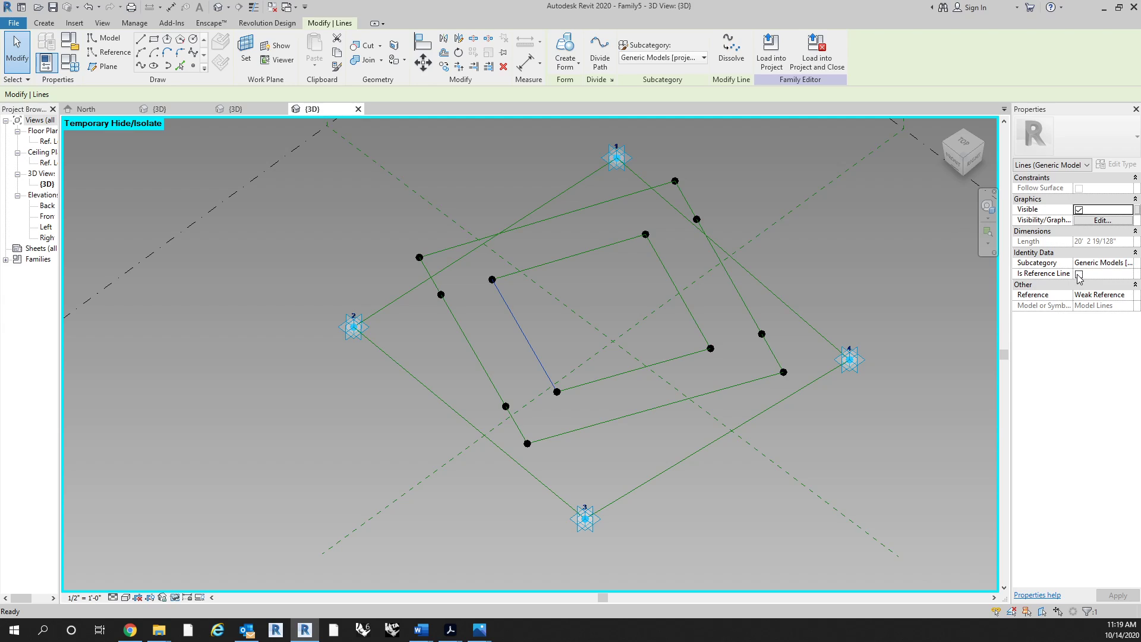
{"action": "left_click", "coordinate": [1079, 274]}
{"action": "left_click", "coordinate": [704, 497]}
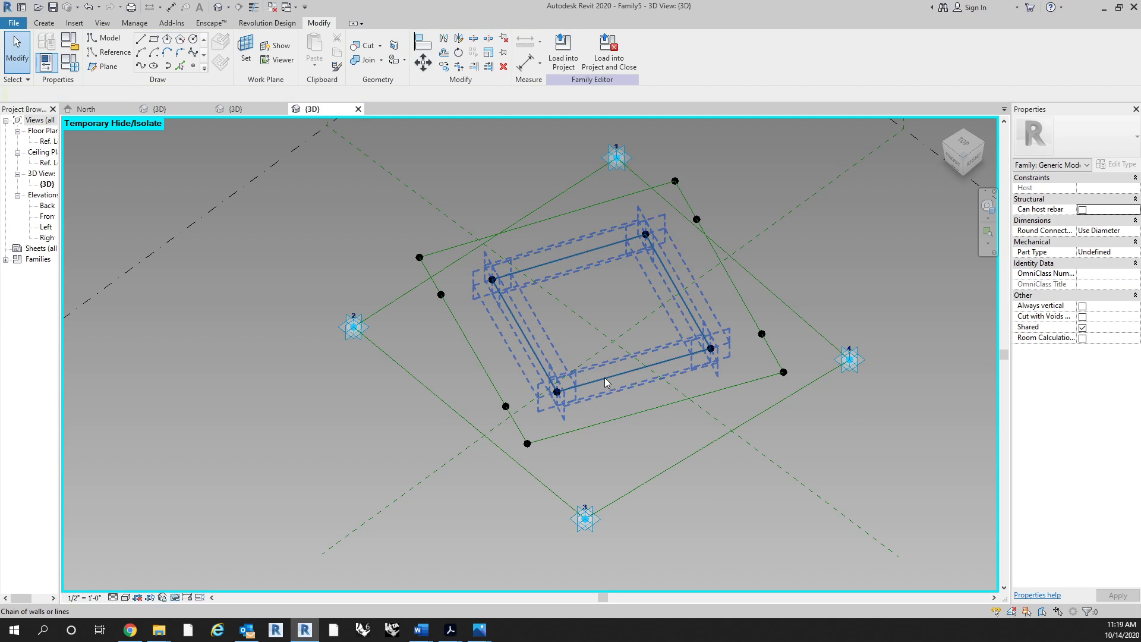
Create a form from the outer adaptive-point quadrilateral and the innermost quadrilateral of reference lines.
{"action": "left_click", "coordinate": [604, 422]}
{"action": "middle_click_drag", "start_coordinate": [782, 461], "coordinate": [739, 419], "text": "shift"}
{"action": "left_click", "coordinate": [741, 419]}
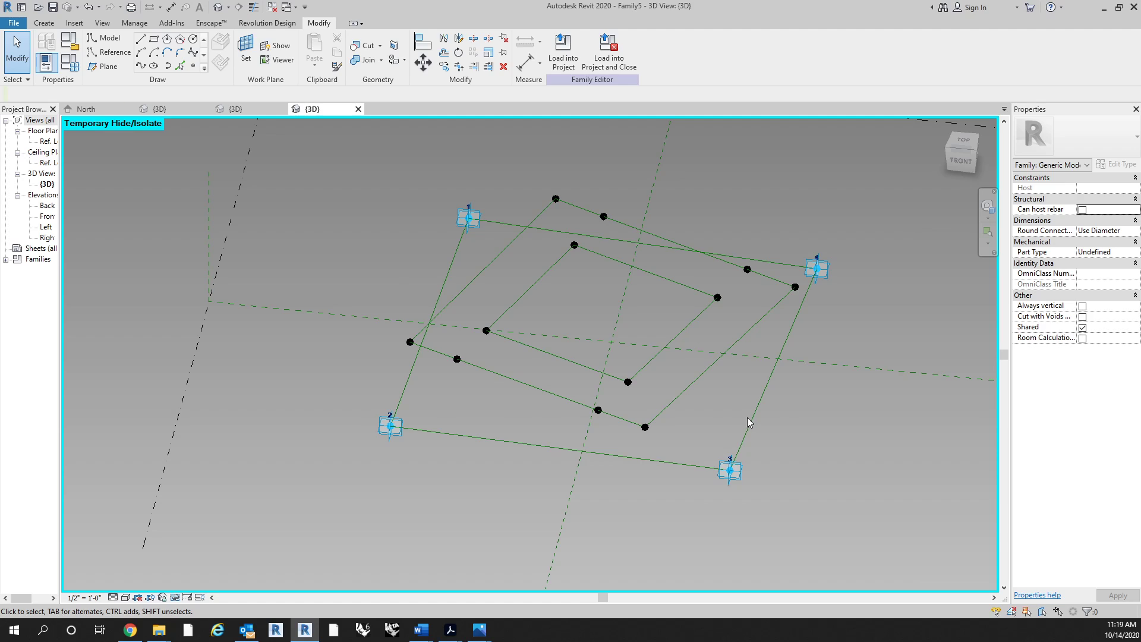
{"action": "left_click", "coordinate": [752, 419]}
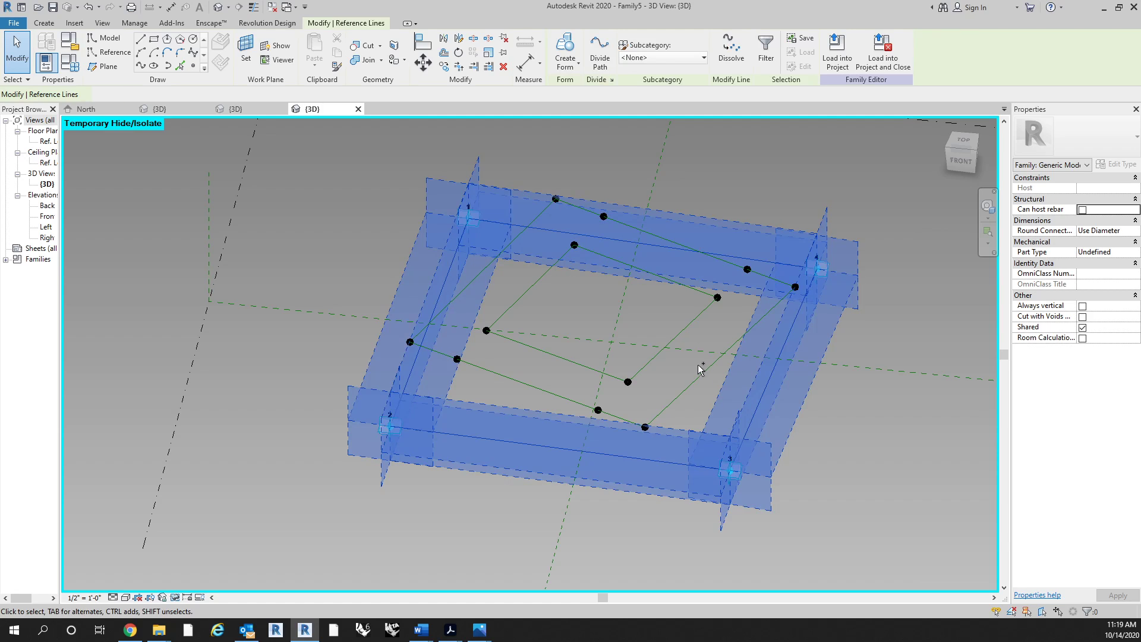
{"action": "left_click", "coordinate": [647, 362], "text": "ctrl"}
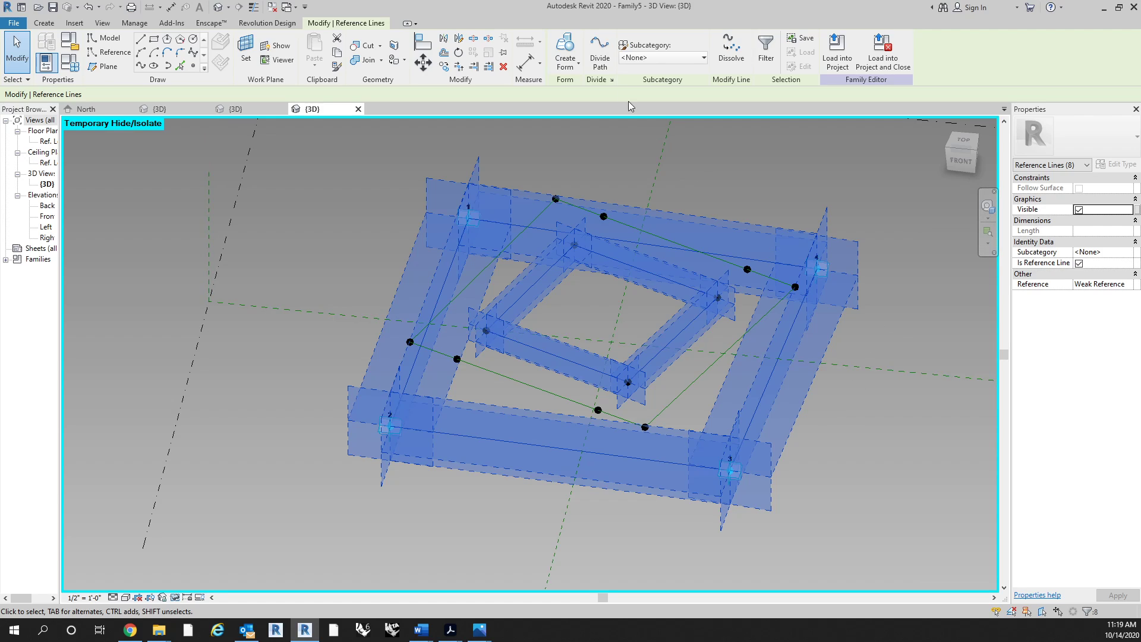
{"action": "left_click", "coordinate": [565, 44]}
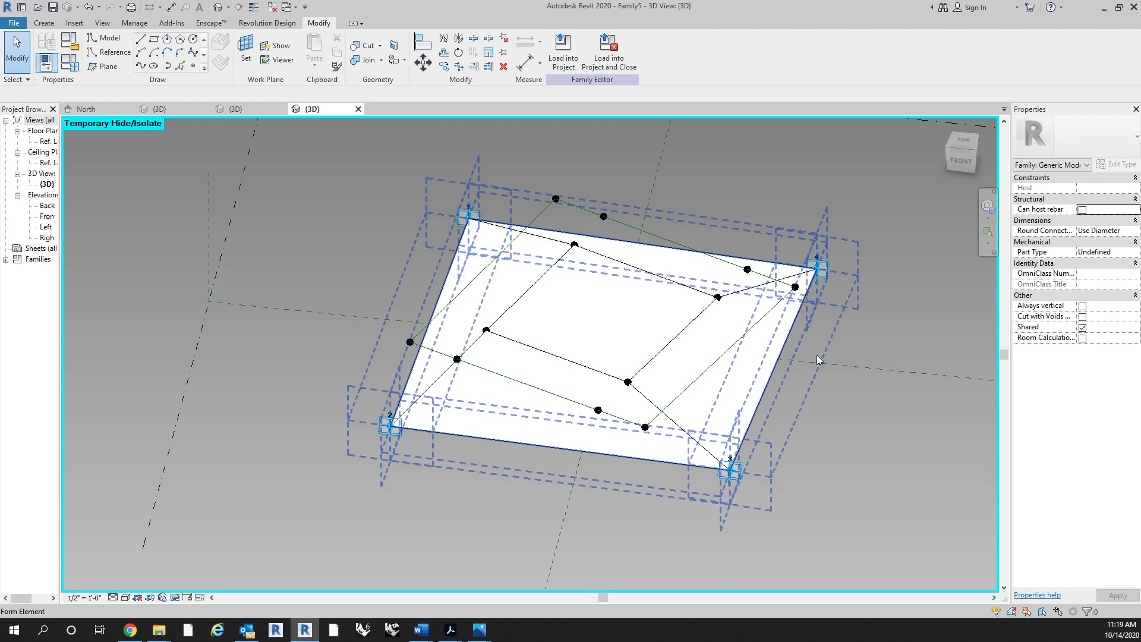
{"action": "left_click", "coordinate": [816, 358]}
{"action": "middle_click_drag", "start_coordinate": [818, 364], "coordinate": [772, 419], "text": "shift"}
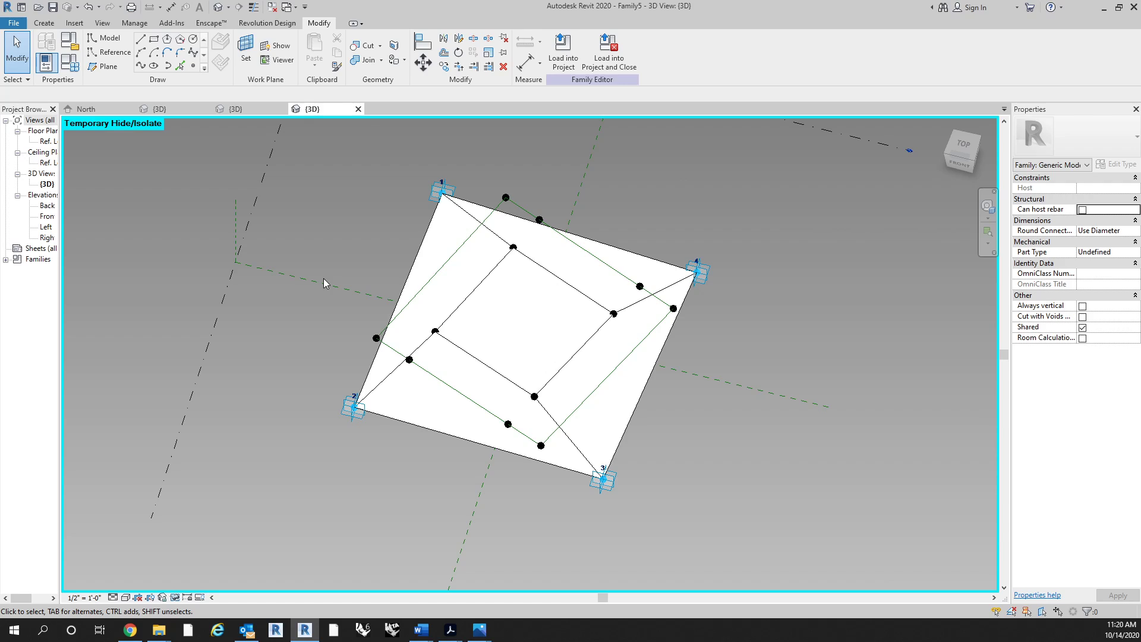
Open the family types and set the NCP High parameter to 0.6, applying it to the panel.
{"action": "left_click", "coordinate": [70, 62]}
{"action": "left_click_drag", "start_coordinate": [291, 113], "coordinate": [234, 128]}
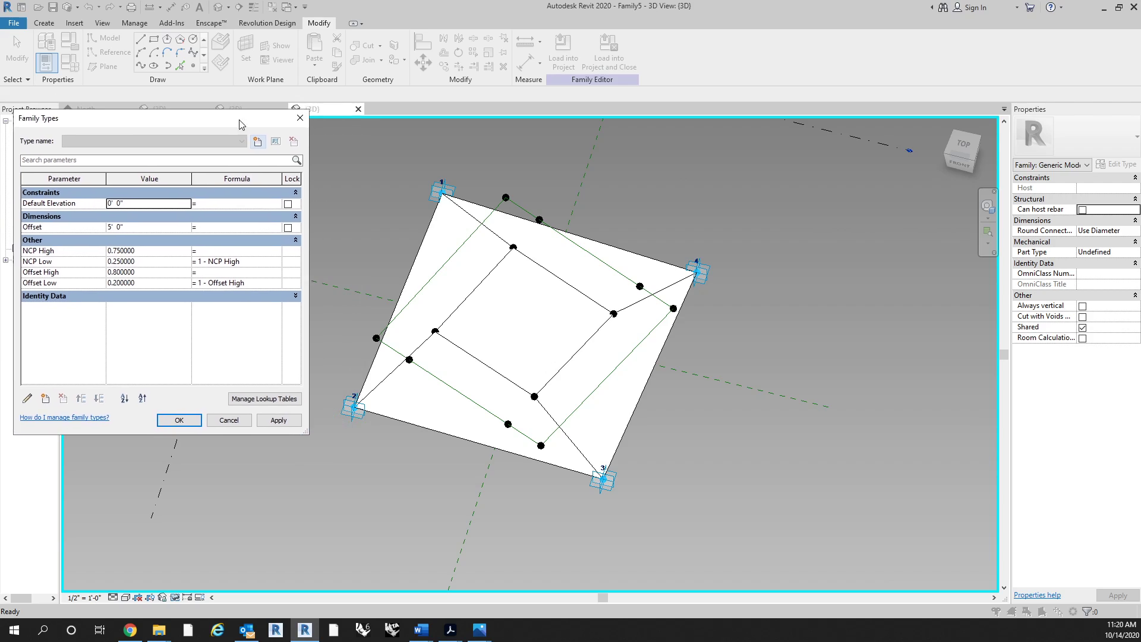
{"action": "left_click", "coordinate": [137, 255]}
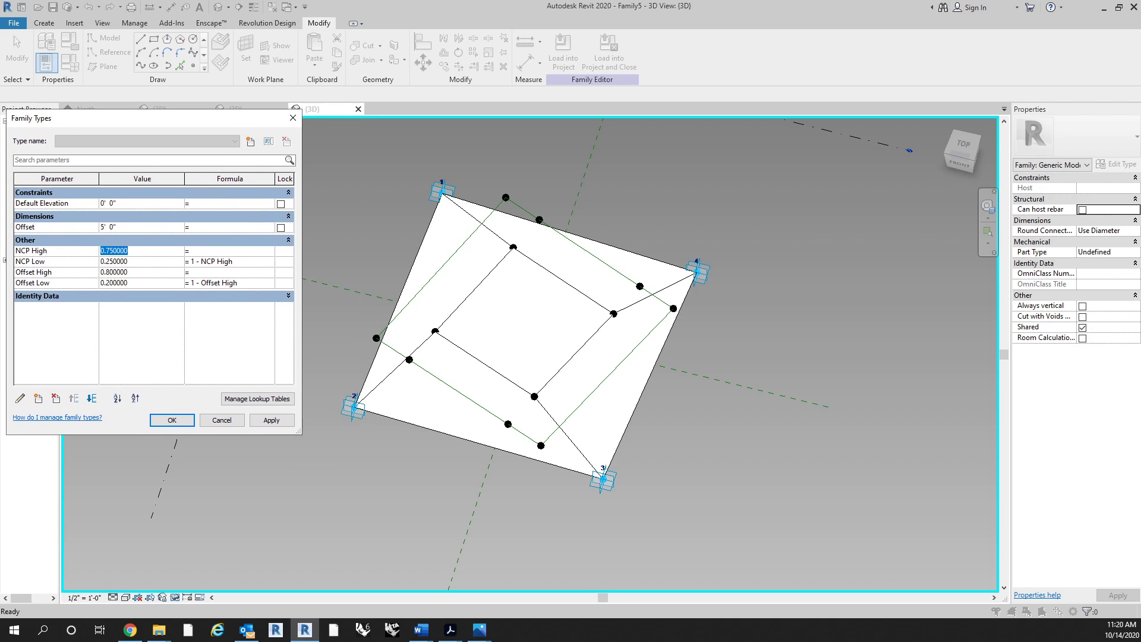
{"action": "type", "text": "0.6"}
{"action": "key", "text": "Tab"}
{"action": "left_click", "coordinate": [272, 420]}
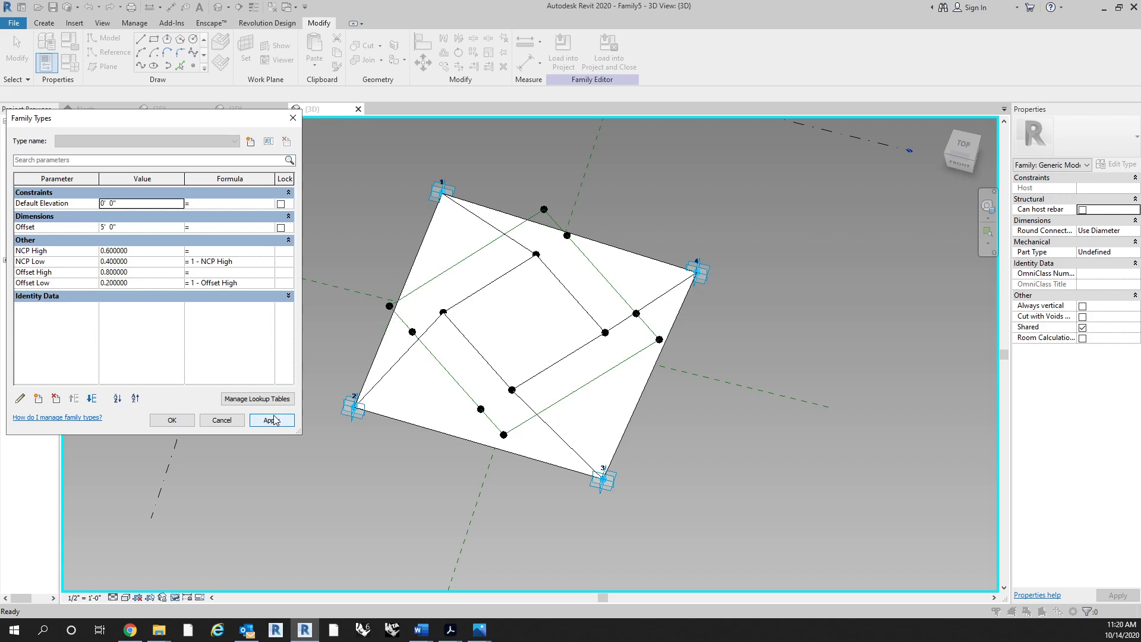
Flex the panel by applying NCP High values of 0.9 and 0.5.
{"action": "left_click", "coordinate": [151, 255]}
{"action": "type", "text": "0.9"}
{"action": "key", "text": "Tab"}
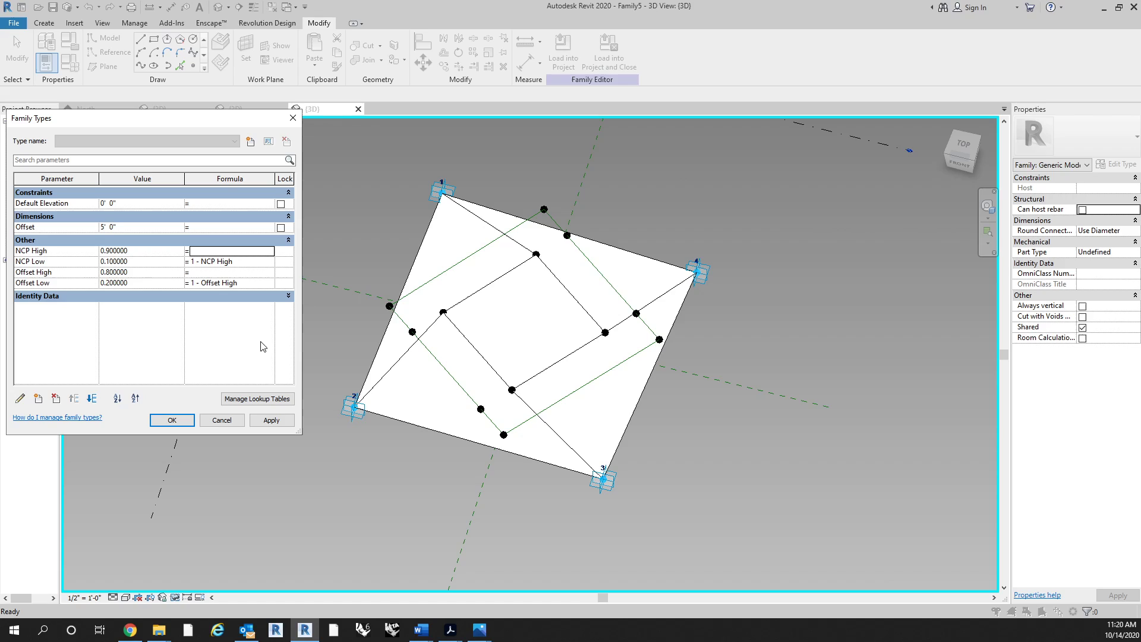
{"action": "left_click", "coordinate": [270, 420]}
{"action": "left_click", "coordinate": [152, 253]}
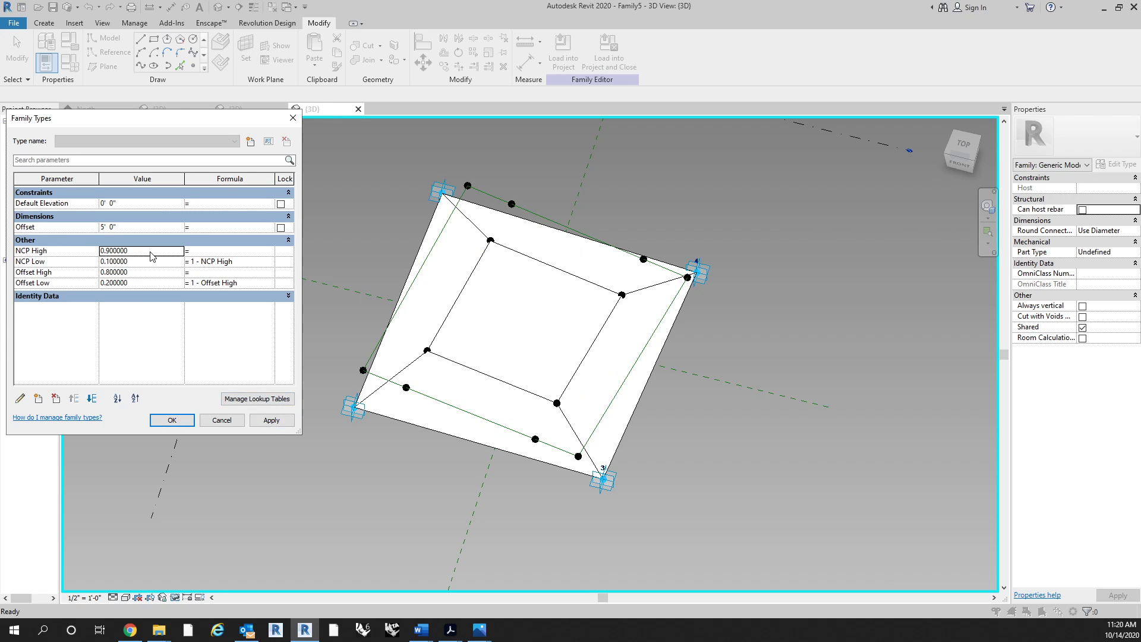
{"action": "type", "text": "0.5"}
{"action": "key", "text": "Tab"}
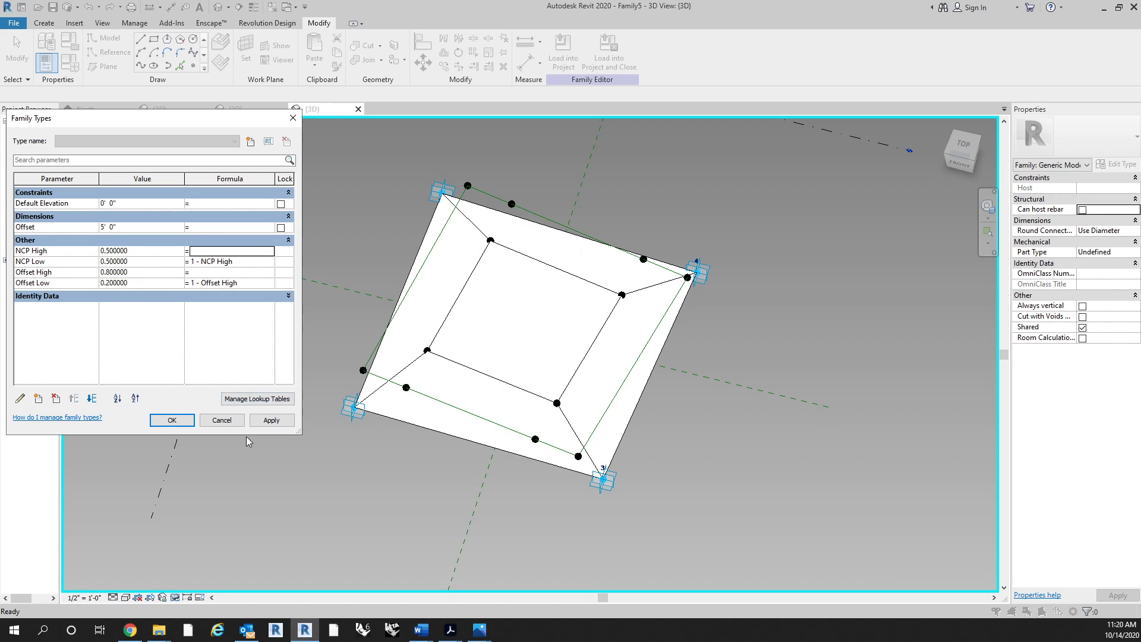
{"action": "left_click", "coordinate": [270, 421]}
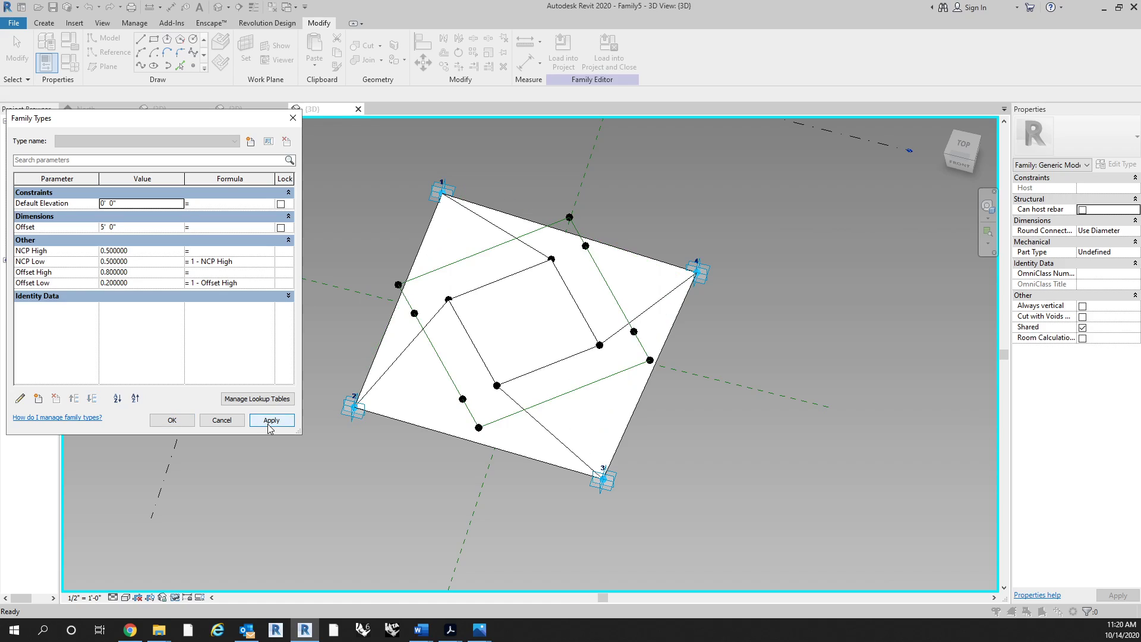
Return the NCP High parameter to 0.6 and apply it to the panel.
{"action": "left_click", "coordinate": [143, 252]}
{"action": "type", "text": "0.6"}
{"action": "key", "text": "Tab"}
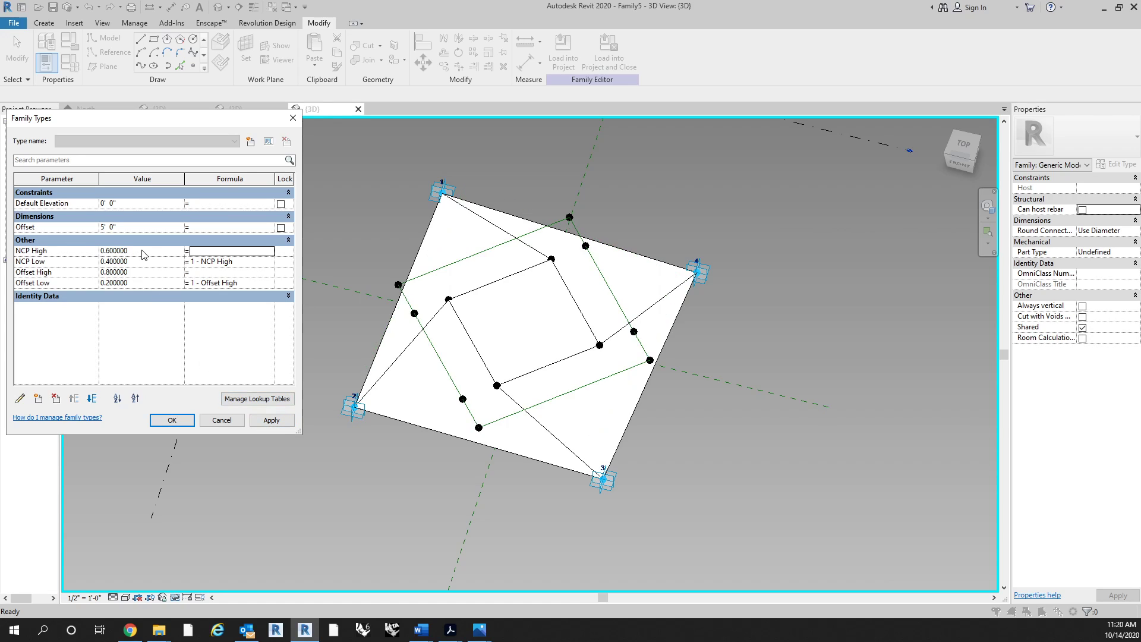
{"action": "left_click", "coordinate": [271, 420]}
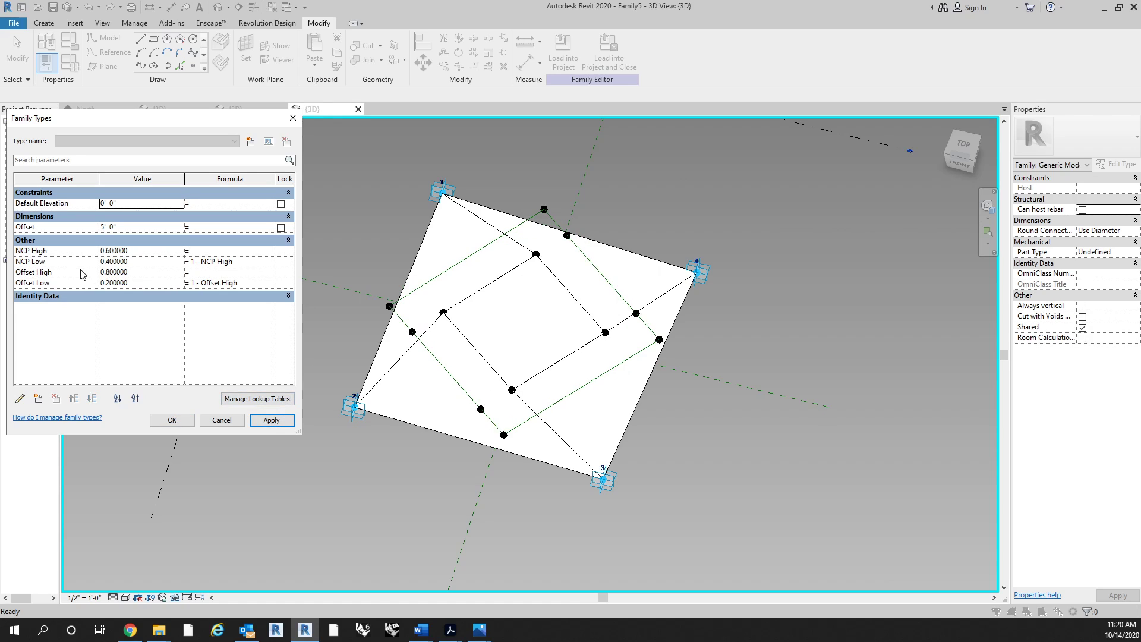
Flex the size of the inner quadrilateral by applying Offset High values of 0.6 and 0.9.
{"action": "left_click", "coordinate": [148, 273]}
{"action": "type", "text": "0.6"}
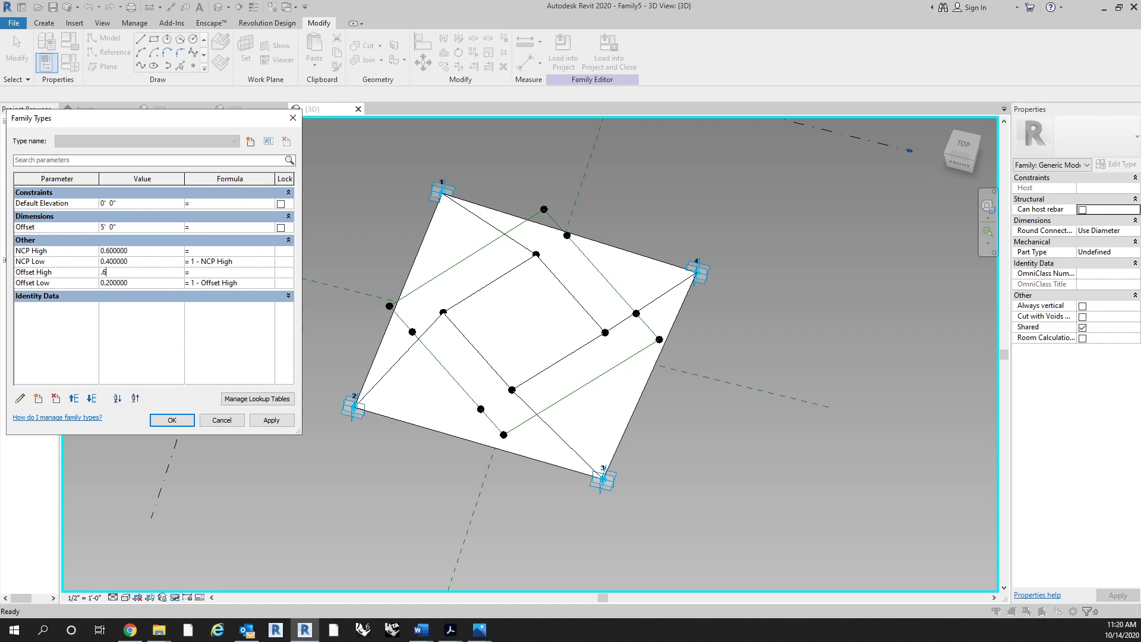
{"action": "key", "text": "Tab"}
{"action": "left_click", "coordinate": [270, 421]}
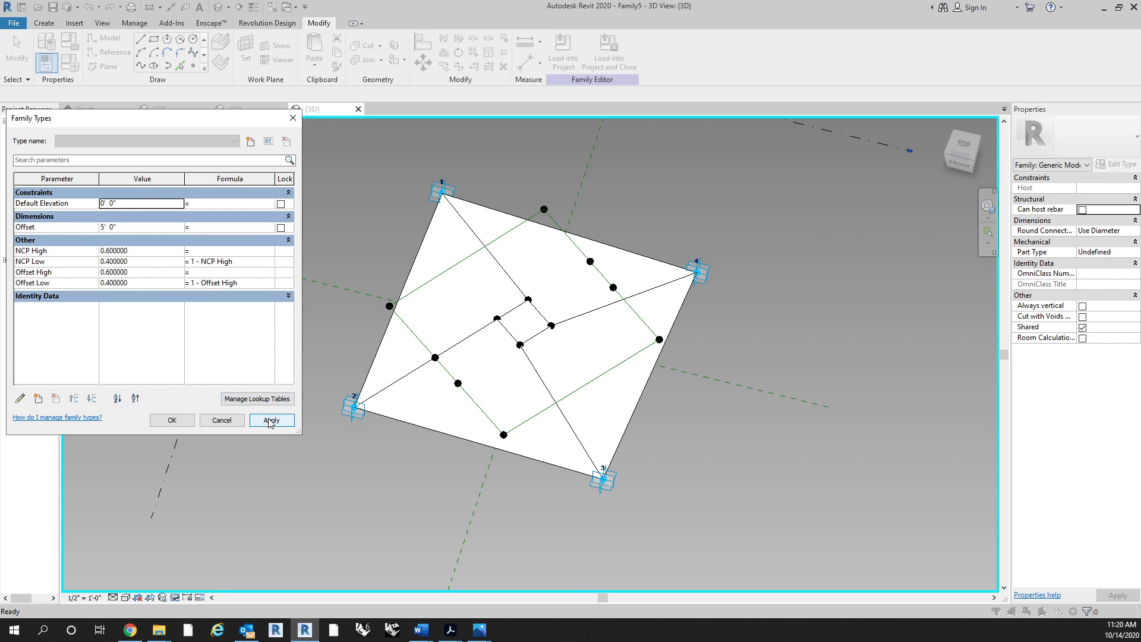
{"action": "left_click", "coordinate": [152, 272]}
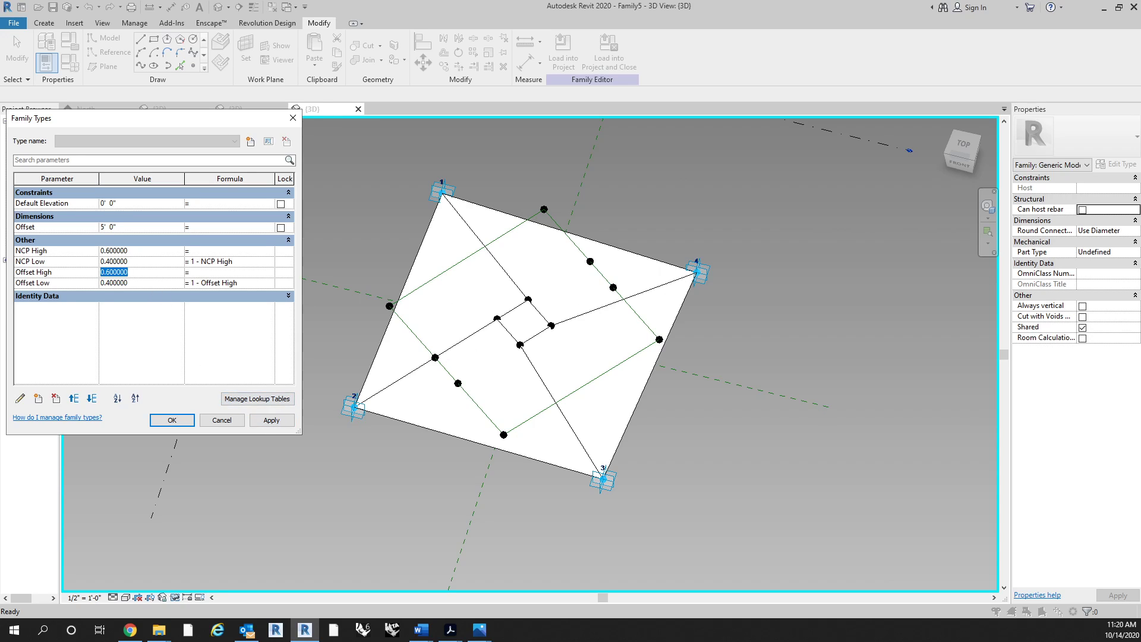
{"action": "type", "text": "0.9"}
{"action": "key", "text": "Tab"}
{"action": "left_click", "coordinate": [284, 420]}
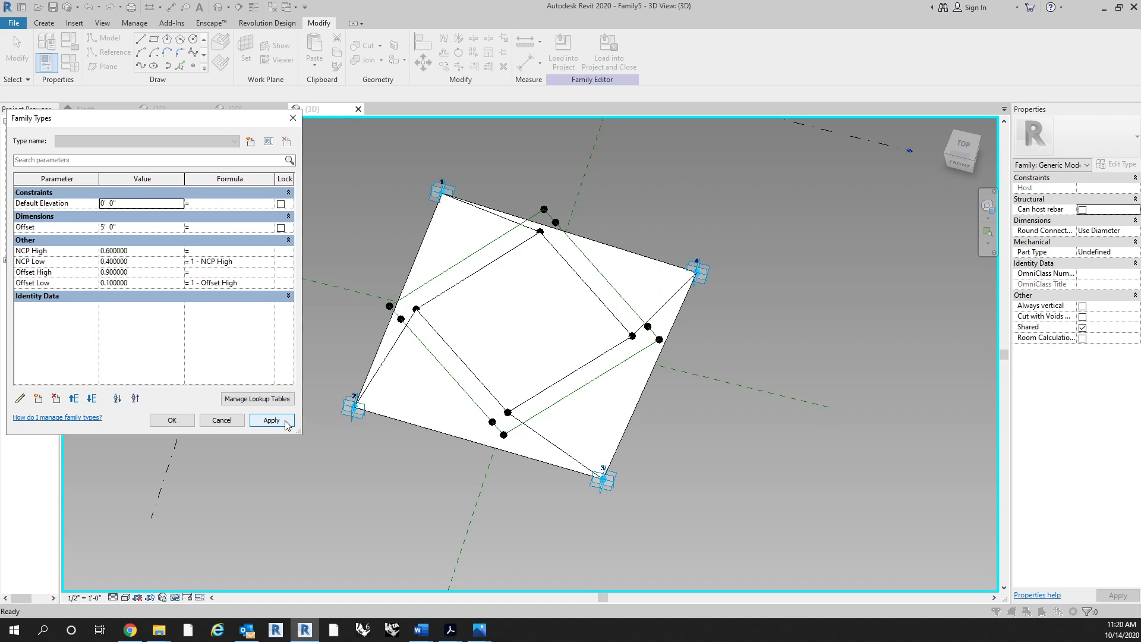
Try an Offset High value of 0.5, cancel its application, and apply 0.51 instead.
{"action": "left_click", "coordinate": [150, 270]}
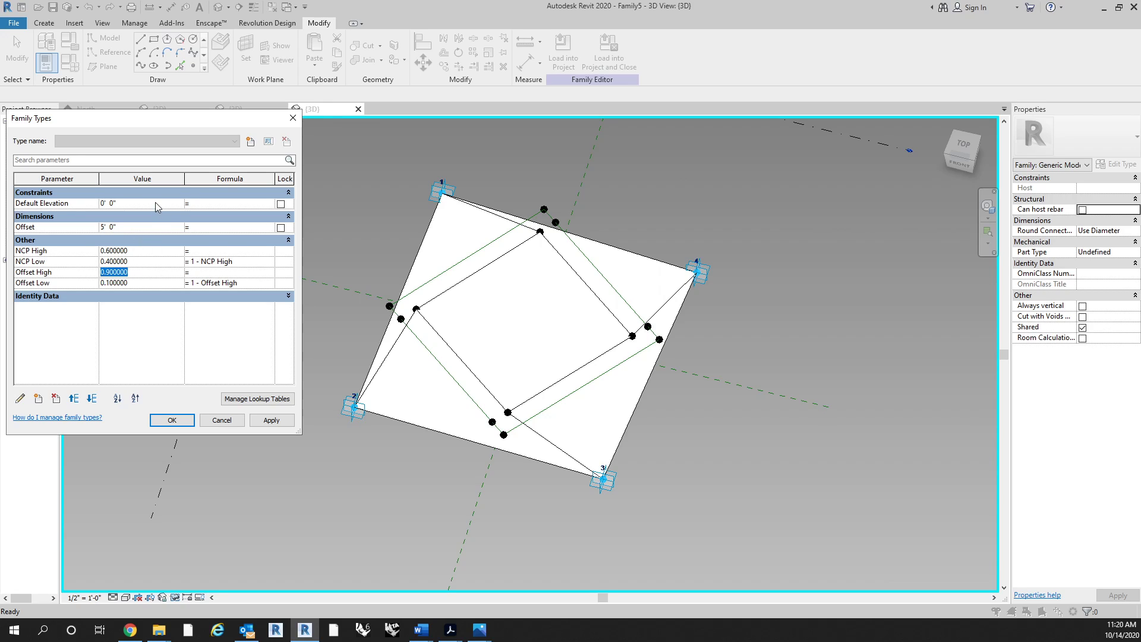
{"action": "type", "text": "0.5"}
{"action": "key", "text": "Tab"}
{"action": "left_click", "coordinate": [283, 423]}
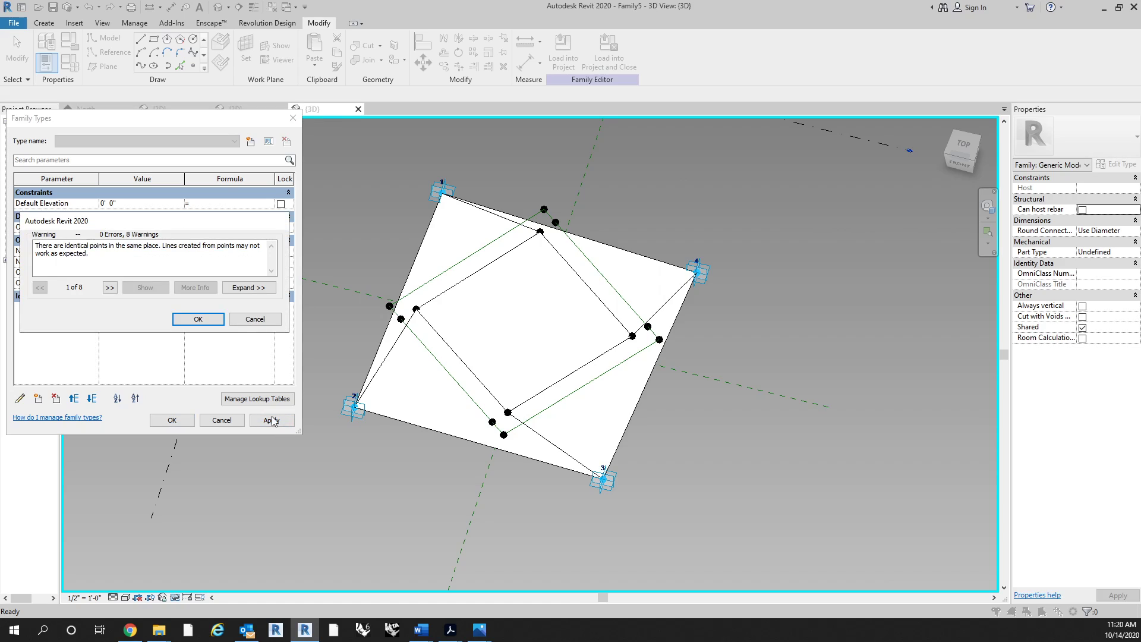
{"action": "left_click", "coordinate": [255, 319]}
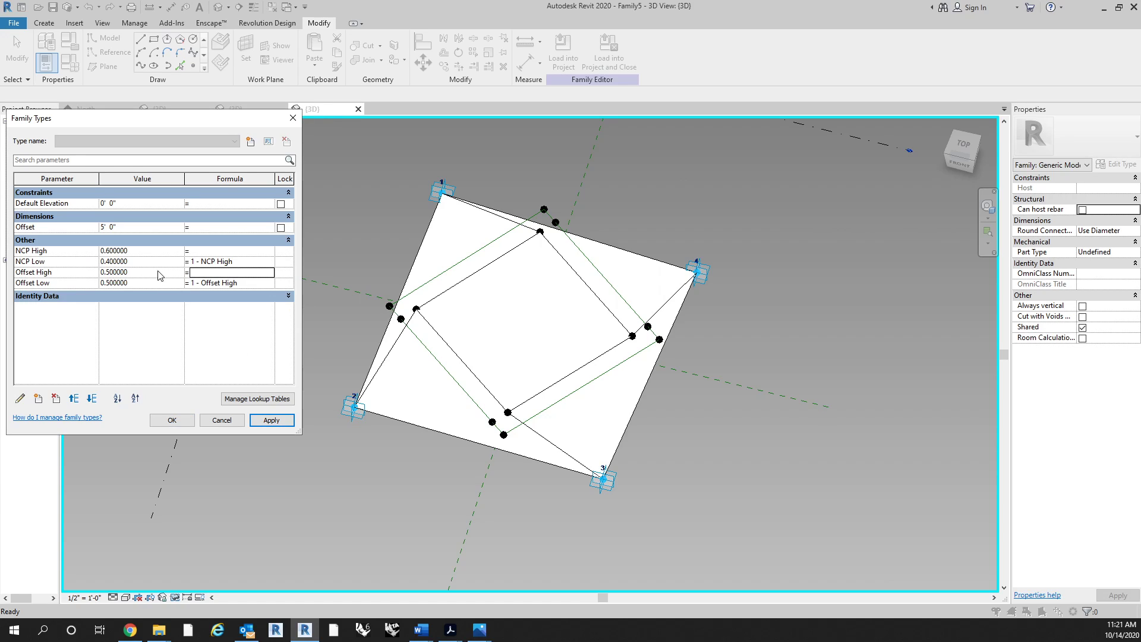
{"action": "type", "text": ".51"}
{"action": "key", "text": "Tab"}
{"action": "left_click", "coordinate": [288, 421]}
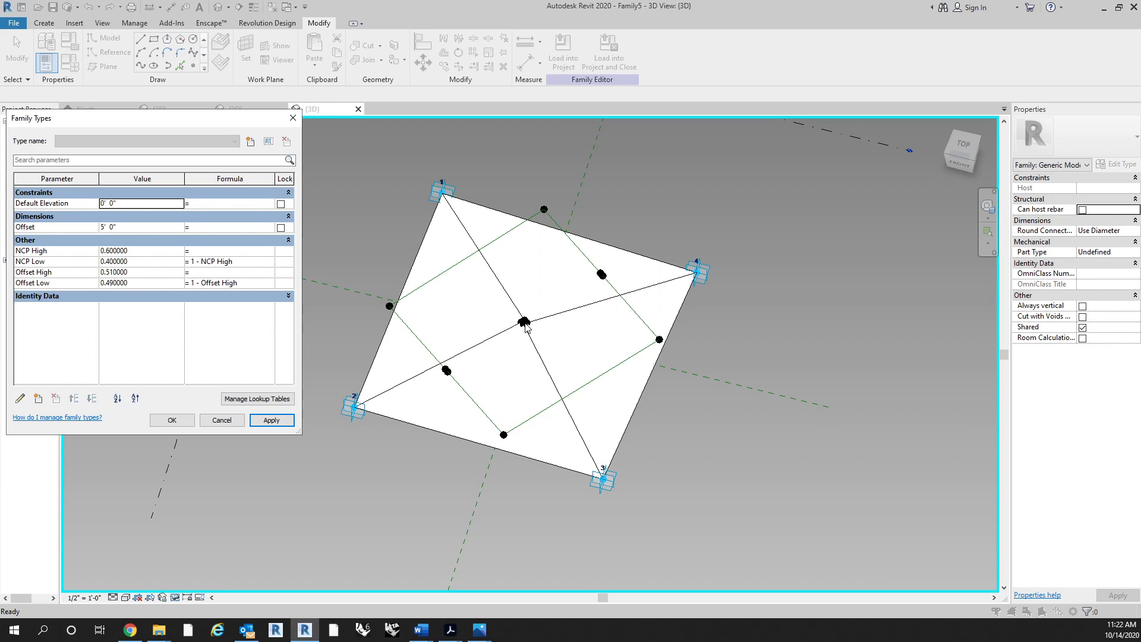
Set the Offset High parameter to 0.75 and apply it to the panel.
{"action": "left_click", "coordinate": [170, 273]}
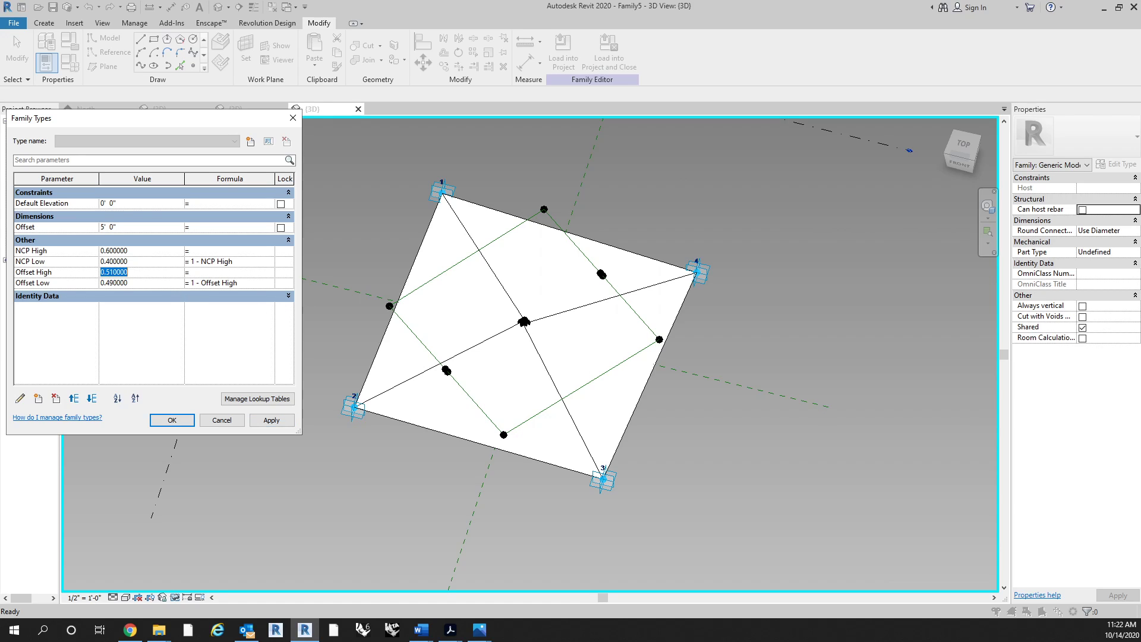
{"action": "type", "text": "0.75"}
{"action": "key", "text": "Tab"}
{"action": "left_click", "coordinate": [271, 423]}
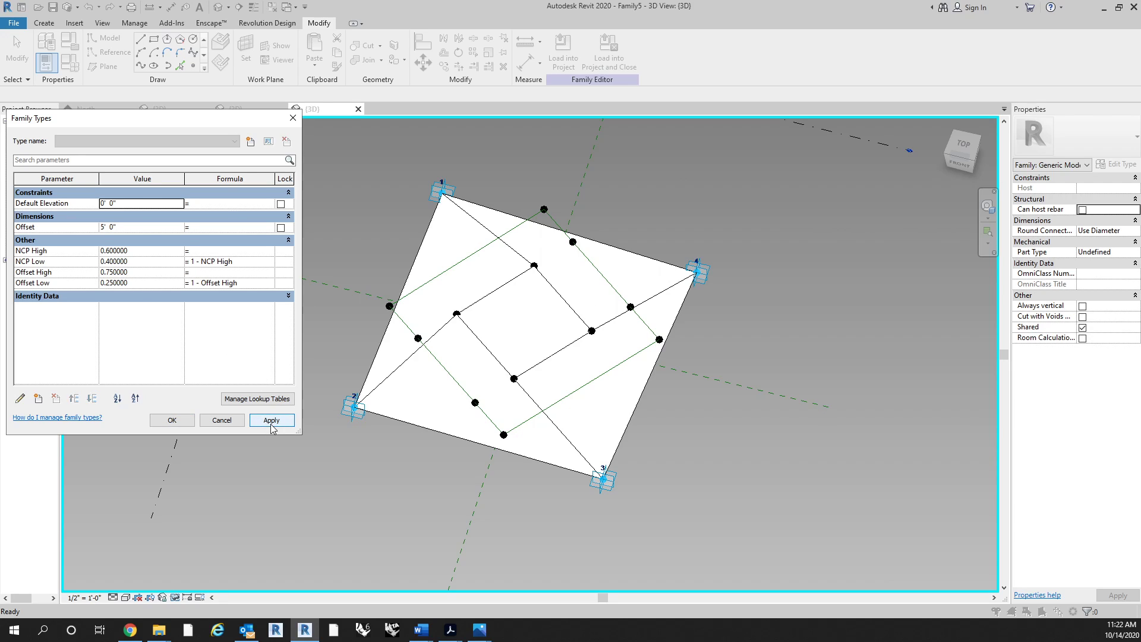
Test the panel's depth by applying an Offset of 1'.
{"action": "left_click", "coordinate": [152, 226]}
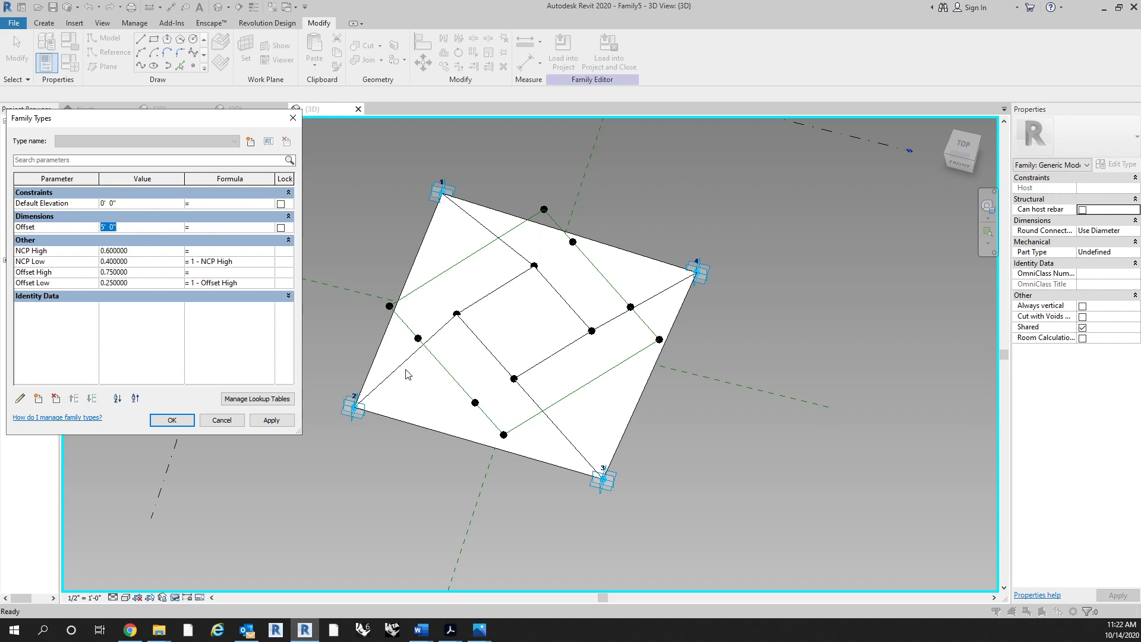
{"action": "type", "text": "1"}
{"action": "left_click", "coordinate": [291, 421]}
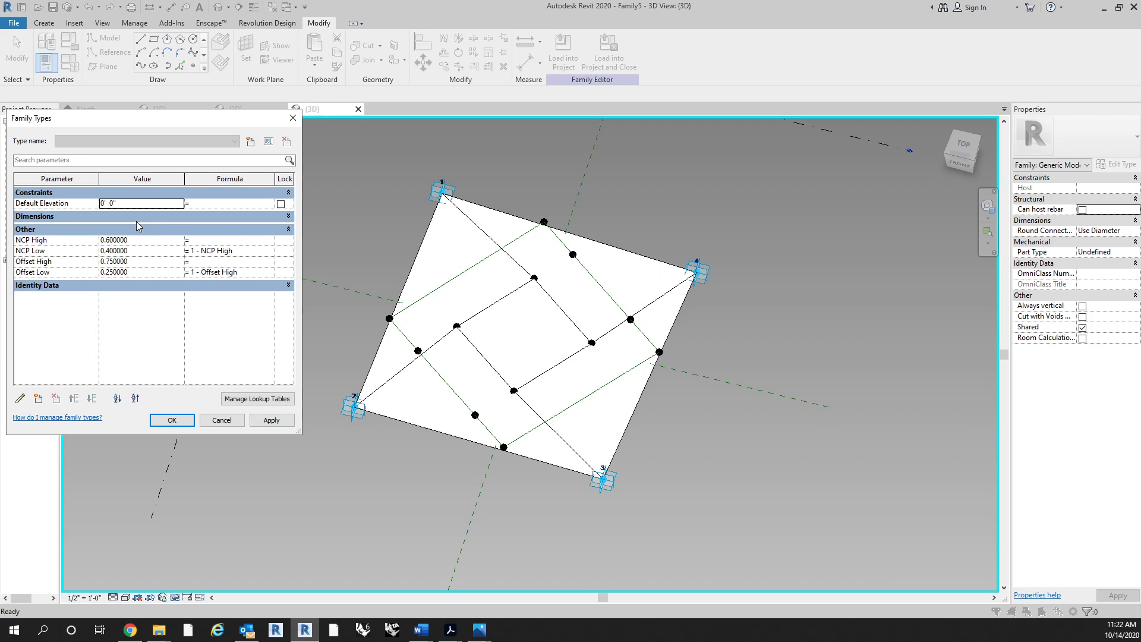
Set the Offset parameter to 10' 0", apply it, and accept the family type settings.
{"action": "left_click", "coordinate": [137, 229]}
{"action": "type", "text": "10' 0\""}
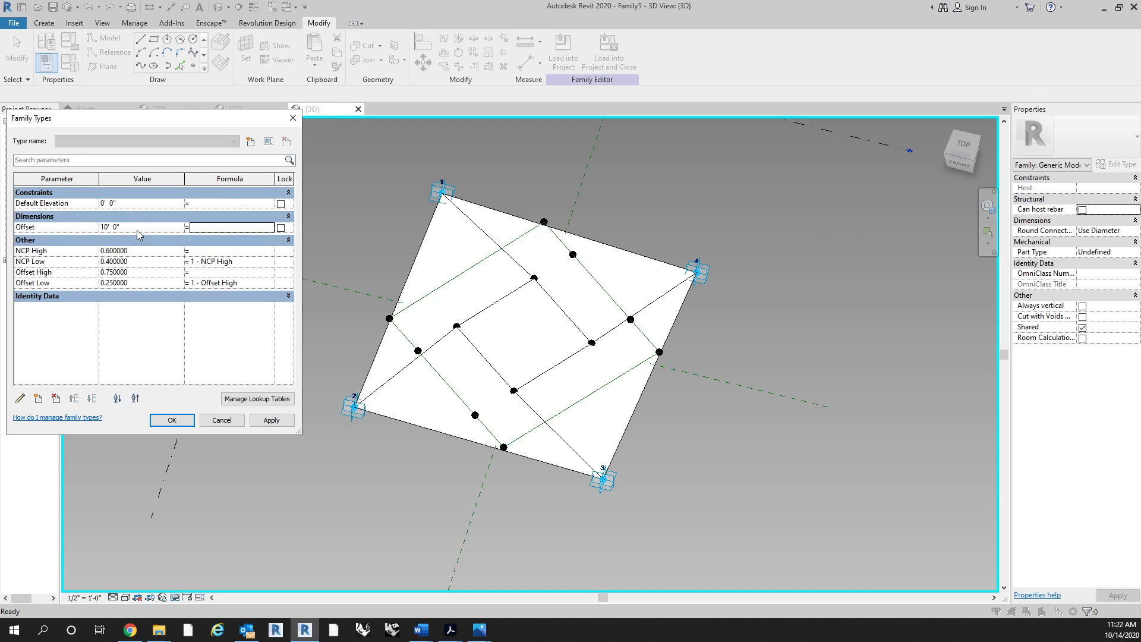
{"action": "left_click", "coordinate": [269, 422]}
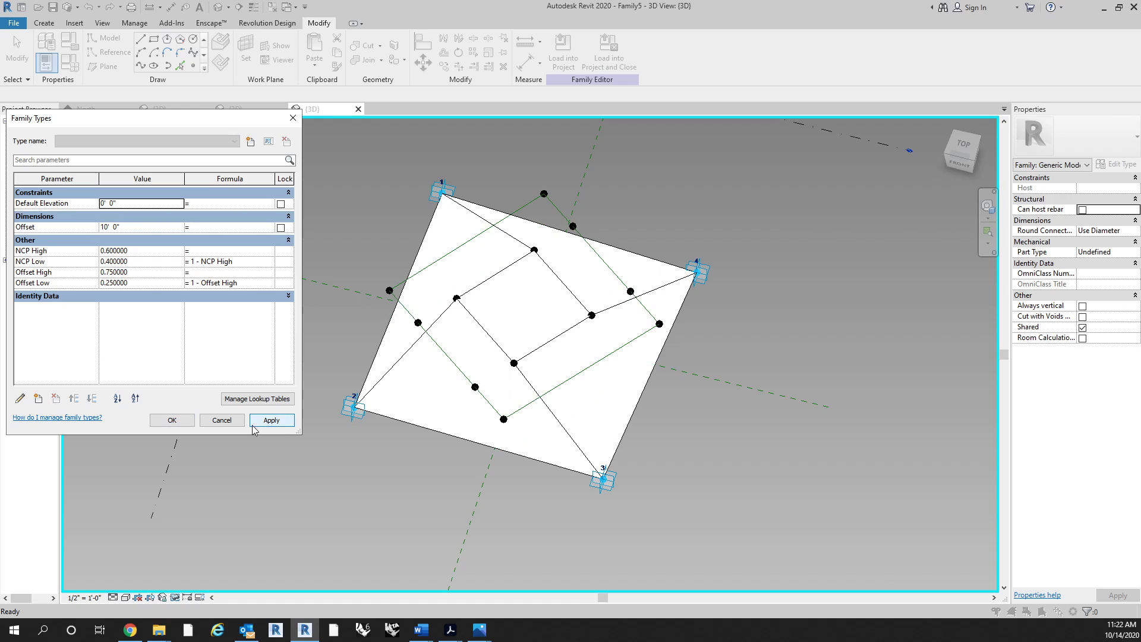
{"action": "left_click", "coordinate": [172, 420]}
Move adaptive point 3 outward to about 28'-6" by 31'-6" from the reference planes, and adaptive point 4 to about 22'-6" by 36'-7".
{"action": "middle_click_drag", "start_coordinate": [647, 460], "coordinate": [671, 429], "text": "shift"}
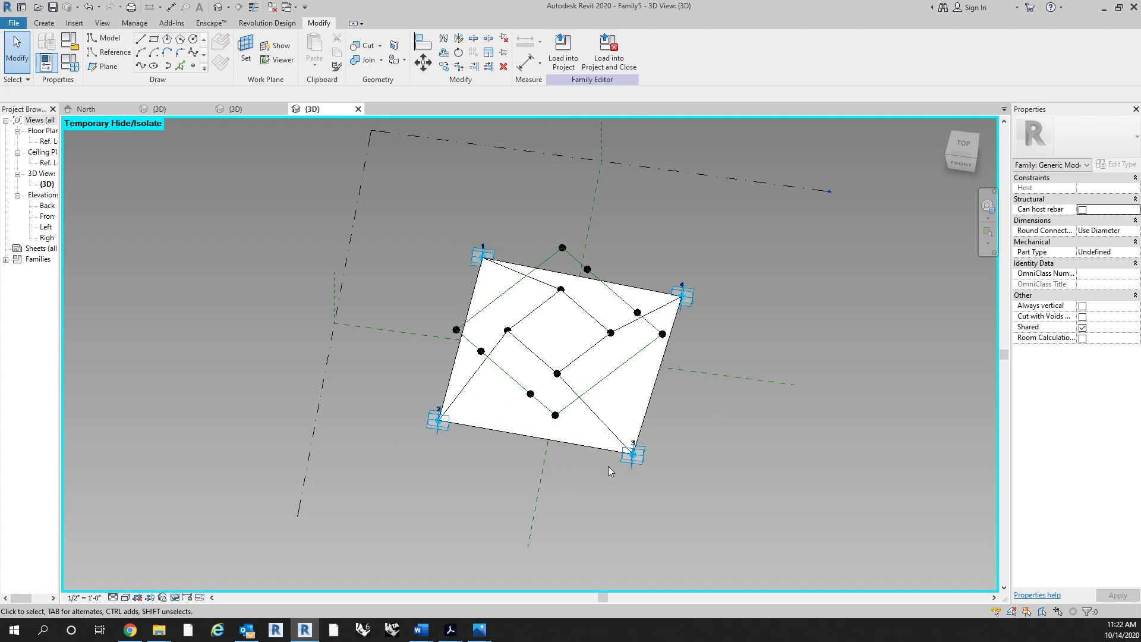
{"action": "left_click", "coordinate": [641, 457]}
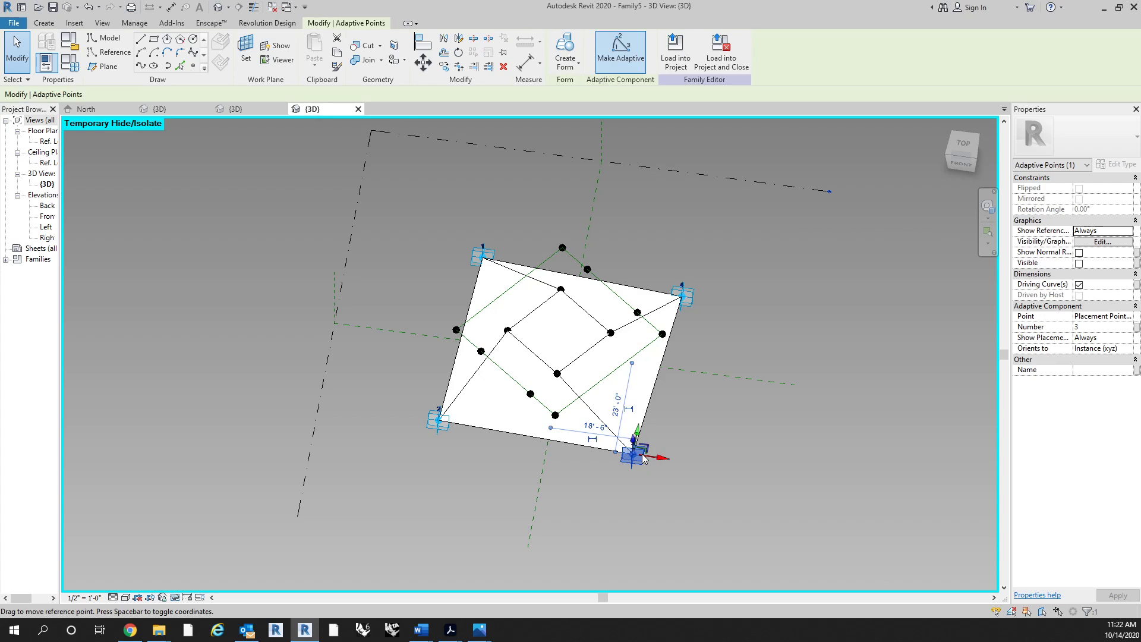
{"action": "left_click_drag", "start_coordinate": [641, 457], "coordinate": [683, 503]}
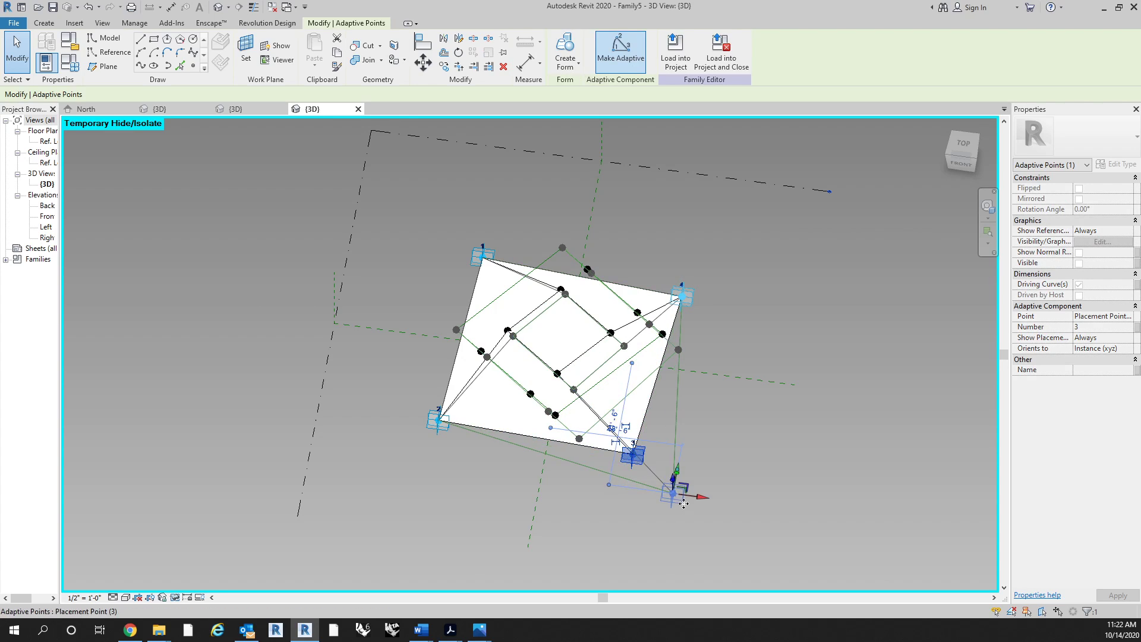
{"action": "middle_click_drag", "start_coordinate": [764, 456], "coordinate": [687, 445], "text": "shift"}
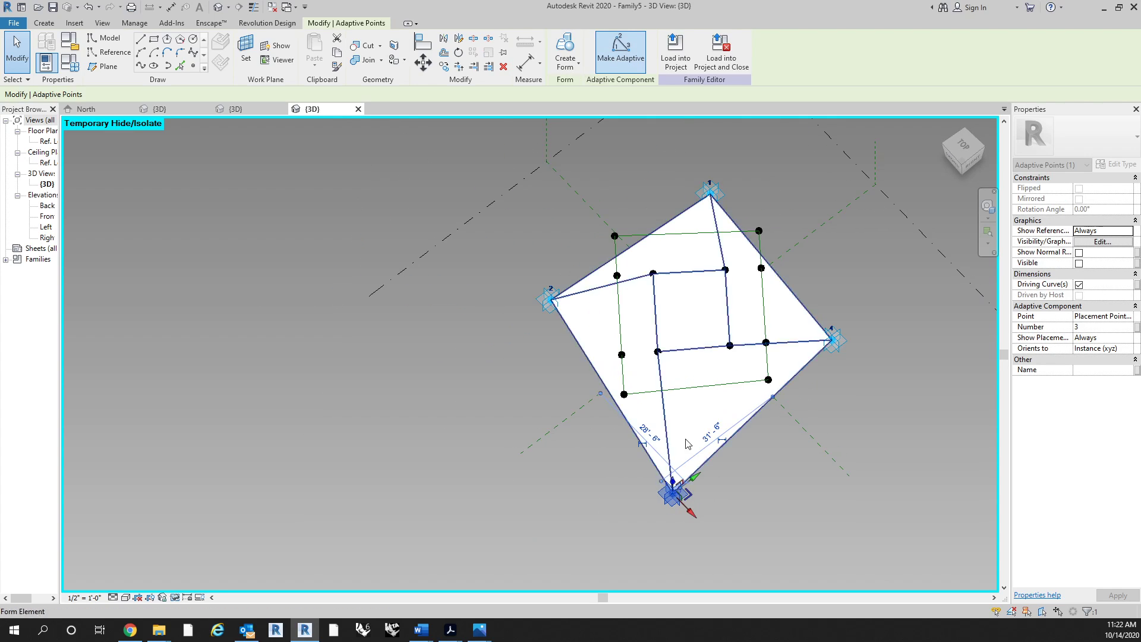
{"action": "left_click", "coordinate": [853, 345]}
{"action": "left_click", "coordinate": [849, 344]}
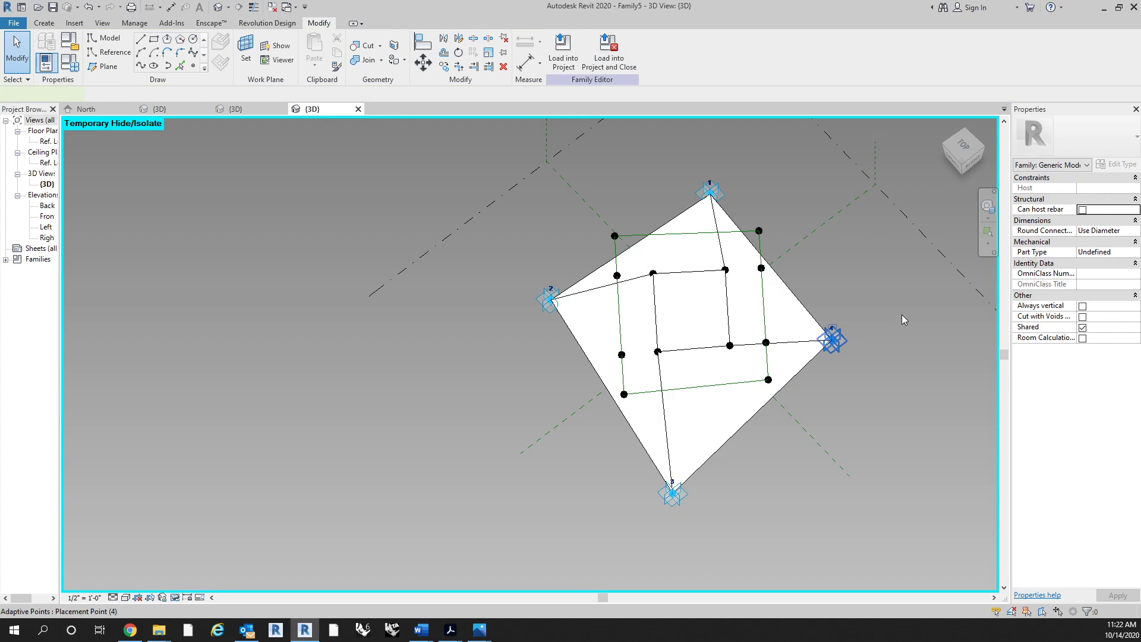
{"action": "left_click_drag", "start_coordinate": [838, 344], "coordinate": [896, 289]}
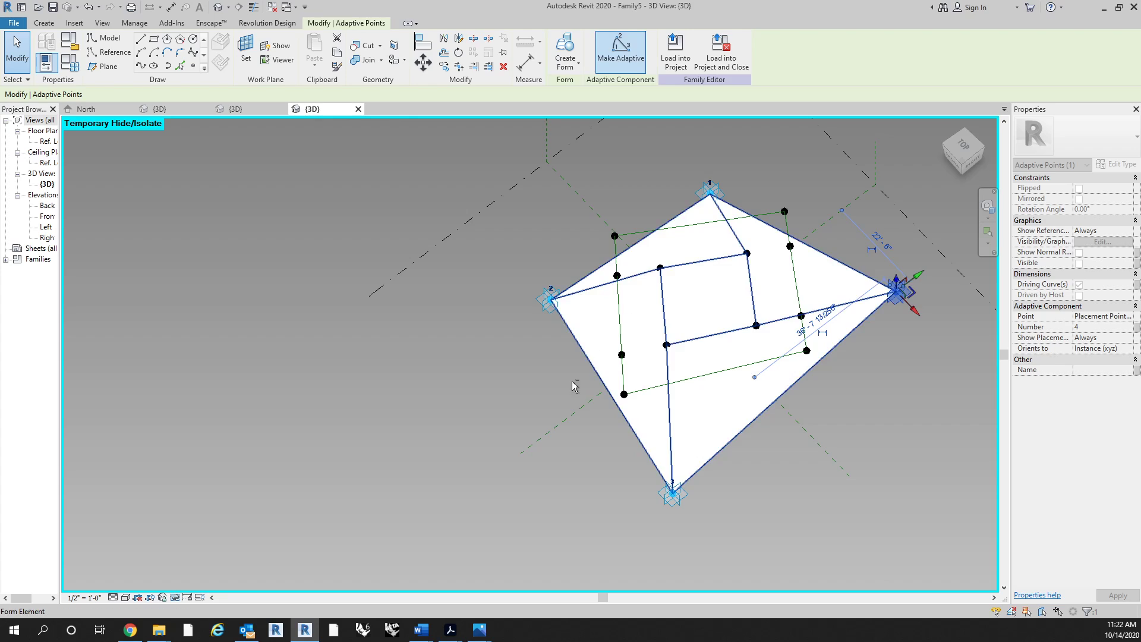
Move adaptive point 1 outward to about 31'-6" by 27'-7" from the reference planes, reposition adaptive point 2, and clear the selection.
{"action": "middle_click_drag", "start_coordinate": [574, 387], "coordinate": [543, 274], "text": "shift"}
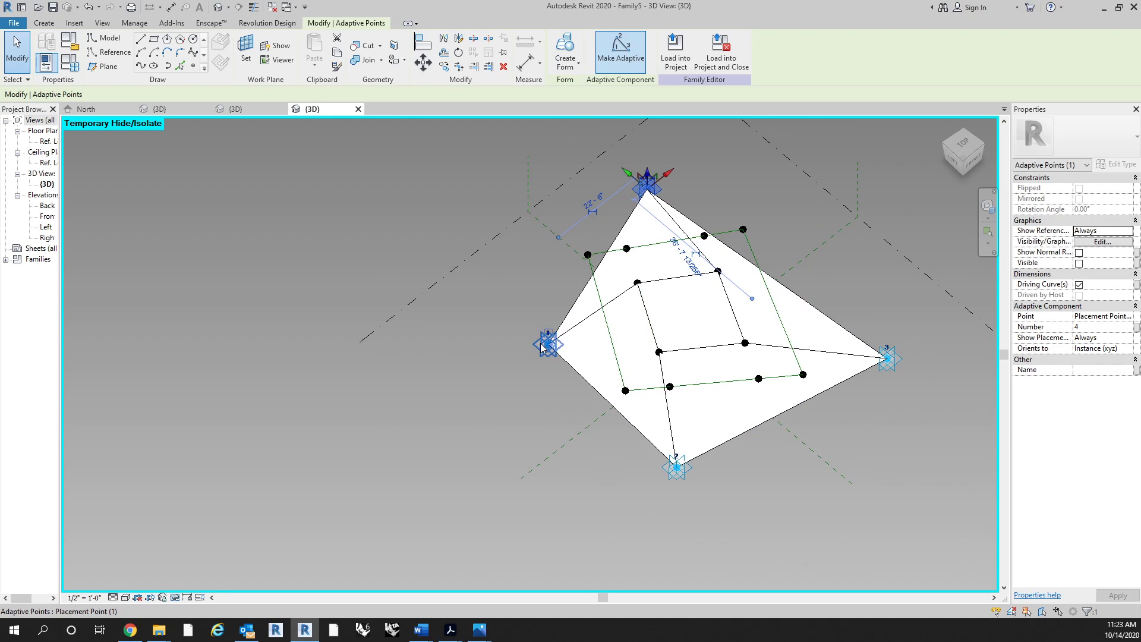
{"action": "left_click_drag", "start_coordinate": [540, 343], "coordinate": [487, 354]}
{"action": "middle_click_drag", "start_coordinate": [644, 384], "coordinate": [603, 318]}
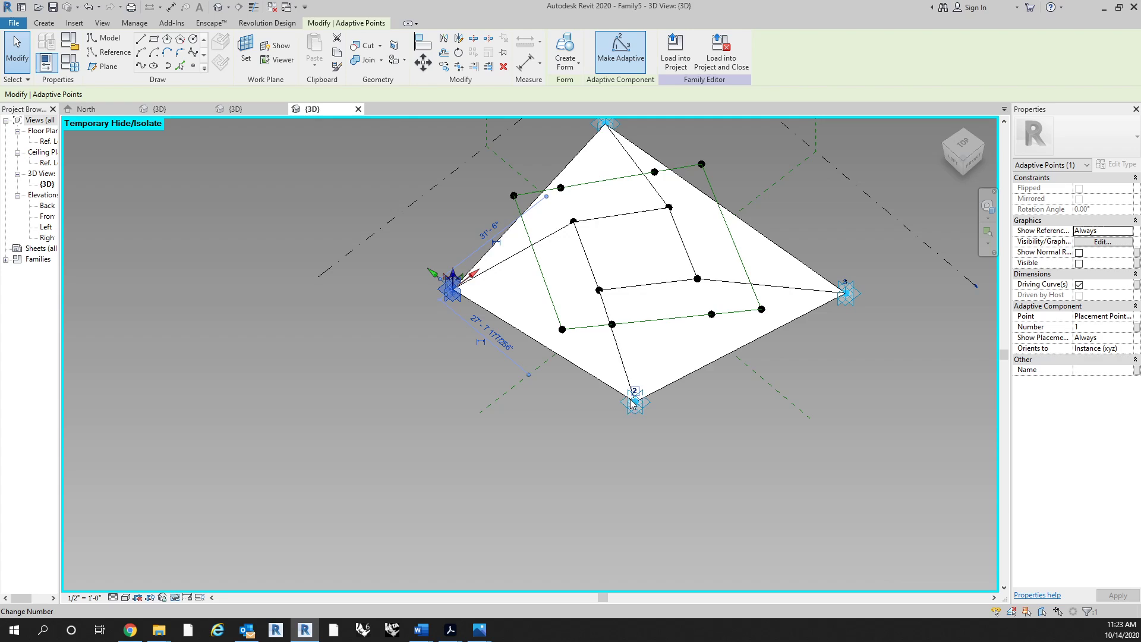
{"action": "left_click_drag", "start_coordinate": [632, 403], "coordinate": [636, 336]}
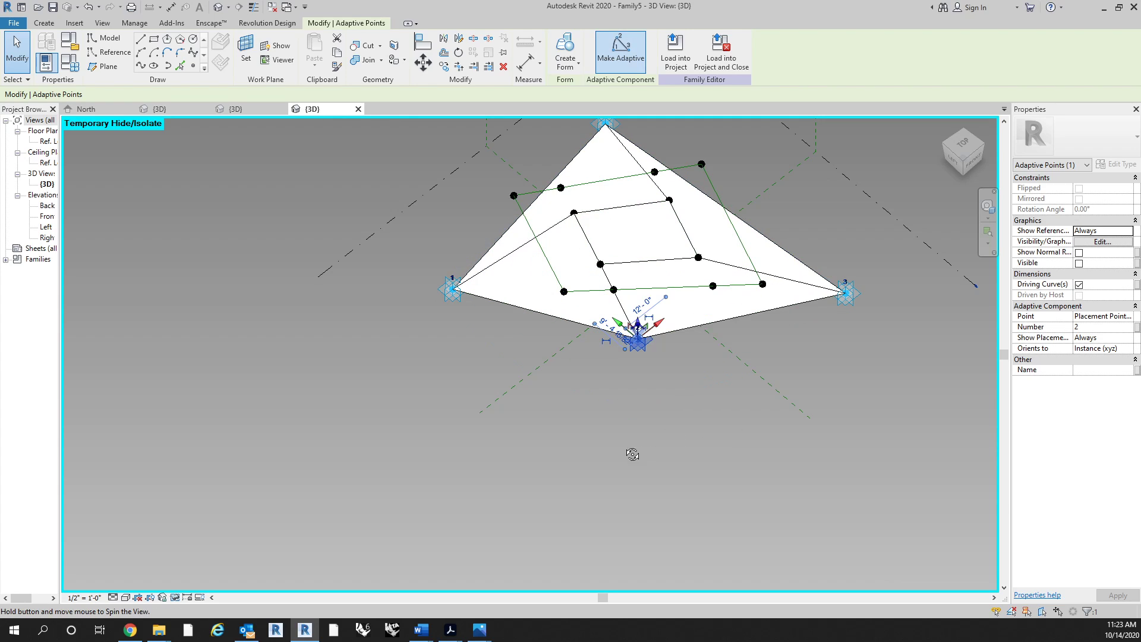
{"action": "middle_click_drag", "start_coordinate": [633, 454], "coordinate": [585, 351], "text": "shift"}
{"action": "left_click_drag", "start_coordinate": [628, 342], "coordinate": [554, 384]}
{"action": "left_click", "coordinate": [541, 439]}
Save the family as Adaptive Panel in the Adaptive Panel folder of the 02_Comp Practice Fall 2020 documents.
{"action": "middle_click_drag", "start_coordinate": [541, 439], "coordinate": [729, 393], "text": "shift"}
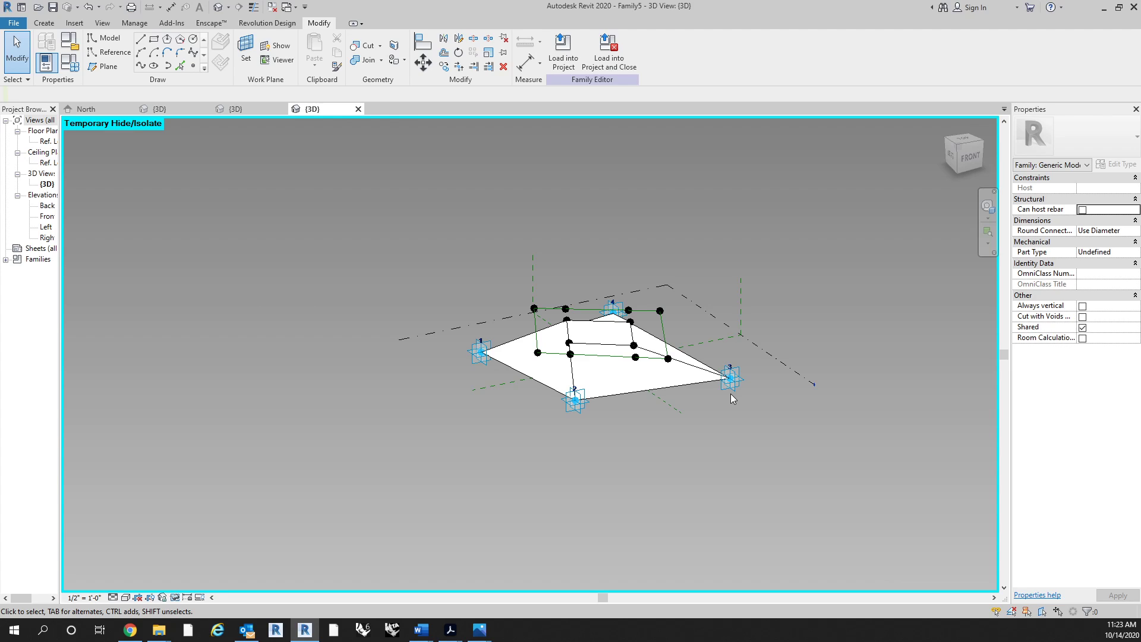
{"action": "middle_click_drag", "start_coordinate": [703, 444], "coordinate": [660, 473], "text": "shift"}
{"action": "middle_click_drag", "start_coordinate": [845, 291], "coordinate": [702, 410], "text": "shift"}
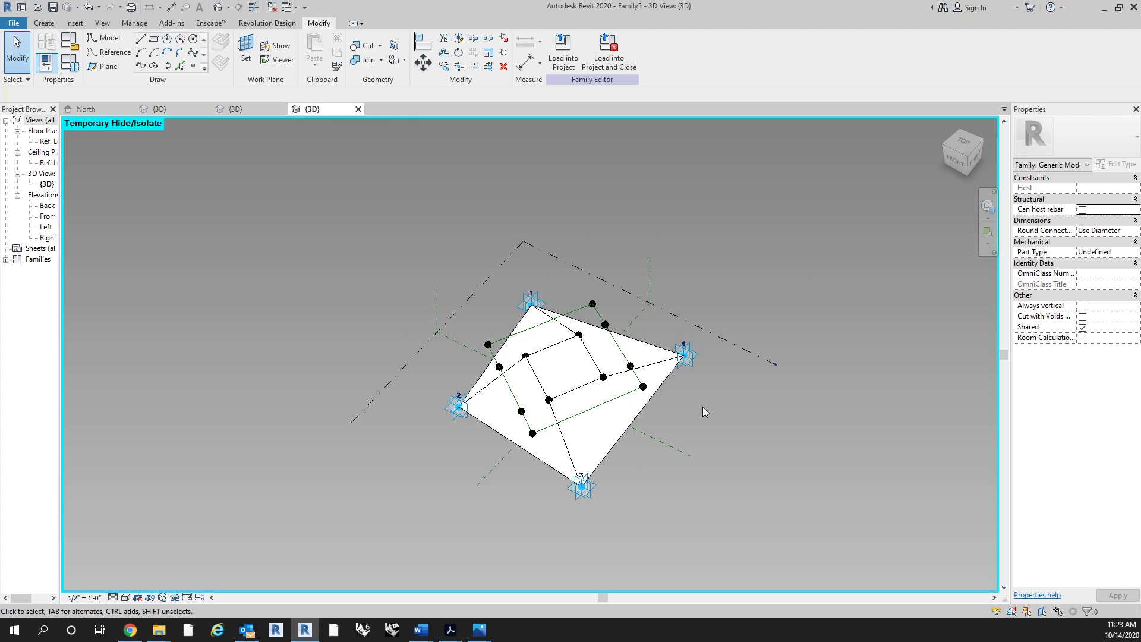
{"action": "left_click", "coordinate": [53, 7]}
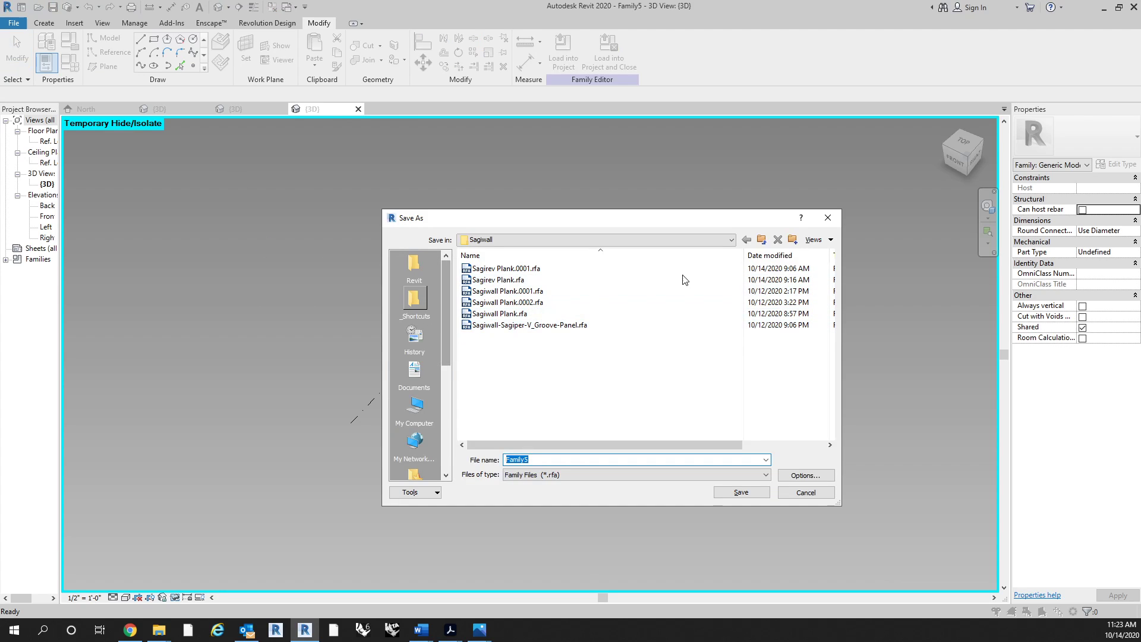
{"action": "left_click", "coordinate": [415, 371]}
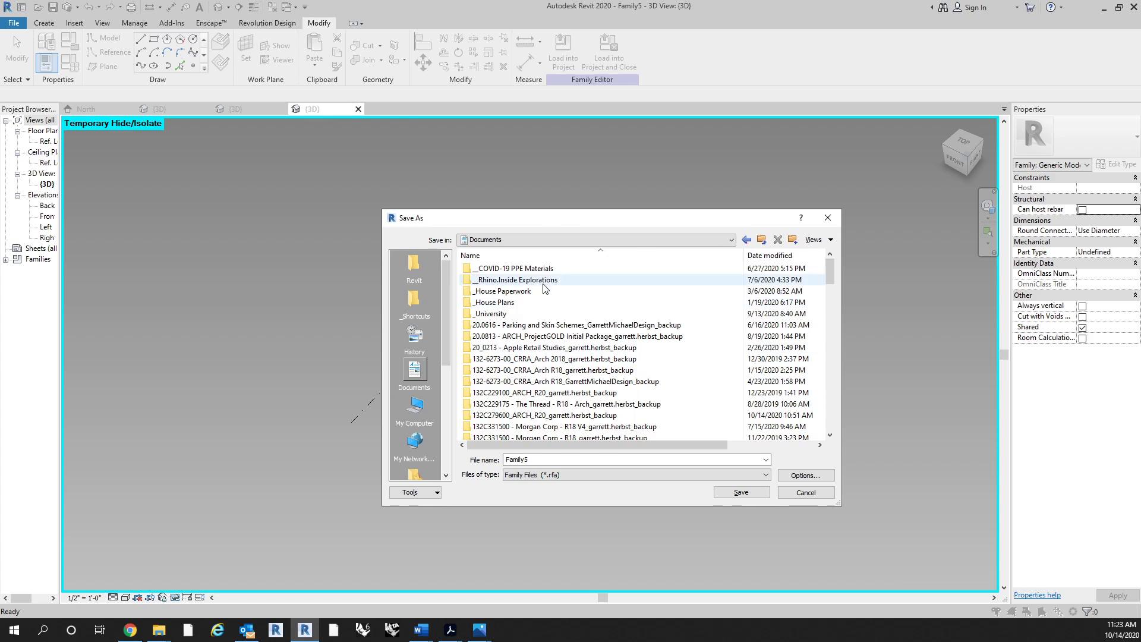
{"action": "double_click", "coordinate": [527, 314]}
{"action": "double_click", "coordinate": [537, 291]}
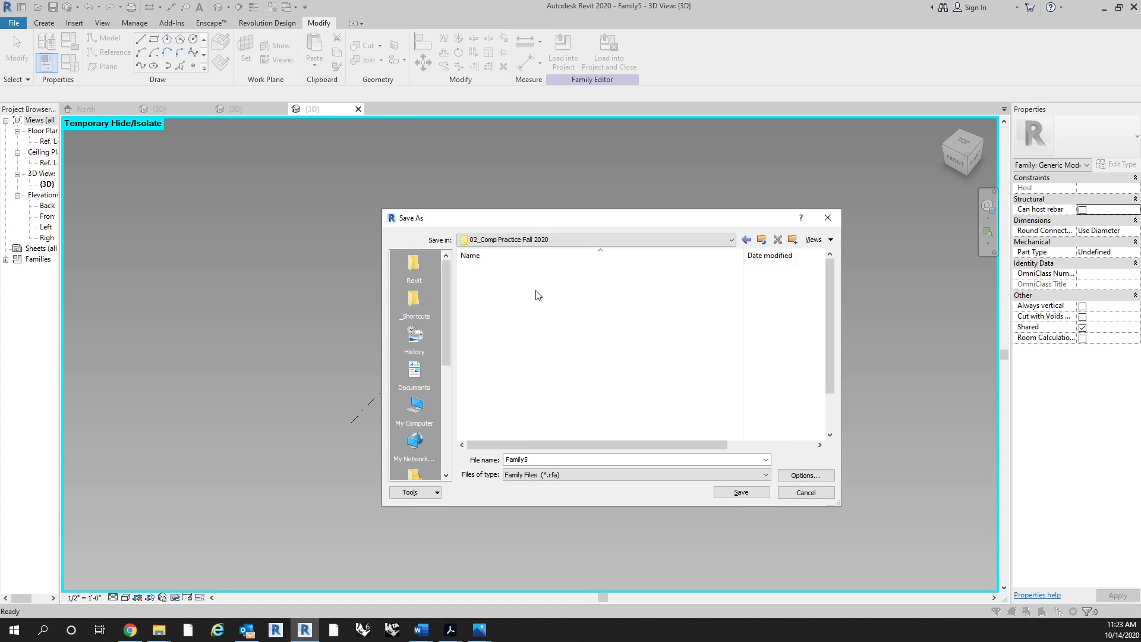
{"action": "double_click", "coordinate": [535, 269]}
{"action": "double_click", "coordinate": [516, 459]}
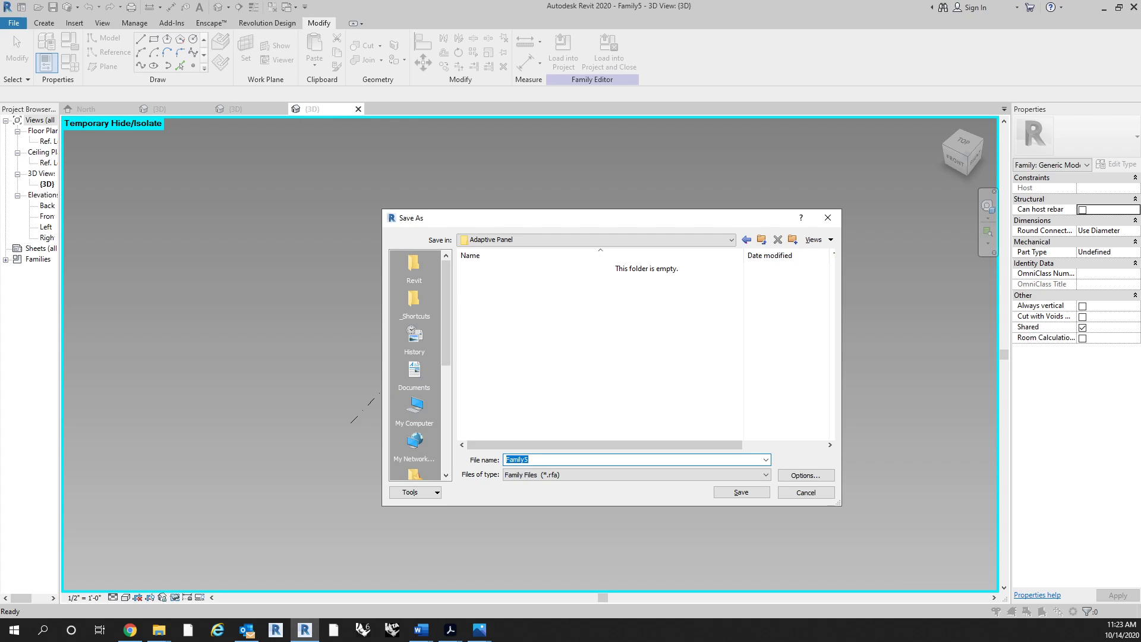
{"action": "type", "text": "Adaptive Panel"}
{"action": "key", "text": "Return"}
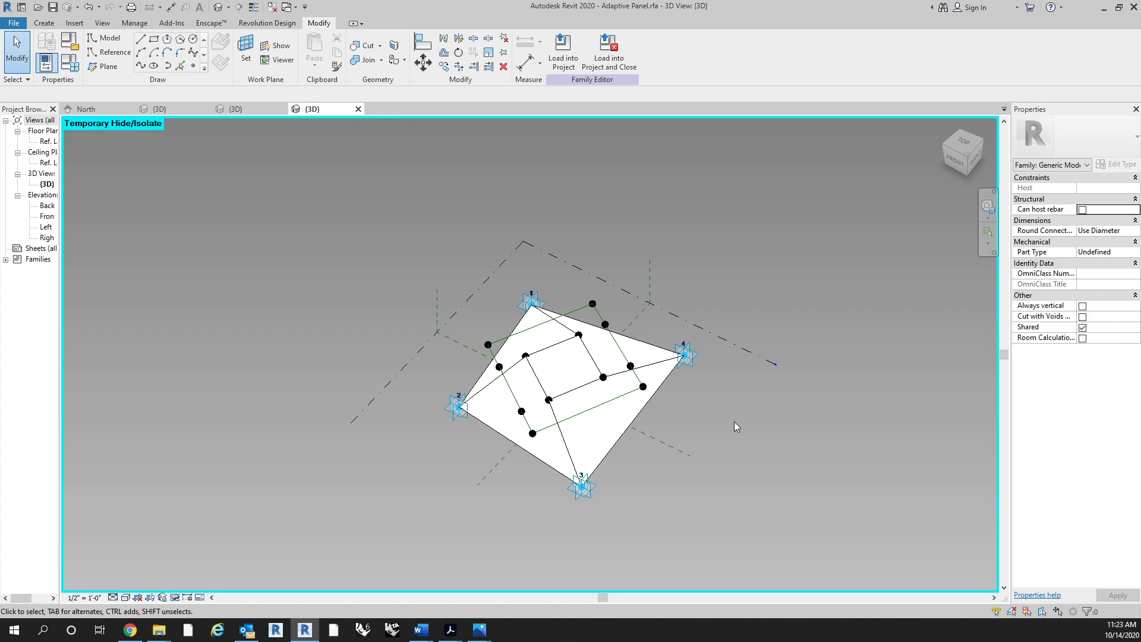
Examine the panel's raised inner face and its sloping sides from several angles.
{"action": "middle_click_drag", "start_coordinate": [733, 422], "coordinate": [570, 415], "text": "shift"}
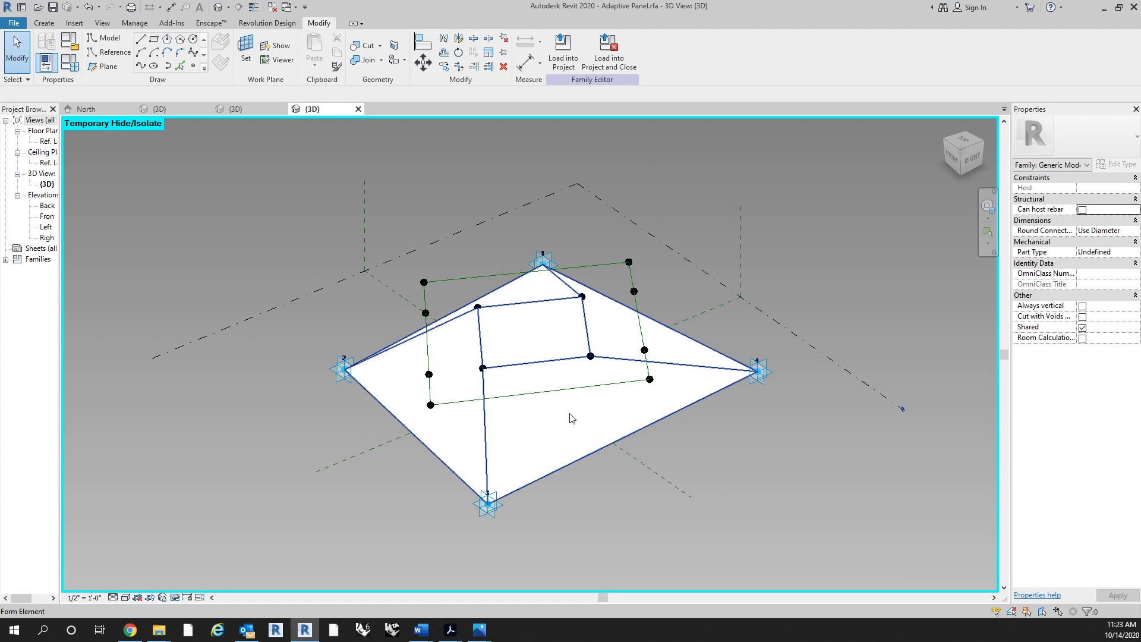
{"action": "middle_click_drag", "start_coordinate": [738, 423], "coordinate": [720, 461], "text": "shift"}
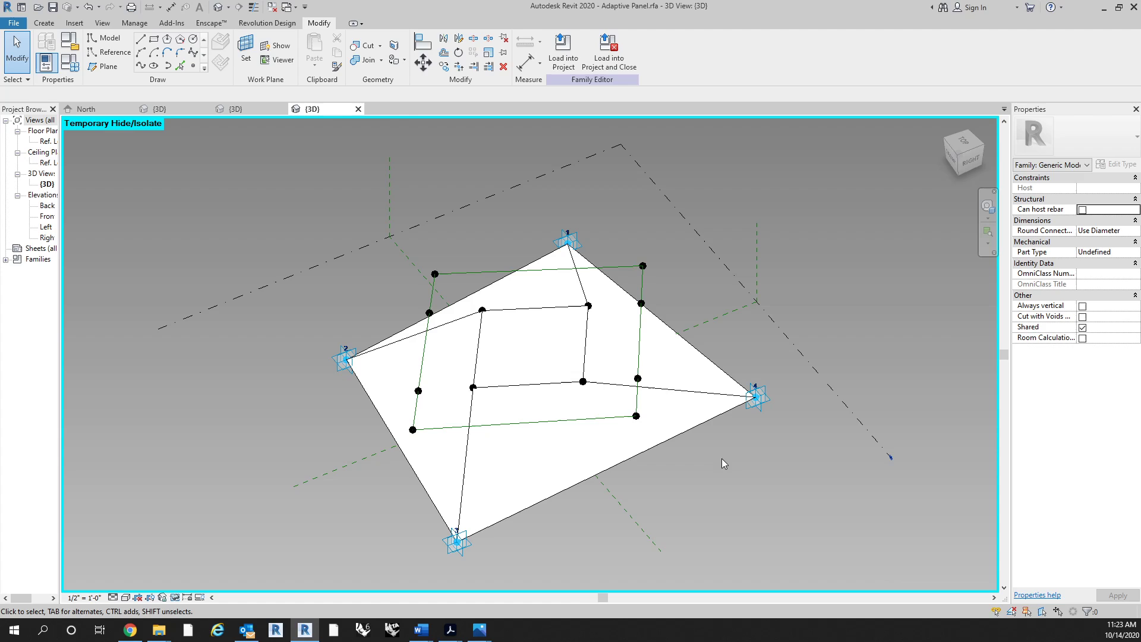
{"action": "scroll", "coordinate": [494, 408], "scroll_direction": "up", "scroll_amount": 4}
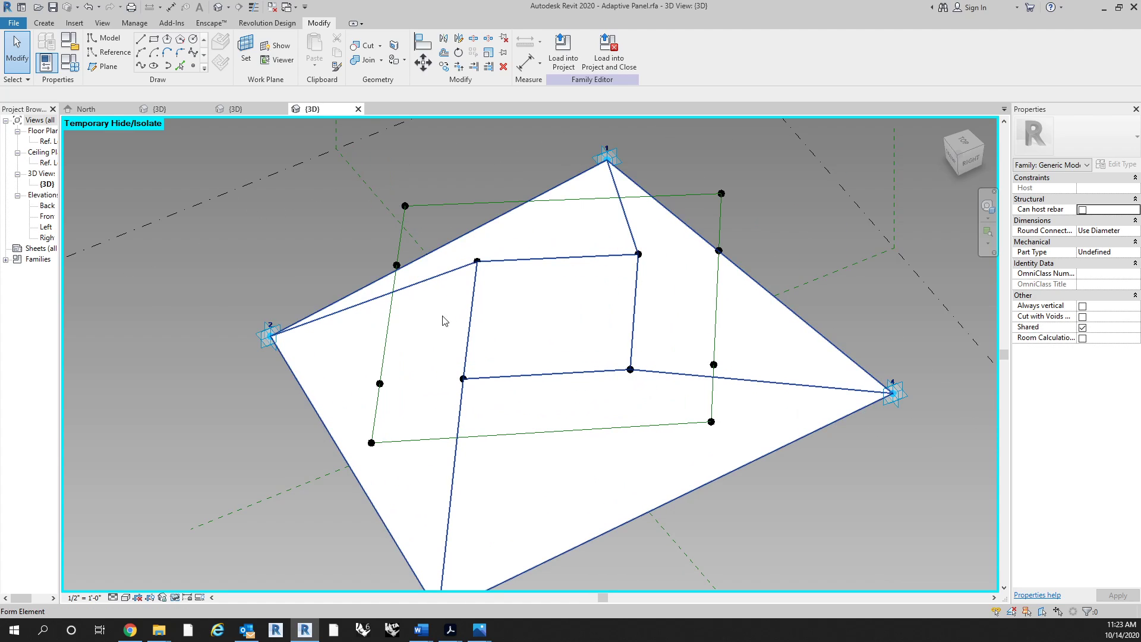
{"action": "middle_click_drag", "start_coordinate": [445, 318], "coordinate": [590, 374], "text": "shift"}
{"action": "middle_click_drag", "start_coordinate": [688, 471], "coordinate": [451, 400], "text": "shift"}
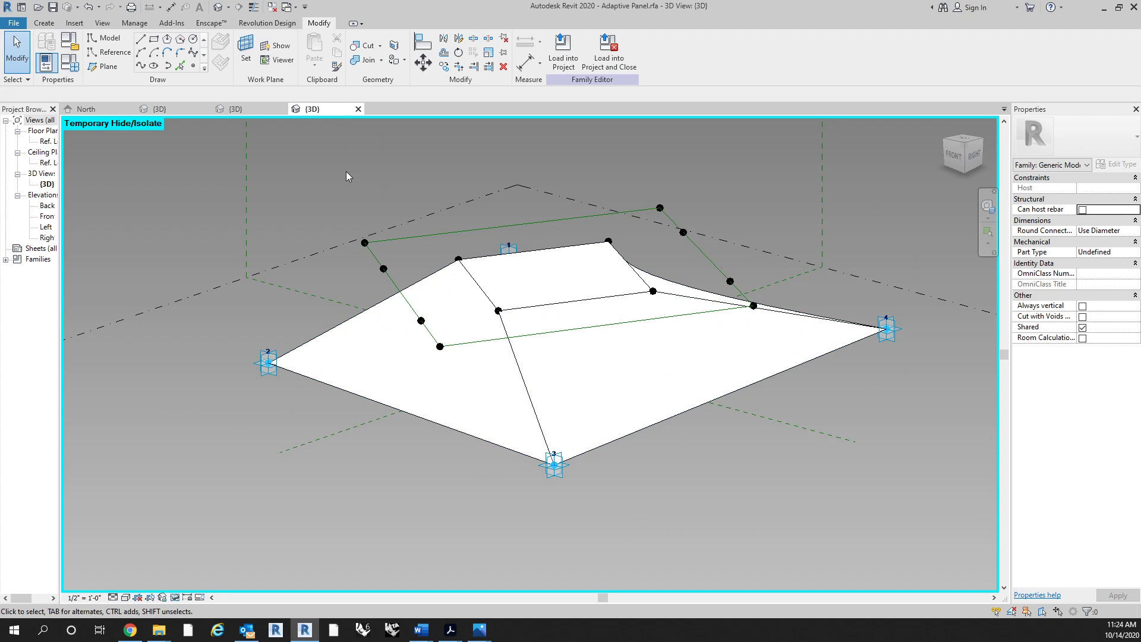
{"action": "middle_click_drag", "start_coordinate": [585, 364], "coordinate": [613, 372], "text": "shift"}
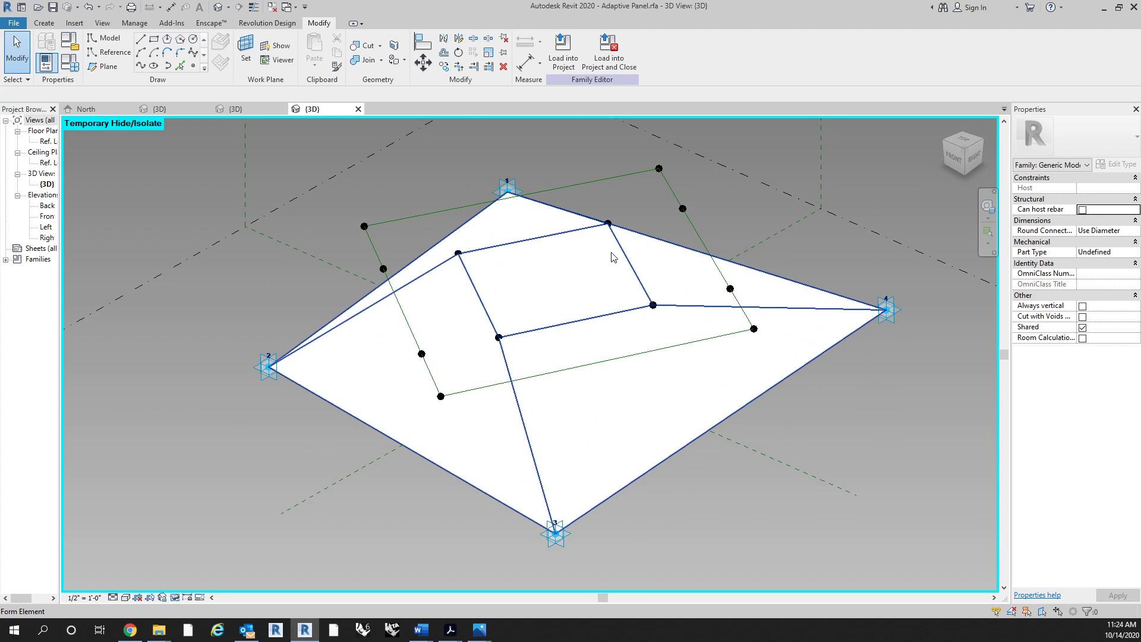
{"action": "middle_click_drag", "start_coordinate": [563, 274], "coordinate": [650, 356], "text": "shift"}
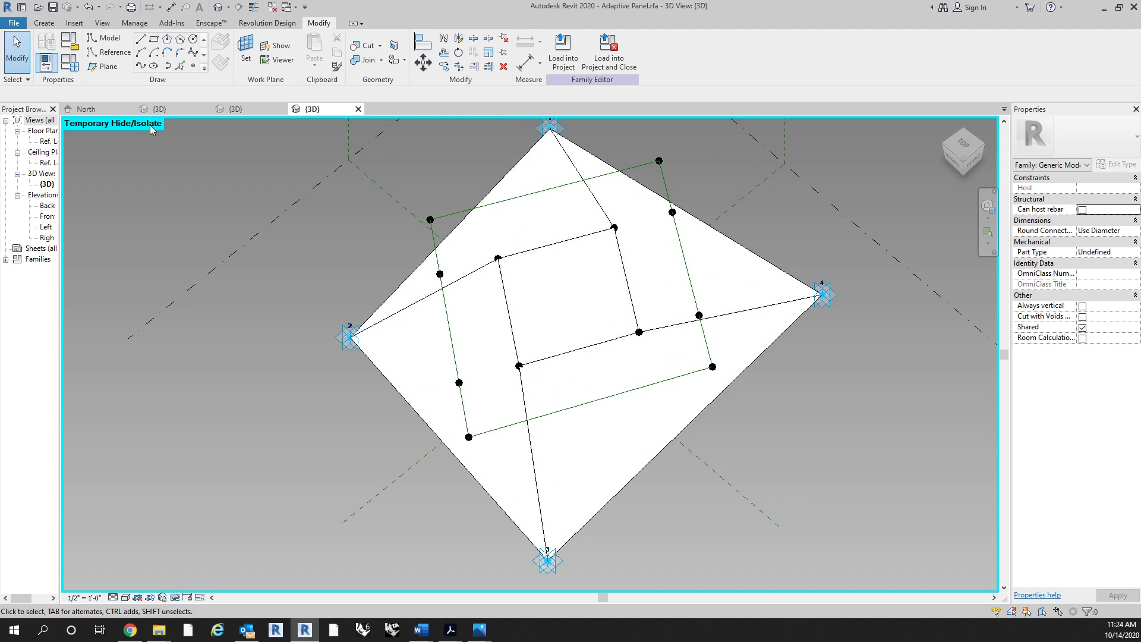
Set the panel's inner quadrilateral face as the work plane and draw a circle of about 6'-0" radius on it.
{"action": "left_click", "coordinate": [154, 39]}
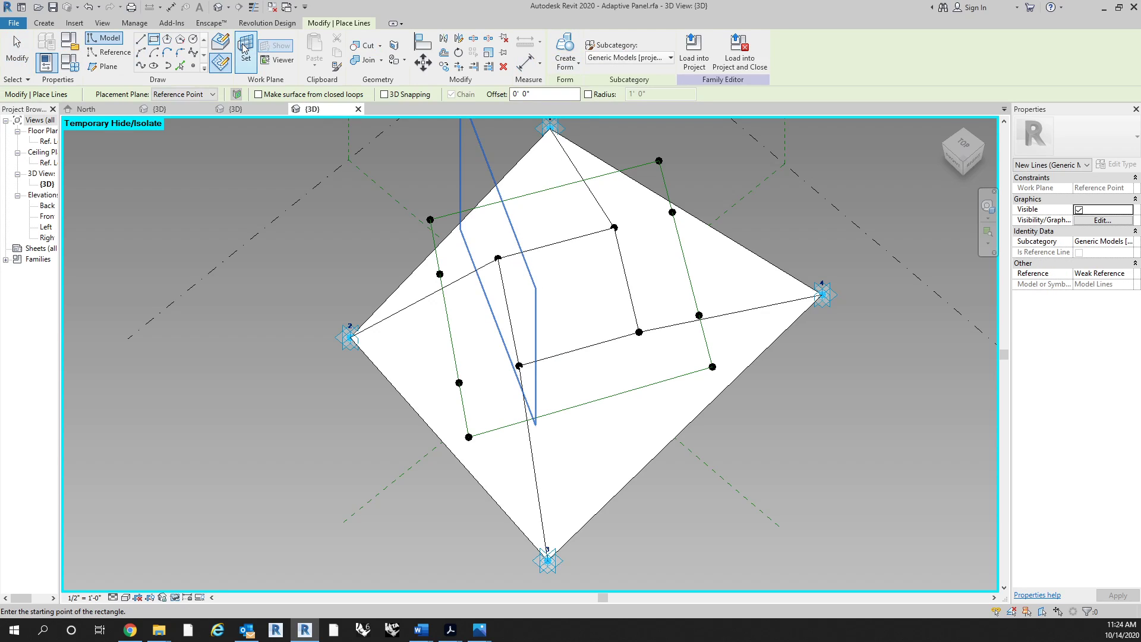
{"action": "left_click", "coordinate": [248, 50]}
{"action": "left_click", "coordinate": [550, 291]}
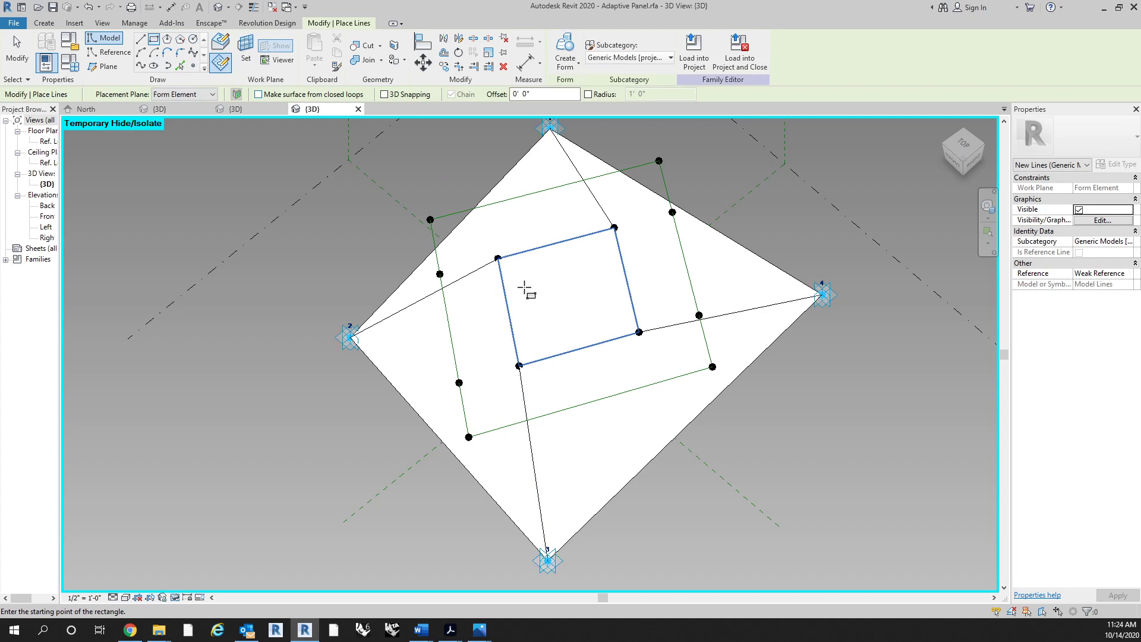
{"action": "left_click", "coordinate": [574, 299]}
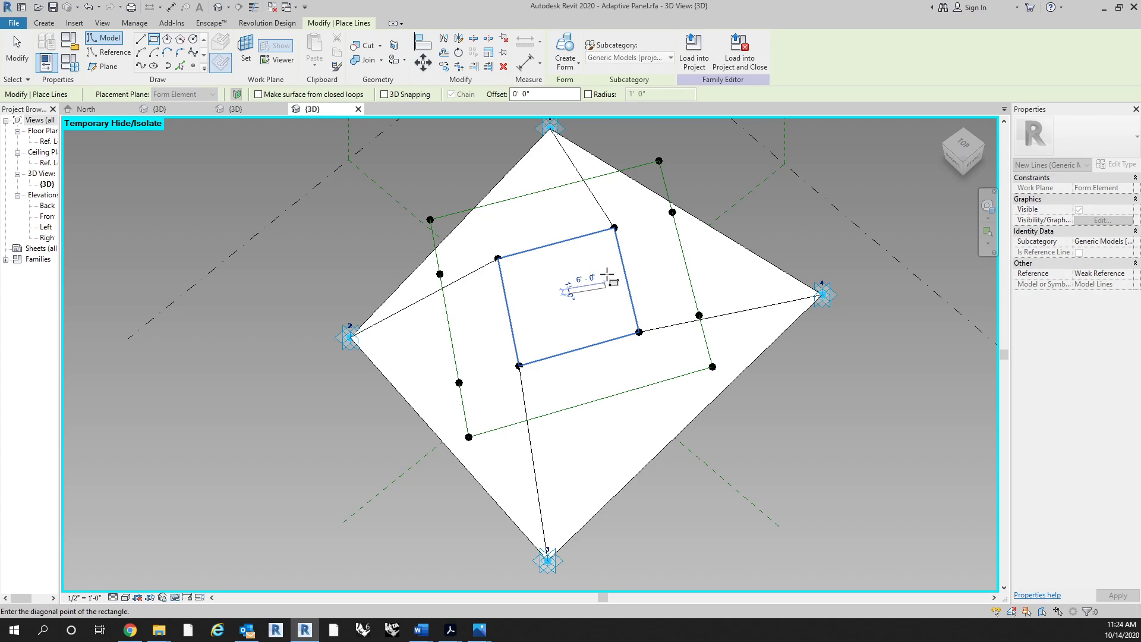
{"action": "left_click", "coordinate": [193, 40]}
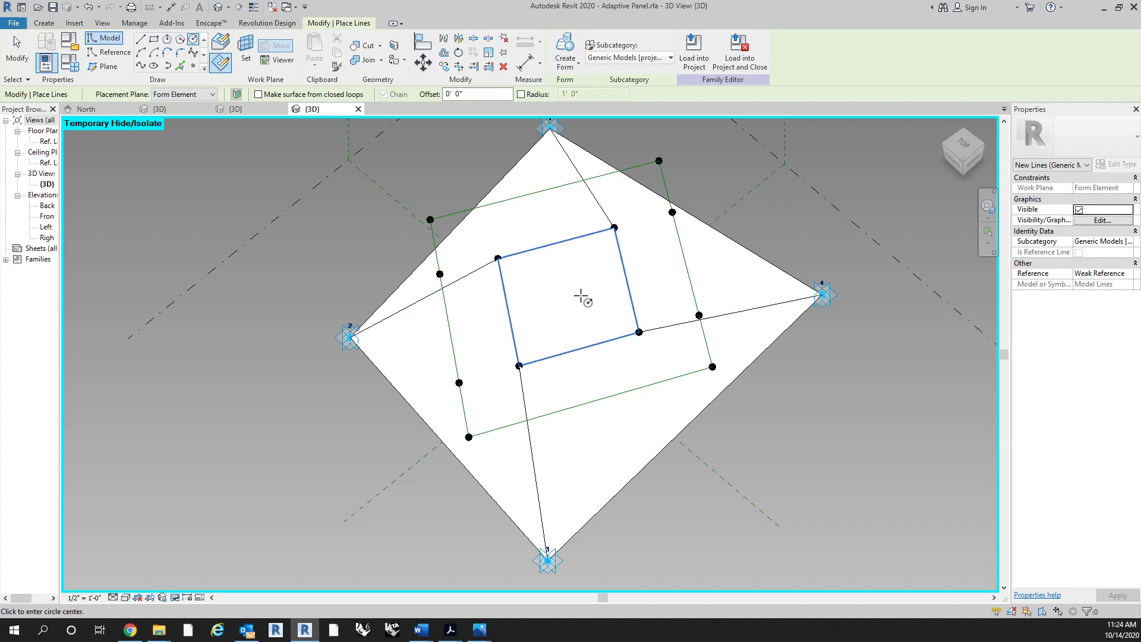
{"action": "left_click", "coordinate": [599, 291]}
{"action": "key", "text": "Escape"}
{"action": "key", "text": "Escape"}
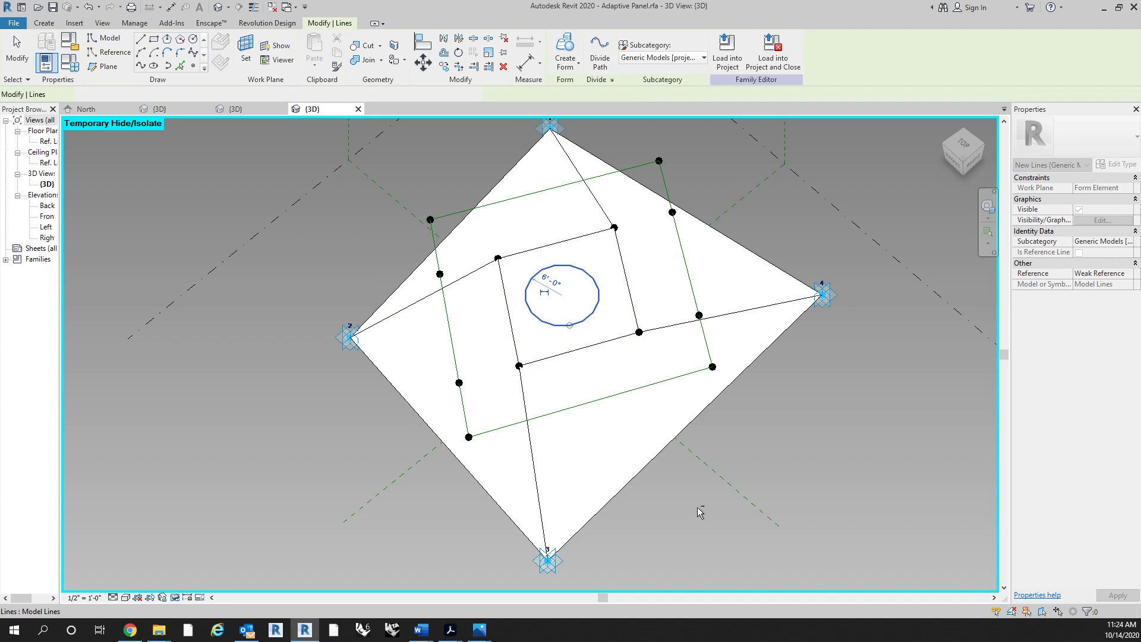
Create a cylindrical void form from the circle and extend it down through the panel to about 14'-8".
{"action": "middle_click_drag", "start_coordinate": [659, 387], "coordinate": [612, 326], "text": "shift"}
{"action": "left_click", "coordinate": [566, 65]}
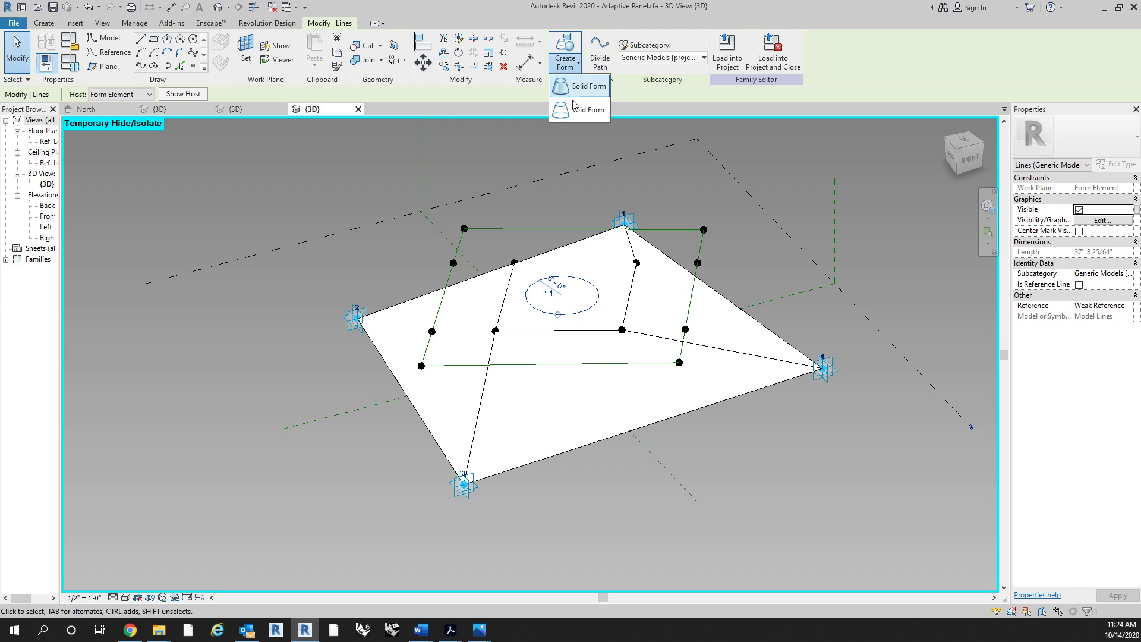
{"action": "left_click", "coordinate": [574, 110]}
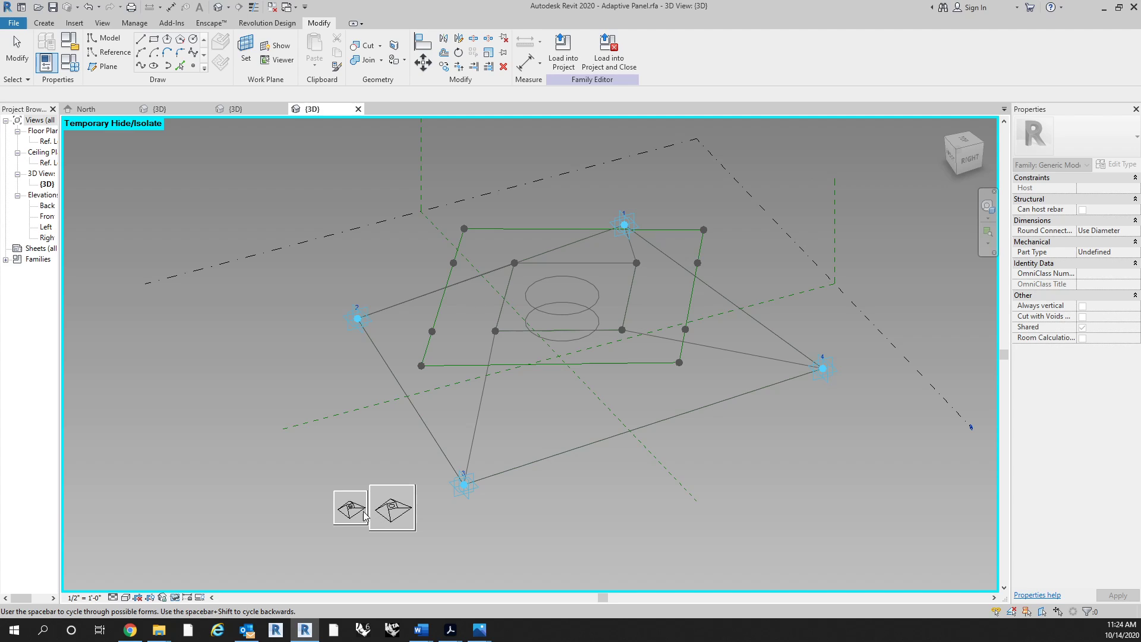
{"action": "left_click", "coordinate": [360, 514]}
{"action": "middle_click_drag", "start_coordinate": [538, 512], "coordinate": [563, 312], "text": "shift"}
{"action": "left_click_drag", "start_coordinate": [562, 295], "coordinate": [562, 358]}
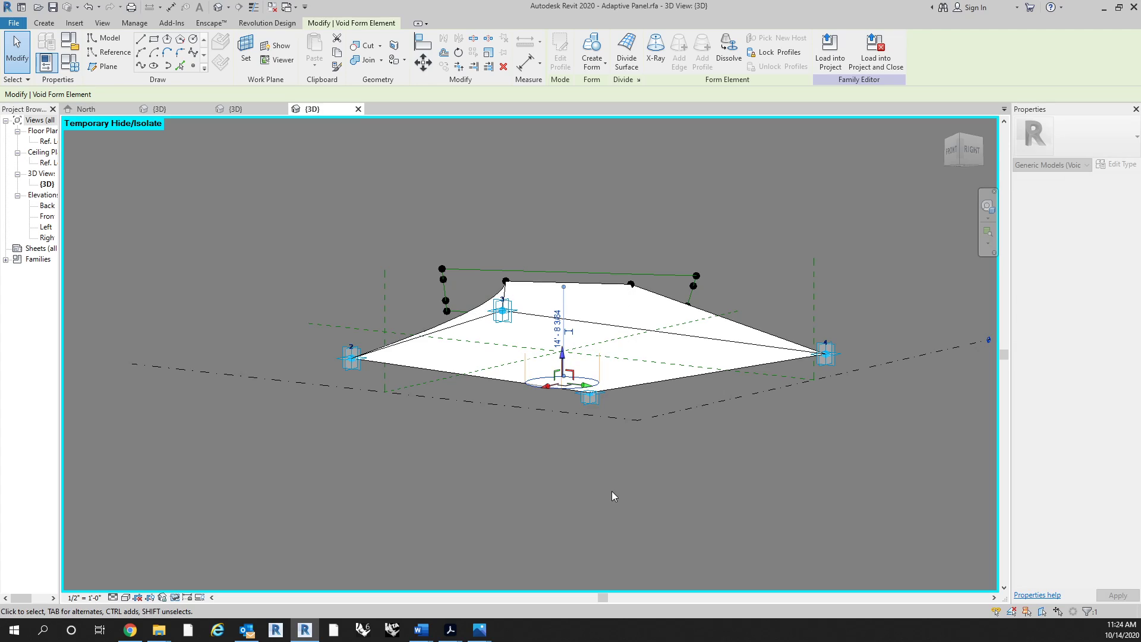
{"action": "left_click", "coordinate": [611, 491]}
{"action": "middle_click_drag", "start_coordinate": [612, 491], "coordinate": [618, 266], "text": "shift"}
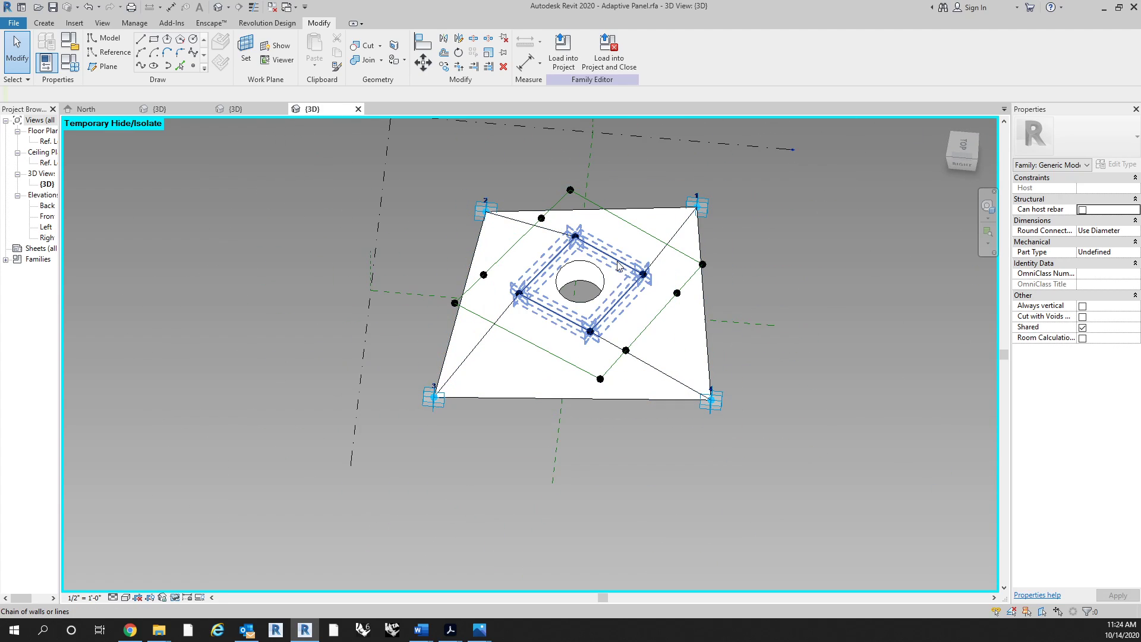
Test the pierced panel by moving adaptive point 1 to about 31'-1" from both reference planes.
{"action": "middle_click_drag", "start_coordinate": [772, 366], "coordinate": [648, 299], "text": "shift"}
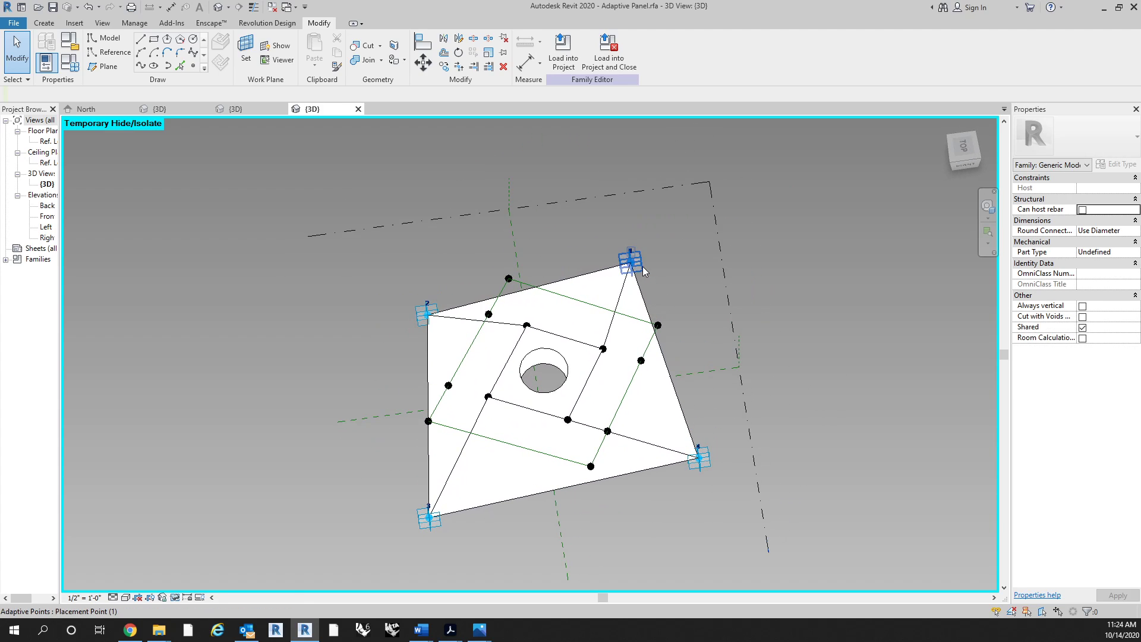
{"action": "left_click_drag", "start_coordinate": [643, 266], "coordinate": [698, 318]}
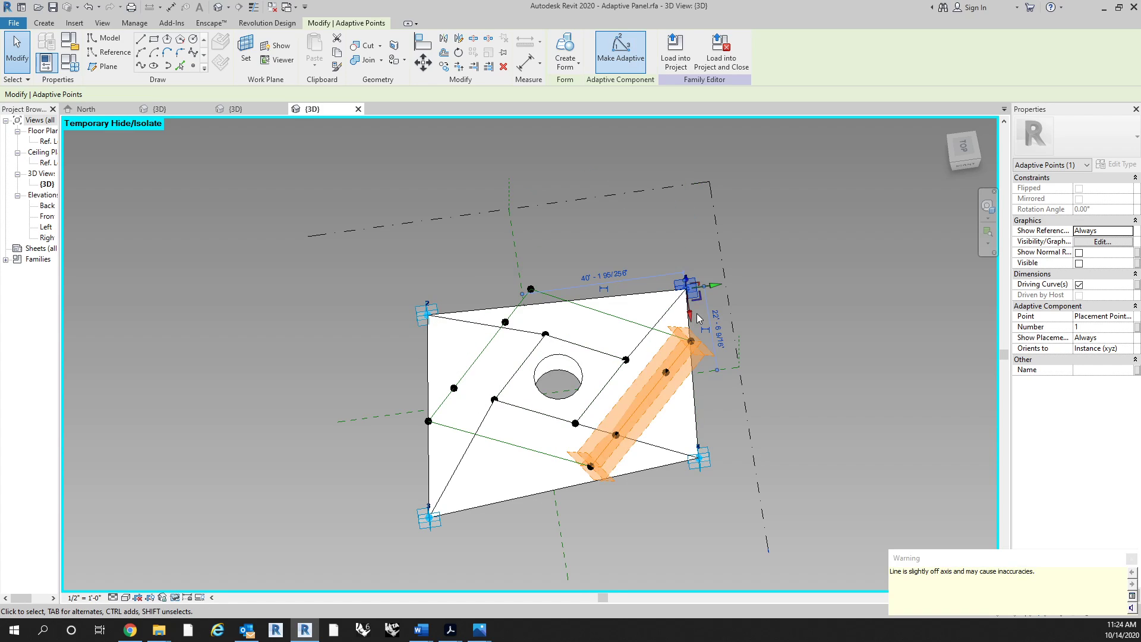
{"action": "left_click", "coordinate": [821, 320]}
{"action": "middle_click_drag", "start_coordinate": [818, 340], "coordinate": [728, 407], "text": "shift"}
{"action": "left_click_drag", "start_coordinate": [728, 408], "coordinate": [744, 376]}
{"action": "middle_click_drag", "start_coordinate": [719, 426], "coordinate": [772, 409], "text": "shift"}
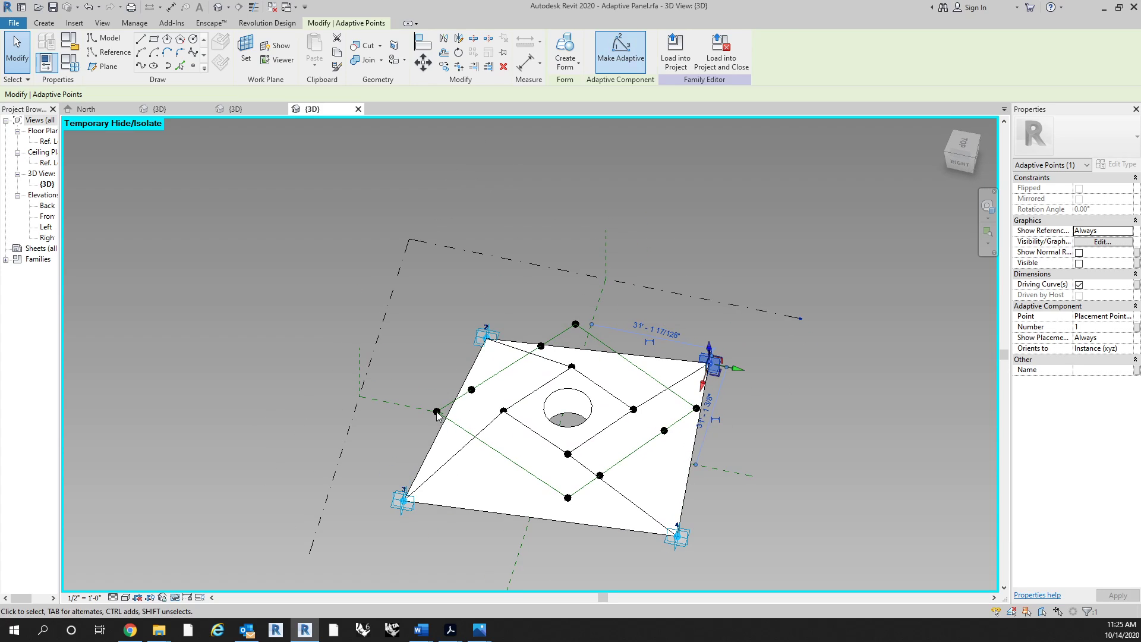
Move adaptive point 1 closer to adaptive point 4, and move adaptive point 2 closer to adaptive point 3.
{"action": "scroll", "coordinate": [558, 437], "scroll_direction": "up", "scroll_amount": 3}
{"action": "middle_click_drag", "start_coordinate": [558, 435], "coordinate": [518, 387]}
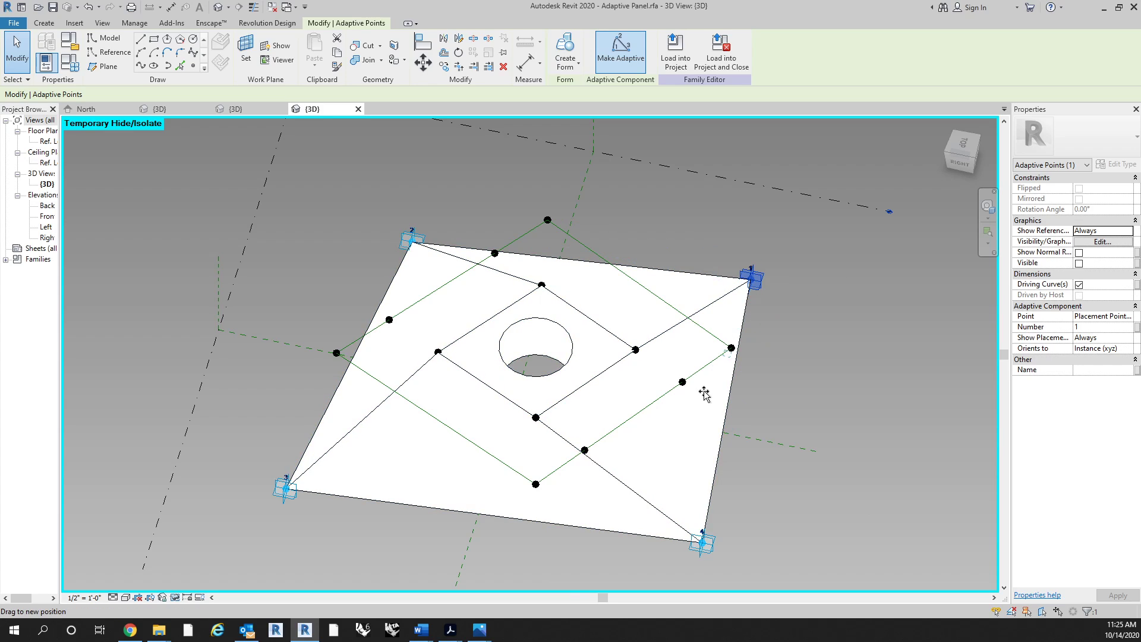
{"action": "left_click_drag", "start_coordinate": [746, 306], "coordinate": [717, 397]}
{"action": "key", "text": "Escape"}
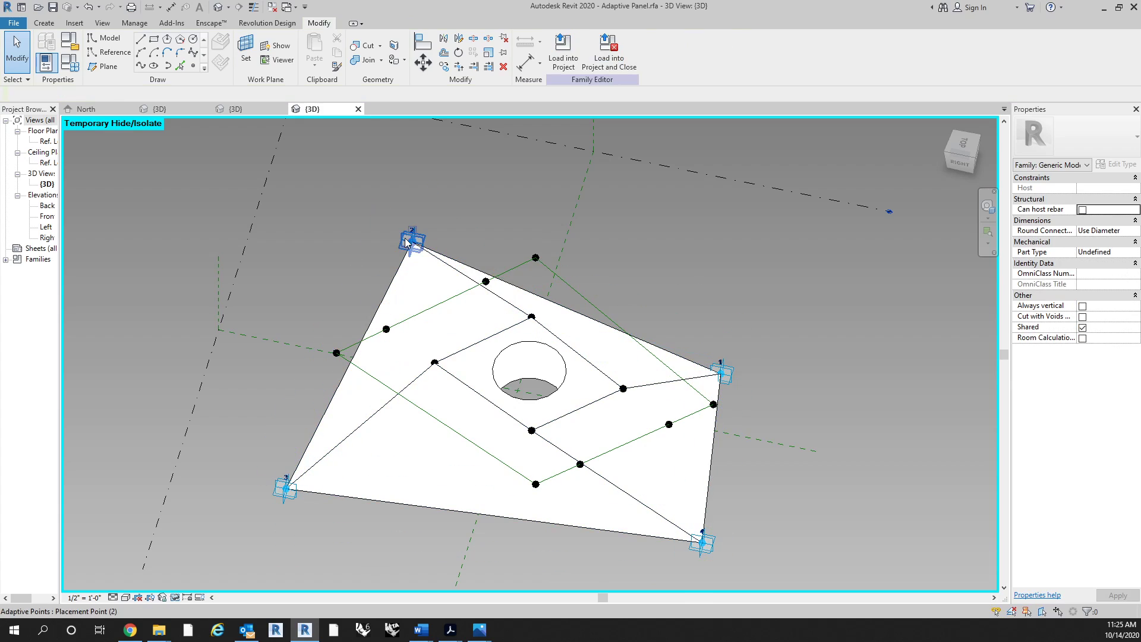
{"action": "left_click", "coordinate": [409, 249]}
{"action": "left_click_drag", "start_coordinate": [409, 249], "coordinate": [382, 337]}
{"action": "middle_click_drag", "start_coordinate": [416, 416], "coordinate": [488, 336]}
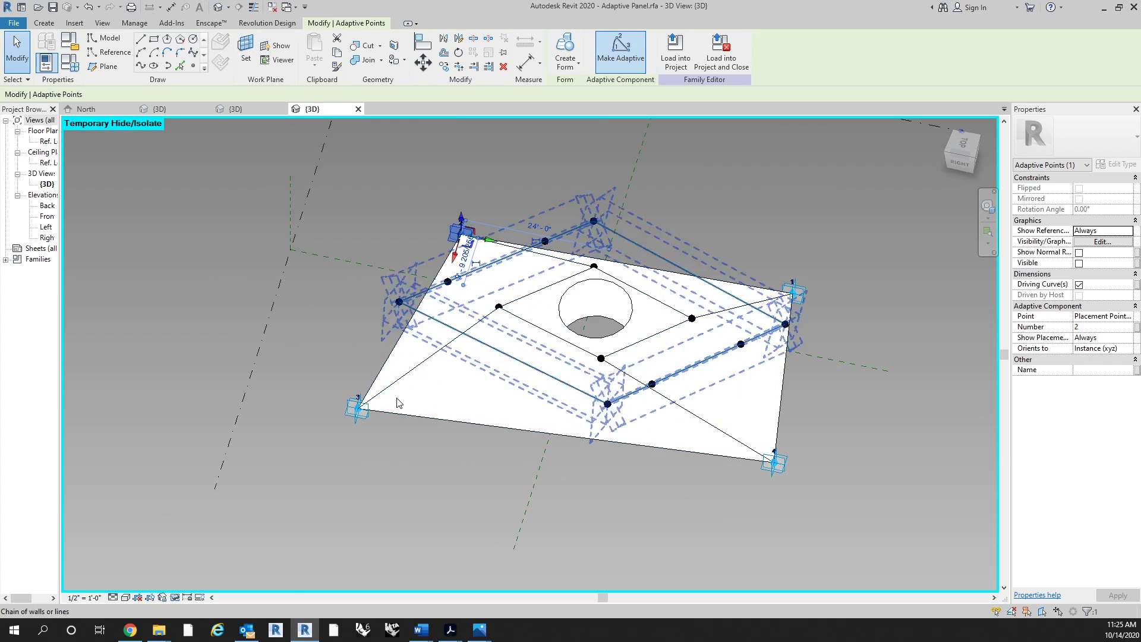
Try to move adaptive point 3 inward toward the middle of the panel and clear the selection.
{"action": "left_click", "coordinate": [359, 410]}
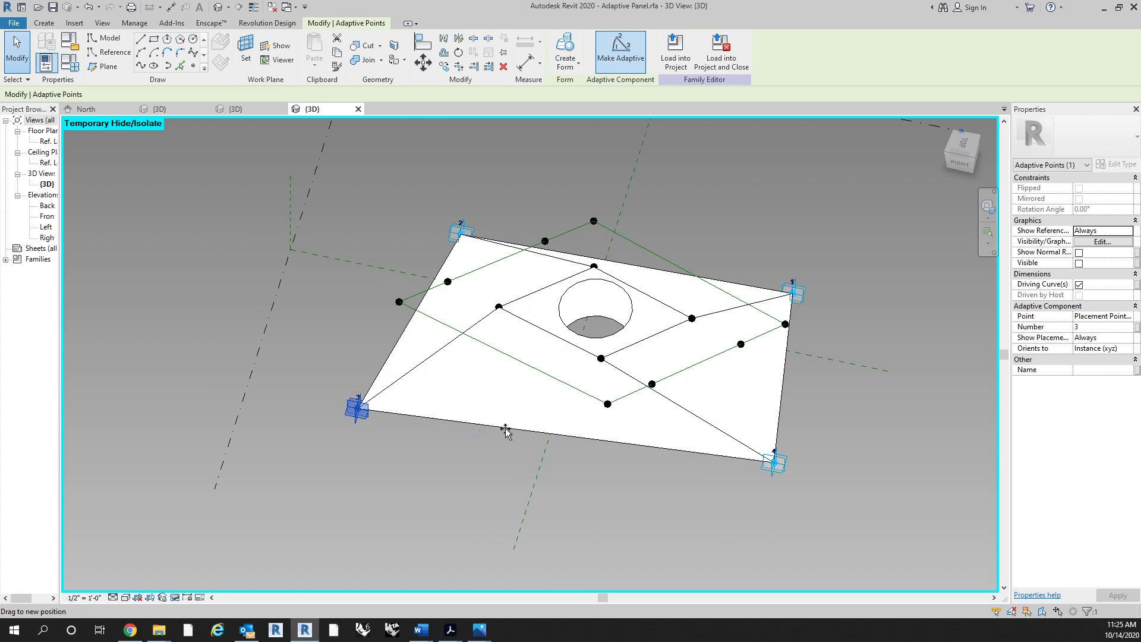
{"action": "left_click_drag", "start_coordinate": [359, 410], "coordinate": [495, 381]}
{"action": "left_click", "coordinate": [665, 494]}
Delete the cylindrical void form from the panel's inner face.
{"action": "middle_click_drag", "start_coordinate": [666, 483], "coordinate": [582, 384], "text": "shift"}
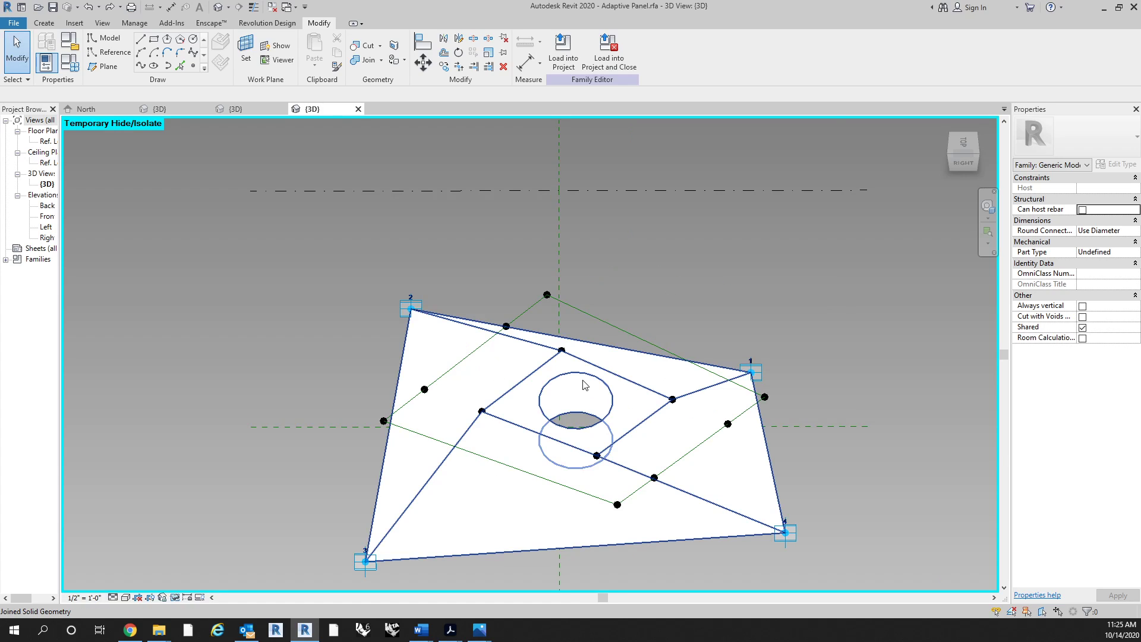
{"action": "left_click", "coordinate": [585, 384]}
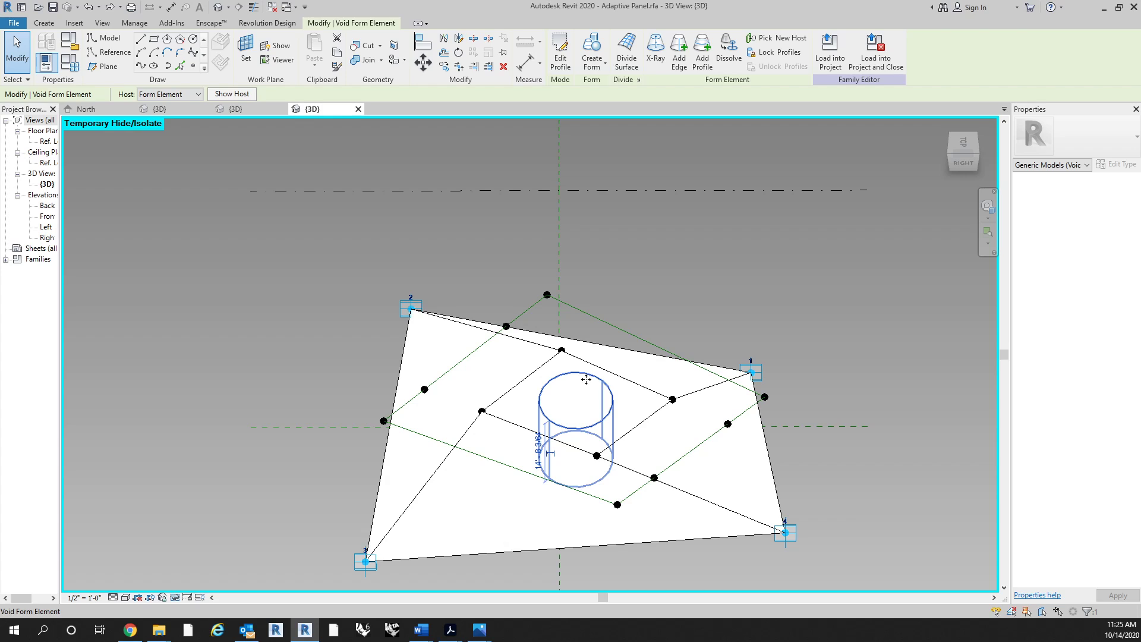
{"action": "key", "text": "Delete"}
Load the adaptive panel family into Project2 and dismiss the save reminder without saving the project.
{"action": "middle_click_drag", "start_coordinate": [699, 291], "coordinate": [726, 429], "text": "shift"}
{"action": "middle_click_drag", "start_coordinate": [694, 385], "coordinate": [665, 334], "text": "shift"}
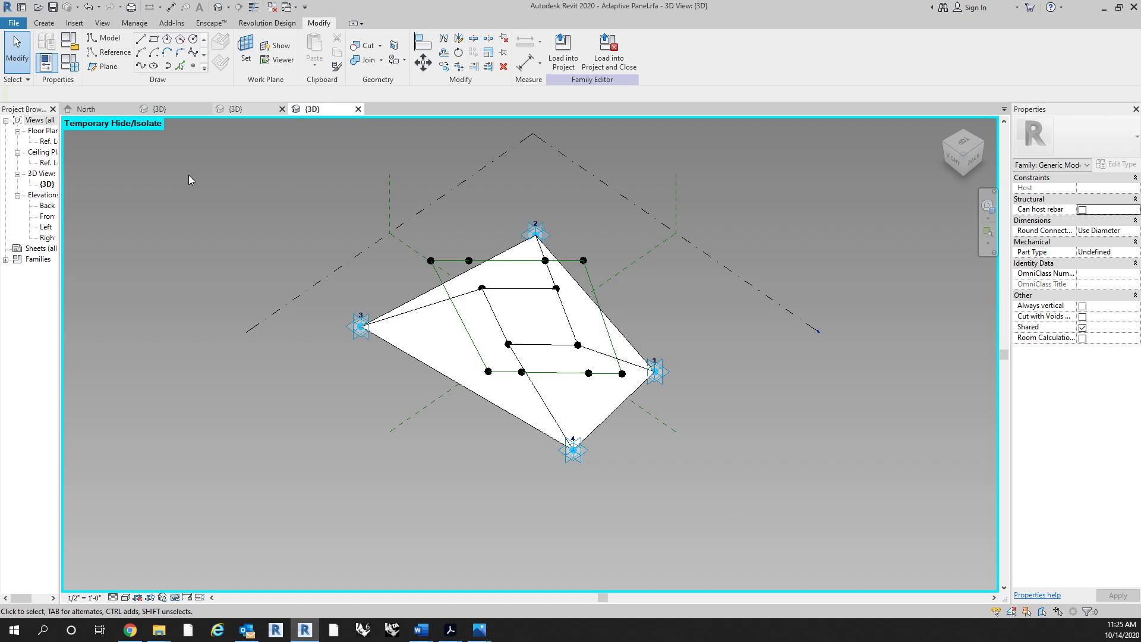
{"action": "left_click", "coordinate": [566, 62]}
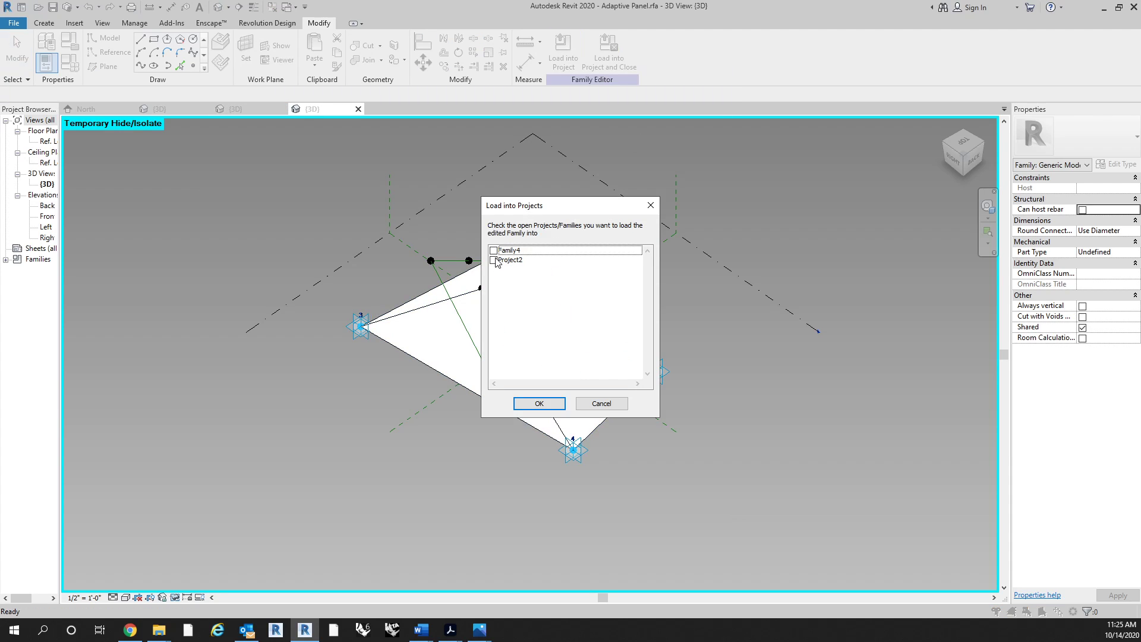
{"action": "left_click", "coordinate": [494, 260]}
{"action": "left_click", "coordinate": [537, 404]}
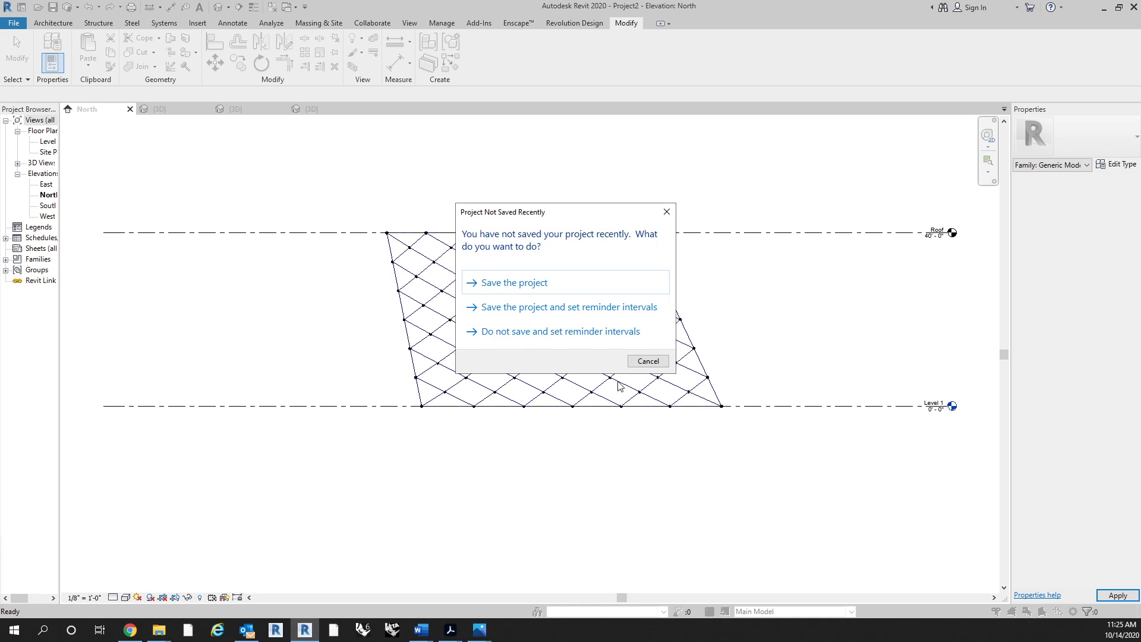
{"action": "left_click", "coordinate": [659, 366]}
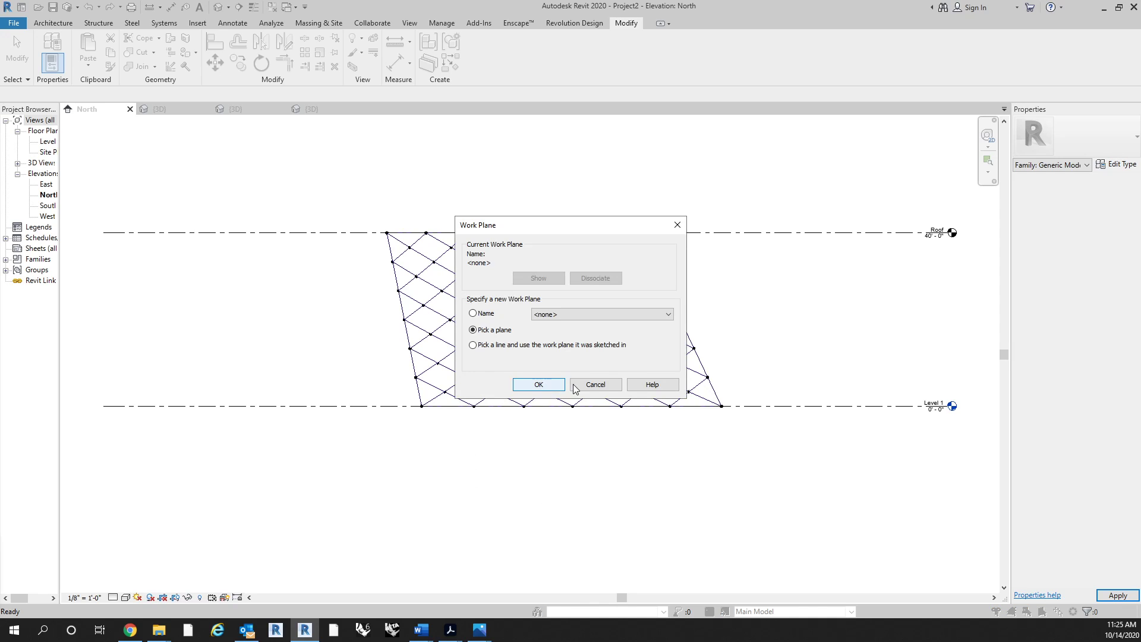
Cancel the work plane prompt and open the curved mass with the rhomboid divided surface for in-place editing in the 3D view.
{"action": "left_click", "coordinate": [579, 385]}
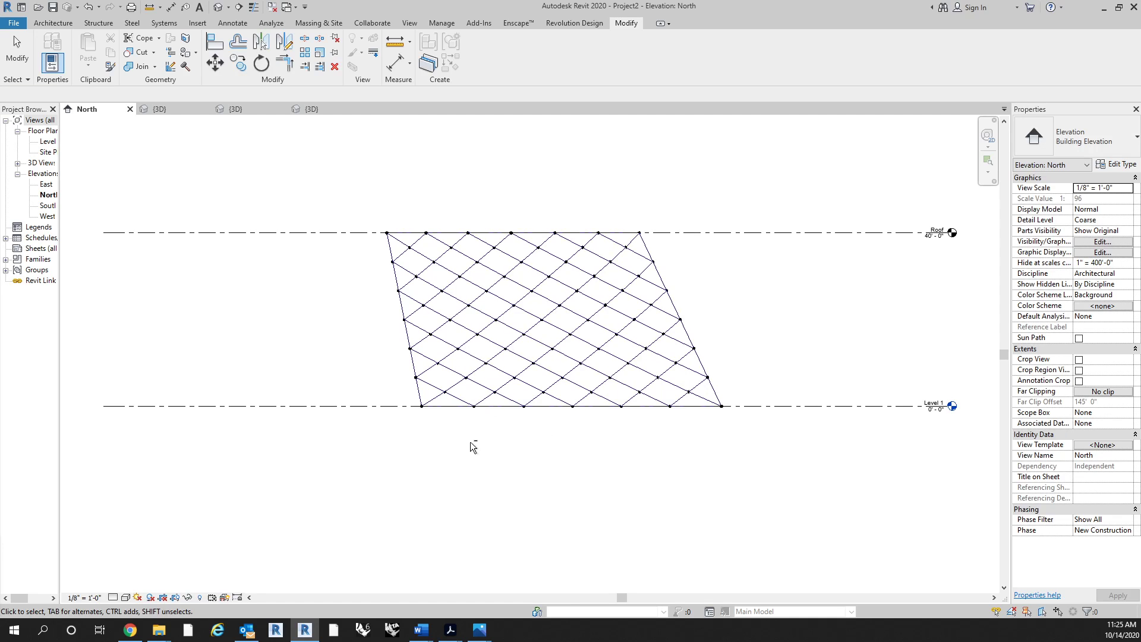
{"action": "middle_click_drag", "start_coordinate": [471, 446], "coordinate": [523, 482]}
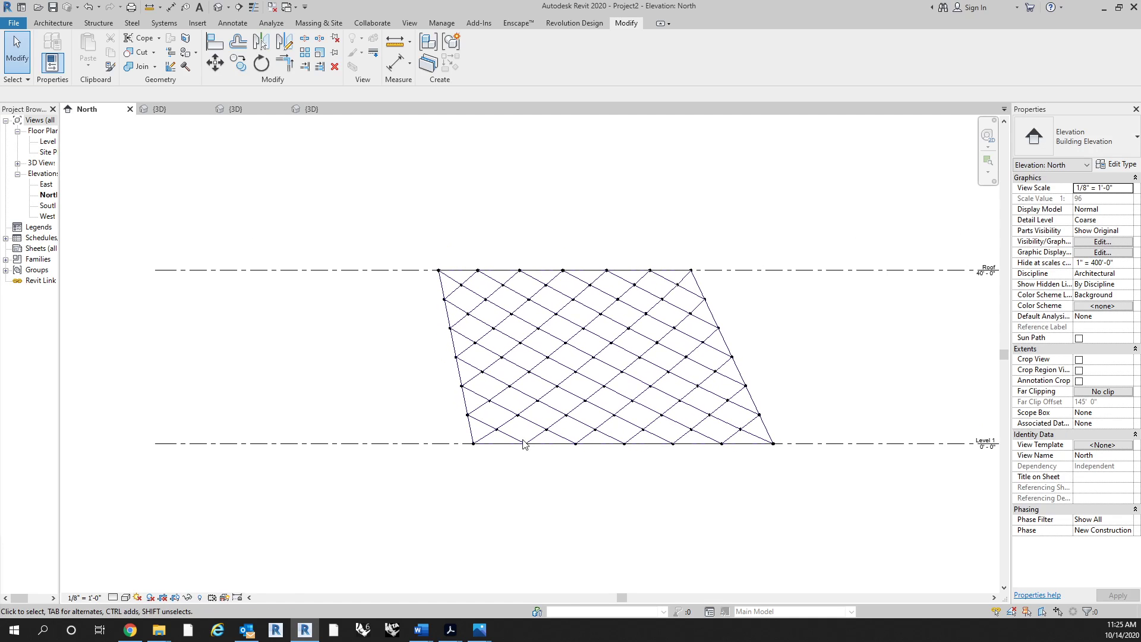
{"action": "left_click", "coordinate": [218, 8]}
{"action": "left_click", "coordinate": [644, 301]}
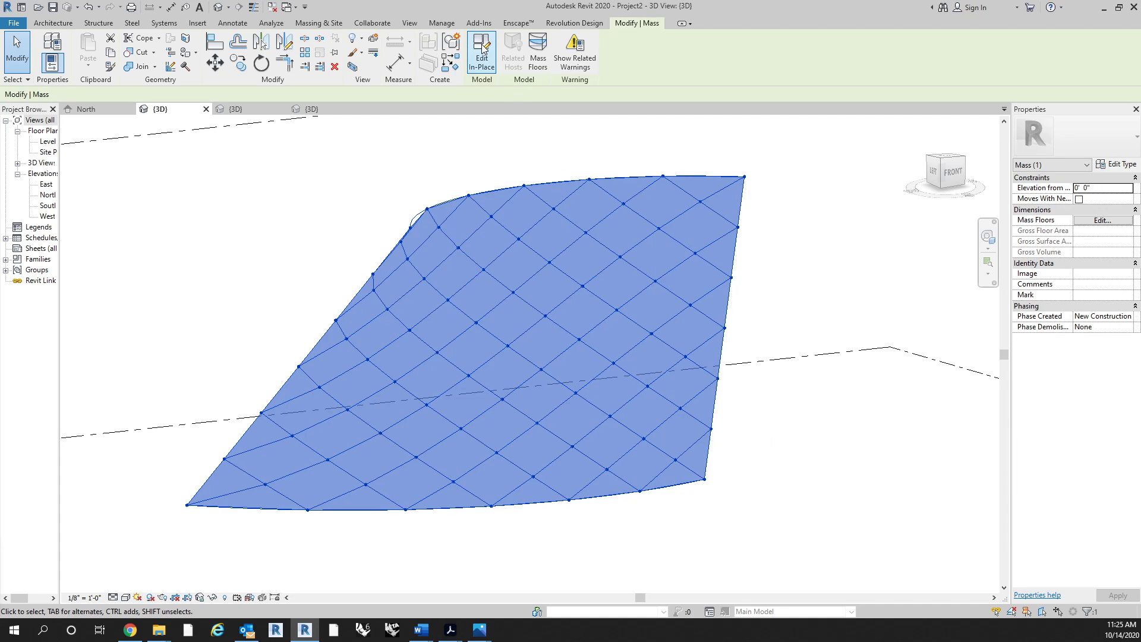
{"action": "double_click", "coordinate": [603, 303]}
{"action": "middle_click_drag", "start_coordinate": [603, 303], "coordinate": [618, 364], "text": "shift"}
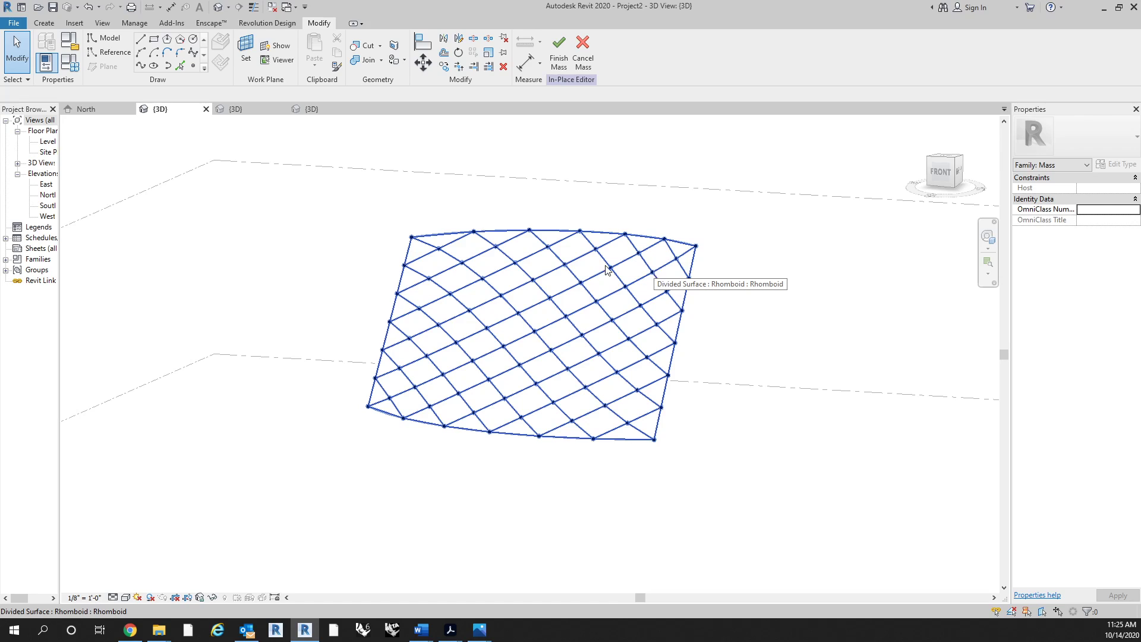
Place an Adaptive Panel component on the four nodes of one rhomboid cell near the divided surface's upper-left corner.
{"action": "left_click", "coordinate": [48, 24]}
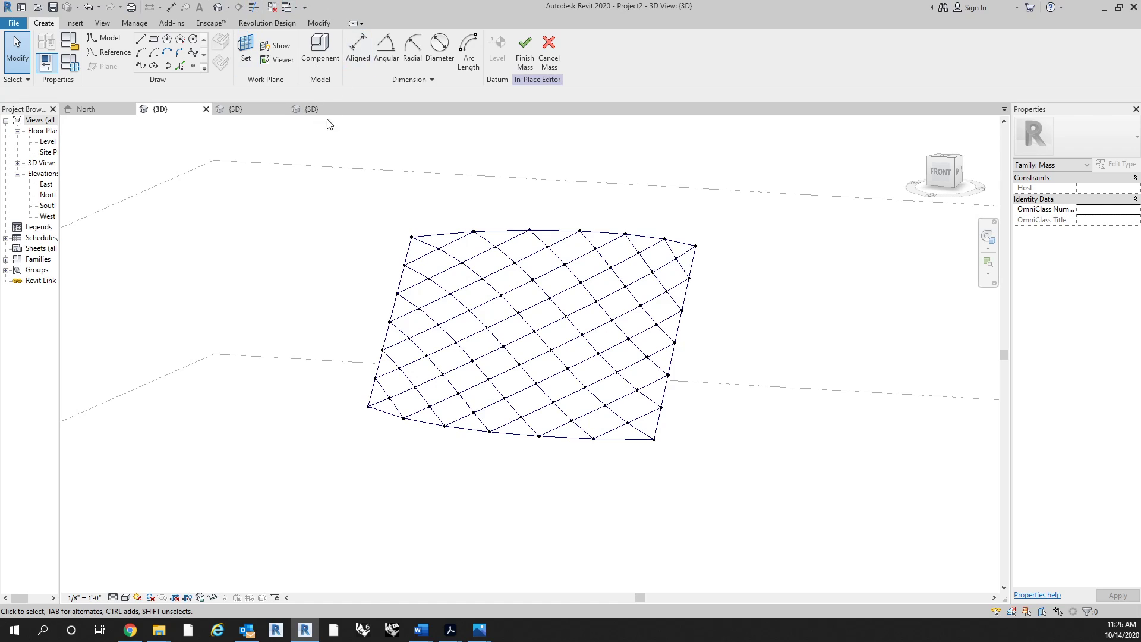
{"action": "left_click", "coordinate": [316, 65]}
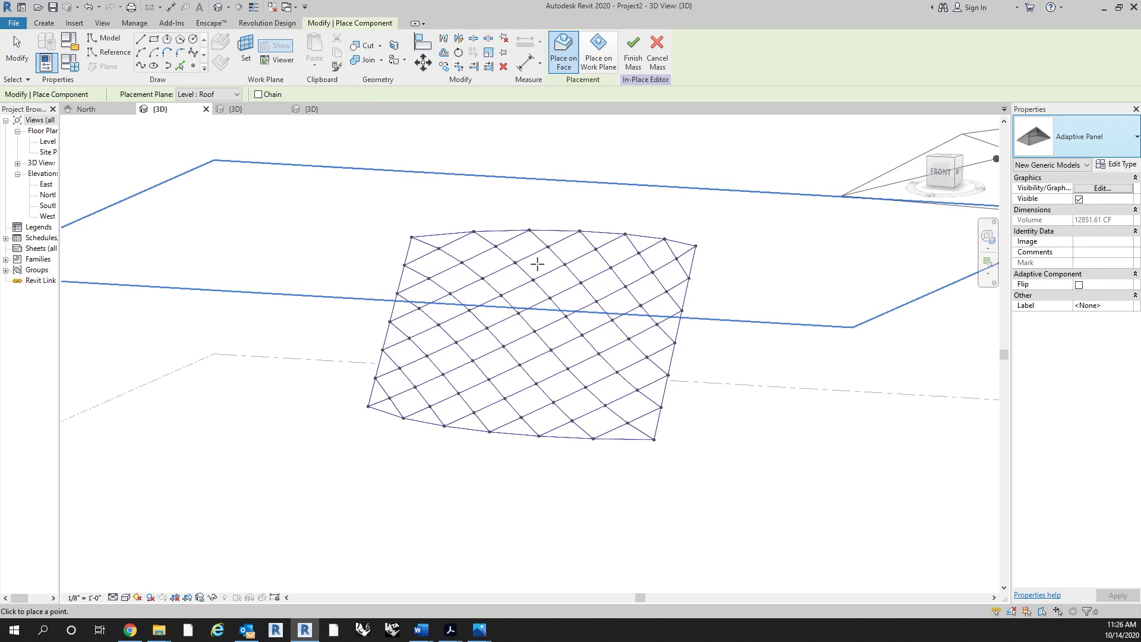
{"action": "scroll", "coordinate": [473, 297], "scroll_direction": "up", "scroll_amount": 4}
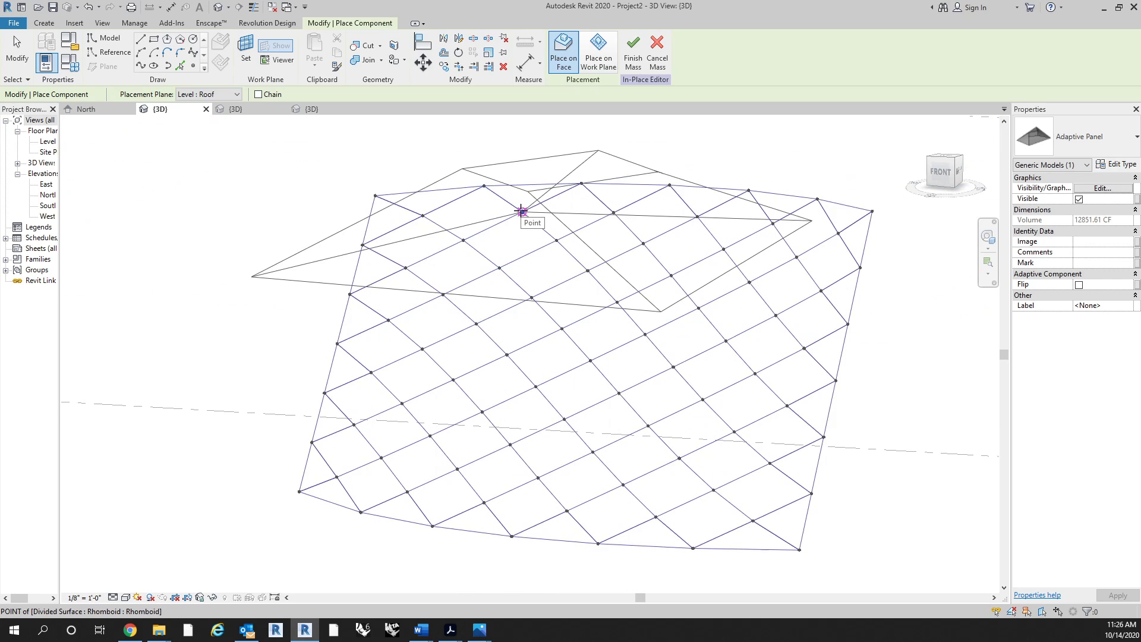
{"action": "left_click", "coordinate": [521, 211]}
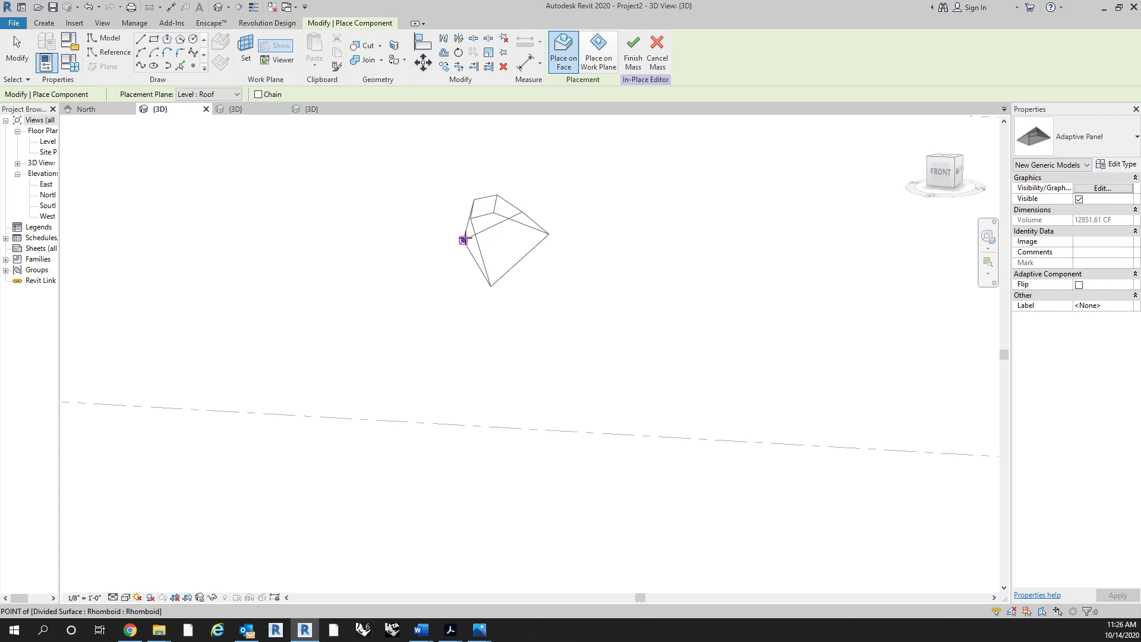
{"action": "middle_click_drag", "start_coordinate": [479, 250], "coordinate": [532, 275], "text": "shift"}
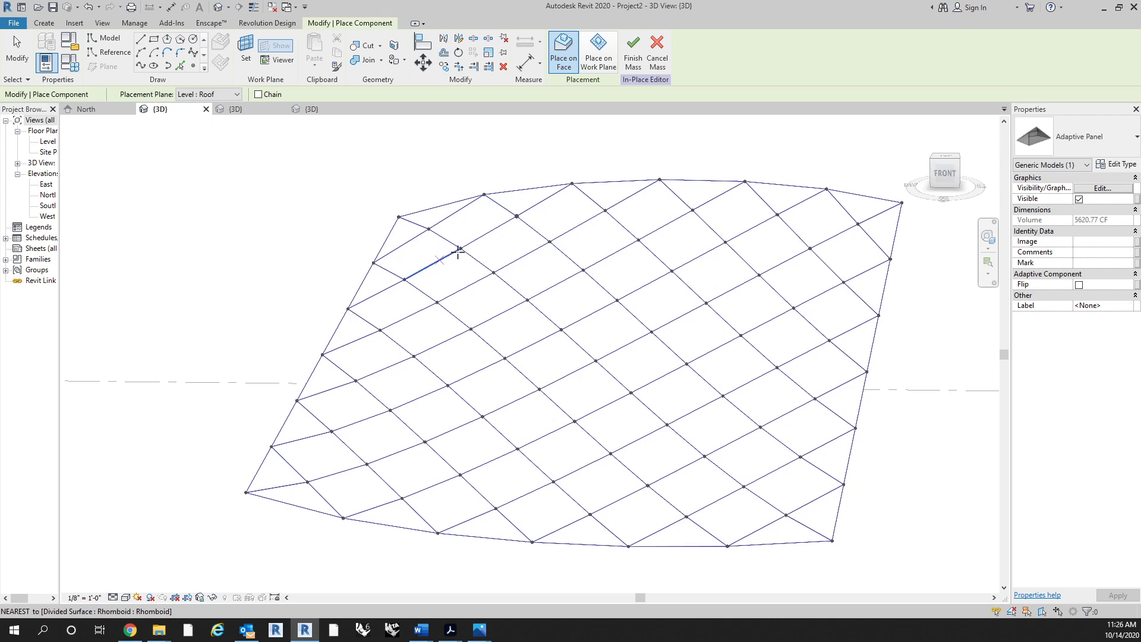
{"action": "left_click", "coordinate": [461, 248]}
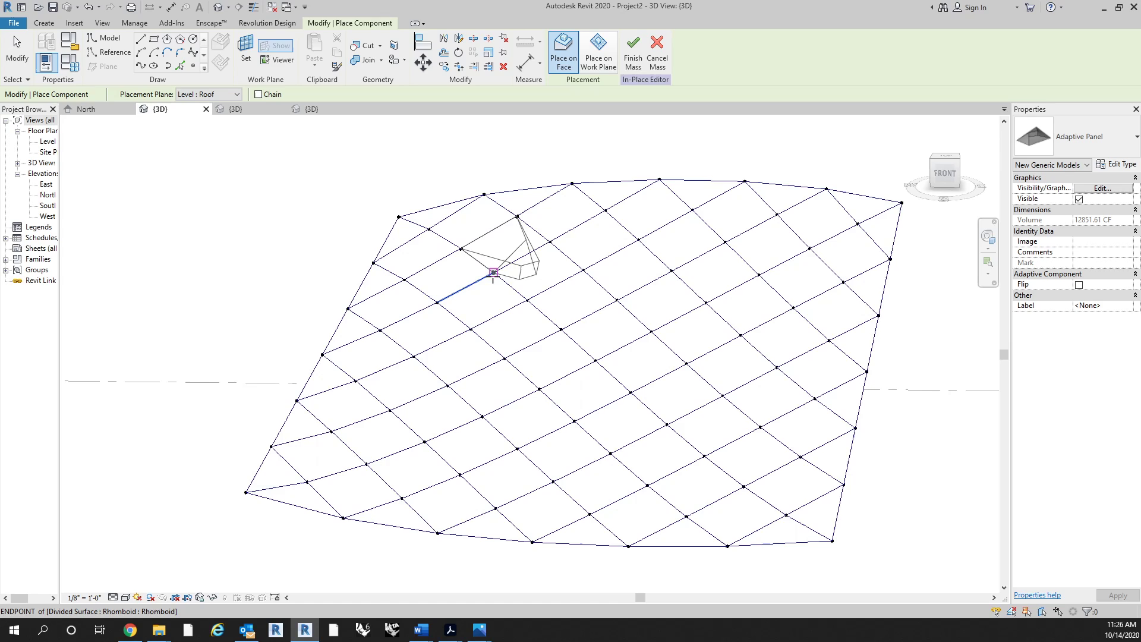
{"action": "left_click", "coordinate": [493, 273]}
{"action": "left_click", "coordinate": [550, 241]}
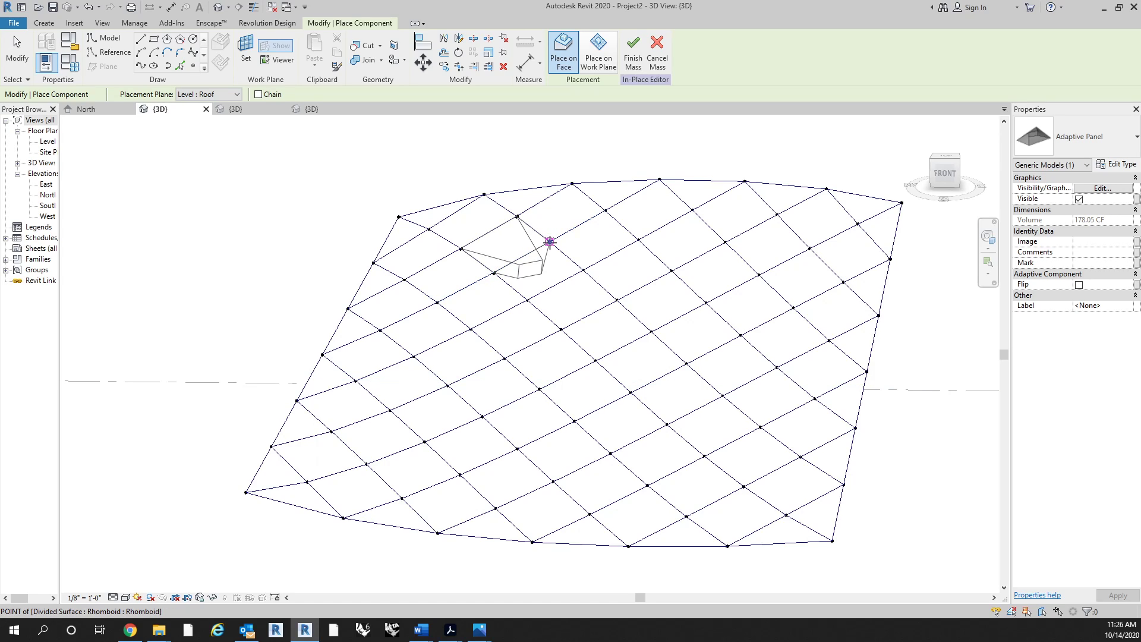
{"action": "middle_click_drag", "start_coordinate": [549, 242], "coordinate": [586, 269], "text": "shift"}
{"action": "key", "text": "Escape"}
{"action": "key", "text": "Escape"}
Set the placed Adaptive Panel's type parameter Offset to 2' 0".
{"action": "left_click", "coordinate": [585, 257]}
{"action": "scroll", "coordinate": [586, 257], "scroll_direction": "up", "scroll_amount": 1}
{"action": "middle_click_drag", "start_coordinate": [723, 244], "coordinate": [515, 160], "text": "shift"}
{"action": "scroll", "coordinate": [475, 250], "scroll_direction": "down", "scroll_amount": 2}
{"action": "middle_click_drag", "start_coordinate": [545, 306], "coordinate": [576, 362], "text": "shift"}
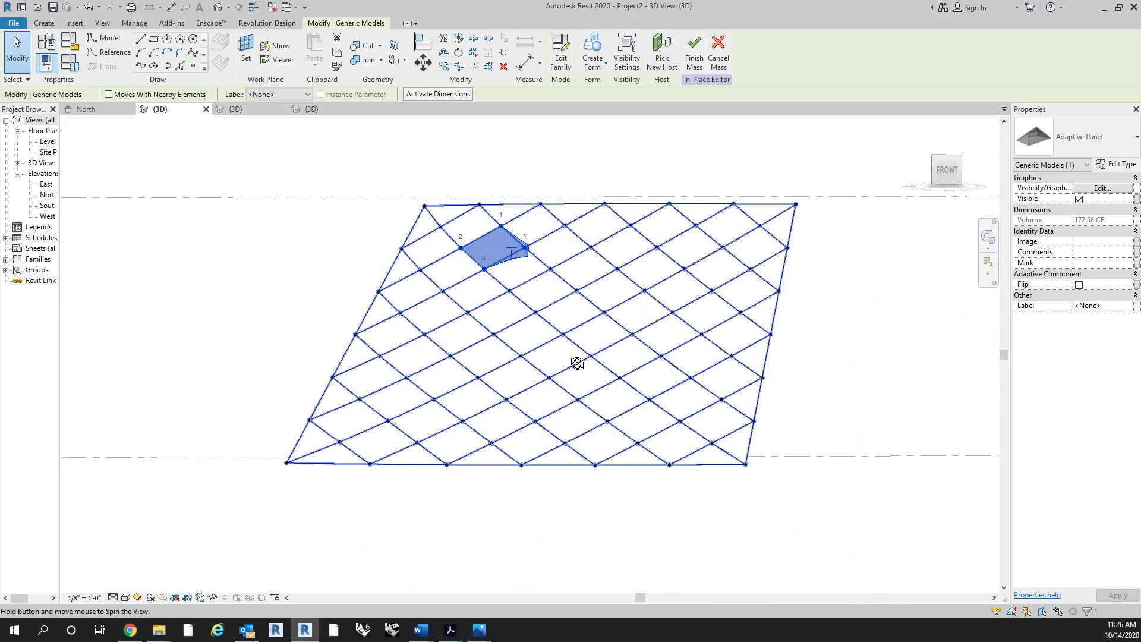
{"action": "left_click", "coordinate": [1103, 166]}
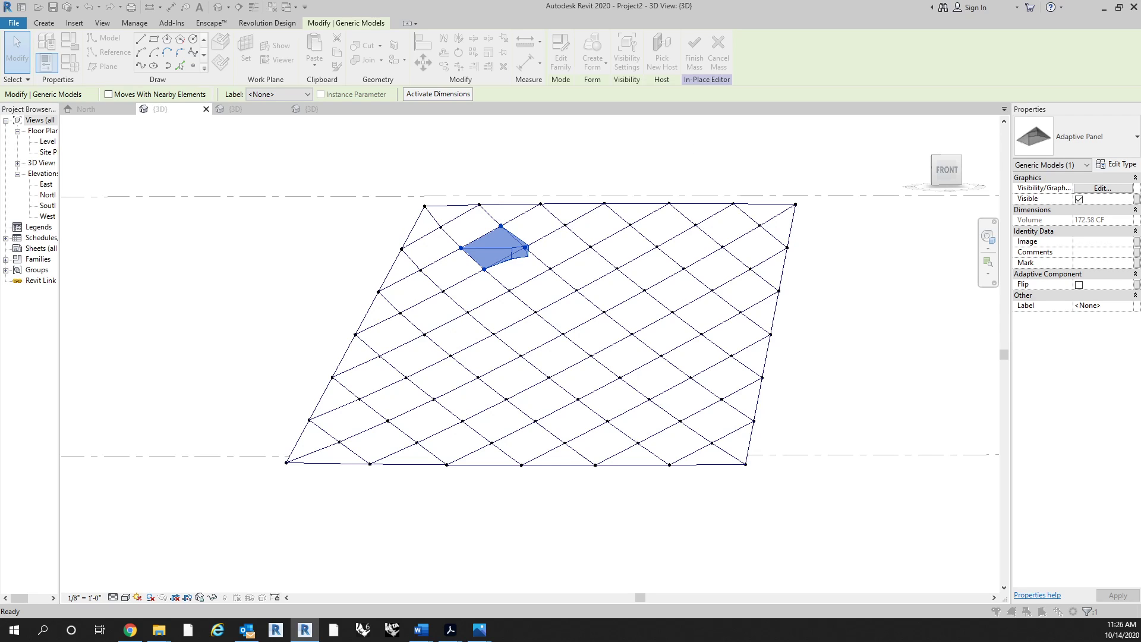
{"action": "left_click_drag", "start_coordinate": [1140, 151], "coordinate": [600, 125]}
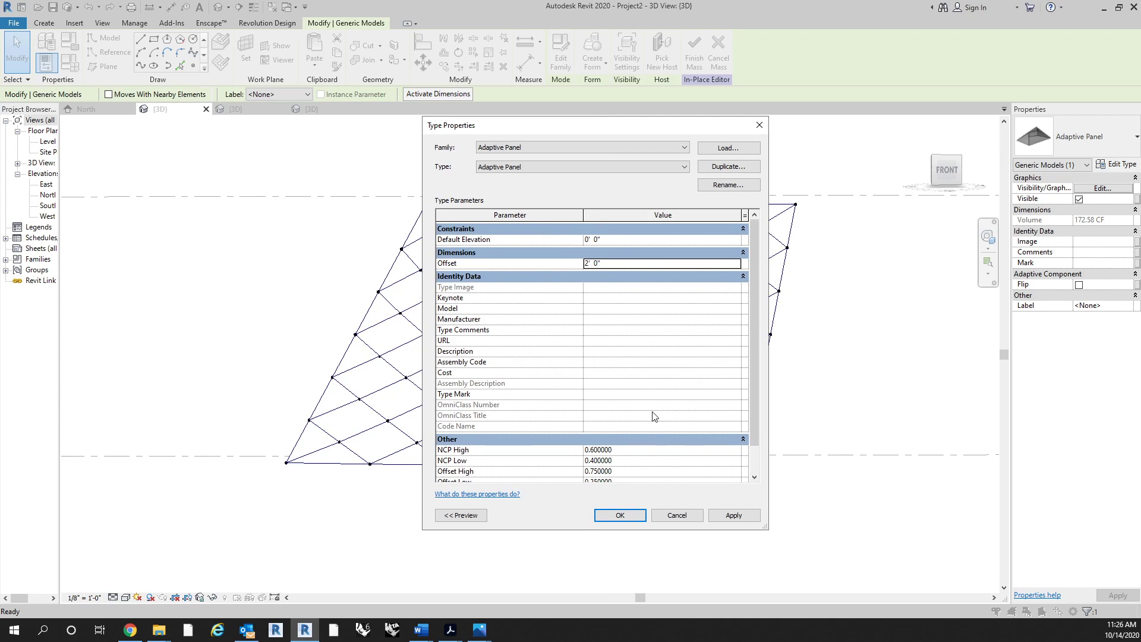
{"action": "left_click", "coordinate": [619, 515]}
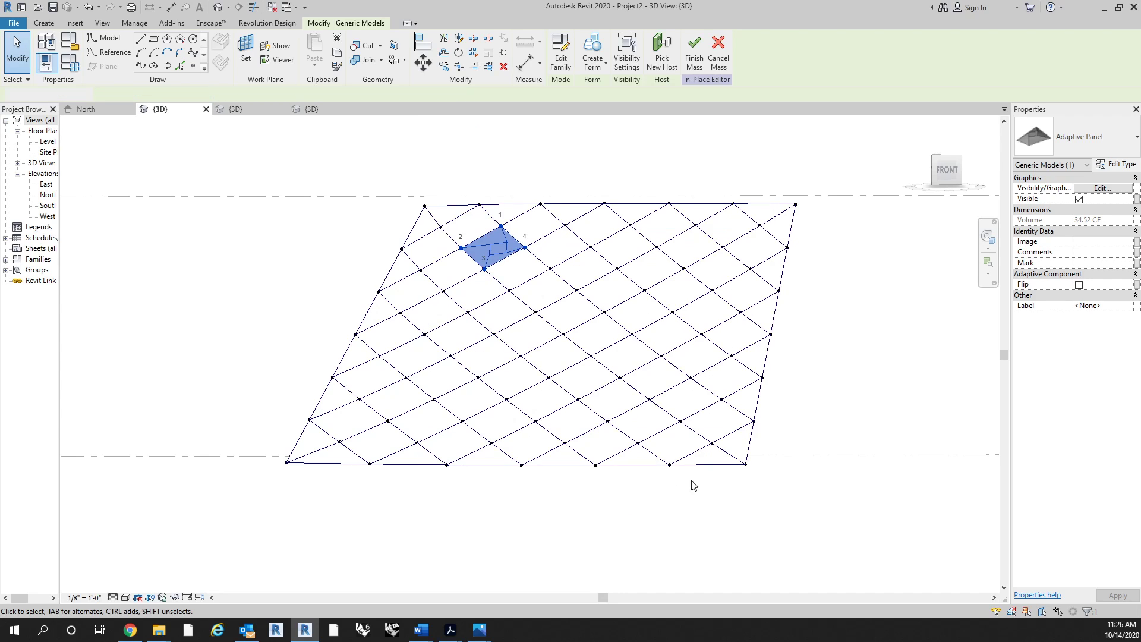
{"action": "key", "text": "Escape"}
Repeat the placed adaptive panel across the divided surface.
{"action": "middle_click_drag", "start_coordinate": [642, 466], "coordinate": [624, 369], "text": "shift"}
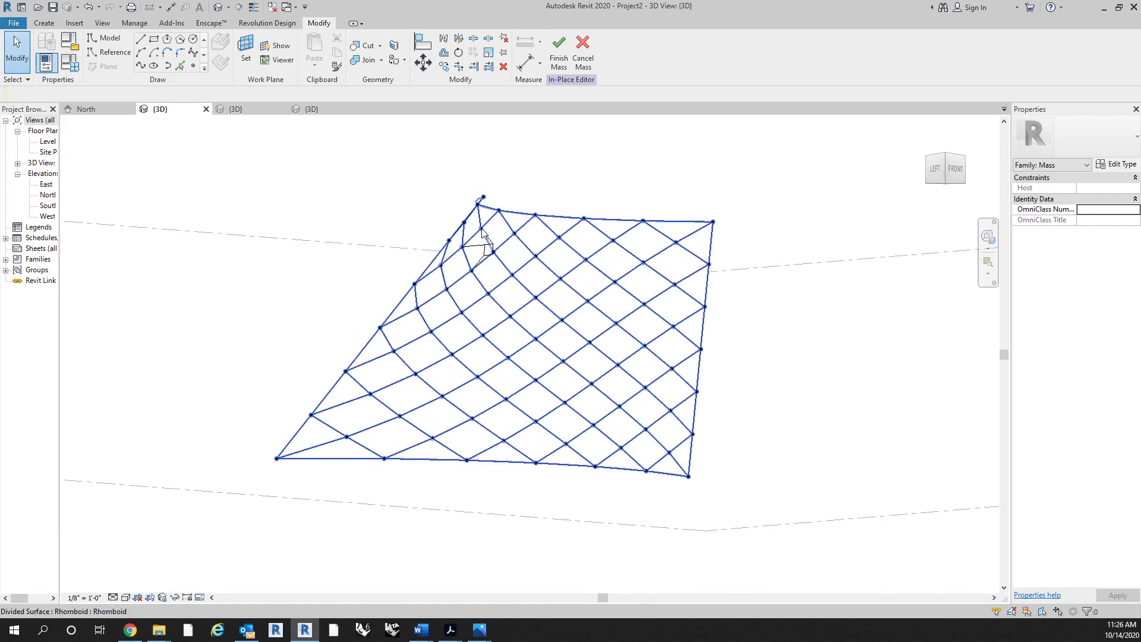
{"action": "scroll", "coordinate": [581, 244], "scroll_direction": "up", "scroll_amount": 5}
{"action": "scroll", "coordinate": [504, 253], "scroll_direction": "down", "scroll_amount": 4}
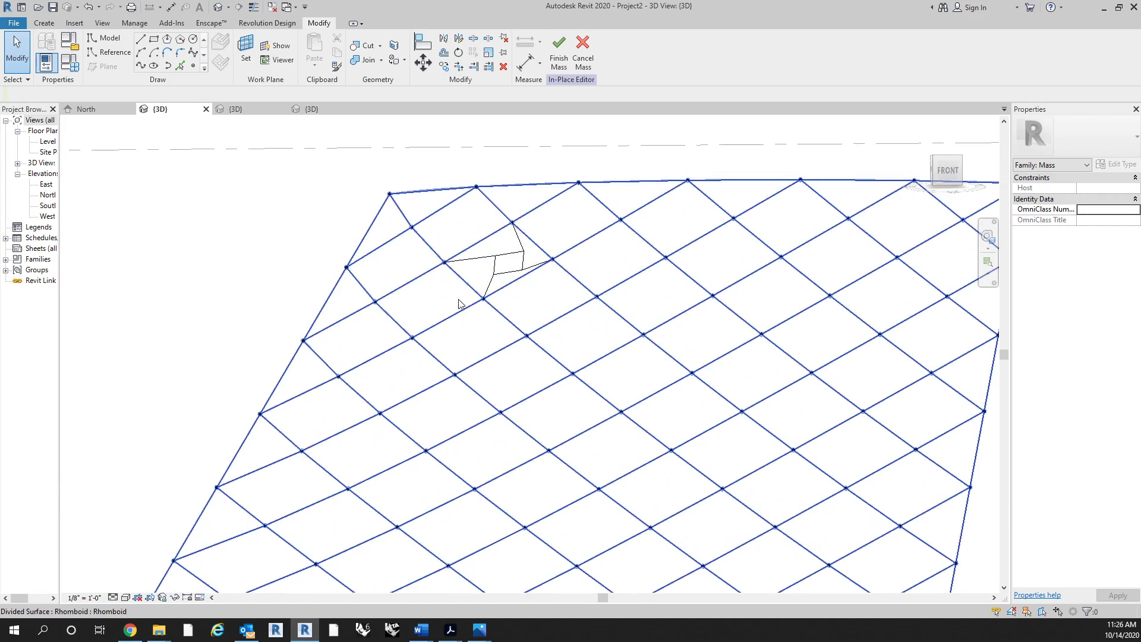
{"action": "left_click", "coordinate": [487, 262]}
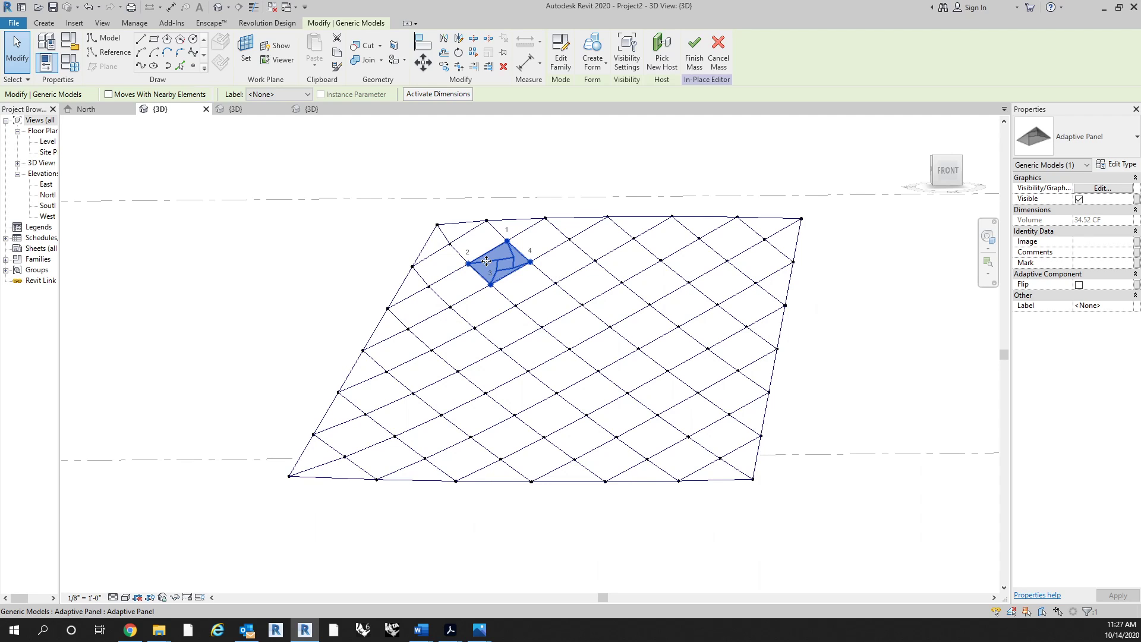
{"action": "scroll", "coordinate": [499, 244], "scroll_direction": "up", "scroll_amount": 3}
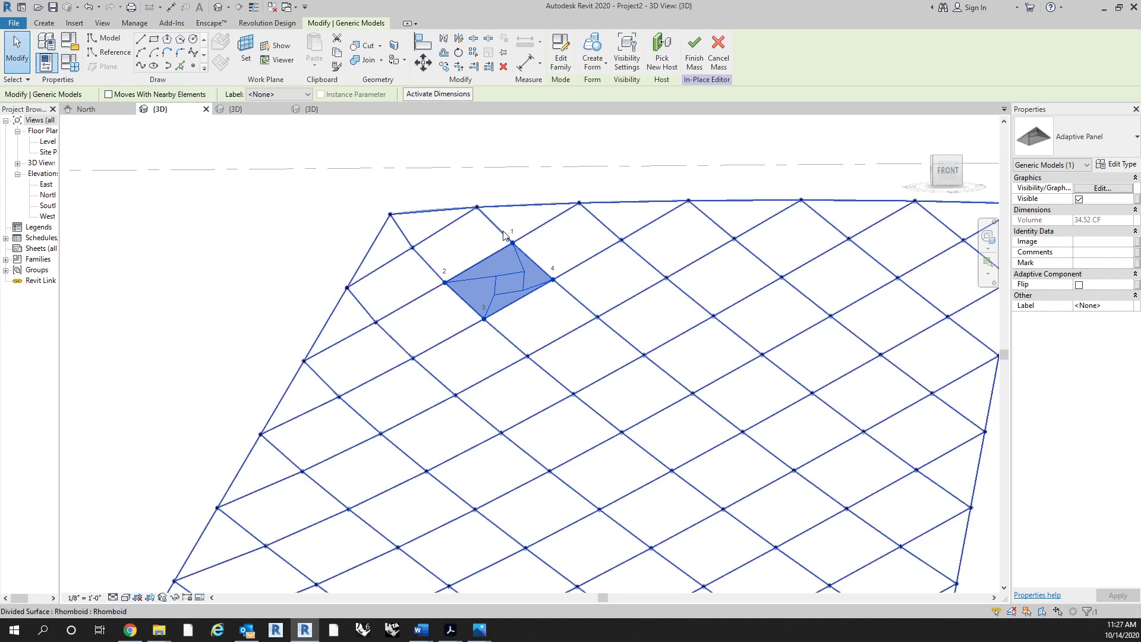
{"action": "scroll", "coordinate": [416, 257], "scroll_direction": "down", "scroll_amount": 3}
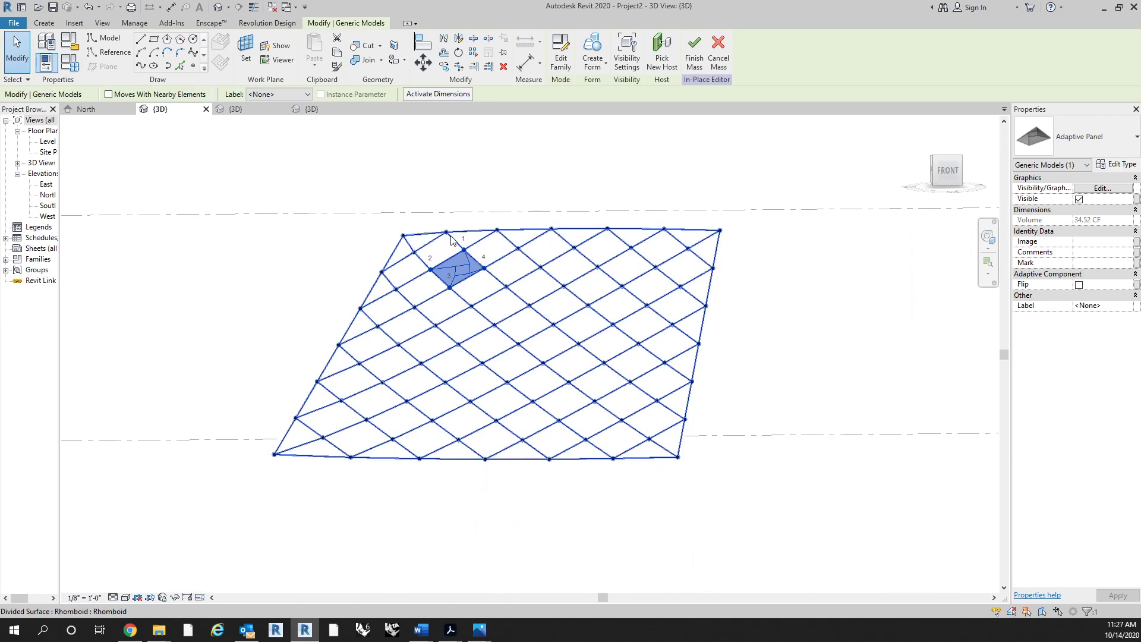
{"action": "left_click", "coordinate": [474, 55]}
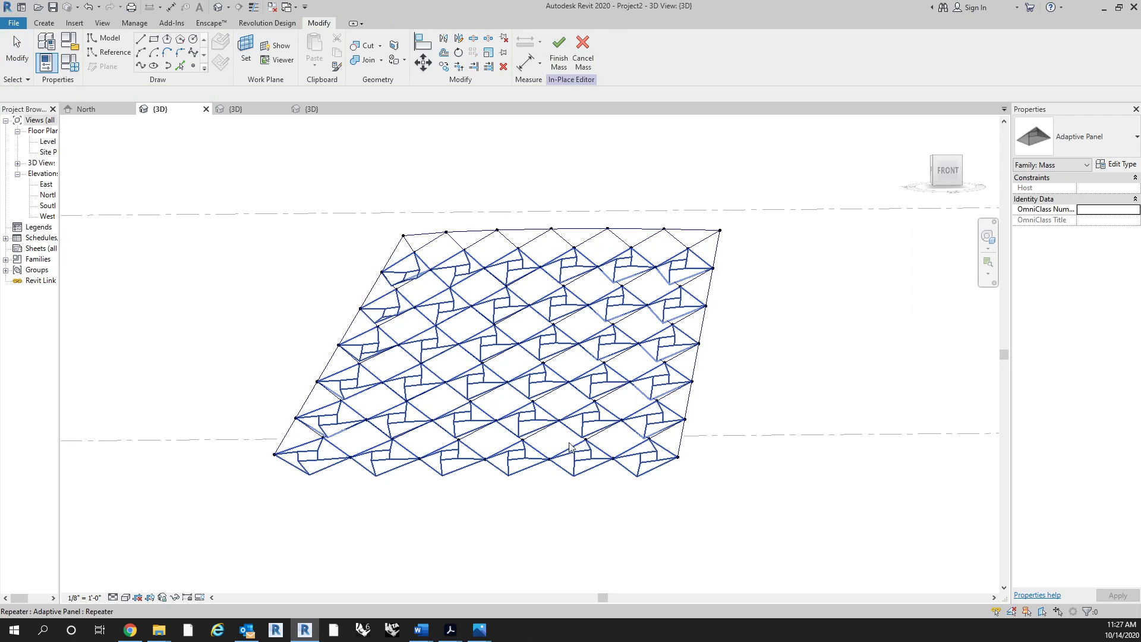
Remove the repeater from the panel array on the divided surface to release the individual panels.
{"action": "mouse_move", "coordinate": [474, 516]}
{"action": "middle_mouse_down", "text": "shift"}
{"action": "mouse_move", "coordinate": [687, 405]}
{"action": "mouse_move", "coordinate": [787, 416]}
{"action": "mouse_move", "coordinate": [776, 445]}
{"action": "mouse_move", "coordinate": [366, 504]}
{"action": "mouse_move", "coordinate": [416, 517]}
{"action": "mouse_move", "coordinate": [433, 492]}
{"action": "mouse_move", "coordinate": [491, 499]}
{"action": "mouse_move", "coordinate": [478, 498]}
{"action": "middle_mouse_up", "text": "shift"}
{"action": "left_click", "coordinate": [470, 478]}
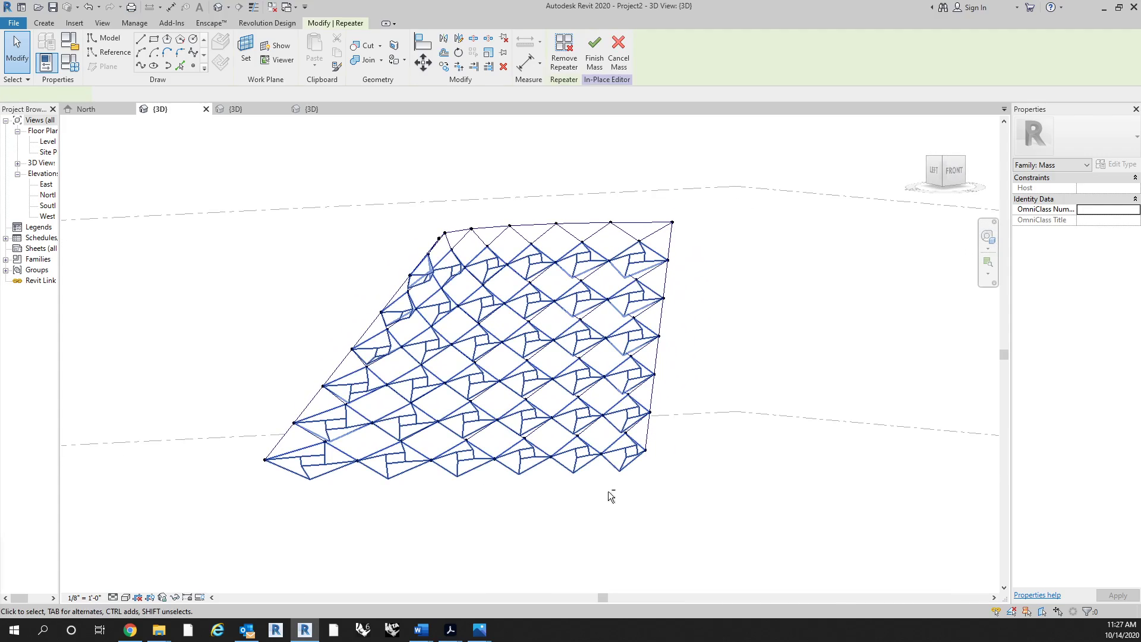
{"action": "mouse_move", "coordinate": [607, 491]}
{"action": "middle_mouse_down", "text": "shift"}
{"action": "mouse_move", "coordinate": [534, 528]}
{"action": "mouse_move", "coordinate": [525, 520]}
{"action": "middle_mouse_up", "text": "shift"}
{"action": "middle_click_drag", "start_coordinate": [626, 521], "coordinate": [644, 488]}
{"action": "left_click", "coordinate": [691, 498]}
{"action": "middle_click_drag", "start_coordinate": [653, 538], "coordinate": [573, 552], "text": "shift"}
{"action": "middle_click_drag", "start_coordinate": [579, 495], "coordinate": [663, 485], "text": "shift"}
{"action": "left_click", "coordinate": [628, 453]}
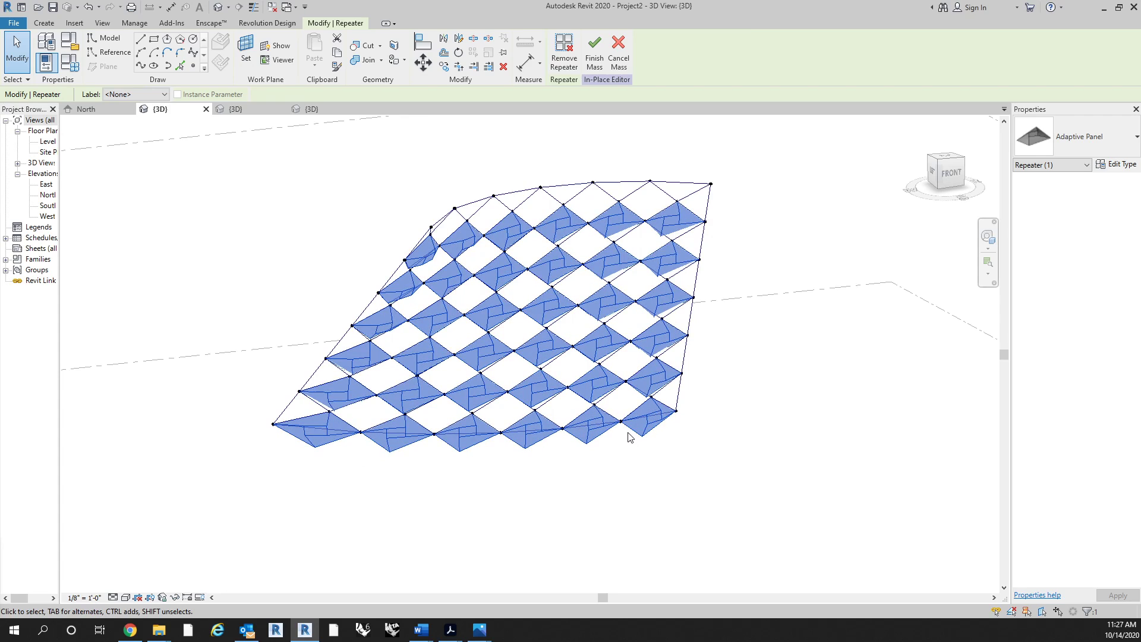
{"action": "left_click", "coordinate": [570, 61]}
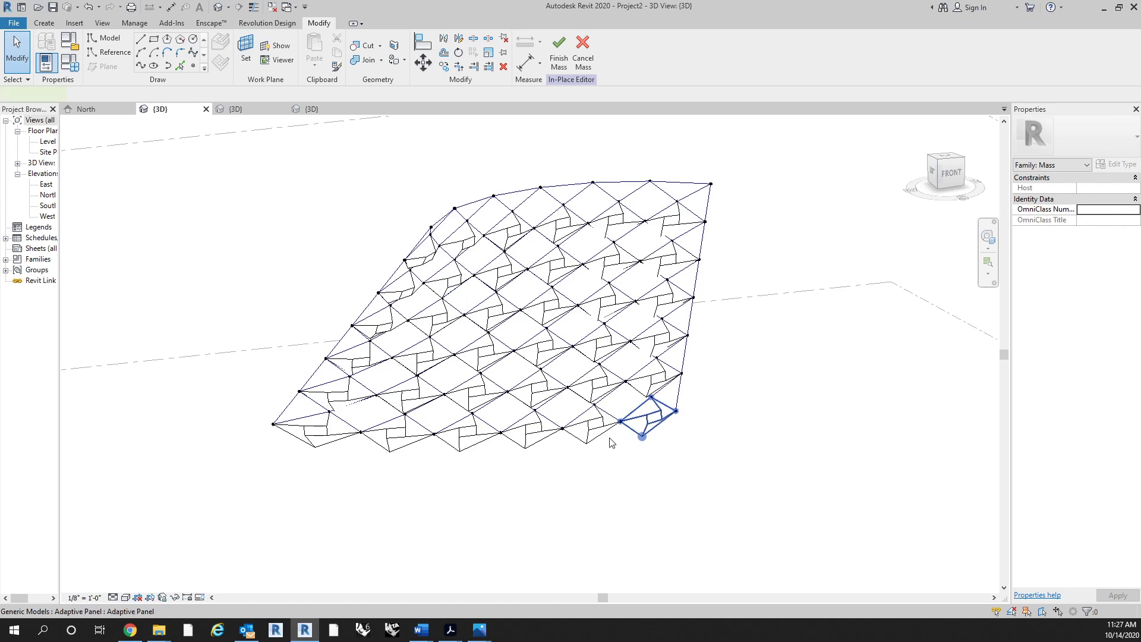
Delete the six adaptive panels in the bottom row that hang past the surface's lower edge.
{"action": "left_click", "coordinate": [611, 443]}
{"action": "left_click", "coordinate": [597, 435], "text": "ctrl"}
{"action": "left_click", "coordinate": [516, 441], "text": "ctrl"}
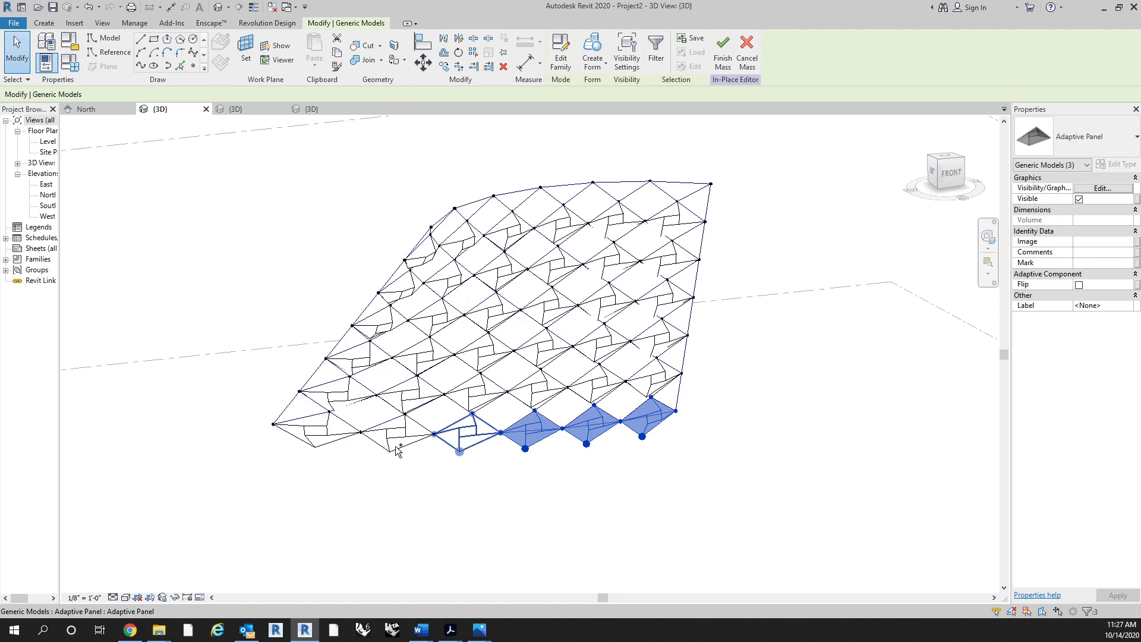
{"action": "left_click", "coordinate": [397, 451], "text": "ctrl"}
{"action": "left_click", "coordinate": [336, 451], "text": "ctrl"}
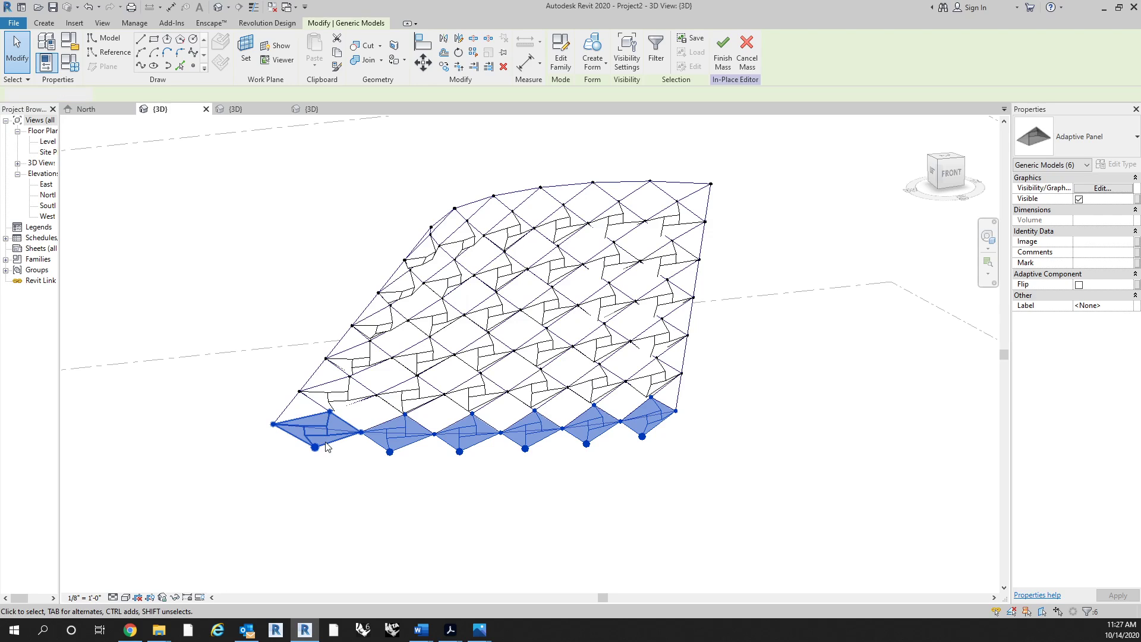
{"action": "left_click", "coordinate": [633, 456]}
{"action": "middle_click_drag", "start_coordinate": [633, 455], "coordinate": [541, 445], "text": "shift"}
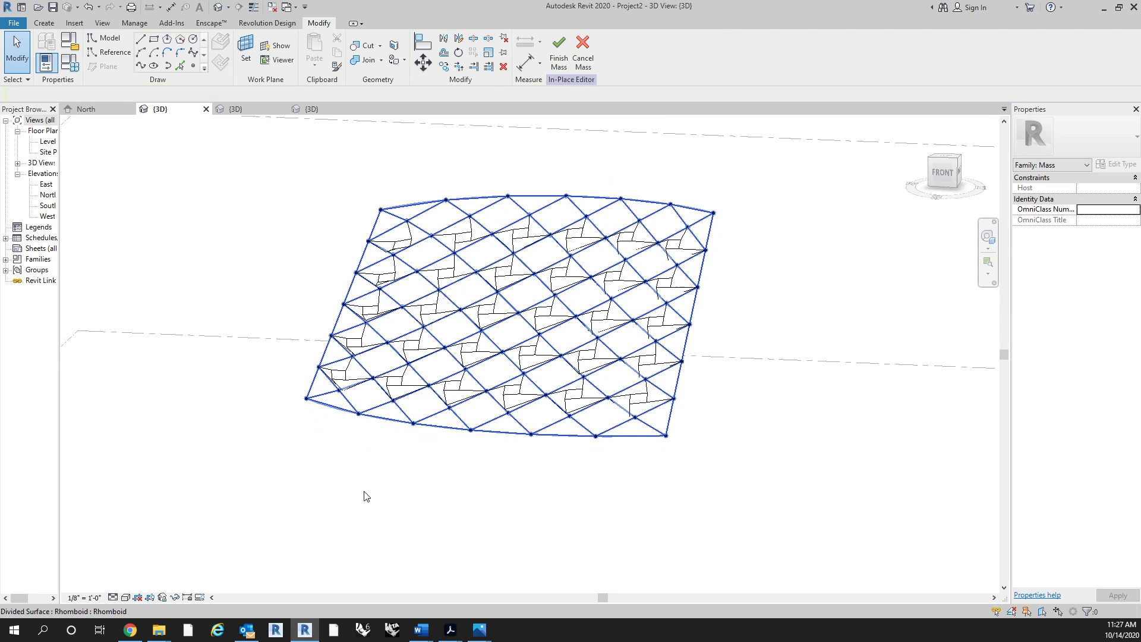
Set the 3D view's visual style to Shaded and hide the divided surface's rhomboid pattern.
{"action": "left_click", "coordinate": [123, 598]}
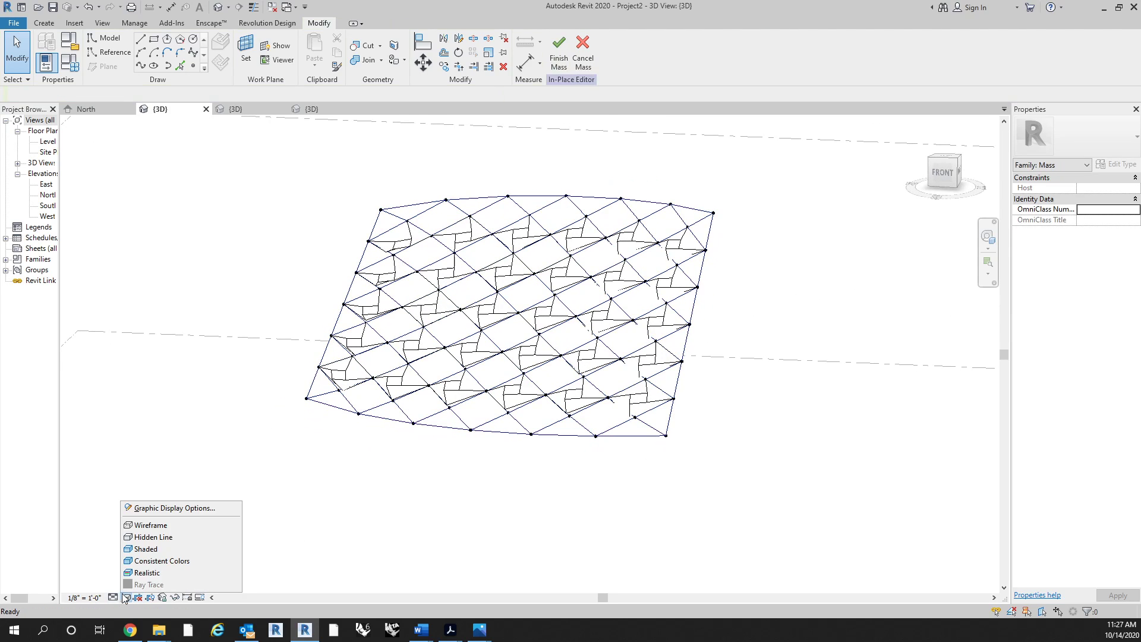
{"action": "left_click", "coordinate": [158, 550]}
{"action": "middle_click_drag", "start_coordinate": [471, 470], "coordinate": [582, 267], "text": "shift"}
{"action": "left_click", "coordinate": [608, 220]}
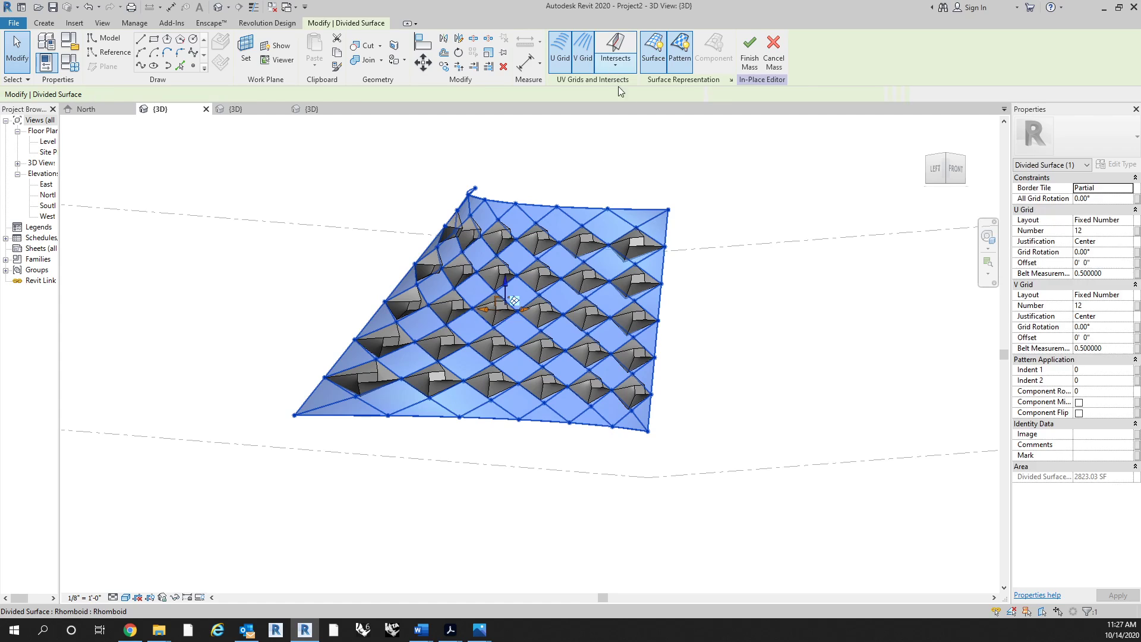
{"action": "left_click", "coordinate": [680, 52]}
{"action": "left_click", "coordinate": [699, 196]}
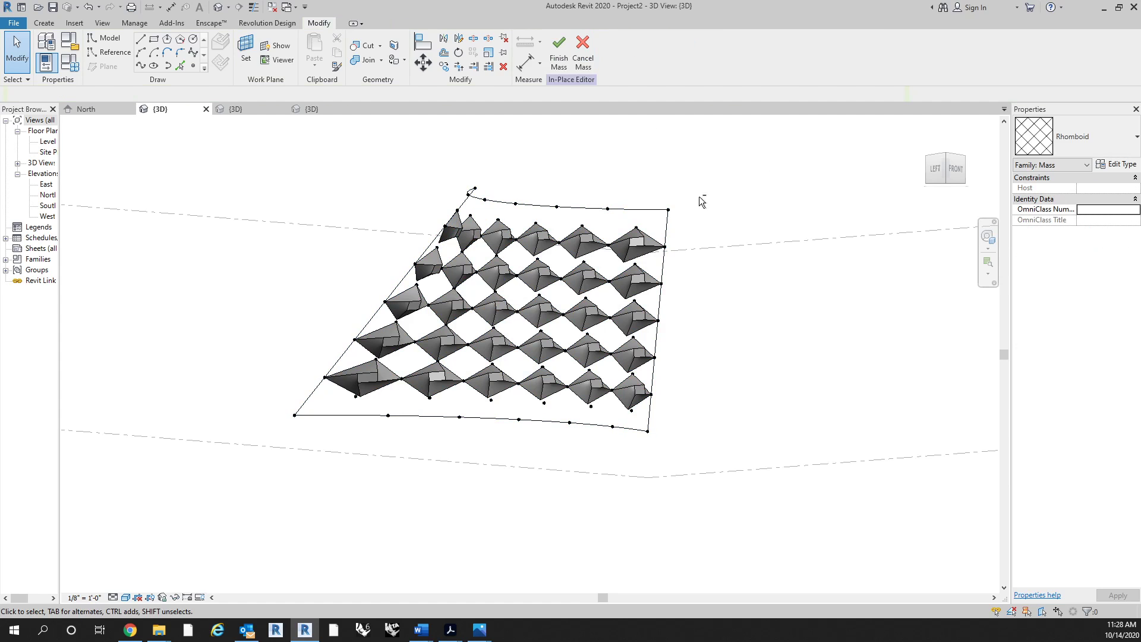
Inspect the panels from several angles and undo the pattern hiding, the shaded display and the bottom-row deletion.
{"action": "middle_click_drag", "start_coordinate": [699, 196], "coordinate": [450, 455], "text": "shift"}
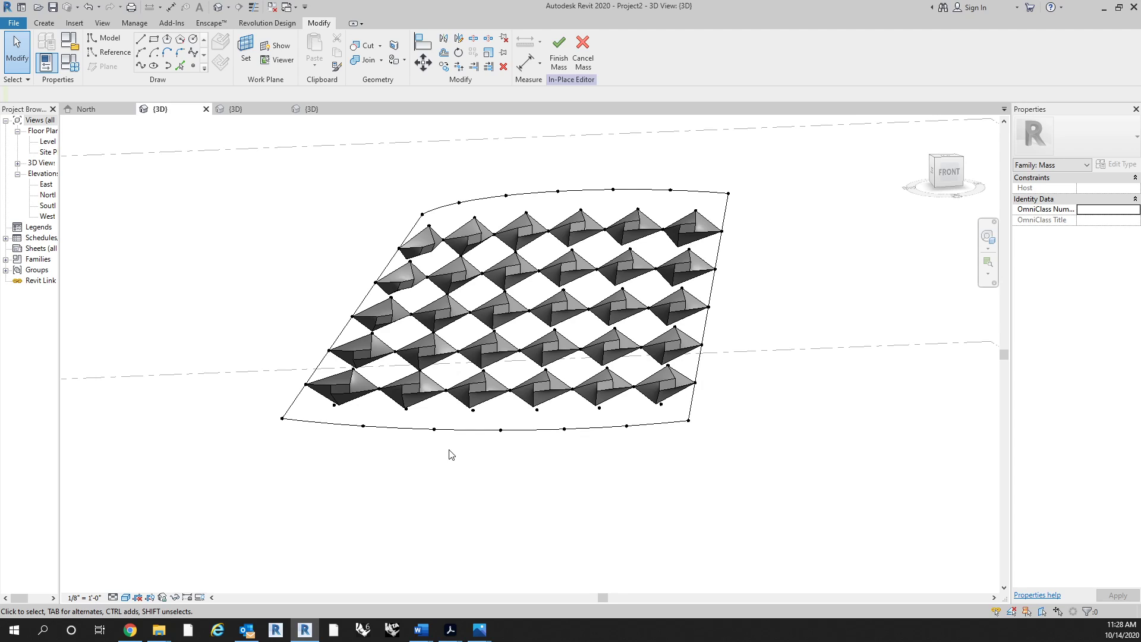
{"action": "middle_click_drag", "start_coordinate": [616, 462], "coordinate": [499, 452], "text": "shift"}
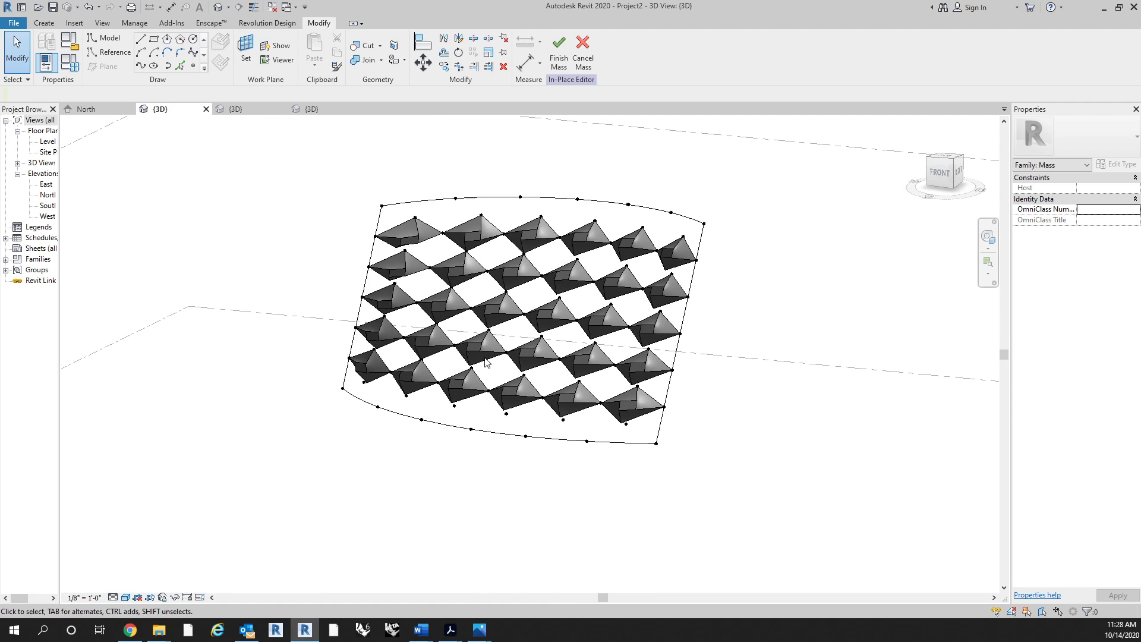
{"action": "scroll", "coordinate": [465, 276], "scroll_direction": "up", "scroll_amount": 2}
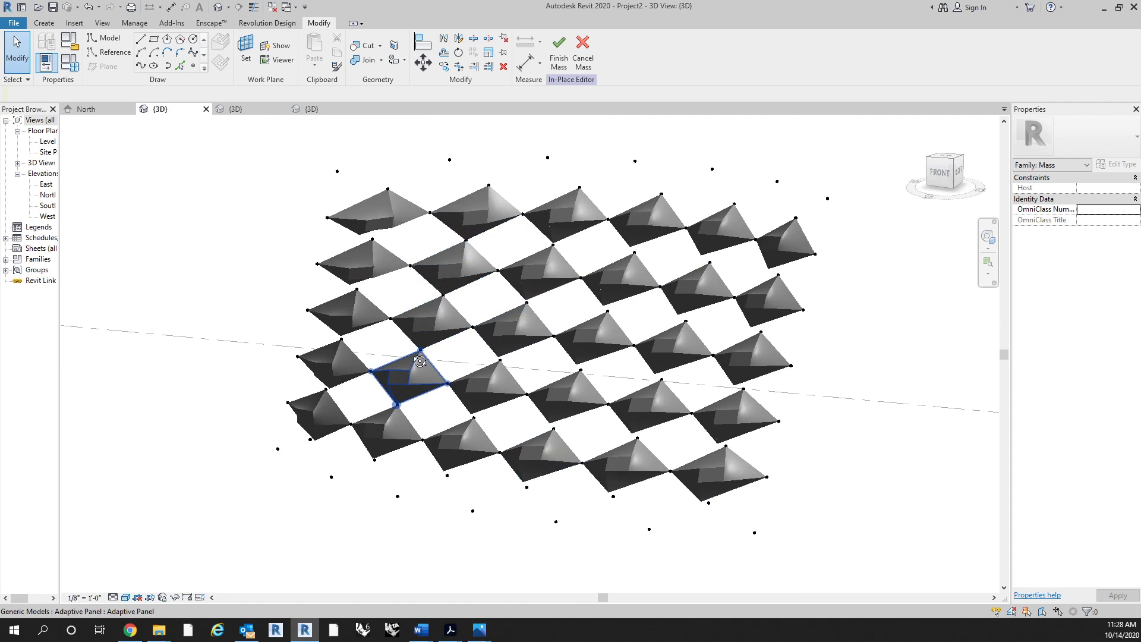
{"action": "middle_click_drag", "start_coordinate": [413, 378], "coordinate": [504, 345], "text": "shift"}
{"action": "scroll", "coordinate": [474, 359], "scroll_direction": "down", "scroll_amount": 3}
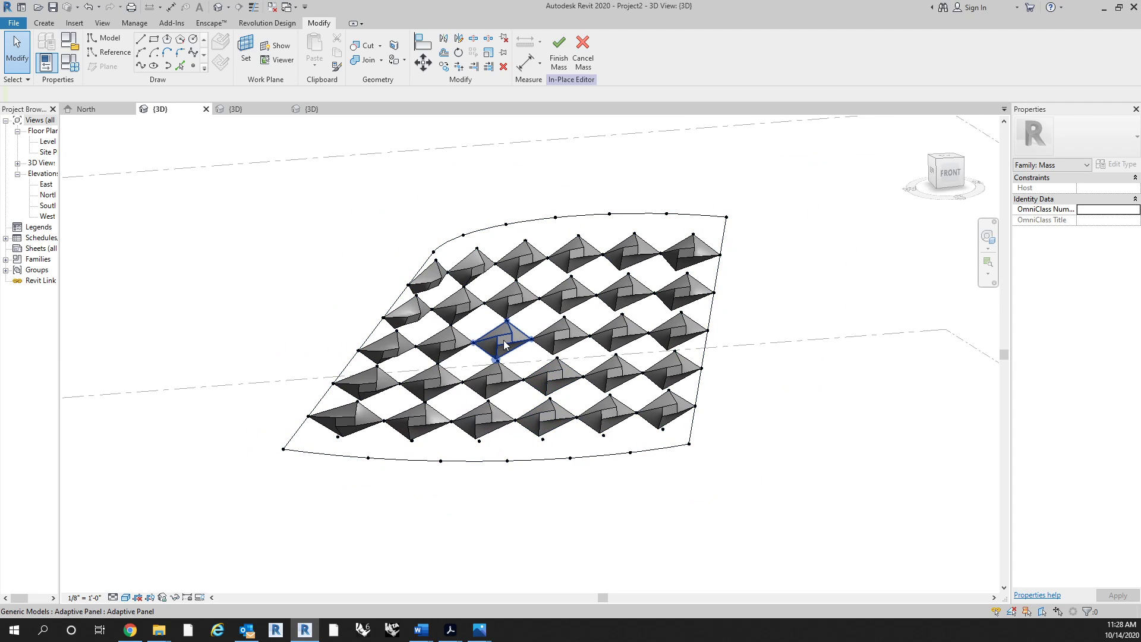
{"action": "key", "text": "ctrl+z"}
{"action": "key", "text": "ctrl+z"}
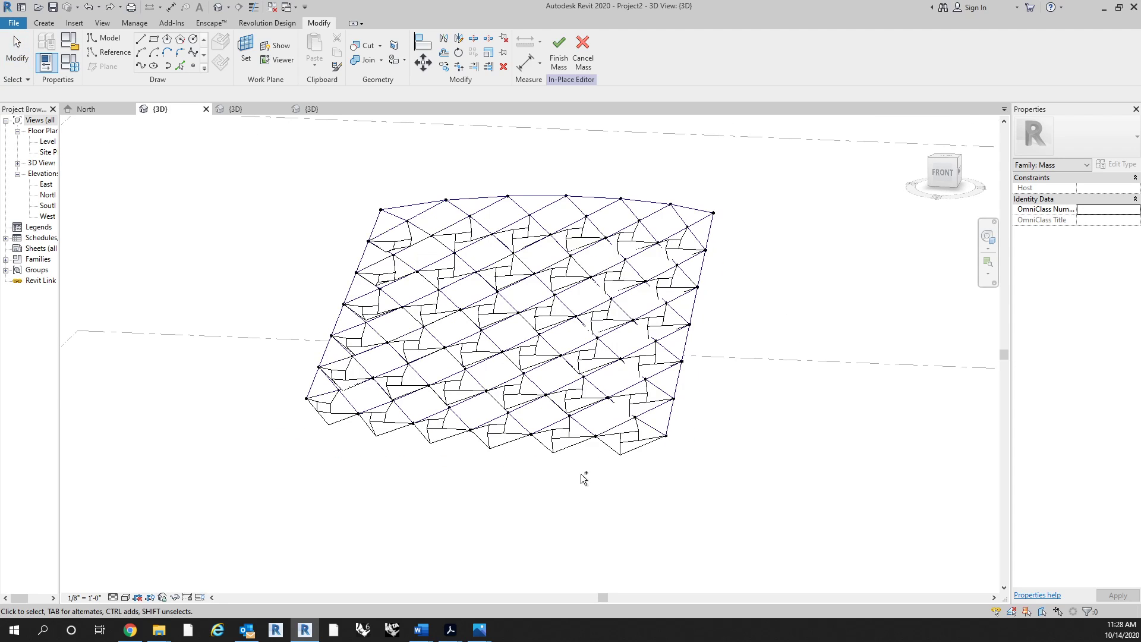
Undo the panel array back to the single adaptive panel and set the 3D view's visual style to Shaded.
{"action": "key", "text": "ctrl+z"}
{"action": "middle_click_drag", "start_coordinate": [592, 515], "coordinate": [542, 526], "text": "shift"}
{"action": "left_click", "coordinate": [126, 597]}
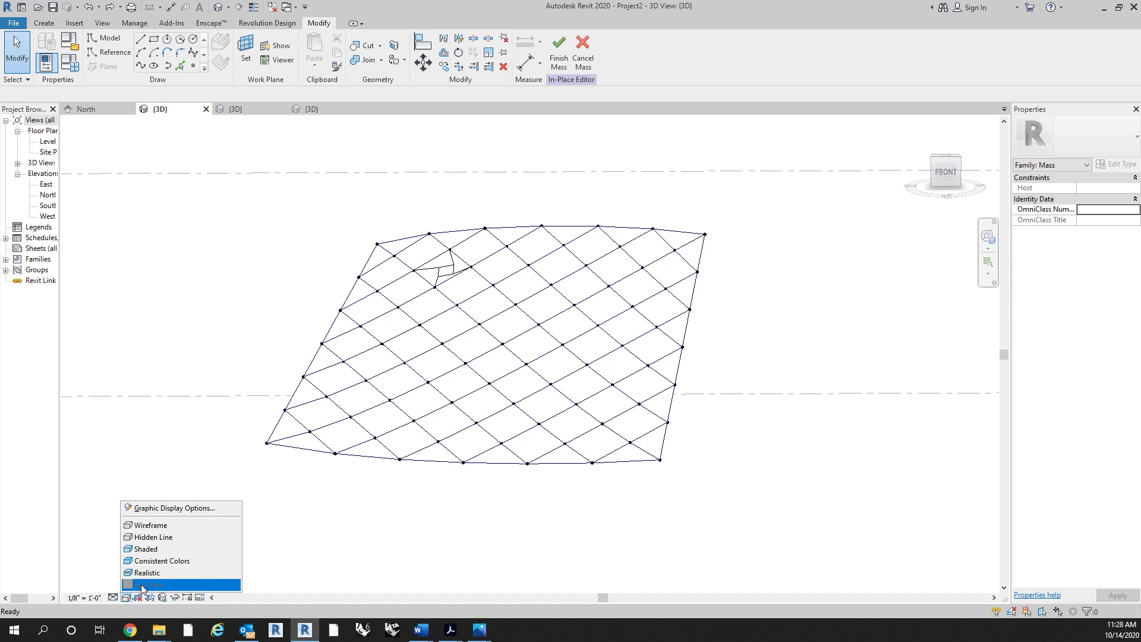
{"action": "left_click", "coordinate": [155, 553]}
{"action": "middle_click_drag", "start_coordinate": [664, 401], "coordinate": [573, 399], "text": "shift"}
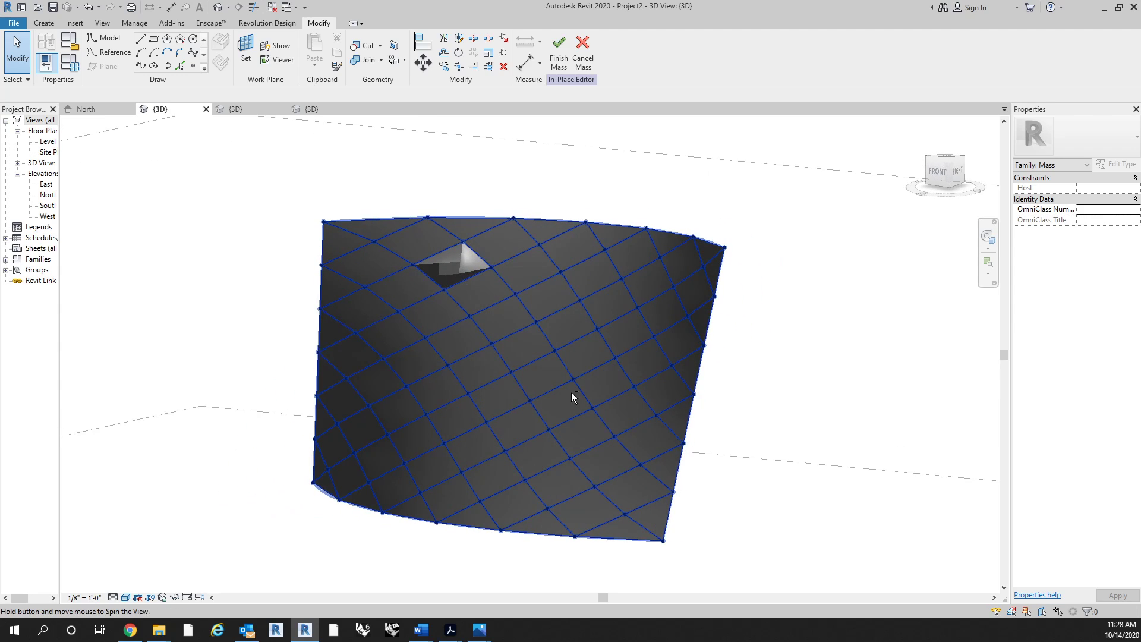
Hide the rhomboid pattern of the divided surface so only its nodes and outline display.
{"action": "left_click", "coordinate": [600, 270]}
{"action": "left_click", "coordinate": [679, 53]}
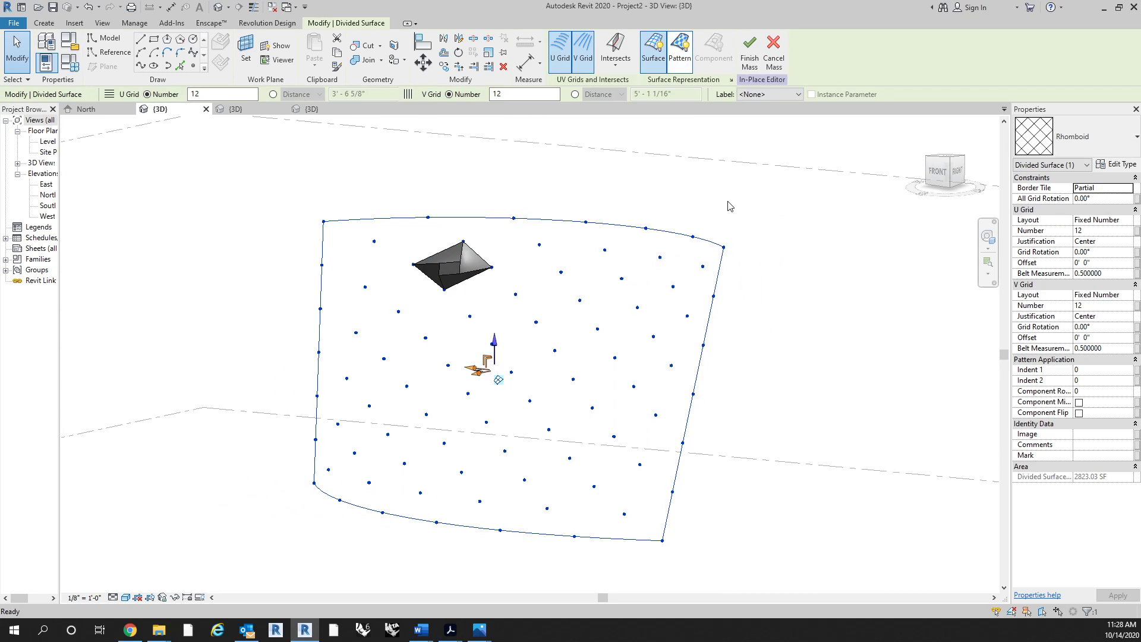
{"action": "left_click", "coordinate": [789, 274]}
{"action": "mouse_move", "coordinate": [788, 303]}
{"action": "middle_mouse_down", "text": "shift"}
{"action": "mouse_move", "coordinate": [759, 285]}
{"action": "mouse_move", "coordinate": [790, 289]}
{"action": "middle_mouse_up", "text": "shift"}
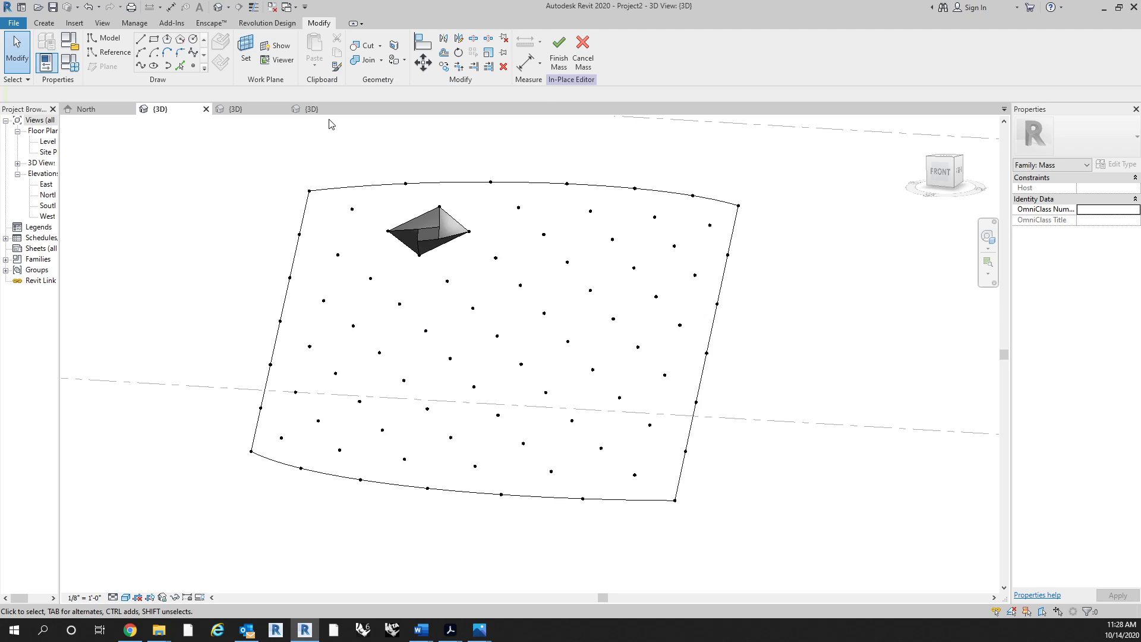
Place a larger four-point Adaptive Panel on the divided surface, with its corners several nodes apart.
{"action": "left_click", "coordinate": [44, 24]}
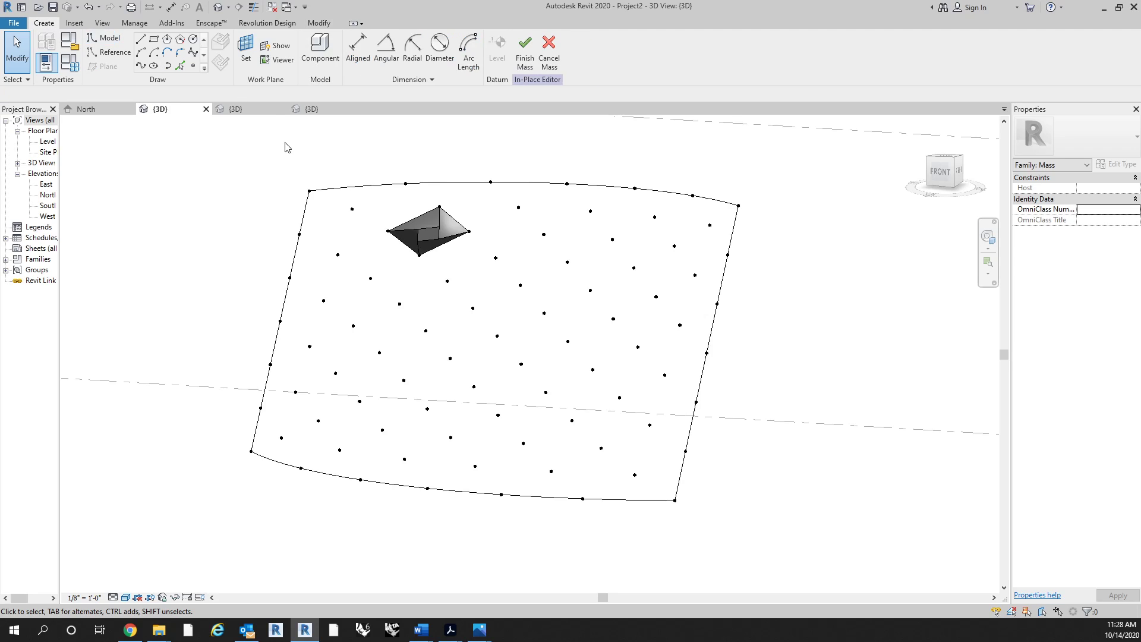
{"action": "left_click", "coordinate": [319, 58]}
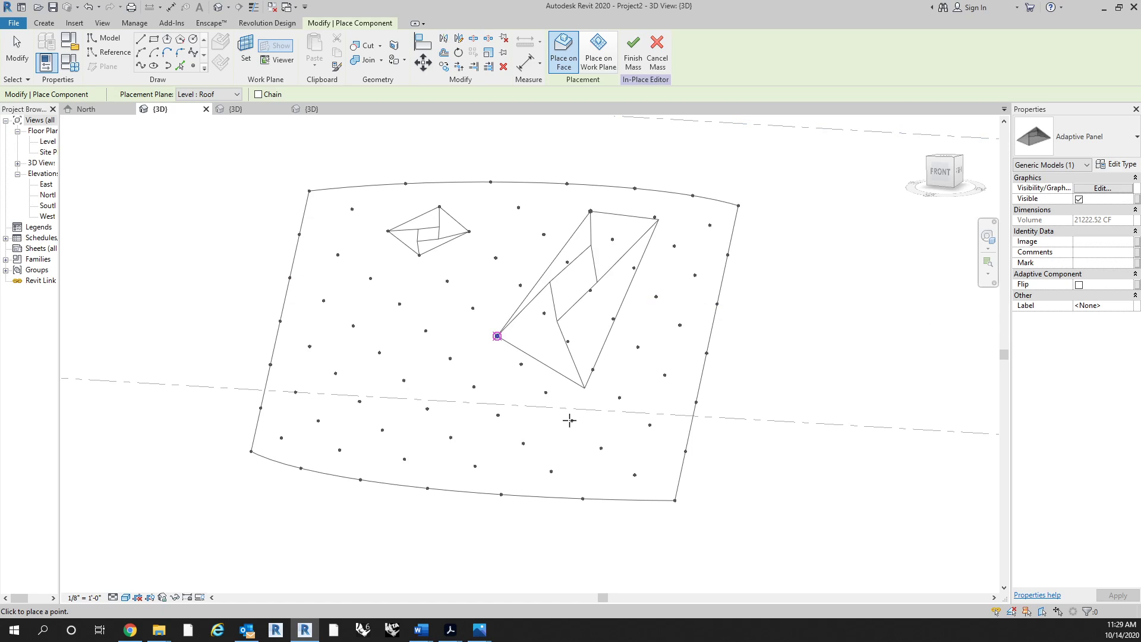
{"action": "left_click", "coordinate": [656, 296]}
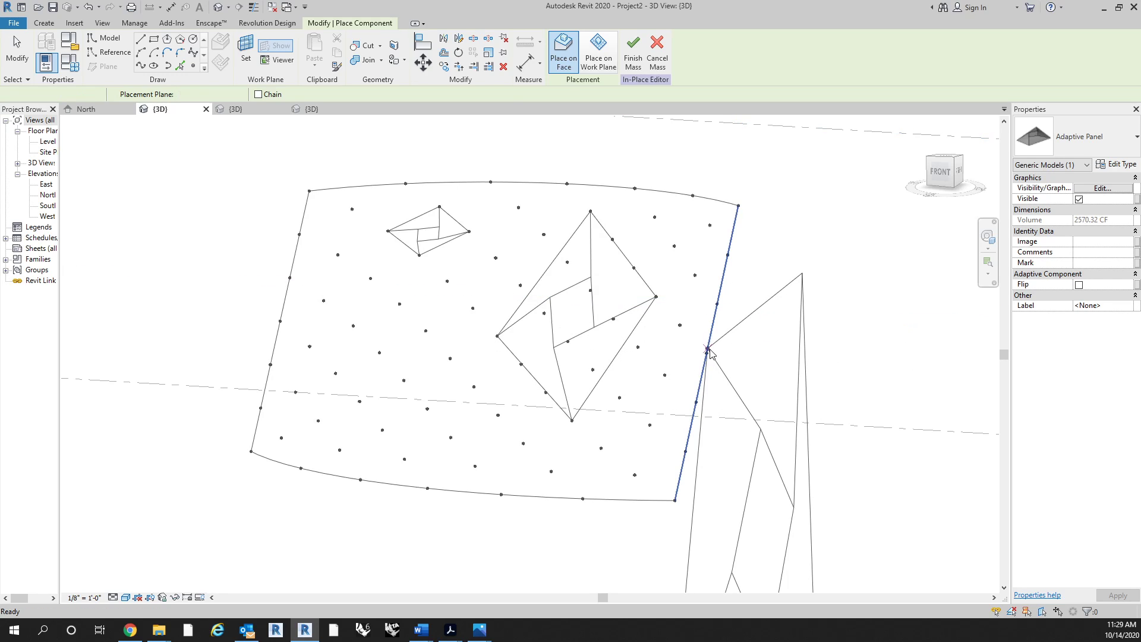
{"action": "key", "text": "Escape"}
{"action": "key", "text": "Escape"}
{"action": "middle_click_drag", "start_coordinate": [687, 365], "coordinate": [593, 448], "text": "shift"}
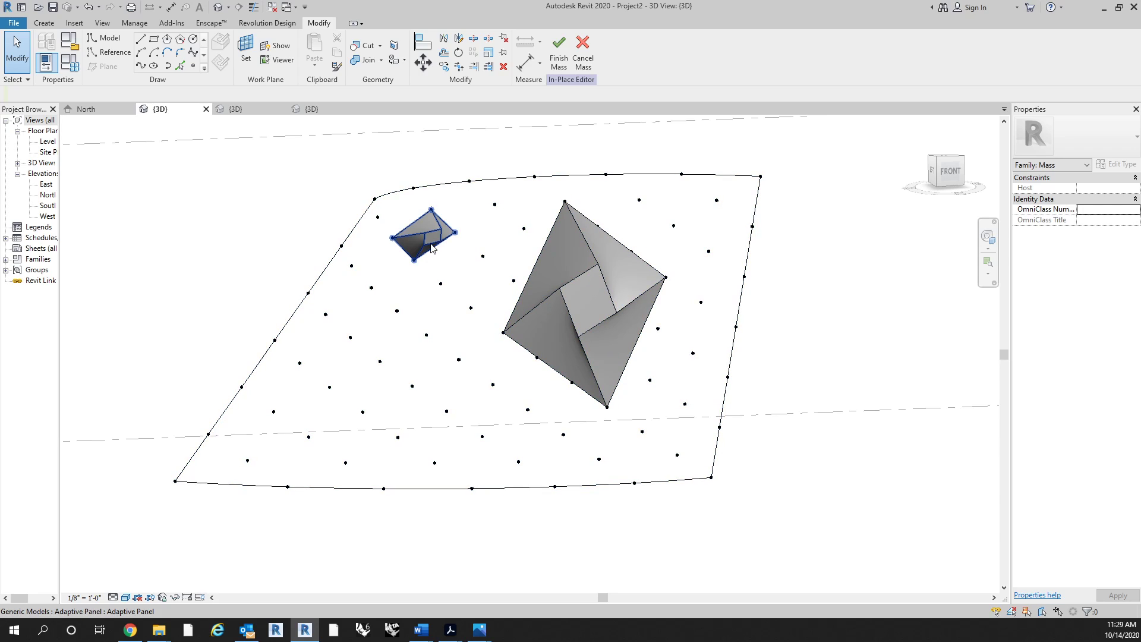
Repeat the larger panel across the divided surface, inspect the array, and delete the resulting repeater.
{"action": "left_click", "coordinate": [540, 307]}
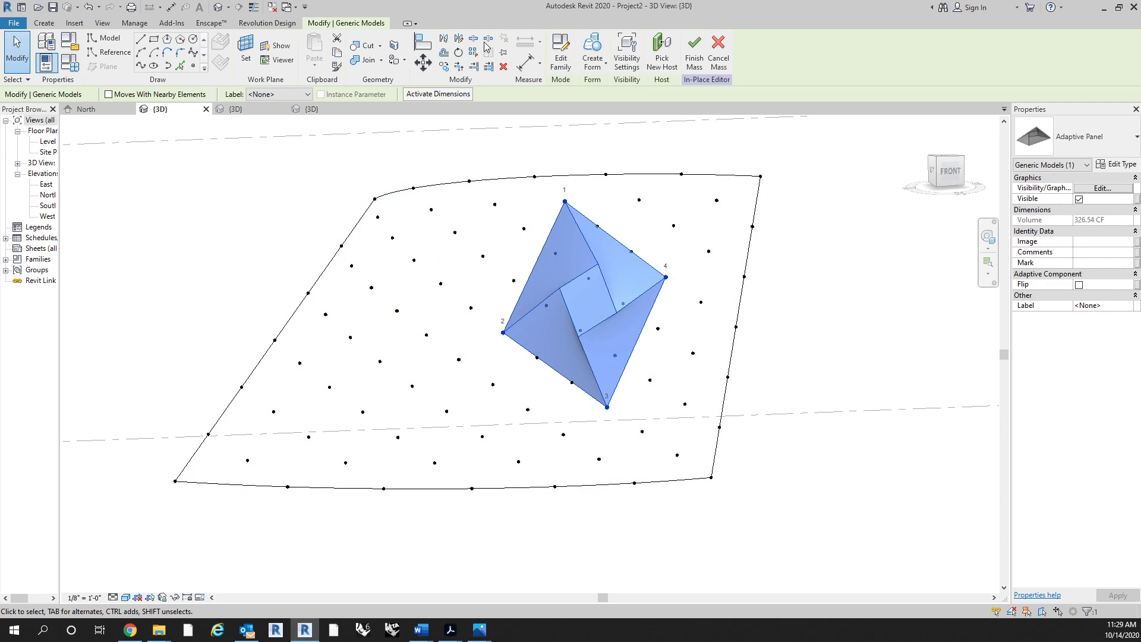
{"action": "left_click", "coordinate": [477, 54]}
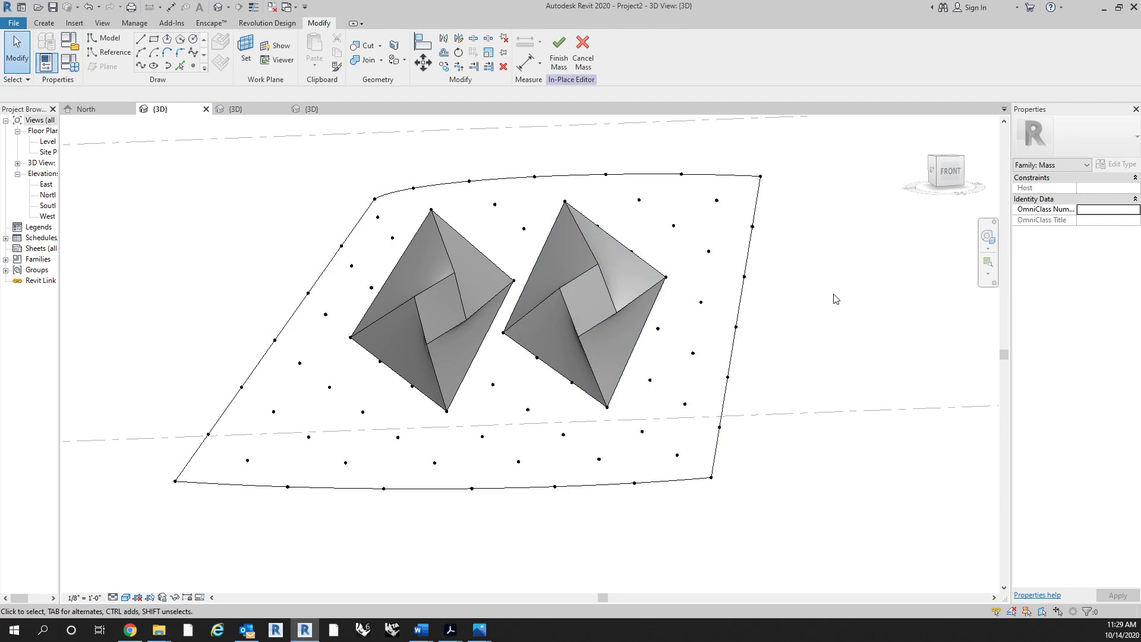
{"action": "middle_click_drag", "start_coordinate": [803, 316], "coordinate": [791, 316], "text": "shift"}
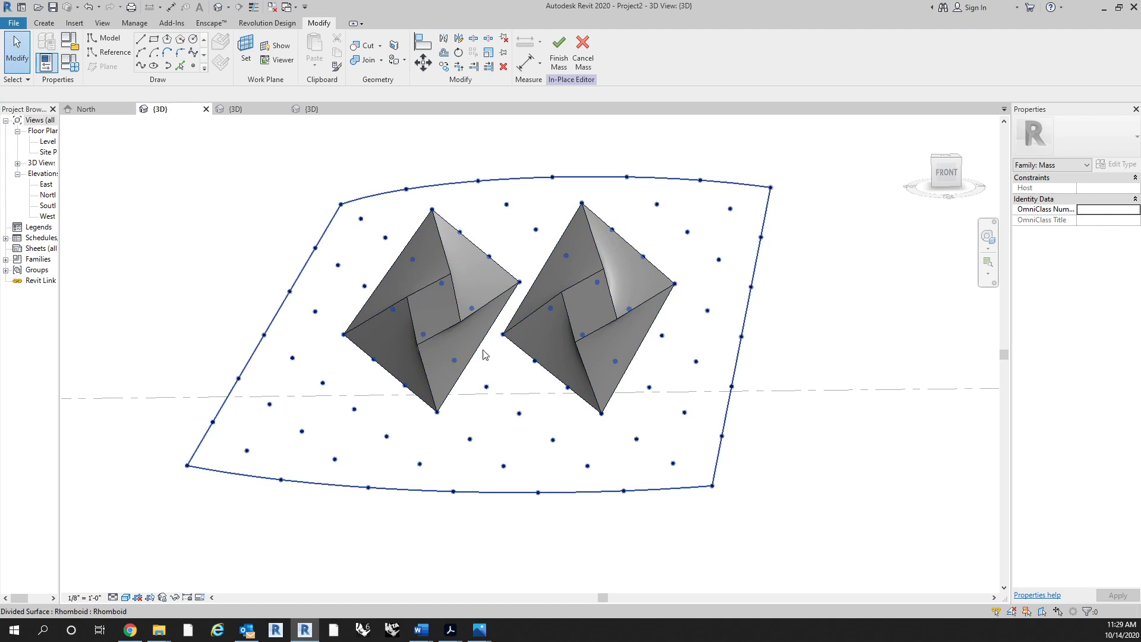
{"action": "middle_click_drag", "start_coordinate": [543, 316], "coordinate": [700, 287], "text": "shift"}
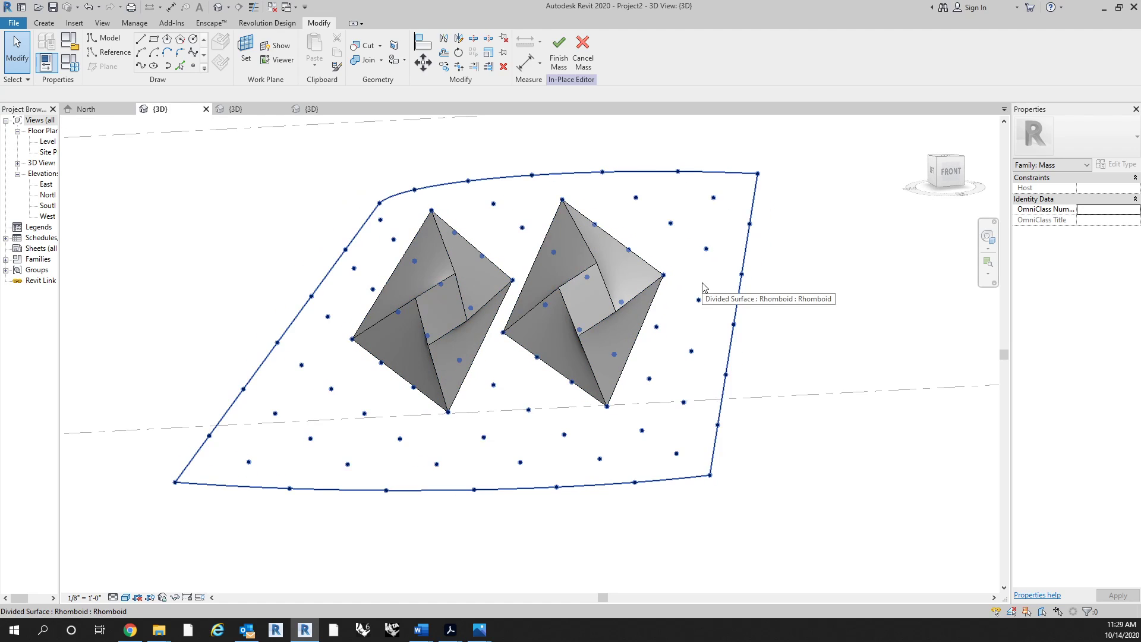
{"action": "left_click", "coordinate": [457, 319]}
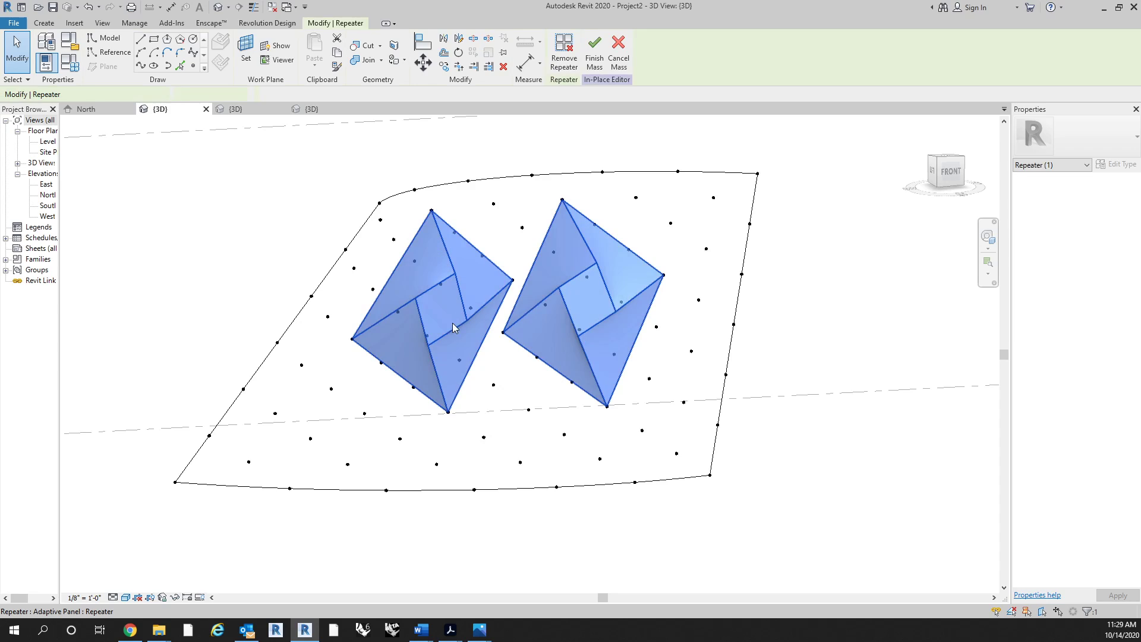
{"action": "key", "text": "Delete"}
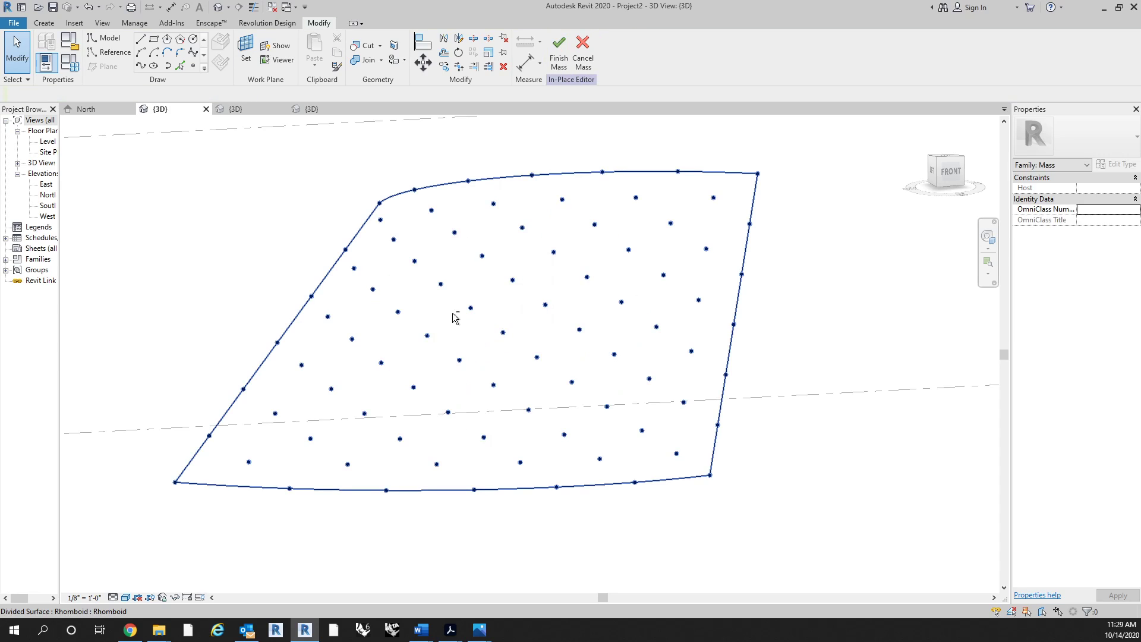
Place a small Adaptive Panel on four neighbouring surface nodes, starting from the upper edge's node next to its left corner.
{"action": "left_click", "coordinate": [43, 23]}
{"action": "left_click", "coordinate": [320, 48]}
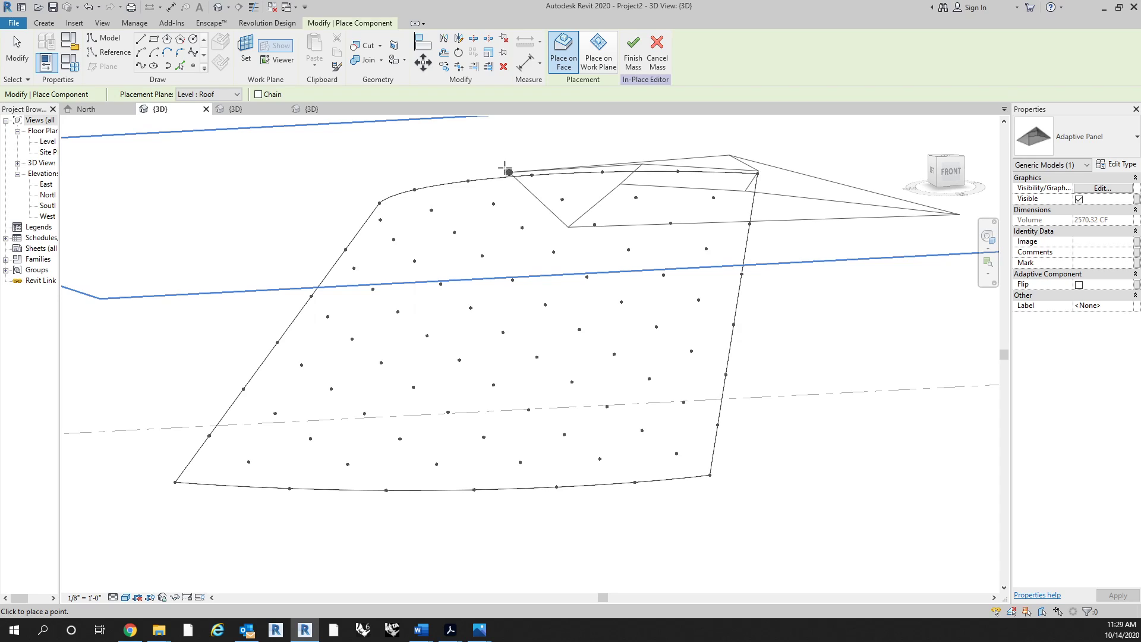
{"action": "scroll", "coordinate": [416, 189], "scroll_direction": "up", "scroll_amount": 3}
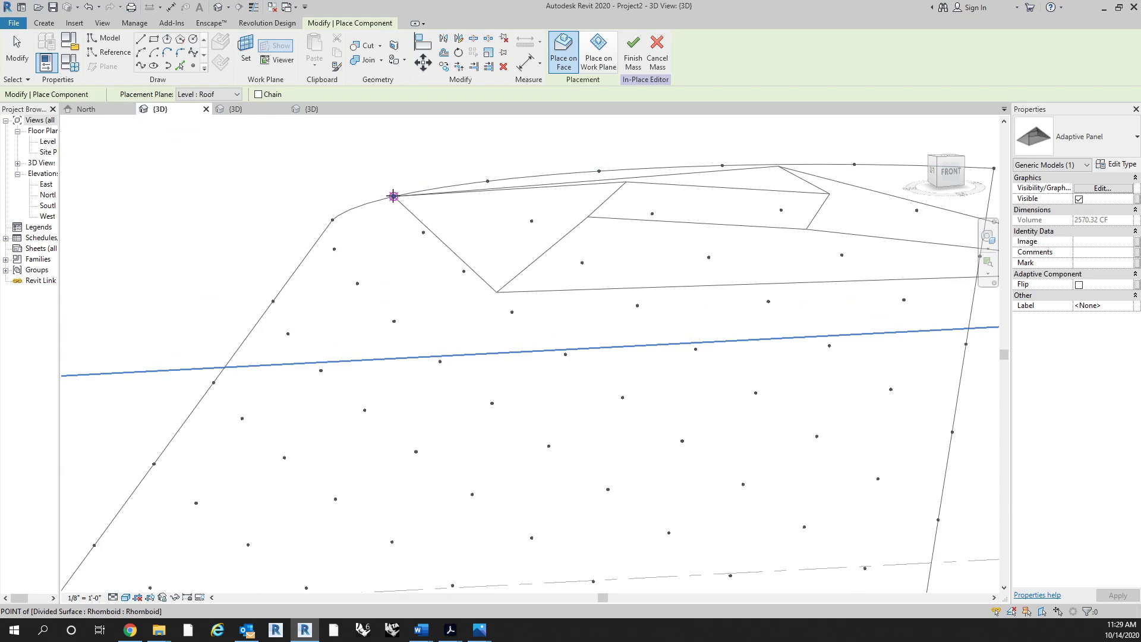
{"action": "left_click", "coordinate": [392, 196]}
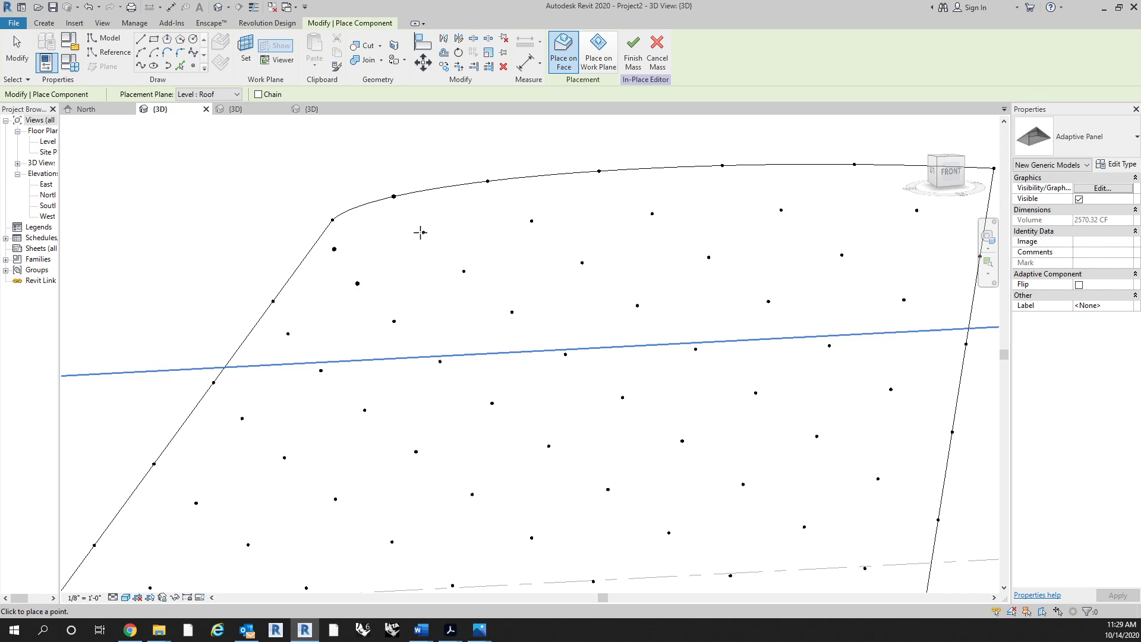
{"action": "middle_click_drag", "start_coordinate": [424, 232], "coordinate": [496, 261], "text": "shift"}
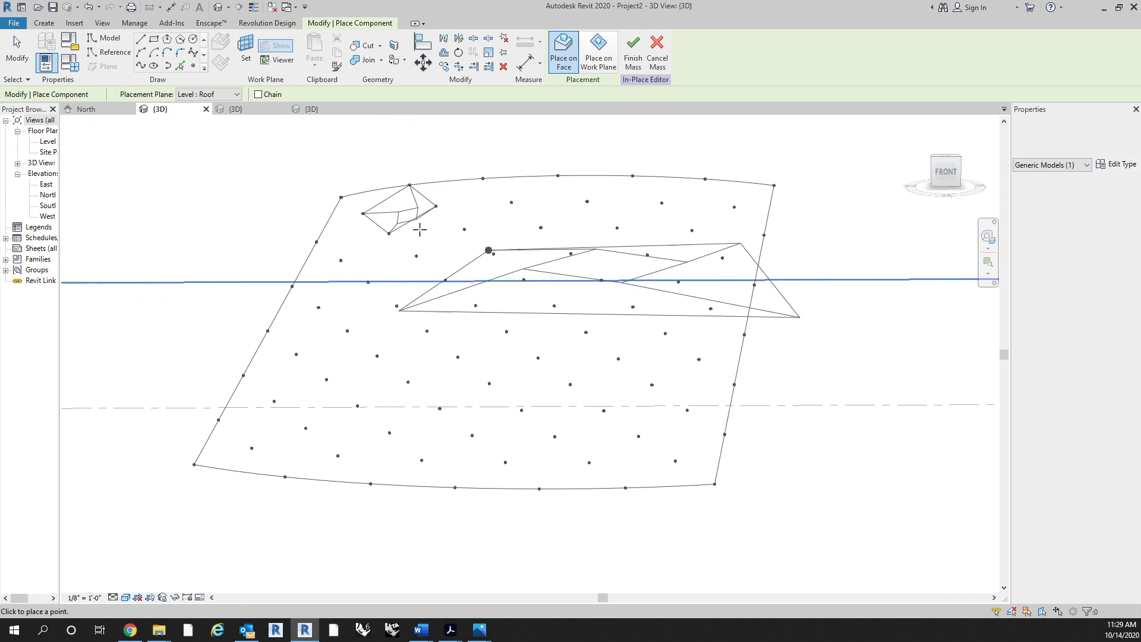
{"action": "key", "text": "Escape"}
{"action": "scroll", "coordinate": [437, 199], "scroll_direction": "up", "scroll_amount": 3}
{"action": "key", "text": "Escape"}
Repeat the small corner panel across the whole divided surface and inspect the array from several angles.
{"action": "left_click", "coordinate": [412, 204]}
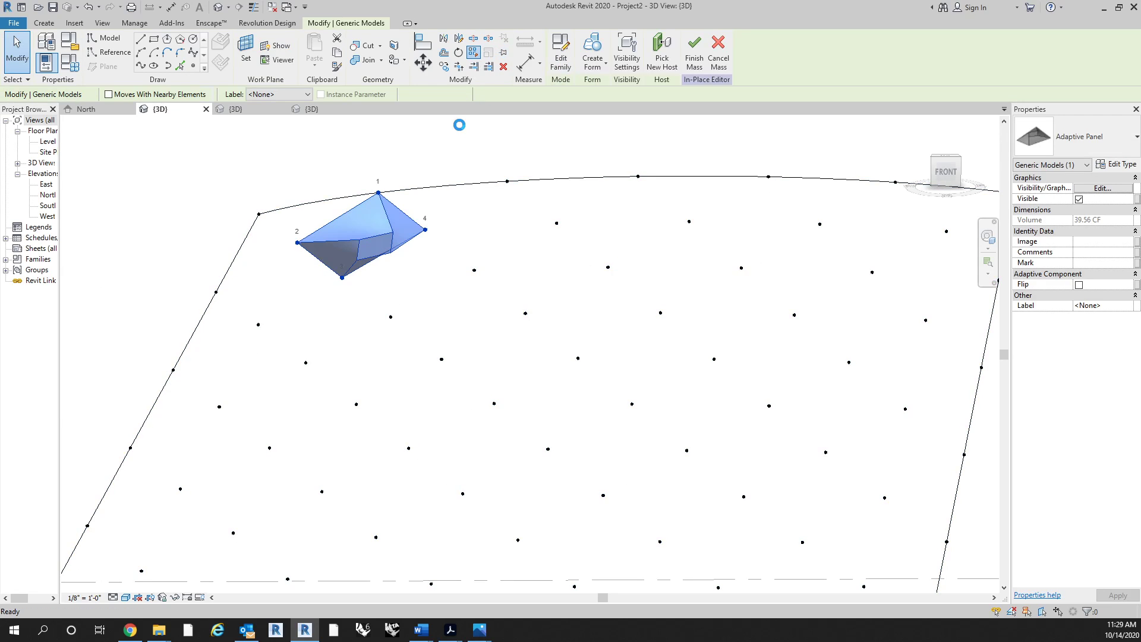
{"action": "scroll", "coordinate": [461, 127], "scroll_direction": "down", "scroll_amount": 4}
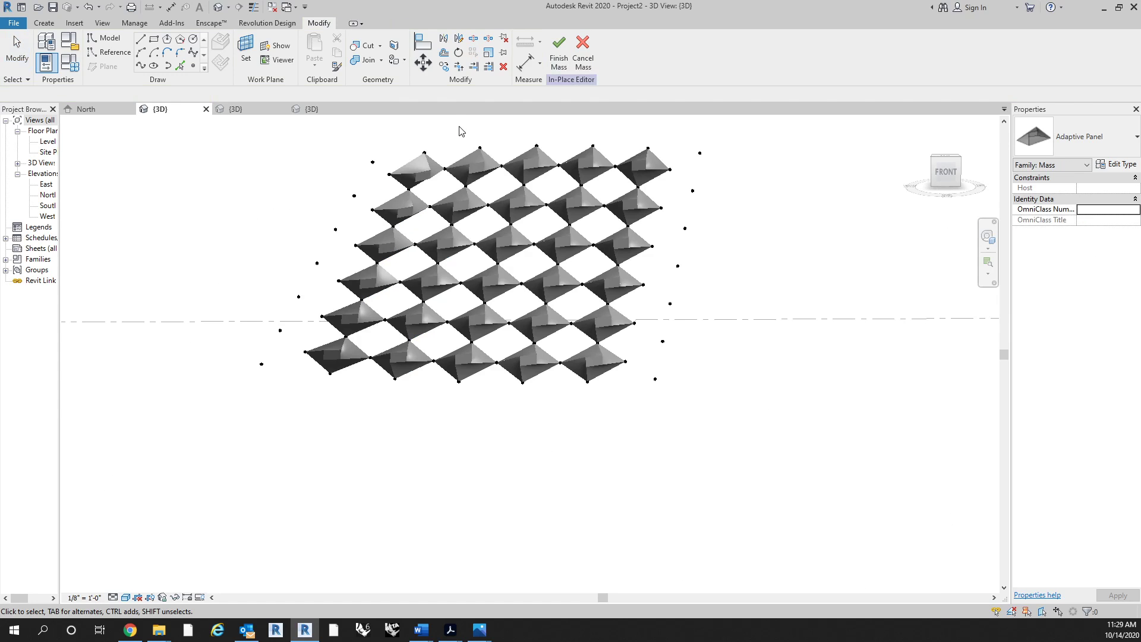
{"action": "middle_click_drag", "start_coordinate": [469, 427], "coordinate": [488, 417], "text": "shift"}
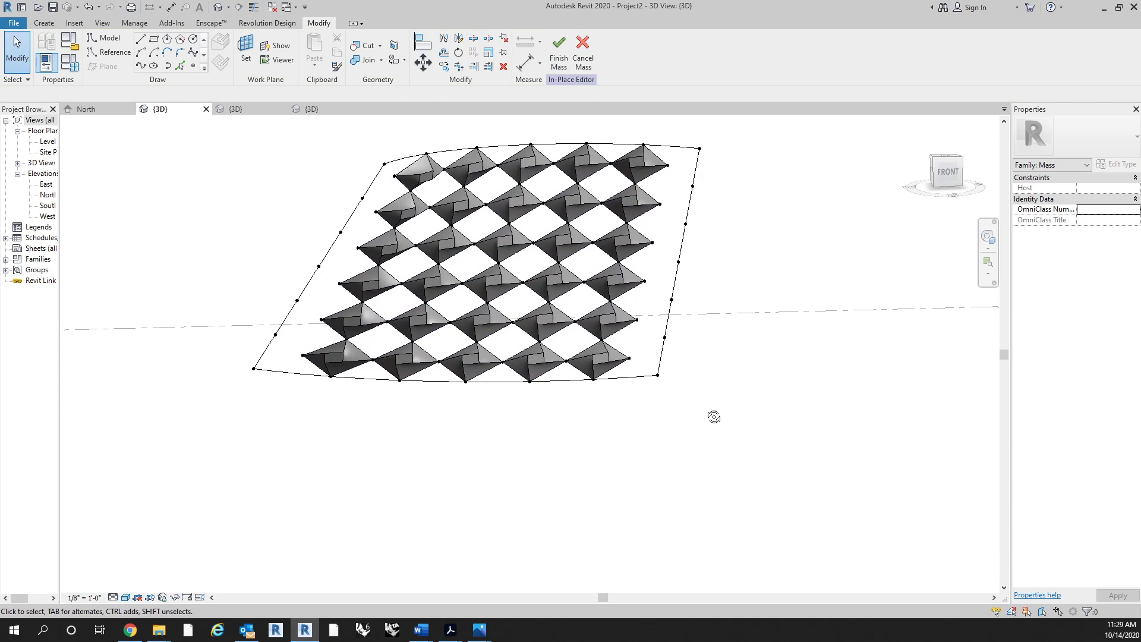
{"action": "middle_click_drag", "start_coordinate": [714, 417], "coordinate": [618, 411], "text": "shift"}
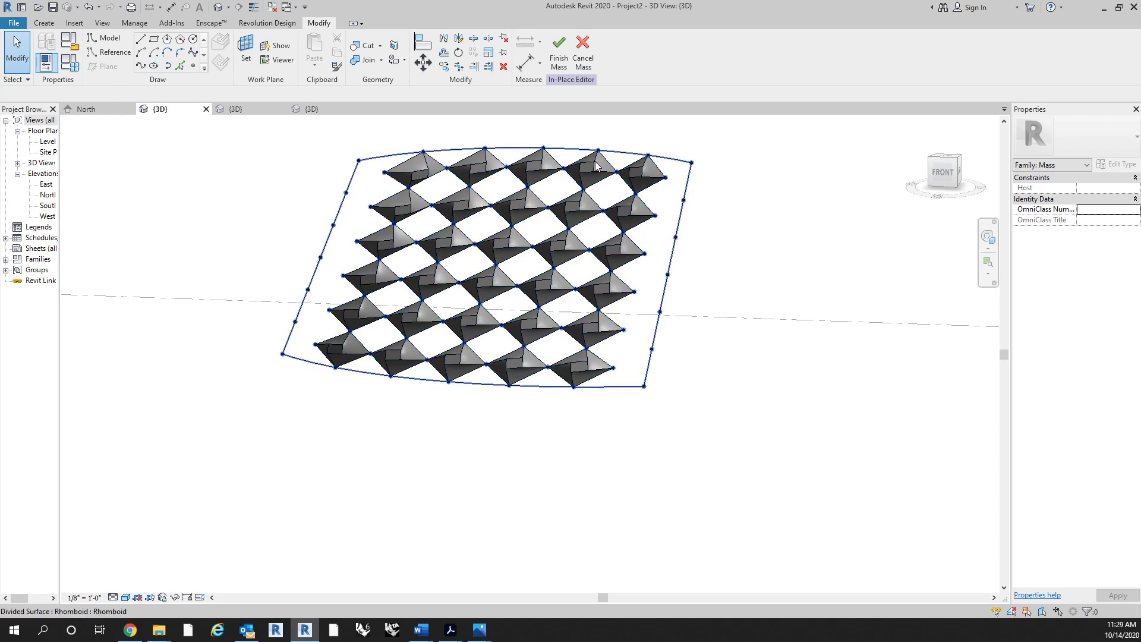
Try to fill the uppermost gap along the surface's left edge with an individually placed Adaptive Panel.
{"action": "left_click", "coordinate": [45, 24]}
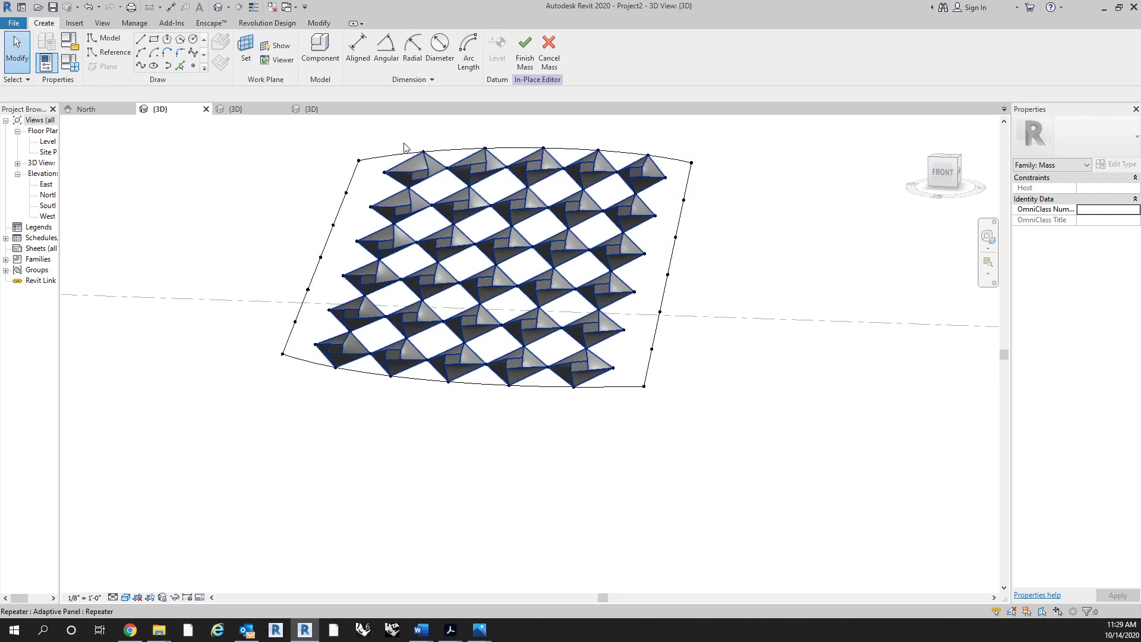
{"action": "left_click", "coordinate": [322, 41]}
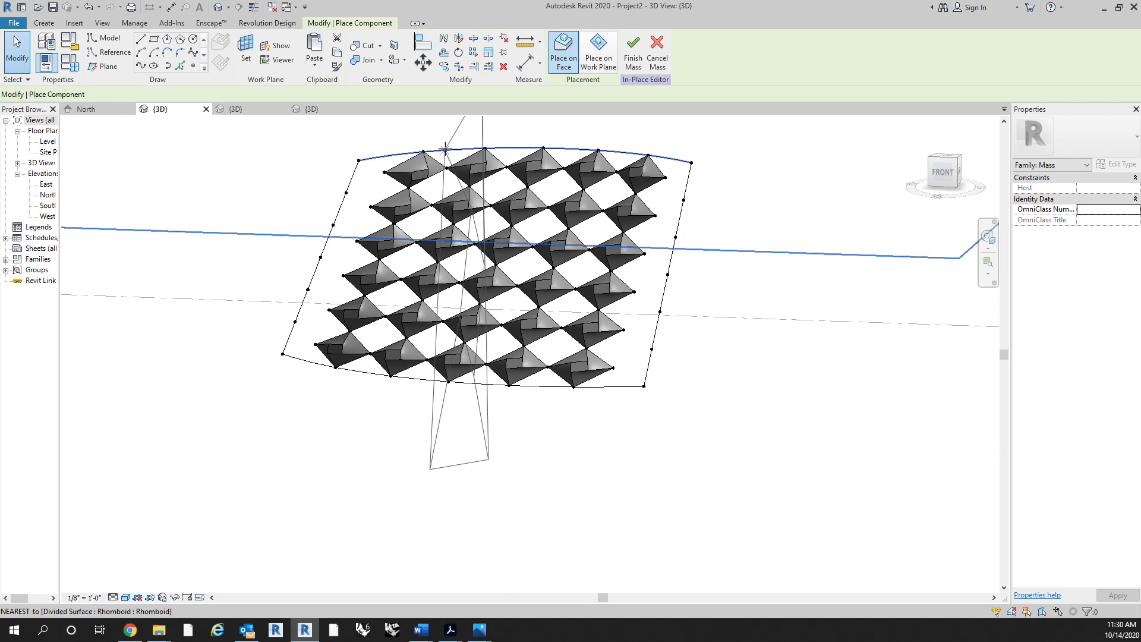
{"action": "scroll", "coordinate": [447, 190], "scroll_direction": "up", "scroll_amount": 3}
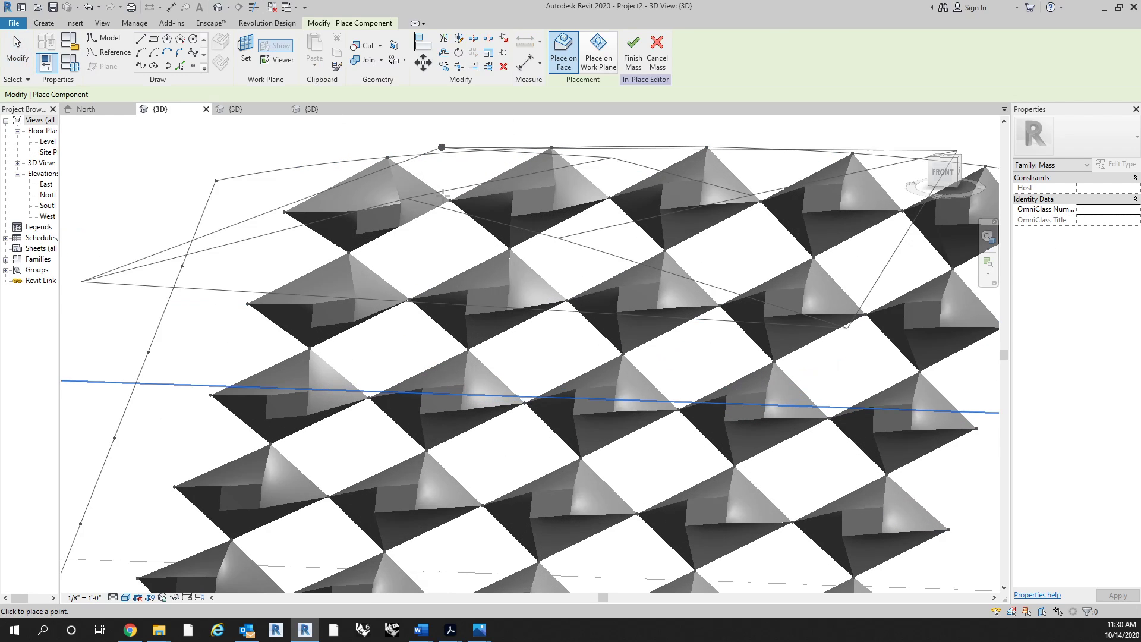
{"action": "left_click", "coordinate": [284, 212]}
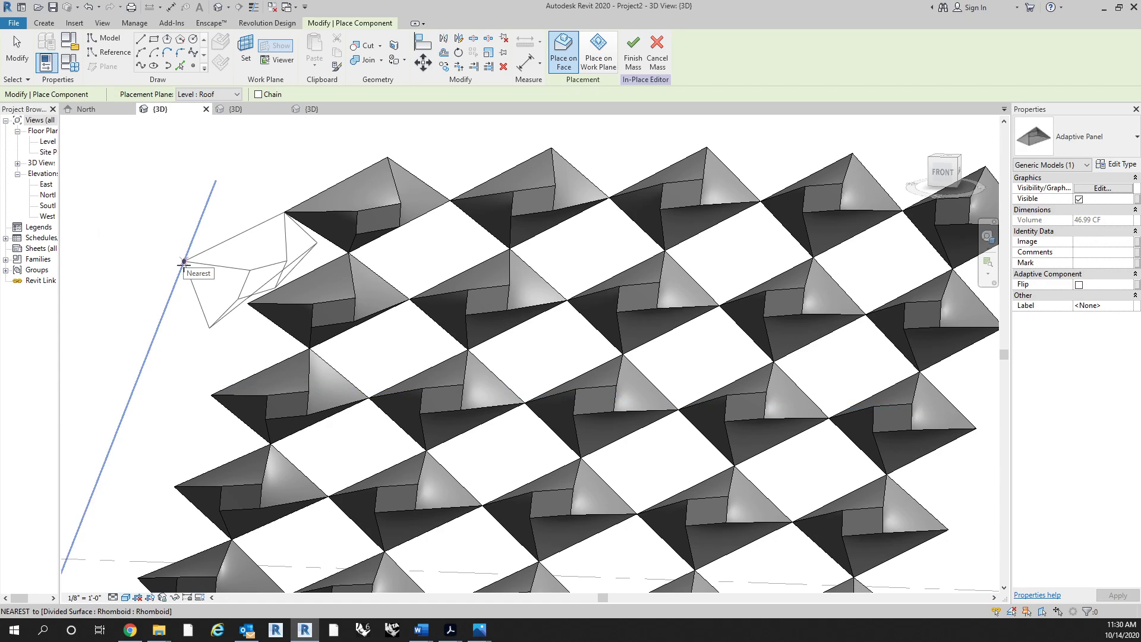
{"action": "left_click", "coordinate": [182, 264]}
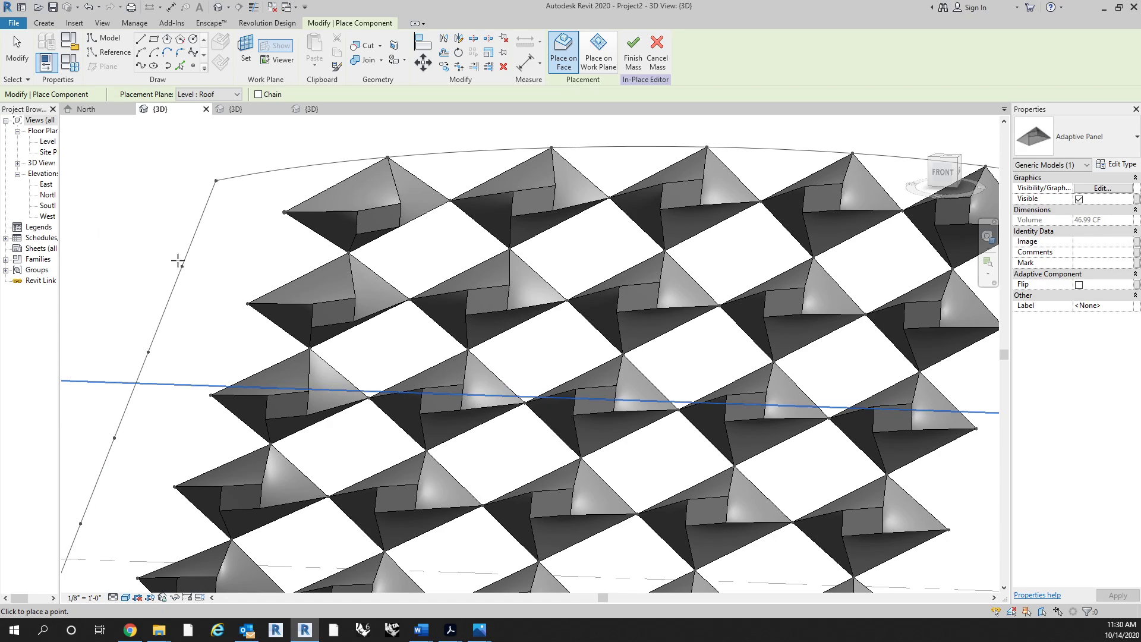
{"action": "left_click", "coordinate": [182, 266]}
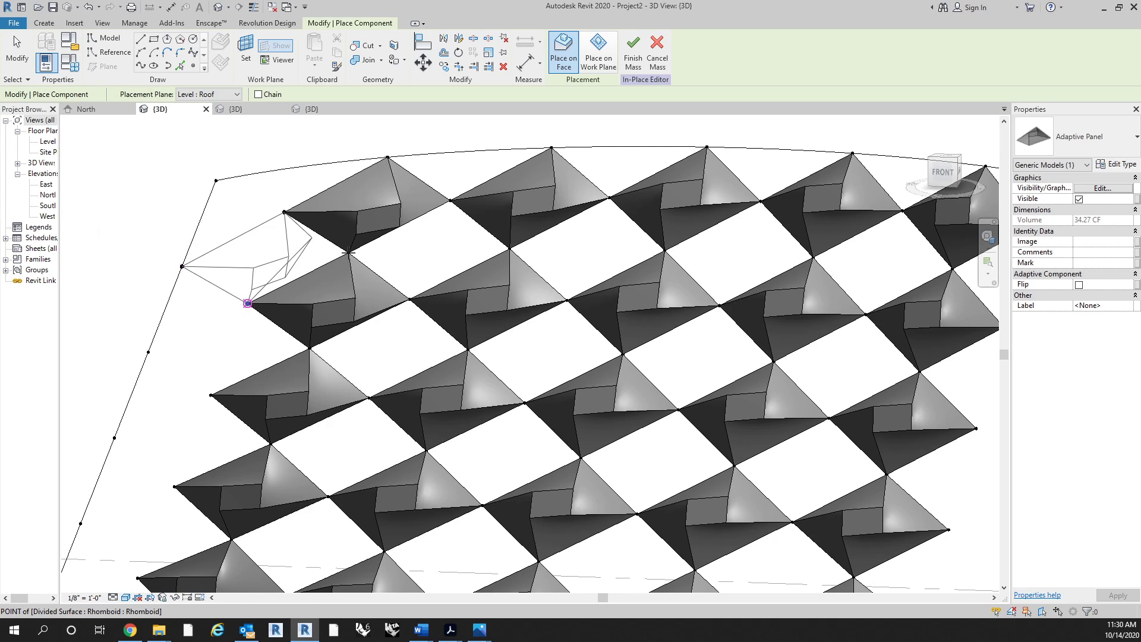
{"action": "left_click", "coordinate": [247, 303]}
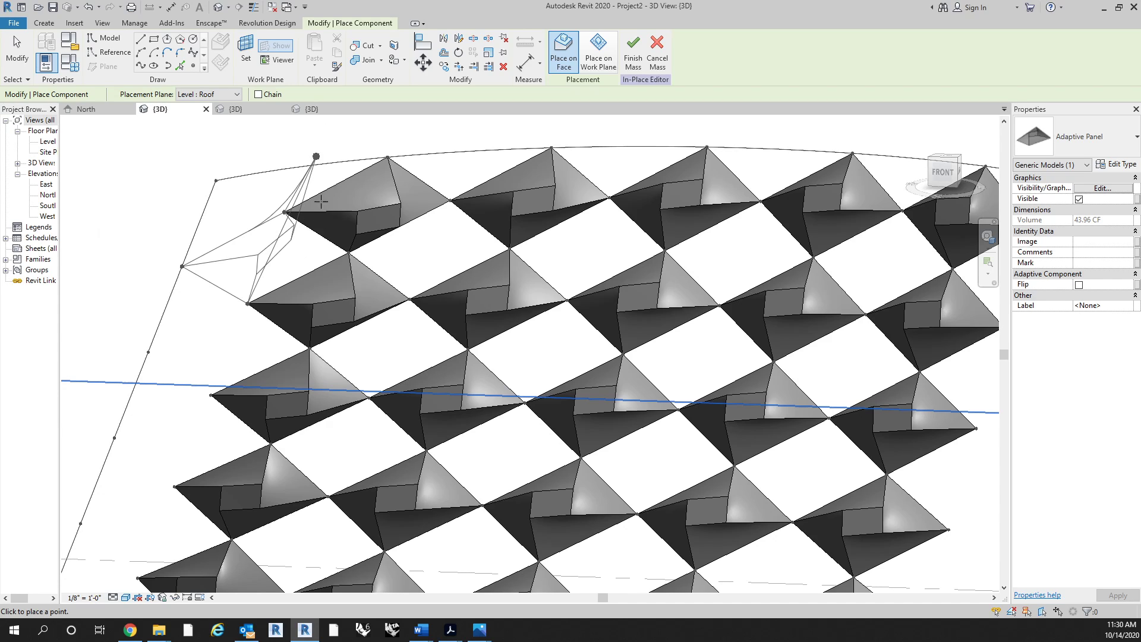
{"action": "mouse_move", "coordinate": [390, 339]}
{"action": "middle_mouse_down", "text": "shift"}
{"action": "mouse_move", "coordinate": [399, 298]}
{"action": "mouse_move", "coordinate": [331, 318]}
{"action": "mouse_move", "coordinate": [291, 254]}
{"action": "middle_mouse_up", "text": "shift"}
{"action": "key", "text": "Escape"}
{"action": "key", "text": "Escape"}
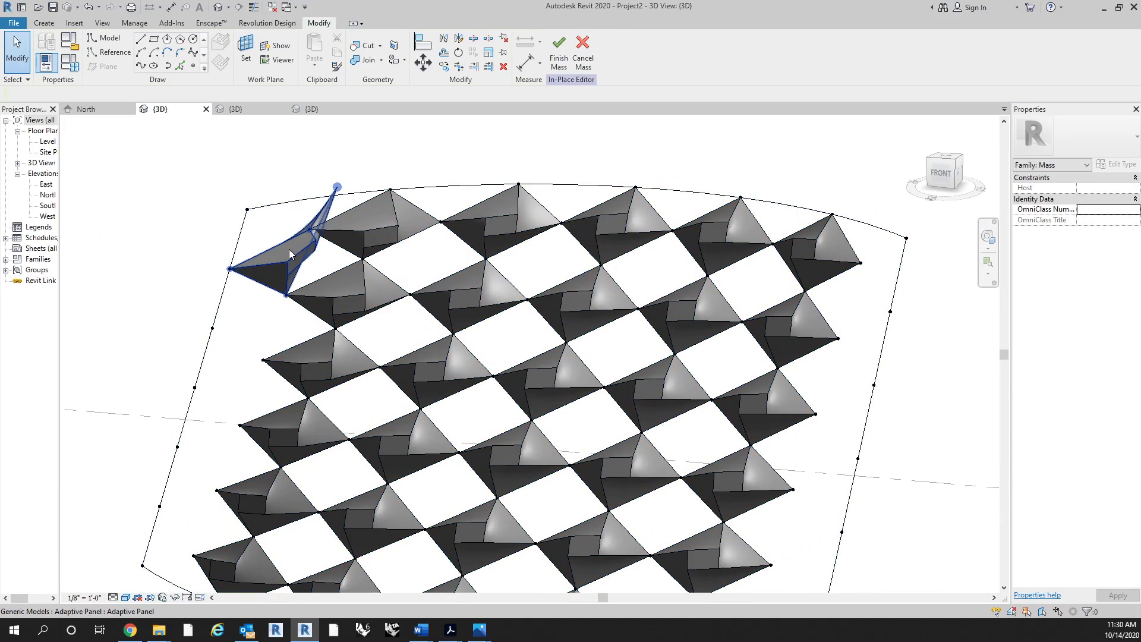
Inspect the distorted edge panel near the surface's upper-left corner and delete it.
{"action": "left_click", "coordinate": [344, 271]}
{"action": "middle_click_drag", "start_coordinate": [224, 293], "coordinate": [405, 194], "text": "shift"}
{"action": "middle_click_drag", "start_coordinate": [496, 195], "coordinate": [439, 246], "text": "shift"}
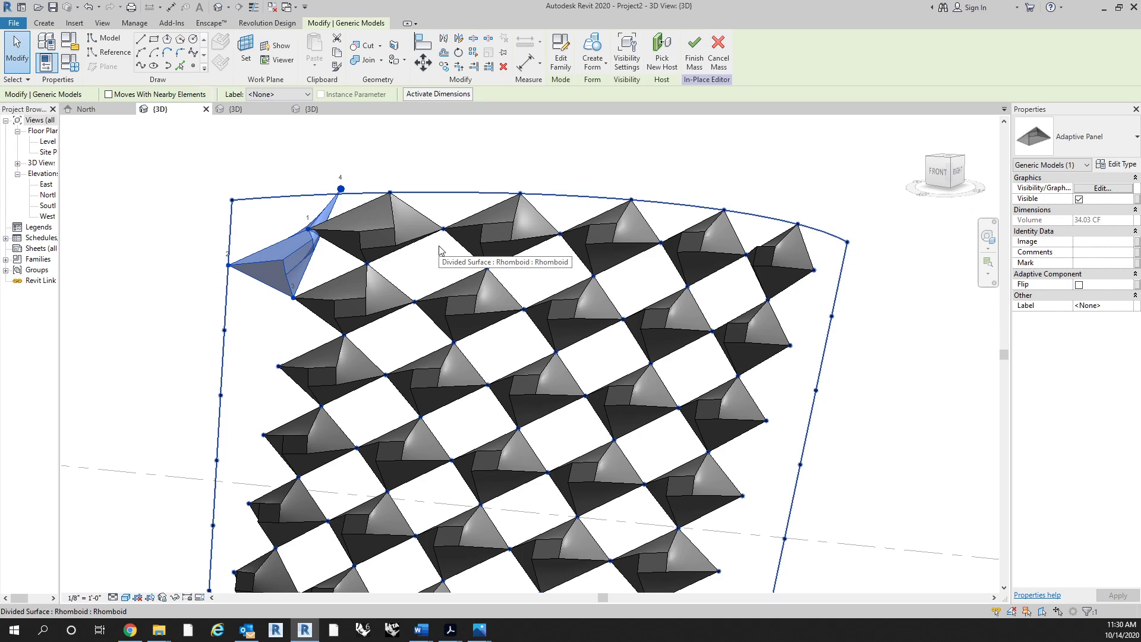
{"action": "key", "text": "Escape"}
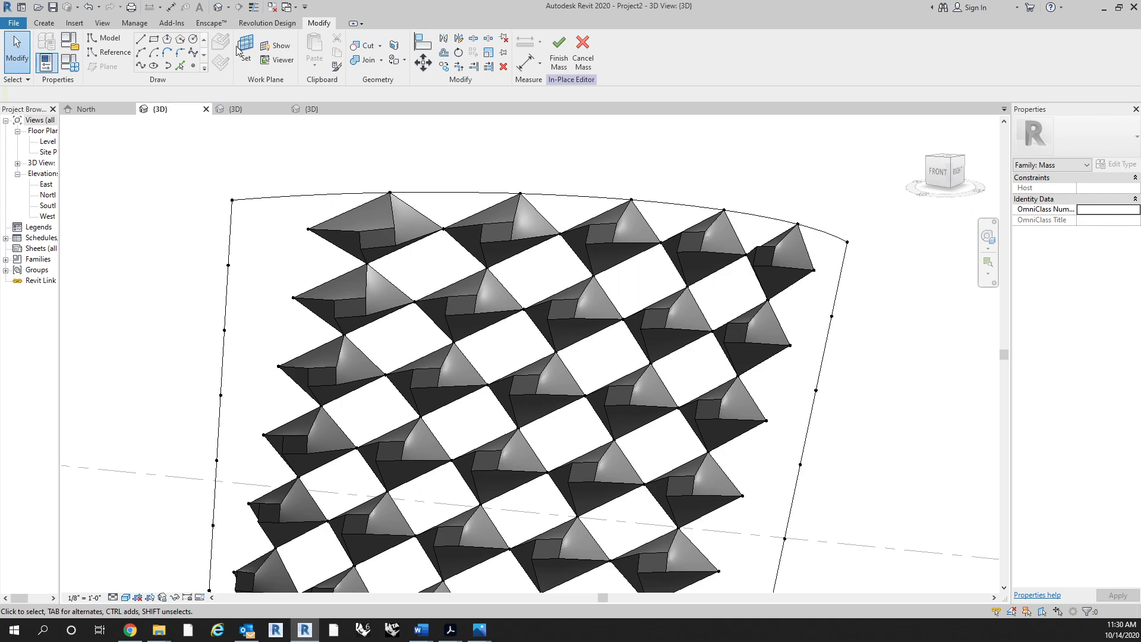
Place an individual Adaptive Panel on the four nodes around the uppermost gap along the surface's left edge.
{"action": "left_click", "coordinate": [44, 24]}
{"action": "left_click", "coordinate": [321, 50]}
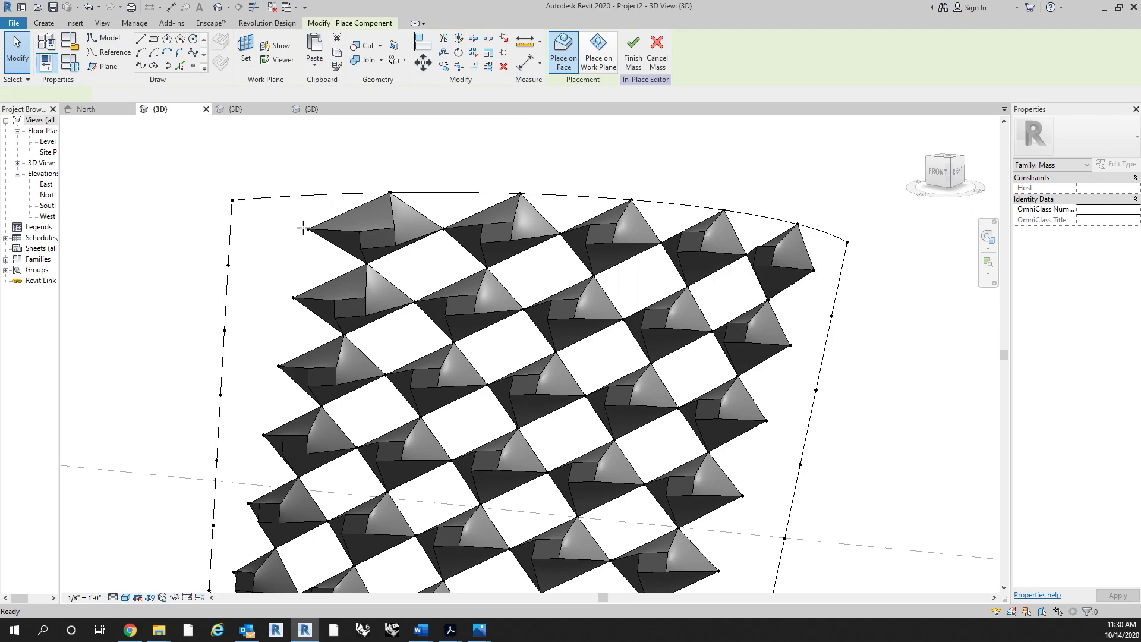
{"action": "left_click", "coordinate": [307, 227]}
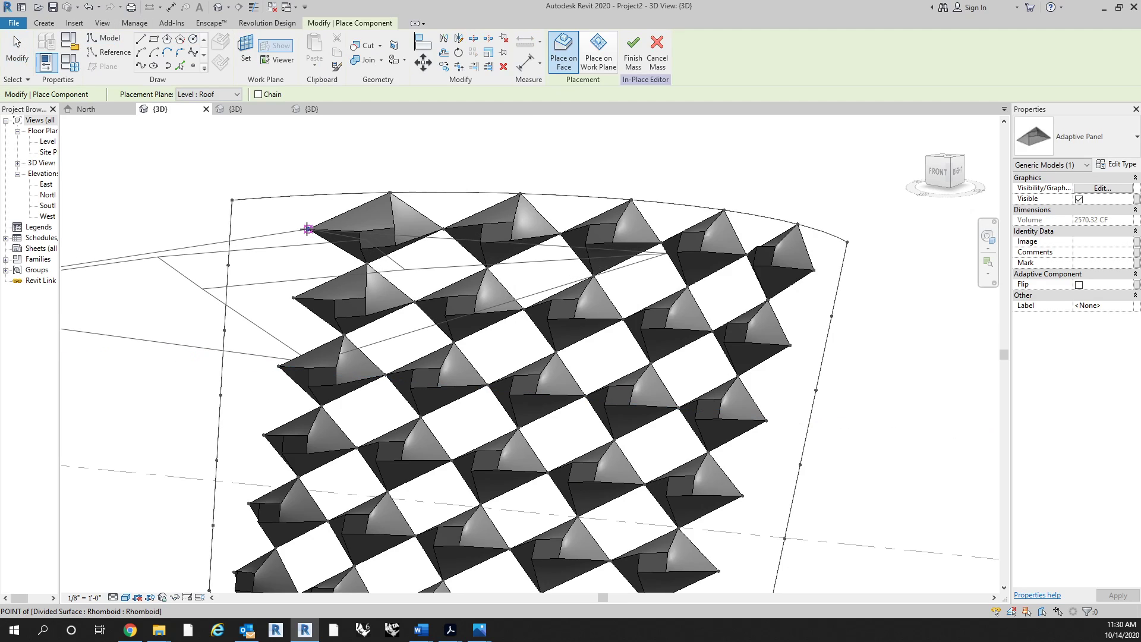
{"action": "left_click", "coordinate": [240, 262]}
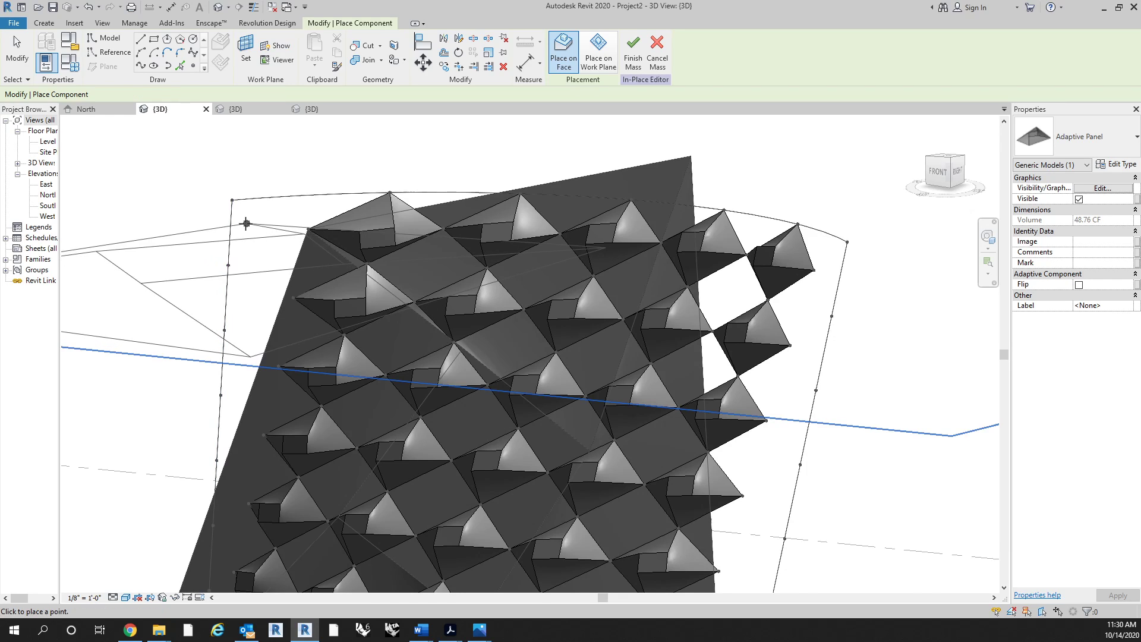
{"action": "scroll", "coordinate": [247, 221], "scroll_direction": "up", "scroll_amount": 2}
{"action": "key", "text": "Escape"}
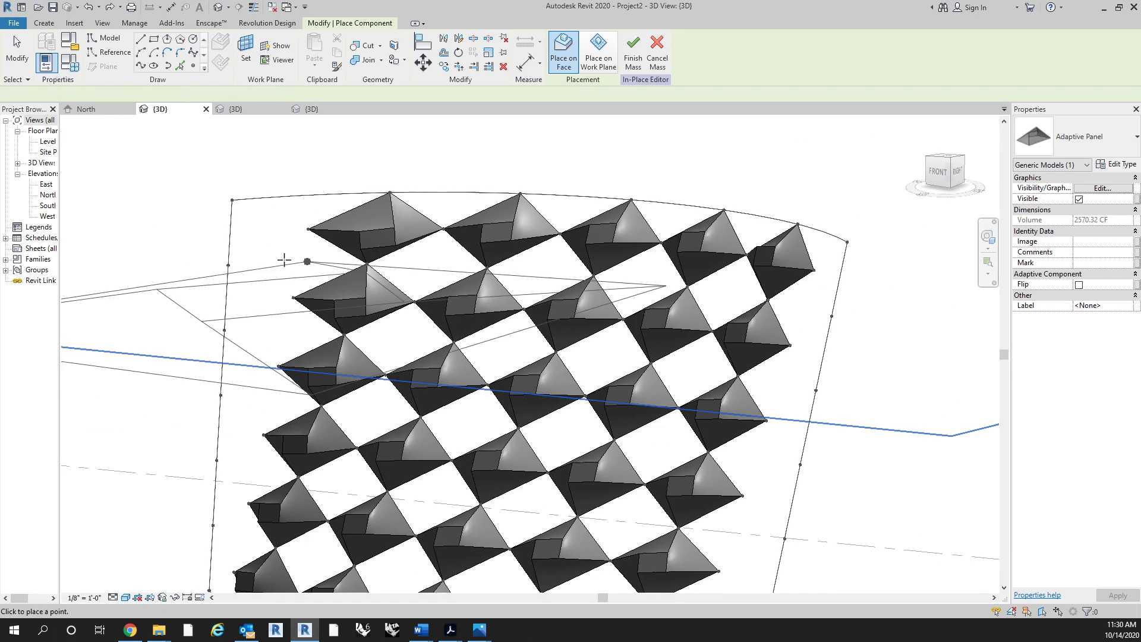
{"action": "scroll", "coordinate": [297, 254], "scroll_direction": "up", "scroll_amount": 3}
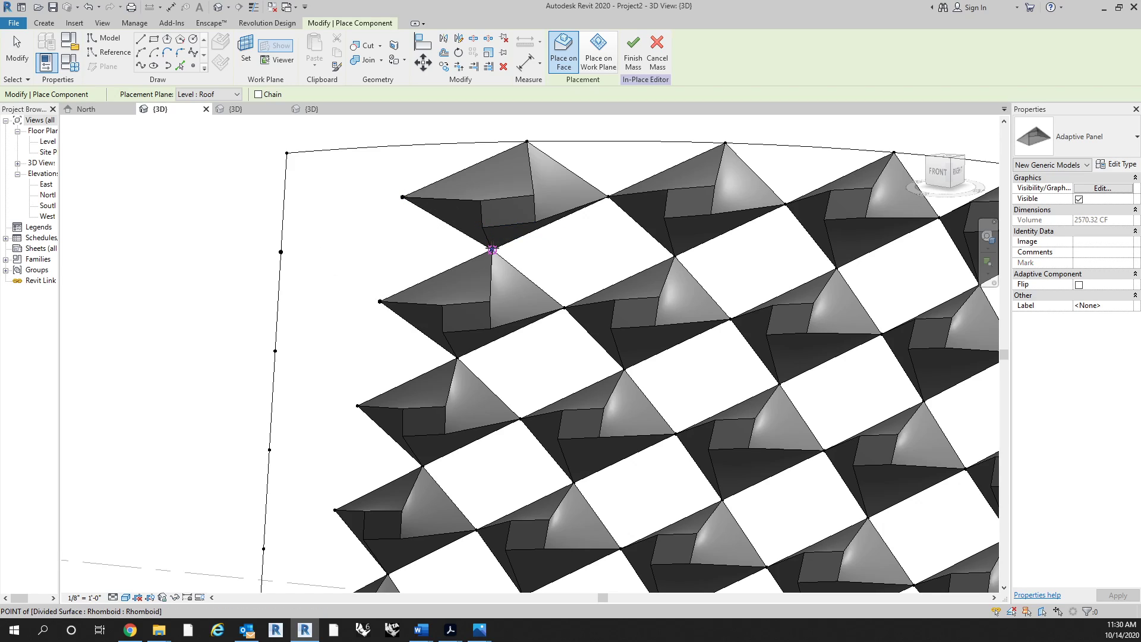
{"action": "left_click", "coordinate": [492, 249]}
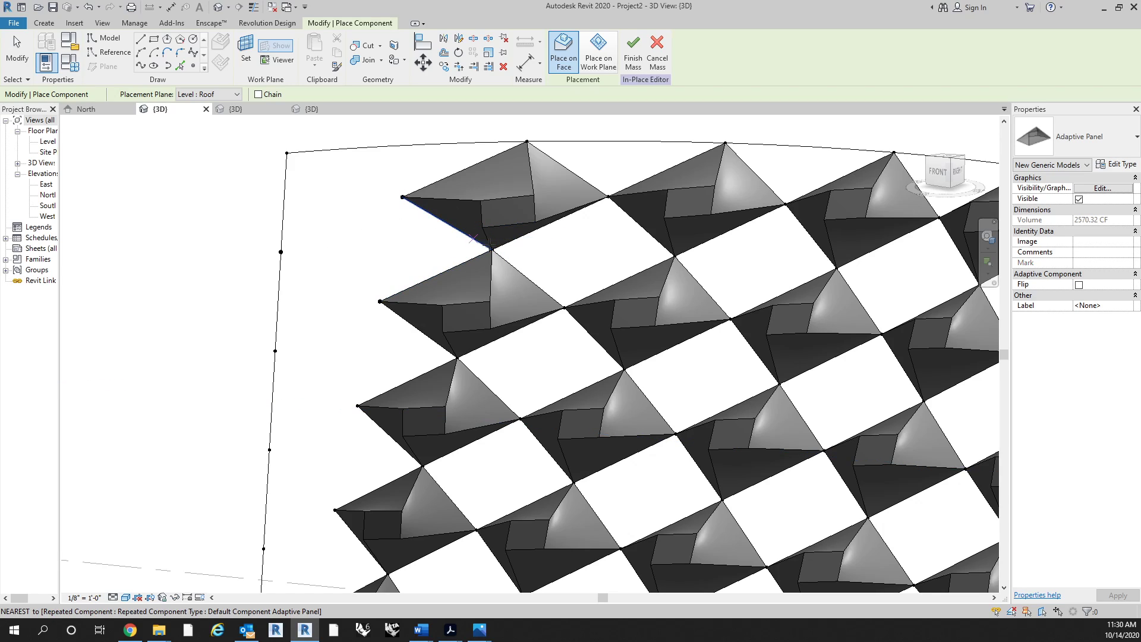
{"action": "left_click", "coordinate": [492, 249]}
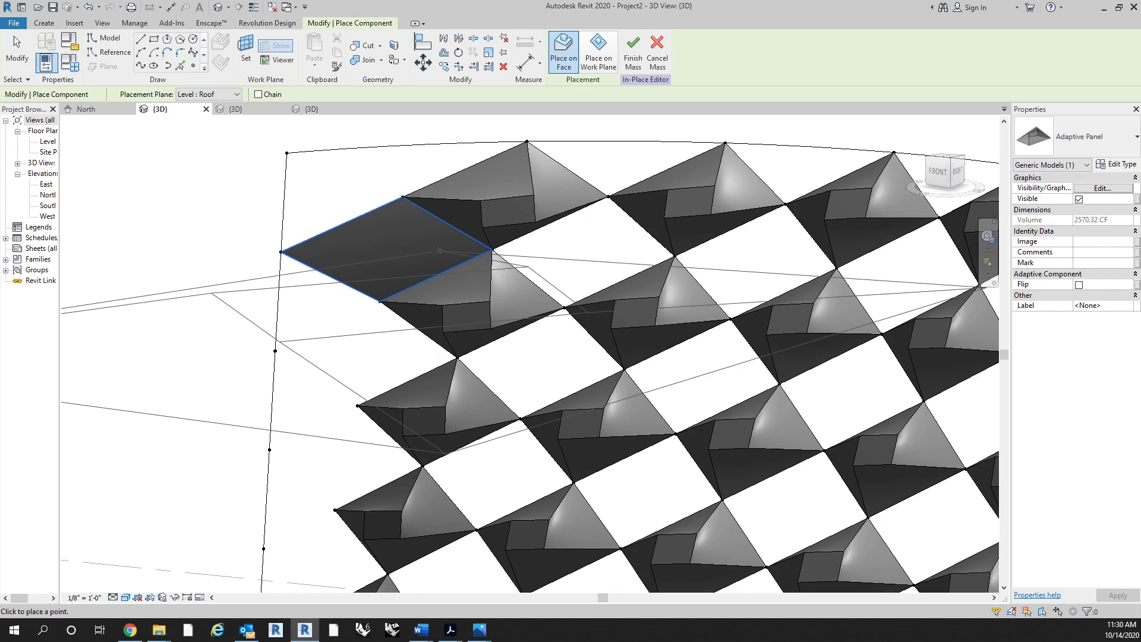
{"action": "key", "text": "Escape"}
{"action": "key", "text": "Escape"}
Flip the individually placed Adaptive Panel in the uppermost gap along the left edge.
{"action": "scroll", "coordinate": [282, 265], "scroll_direction": "down", "scroll_amount": 3}
{"action": "middle_click_drag", "start_coordinate": [386, 312], "coordinate": [601, 312], "text": "shift"}
{"action": "scroll", "coordinate": [351, 200], "scroll_direction": "up", "scroll_amount": 2}
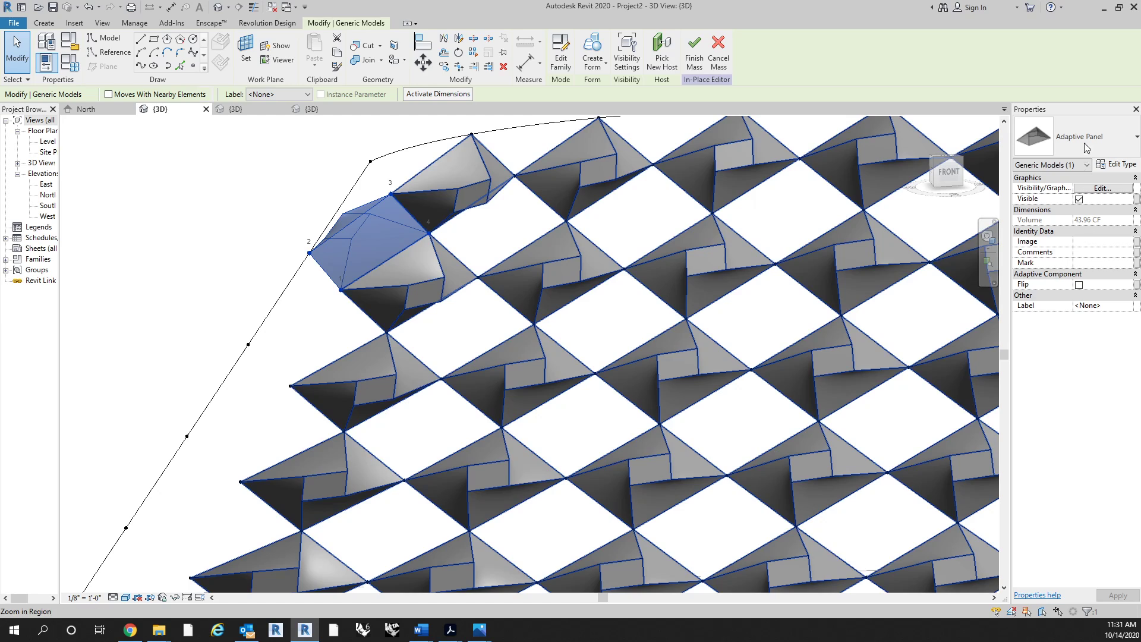
{"action": "left_click", "coordinate": [1079, 285]}
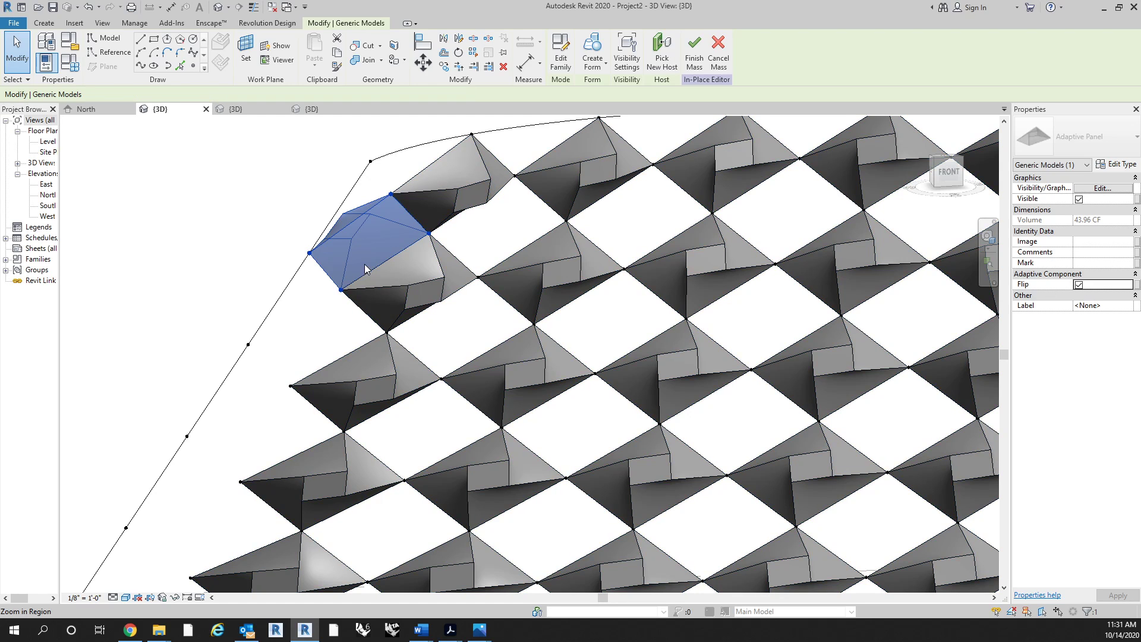
{"action": "left_click", "coordinate": [219, 216]}
{"action": "scroll", "coordinate": [221, 208], "scroll_direction": "down", "scroll_amount": 3}
{"action": "middle_click_drag", "start_coordinate": [425, 286], "coordinate": [294, 220], "text": "shift"}
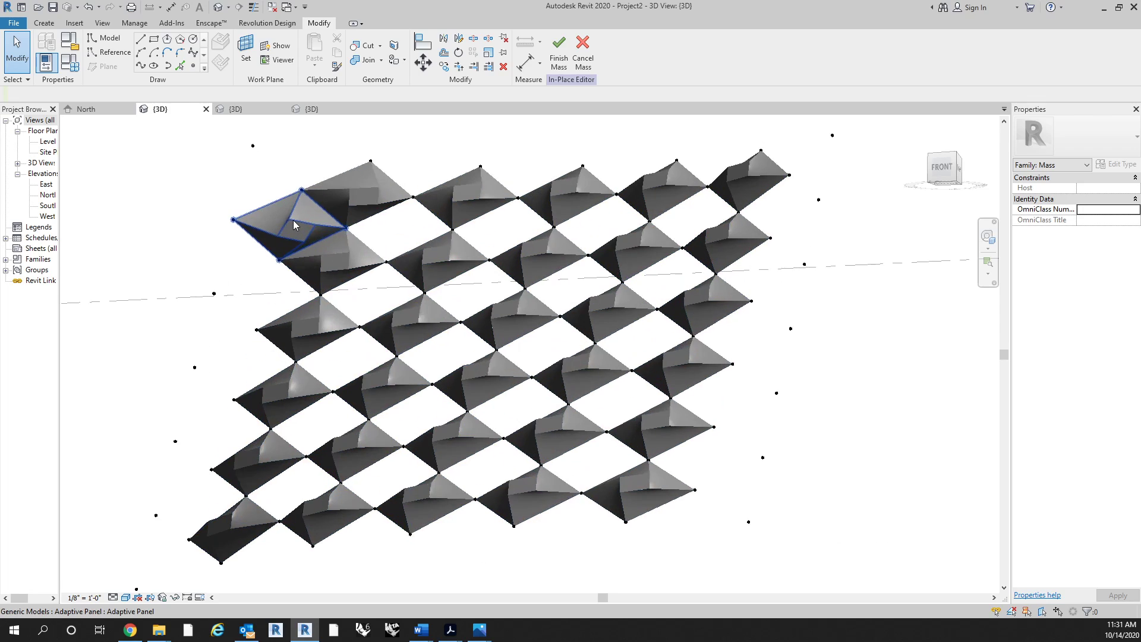
Repeat the flipped edge panel across the divided surface to fill the open gaps, and inspect the array.
{"action": "left_click", "coordinate": [294, 221]}
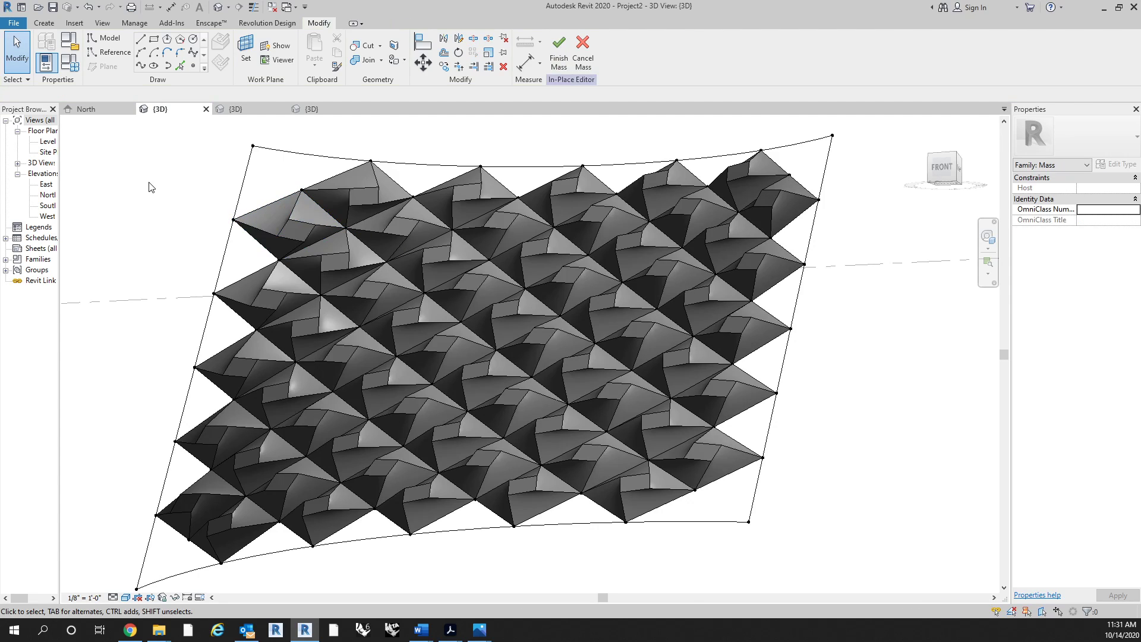
{"action": "middle_click_drag", "start_coordinate": [162, 192], "coordinate": [205, 233], "text": "shift"}
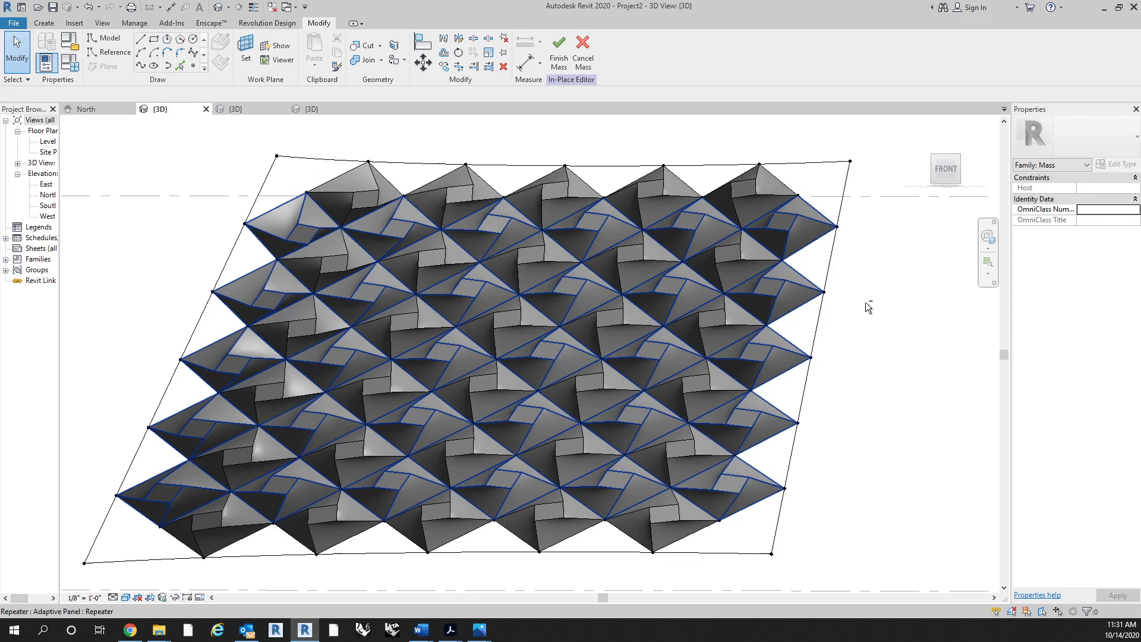
{"action": "middle_click_drag", "start_coordinate": [884, 324], "coordinate": [870, 288]}
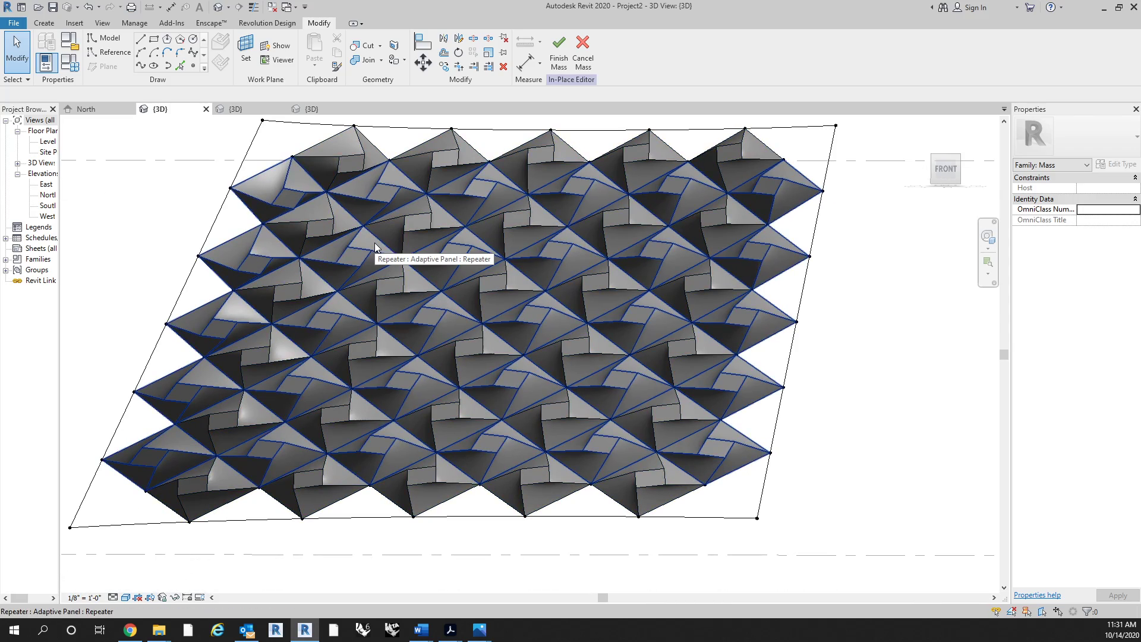
{"action": "middle_click_drag", "start_coordinate": [375, 246], "coordinate": [375, 175], "text": "shift"}
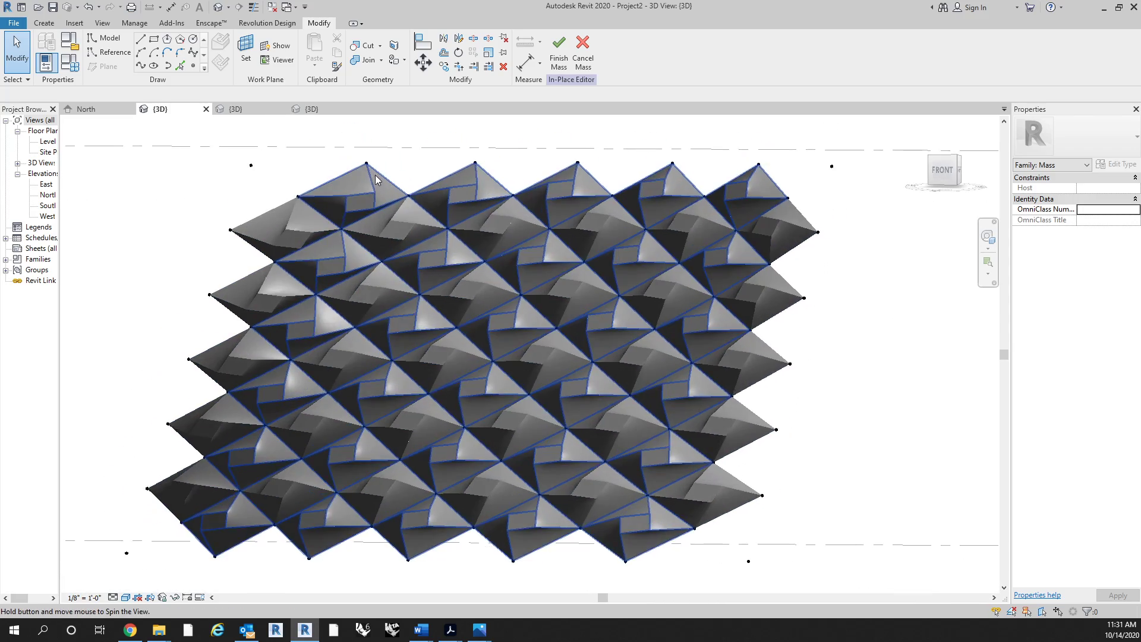
{"action": "scroll", "coordinate": [376, 175], "scroll_direction": "up", "scroll_amount": 3}
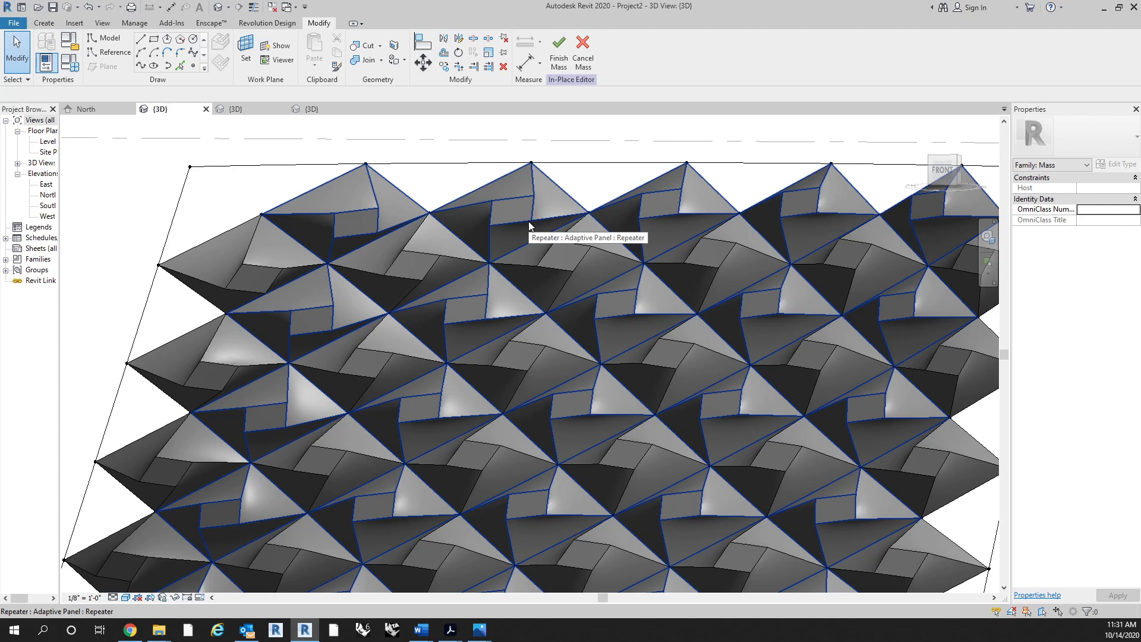
{"action": "scroll", "coordinate": [575, 240], "scroll_direction": "down", "scroll_amount": 3}
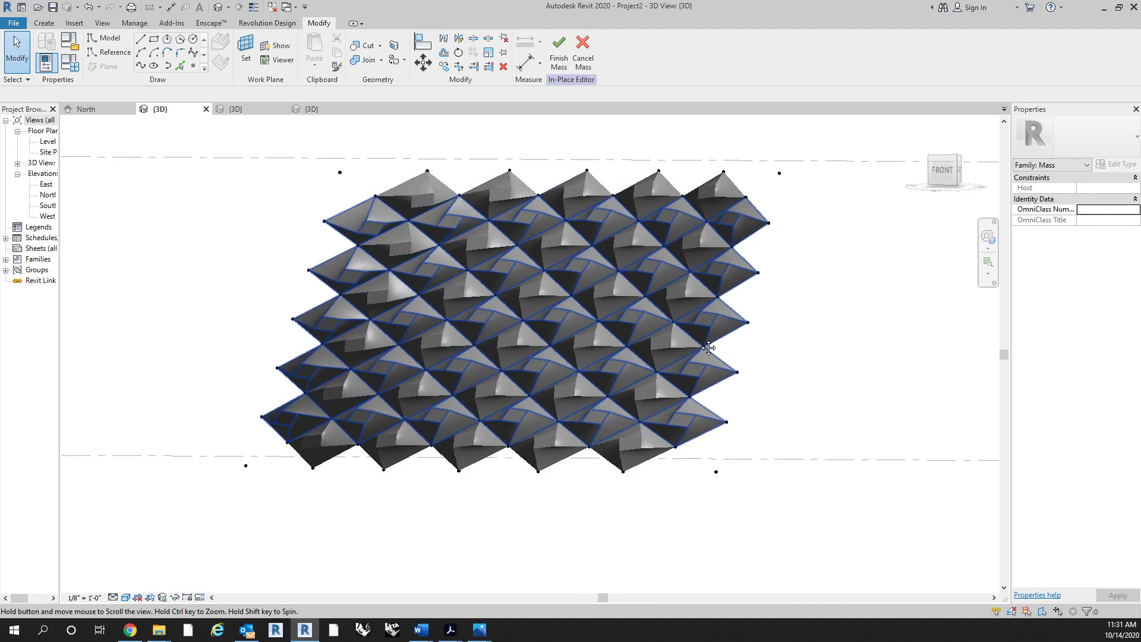
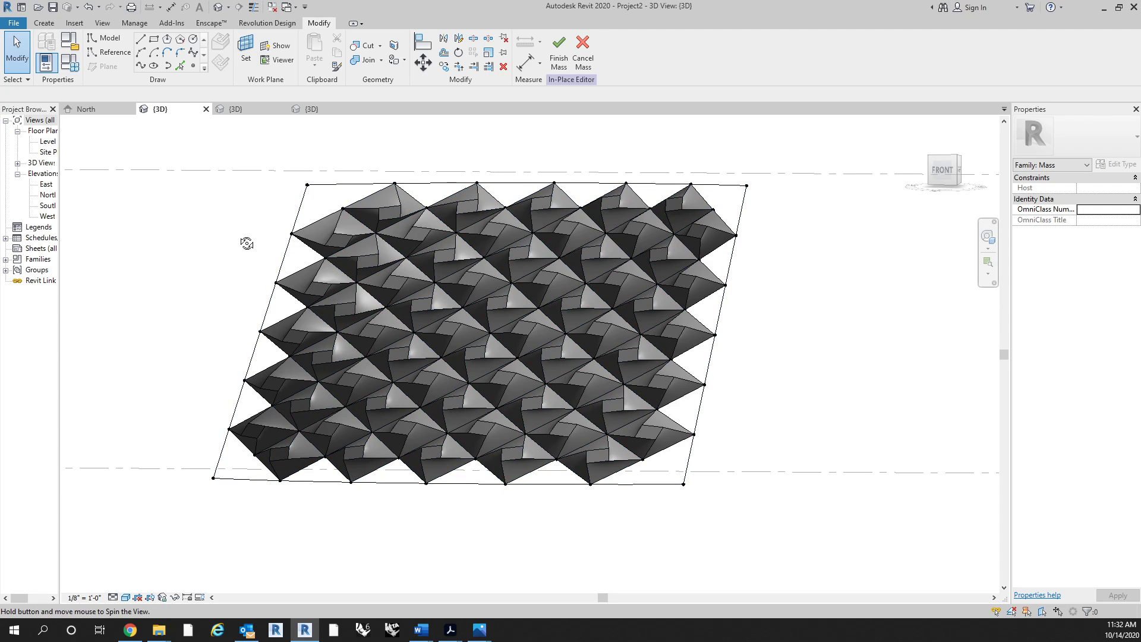
Set the Offset type parameter of the repeated Adaptive Panel to 5' 0".
{"action": "middle_click_drag", "start_coordinate": [244, 241], "coordinate": [359, 207], "text": "shift"}
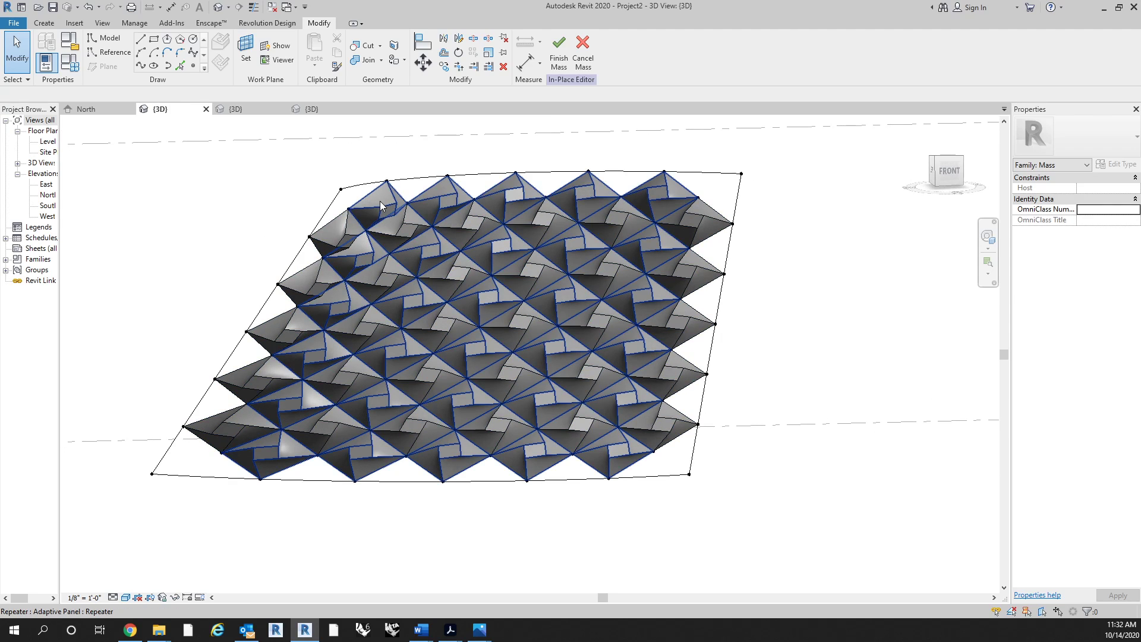
{"action": "left_click", "coordinate": [380, 201]}
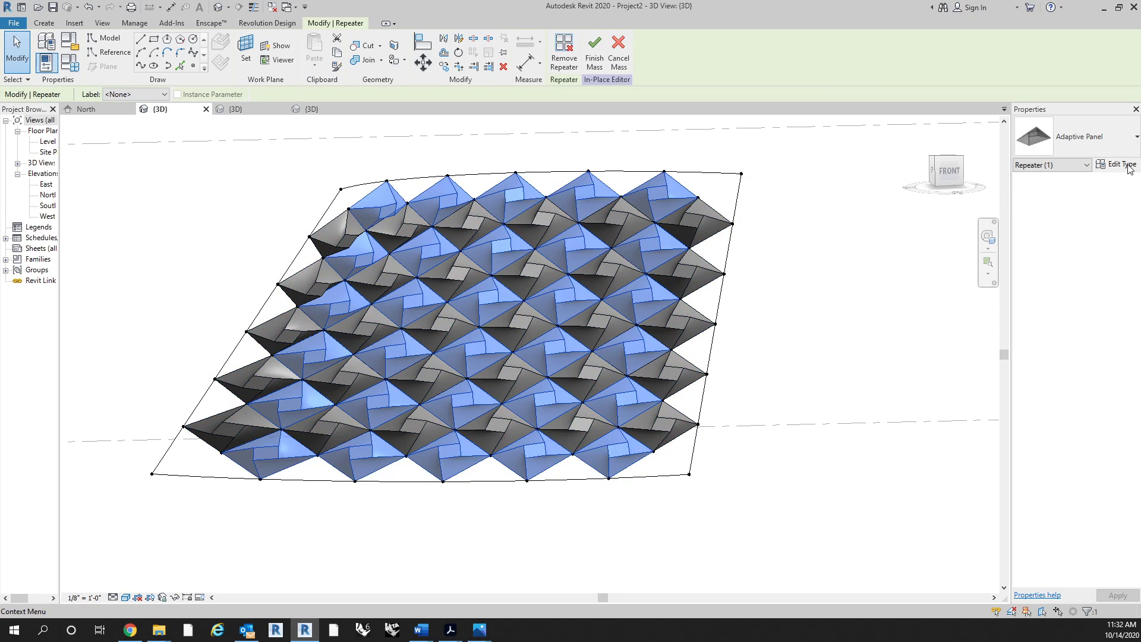
{"action": "left_click", "coordinate": [1120, 164]}
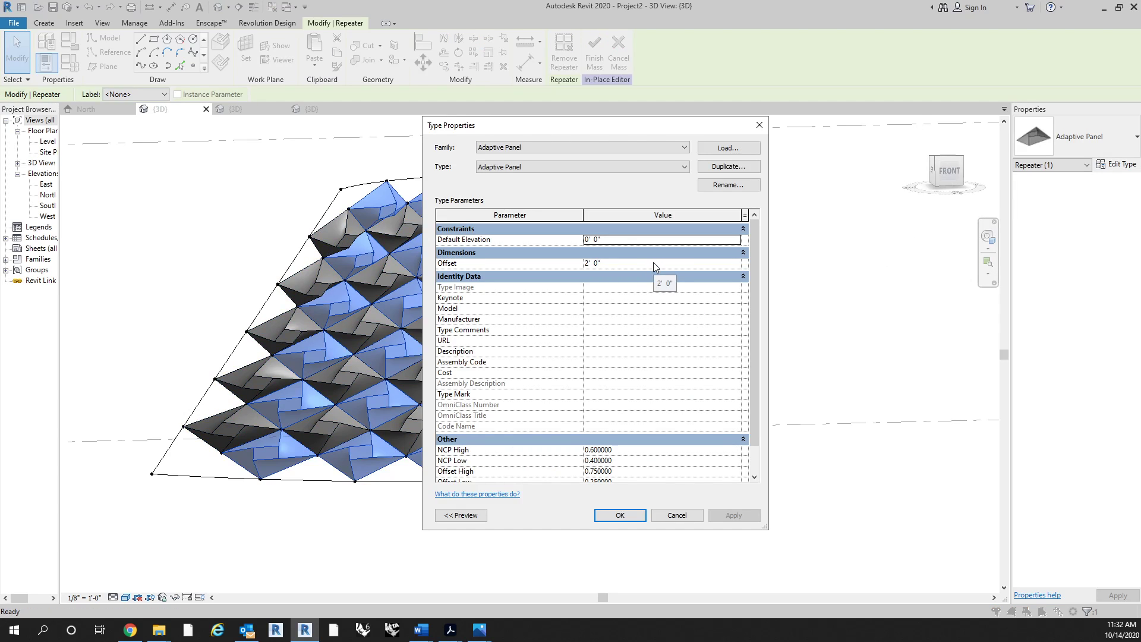
{"action": "left_click", "coordinate": [654, 262]}
{"action": "type", "text": "5"}
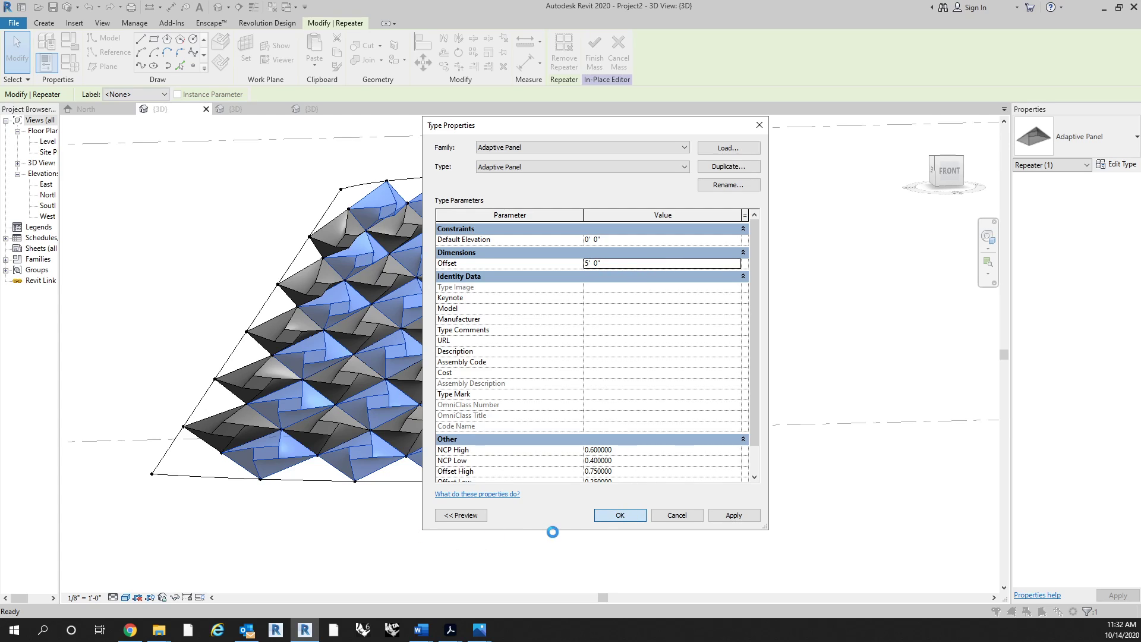
{"action": "left_click", "coordinate": [600, 517]}
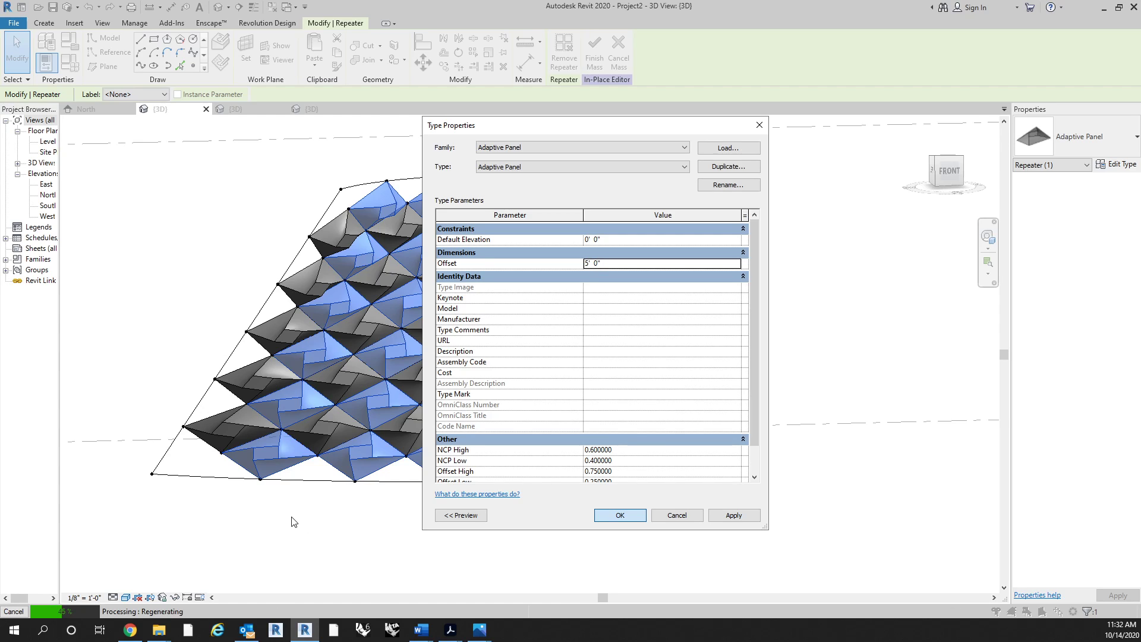
{"action": "mouse_move", "coordinate": [451, 518]}
{"action": "middle_mouse_down", "text": "shift"}
{"action": "mouse_move", "coordinate": [323, 517]}
{"action": "mouse_move", "coordinate": [452, 515]}
{"action": "middle_mouse_up", "text": "shift"}
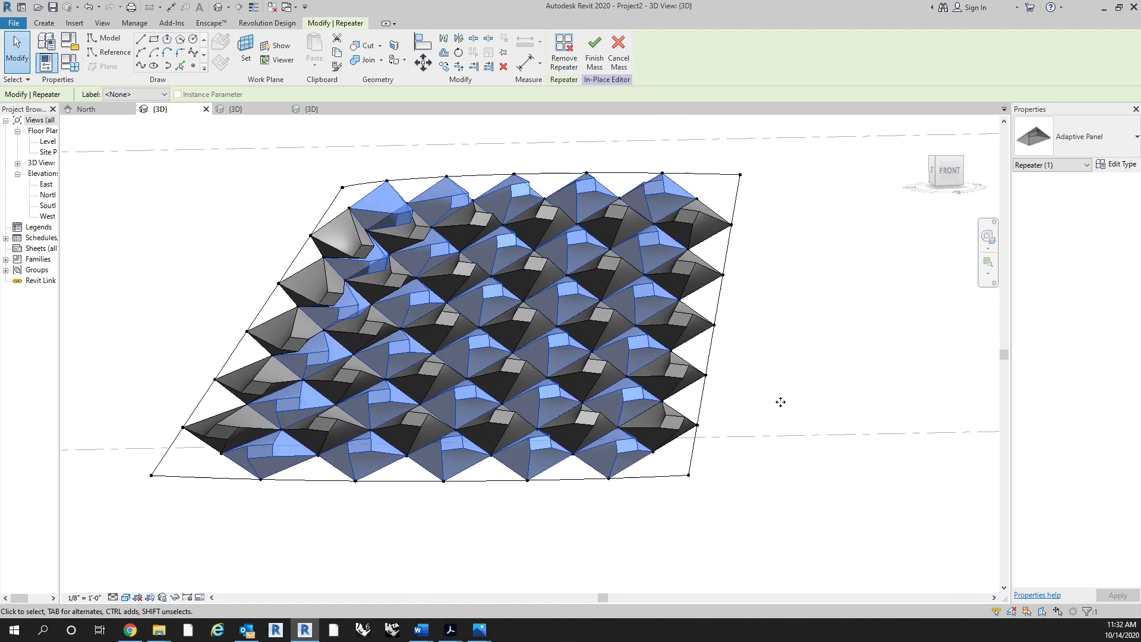
Set the Adaptive Panel type's NCP High parameter to 0.8 and view the regenerated panels.
{"action": "left_click", "coordinate": [1120, 164]}
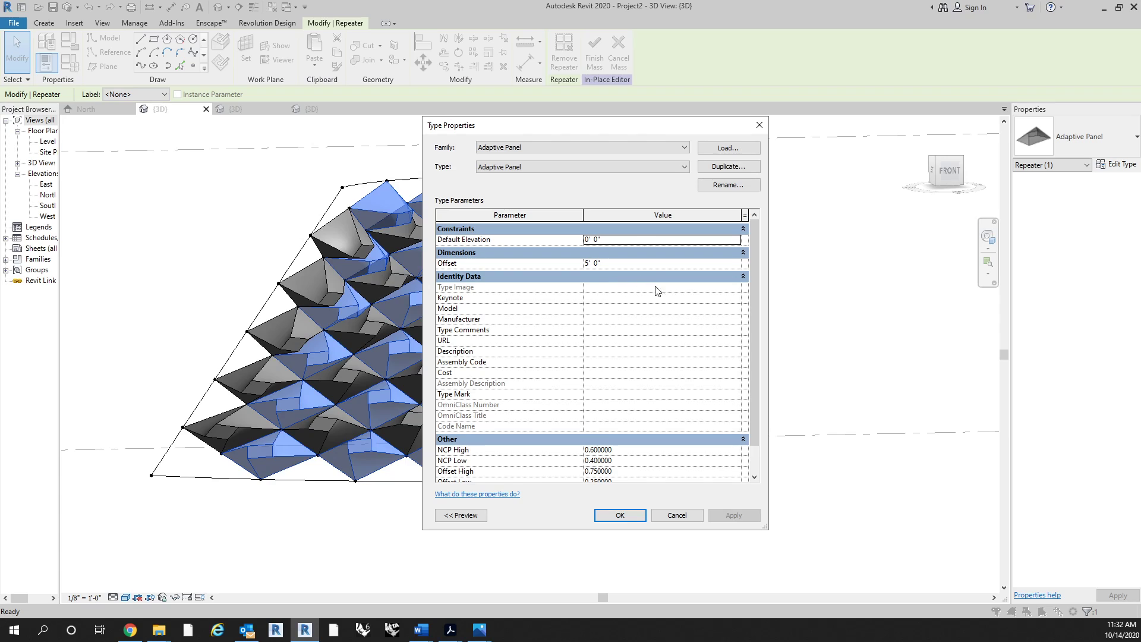
{"action": "scroll", "coordinate": [656, 311], "scroll_direction": "down", "scroll_amount": 1}
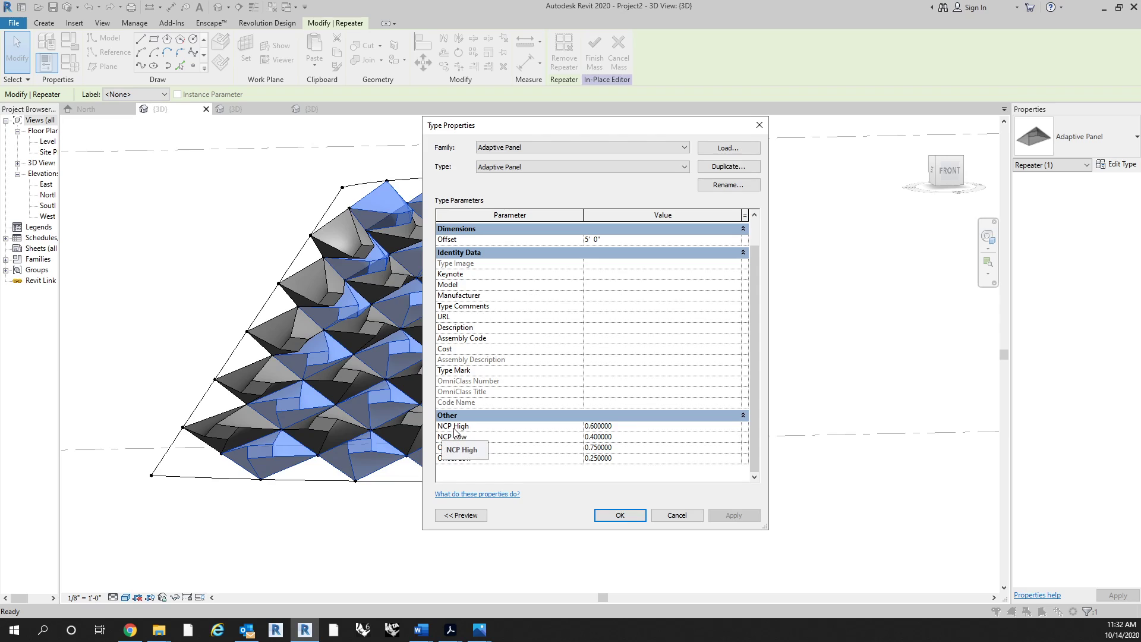
{"action": "left_click", "coordinate": [628, 426]}
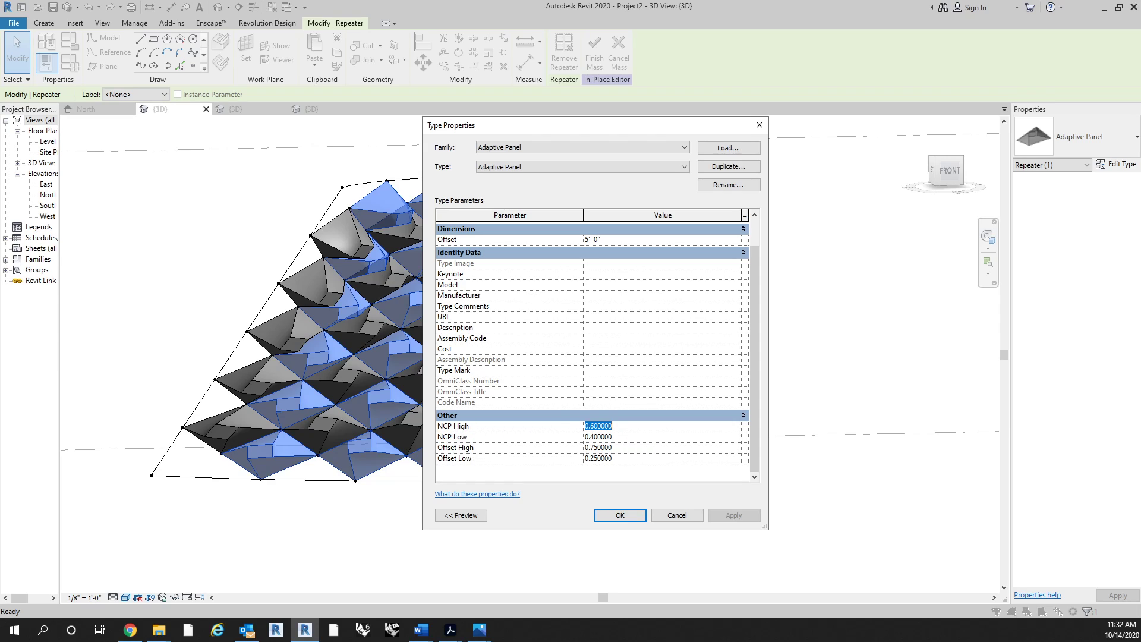
{"action": "type", "text": ".8"}
{"action": "key", "text": "Return"}
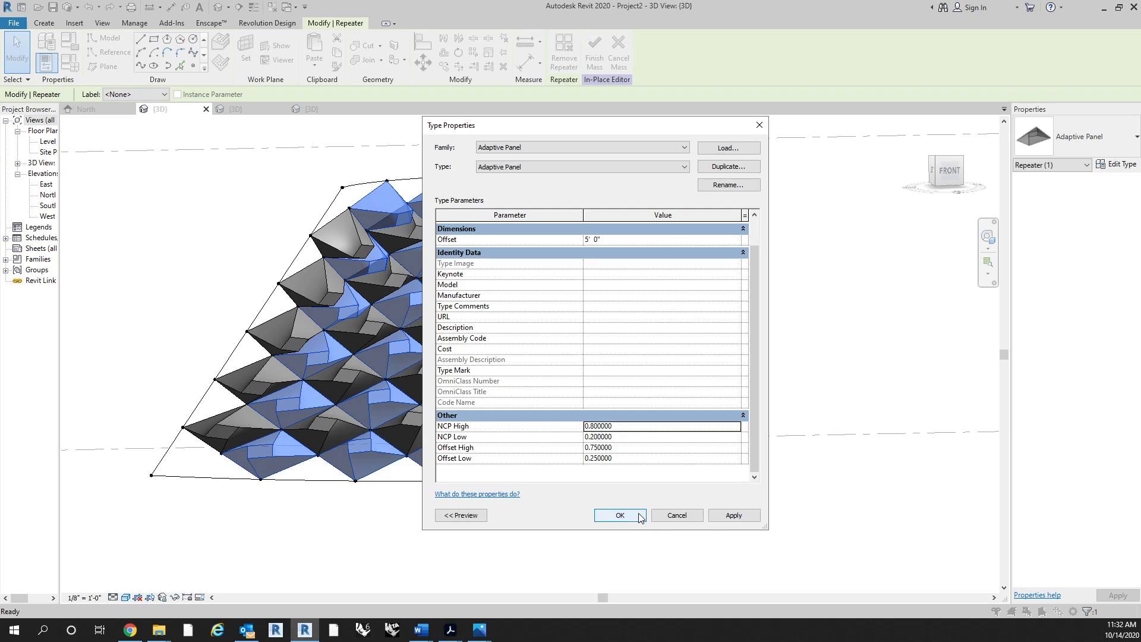
{"action": "left_click", "coordinate": [613, 515]}
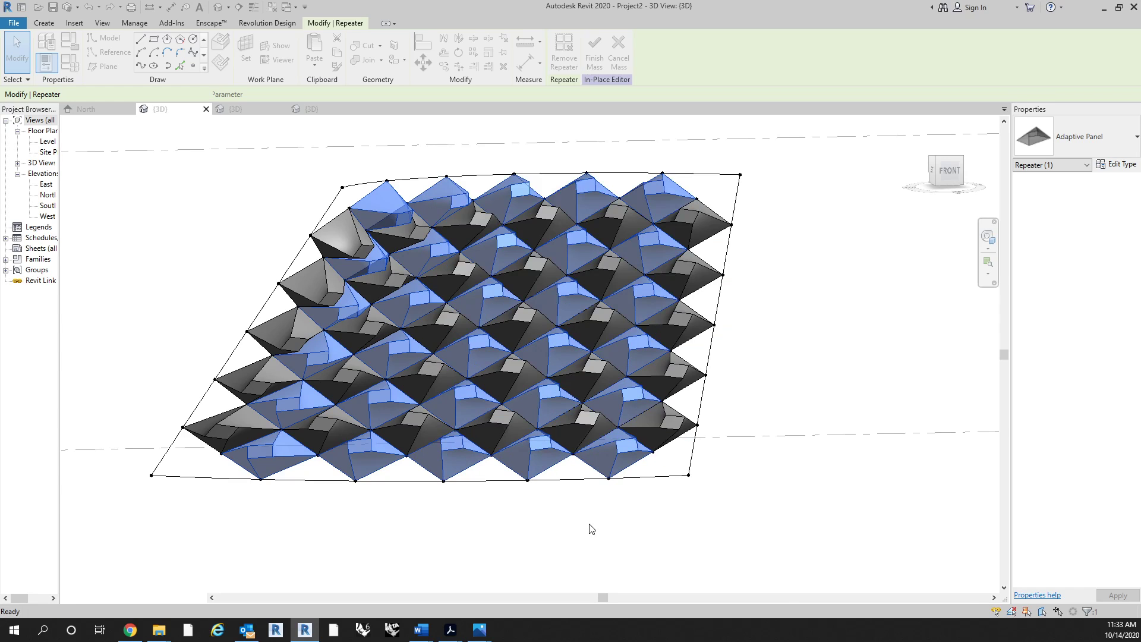
{"action": "mouse_move", "coordinate": [675, 528]}
{"action": "middle_mouse_down", "text": "shift"}
{"action": "mouse_move", "coordinate": [693, 527]}
{"action": "mouse_move", "coordinate": [654, 520]}
{"action": "middle_mouse_up", "text": "shift"}
{"action": "left_click", "coordinate": [484, 489]}
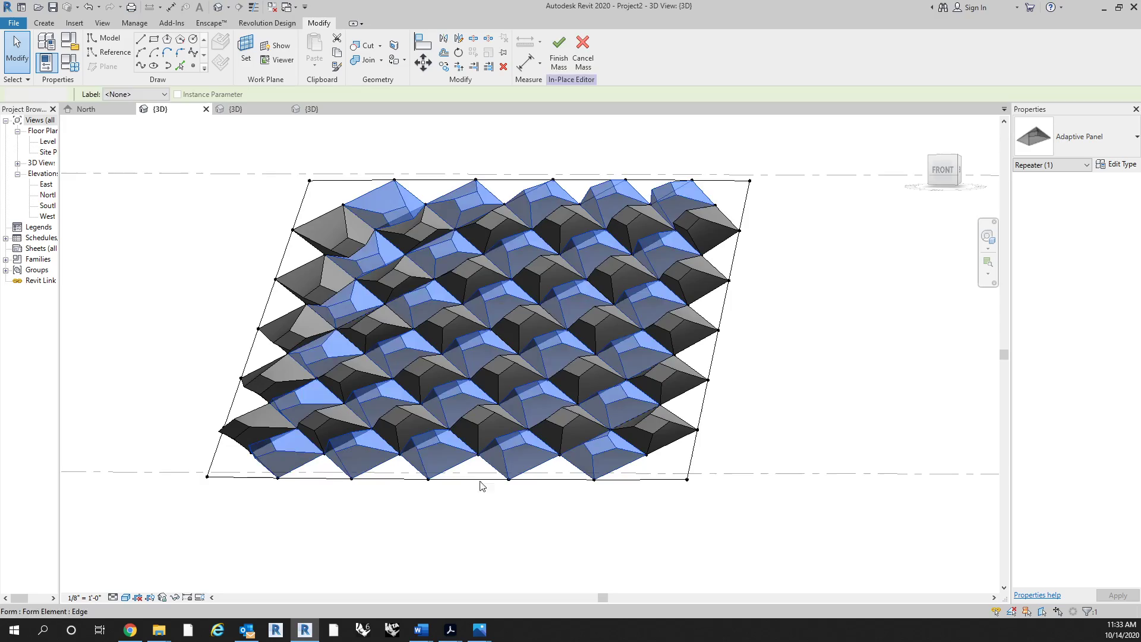
Set the repeated Adaptive Panel type's Offset parameter to 1.5.
{"action": "middle_click_drag", "start_coordinate": [513, 503], "coordinate": [505, 428], "text": "shift"}
{"action": "left_click", "coordinate": [483, 414]}
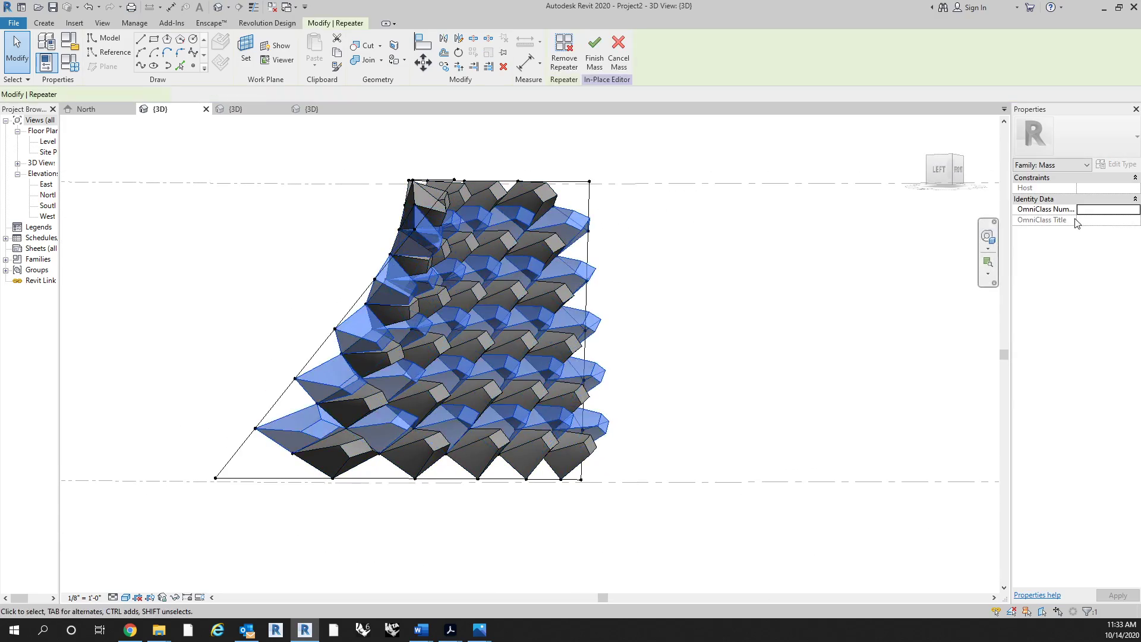
{"action": "left_click", "coordinate": [1115, 164]}
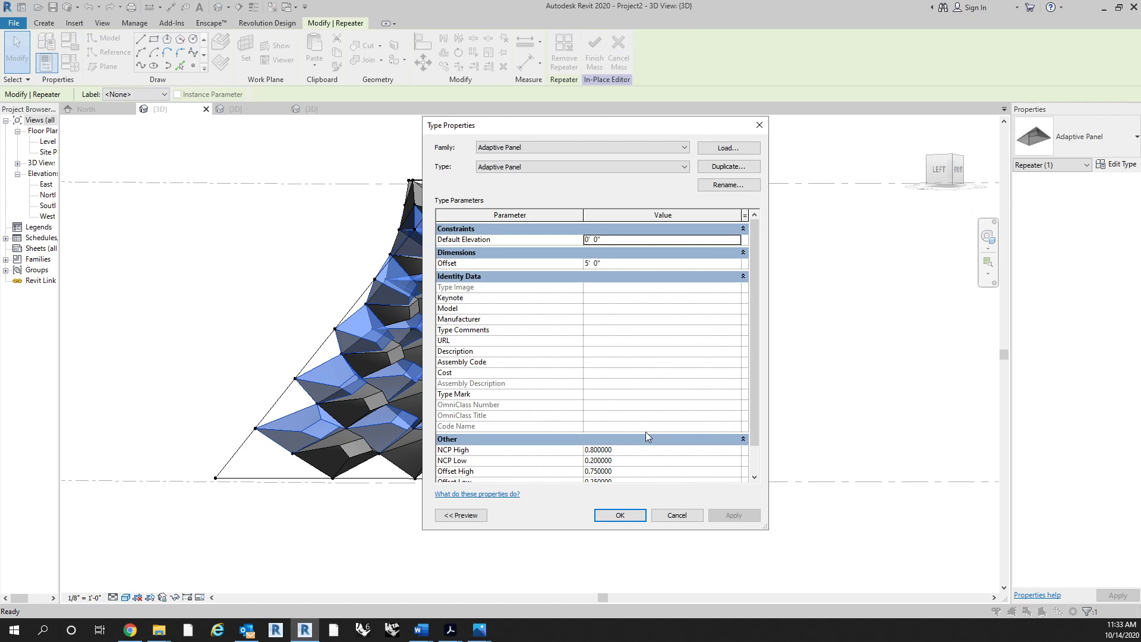
{"action": "scroll", "coordinate": [645, 432], "scroll_direction": "down", "scroll_amount": 2}
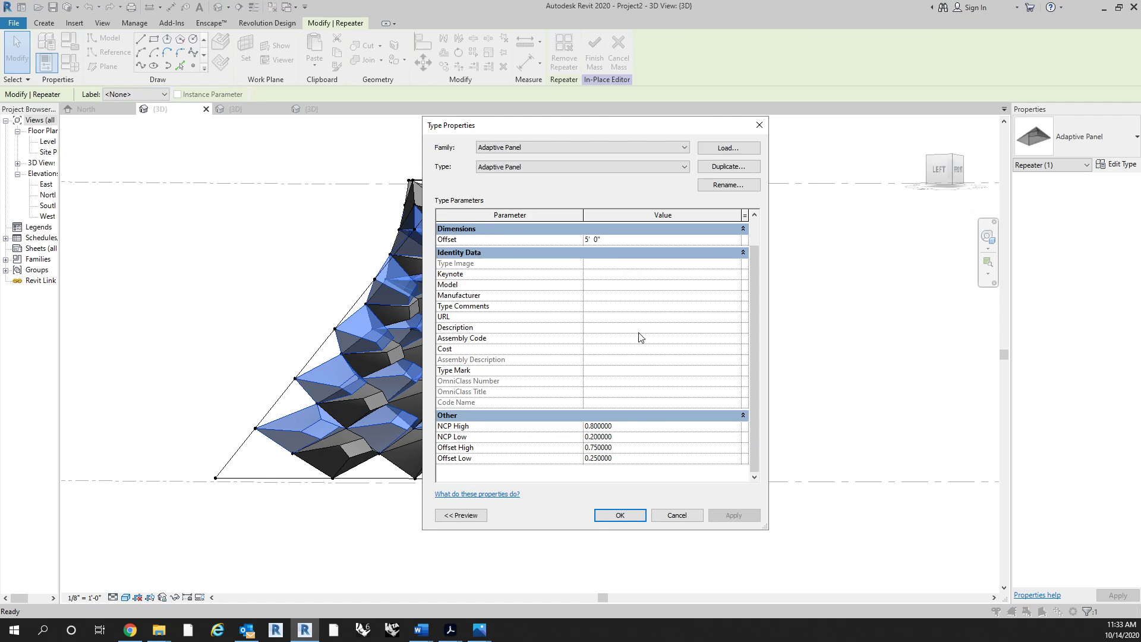
{"action": "scroll", "coordinate": [640, 337], "scroll_direction": "up", "scroll_amount": 2}
{"action": "left_click", "coordinate": [636, 266]}
{"action": "type", "text": "1.5"}
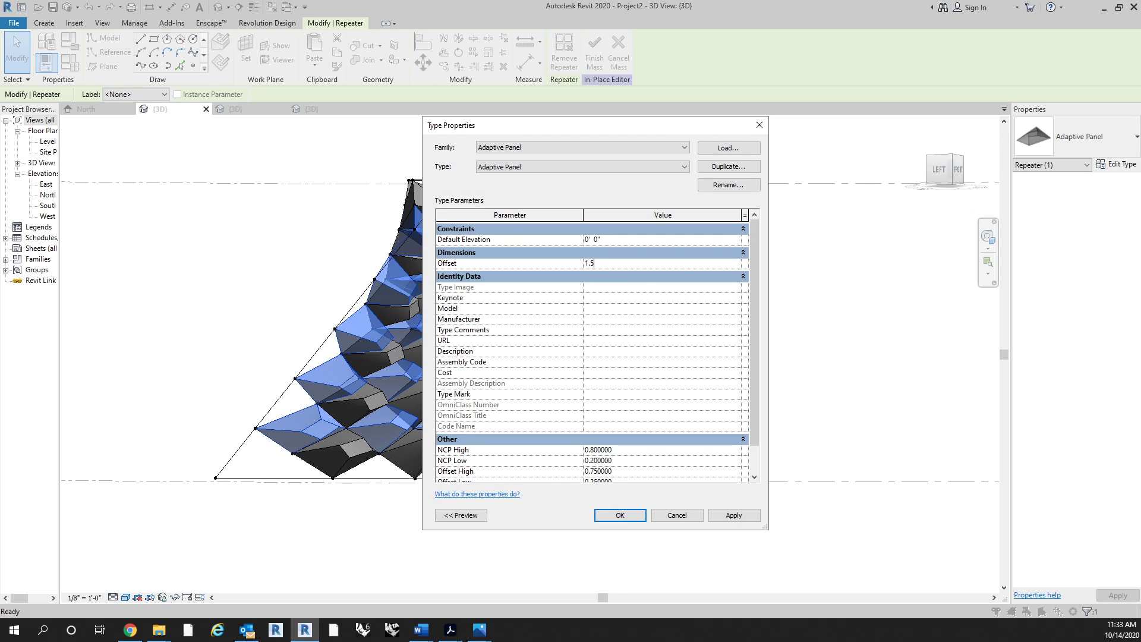
{"action": "left_click", "coordinate": [630, 519]}
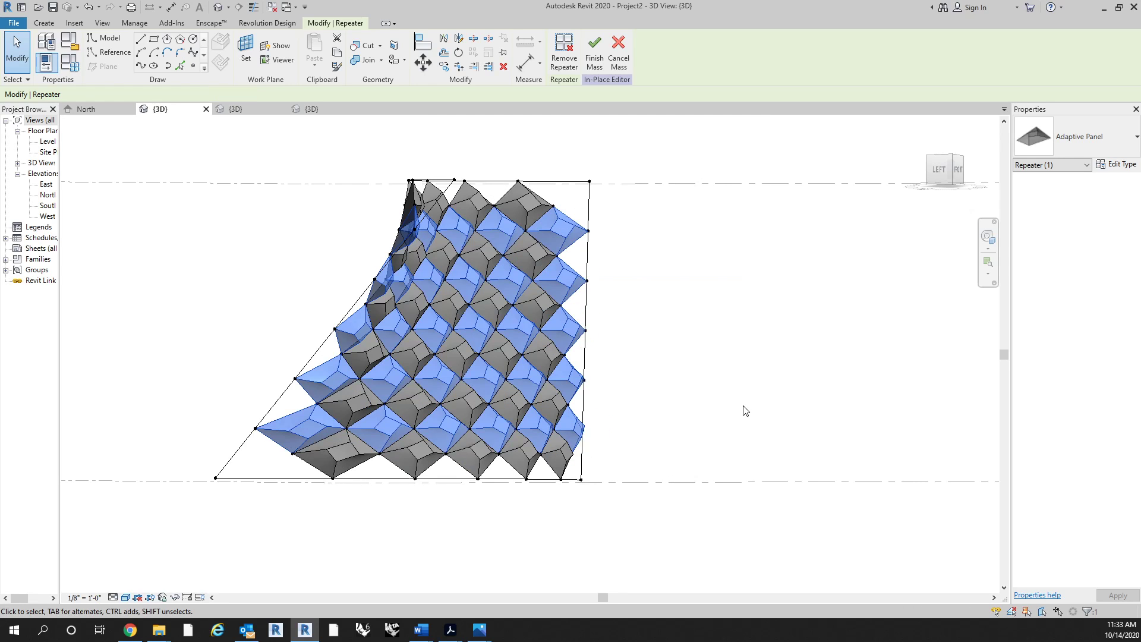
Inspect the completed panel array from several angles with nothing selected.
{"action": "left_click", "coordinate": [701, 404]}
{"action": "middle_click_drag", "start_coordinate": [701, 404], "coordinate": [527, 398], "text": "shift"}
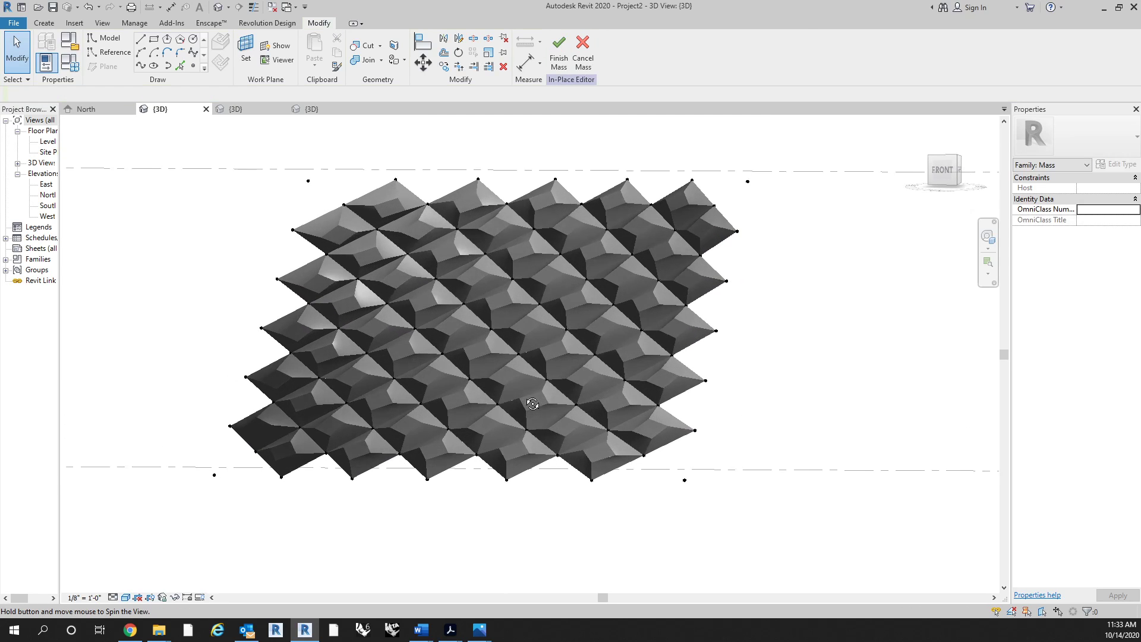
{"action": "middle_click_drag", "start_coordinate": [326, 522], "coordinate": [380, 505], "text": "shift"}
{"action": "middle_click_drag", "start_coordinate": [634, 378], "coordinate": [516, 442], "text": "shift"}
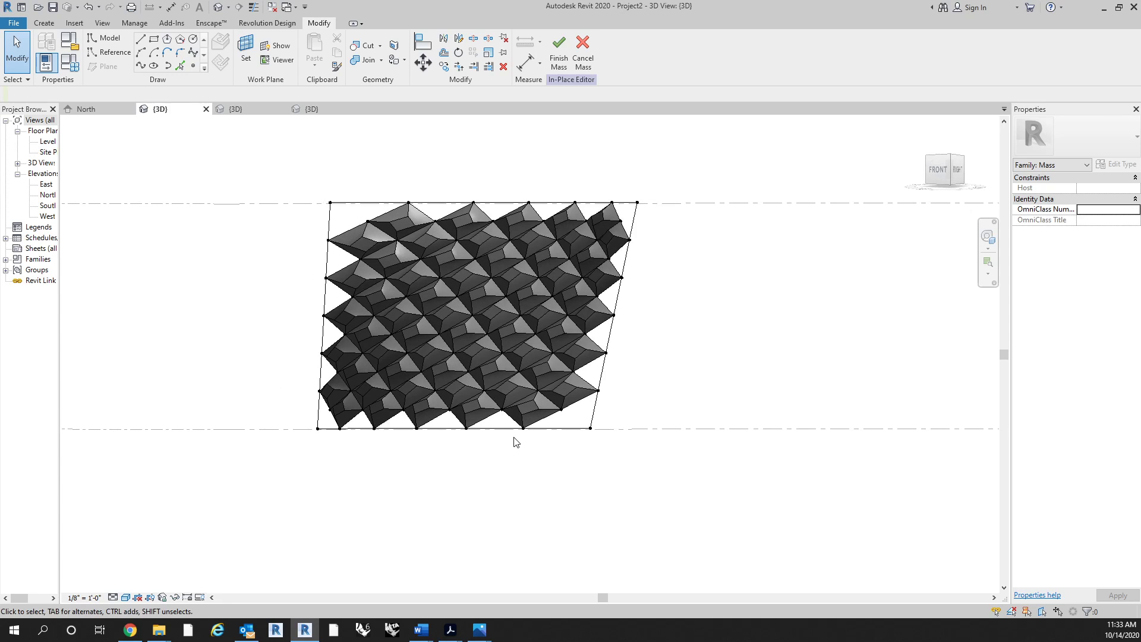
{"action": "scroll", "coordinate": [288, 353], "scroll_direction": "up", "scroll_amount": 2}
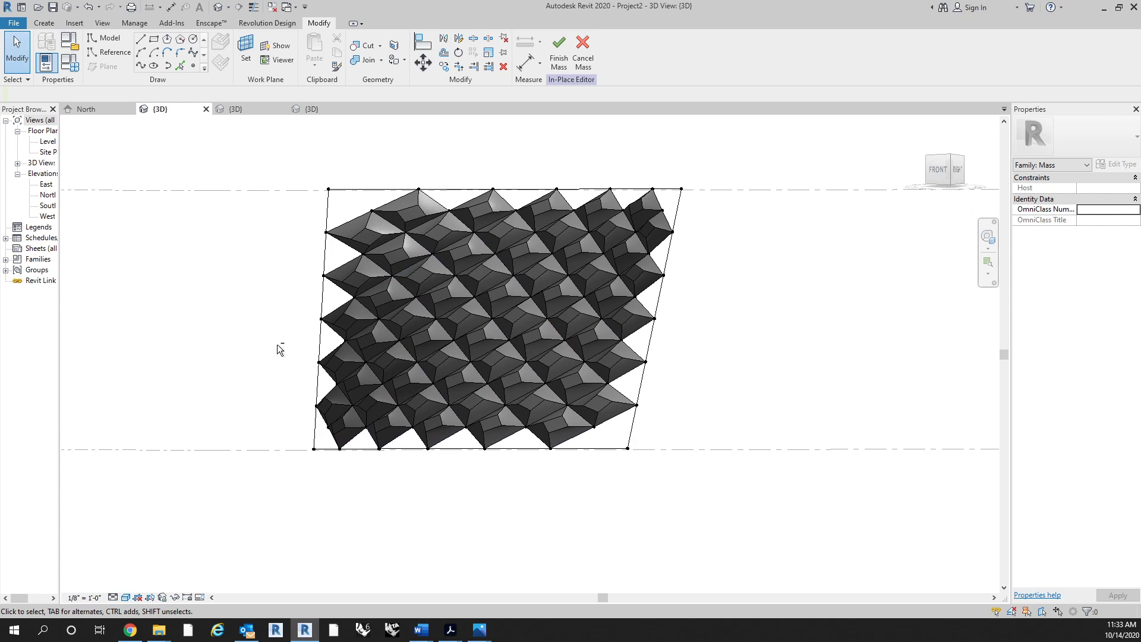
{"action": "middle_click_drag", "start_coordinate": [277, 344], "coordinate": [265, 374], "text": "shift"}
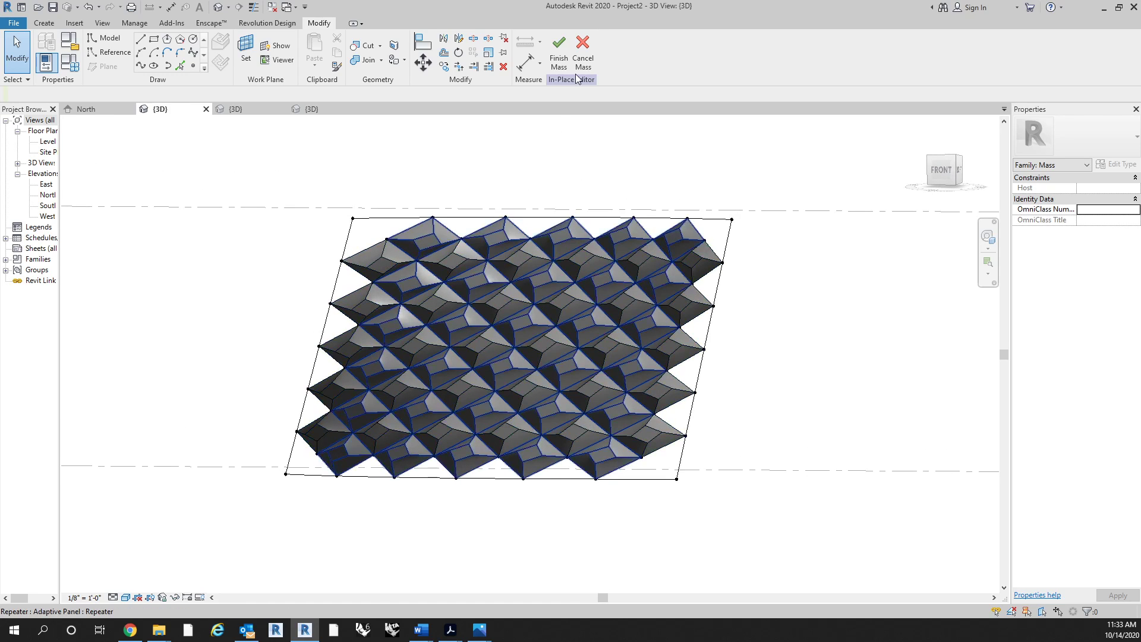